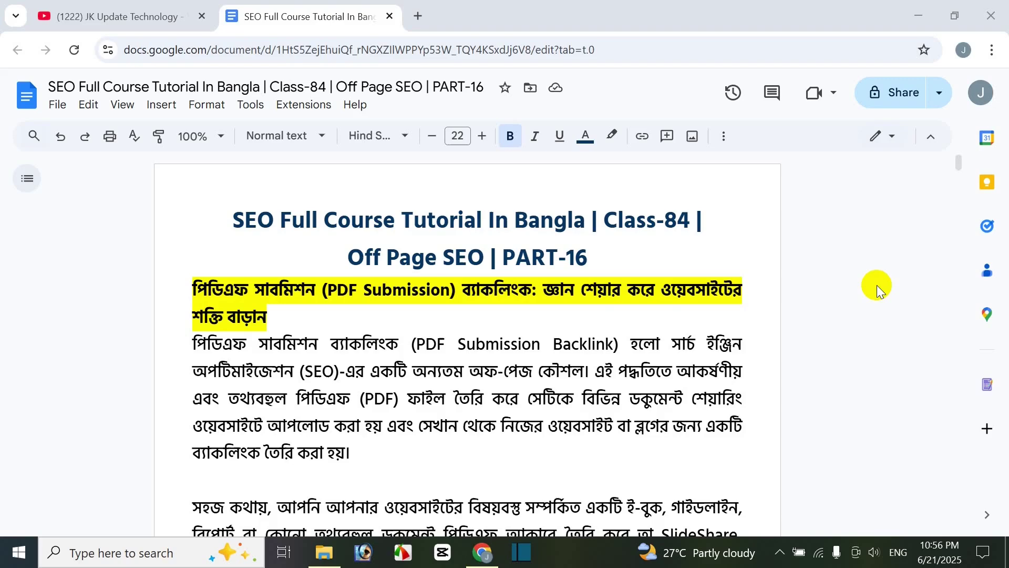
- Switch to the JK Update Technology YouTube channel and look through its latest SEO course videos
{"action": "left_click", "coordinate": [119, 17]}
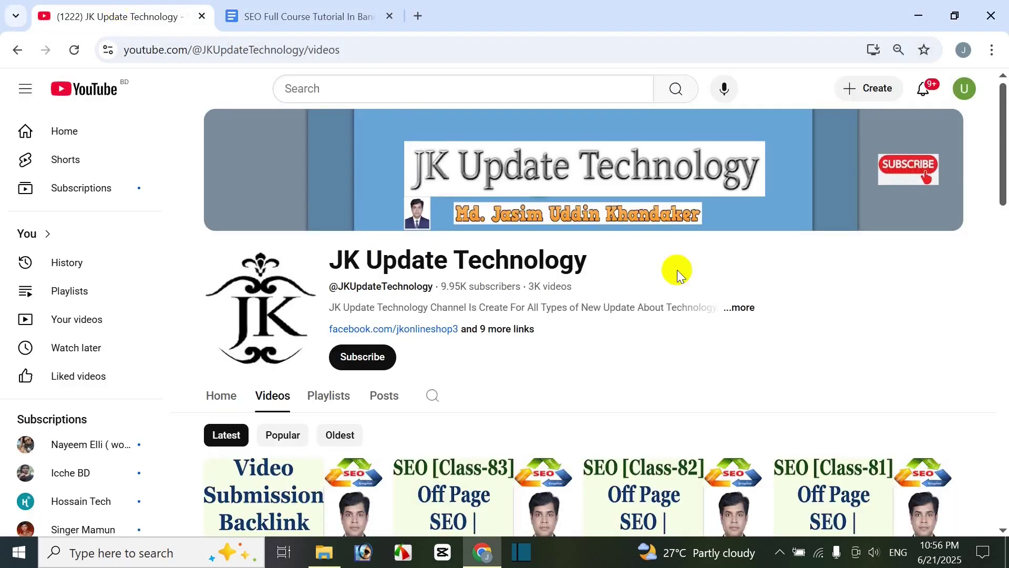
{"action": "scroll", "coordinate": [762, 280], "scroll_direction": "down", "scroll_amount": 2}
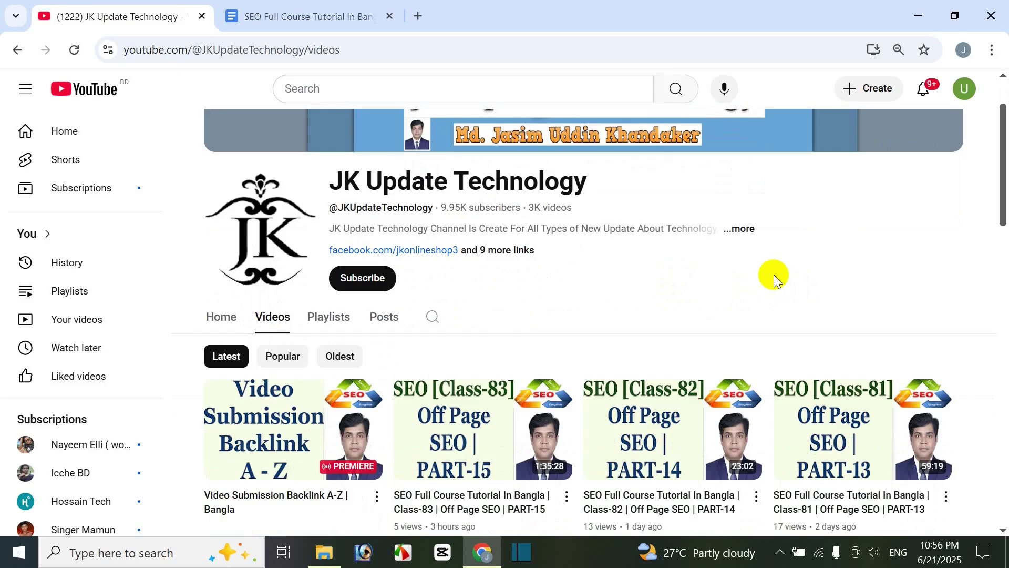
{"action": "scroll", "coordinate": [967, 297], "scroll_direction": "down", "scroll_amount": 5}
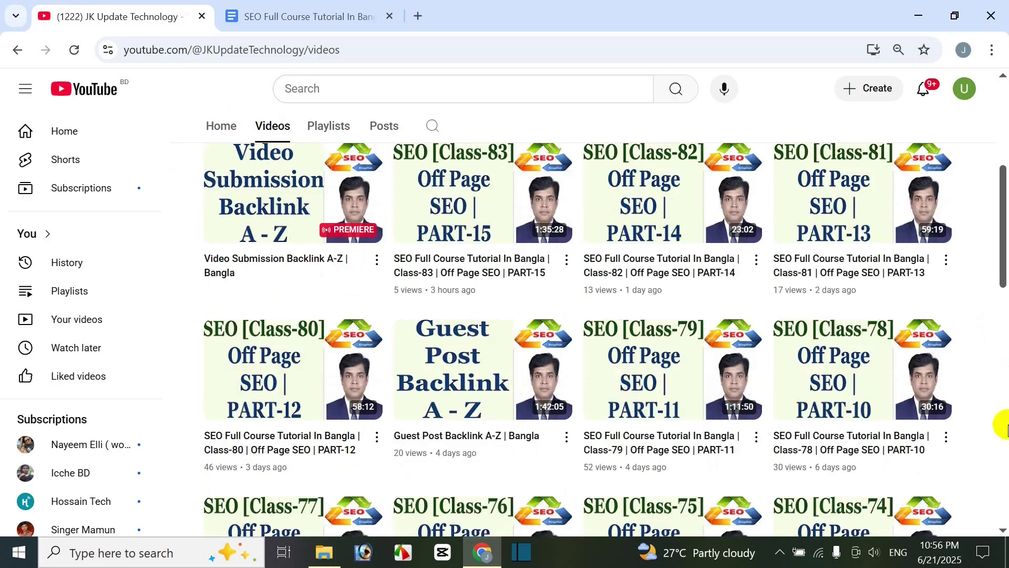
{"action": "scroll", "coordinate": [1005, 427], "scroll_direction": "down", "scroll_amount": 5}
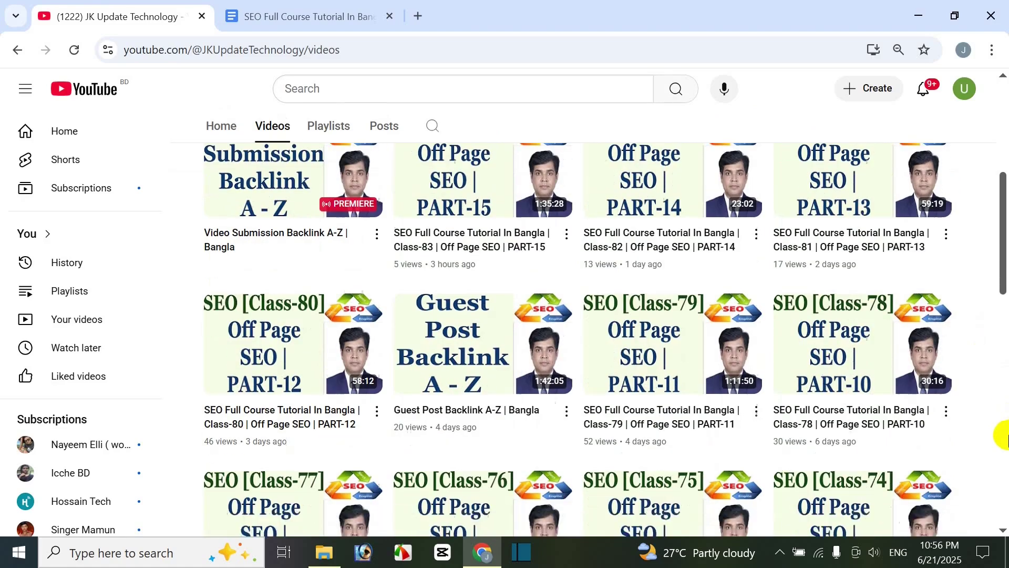
{"action": "scroll", "coordinate": [998, 500], "scroll_direction": "down", "scroll_amount": 3}
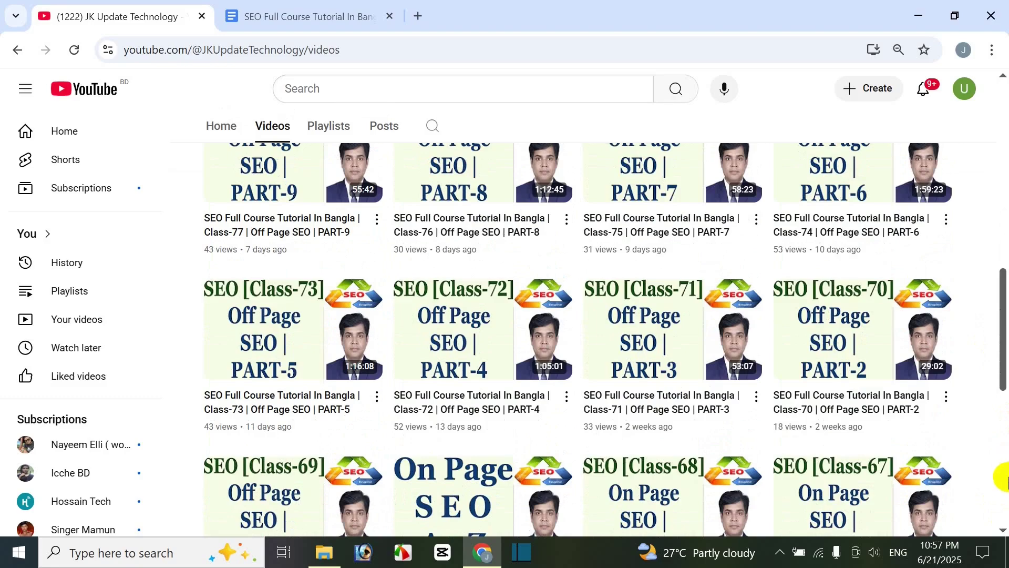
{"action": "scroll", "coordinate": [1005, 414], "scroll_direction": "down", "scroll_amount": 3}
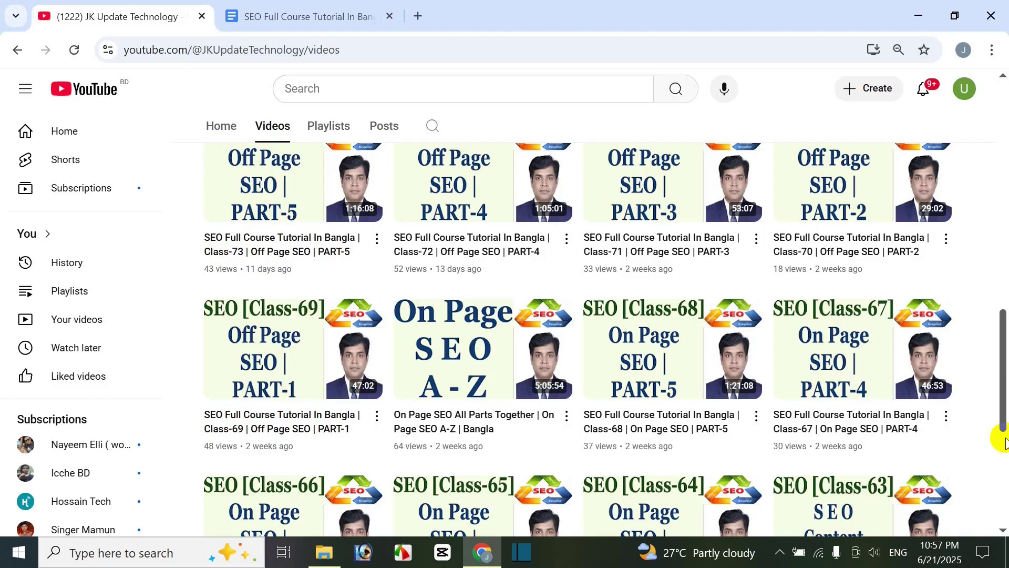
{"action": "left_click_drag", "start_coordinate": [1002, 349], "coordinate": [1004, 168]}
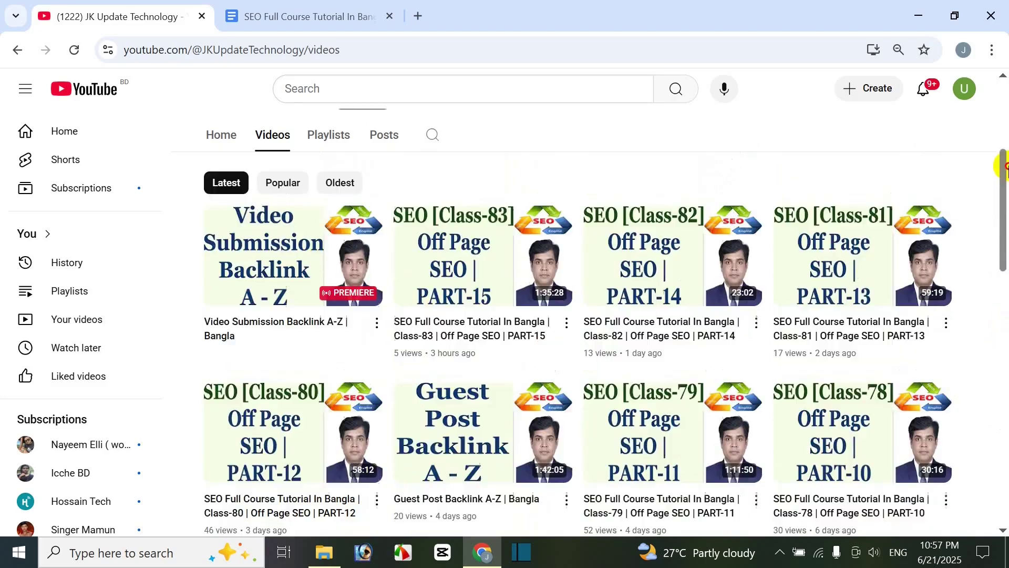
{"action": "scroll", "coordinate": [356, 263], "scroll_direction": "up", "scroll_amount": 3}
- View the channel's created playlists, including the SEO full course, and return to its video list
{"action": "left_click", "coordinate": [318, 296]}
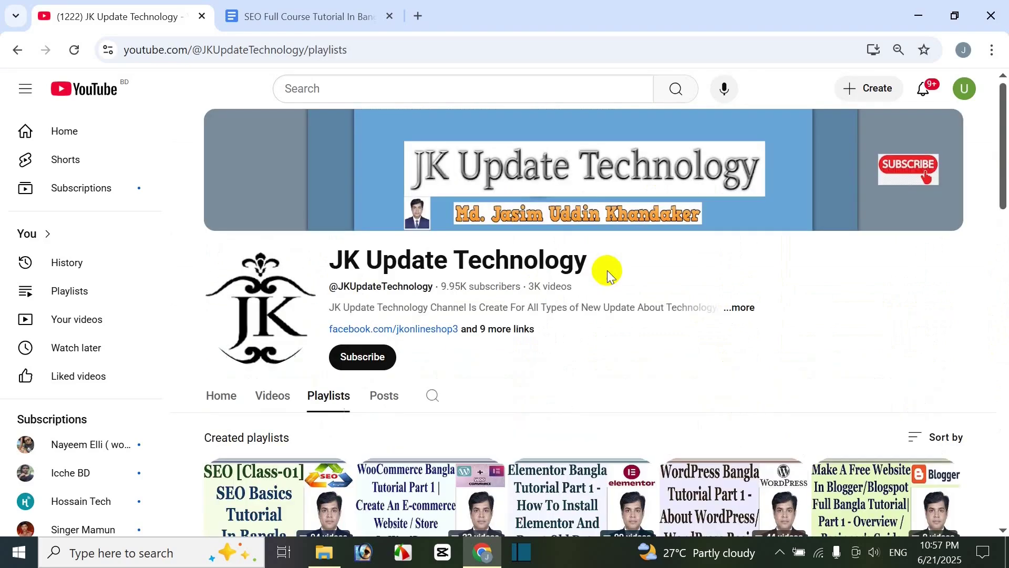
{"action": "scroll", "coordinate": [642, 273], "scroll_direction": "down", "scroll_amount": 1}
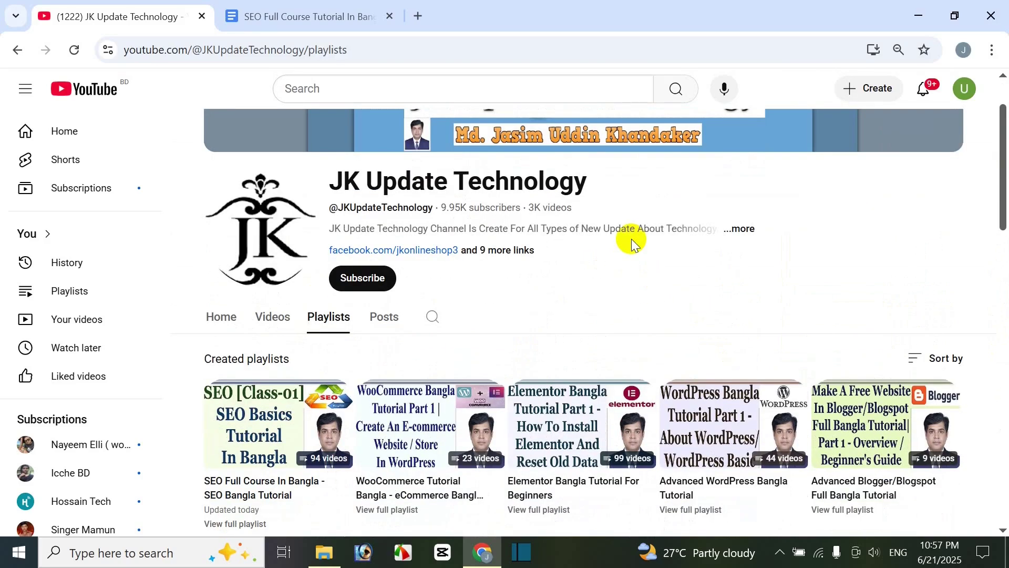
{"action": "mouse_move", "coordinate": [1002, 168]}
{"action": "left_mouse_down"}
{"action": "mouse_move", "coordinate": [1004, 398]}
{"action": "mouse_move", "coordinate": [1004, 161]}
{"action": "left_mouse_up"}
{"action": "left_click", "coordinate": [267, 225]}
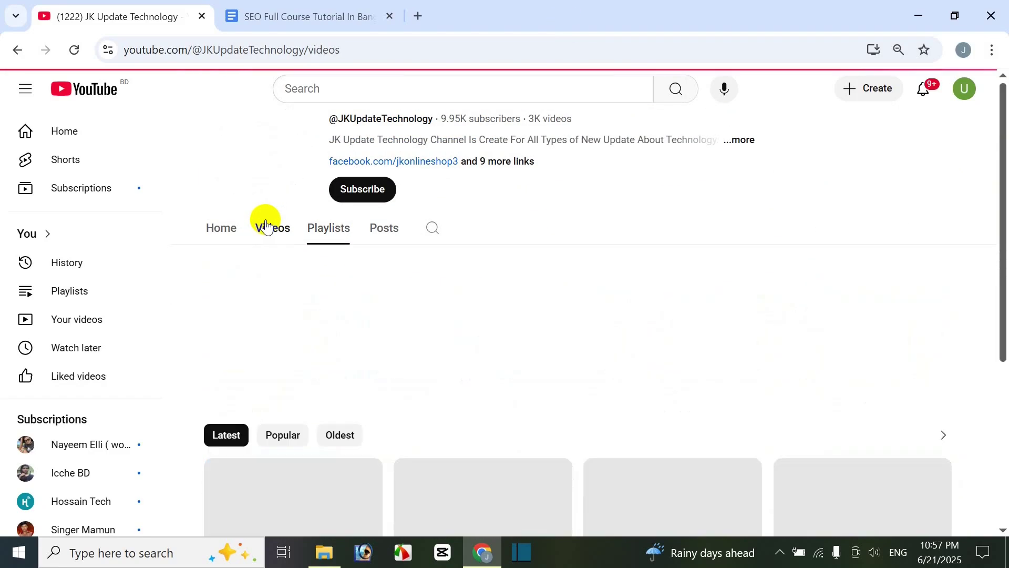
- Switch to the Class-84 Off Page SEO document in Google Docs and read the introduction to PDF submission backlinks
{"action": "left_click", "coordinate": [307, 17]}
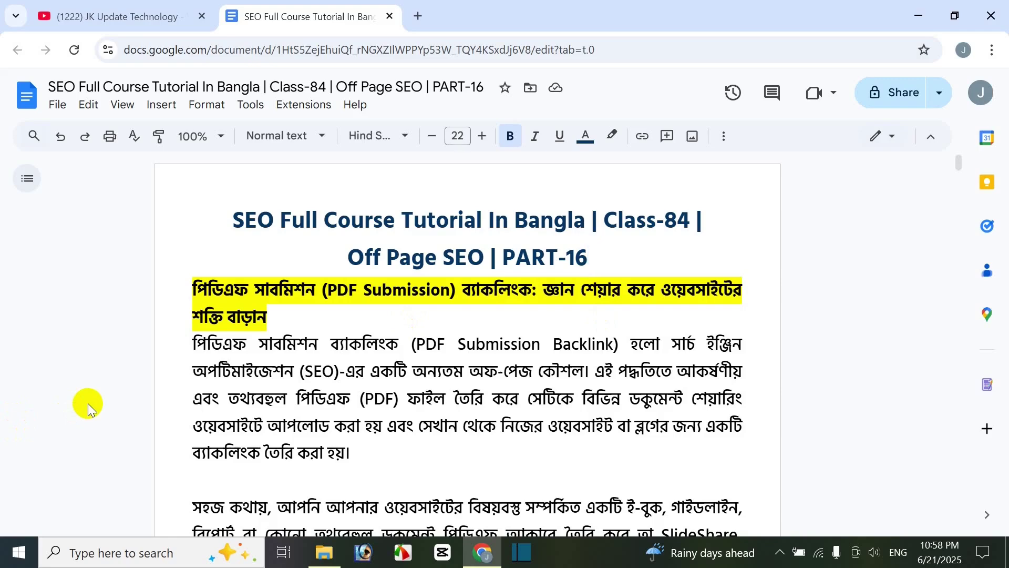
{"action": "scroll", "coordinate": [88, 402], "scroll_direction": "down", "scroll_amount": 2}
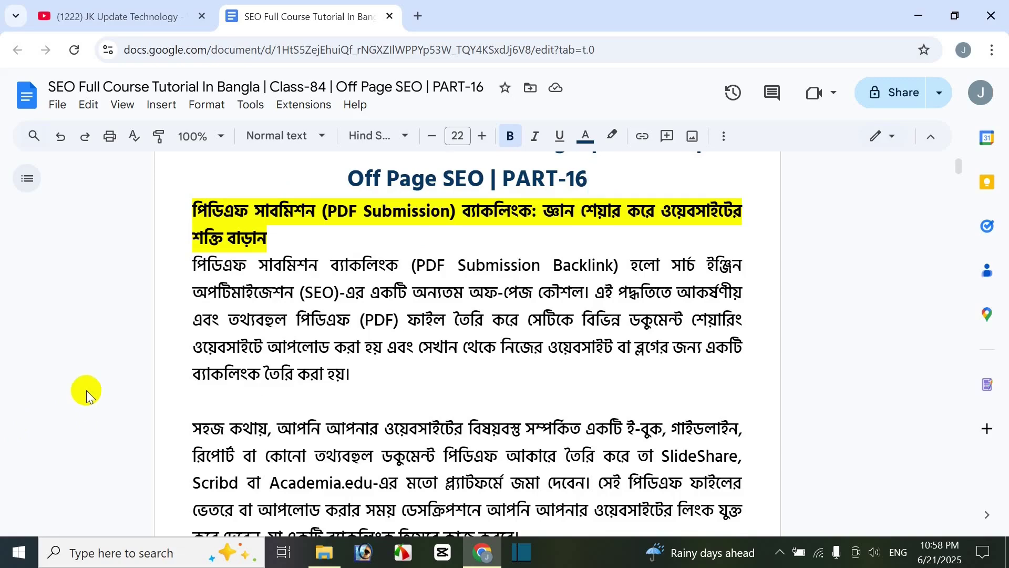
{"action": "scroll", "coordinate": [102, 414], "scroll_direction": "down", "scroll_amount": 2}
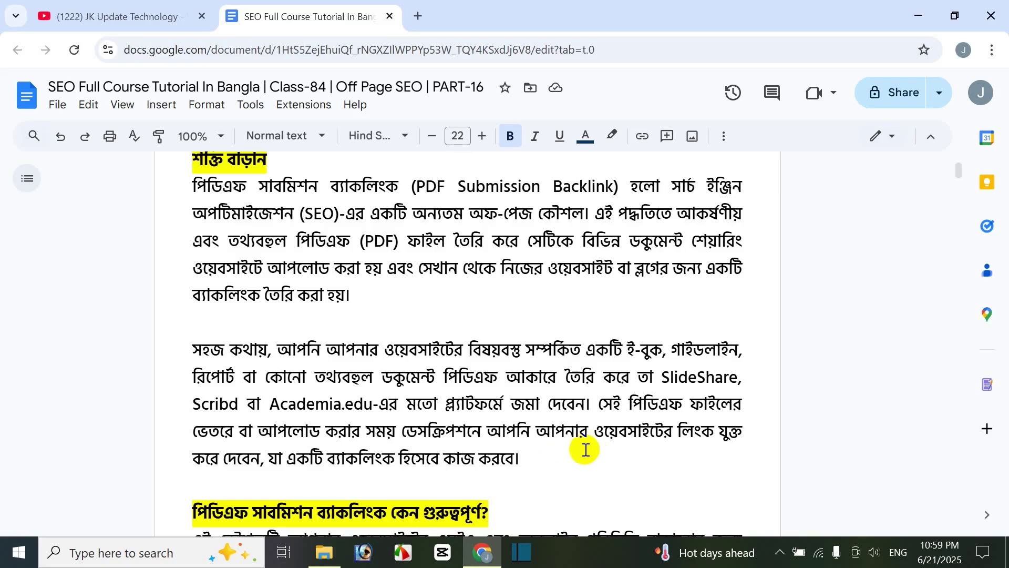
{"action": "scroll", "coordinate": [538, 362], "scroll_direction": "up", "scroll_amount": 1}
{"action": "scroll", "coordinate": [540, 364], "scroll_direction": "down", "scroll_amount": 1}
{"action": "scroll", "coordinate": [538, 365], "scroll_direction": "up", "scroll_amount": 1}
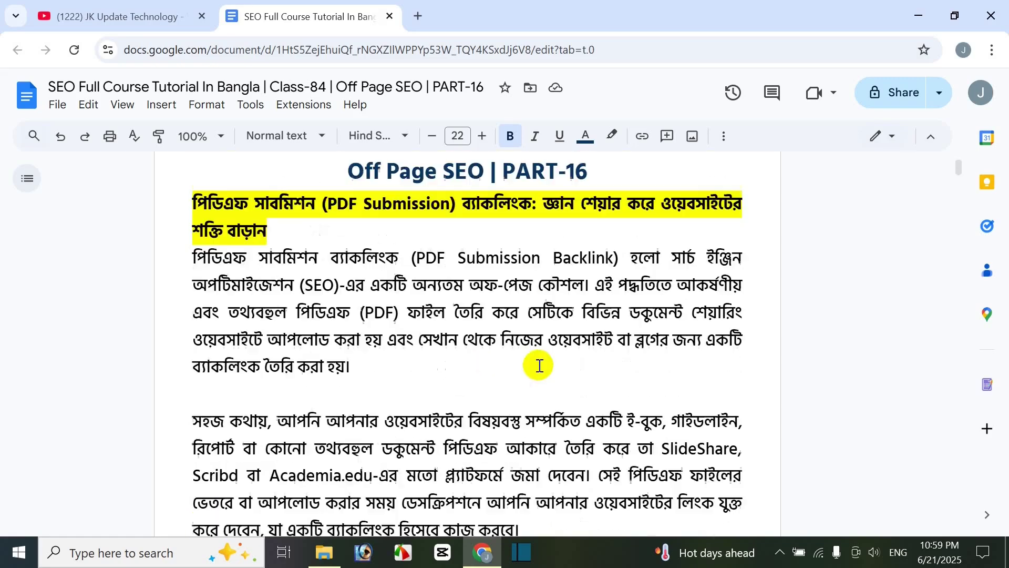
{"action": "scroll", "coordinate": [547, 363], "scroll_direction": "down", "scroll_amount": 3}
- Read the section on why PDF submission backlinks matter, from high-quality backlinks through link profile diversity
{"action": "scroll", "coordinate": [573, 405], "scroll_direction": "down", "scroll_amount": 1}
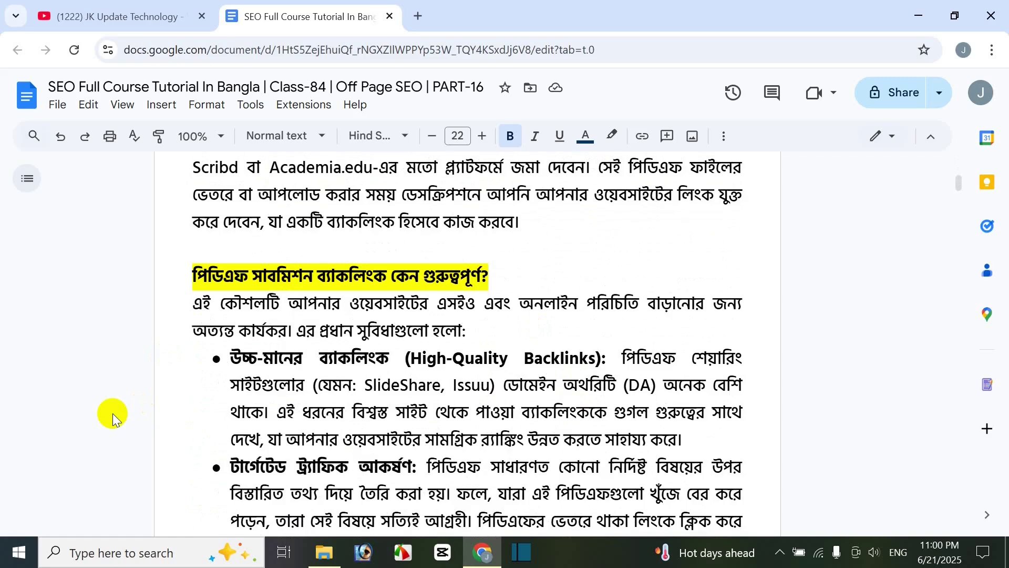
{"action": "scroll", "coordinate": [294, 358], "scroll_direction": "down", "scroll_amount": 1}
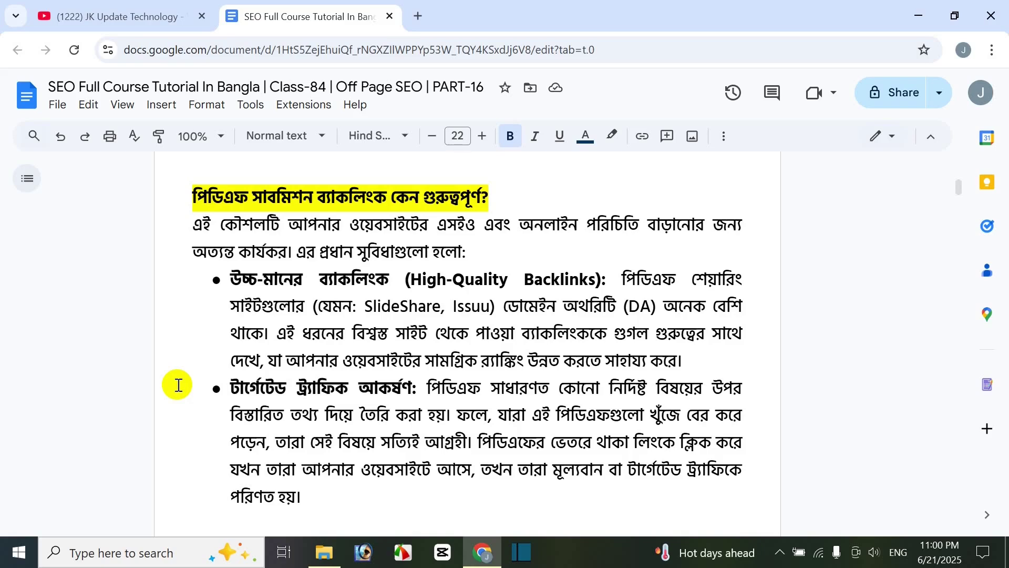
{"action": "scroll", "coordinate": [354, 436], "scroll_direction": "down", "scroll_amount": 2}
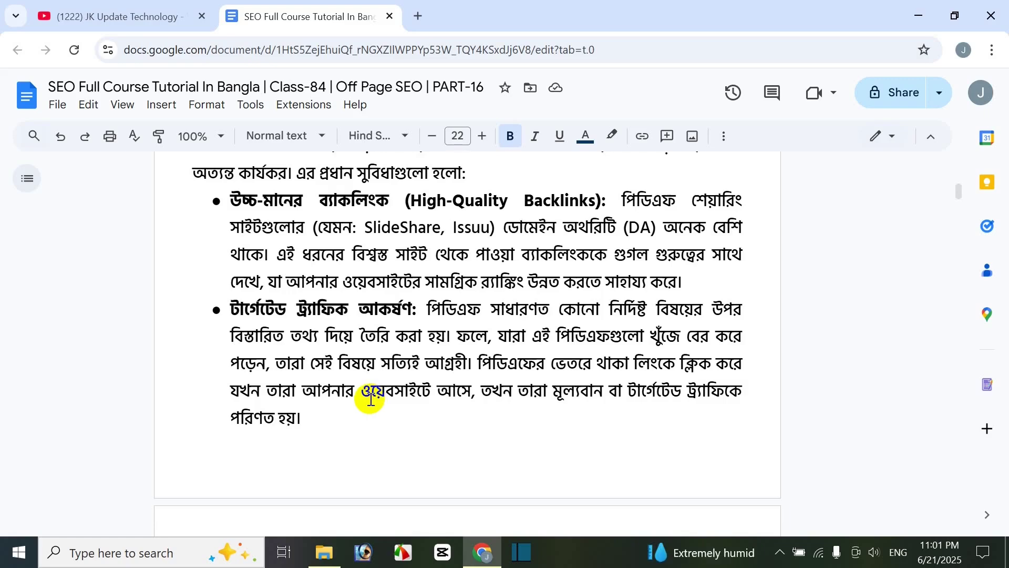
{"action": "scroll", "coordinate": [371, 396], "scroll_direction": "down", "scroll_amount": 5}
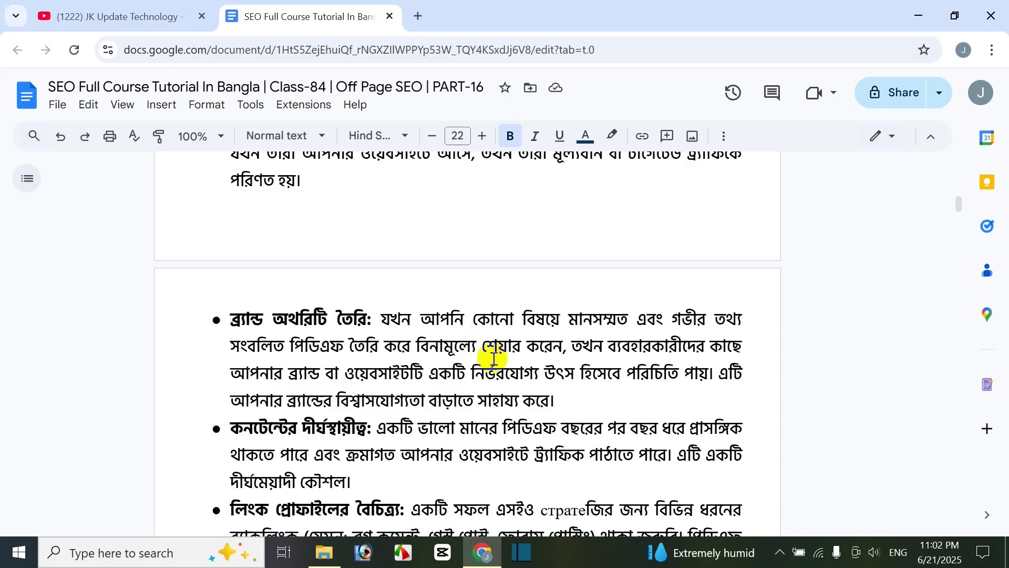
{"action": "scroll", "coordinate": [378, 392], "scroll_direction": "down", "scroll_amount": 1}
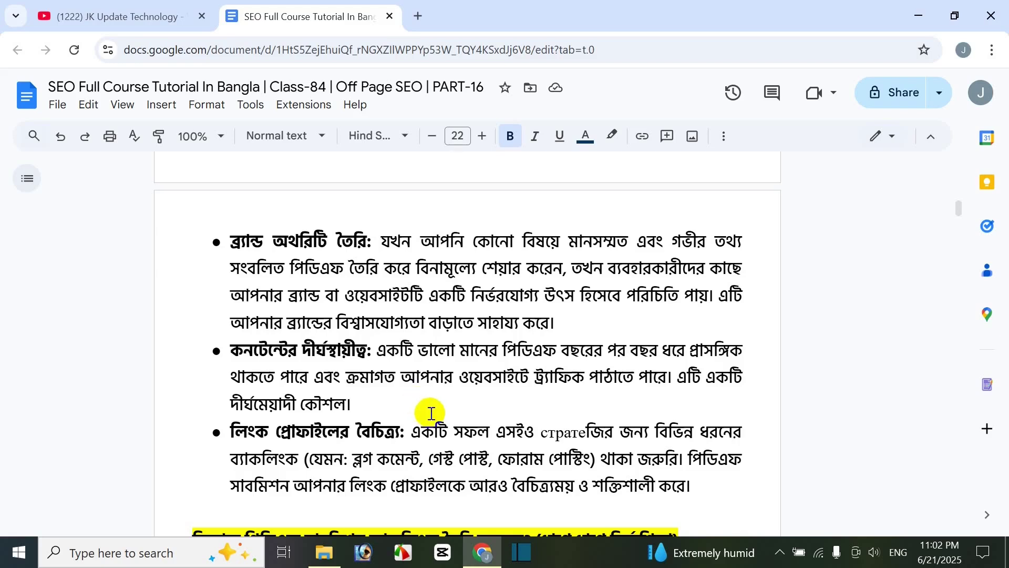
{"action": "scroll", "coordinate": [421, 410], "scroll_direction": "down", "scroll_amount": 1}
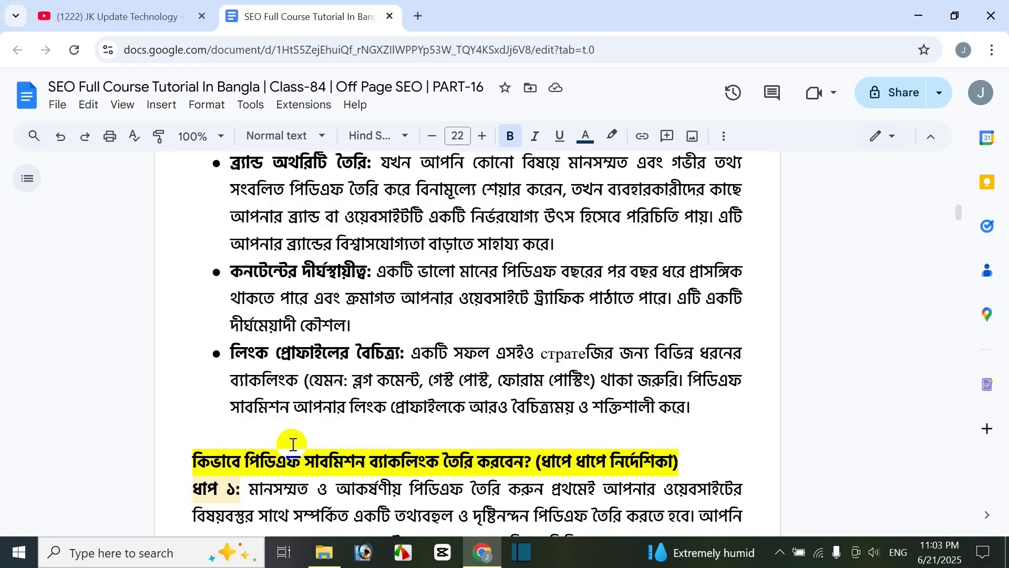
{"action": "scroll", "coordinate": [361, 349], "scroll_direction": "up", "scroll_amount": 2}
{"action": "scroll", "coordinate": [411, 412], "scroll_direction": "down", "scroll_amount": 1}
- Read steps 1 and 2 of the PDF backlink guide, briefly selecting the example file name on-page-seo-guide-bangla.pdf
{"action": "scroll", "coordinate": [411, 413], "scroll_direction": "down", "scroll_amount": 2}
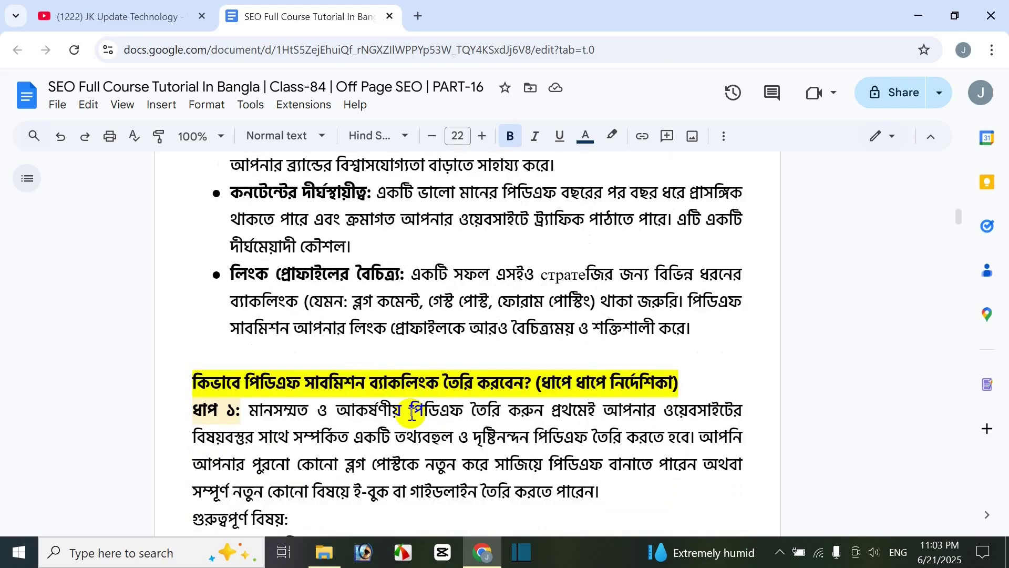
{"action": "scroll", "coordinate": [530, 333], "scroll_direction": "down", "scroll_amount": 3}
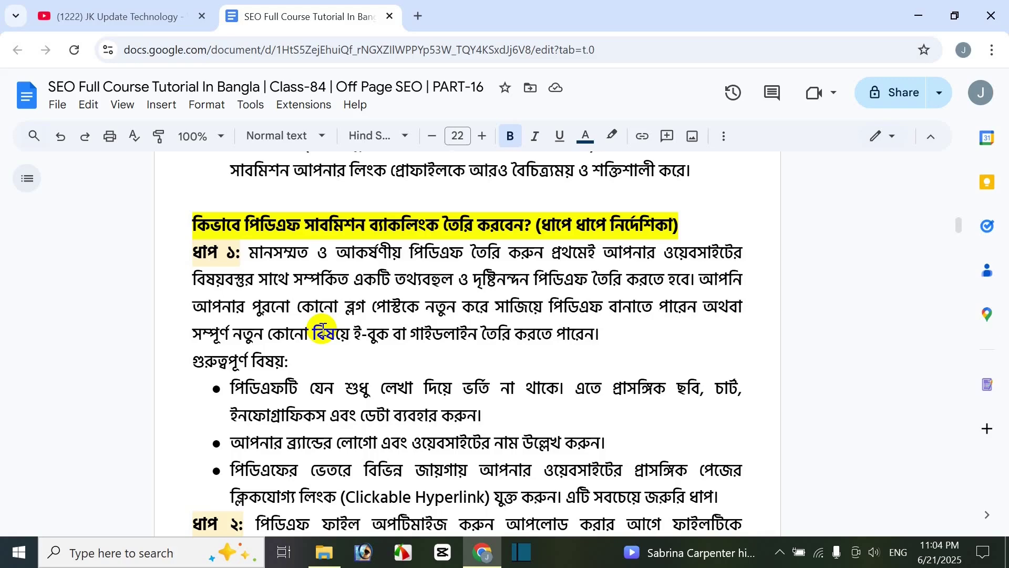
{"action": "scroll", "coordinate": [368, 329], "scroll_direction": "down", "scroll_amount": 2}
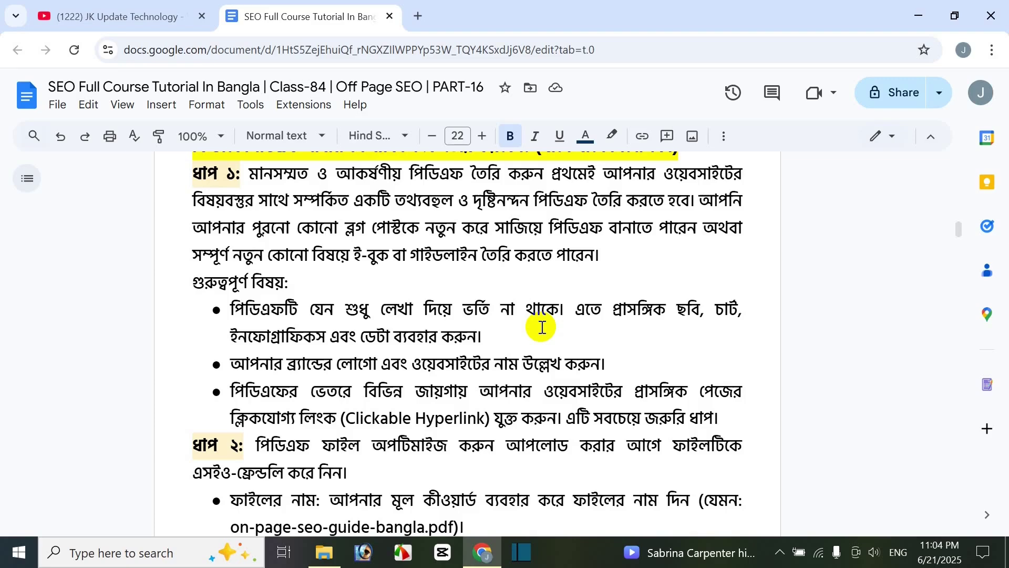
{"action": "scroll", "coordinate": [447, 349], "scroll_direction": "down", "scroll_amount": 1}
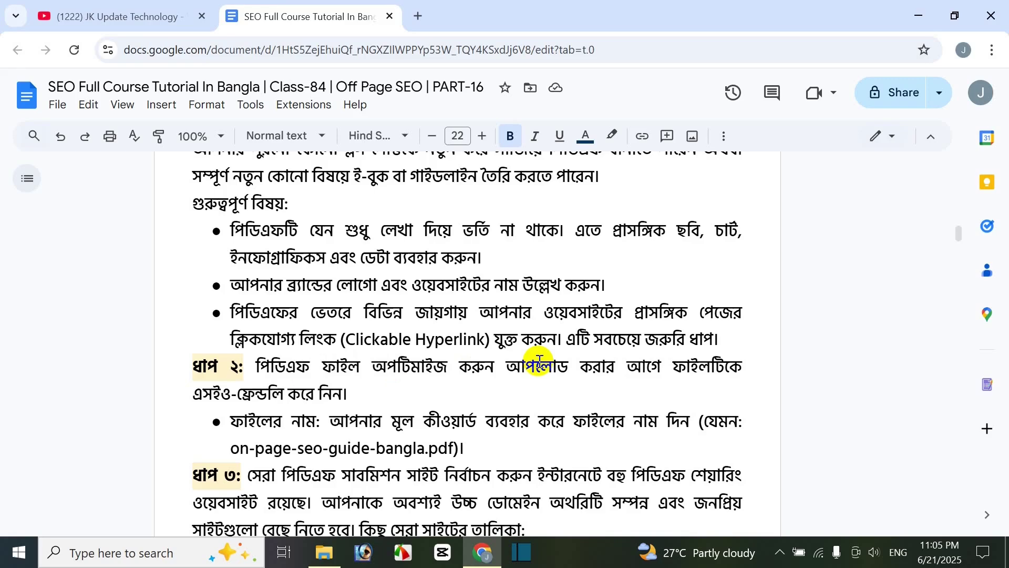
{"action": "scroll", "coordinate": [423, 308], "scroll_direction": "down", "scroll_amount": 1}
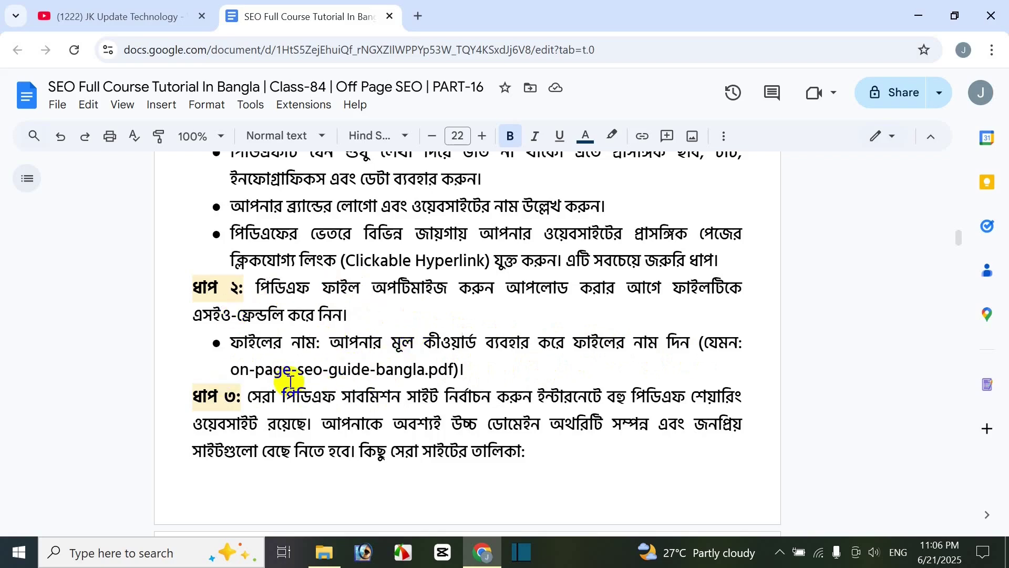
{"action": "left_click_drag", "start_coordinate": [242, 368], "coordinate": [450, 365]}
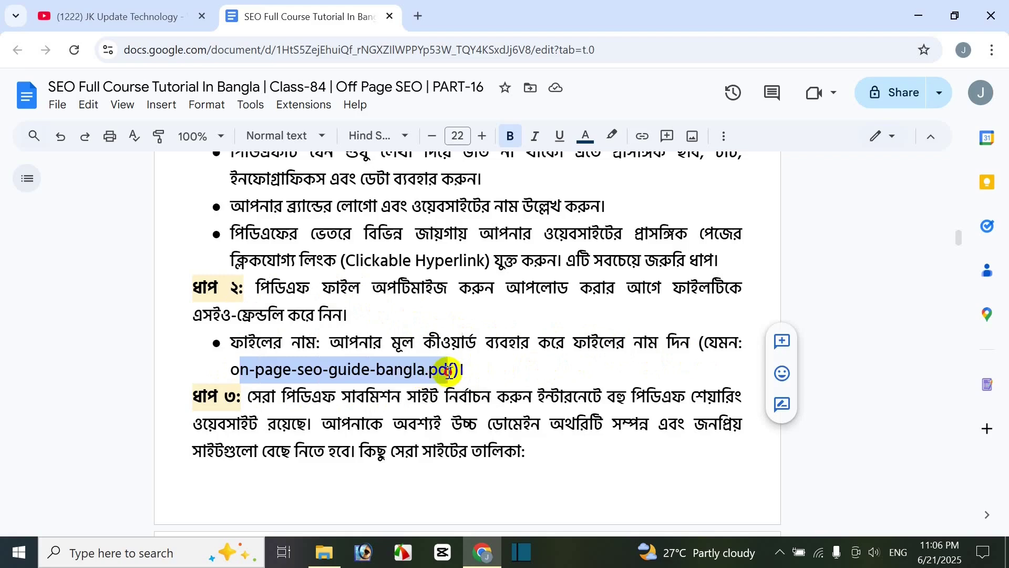
{"action": "left_click", "coordinate": [284, 367]}
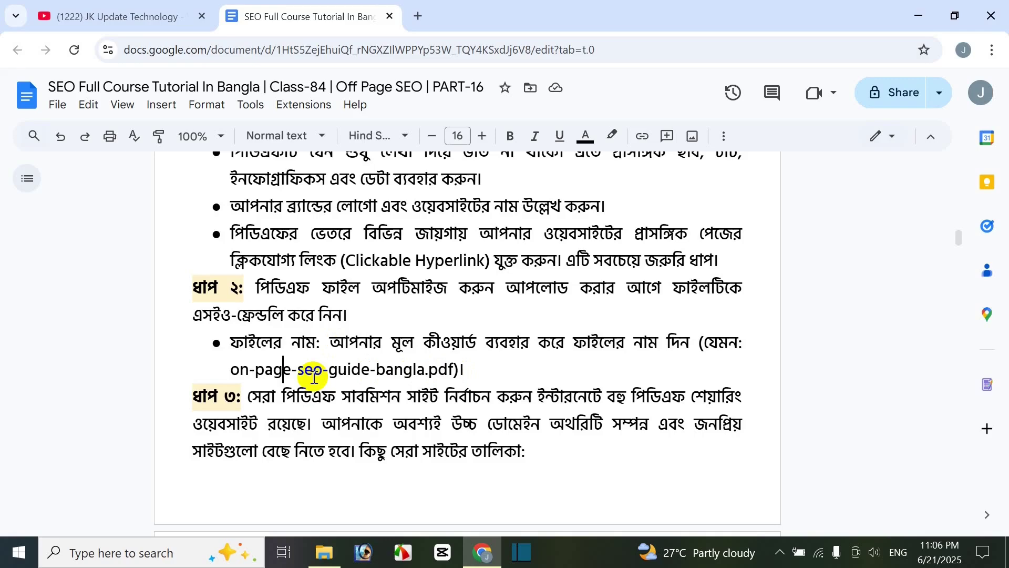
- Review step 3's list of PDF submission sites, from SlideShare.net to Calameo.com, along with the step 4 paragraph
{"action": "scroll", "coordinate": [269, 435], "scroll_direction": "down", "scroll_amount": 2}
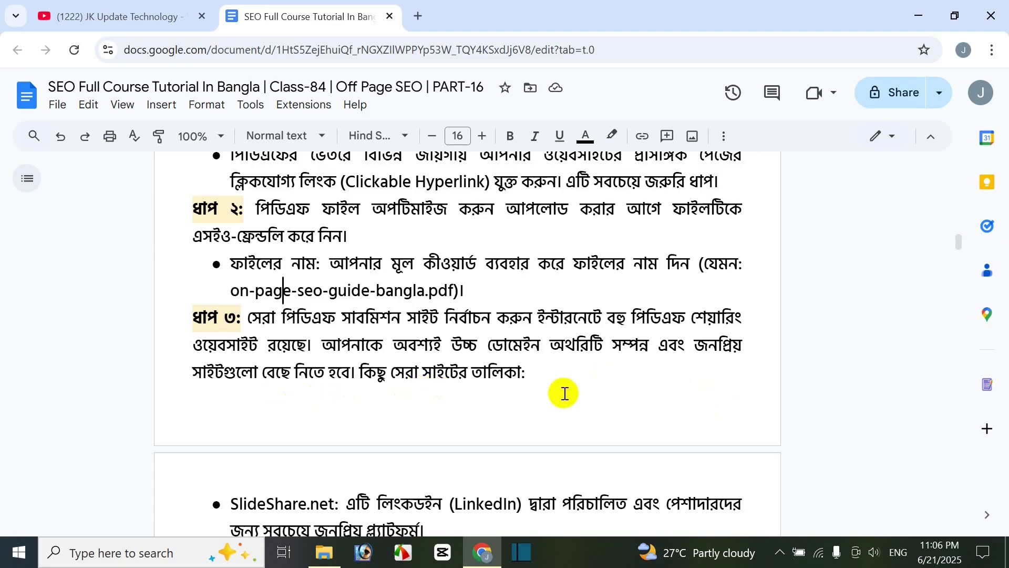
{"action": "scroll", "coordinate": [501, 423], "scroll_direction": "down", "scroll_amount": 3}
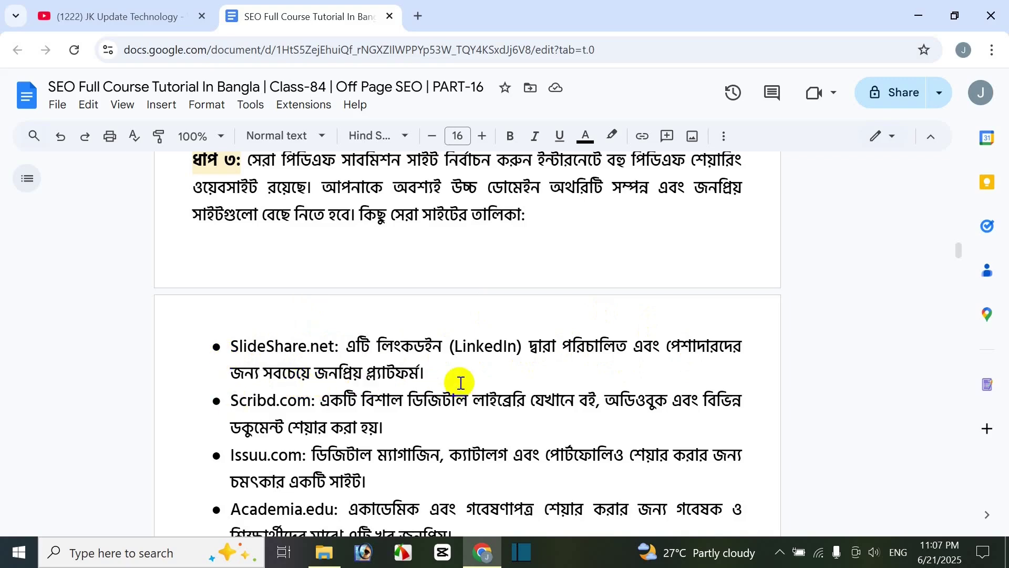
{"action": "scroll", "coordinate": [460, 384], "scroll_direction": "down", "scroll_amount": 2}
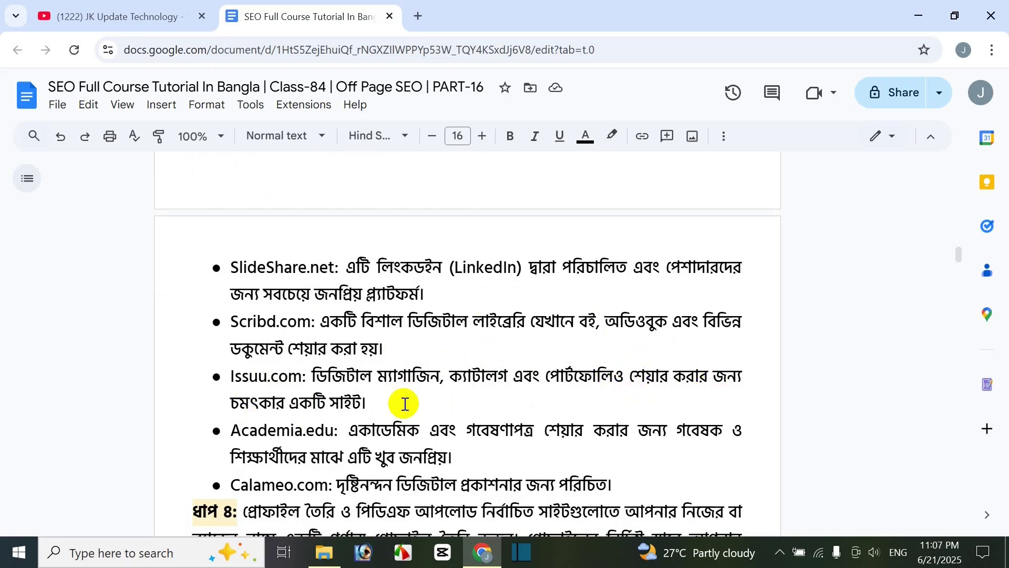
{"action": "scroll", "coordinate": [410, 413], "scroll_direction": "down", "scroll_amount": 1}
{"action": "scroll", "coordinate": [410, 413], "scroll_direction": "down", "scroll_amount": 1}
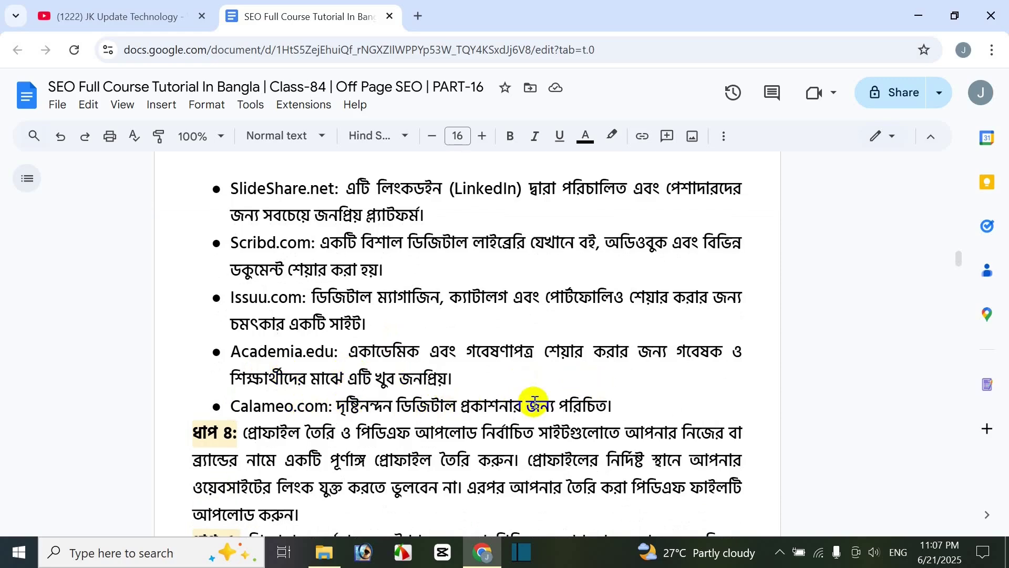
{"action": "scroll", "coordinate": [534, 402], "scroll_direction": "down", "scroll_amount": 1}
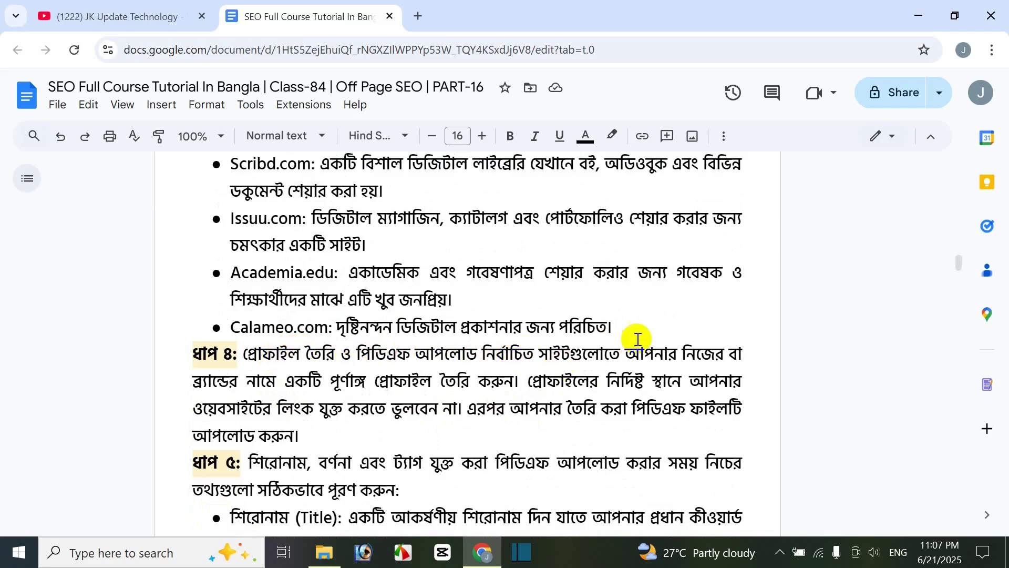
{"action": "scroll", "coordinate": [637, 339], "scroll_direction": "up", "scroll_amount": 6}
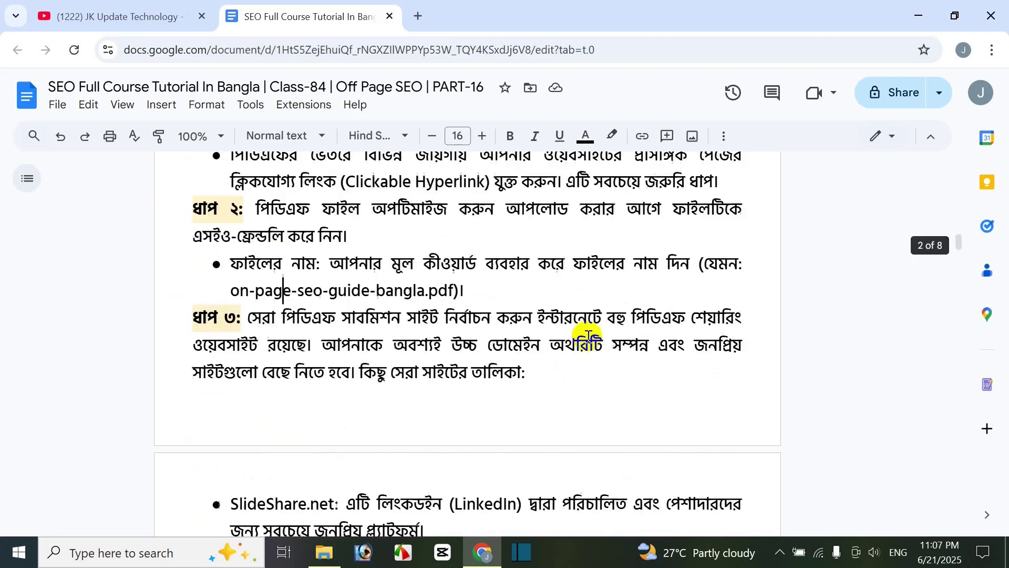
{"action": "scroll", "coordinate": [388, 349], "scroll_direction": "down", "scroll_amount": 3}
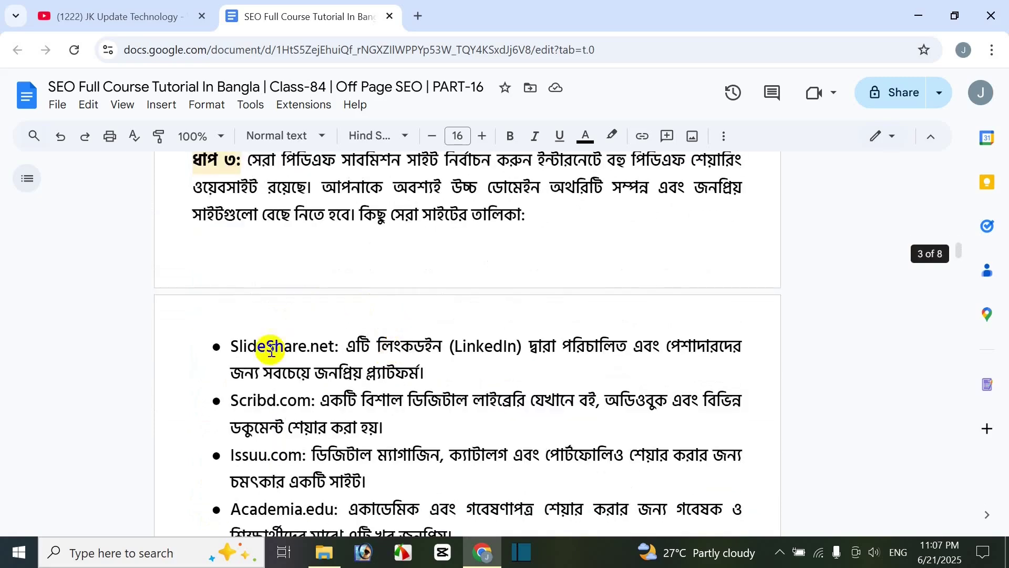
{"action": "scroll", "coordinate": [263, 245], "scroll_direction": "down", "scroll_amount": 3}
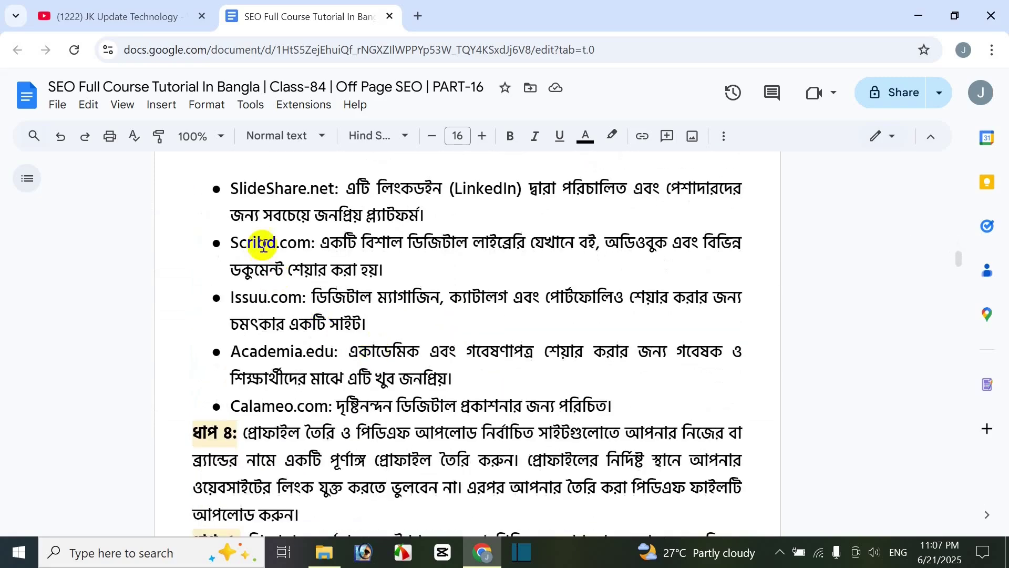
- Read steps 4 and 5 of the guide, covering profile creation, title, description and tags, through the closing paragraph
{"action": "scroll", "coordinate": [325, 415], "scroll_direction": "down", "scroll_amount": 3}
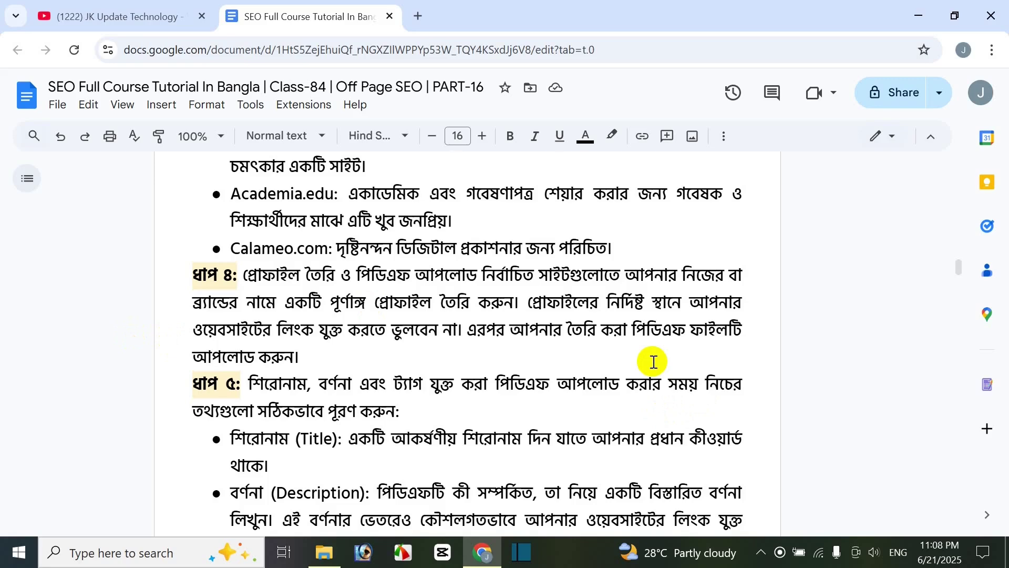
{"action": "scroll", "coordinate": [382, 345], "scroll_direction": "down", "scroll_amount": 2}
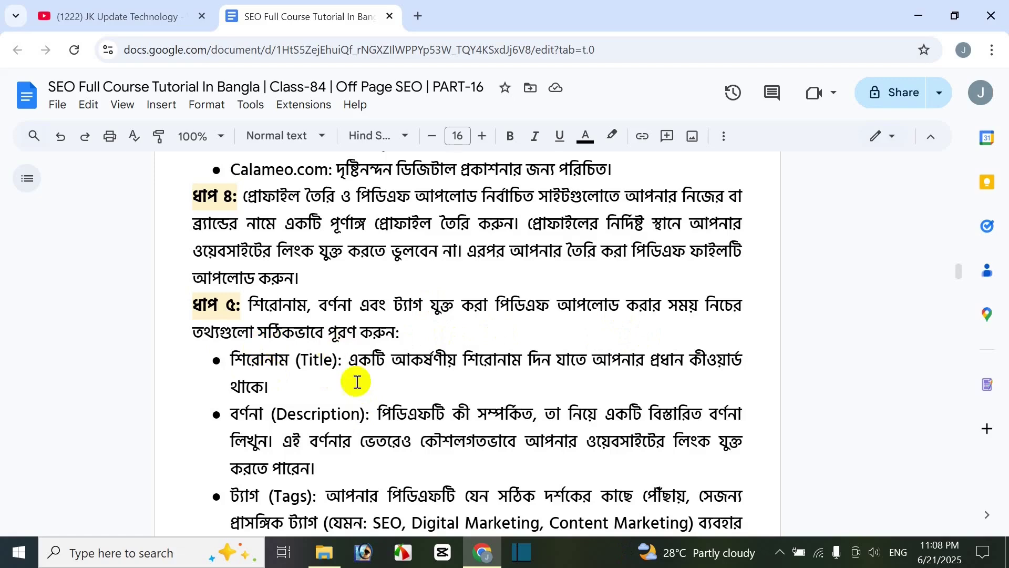
{"action": "scroll", "coordinate": [349, 368], "scroll_direction": "down", "scroll_amount": 1}
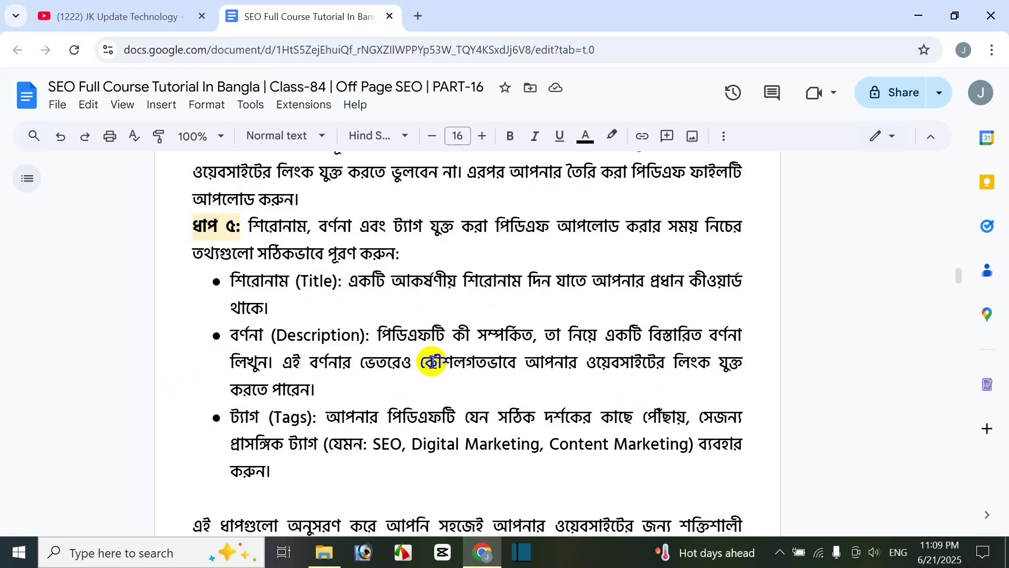
{"action": "scroll", "coordinate": [431, 362], "scroll_direction": "down", "scroll_amount": 2}
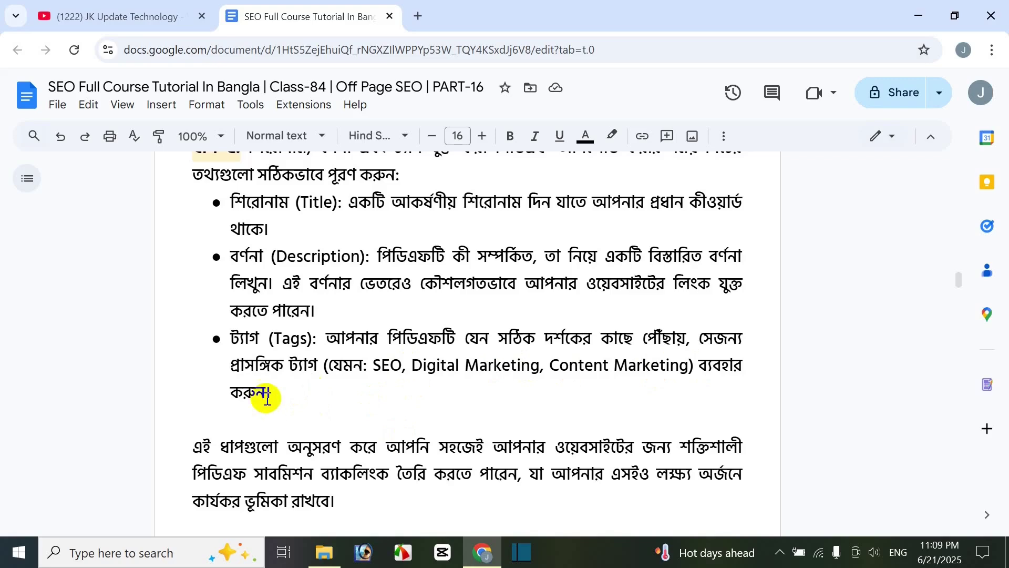
{"action": "scroll", "coordinate": [326, 405], "scroll_direction": "down", "scroll_amount": 1}
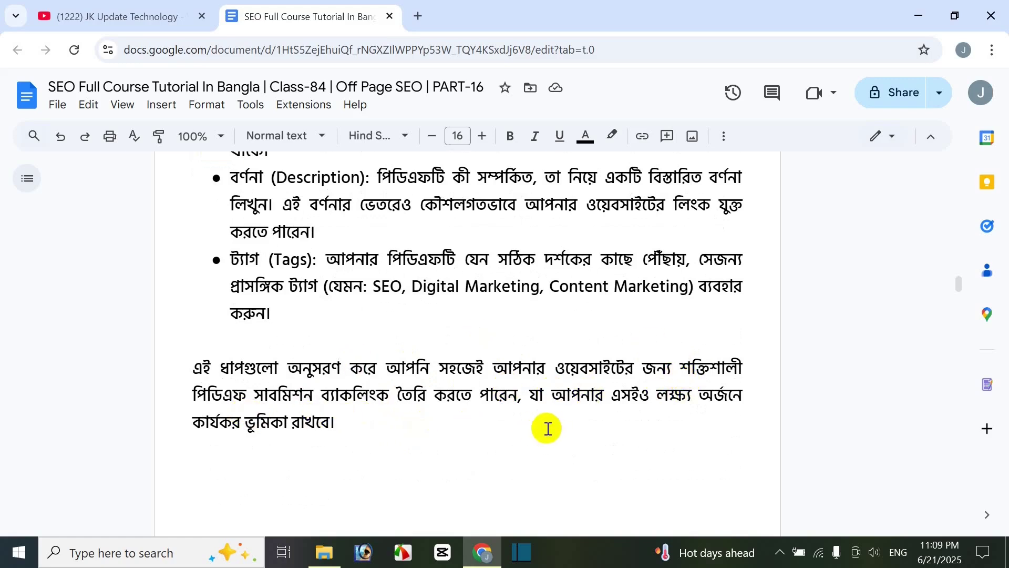
{"action": "scroll", "coordinate": [514, 428], "scroll_direction": "down", "scroll_amount": 2}
{"action": "scroll", "coordinate": [494, 421], "scroll_direction": "up", "scroll_amount": 1}
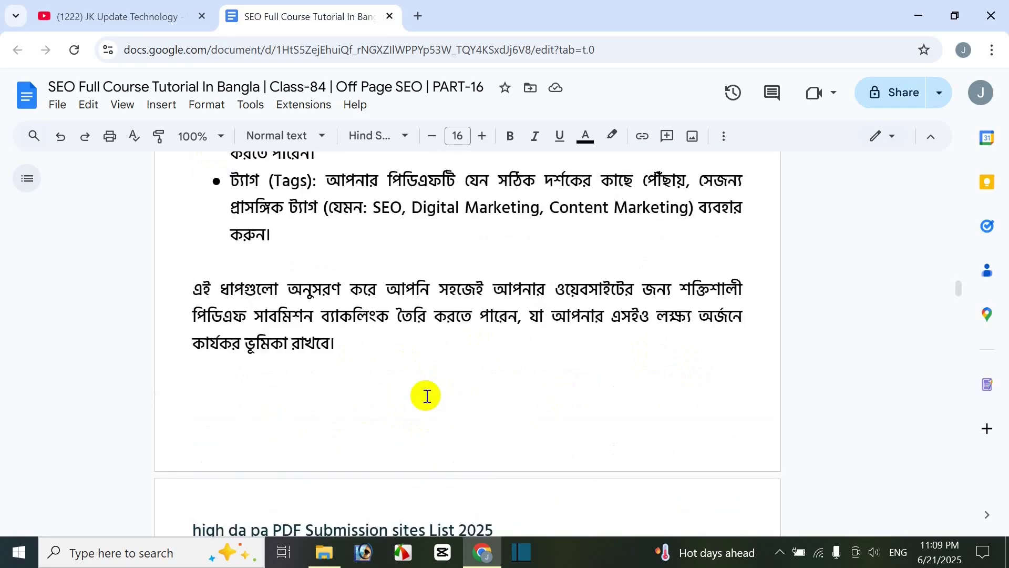
- Recap the step-by-step PDF submission guide from step 1 through the closing paragraph after step 5
{"action": "scroll", "coordinate": [497, 404], "scroll_direction": "up", "scroll_amount": 15}
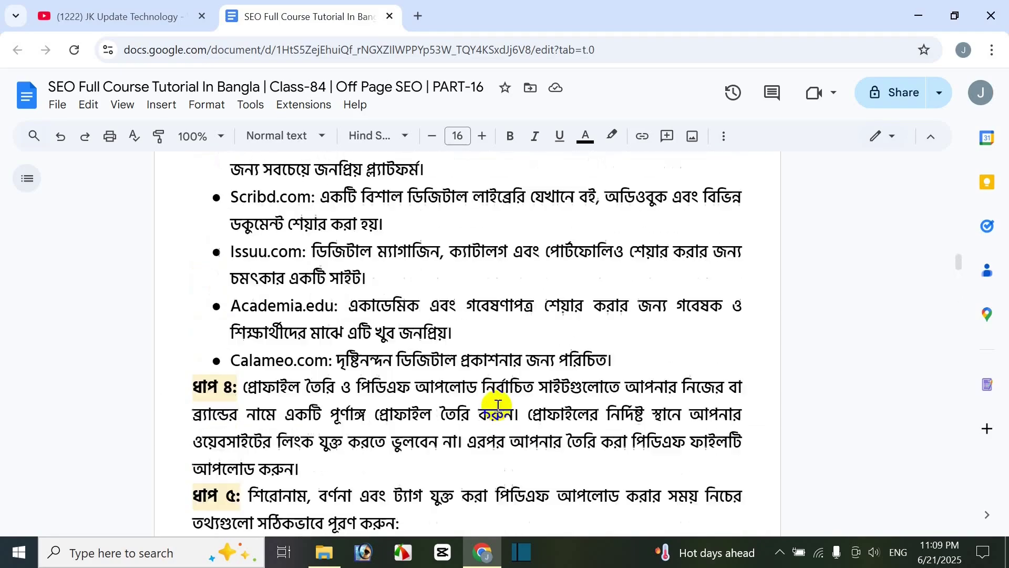
{"action": "scroll", "coordinate": [495, 405], "scroll_direction": "up", "scroll_amount": 7}
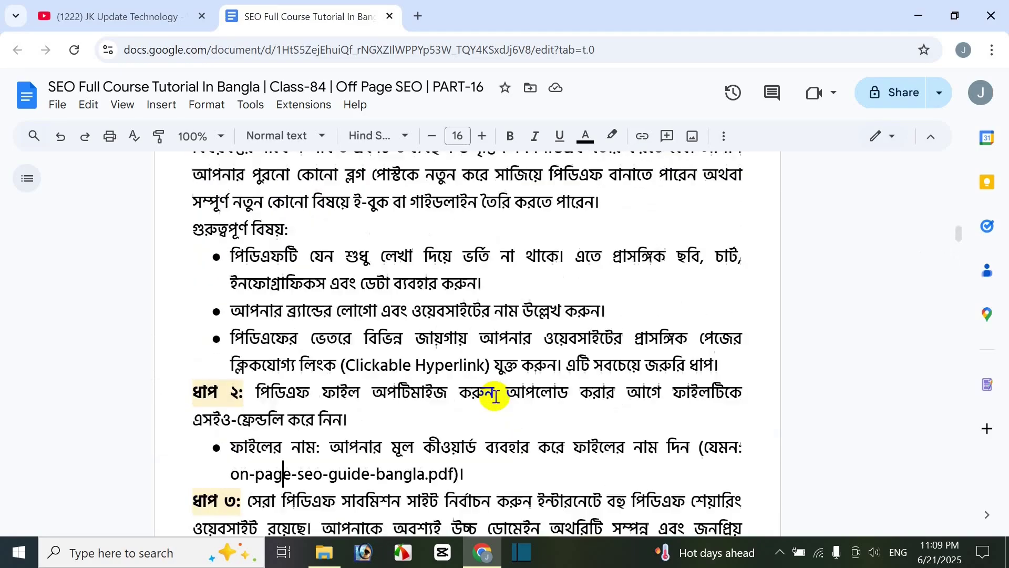
{"action": "scroll", "coordinate": [495, 395], "scroll_direction": "up", "scroll_amount": 2}
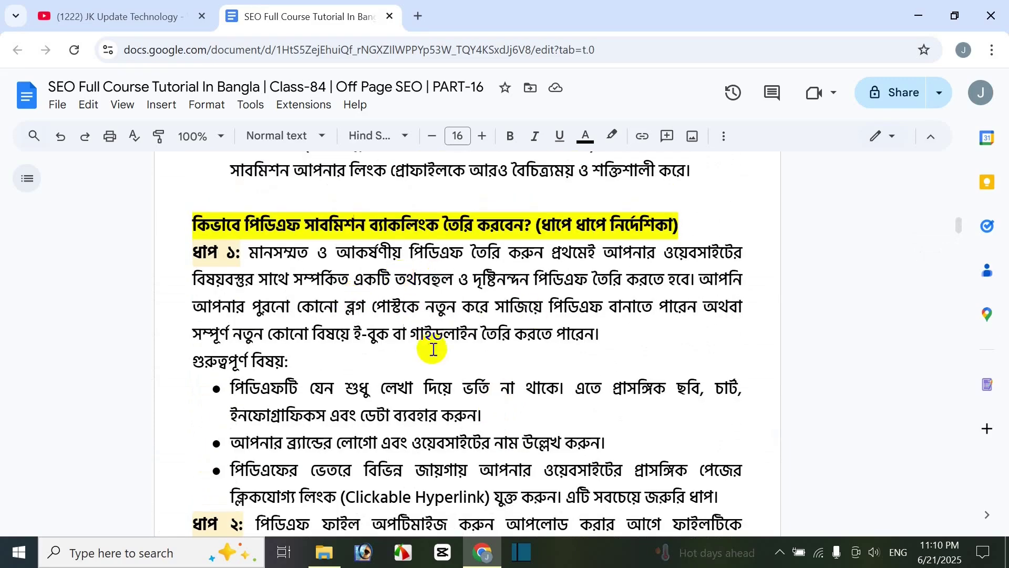
{"action": "scroll", "coordinate": [433, 345], "scroll_direction": "down", "scroll_amount": 5}
{"action": "scroll", "coordinate": [441, 390], "scroll_direction": "down", "scroll_amount": 10}
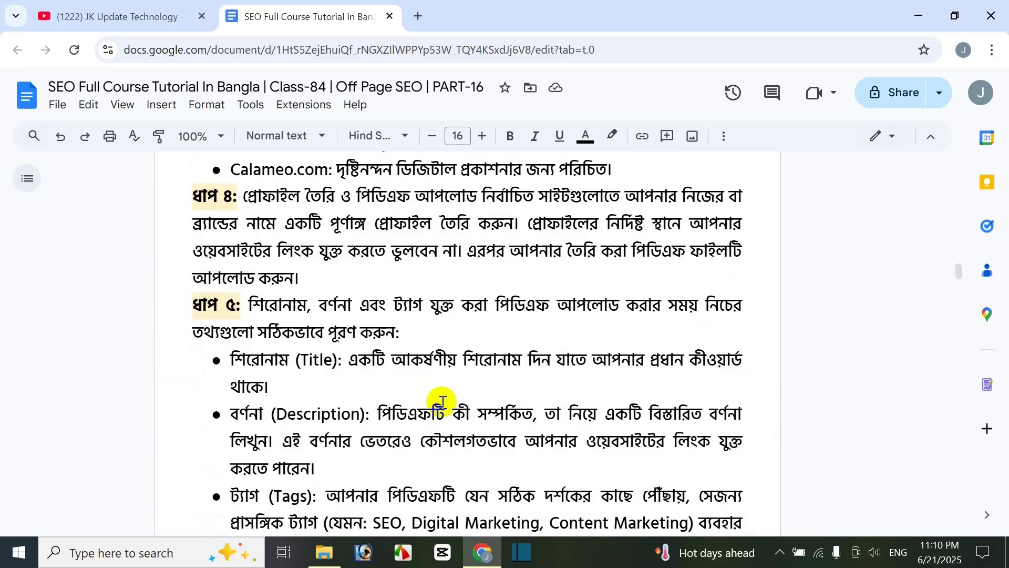
{"action": "scroll", "coordinate": [423, 421], "scroll_direction": "down", "scroll_amount": 5}
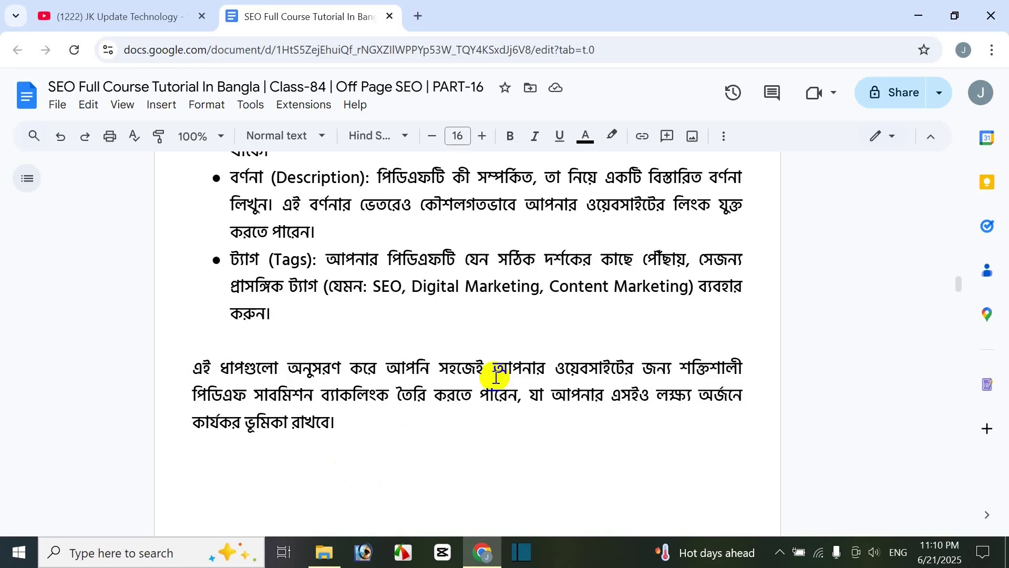
- Copy "পিডিএফ সাবমিশন (PDF Submission) ব্যাকলিংক" from the document's opening heading and search Google for it in a new tab
{"action": "scroll", "coordinate": [487, 371], "scroll_direction": "up", "scroll_amount": 15}
{"action": "scroll", "coordinate": [470, 383], "scroll_direction": "up", "scroll_amount": 10}
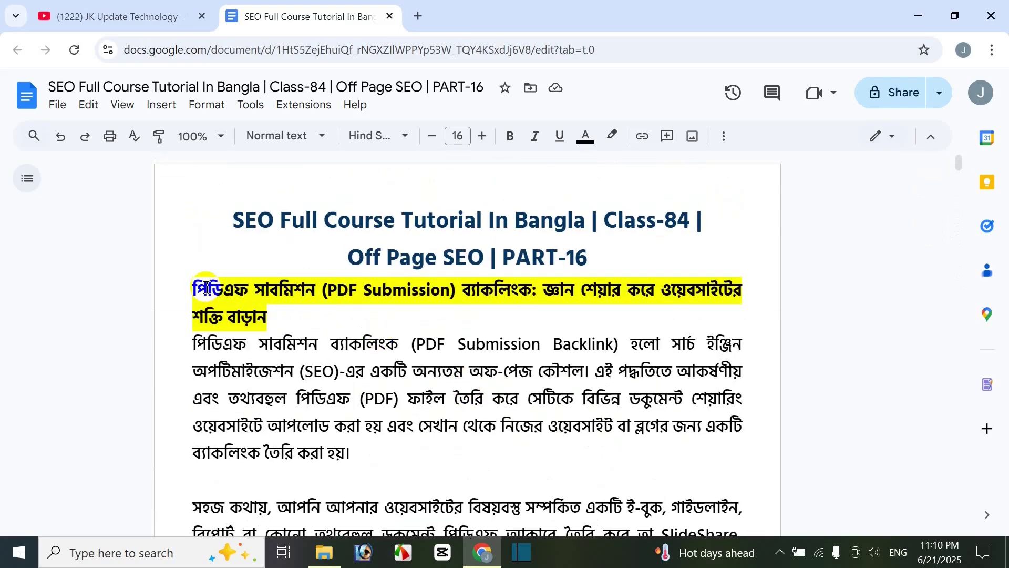
{"action": "left_click_drag", "start_coordinate": [192, 288], "coordinate": [540, 321]}
{"action": "key", "text": "ctrl+c"}
{"action": "left_click", "coordinate": [418, 15]}
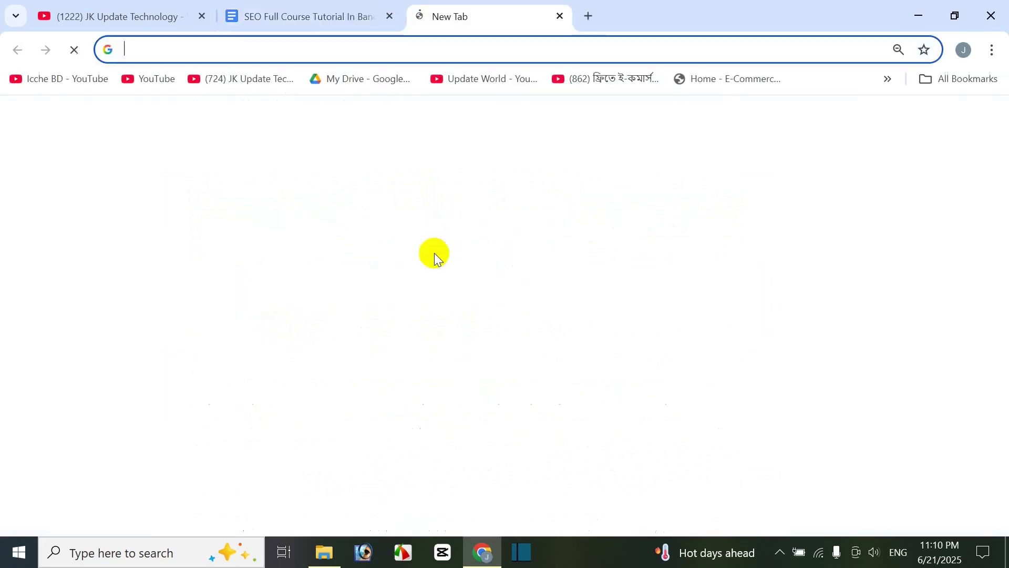
{"action": "left_click", "coordinate": [382, 292]}
{"action": "key", "text": "ctrl+v"}
{"action": "key", "text": "Return"}
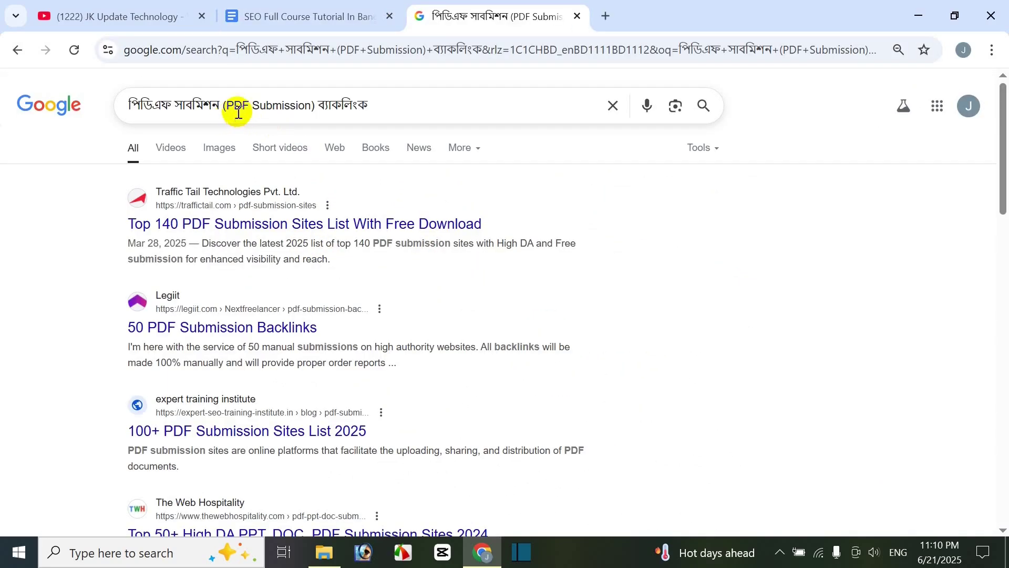
- Rewrite the Google query as "whati si PDF Submission backlink bangla" and run the search
{"action": "left_click_drag", "start_coordinate": [229, 109], "coordinate": [141, 109]}
{"action": "key", "text": "BackSpace"}
{"action": "key", "text": "BackSpace"}
{"action": "key", "text": "BackSpace"}
{"action": "key", "text": "BackSpace"}
{"action": "key", "text": "BackSpace"}
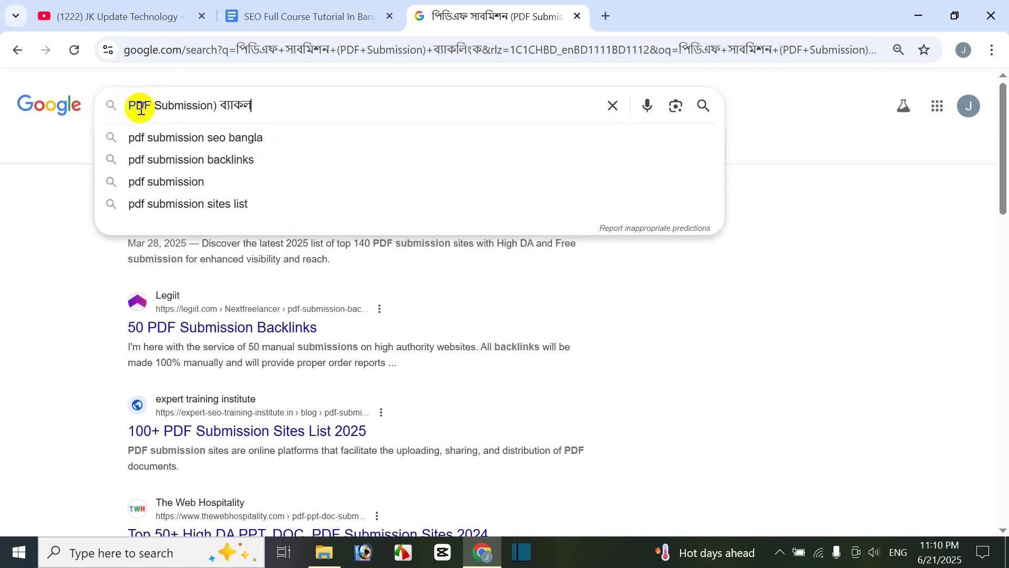
{"action": "key", "text": "BackSpace"}
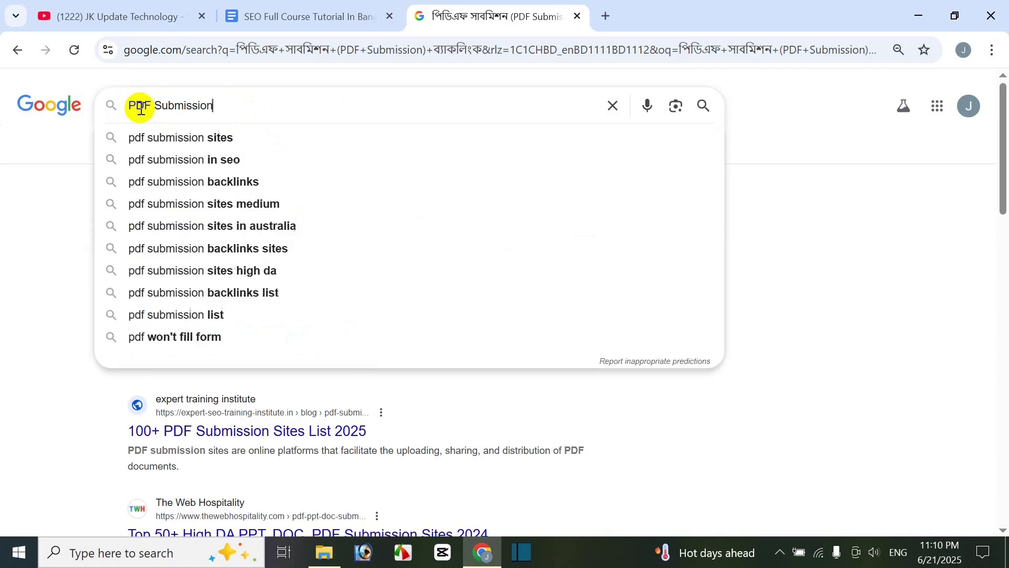
{"action": "type", "text": "whati si PDF"}
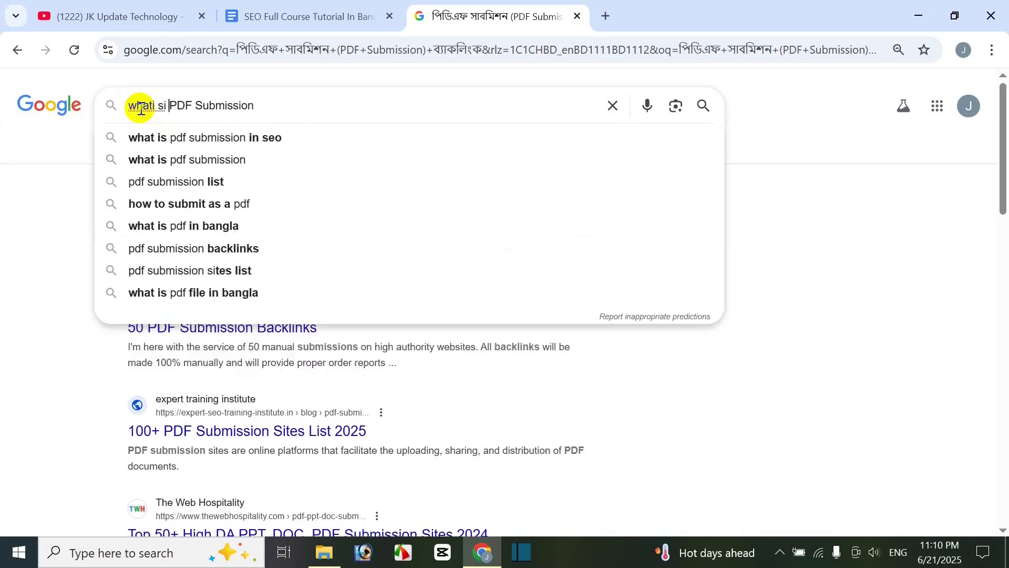
{"action": "type", "text": " Submission backl"}
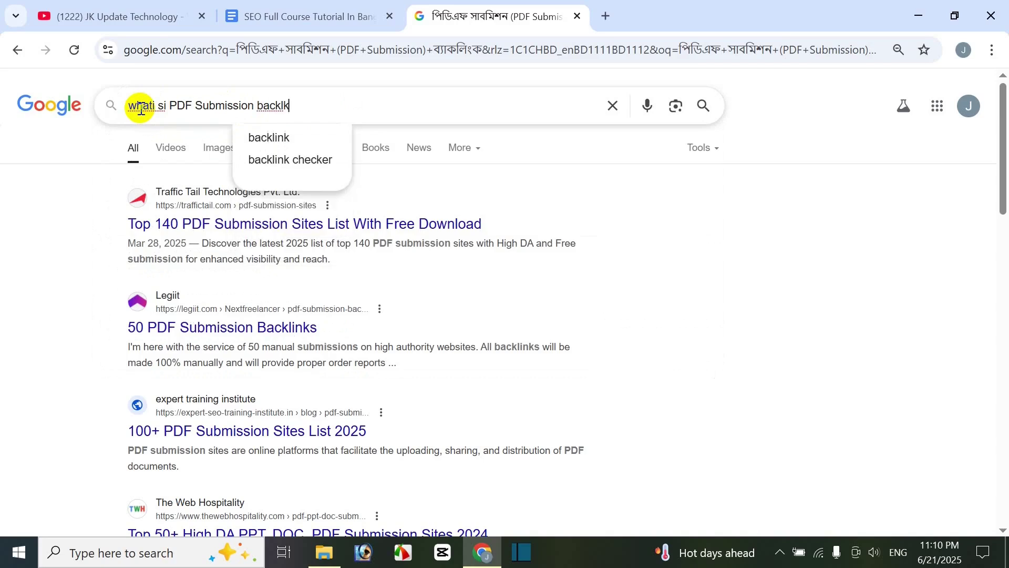
{"action": "type", "text": "k"}
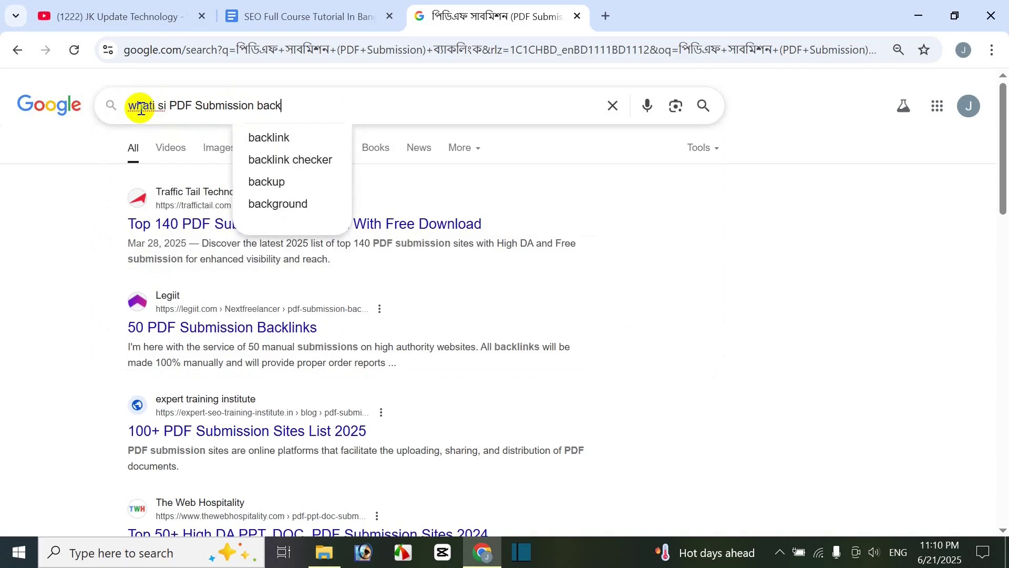
{"action": "type", "text": "link bangla"}
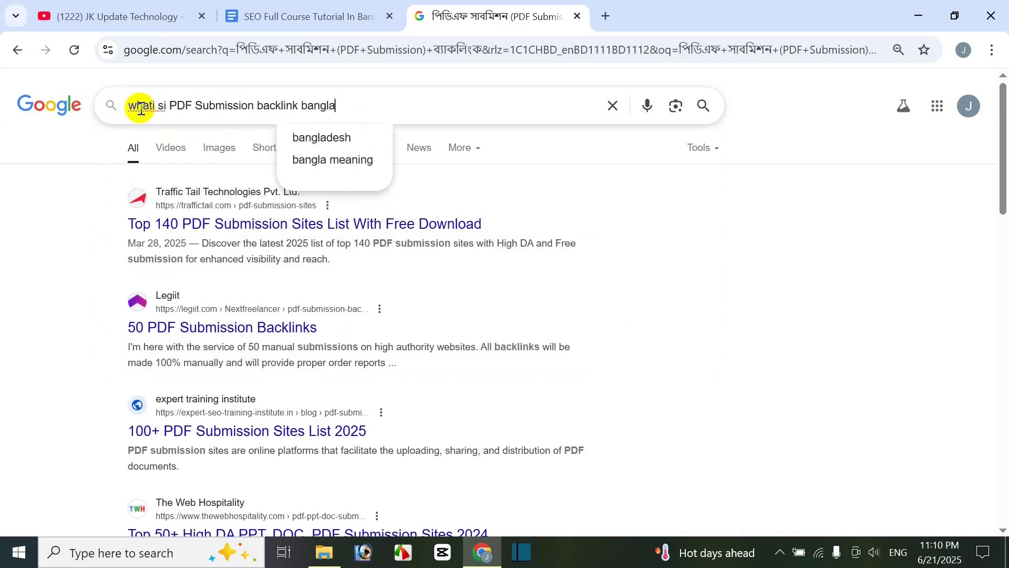
{"action": "key", "text": "Return"}
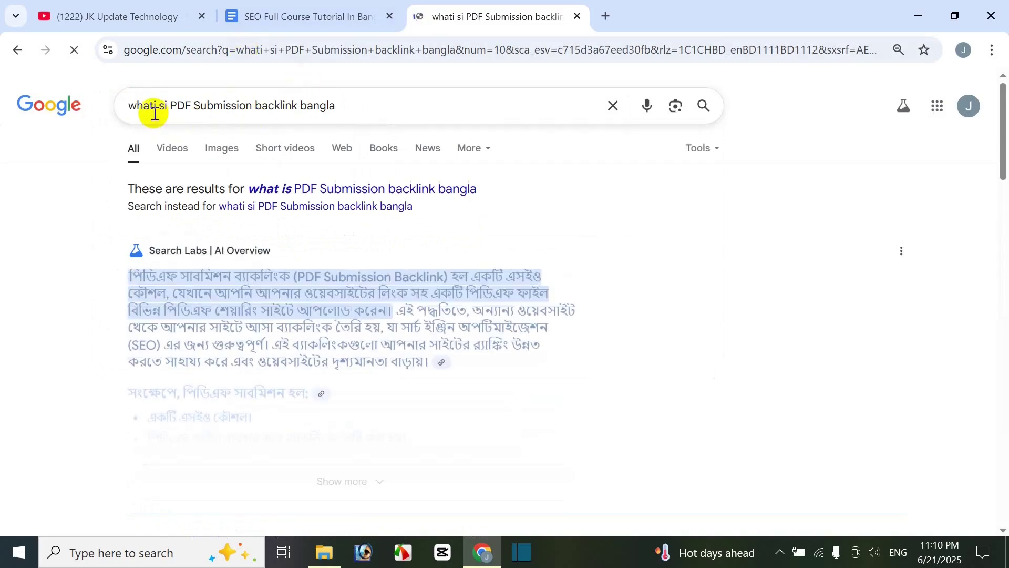
- Correct "si" to "is" in the Google query and search again for "whati is PDF Submission backlink bangla"
{"action": "left_click", "coordinate": [162, 109]}
{"action": "key", "text": "BackSpace"}
{"action": "key", "text": "BackSpace"}
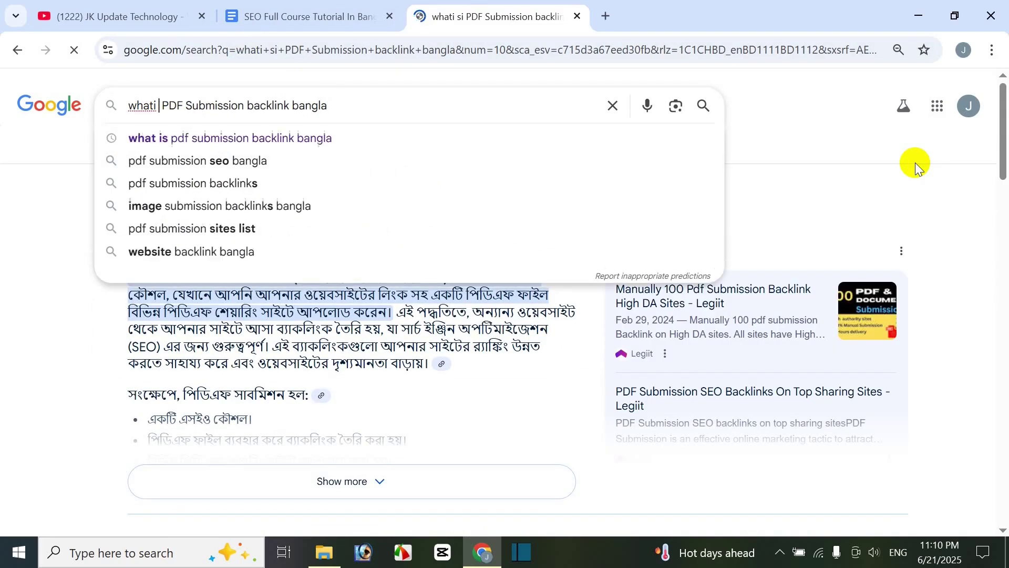
{"action": "type", "text": "is"}
{"action": "key", "text": "Return"}
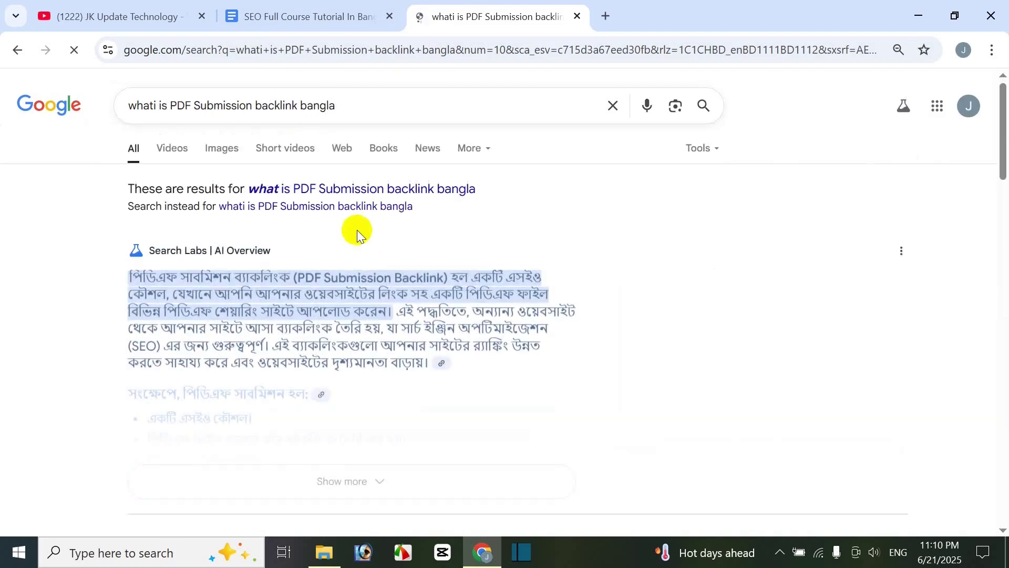
- Expand the AI Overview on PDF submission backlinks and look through it along with the video and website results
{"action": "scroll", "coordinate": [304, 329], "scroll_direction": "down", "scroll_amount": 3}
{"action": "scroll", "coordinate": [304, 329], "scroll_direction": "up", "scroll_amount": 2}
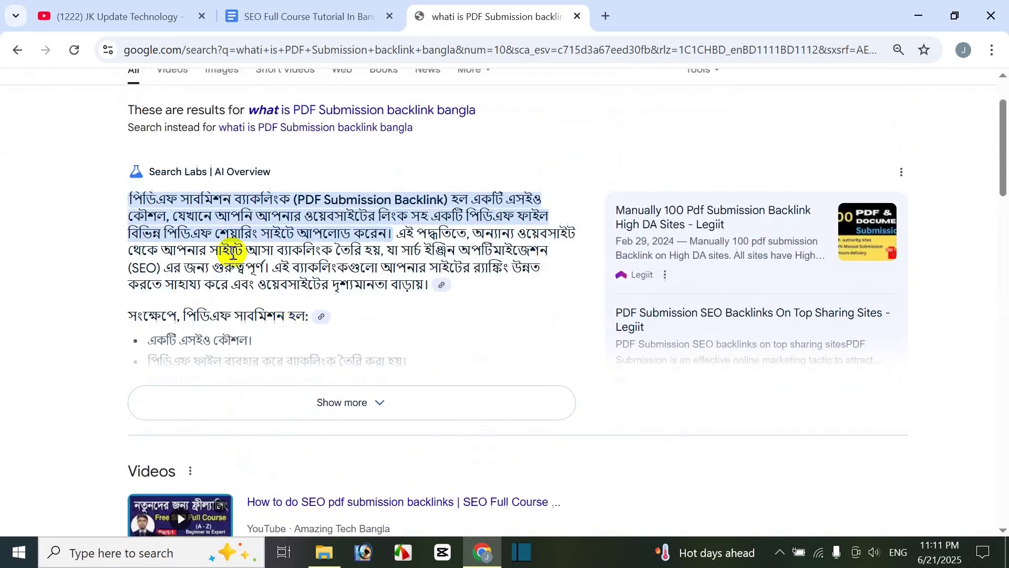
{"action": "left_click", "coordinate": [333, 408]}
{"action": "scroll", "coordinate": [270, 344], "scroll_direction": "down", "scroll_amount": 9}
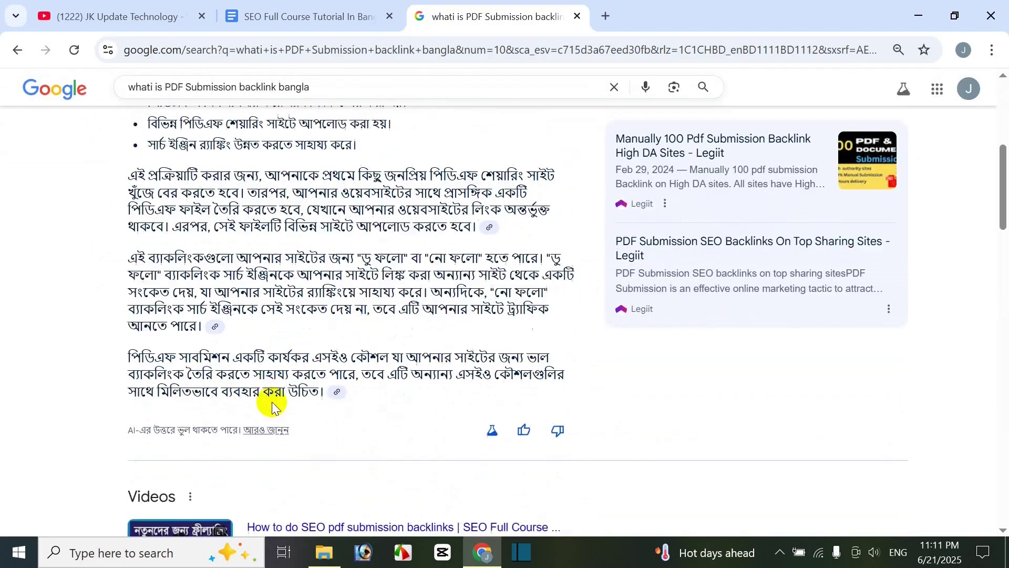
{"action": "scroll", "coordinate": [367, 387], "scroll_direction": "down", "scroll_amount": 10}
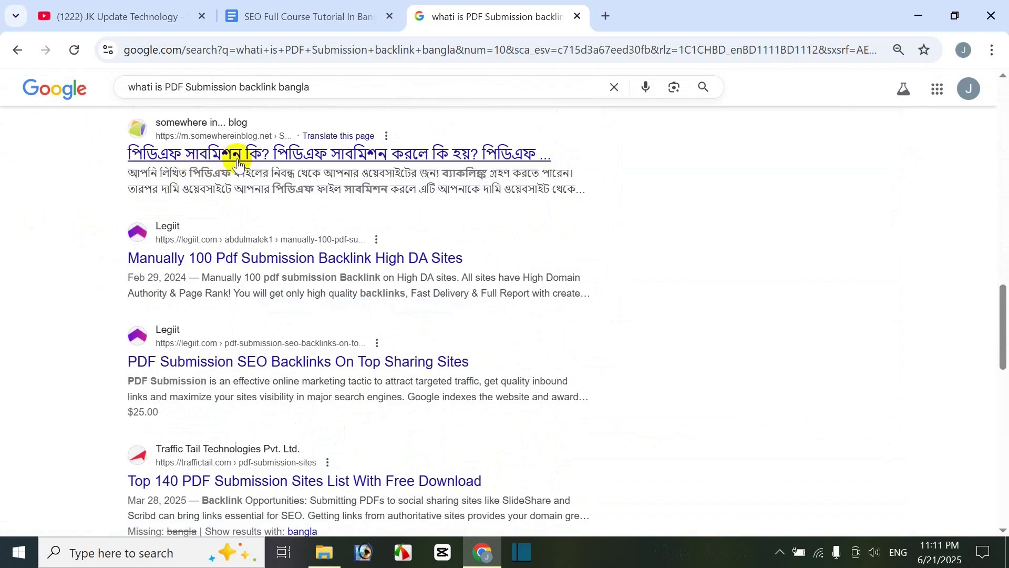
{"action": "scroll", "coordinate": [179, 355], "scroll_direction": "up", "scroll_amount": 5}
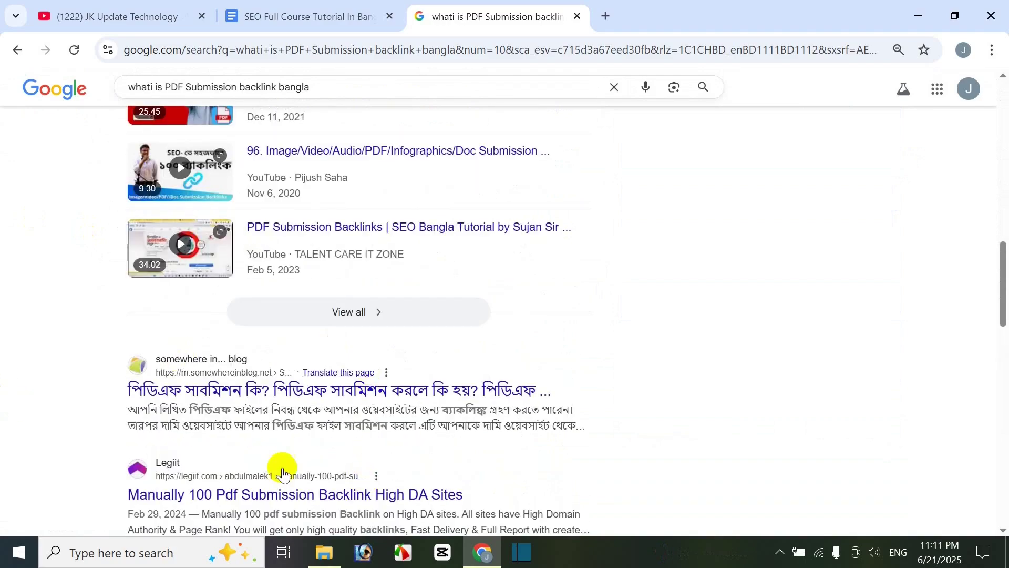
{"action": "scroll", "coordinate": [310, 425], "scroll_direction": "down", "scroll_amount": 3}
{"action": "scroll", "coordinate": [288, 316], "scroll_direction": "up", "scroll_amount": 14}
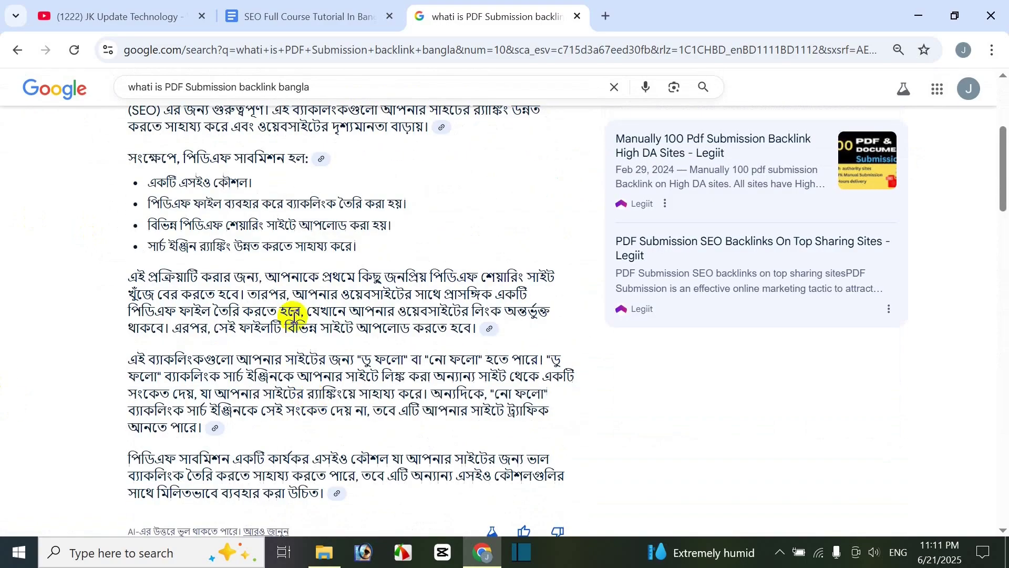
{"action": "scroll", "coordinate": [242, 332], "scroll_direction": "up", "scroll_amount": 5}
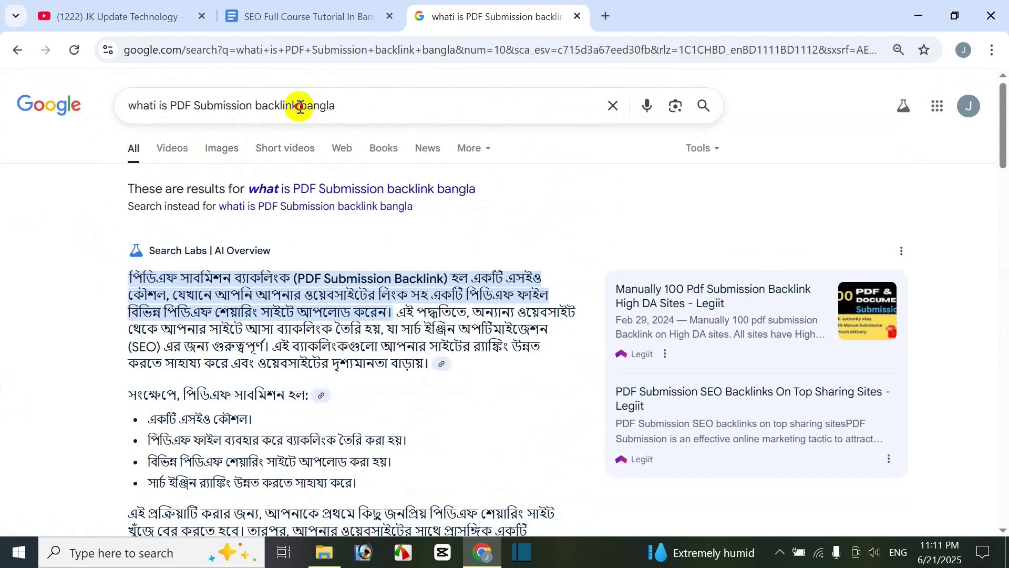
- Copy the full Google query and open chatgpt.com and Google Gemini in separate new tabs
{"action": "triple_click", "coordinate": [293, 106]}
{"action": "key", "text": "ctrl+c"}
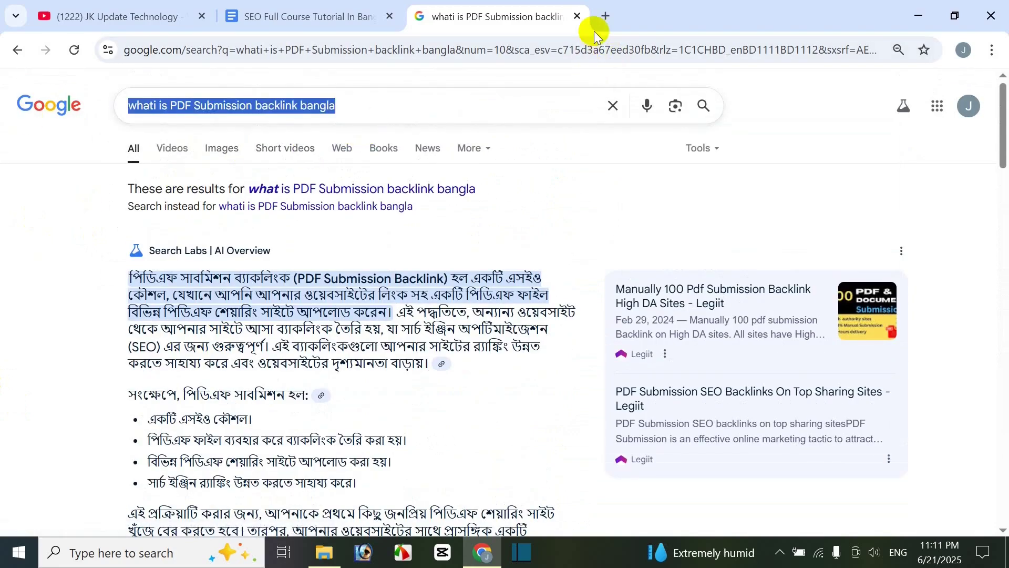
{"action": "left_click", "coordinate": [606, 16]}
{"action": "type", "text": "chatgpt.com"}
{"action": "key", "text": "Return"}
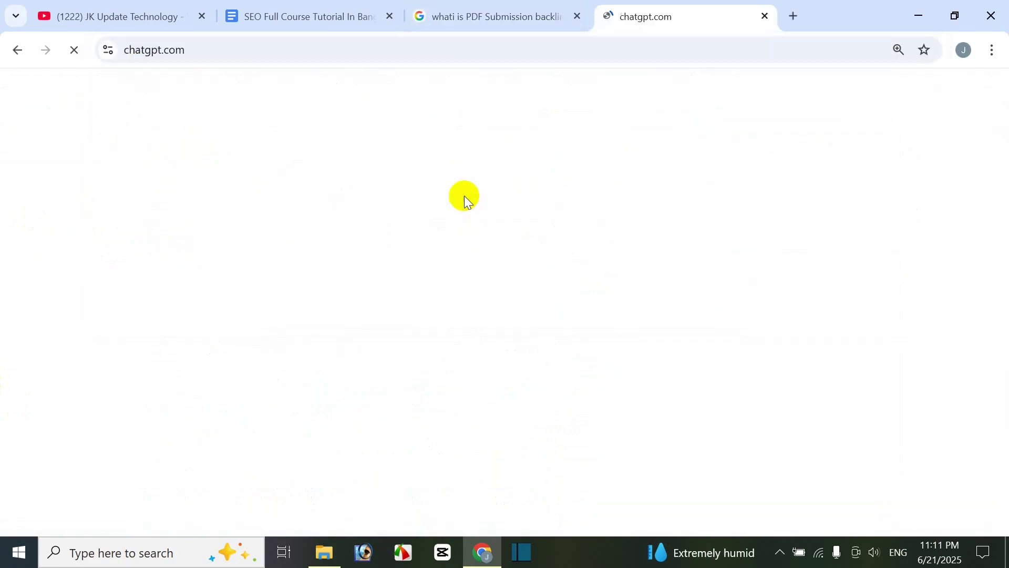
{"action": "left_click", "coordinate": [795, 16]}
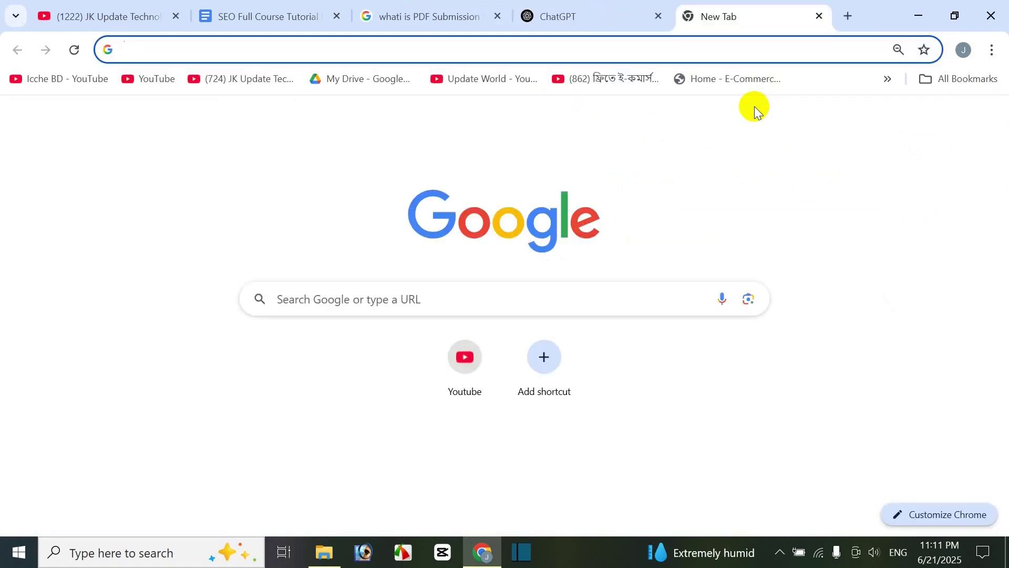
{"action": "type", "text": "ge"}
{"action": "key", "text": "Return"}
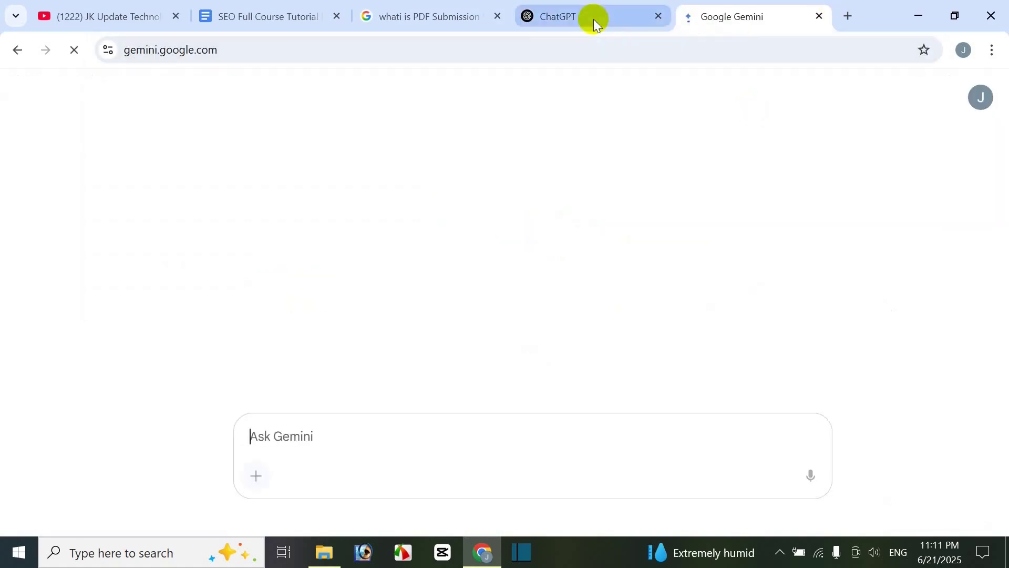
- Ask ChatGPT the copied question "whati is PDF Submission backlink bangla"
{"action": "left_click", "coordinate": [589, 16]}
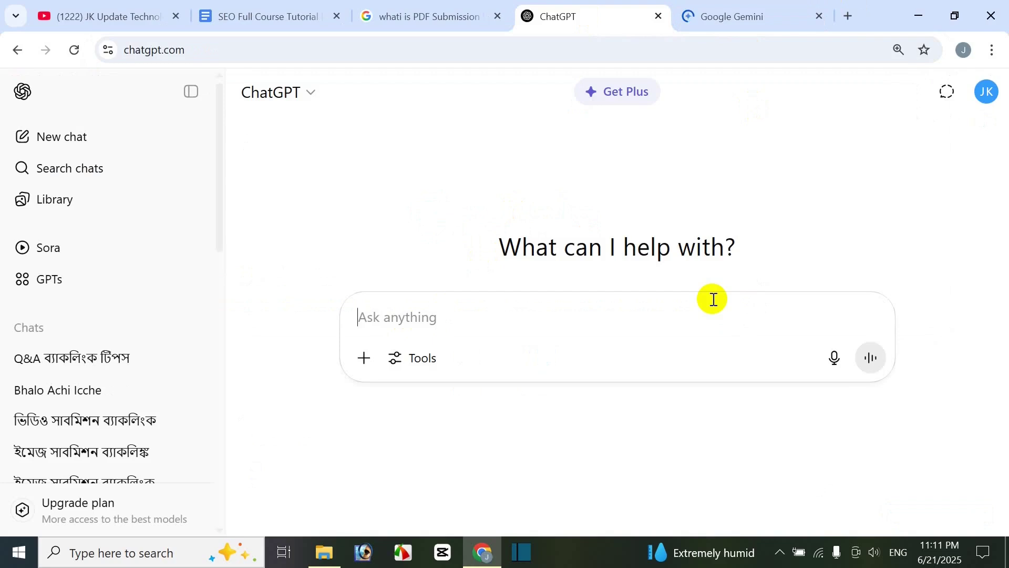
{"action": "key", "text": "ctrl+v"}
{"action": "key", "text": "Return"}
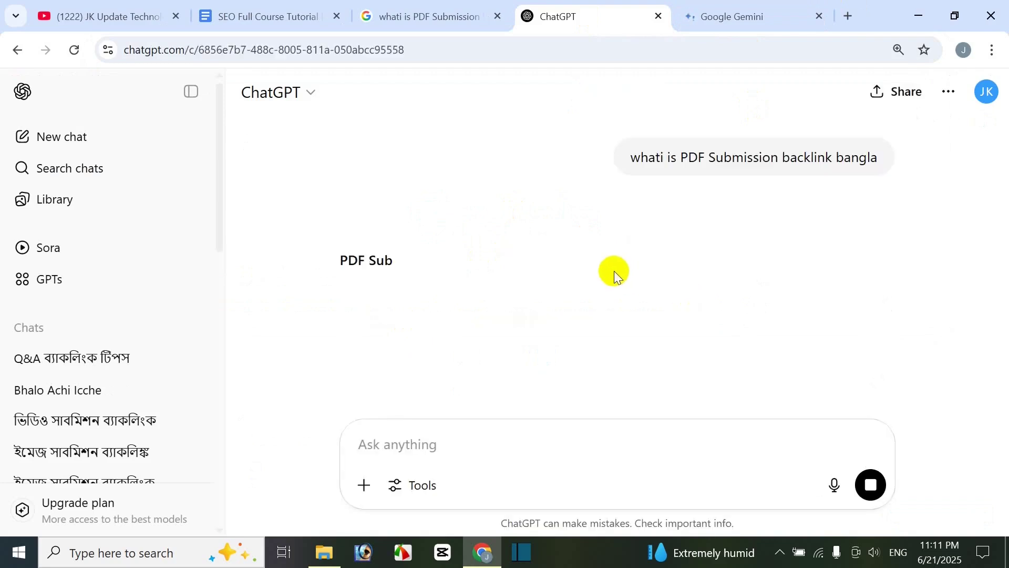
- Ask Google Gemini the copied question "whati is PDF Submission backlink bangla"
{"action": "left_click", "coordinate": [712, 20]}
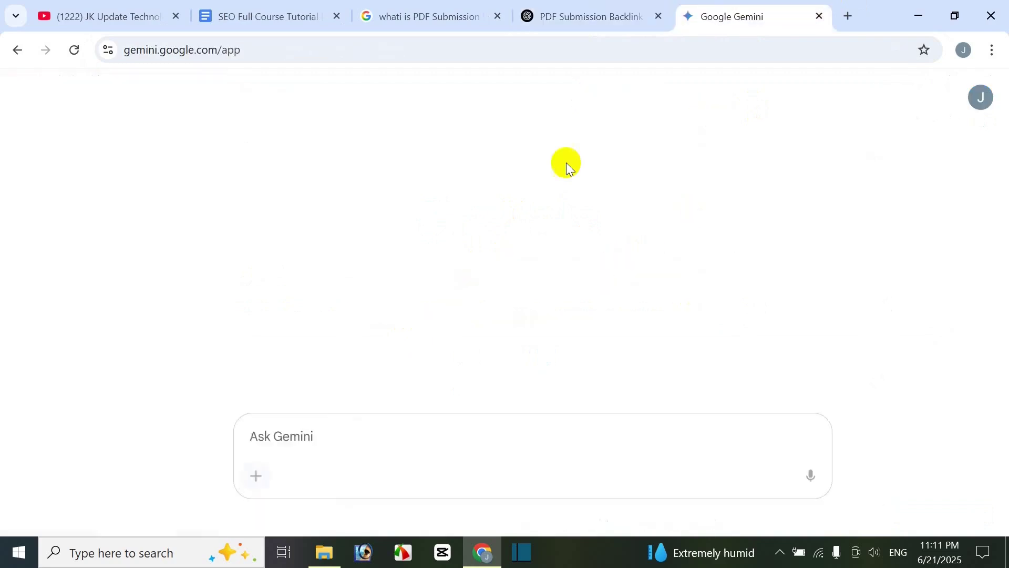
{"action": "key", "text": "ctrl+v"}
{"action": "key", "text": "Return"}
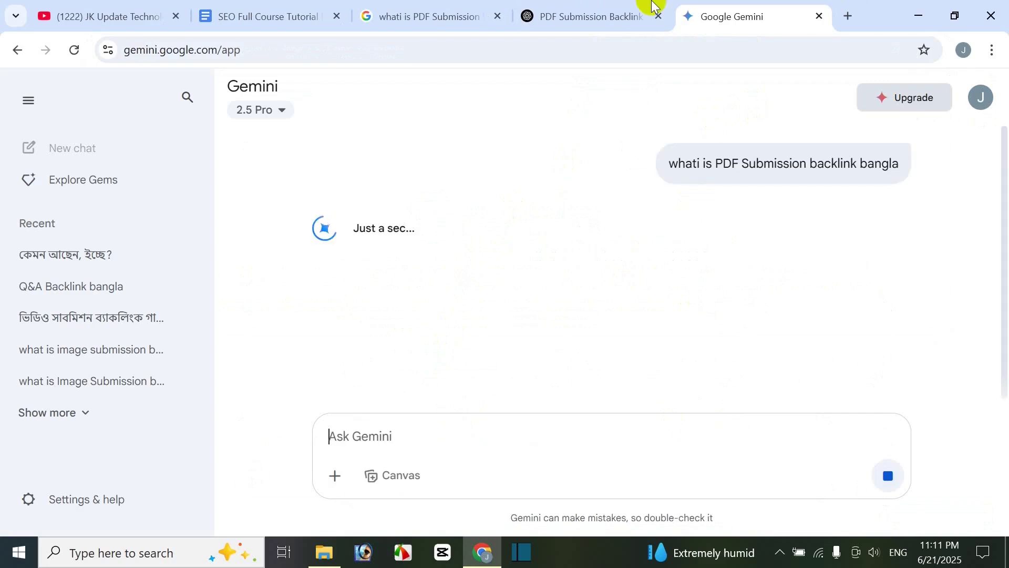
- Read through ChatGPT's answer on how PDF submission backlinks work and its site list, and close the ChatGPT tab
{"action": "left_click", "coordinate": [610, 15]}
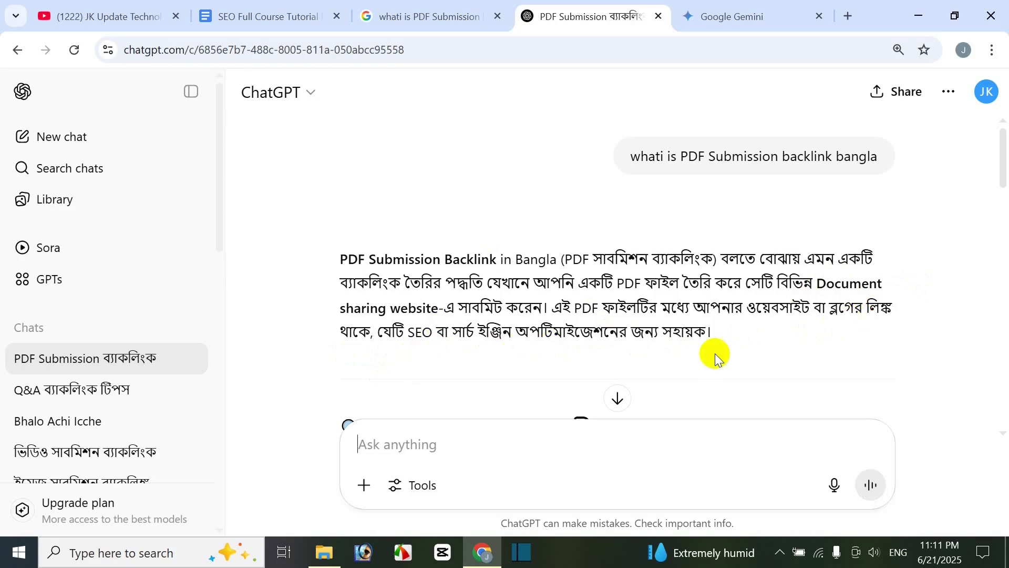
{"action": "scroll", "coordinate": [718, 355], "scroll_direction": "down", "scroll_amount": 5}
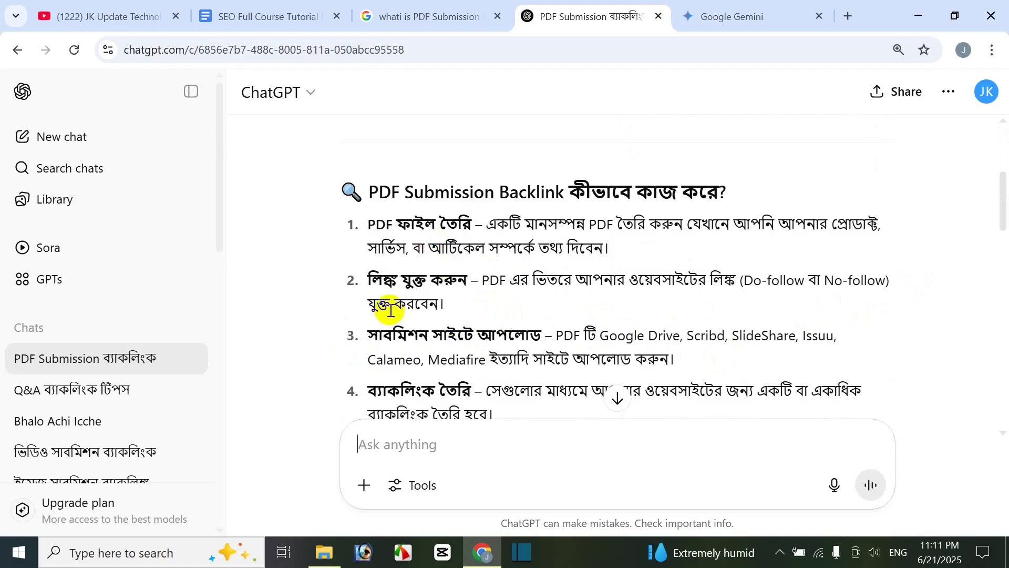
{"action": "scroll", "coordinate": [538, 337], "scroll_direction": "down", "scroll_amount": 10}
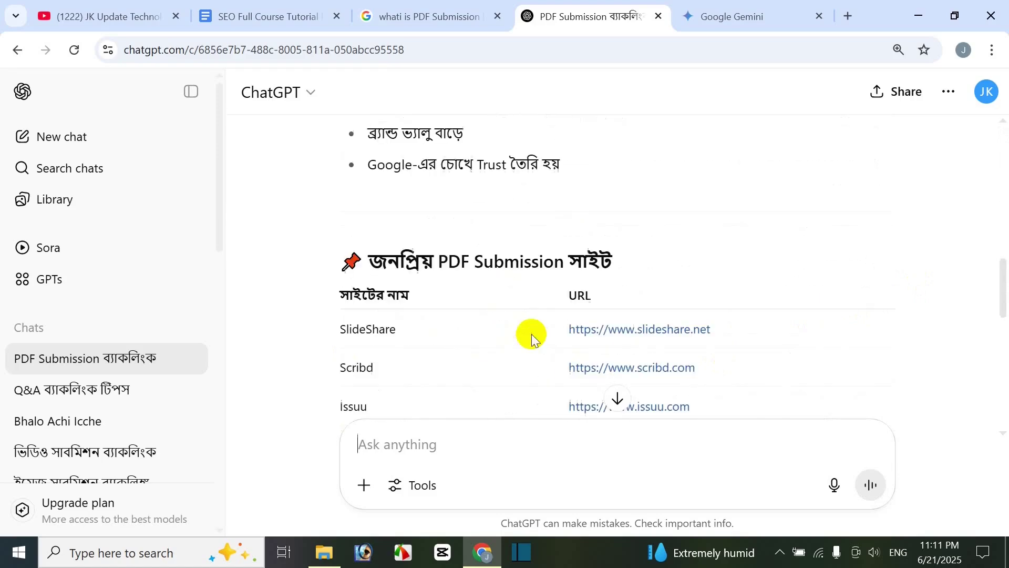
{"action": "scroll", "coordinate": [531, 334], "scroll_direction": "up", "scroll_amount": 16}
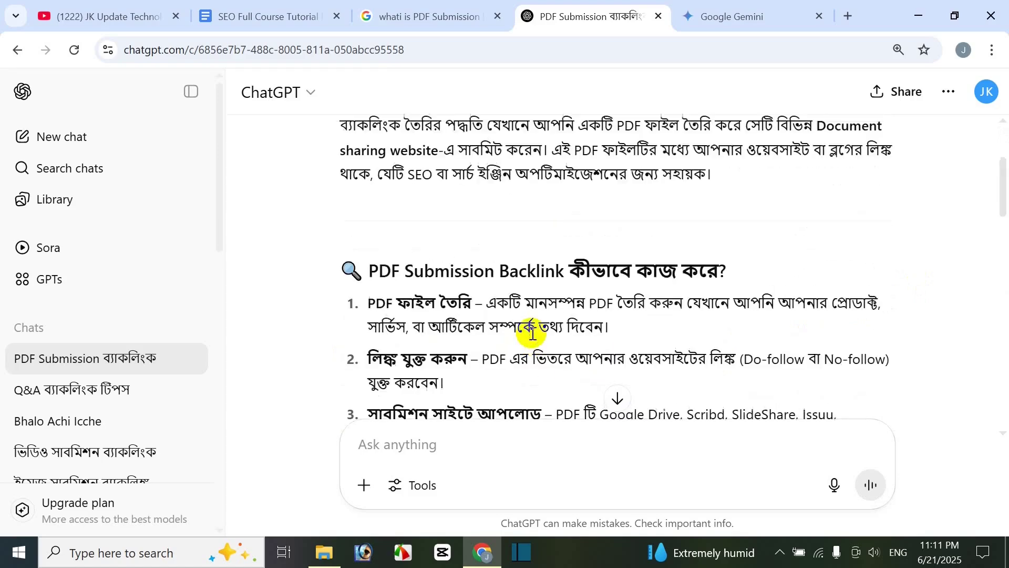
{"action": "left_click", "coordinate": [657, 16]}
- Read through Gemini's answer on PDF submission backlinks and their importance, and close the Gemini tab
{"action": "scroll", "coordinate": [517, 300], "scroll_direction": "down", "scroll_amount": 5}
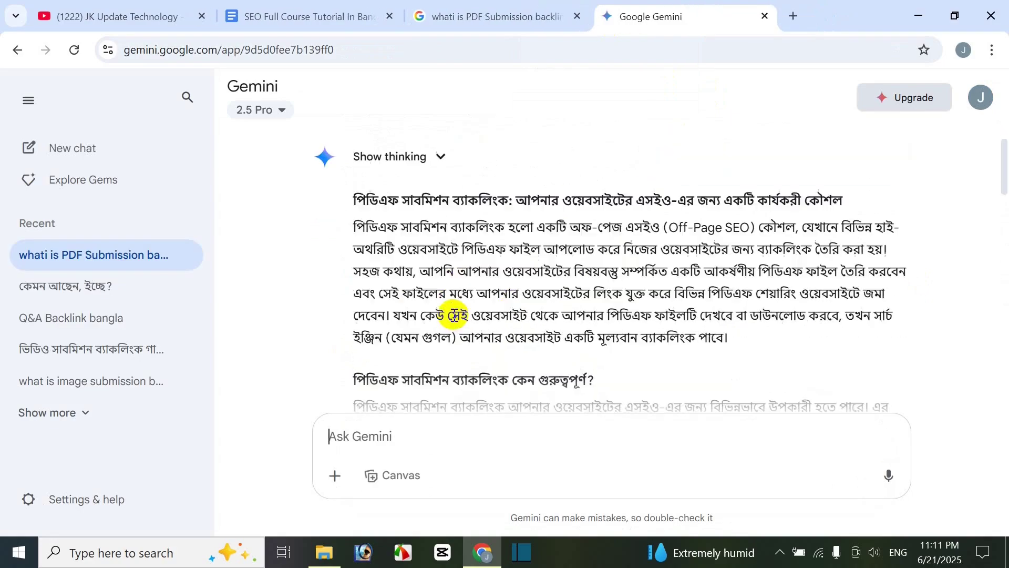
{"action": "scroll", "coordinate": [631, 294], "scroll_direction": "down", "scroll_amount": 8}
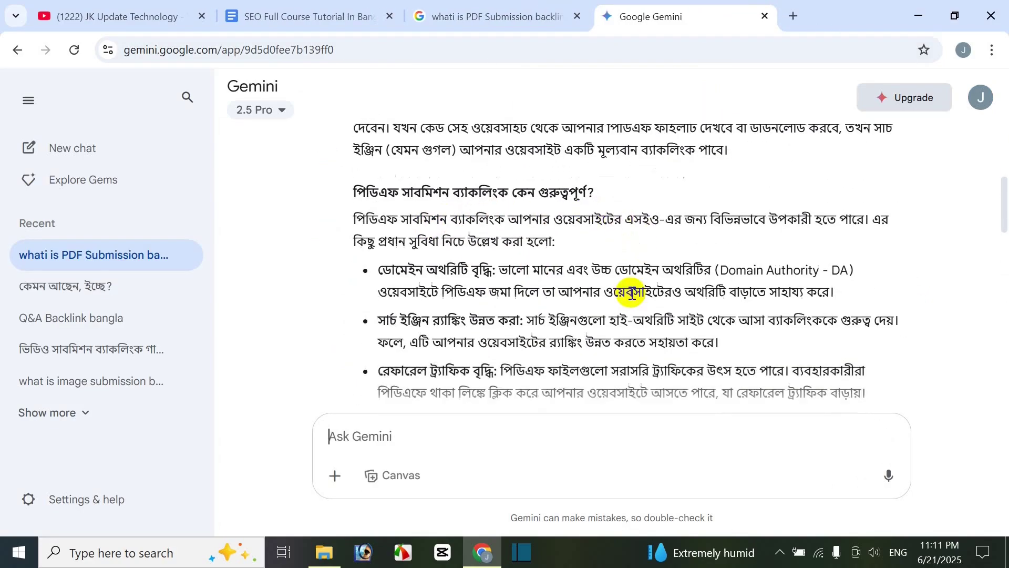
{"action": "scroll", "coordinate": [591, 335], "scroll_direction": "up", "scroll_amount": 10}
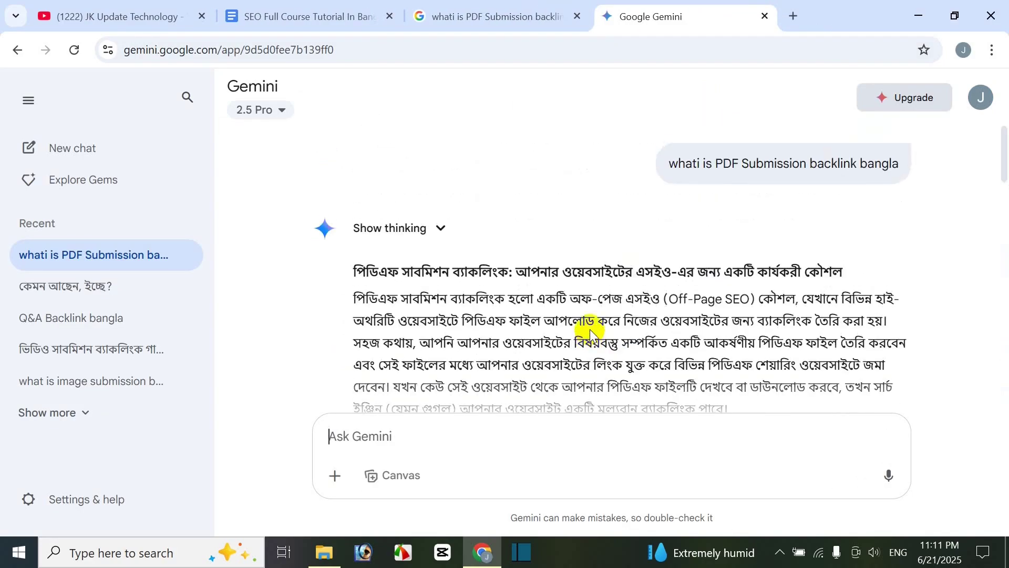
{"action": "left_click", "coordinate": [764, 17]}
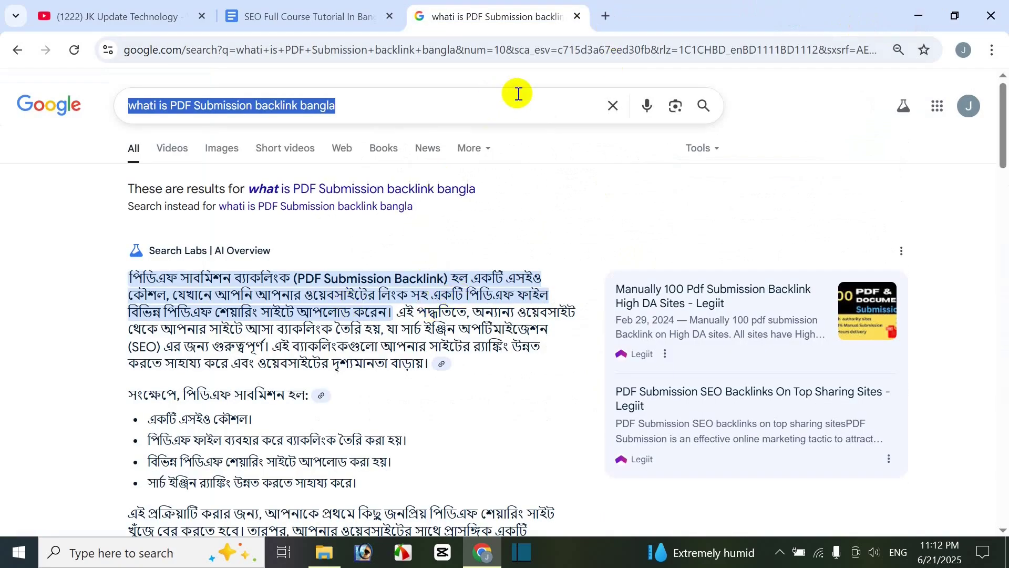
- Close the Google results for the PDF submission backlink question and return to the Class-84 lesson document
{"action": "left_click", "coordinate": [297, 16]}
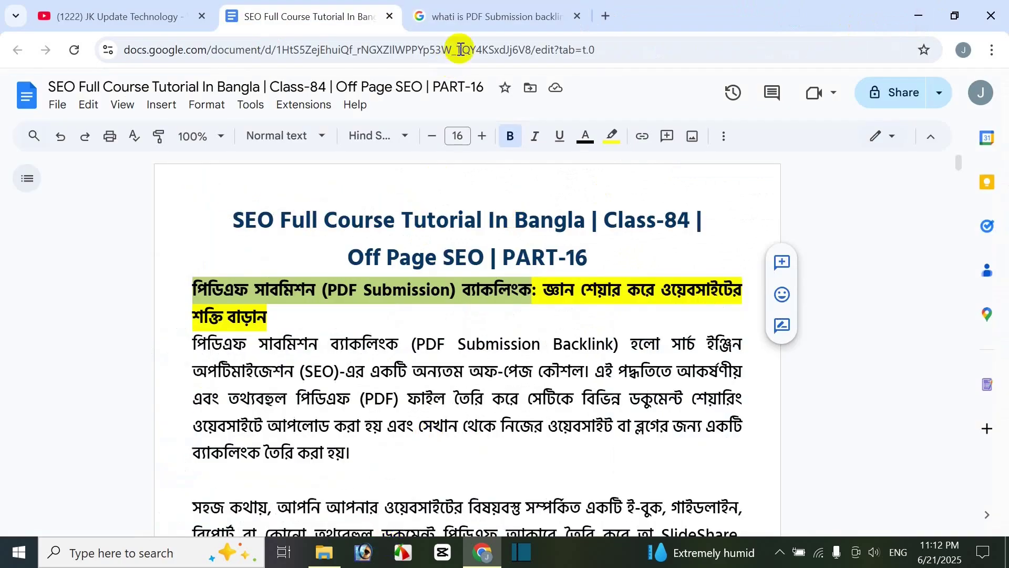
{"action": "left_click", "coordinate": [473, 17]}
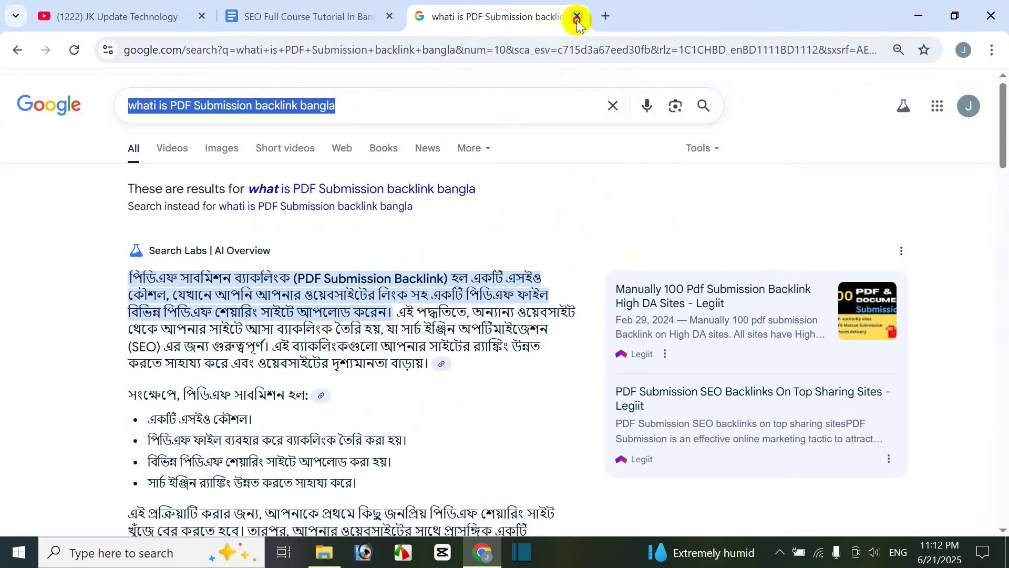
{"action": "left_click", "coordinate": [577, 17]}
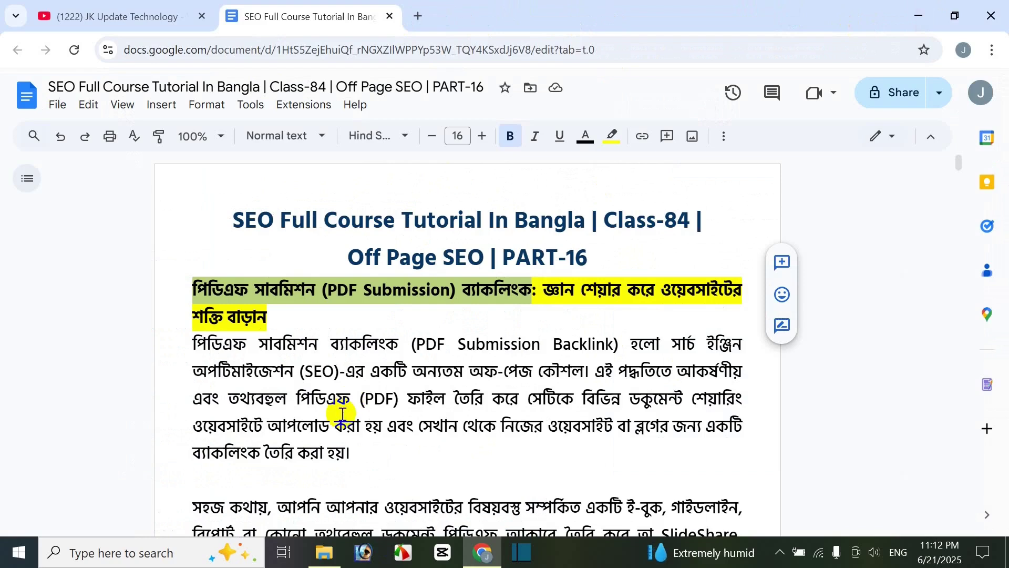
- Copy the line "high da pa PDF Submission sites List 2025" from the lesson document
{"action": "left_click", "coordinate": [876, 384]}
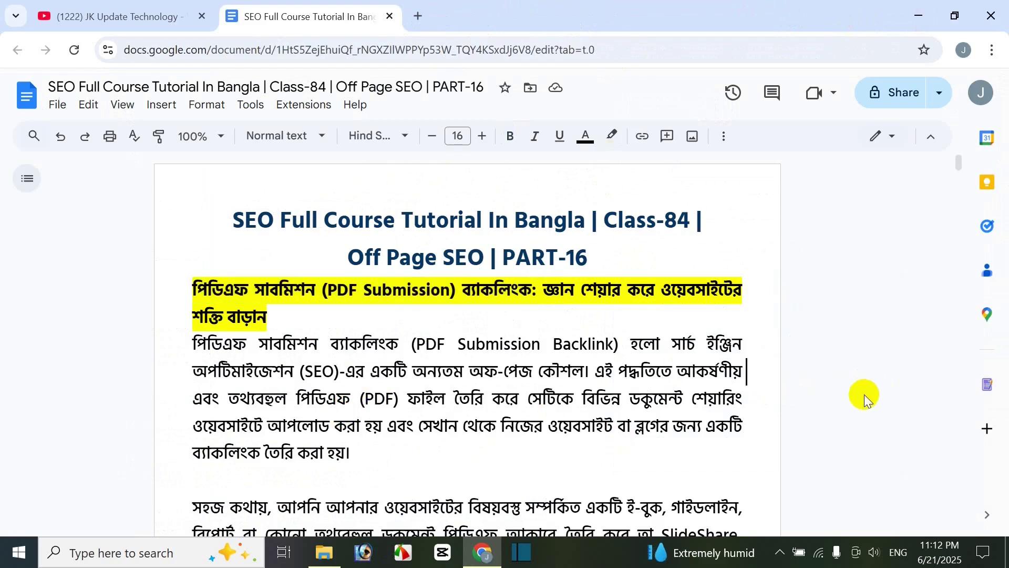
{"action": "scroll", "coordinate": [862, 400], "scroll_direction": "down", "scroll_amount": 5}
{"action": "scroll", "coordinate": [859, 406], "scroll_direction": "down", "scroll_amount": 15}
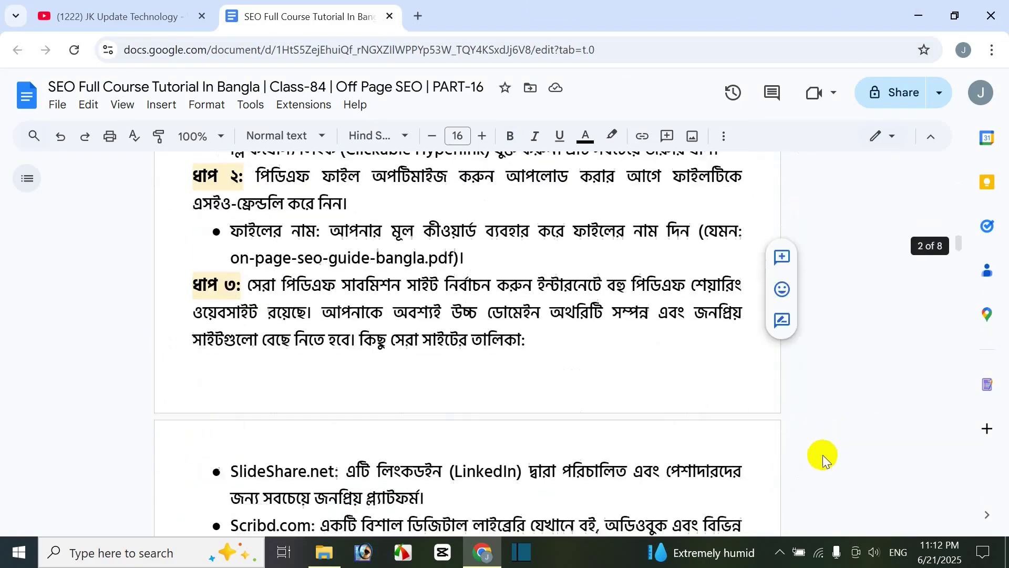
{"action": "scroll", "coordinate": [822, 462], "scroll_direction": "down", "scroll_amount": 18}
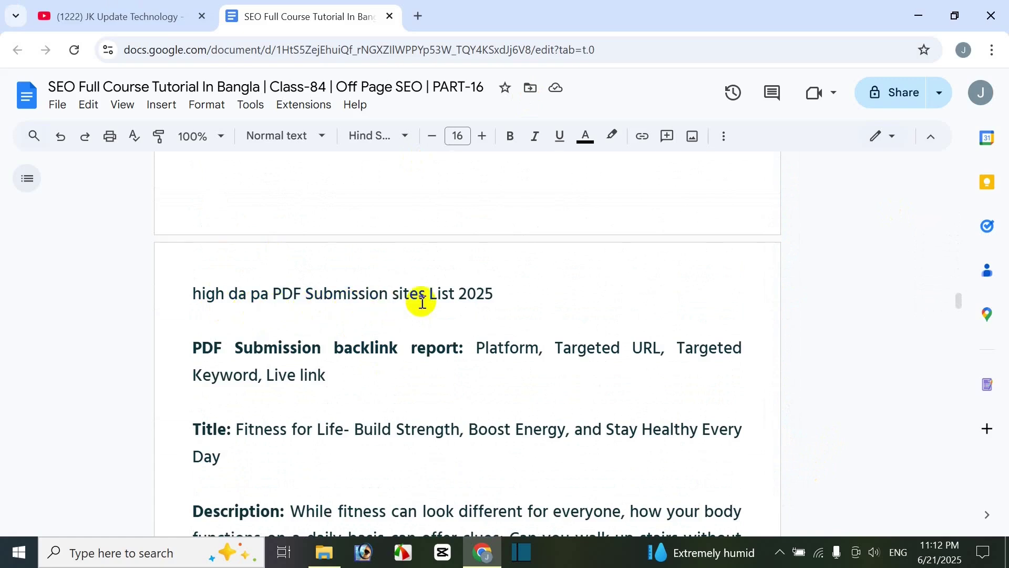
{"action": "left_click", "coordinate": [497, 294]}
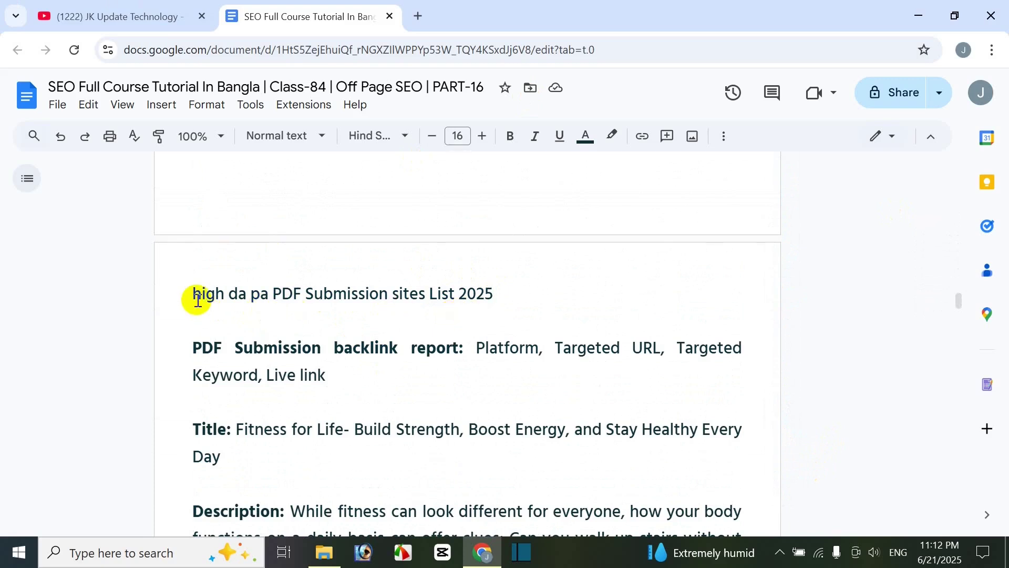
{"action": "left_click_drag", "start_coordinate": [193, 293], "coordinate": [735, 297]}
{"action": "key", "text": "ctrl+c"}
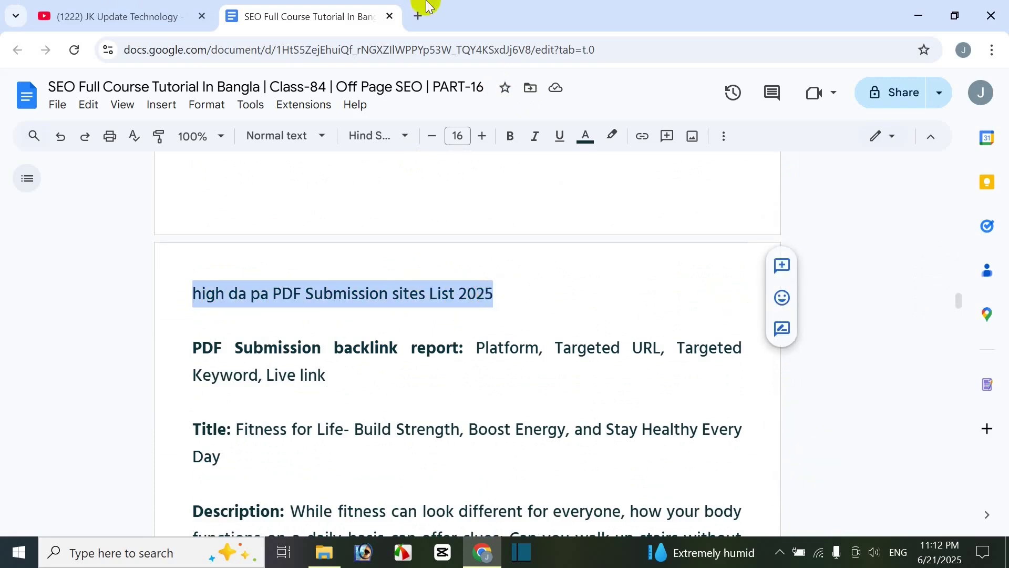
- Search Google in a new tab for the copied phrase "high da pa PDF Submission sites List 2025"
{"action": "left_click", "coordinate": [422, 17]}
{"action": "left_click", "coordinate": [409, 297]}
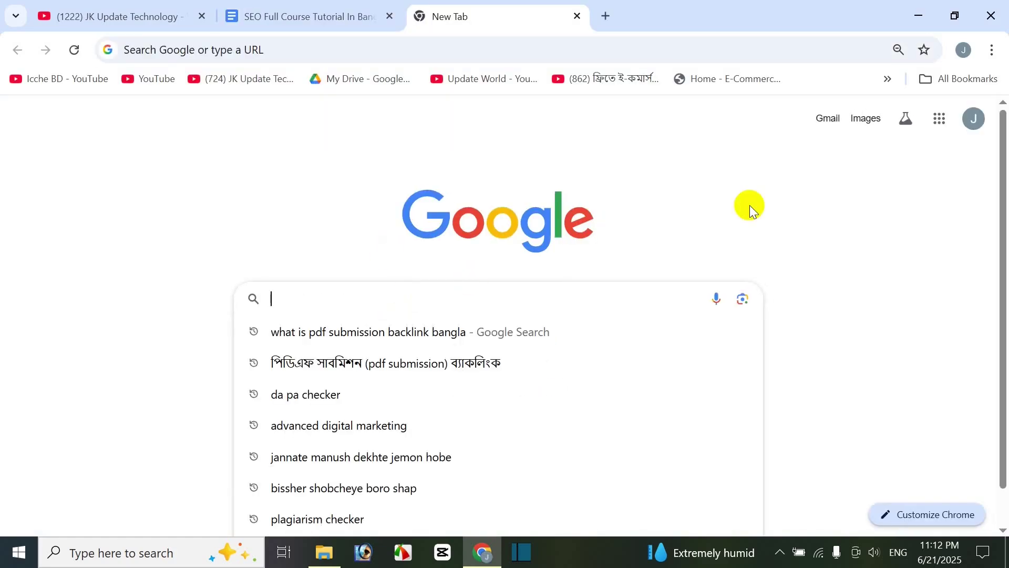
{"action": "key", "text": "ctrl+v"}
{"action": "key", "text": "Return"}
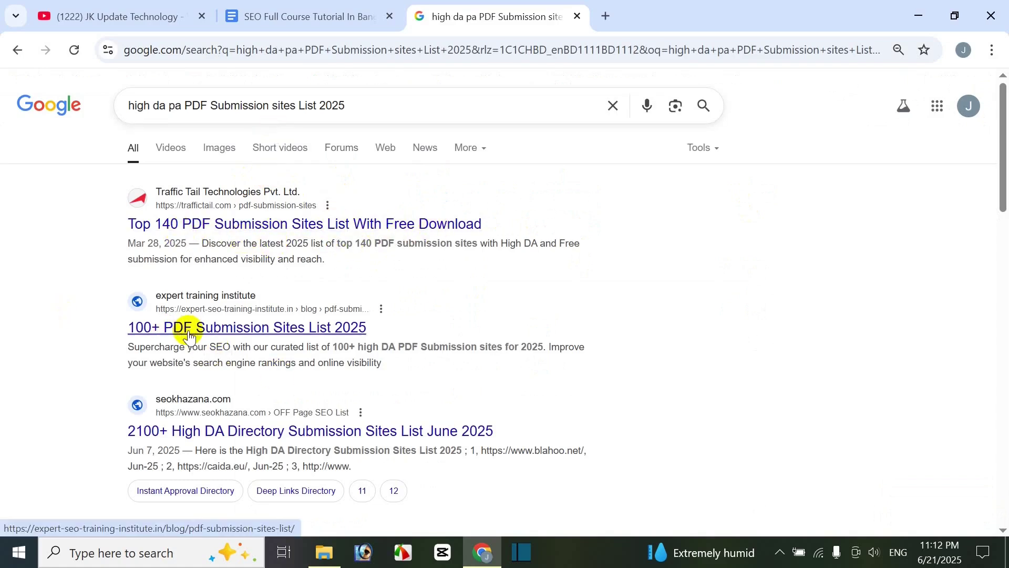
- Open the "Top 140 PDF Submission Sites List With Free Download" result in a new tab and "100+ PDF Submission Sites List 2025" in the current one
{"action": "scroll", "coordinate": [89, 386], "scroll_direction": "down", "scroll_amount": 3}
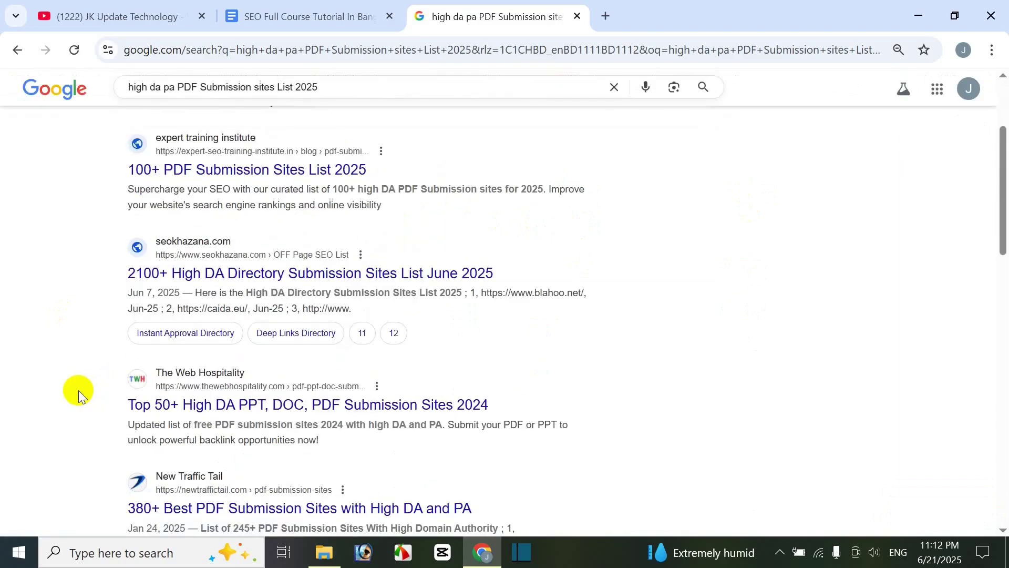
{"action": "scroll", "coordinate": [275, 426], "scroll_direction": "down", "scroll_amount": 3}
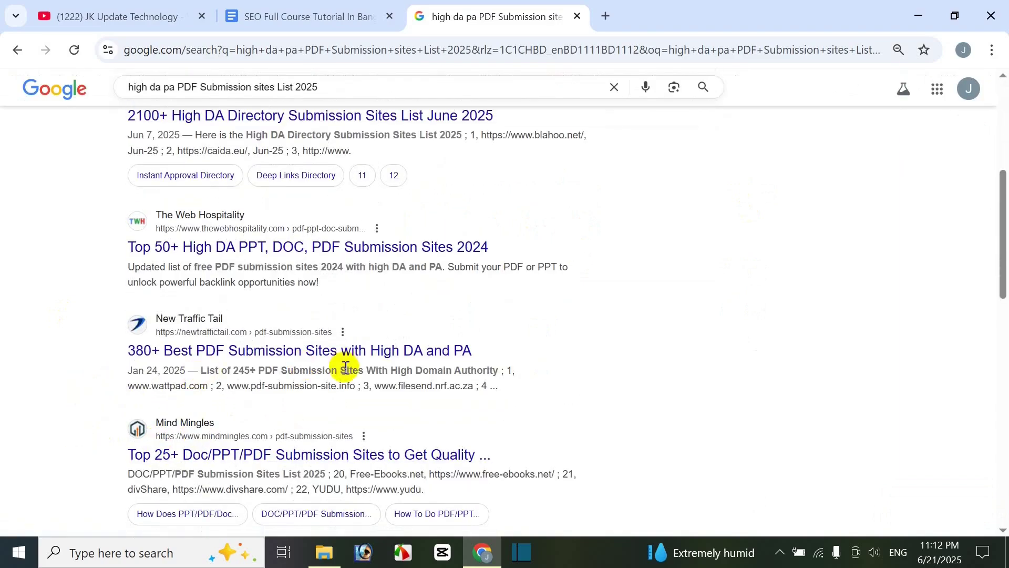
{"action": "scroll", "coordinate": [344, 366], "scroll_direction": "up", "scroll_amount": 6}
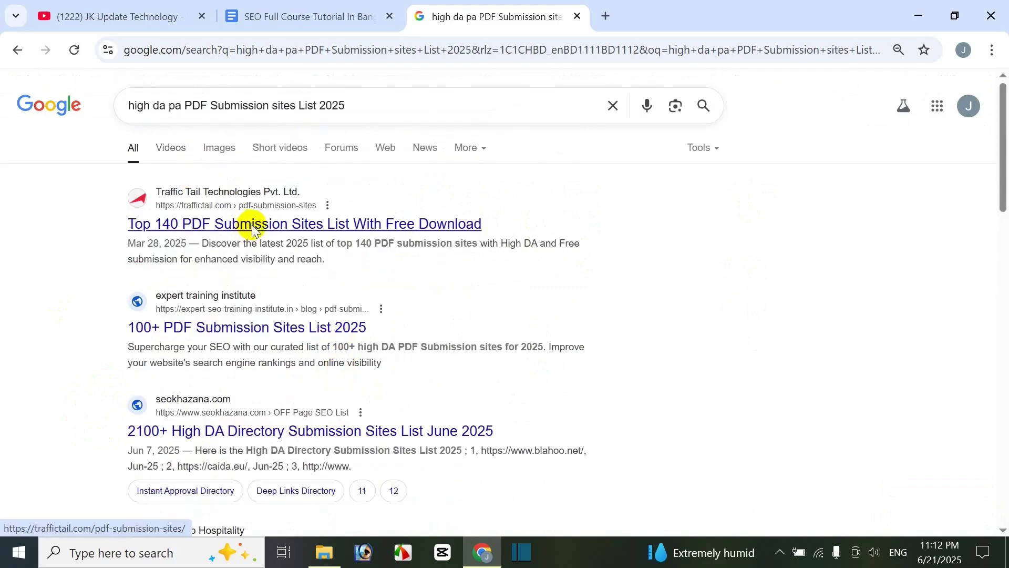
{"action": "right_click", "coordinate": [250, 230]}
{"action": "left_click", "coordinate": [284, 246]}
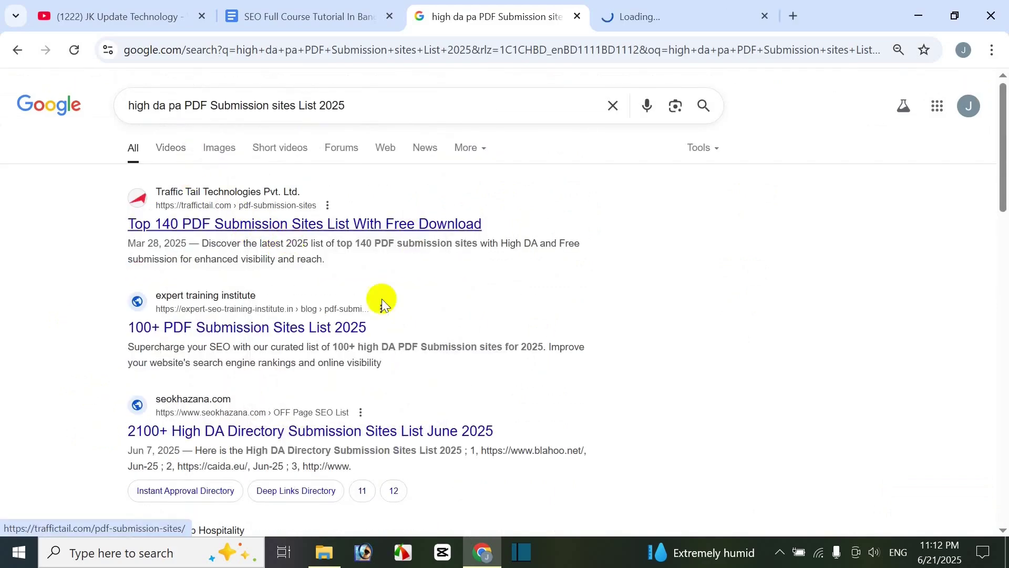
{"action": "left_click", "coordinate": [258, 331]}
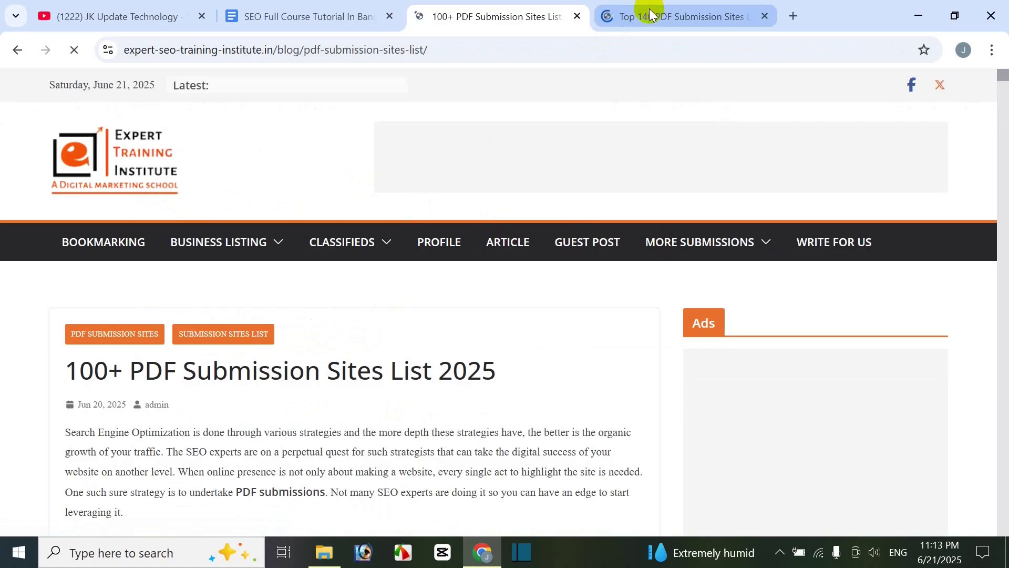
- Examine the Traffic Tail article's two tables of PDF submission sites with their DA, PA and SS scores
{"action": "left_click", "coordinate": [648, 8]}
{"action": "scroll", "coordinate": [652, 267], "scroll_direction": "down", "scroll_amount": 20}
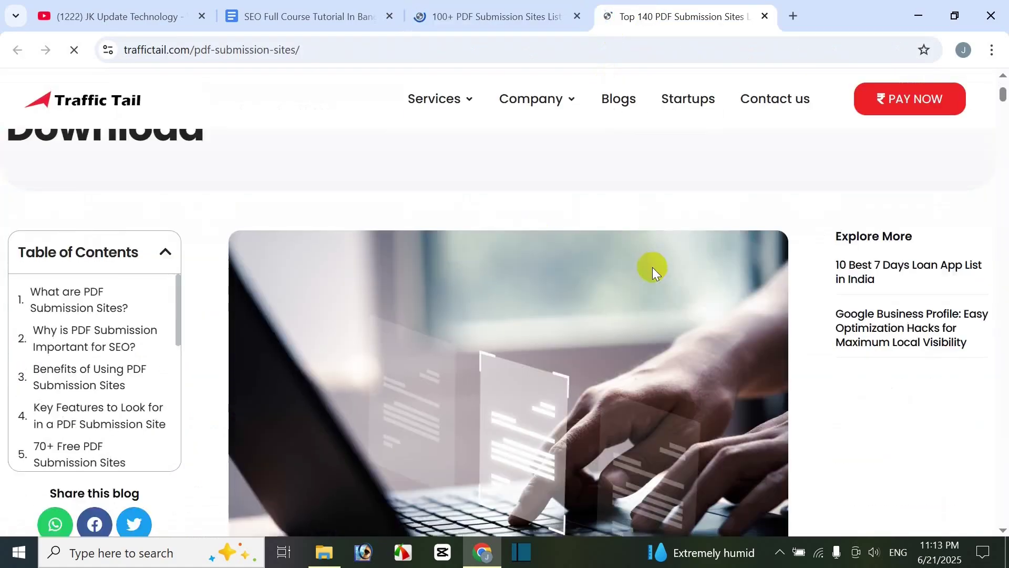
{"action": "scroll", "coordinate": [647, 367], "scroll_direction": "down", "scroll_amount": 20}
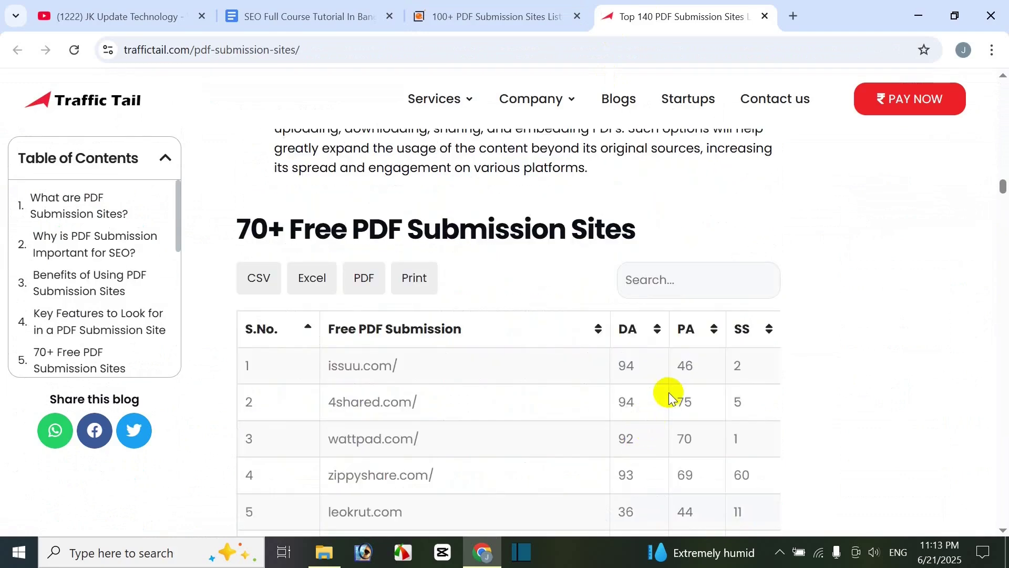
{"action": "scroll", "coordinate": [669, 392], "scroll_direction": "down", "scroll_amount": 1}
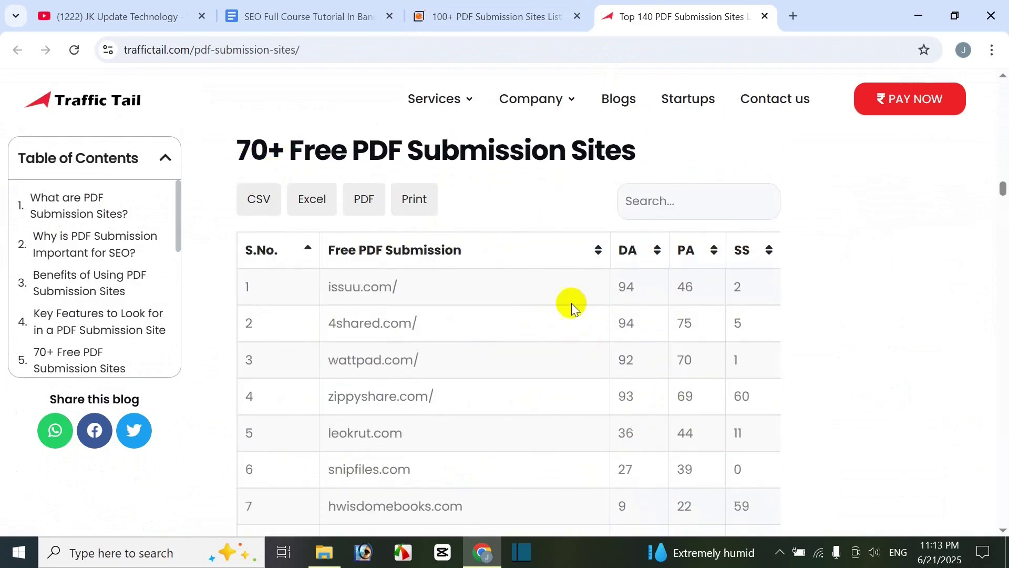
{"action": "scroll", "coordinate": [572, 303], "scroll_direction": "down", "scroll_amount": 20}
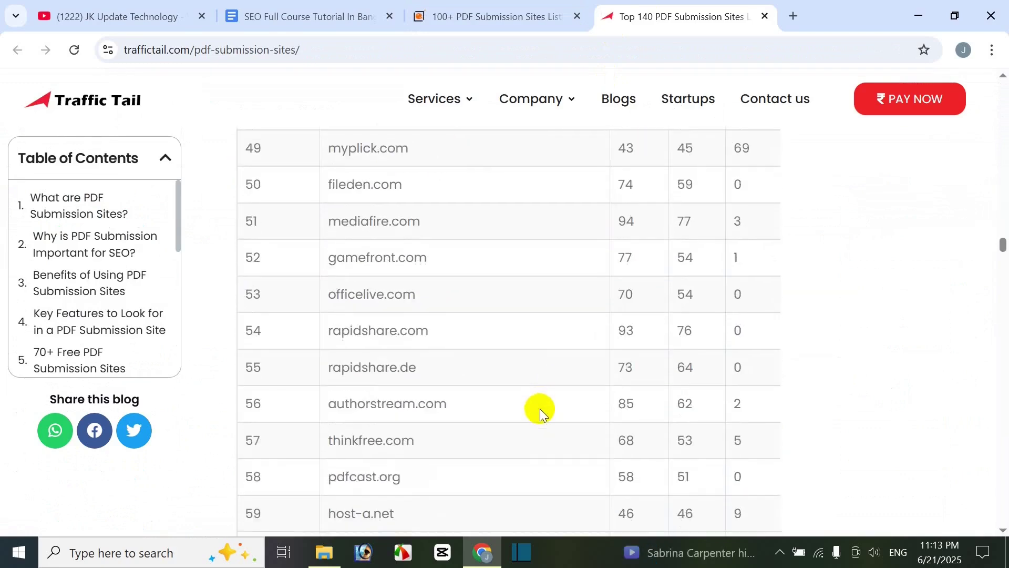
{"action": "scroll", "coordinate": [540, 408], "scroll_direction": "down", "scroll_amount": 20}
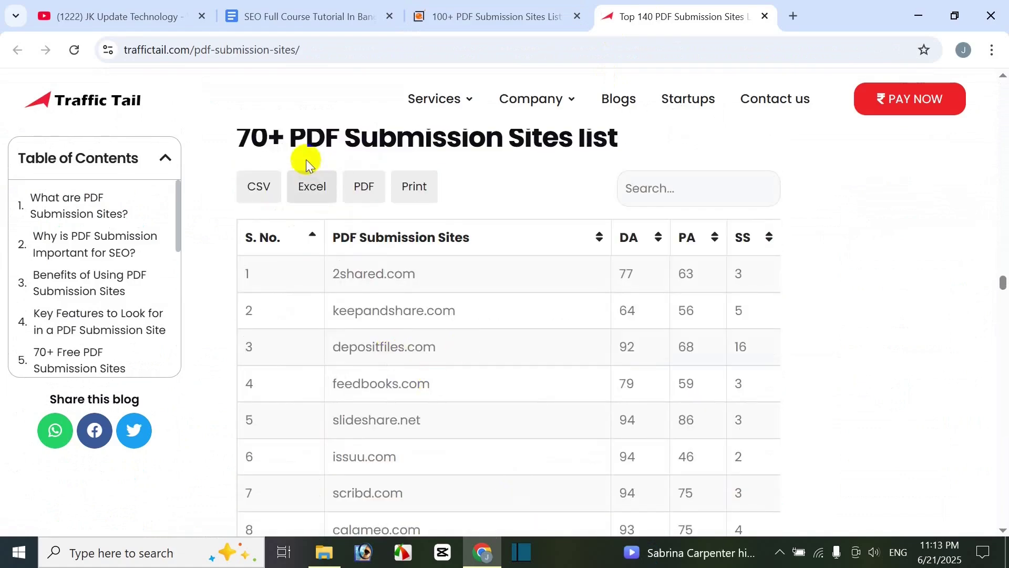
{"action": "scroll", "coordinate": [901, 289], "scroll_direction": "up", "scroll_amount": 4}
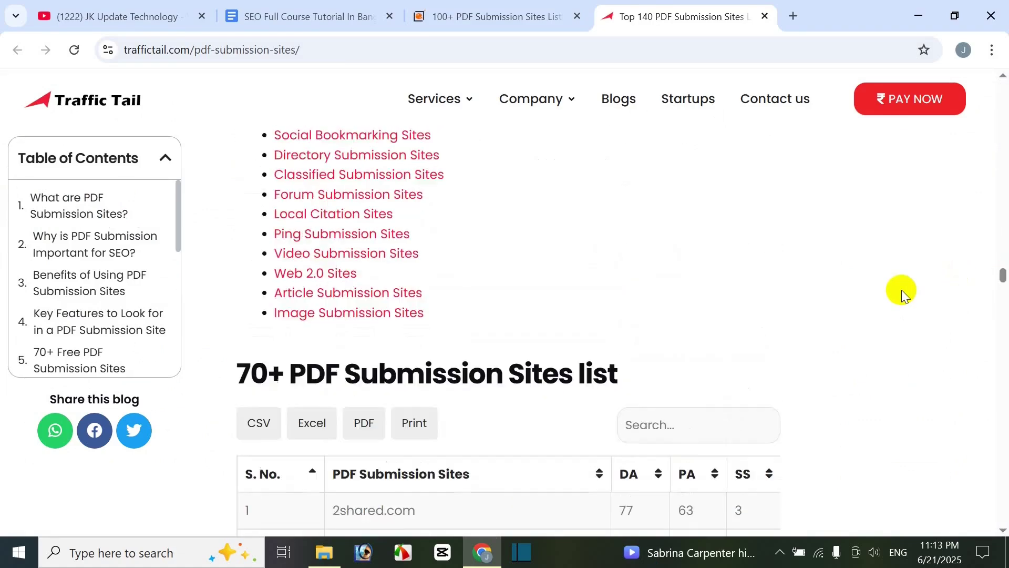
{"action": "scroll", "coordinate": [901, 290], "scroll_direction": "up", "scroll_amount": 20}
- Examine the table of websites and link types in the Expert Training Institute article "100+ PDF Submission Sites List 2025"
{"action": "left_click", "coordinate": [489, 16]}
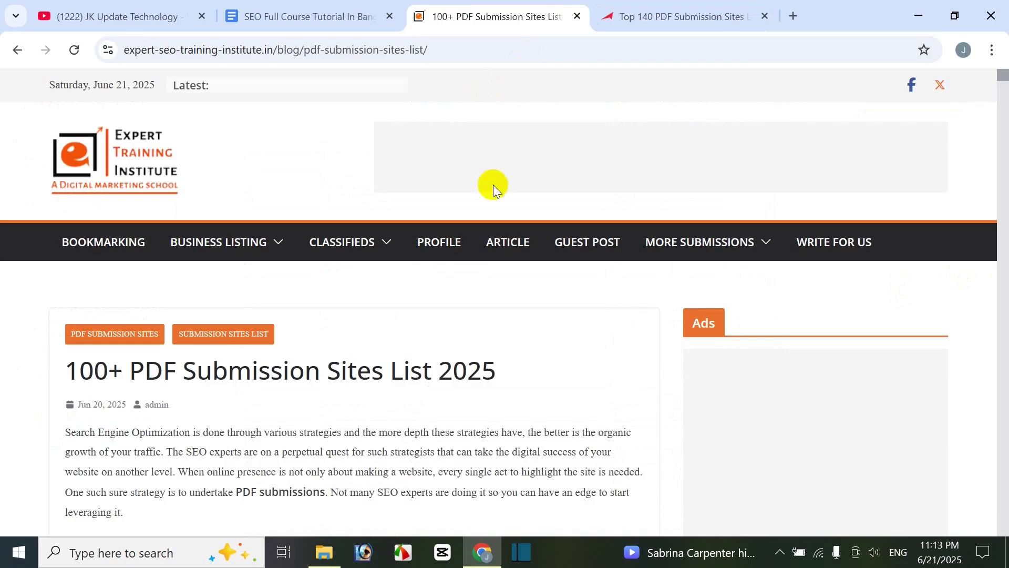
{"action": "scroll", "coordinate": [465, 327], "scroll_direction": "down", "scroll_amount": 20}
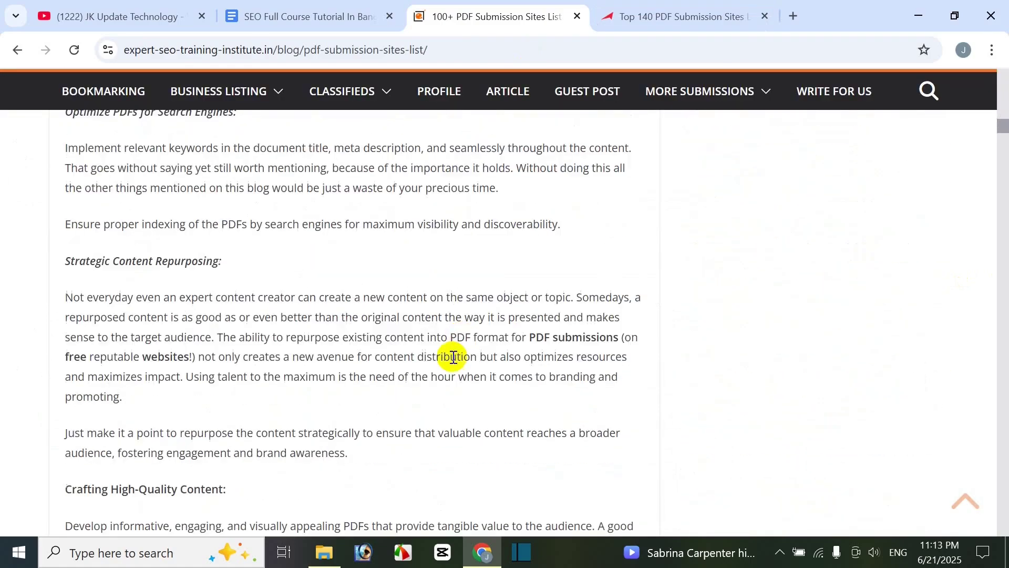
{"action": "scroll", "coordinate": [452, 366], "scroll_direction": "down", "scroll_amount": 15}
{"action": "scroll", "coordinate": [453, 370], "scroll_direction": "up", "scroll_amount": 6}
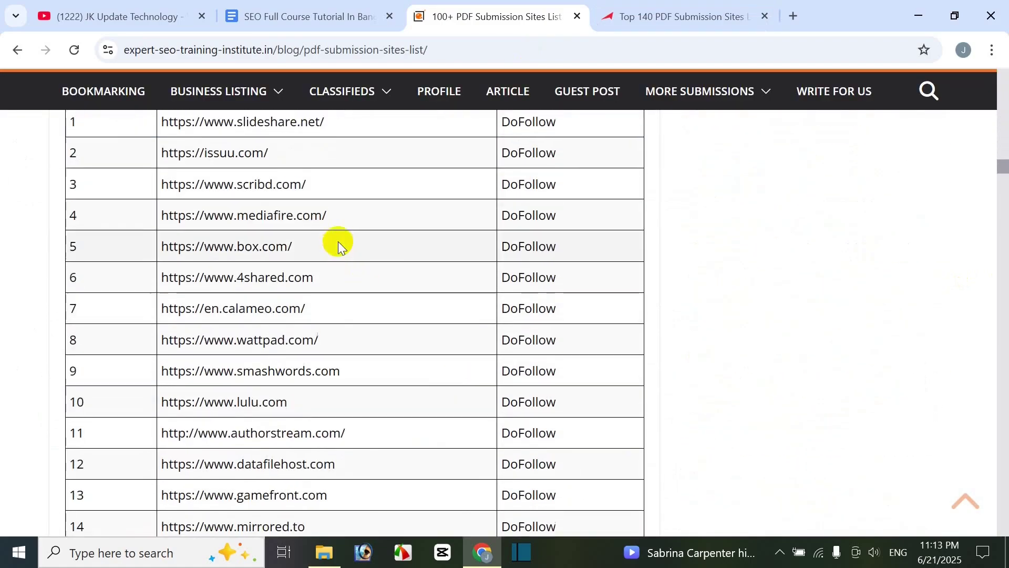
{"action": "scroll", "coordinate": [339, 241], "scroll_direction": "up", "scroll_amount": 3}
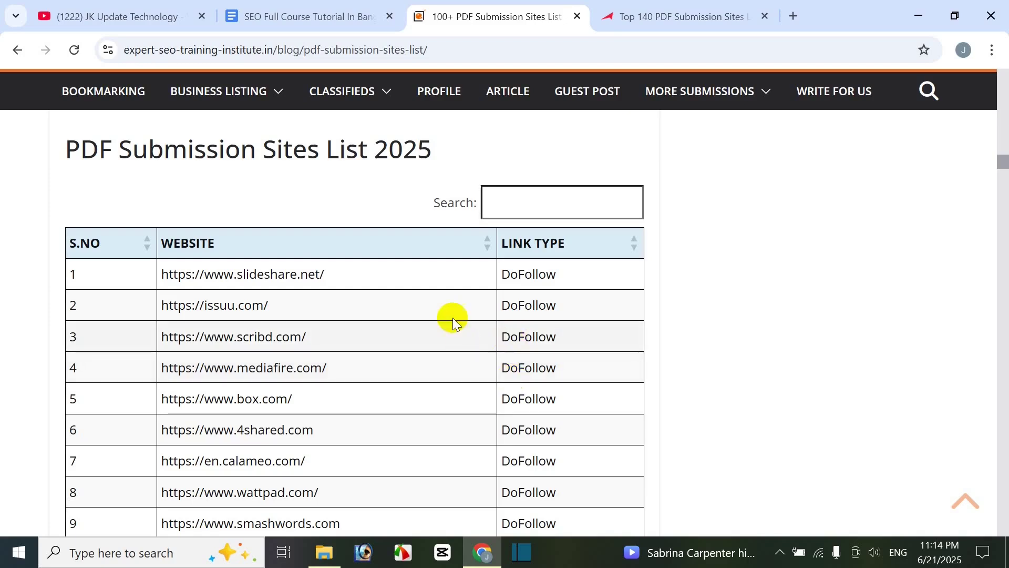
- Close the Expert Training Institute article and return to the "70+ Free PDF Submission Sites" table in the Traffic Tail article
{"action": "left_click", "coordinate": [657, 23]}
{"action": "left_click", "coordinate": [577, 16]}
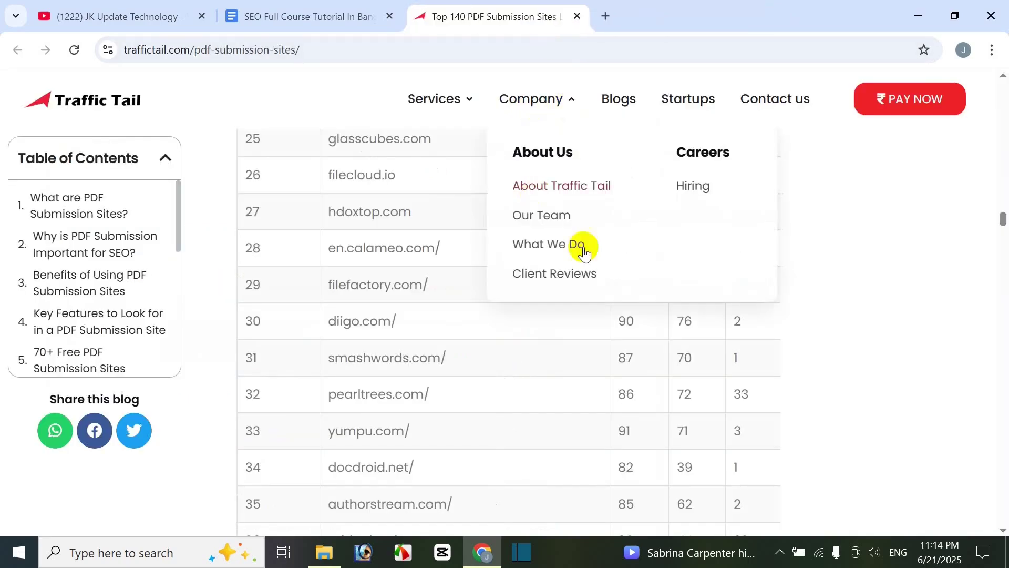
{"action": "scroll", "coordinate": [904, 283], "scroll_direction": "up", "scroll_amount": 4}
{"action": "scroll", "coordinate": [904, 283], "scroll_direction": "up", "scroll_amount": 20}
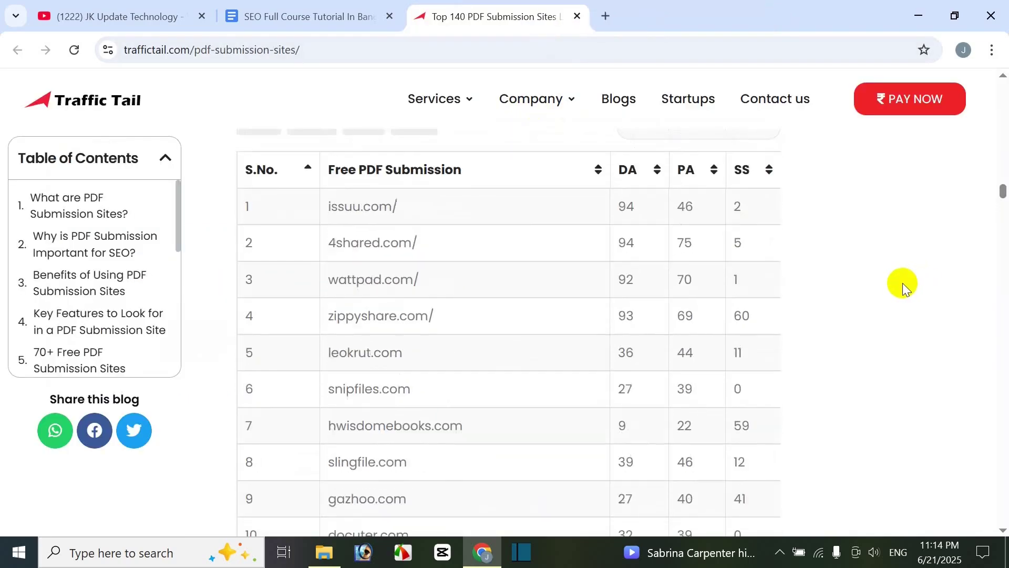
{"action": "scroll", "coordinate": [902, 283], "scroll_direction": "up", "scroll_amount": 10}
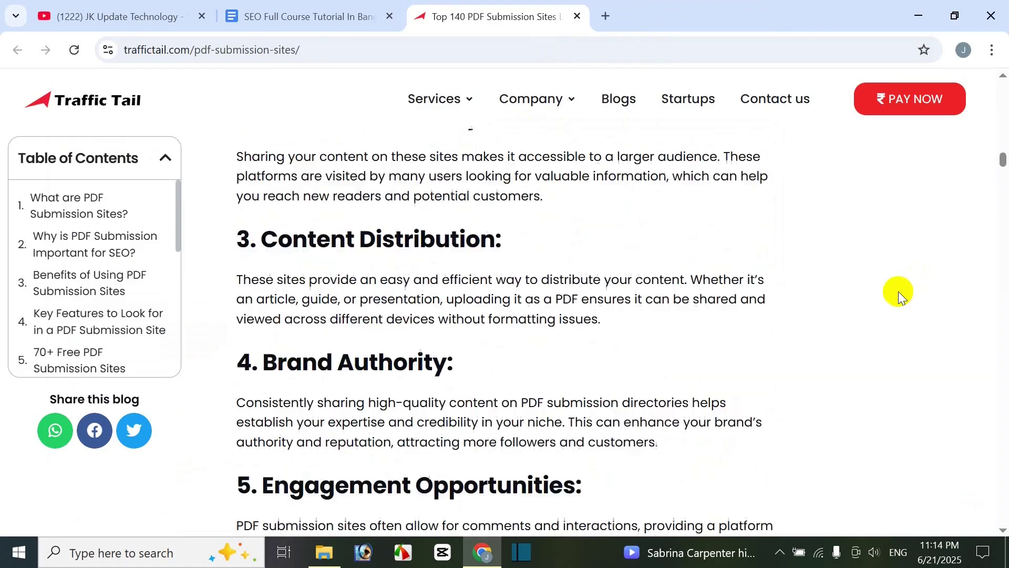
{"action": "scroll", "coordinate": [898, 291], "scroll_direction": "down", "scroll_amount": 17}
{"action": "scroll", "coordinate": [887, 310], "scroll_direction": "down", "scroll_amount": 2}
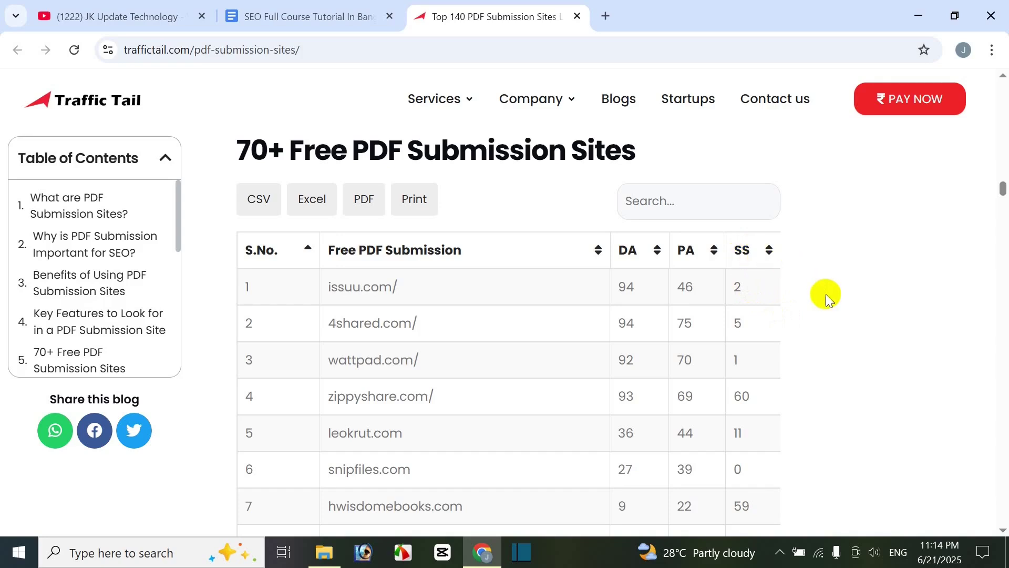
{"action": "scroll", "coordinate": [824, 297], "scroll_direction": "down", "scroll_amount": 1}
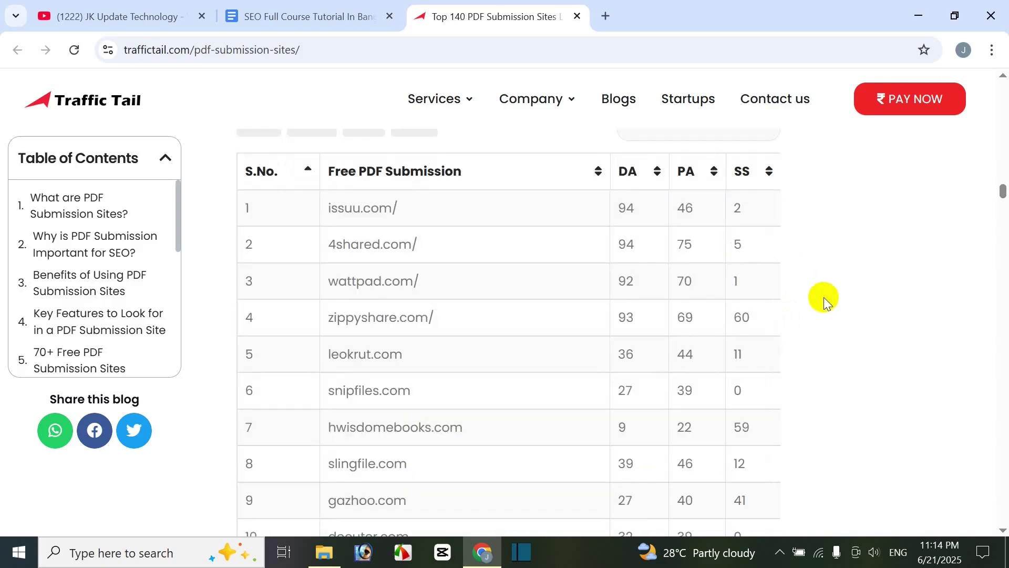
{"action": "scroll", "coordinate": [824, 298], "scroll_direction": "up", "scroll_amount": 1}
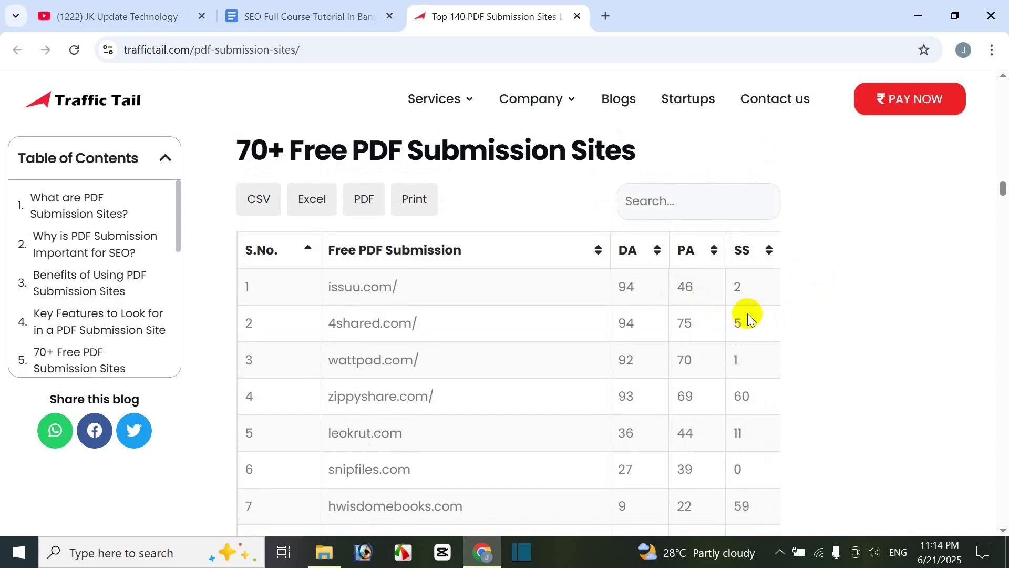
- Highlight the DA, PA and SS scores of zippyshare.com in the free PDF submission sites table
{"action": "double_click", "coordinate": [629, 396]}
{"action": "left_click_drag", "start_coordinate": [677, 398], "coordinate": [686, 398]}
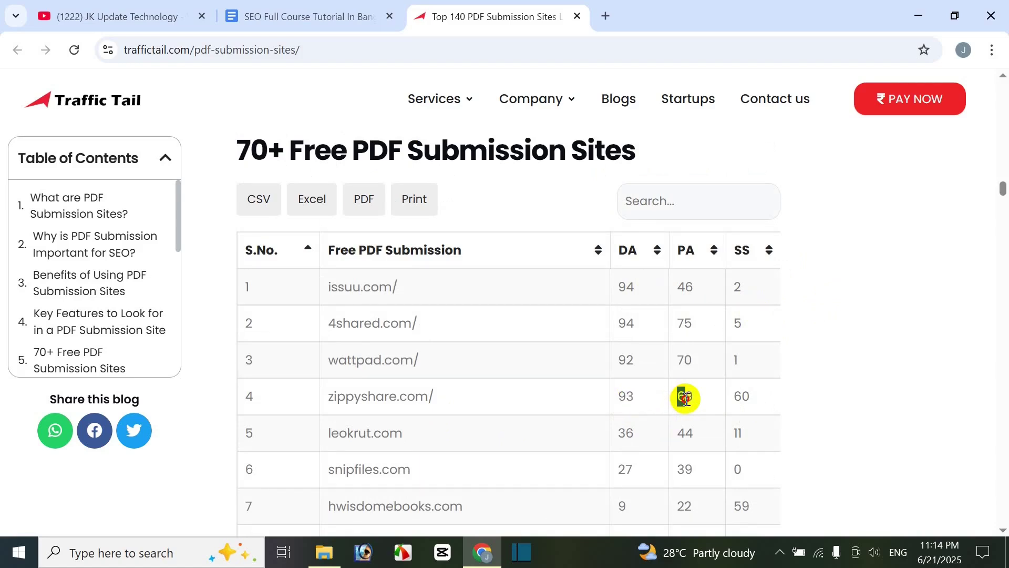
{"action": "left_click_drag", "start_coordinate": [617, 396], "coordinate": [638, 402]}
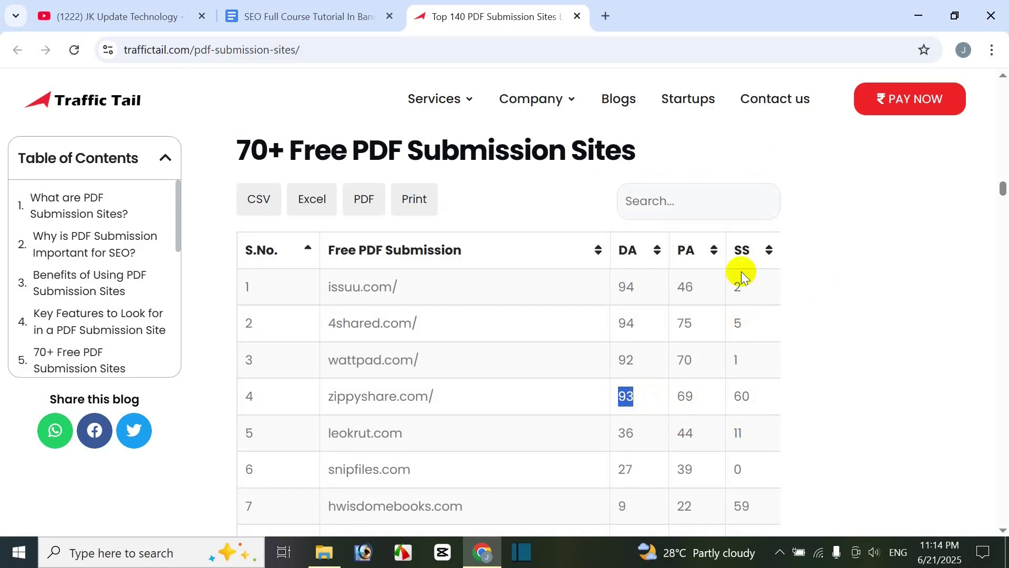
{"action": "left_click_drag", "start_coordinate": [735, 397], "coordinate": [765, 399]}
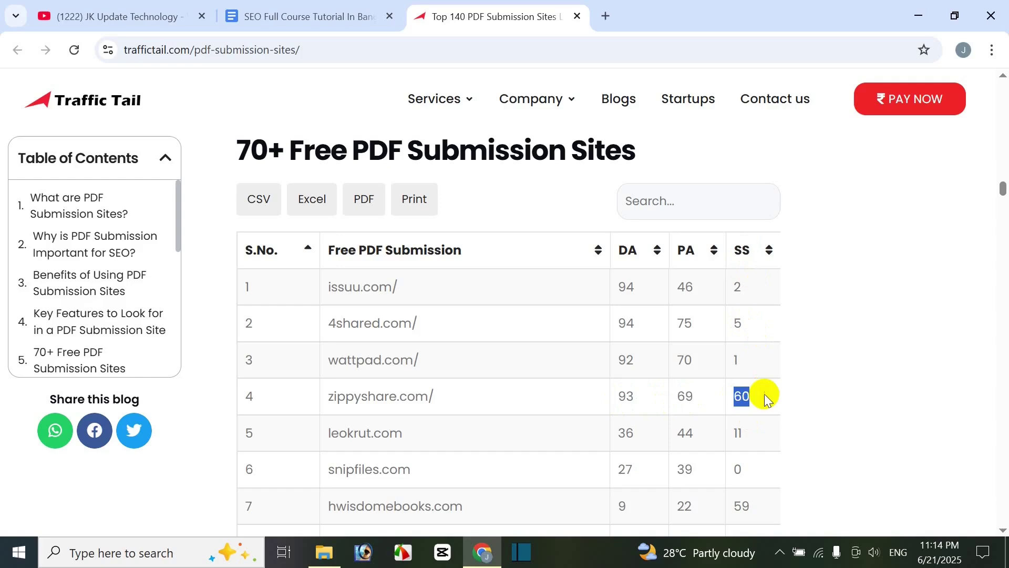
{"action": "left_click", "coordinate": [641, 399]}
{"action": "left_click_drag", "start_coordinate": [627, 399], "coordinate": [754, 396]}
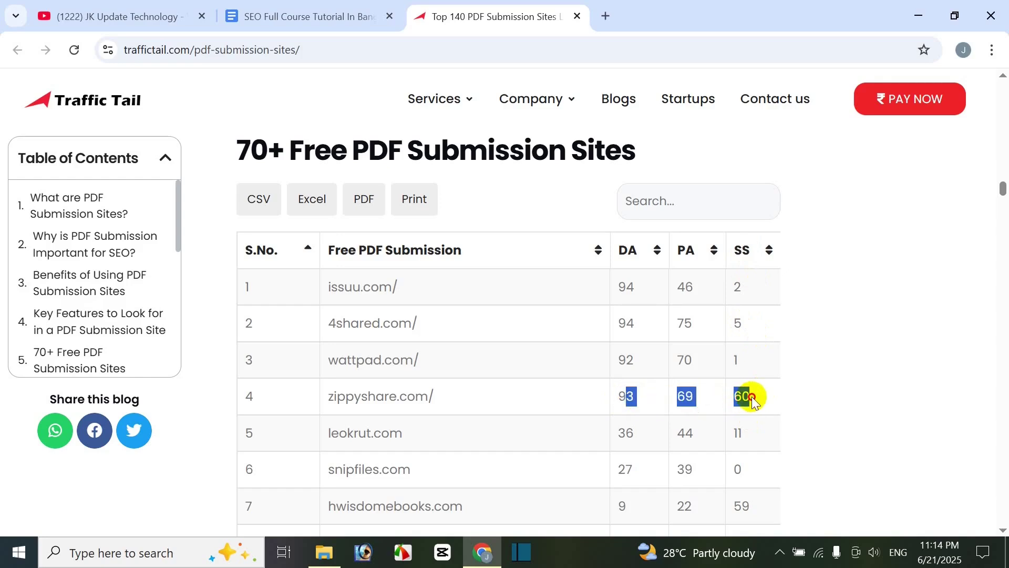
{"action": "left_click", "coordinate": [734, 400]}
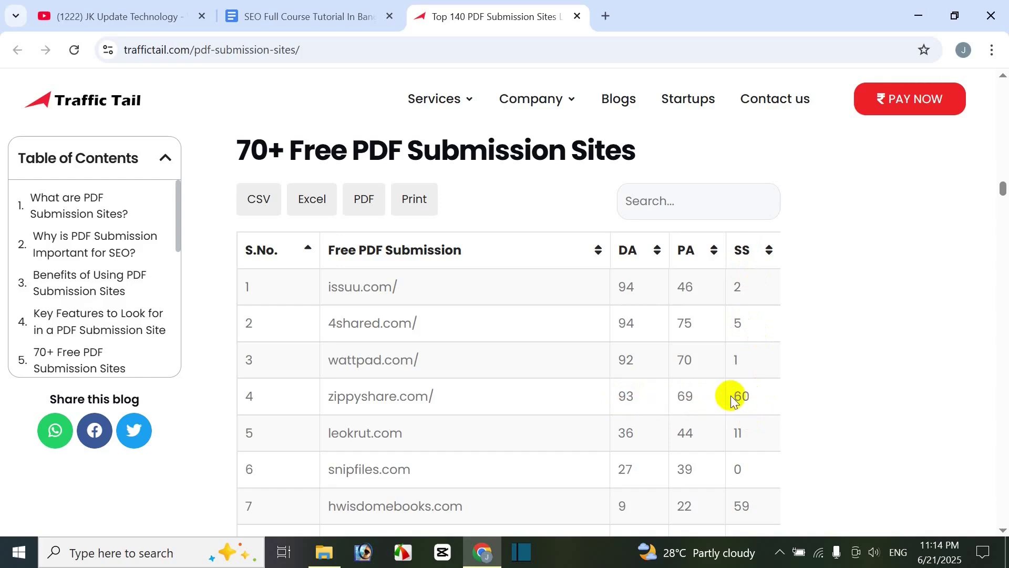
{"action": "left_click", "coordinate": [739, 399]}
{"action": "left_click_drag", "start_coordinate": [739, 399], "coordinate": [761, 398]}
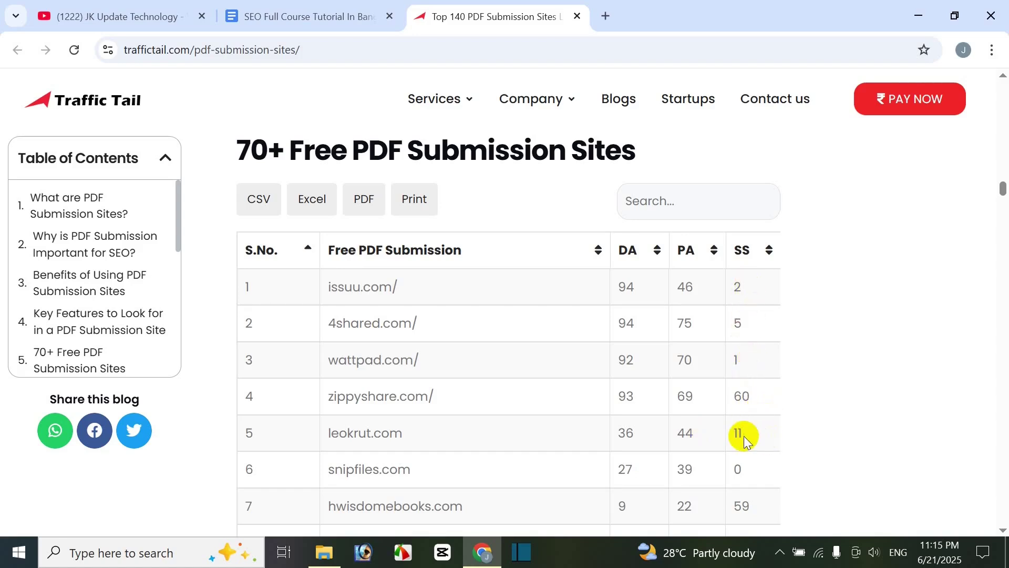
- Examine the SS scores of the sites further down the free PDF submission table
{"action": "scroll", "coordinate": [778, 438], "scroll_direction": "down", "scroll_amount": 1}
{"action": "scroll", "coordinate": [748, 362], "scroll_direction": "down", "scroll_amount": 3}
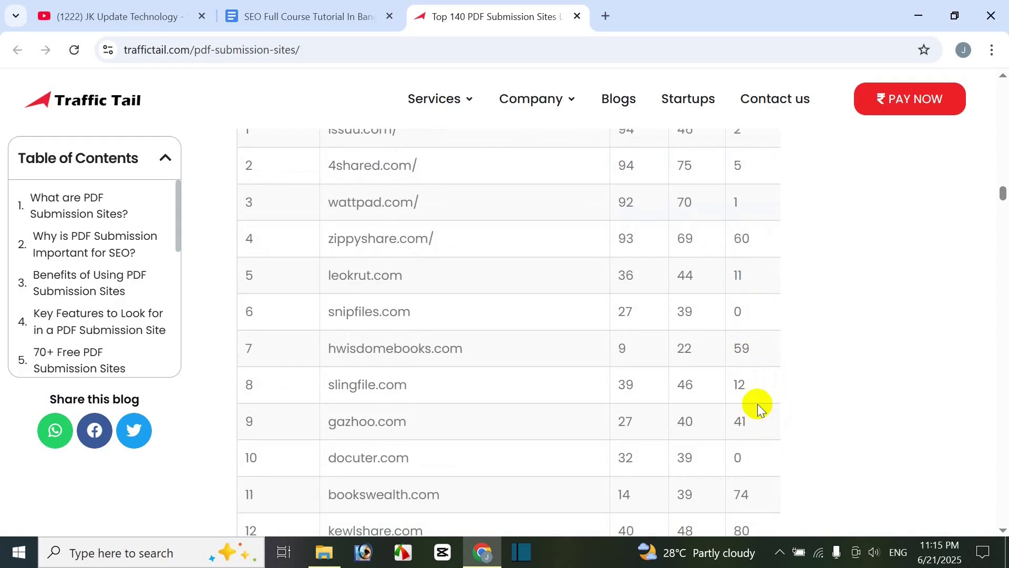
{"action": "scroll", "coordinate": [781, 443], "scroll_direction": "down", "scroll_amount": 2}
{"action": "scroll", "coordinate": [782, 465], "scroll_direction": "down", "scroll_amount": 2}
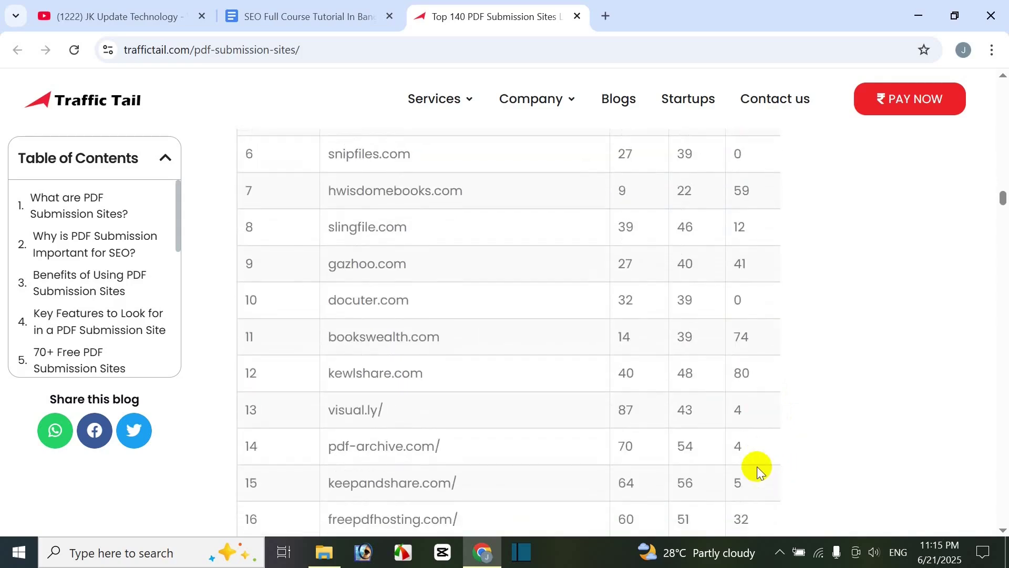
{"action": "scroll", "coordinate": [778, 415], "scroll_direction": "up", "scroll_amount": 4}
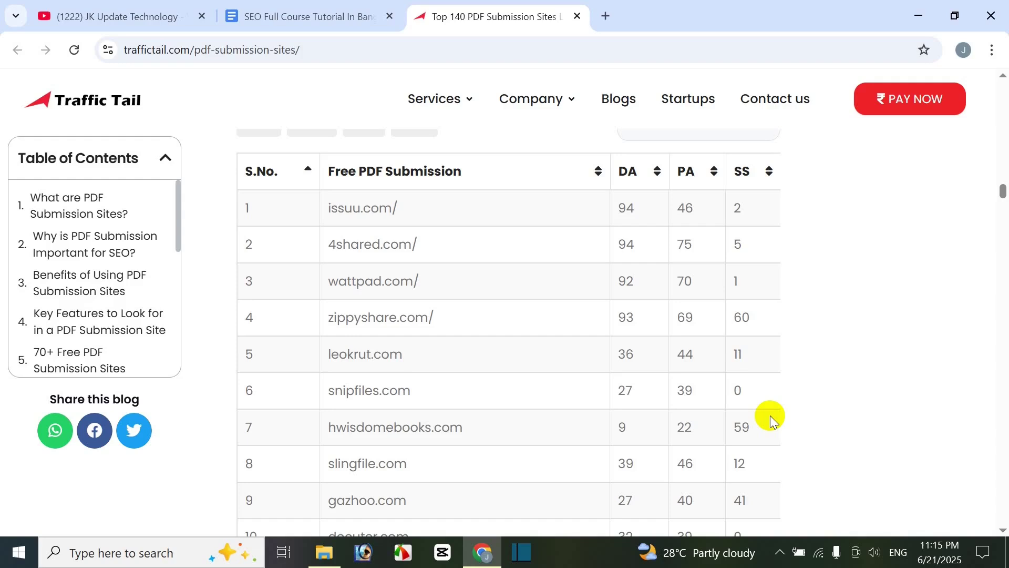
- Copy the address issuu.com/ from the table's first row and open that site in a new tab
{"action": "scroll", "coordinate": [788, 351], "scroll_direction": "up", "scroll_amount": 2}
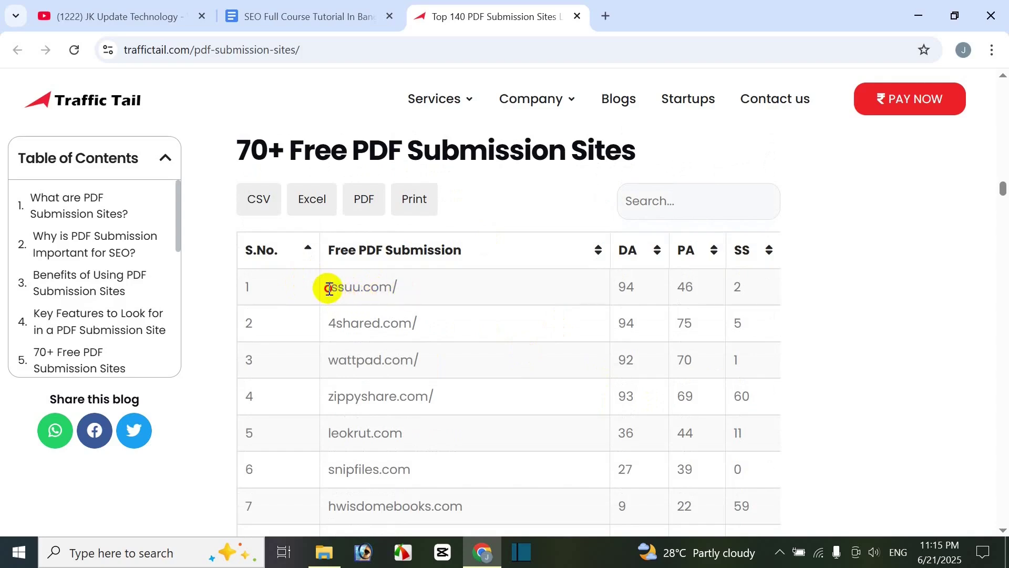
{"action": "left_click_drag", "start_coordinate": [326, 287], "coordinate": [417, 287]}
{"action": "key", "text": "ctrl+c"}
{"action": "right_click", "coordinate": [366, 288]}
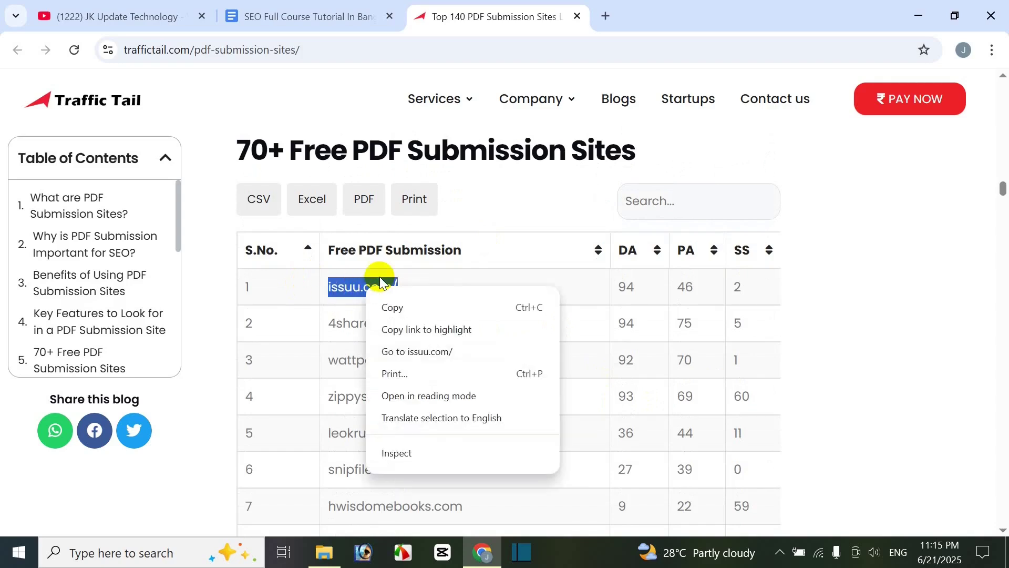
{"action": "left_click", "coordinate": [431, 354]}
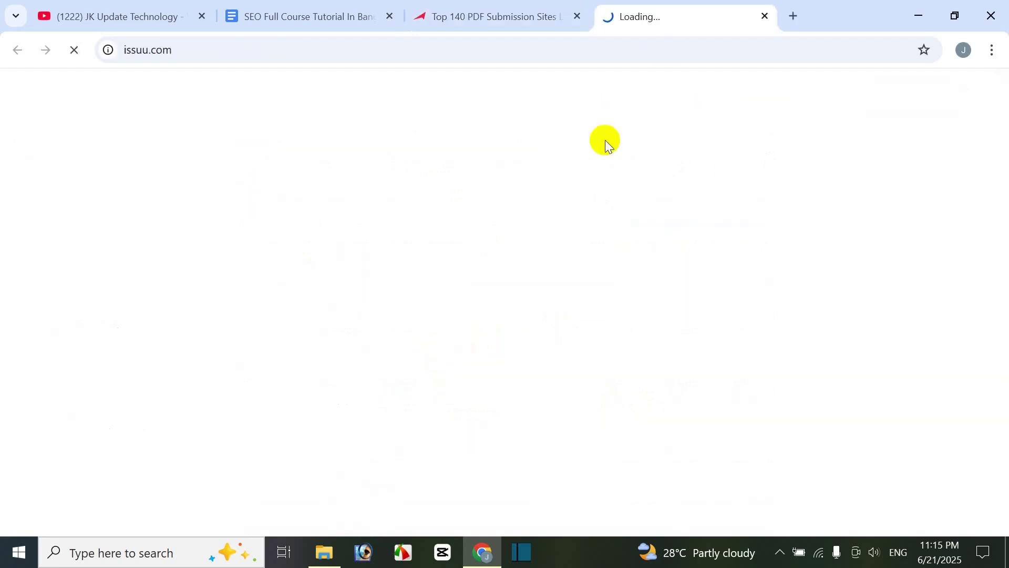
- Open the copied issuu.com address in another new tab and close the earlier Issuu tab
{"action": "left_click", "coordinate": [499, 24]}
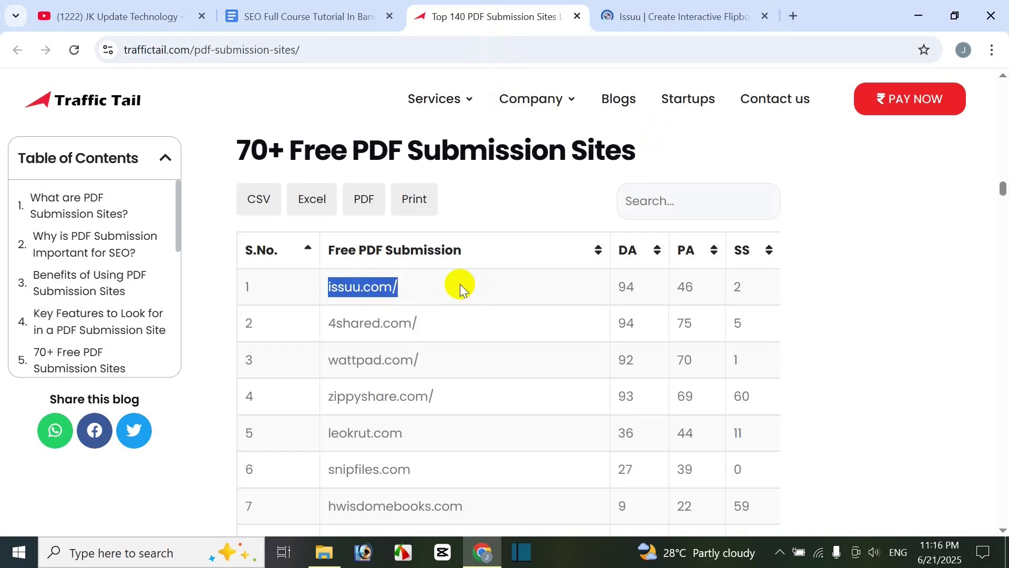
{"action": "left_click", "coordinate": [794, 16]}
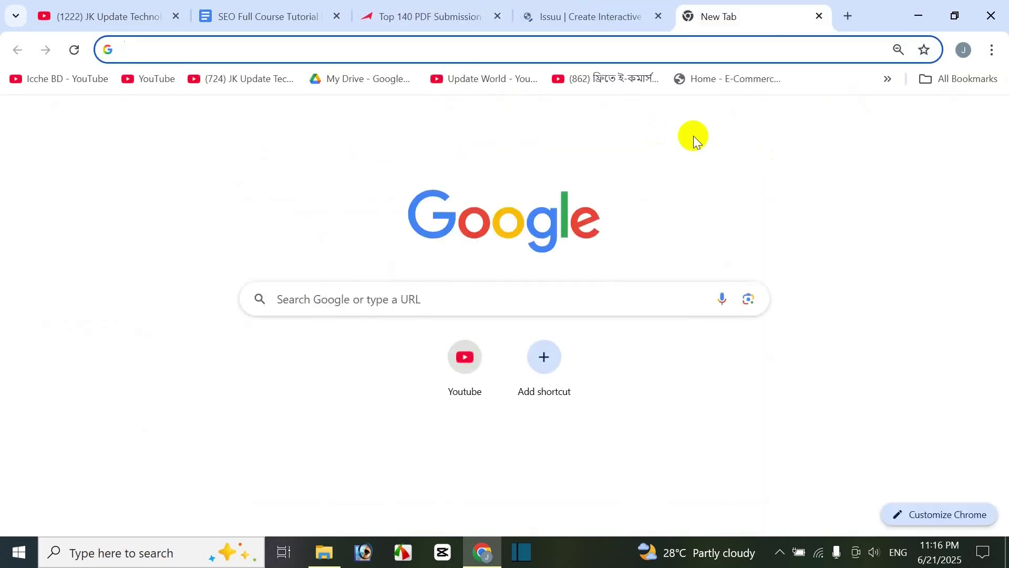
{"action": "key", "text": "ctrl+v"}
{"action": "key", "text": "Return"}
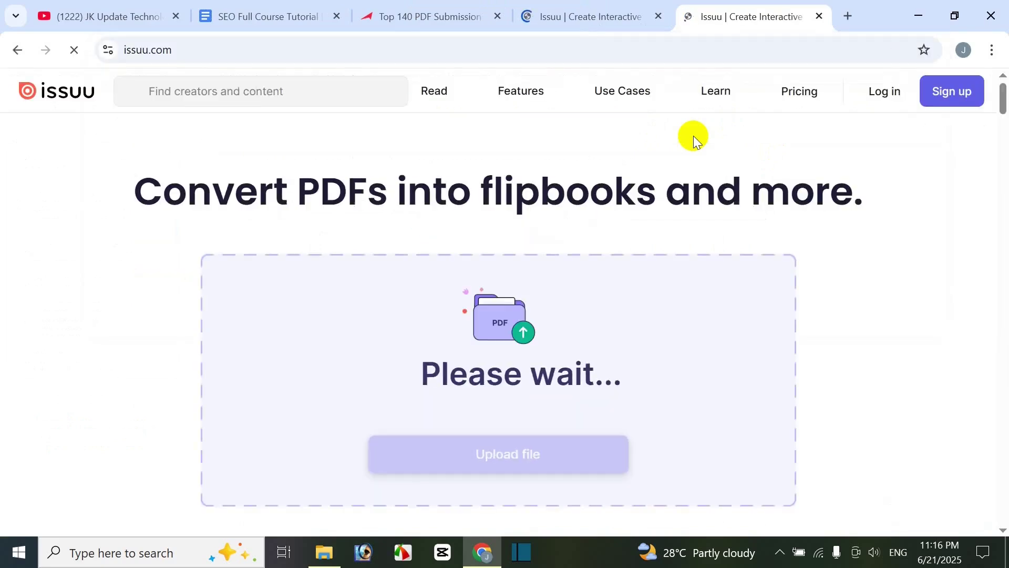
{"action": "left_click", "coordinate": [586, 16]}
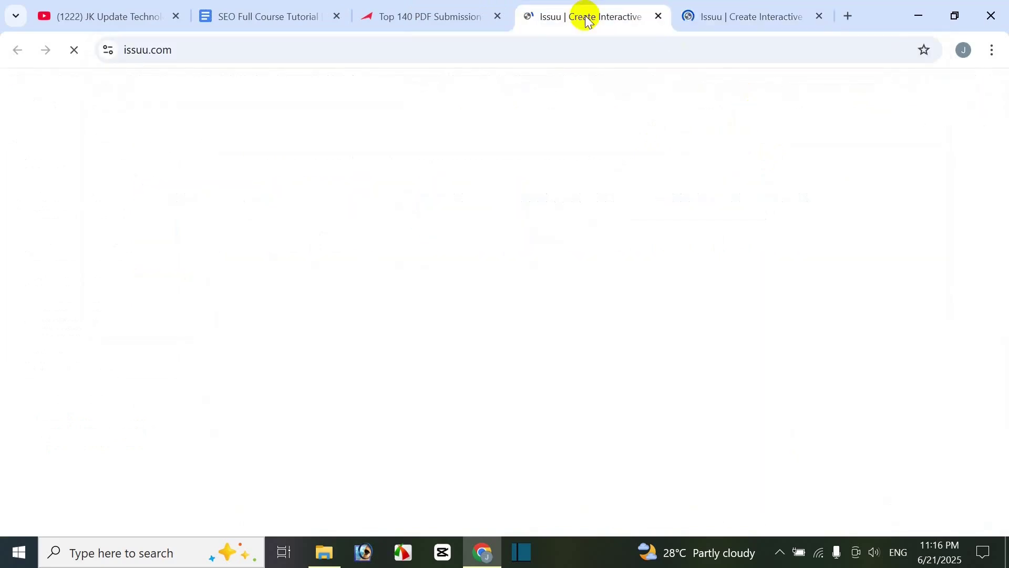
{"action": "left_click", "coordinate": [657, 16]}
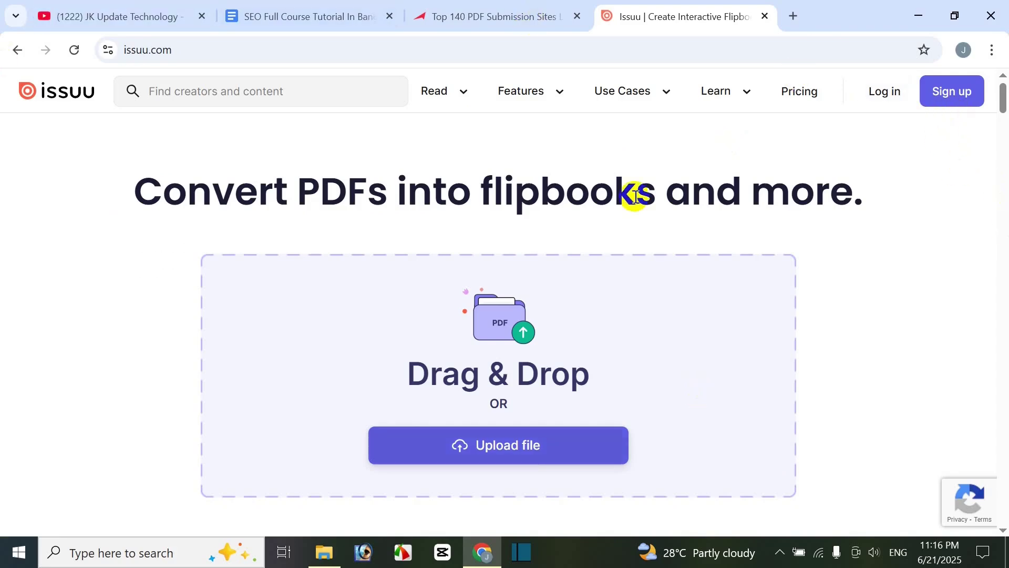
- Review the PDF submission backlink explanation and steps in the Class-84 lesson document, and return to the Issuu page
{"action": "mouse_move", "coordinate": [581, 96]}
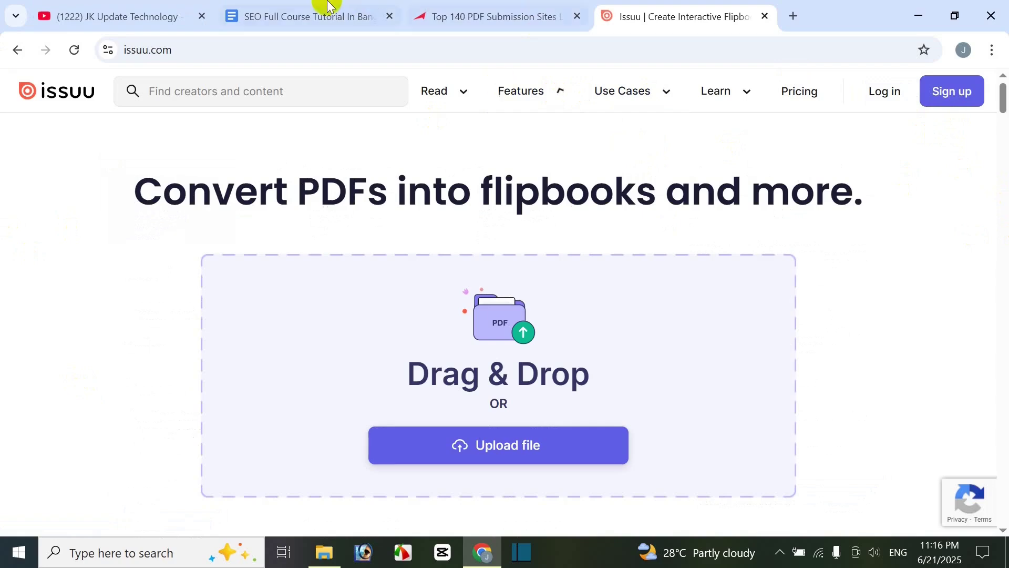
{"action": "left_click", "coordinate": [294, 12]}
{"action": "scroll", "coordinate": [853, 210], "scroll_direction": "up", "scroll_amount": 15}
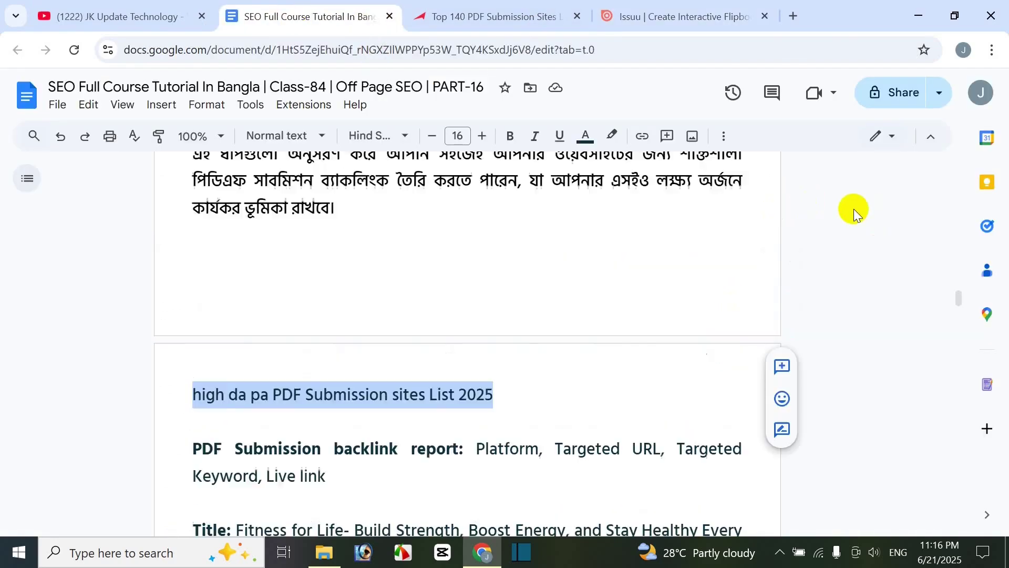
{"action": "scroll", "coordinate": [854, 208], "scroll_direction": "up", "scroll_amount": 12}
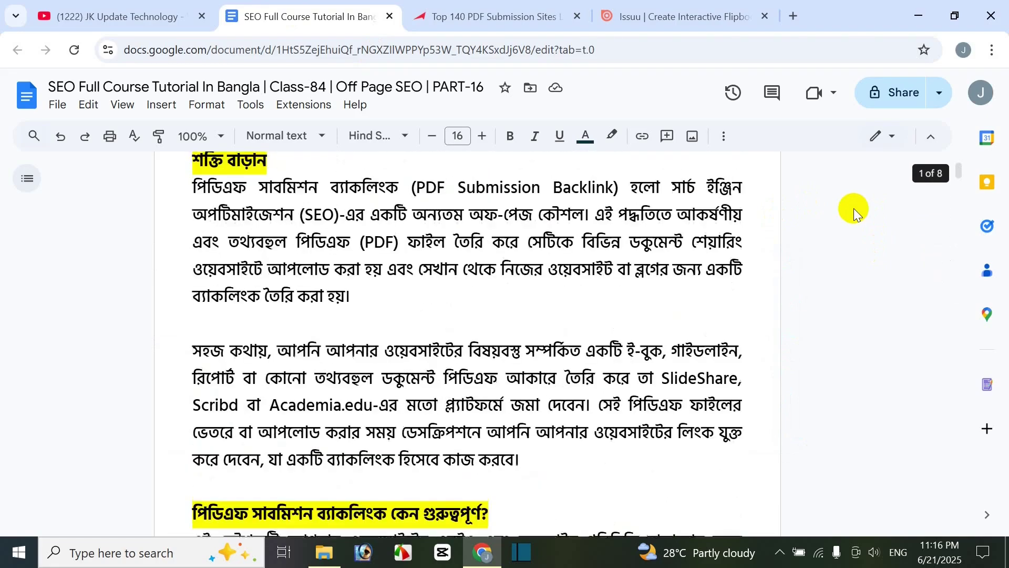
{"action": "scroll", "coordinate": [851, 226], "scroll_direction": "down", "scroll_amount": 5}
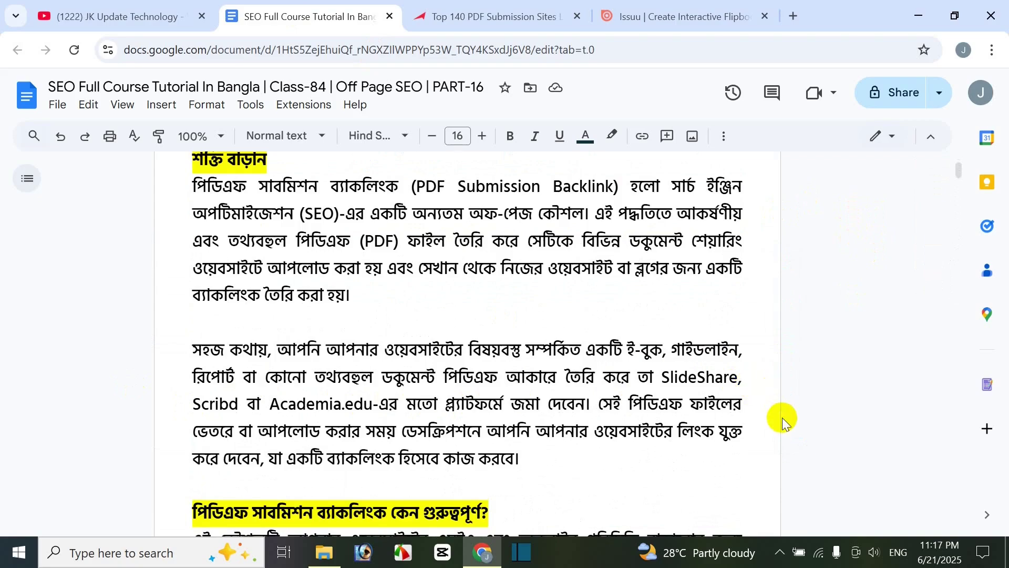
{"action": "scroll", "coordinate": [778, 441], "scroll_direction": "down", "scroll_amount": 20}
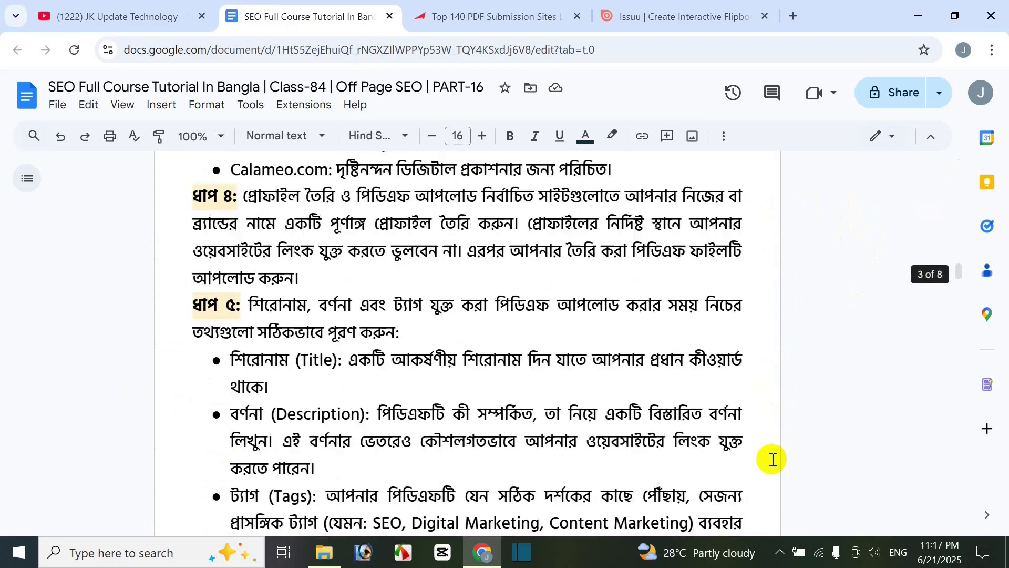
{"action": "scroll", "coordinate": [770, 463], "scroll_direction": "down", "scroll_amount": 15}
{"action": "left_click", "coordinate": [671, 20]}
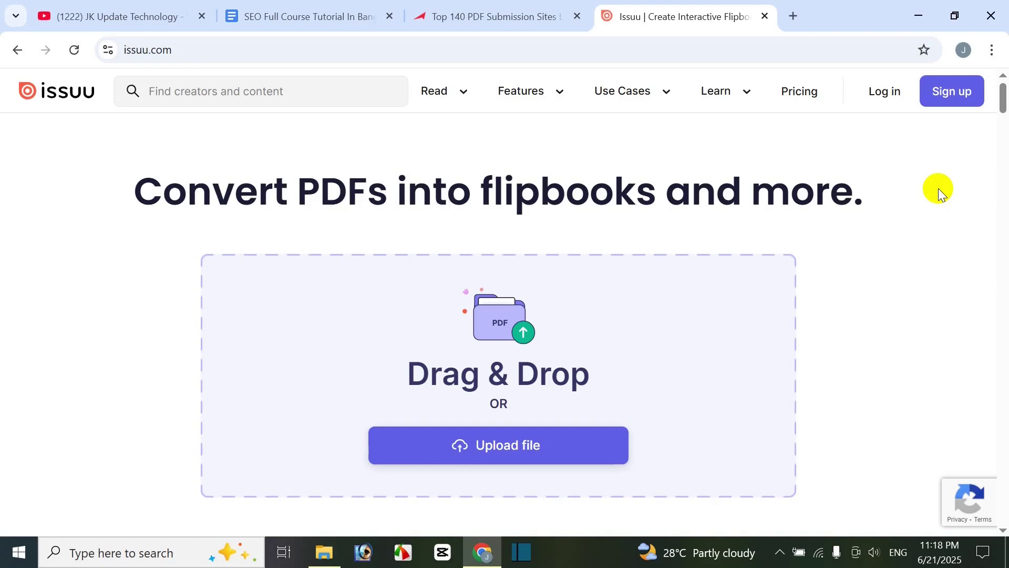
- Copy the everydayhealth.com/fitness/ link from the lesson document and open it in a new tab
{"action": "left_click", "coordinate": [795, 15]}
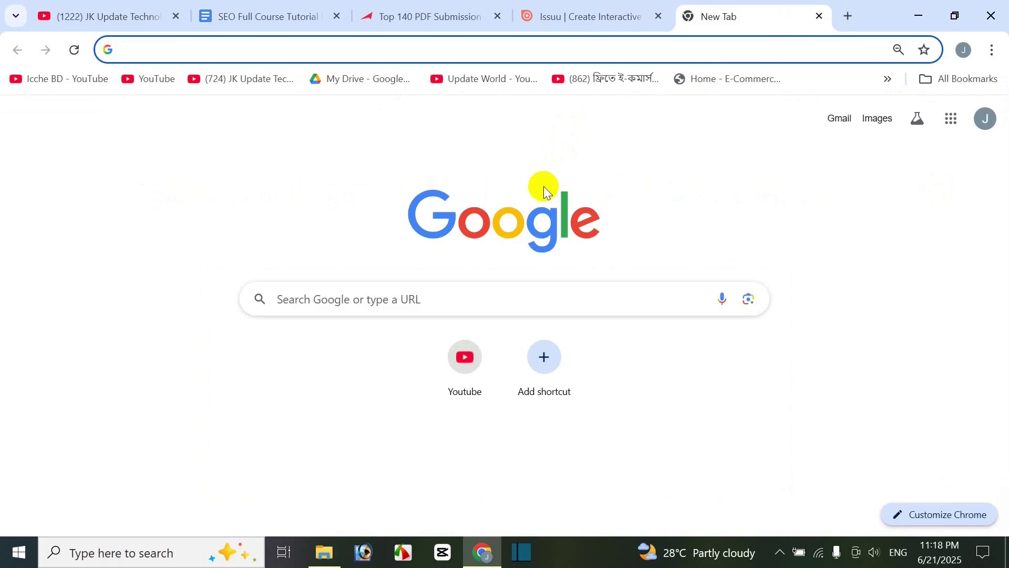
{"action": "left_click", "coordinate": [199, 14]}
{"action": "scroll", "coordinate": [456, 334], "scroll_direction": "down", "scroll_amount": 4}
{"action": "scroll", "coordinate": [456, 335], "scroll_direction": "down", "scroll_amount": 7}
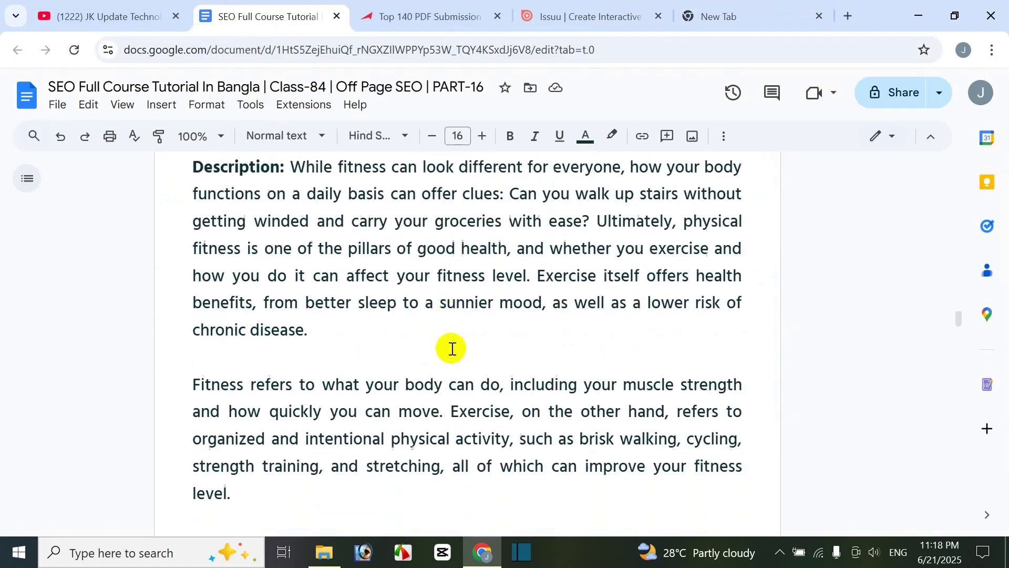
{"action": "left_click", "coordinate": [235, 337]}
{"action": "left_click_drag", "start_coordinate": [335, 337], "coordinate": [655, 340]}
{"action": "key", "text": "ctrl+c"}
{"action": "left_click", "coordinate": [756, 6]}
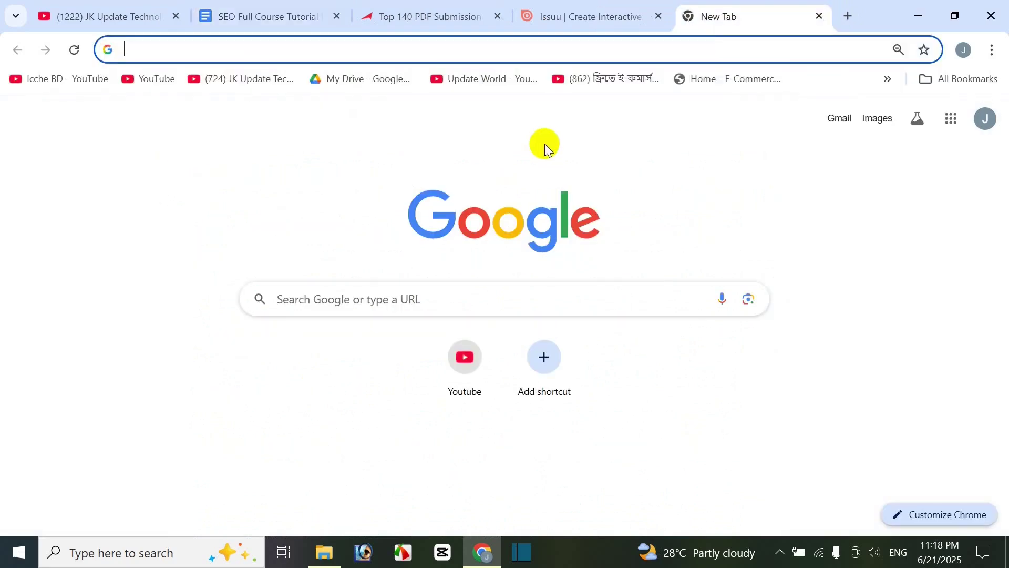
{"action": "key", "text": "ctrl+v"}
{"action": "key", "text": "Return"}
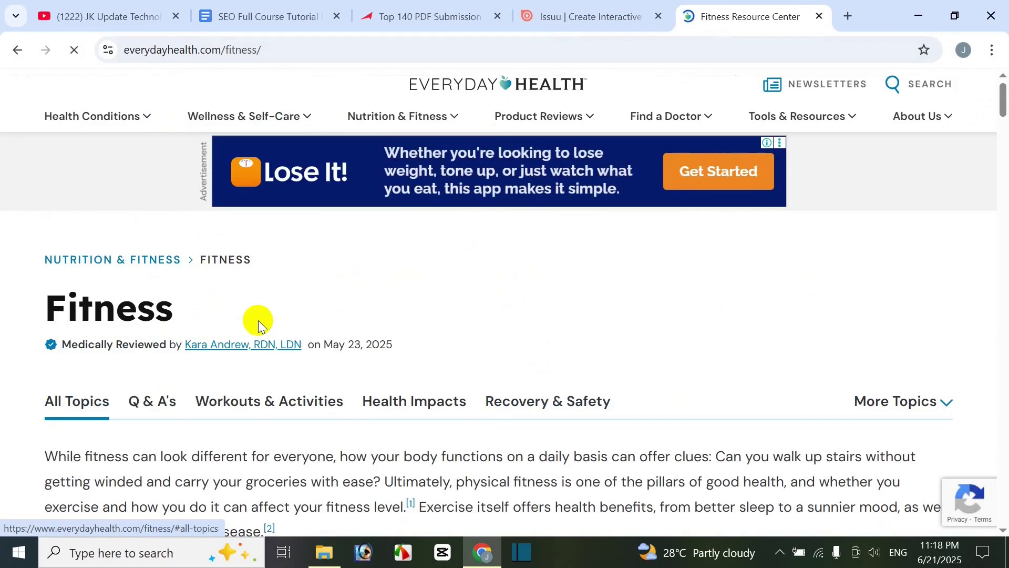
- Open chatgpt.com in a new tab
{"action": "left_click", "coordinate": [848, 16]}
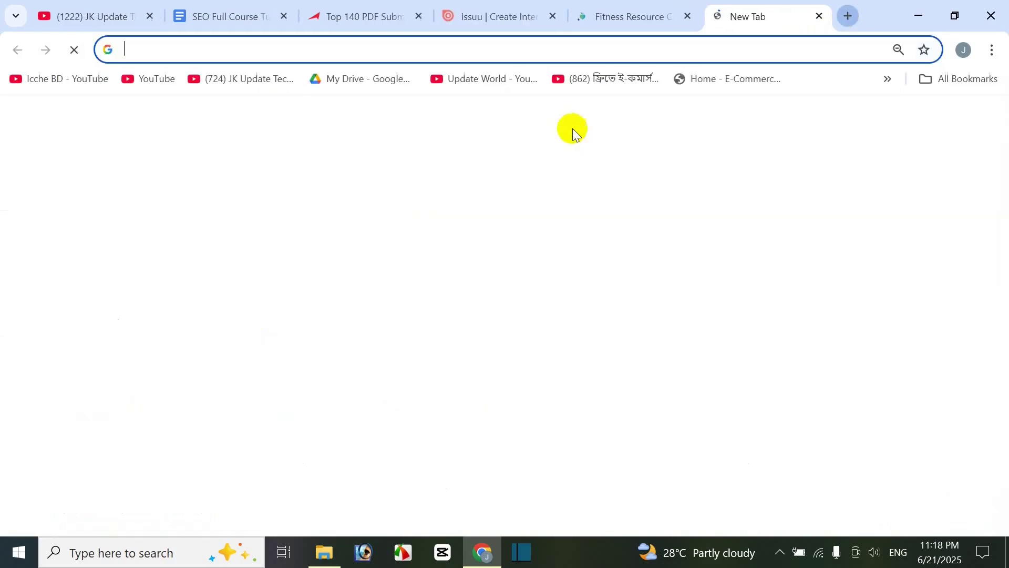
{"action": "type", "text": "chatgpt.com"}
{"action": "key", "text": "Return"}
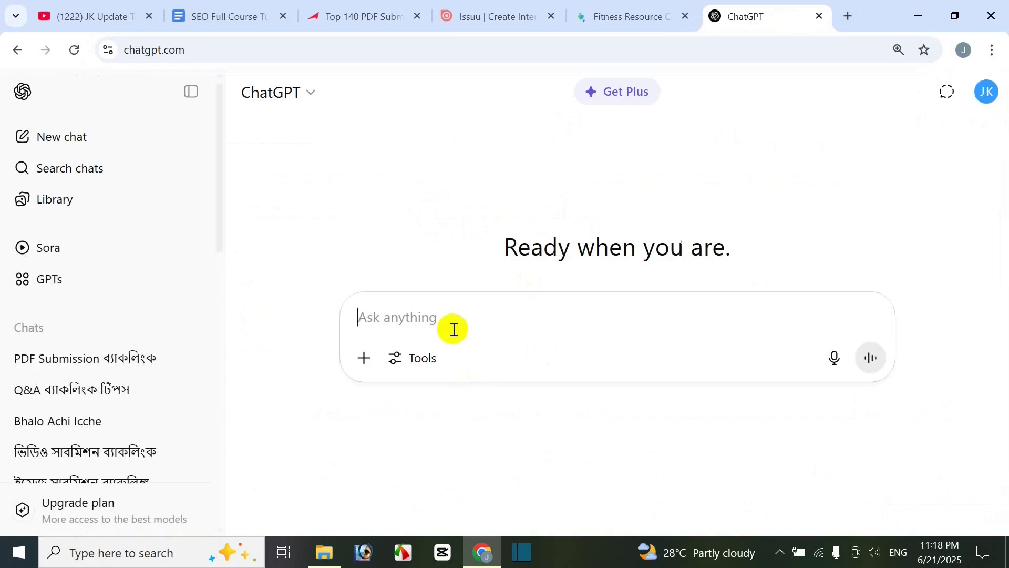
- Ask ChatGPT to write an SEO friendly article with 800 words with the keyword "fitness"
{"action": "type", "text": "p"}
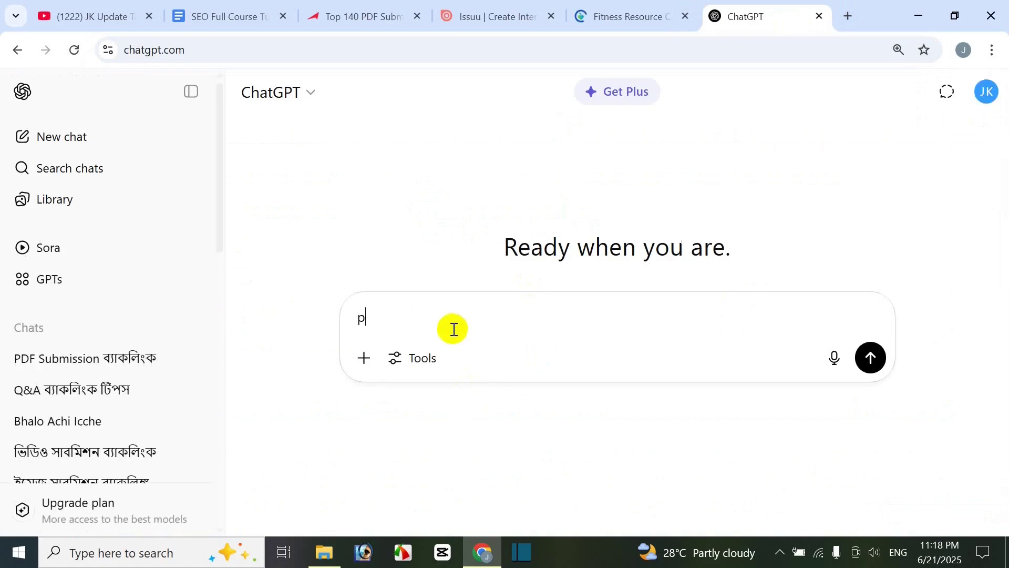
{"action": "key", "text": "BackSpace"}
{"action": "type", "text": "wriate"}
{"action": "key", "text": "BackSpace"}
{"action": "key", "text": "BackSpace"}
{"action": "key", "text": "BackSpace"}
{"action": "key", "text": "BackSpace"}
{"action": "type", "text": "ite an seo "}
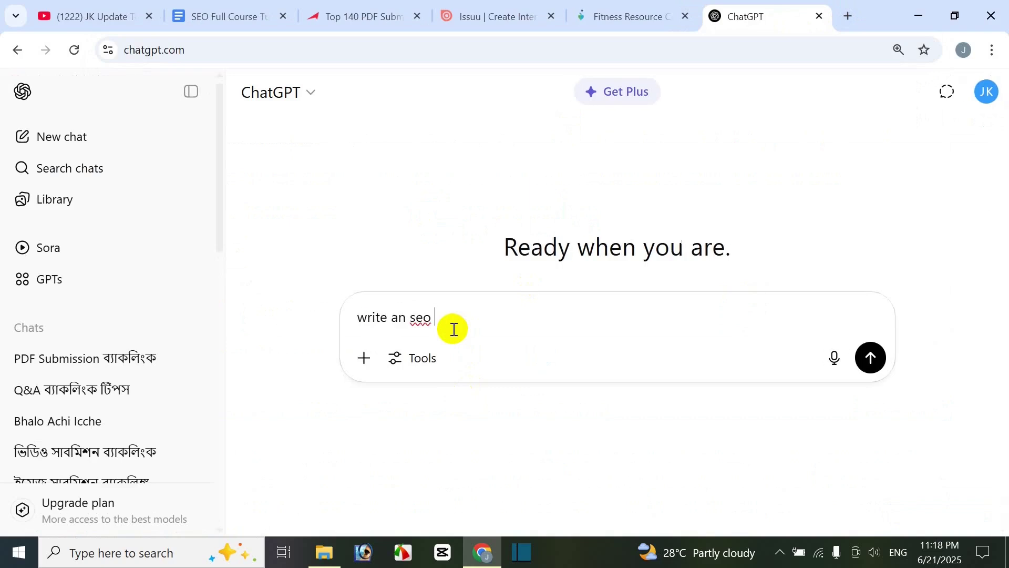
{"action": "type", "text": "friendly arti"}
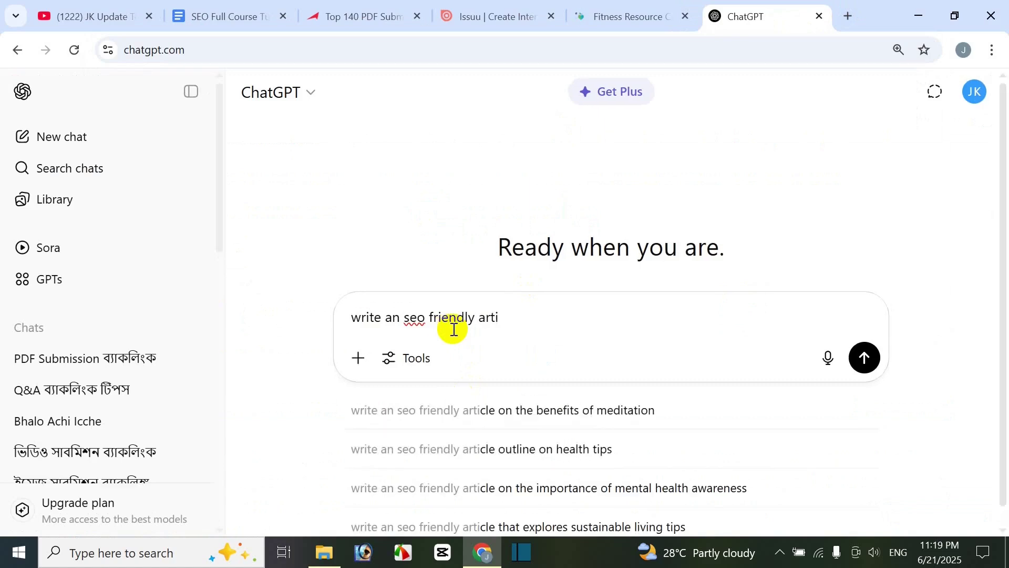
{"action": "type", "text": "cle with "}
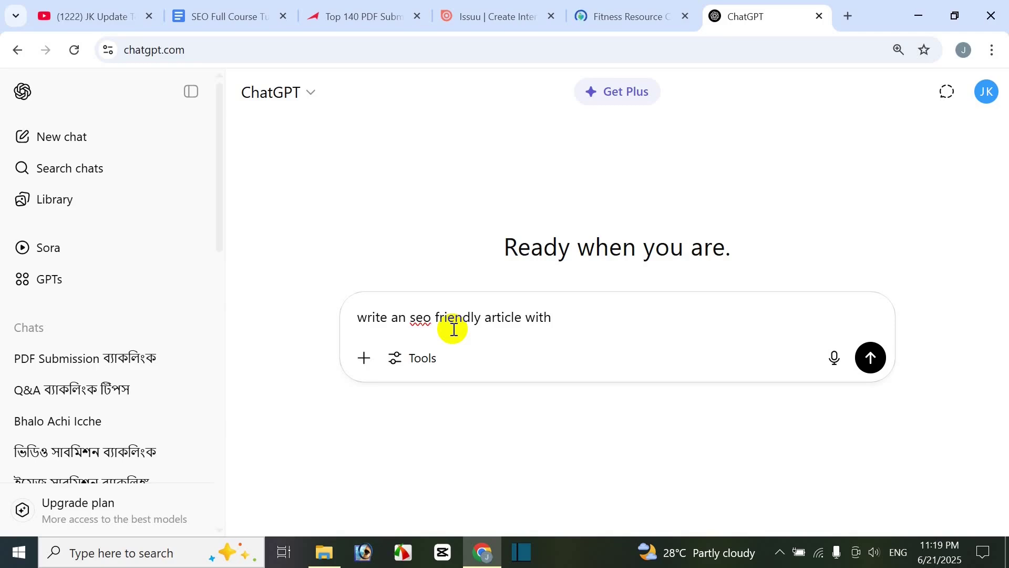
{"action": "type", "text": "800 words wi"}
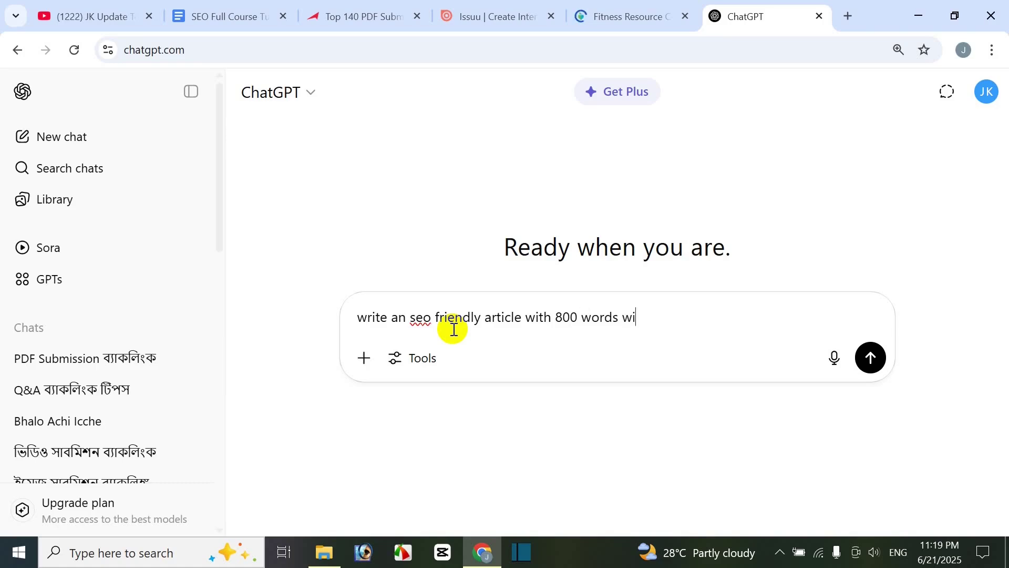
{"action": "type", "text": "th the keyword \"\""}
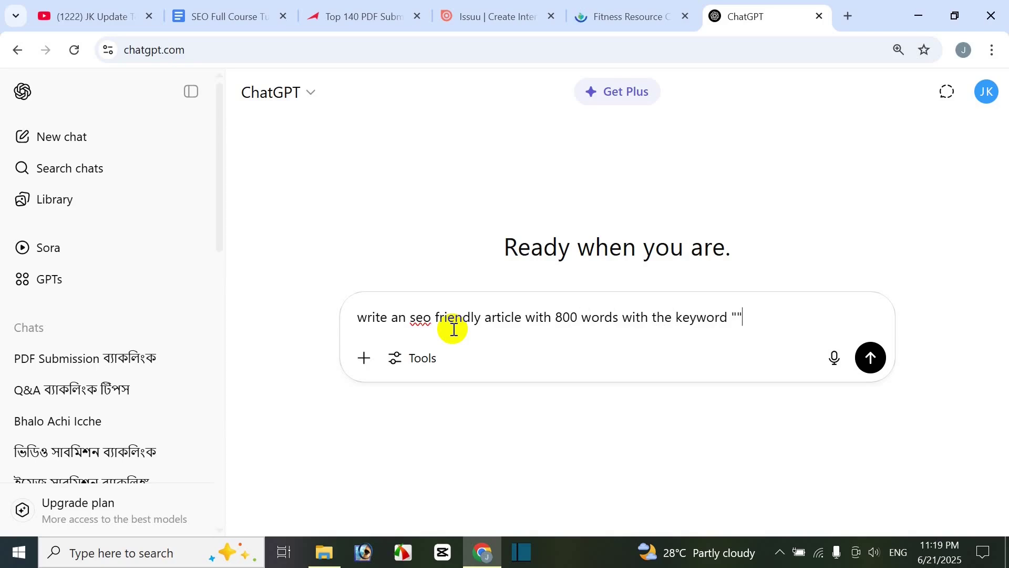
{"action": "key", "text": "Left"}
{"action": "type", "text": "fitness"}
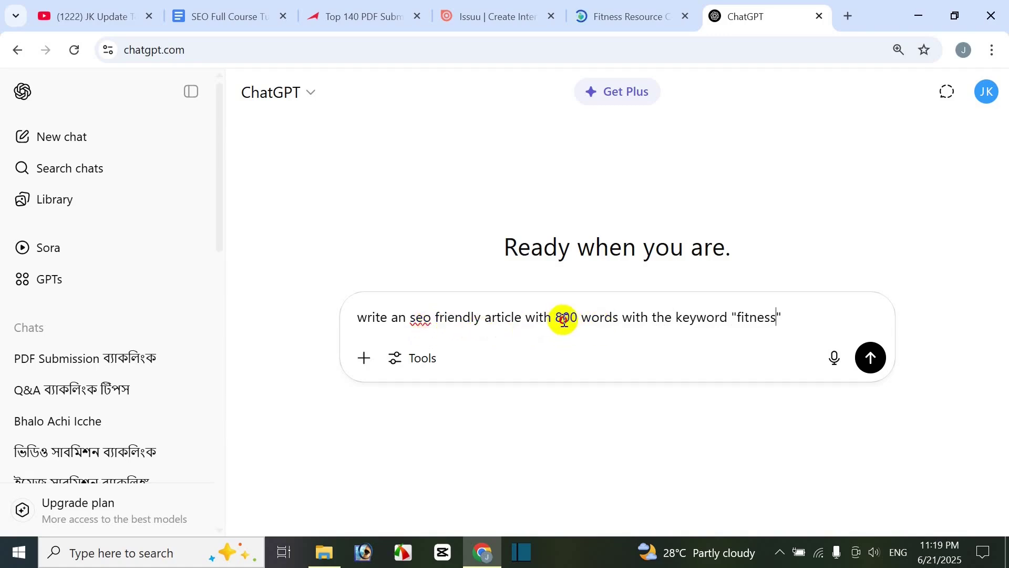
{"action": "left_click_drag", "start_coordinate": [562, 319], "coordinate": [599, 318]}
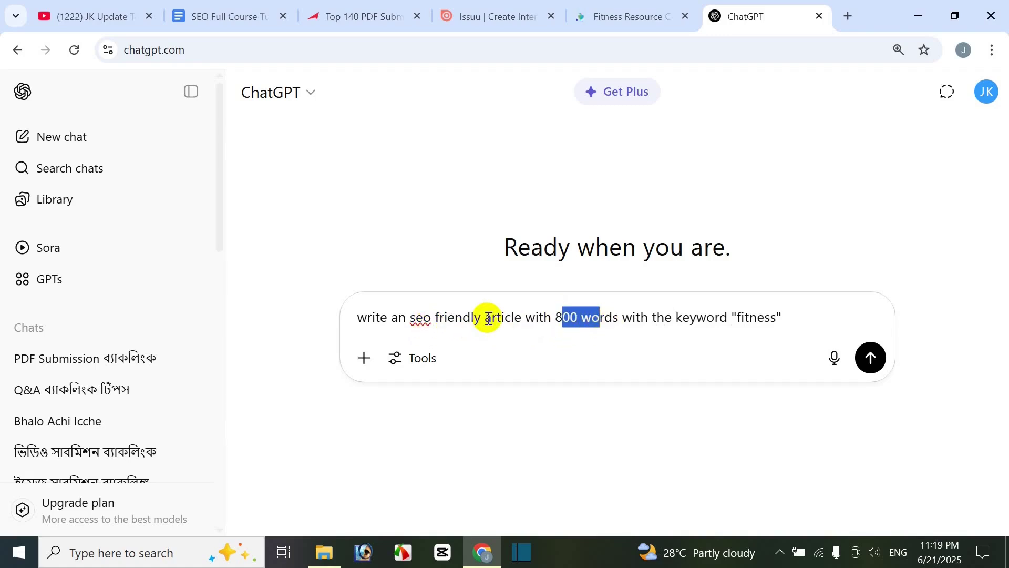
{"action": "left_click_drag", "start_coordinate": [665, 319], "coordinate": [689, 319]}
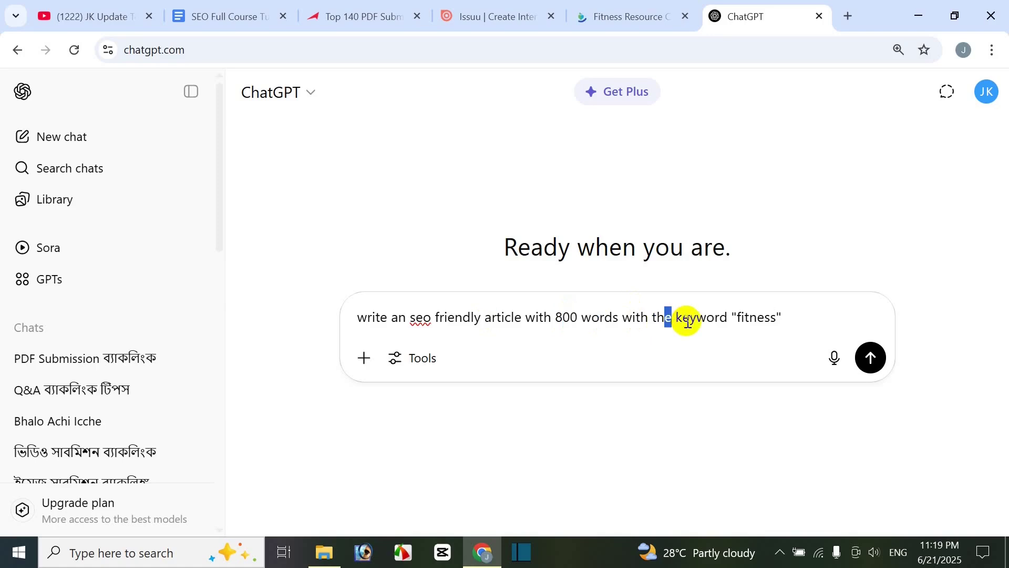
{"action": "left_click", "coordinate": [799, 320]}
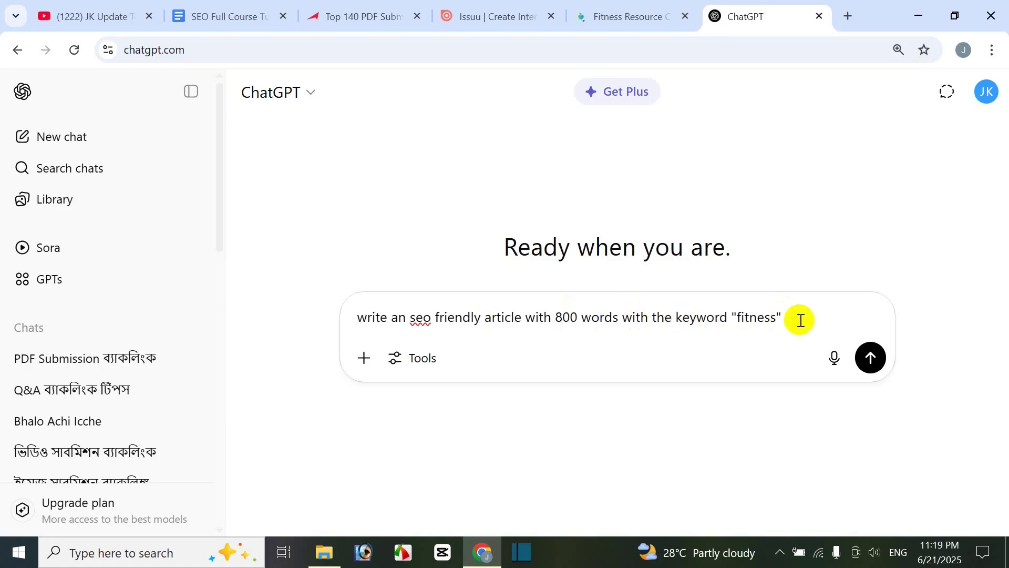
{"action": "key", "text": "Return"}
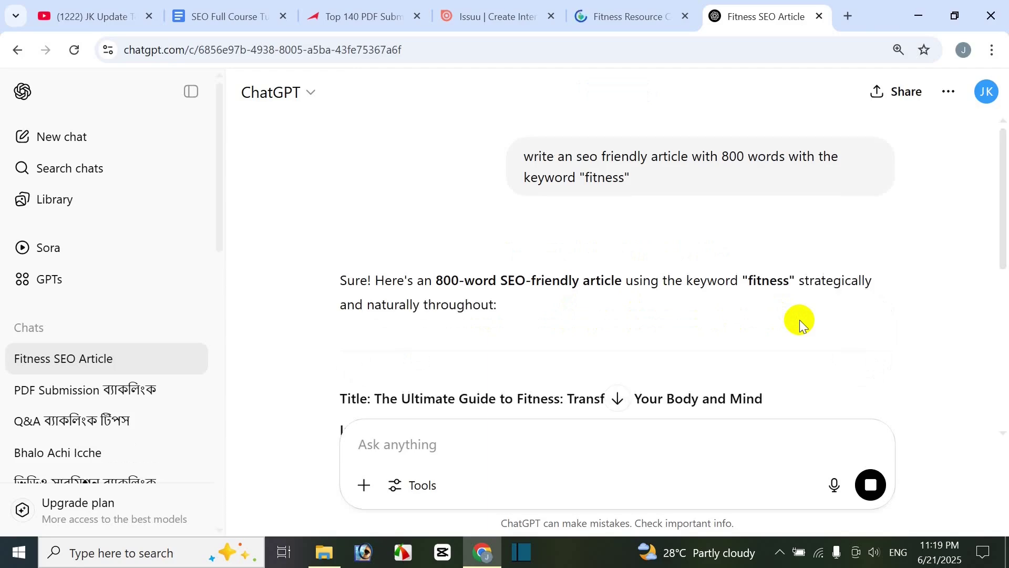
- Look through the generated fitness article and copy its text from the title through the closing note
{"action": "scroll", "coordinate": [796, 326], "scroll_direction": "down", "scroll_amount": 4}
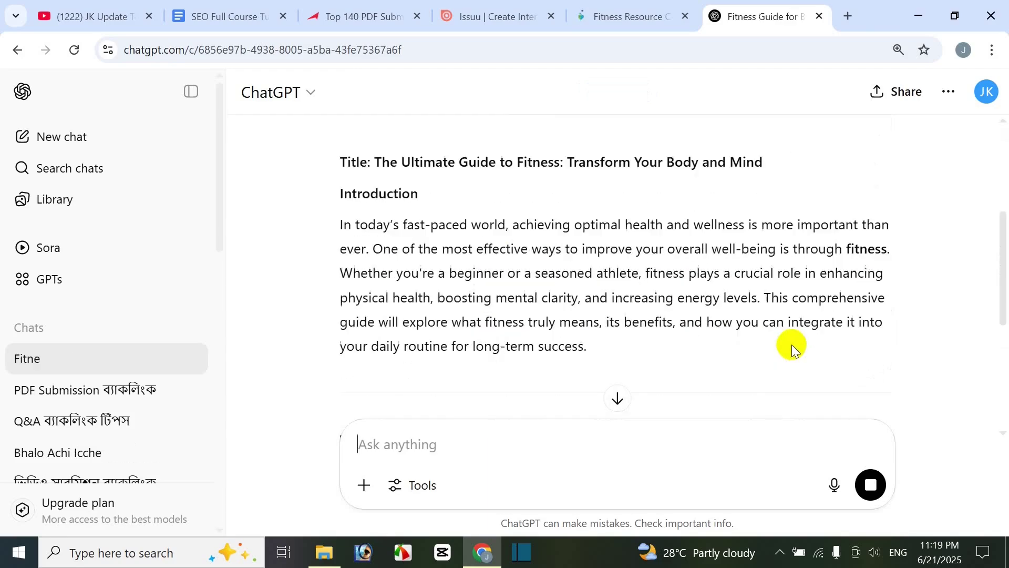
{"action": "scroll", "coordinate": [790, 345], "scroll_direction": "down", "scroll_amount": 4}
{"action": "scroll", "coordinate": [784, 363], "scroll_direction": "down", "scroll_amount": 5}
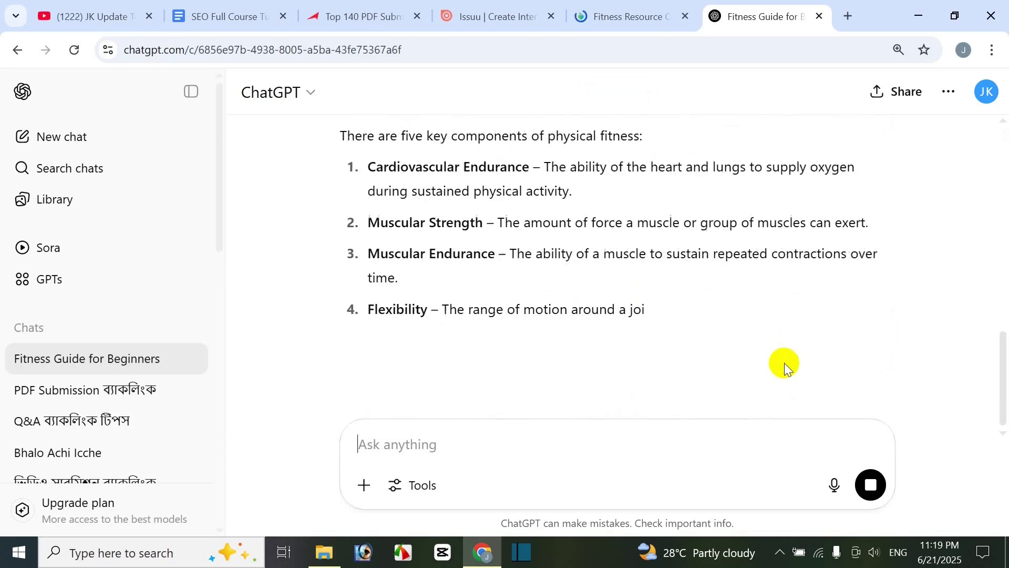
{"action": "scroll", "coordinate": [784, 363], "scroll_direction": "down", "scroll_amount": 4}
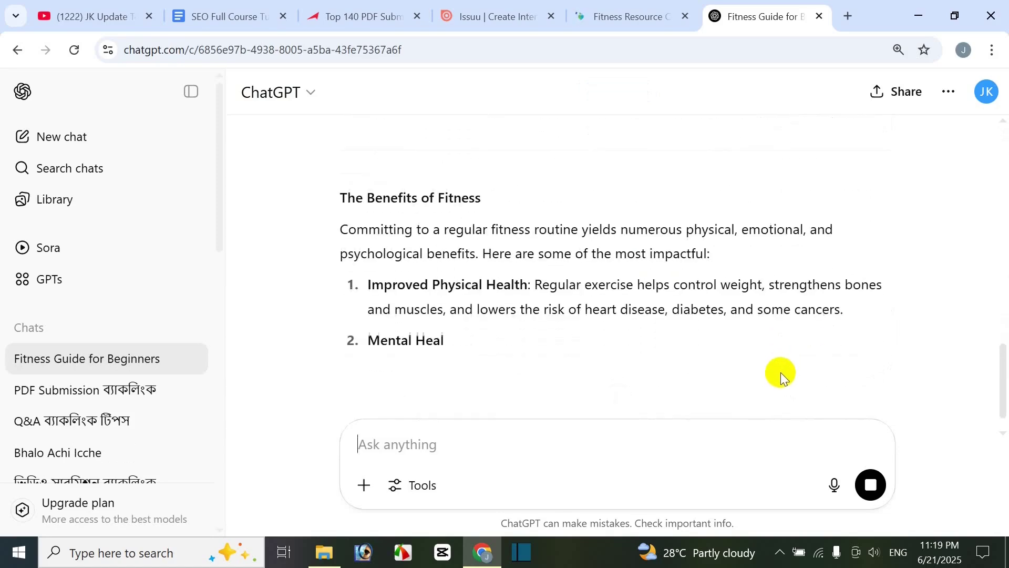
{"action": "scroll", "coordinate": [781, 372], "scroll_direction": "up", "scroll_amount": 15}
{"action": "scroll", "coordinate": [578, 317], "scroll_direction": "down", "scroll_amount": 4}
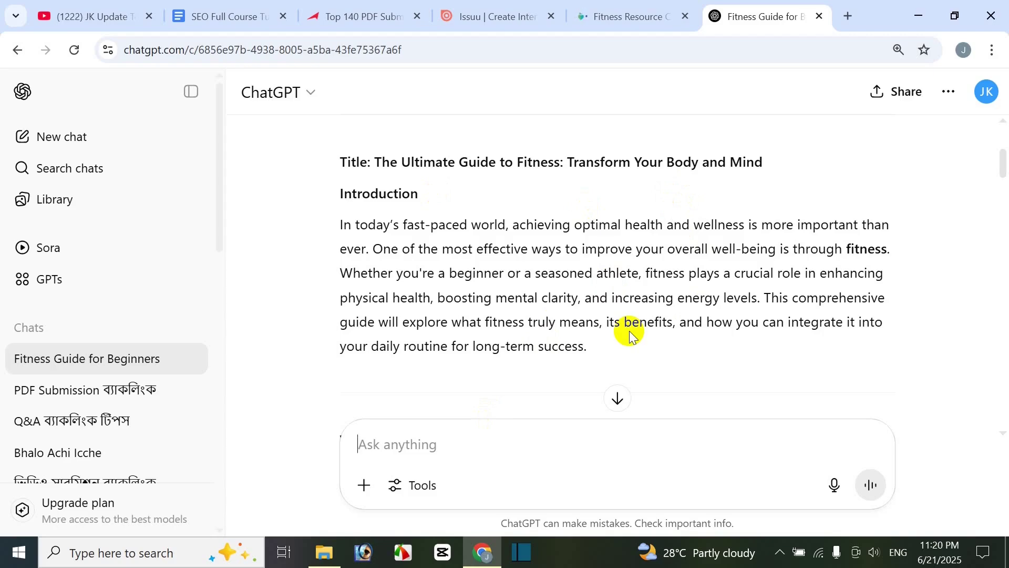
{"action": "scroll", "coordinate": [629, 311], "scroll_direction": "down", "scroll_amount": 2}
{"action": "scroll", "coordinate": [399, 279], "scroll_direction": "up", "scroll_amount": 3}
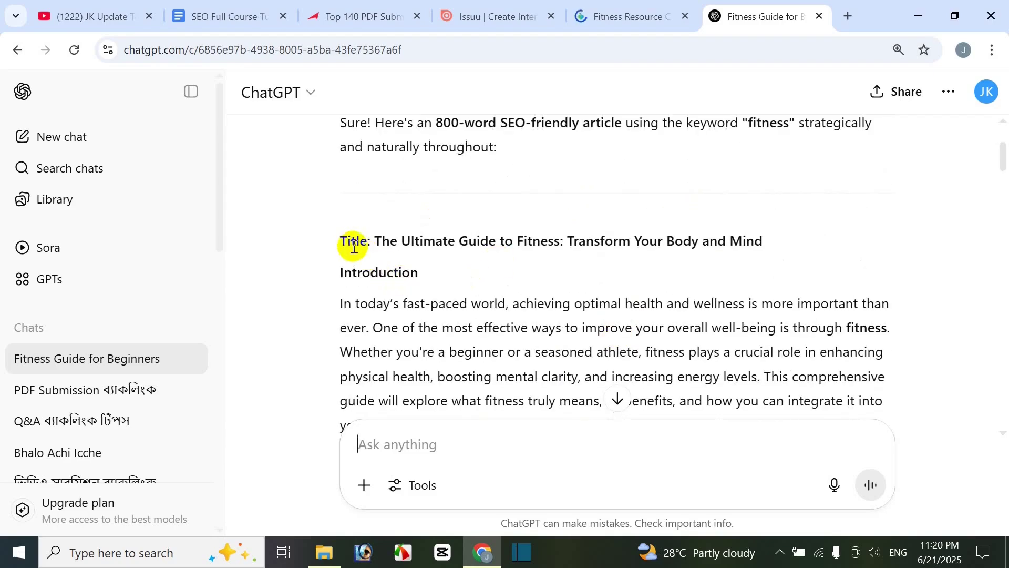
{"action": "left_click_drag", "start_coordinate": [380, 243], "coordinate": [516, 288]}
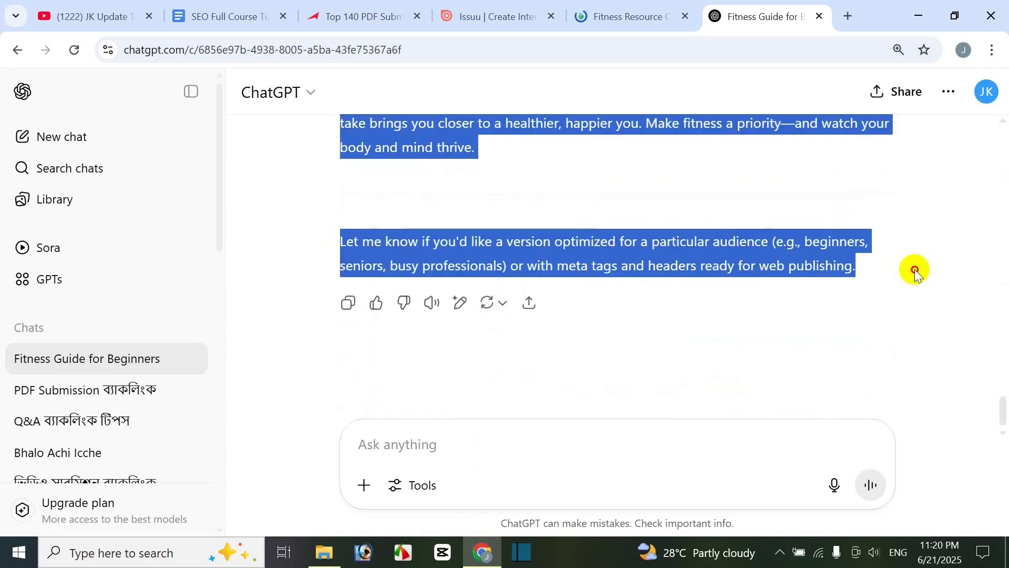
- Search Google for "plagiarism checker" in a new tab and open duplichecker.com
{"action": "left_click", "coordinate": [847, 15]}
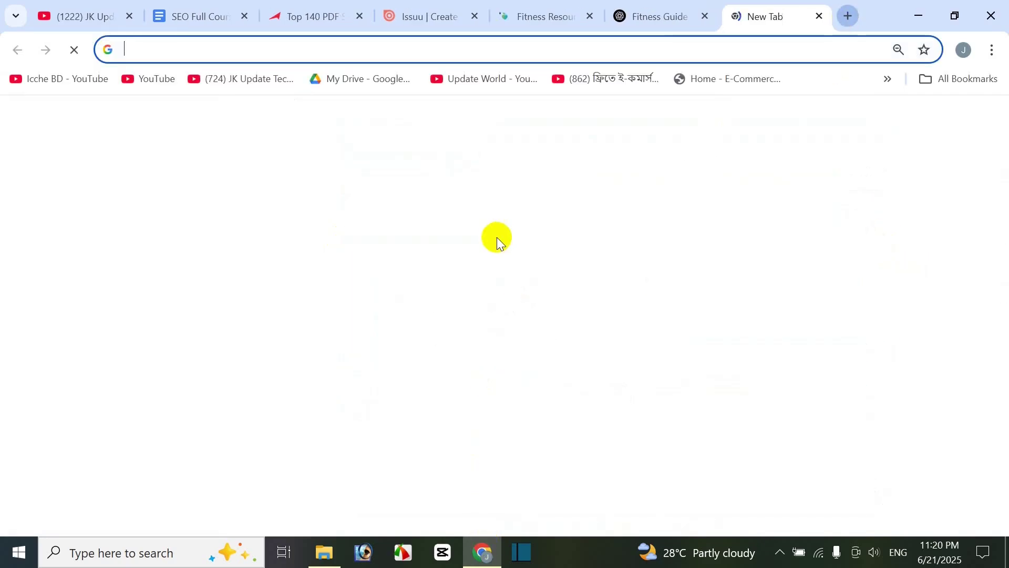
{"action": "left_click", "coordinate": [383, 300]}
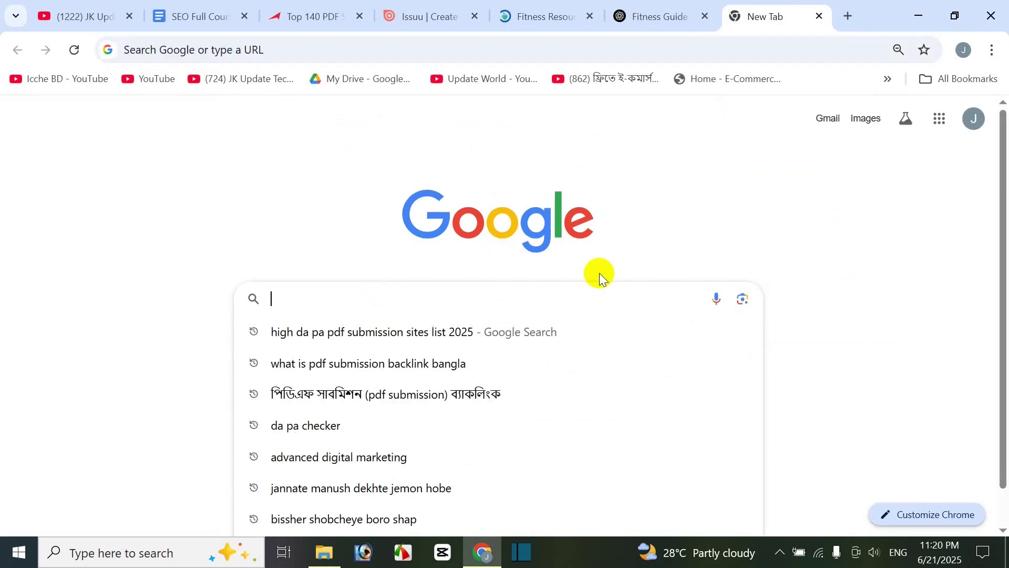
{"action": "type", "text": "pla"}
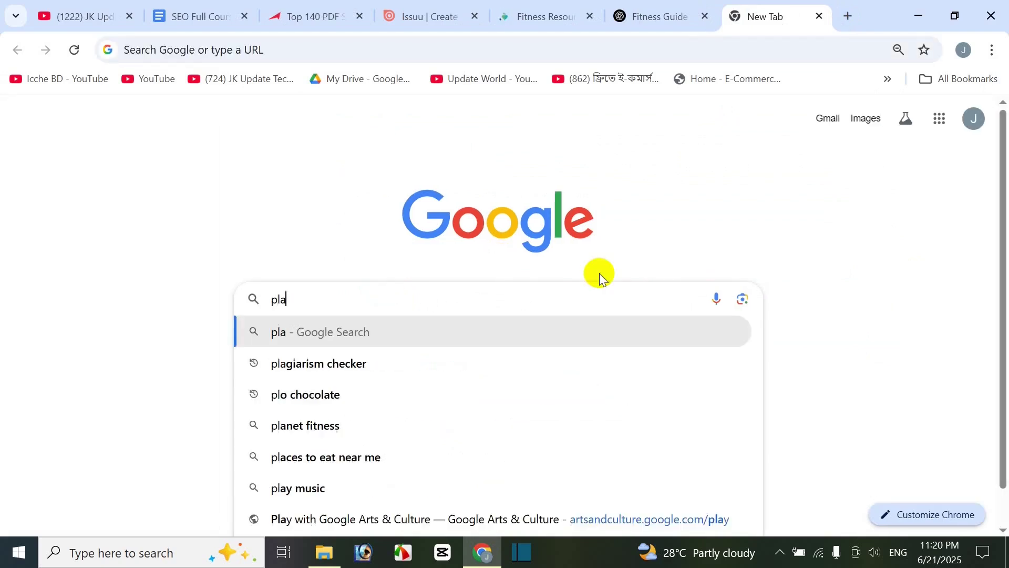
{"action": "key", "text": "Down"}
{"action": "key", "text": "Return"}
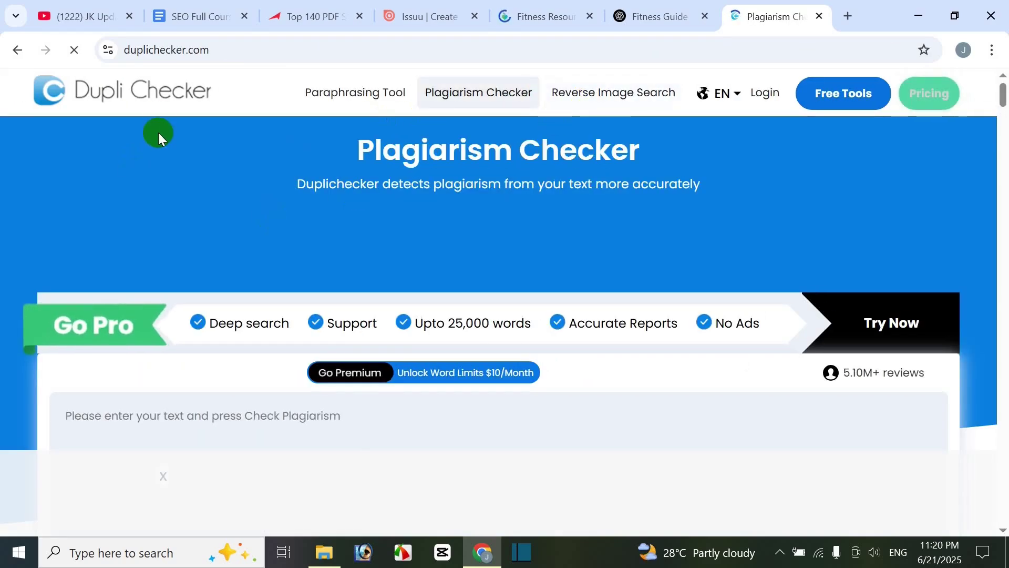
- Paste the copied fitness article into the plagiarism checker's text area
{"action": "scroll", "coordinate": [177, 318], "scroll_direction": "down", "scroll_amount": 3}
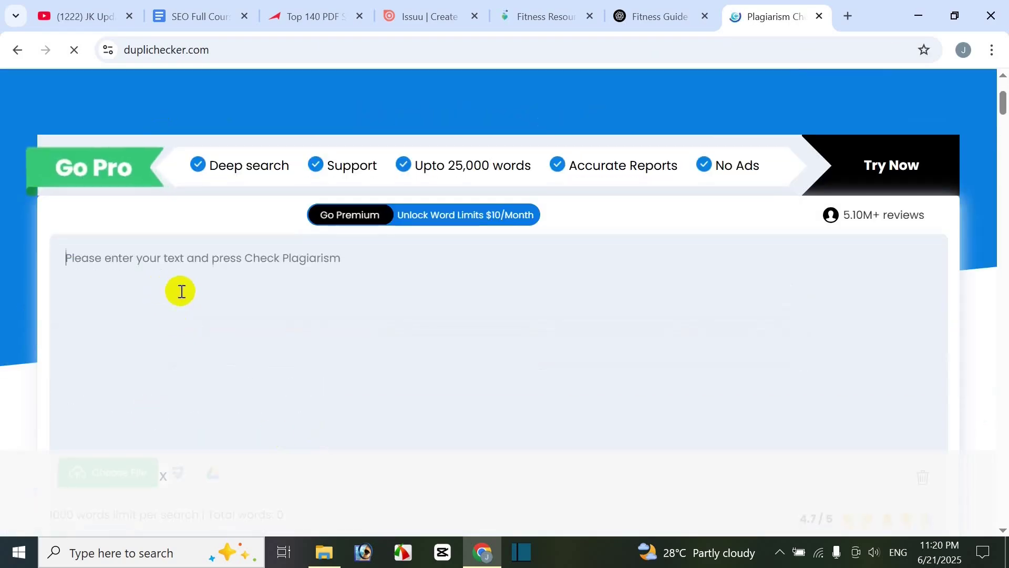
{"action": "left_click", "coordinate": [499, 323]}
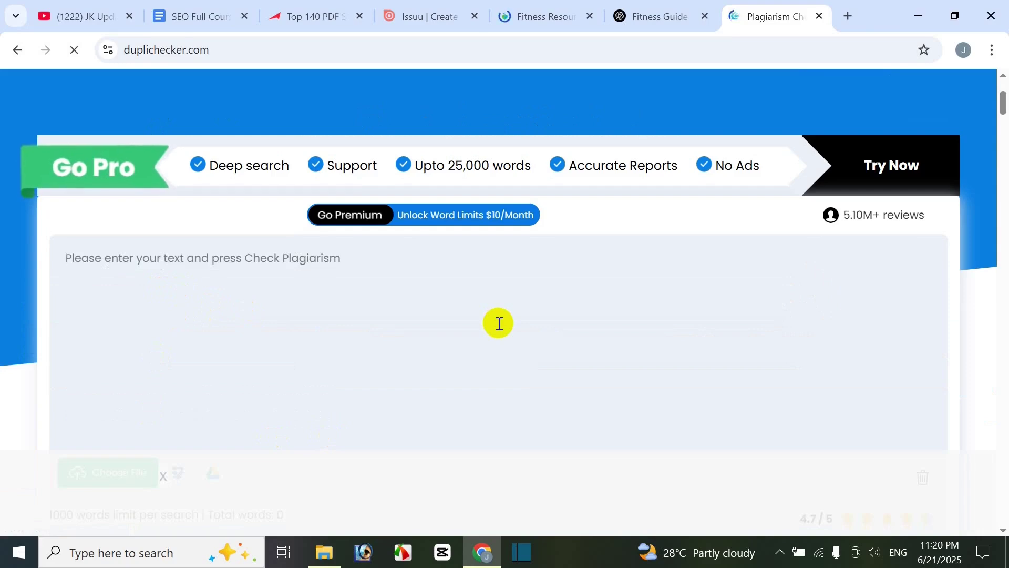
{"action": "key", "text": "ctrl+v"}
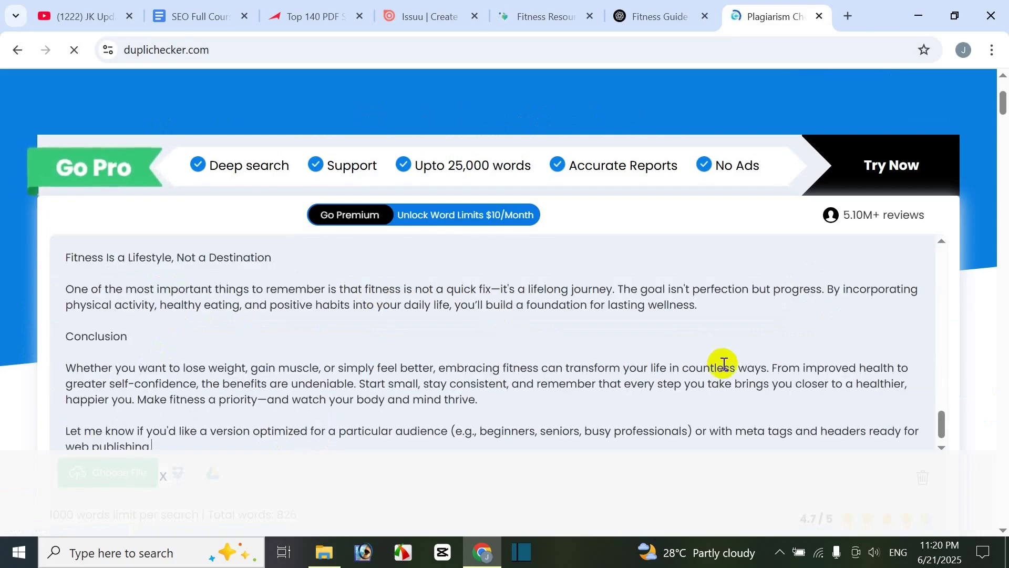
- Pass the reCAPTCHA by selecting all images with cars, and run the plagiarism check on the article
{"action": "scroll", "coordinate": [694, 340], "scroll_direction": "down", "scroll_amount": 6}
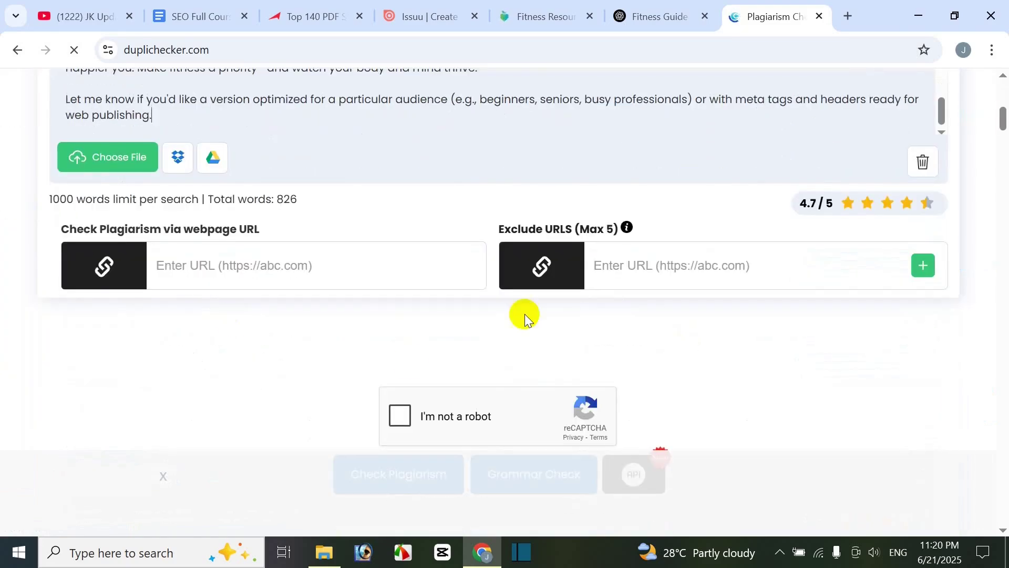
{"action": "scroll", "coordinate": [525, 313], "scroll_direction": "down", "scroll_amount": 1}
{"action": "left_click", "coordinate": [398, 338]}
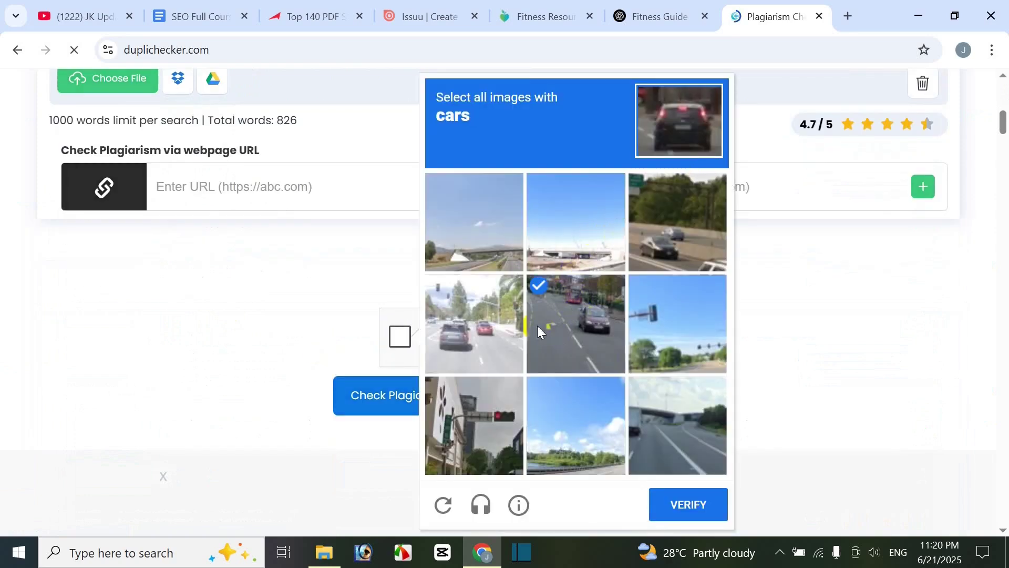
{"action": "left_click", "coordinate": [473, 323]}
{"action": "left_click", "coordinate": [678, 220]}
{"action": "left_click", "coordinate": [691, 499]}
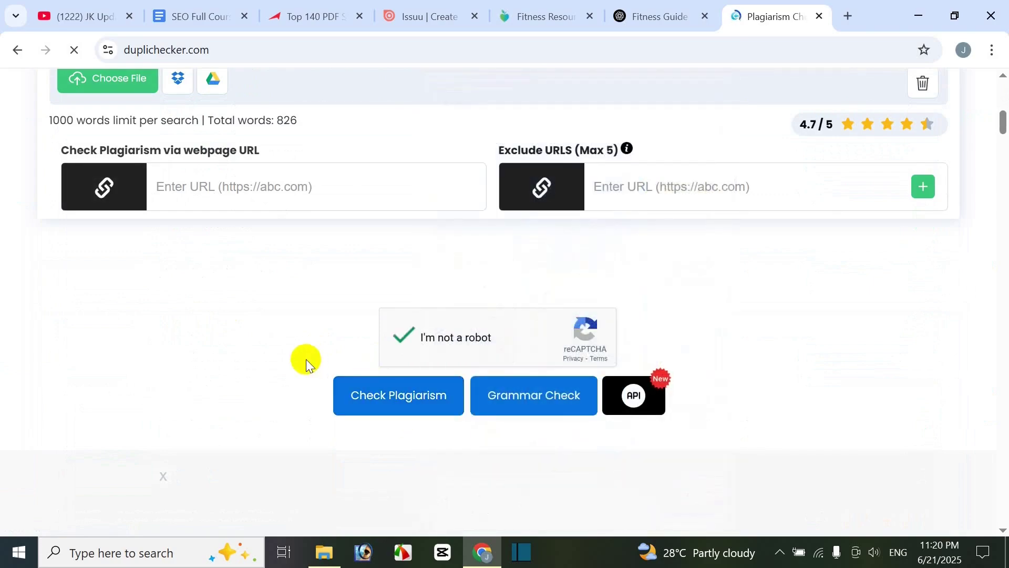
{"action": "left_click", "coordinate": [410, 405]}
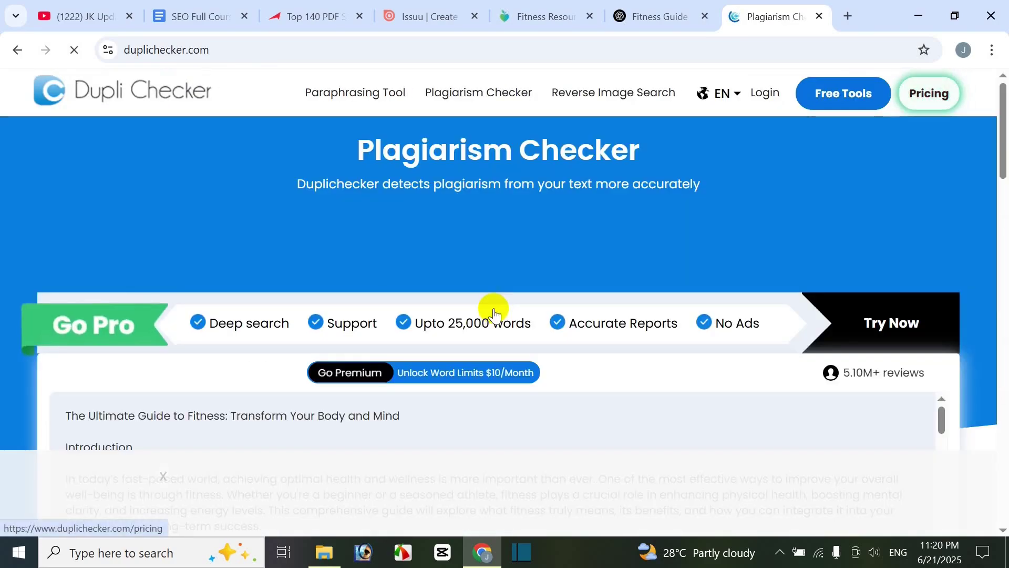
{"action": "scroll", "coordinate": [613, 321], "scroll_direction": "down", "scroll_amount": 10}
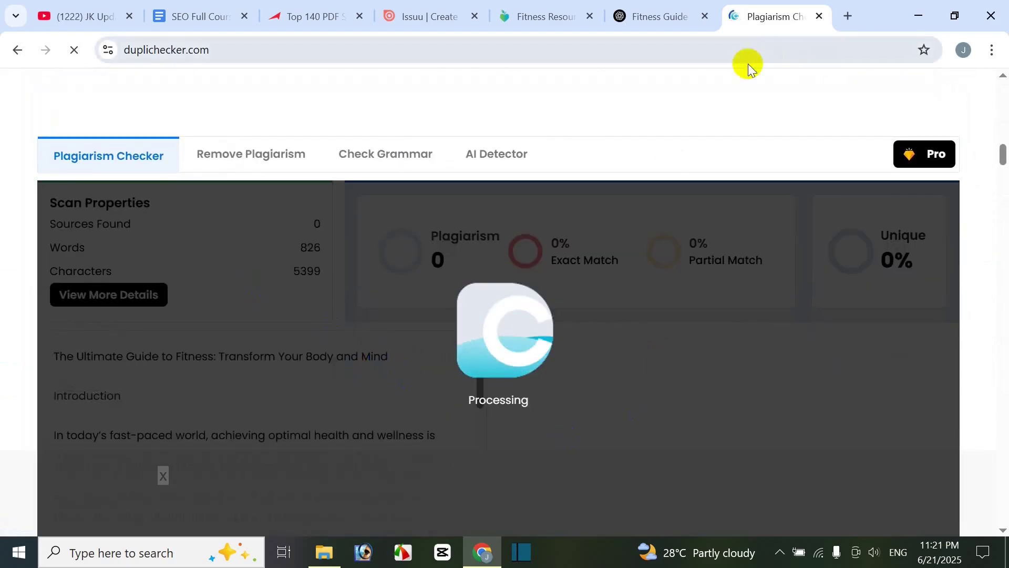
- Search Google for "rewrite article" in a new tab and open the SmallSEOTools Article Rewriter
{"action": "left_click", "coordinate": [848, 16]}
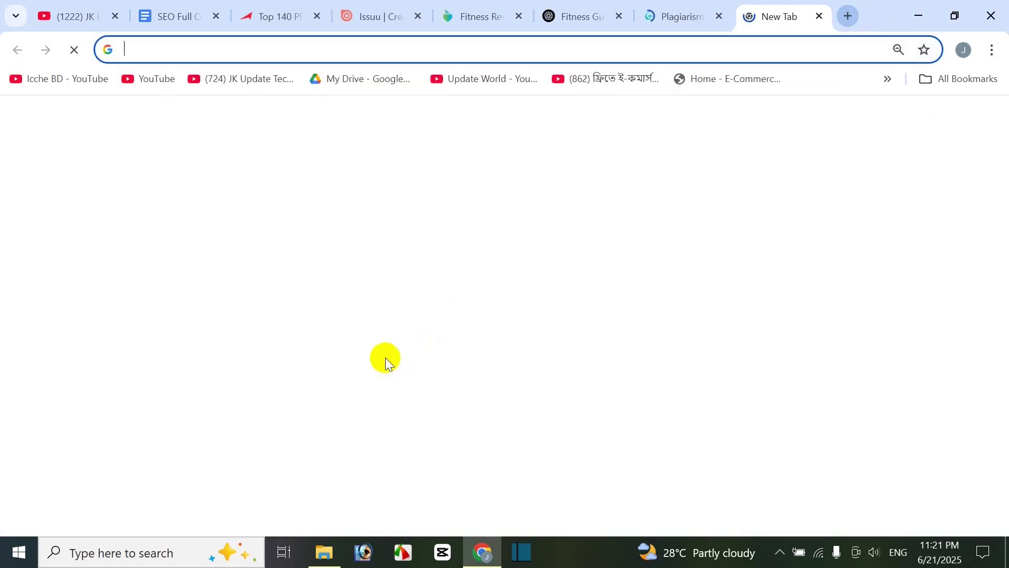
{"action": "left_click", "coordinate": [510, 302]}
{"action": "type", "text": "rew"}
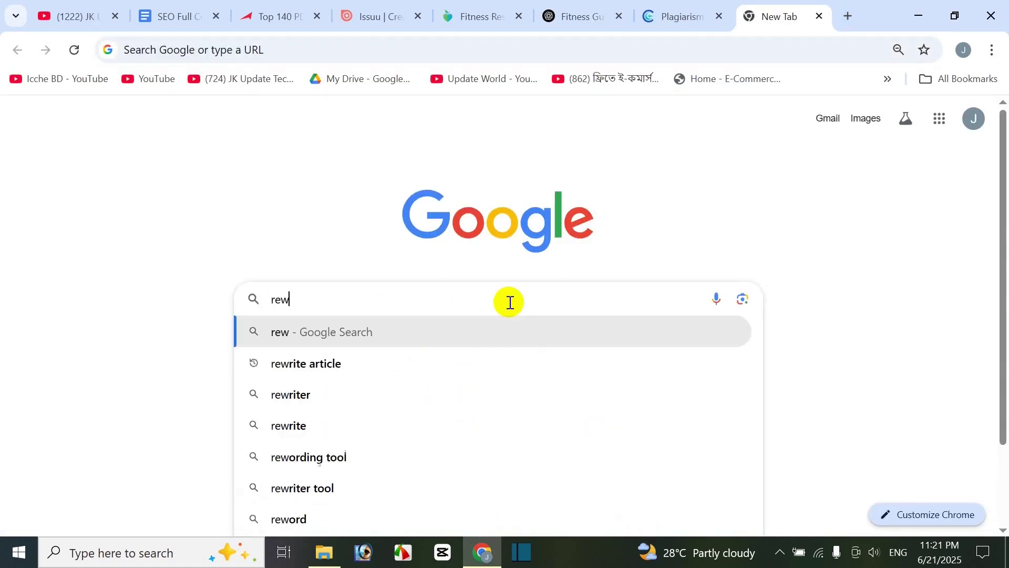
{"action": "key", "text": "Down"}
{"action": "key", "text": "Return"}
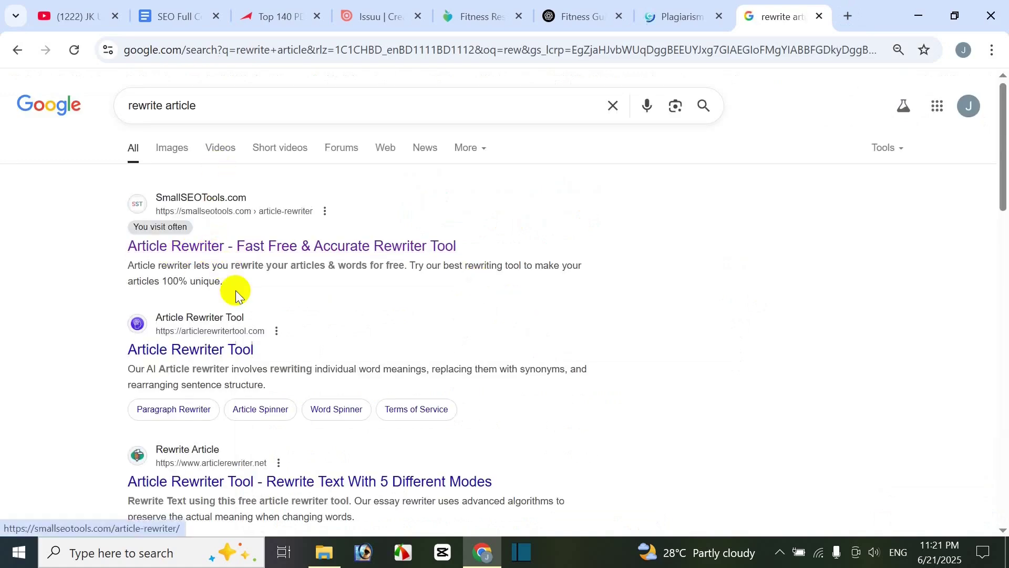
{"action": "left_click", "coordinate": [245, 249]}
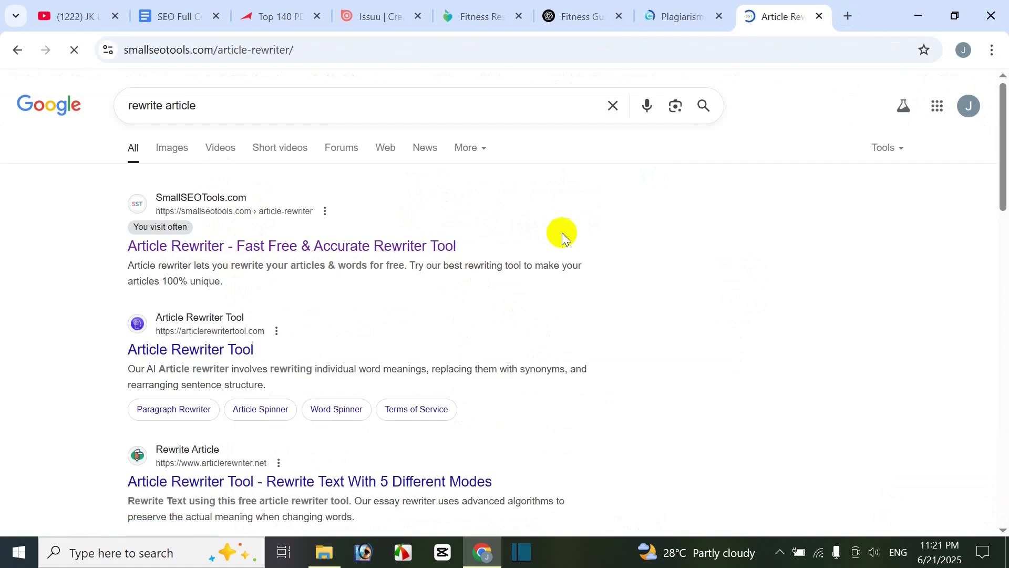
- Paste the copied fitness article into the Article Rewriter's content area
{"action": "scroll", "coordinate": [313, 253], "scroll_direction": "down", "scroll_amount": 5}
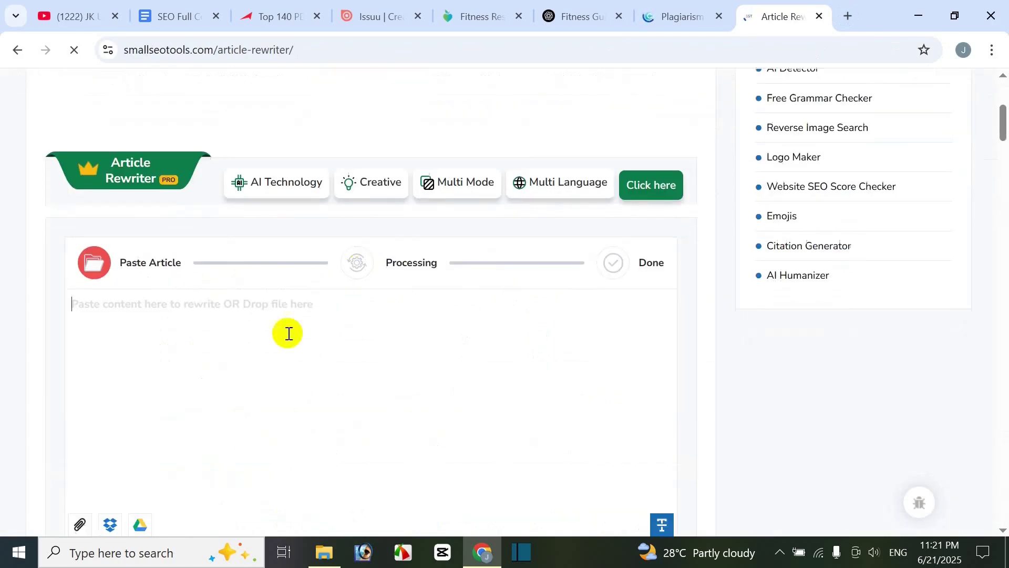
{"action": "scroll", "coordinate": [166, 286], "scroll_direction": "down", "scroll_amount": 1}
{"action": "key", "text": "ctrl+v"}
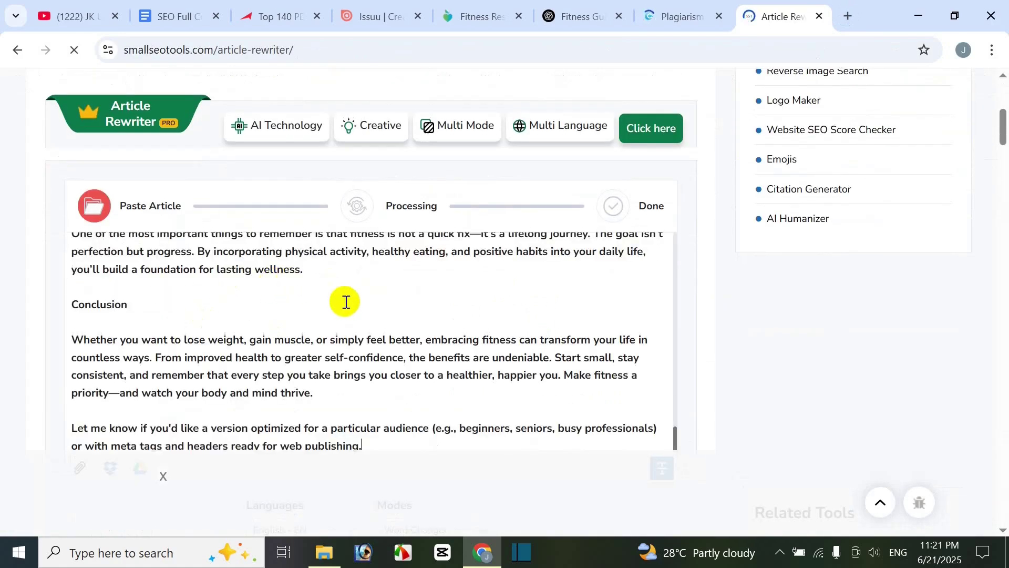
- Review the pasted fitness article and the language, mode and rewrite options in the Article Rewriter
{"action": "scroll", "coordinate": [354, 311], "scroll_direction": "down", "scroll_amount": 3}
{"action": "scroll", "coordinate": [542, 305], "scroll_direction": "down", "scroll_amount": 4}
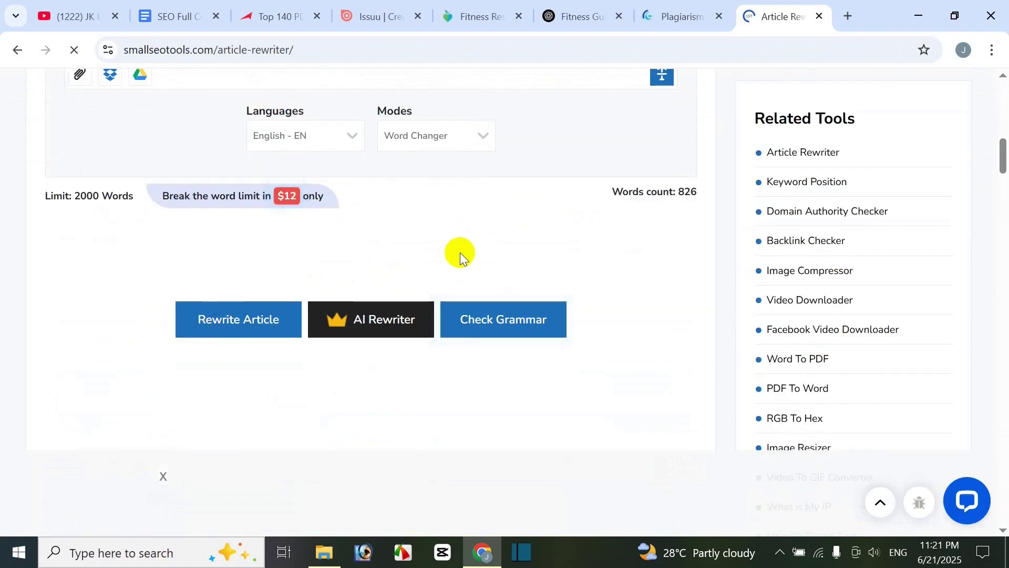
{"action": "scroll", "coordinate": [463, 252], "scroll_direction": "up", "scroll_amount": 7}
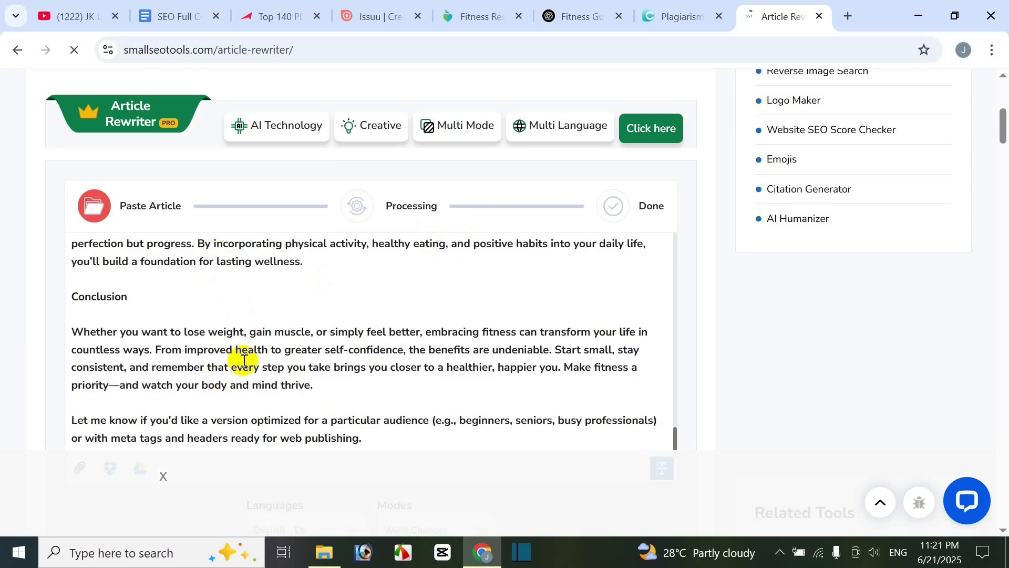
{"action": "scroll", "coordinate": [231, 279], "scroll_direction": "down", "scroll_amount": 2}
{"action": "scroll", "coordinate": [354, 362], "scroll_direction": "down", "scroll_amount": 4}
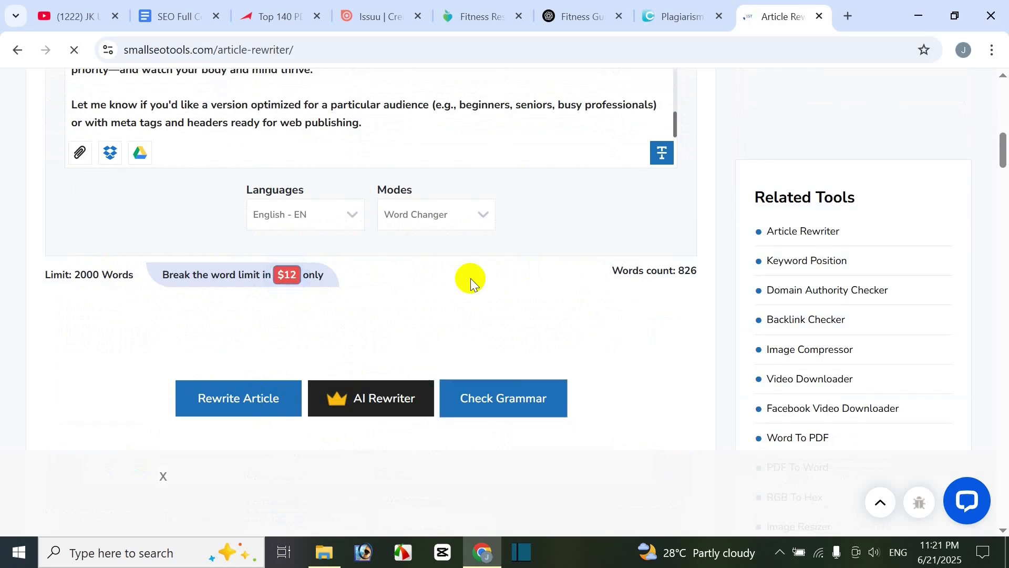
{"action": "scroll", "coordinate": [462, 280], "scroll_direction": "up", "scroll_amount": 3}
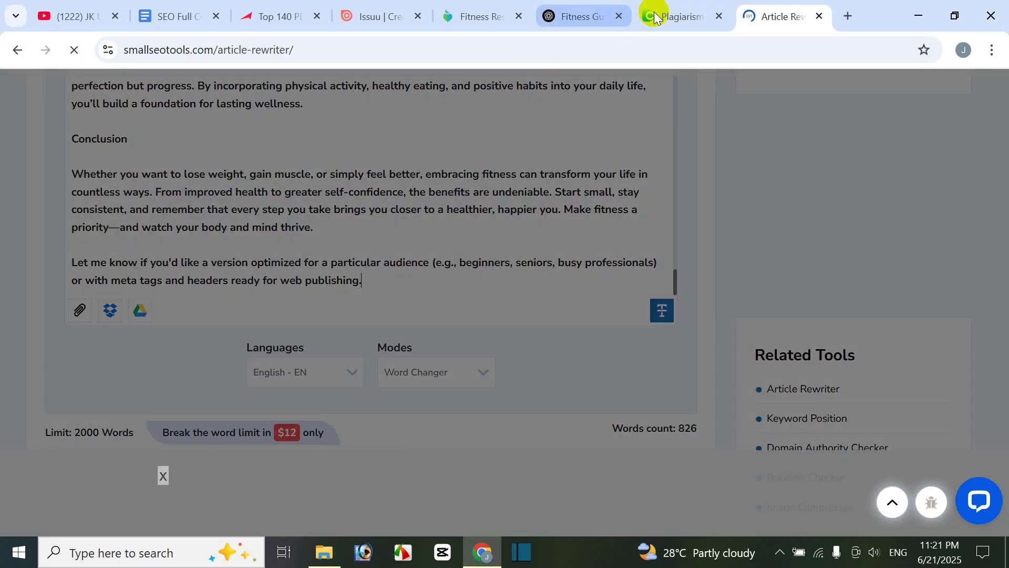
- Dismiss the Grammarly pop-ups covering the plagiarism checker and the Article Rewriter
{"action": "left_click", "coordinate": [655, 18]}
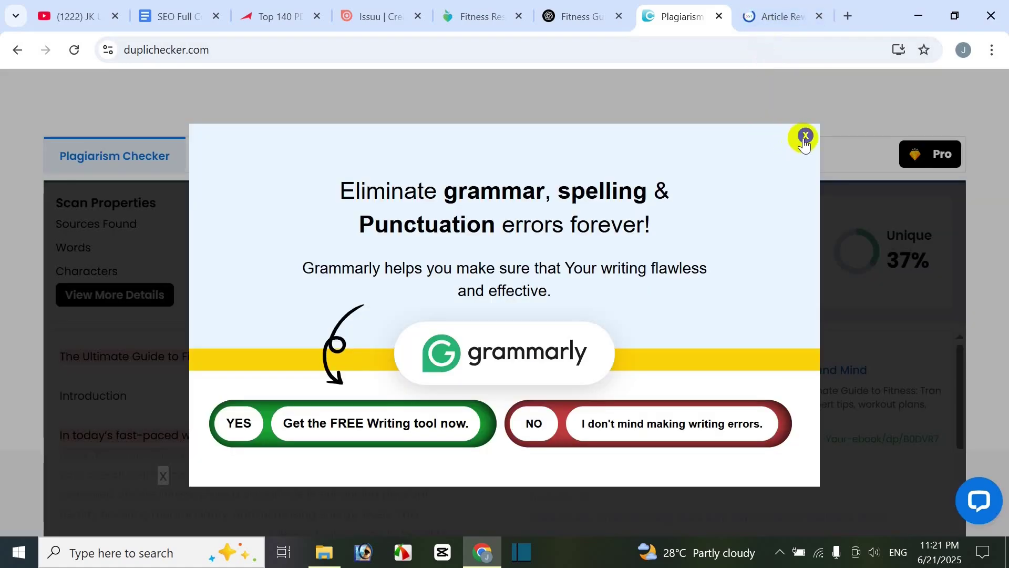
{"action": "left_click", "coordinate": [804, 138]}
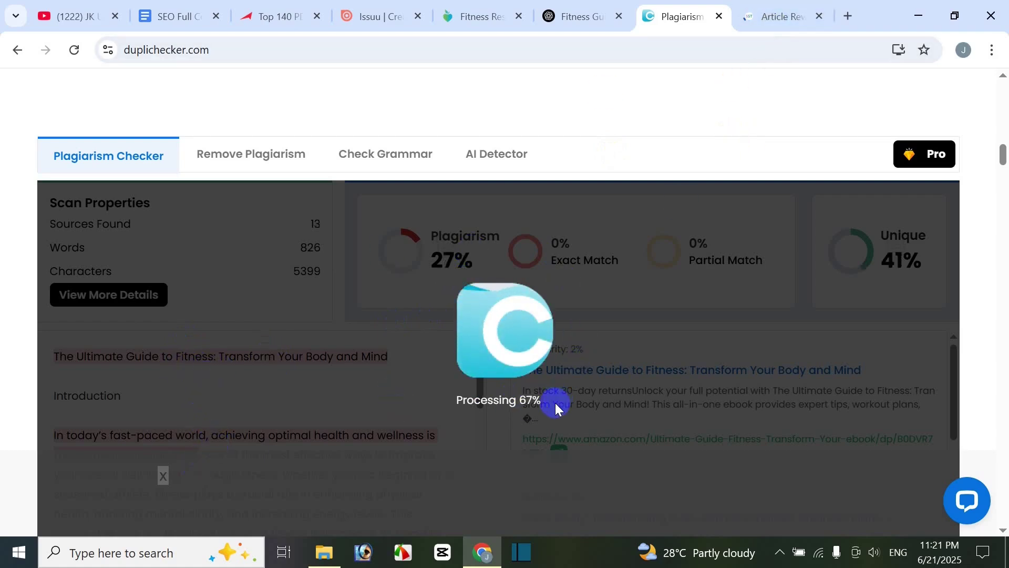
{"action": "left_click", "coordinate": [773, 15]}
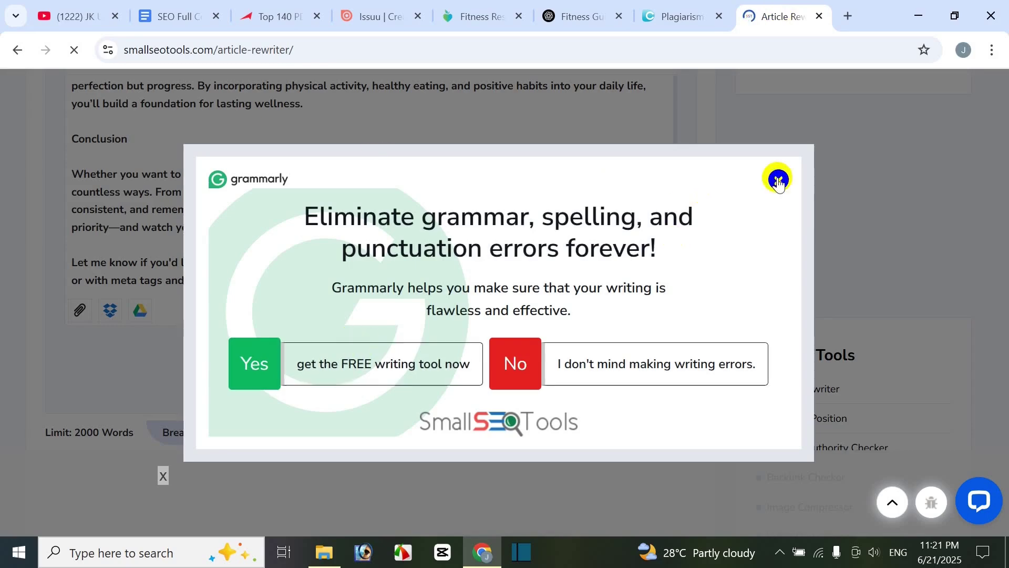
{"action": "left_click", "coordinate": [95, 298]}
{"action": "scroll", "coordinate": [264, 174], "scroll_direction": "up", "scroll_amount": 3}
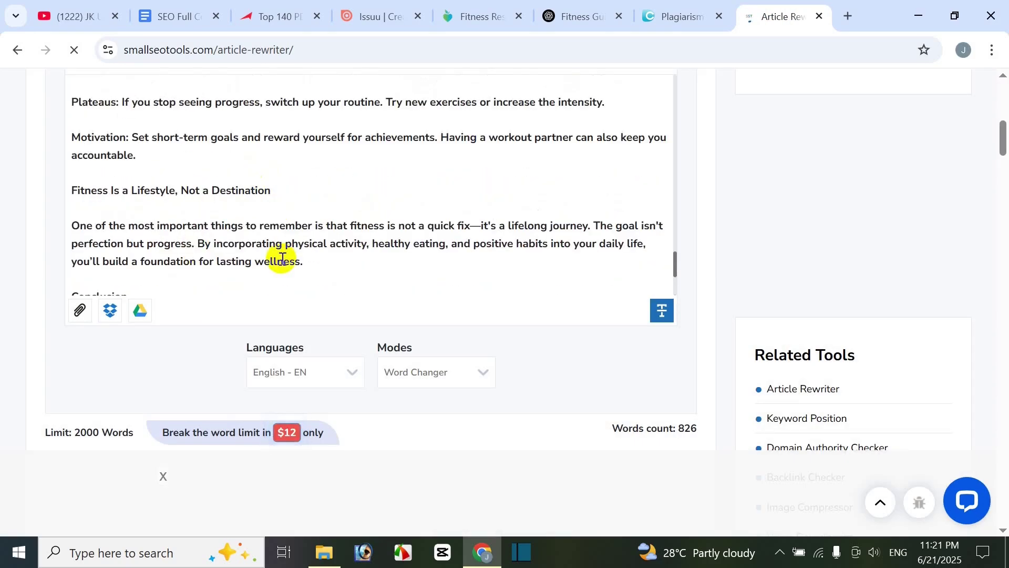
- Monitor the plagiarism scan's progress while going over the Article Rewriter's pasted text and rewrite controls
{"action": "left_click", "coordinate": [686, 17]}
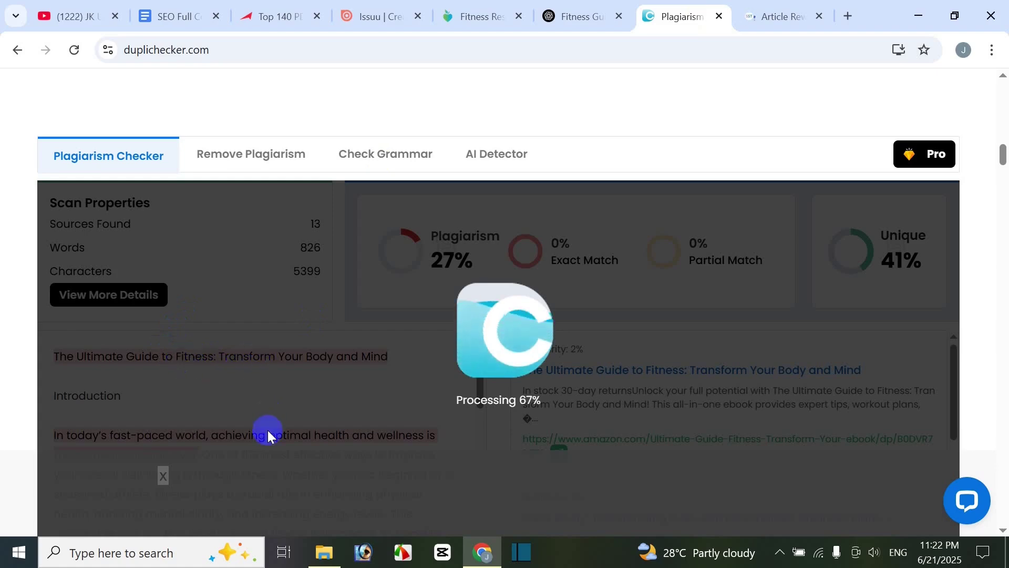
{"action": "left_click", "coordinate": [772, 16]}
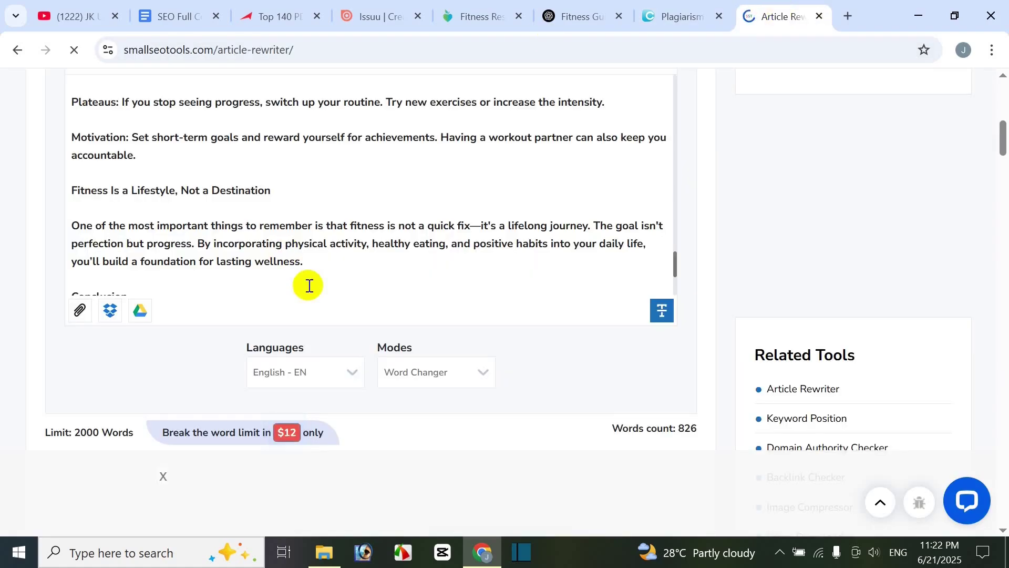
{"action": "scroll", "coordinate": [324, 227], "scroll_direction": "up", "scroll_amount": 3}
{"action": "scroll", "coordinate": [332, 368], "scroll_direction": "down", "scroll_amount": 3}
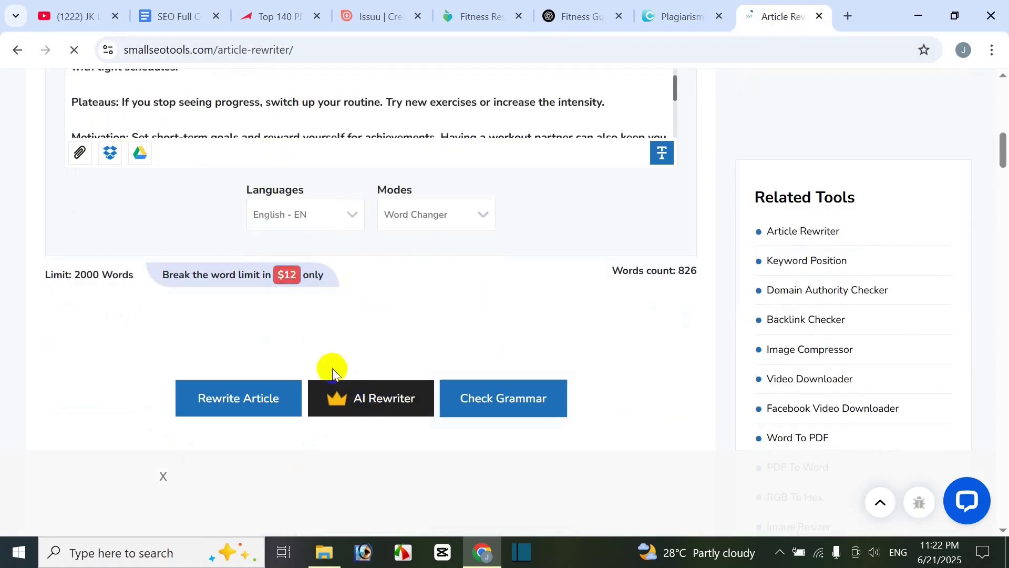
{"action": "left_click", "coordinate": [701, 19]}
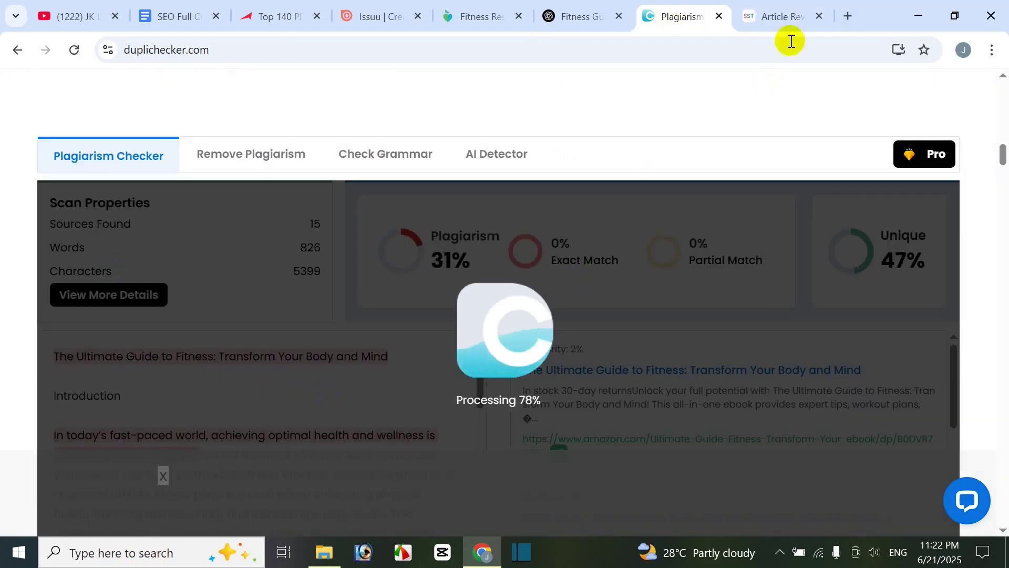
{"action": "left_click", "coordinate": [783, 17]}
{"action": "scroll", "coordinate": [368, 310], "scroll_direction": "up", "scroll_amount": 3}
{"action": "scroll", "coordinate": [316, 336], "scroll_direction": "down", "scroll_amount": 5}
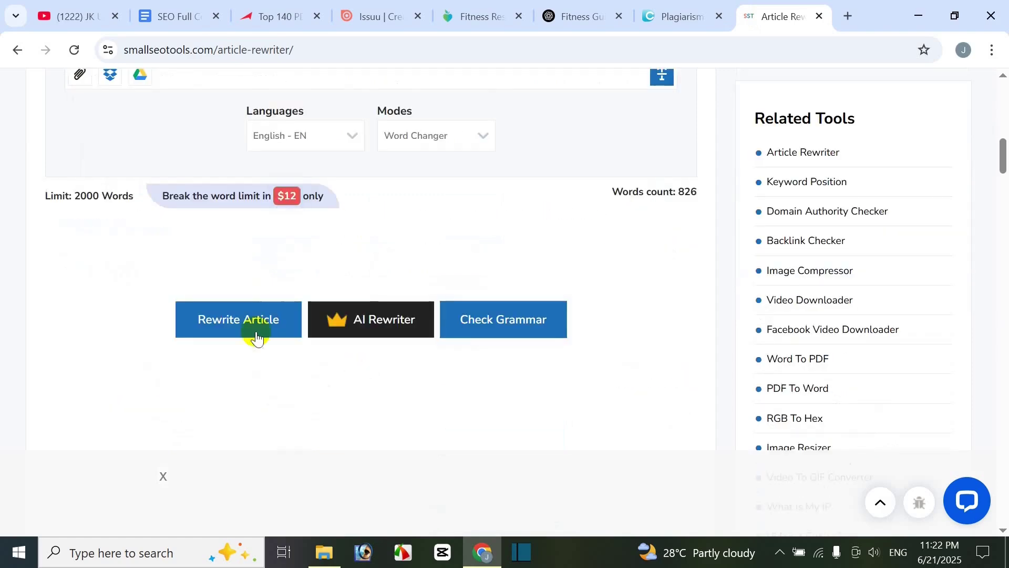
{"action": "left_click", "coordinate": [664, 23]}
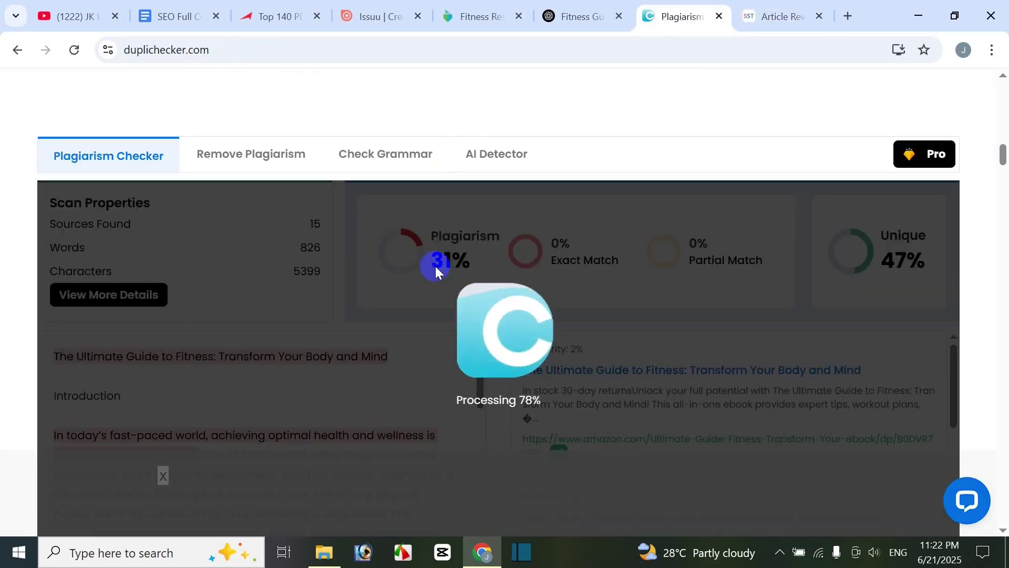
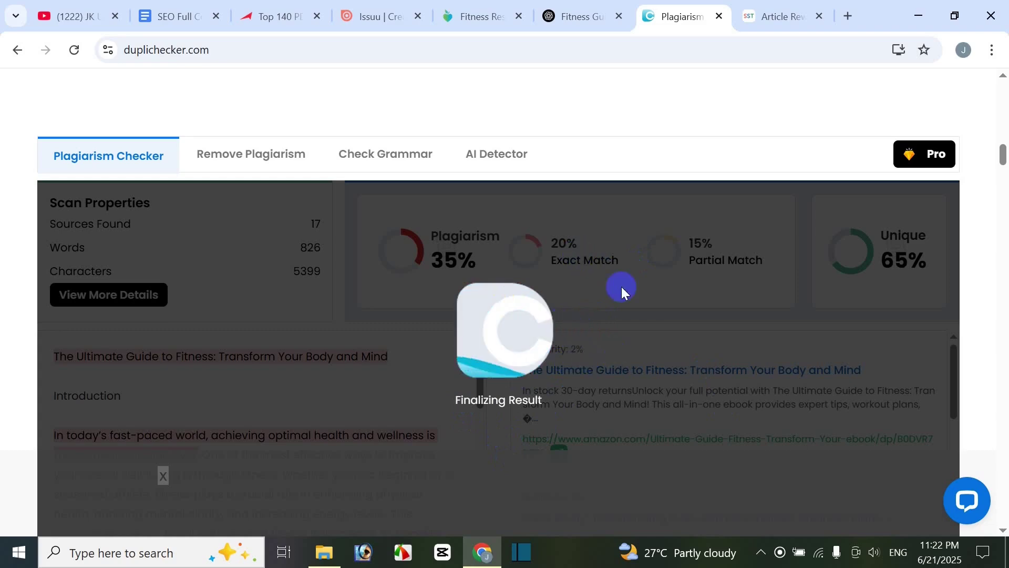
- Examine the plagiarism report and highlight the flagged sentence starting "In today's fast-paced world" to see its matching source
{"action": "scroll", "coordinate": [638, 271], "scroll_direction": "down", "scroll_amount": 2}
{"action": "scroll", "coordinate": [638, 270], "scroll_direction": "up", "scroll_amount": 1}
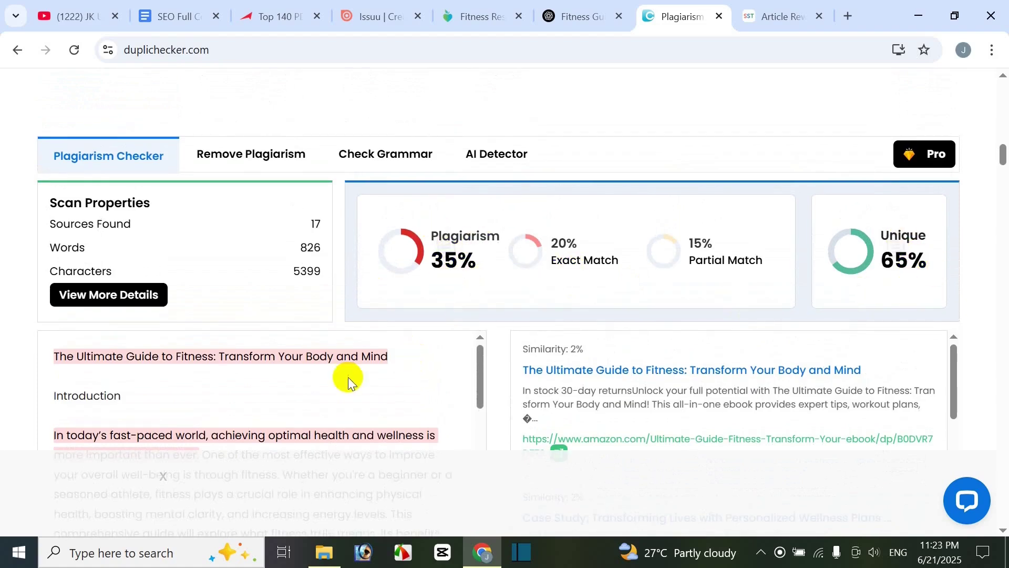
{"action": "left_click_drag", "start_coordinate": [481, 363], "coordinate": [480, 378]}
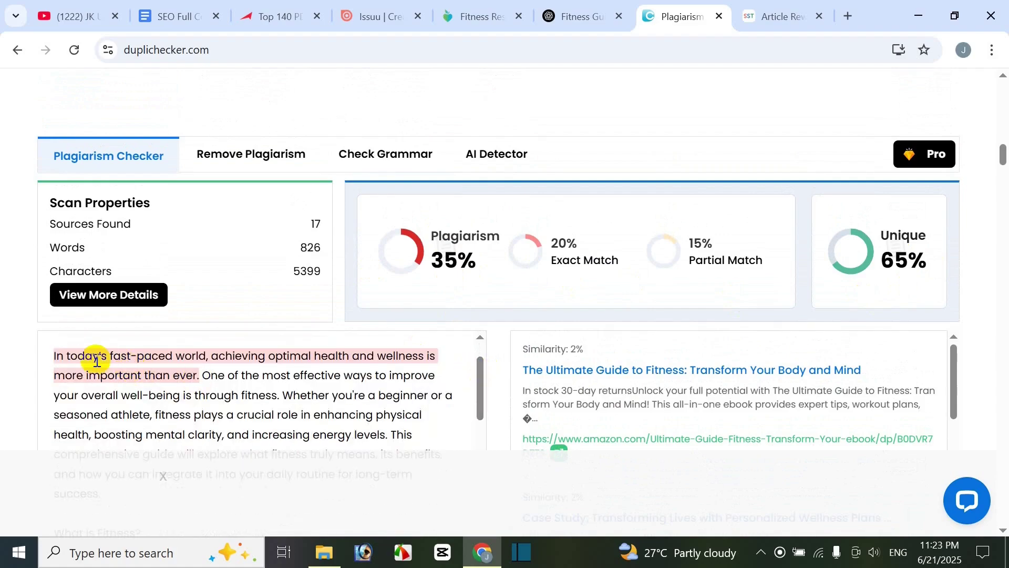
{"action": "left_click_drag", "start_coordinate": [55, 356], "coordinate": [185, 375]}
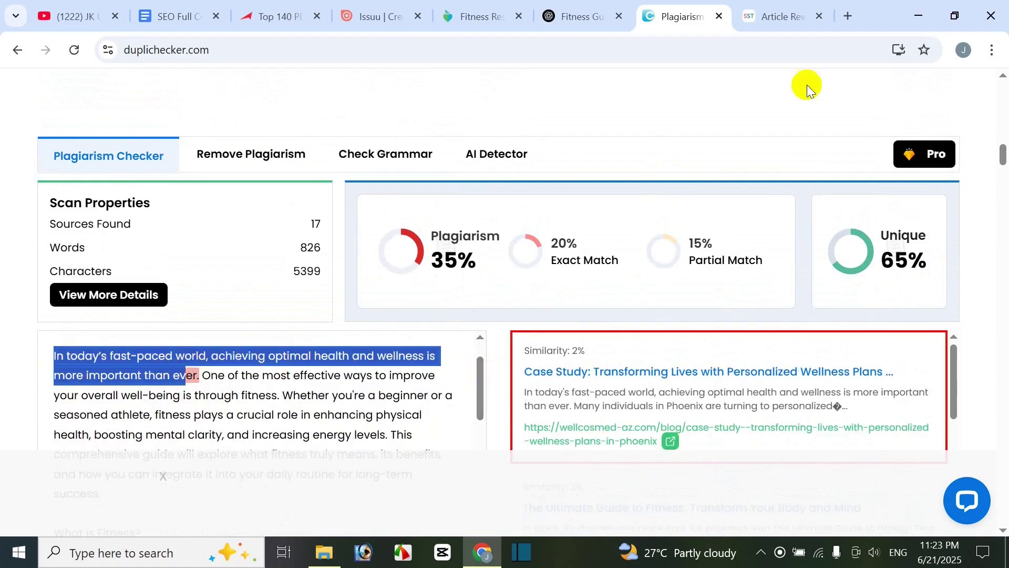
- Try to rewrite the pasted fitness article with the Article Rewriter
{"action": "left_click", "coordinate": [783, 22]}
{"action": "scroll", "coordinate": [284, 252], "scroll_direction": "up", "scroll_amount": 4}
{"action": "scroll", "coordinate": [288, 480], "scroll_direction": "down", "scroll_amount": 3}
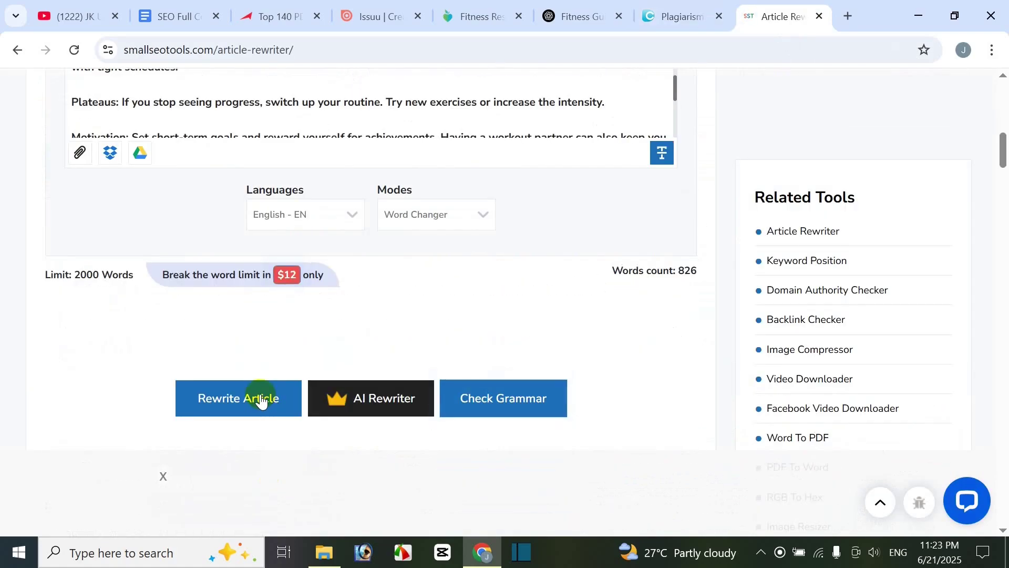
{"action": "left_click", "coordinate": [261, 401]}
- Look through the article text and matched sources in the plagiarism report again
{"action": "left_click", "coordinate": [670, 13]}
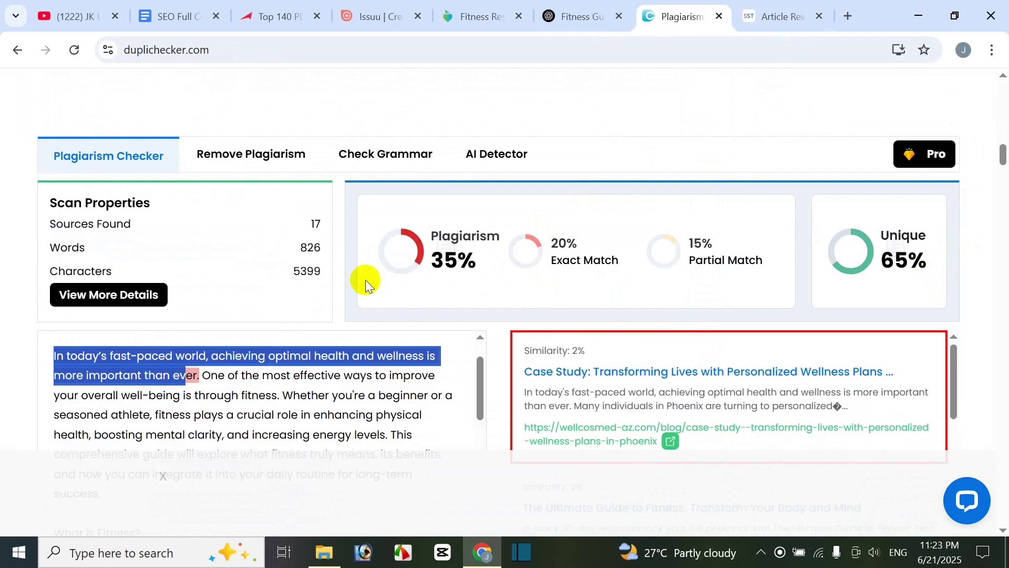
{"action": "scroll", "coordinate": [347, 278], "scroll_direction": "down", "scroll_amount": 3}
{"action": "scroll", "coordinate": [353, 292], "scroll_direction": "down", "scroll_amount": 2}
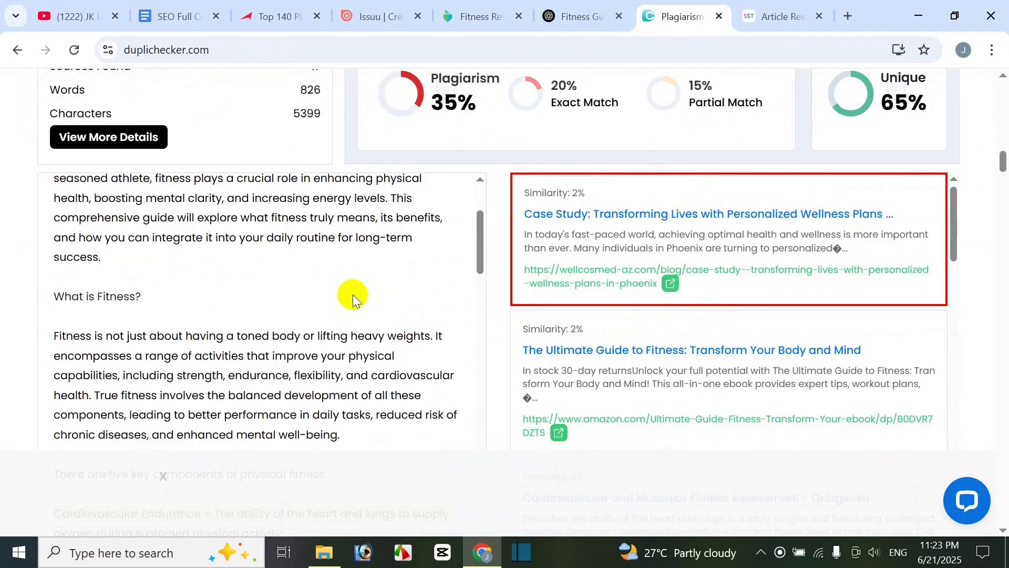
{"action": "scroll", "coordinate": [353, 293], "scroll_direction": "up", "scroll_amount": 3}
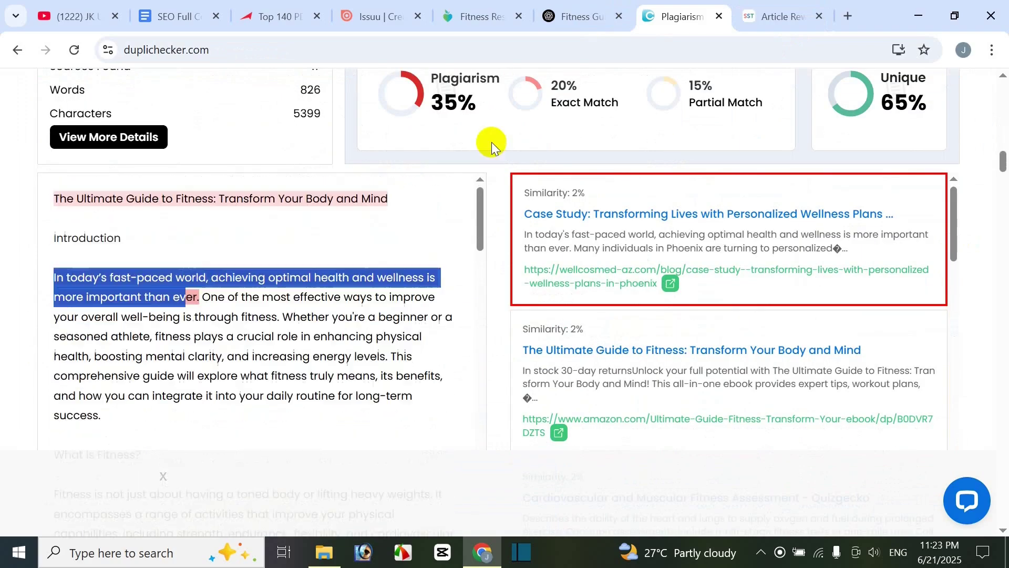
- Close the Article Rewriter and plagiarism checker pages
{"action": "left_click", "coordinate": [776, 15]}
{"action": "left_click", "coordinate": [819, 16]}
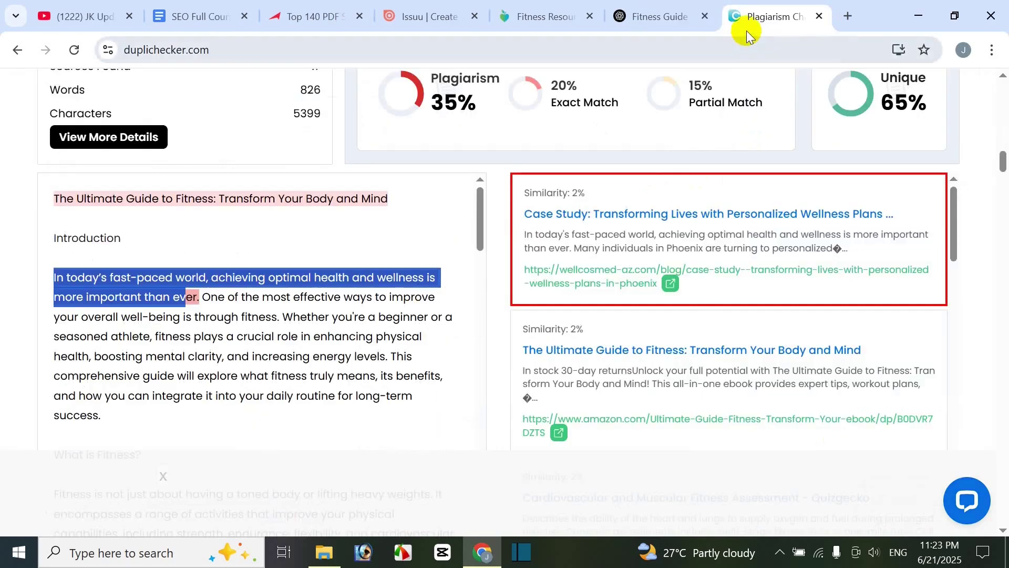
{"action": "left_click", "coordinate": [819, 16]}
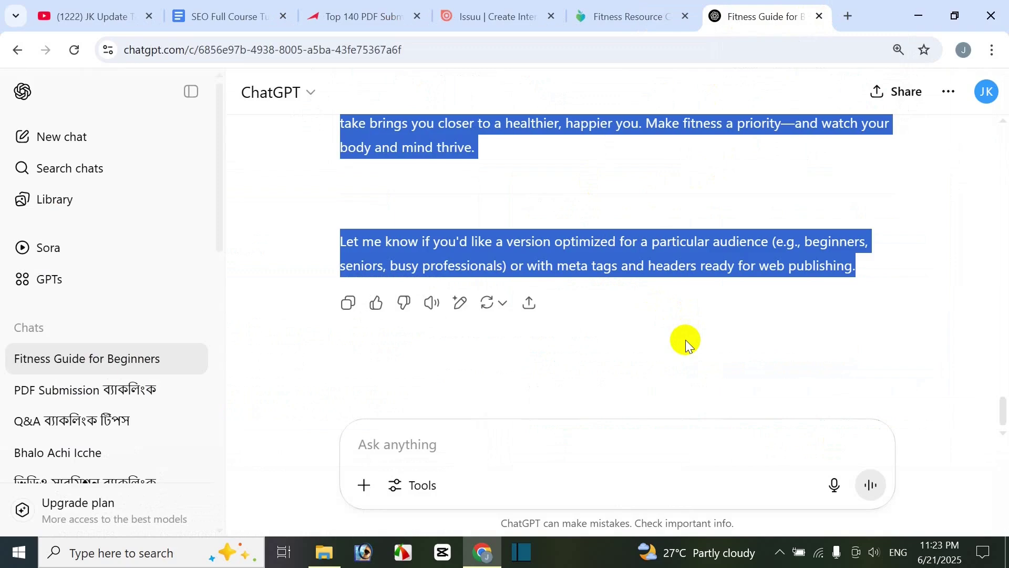
- Review the prepared article "The Ultimate Guide to Fitness" in the Class-84 document, including its highlighted headings, linked heading and images
{"action": "left_click", "coordinate": [242, 15]}
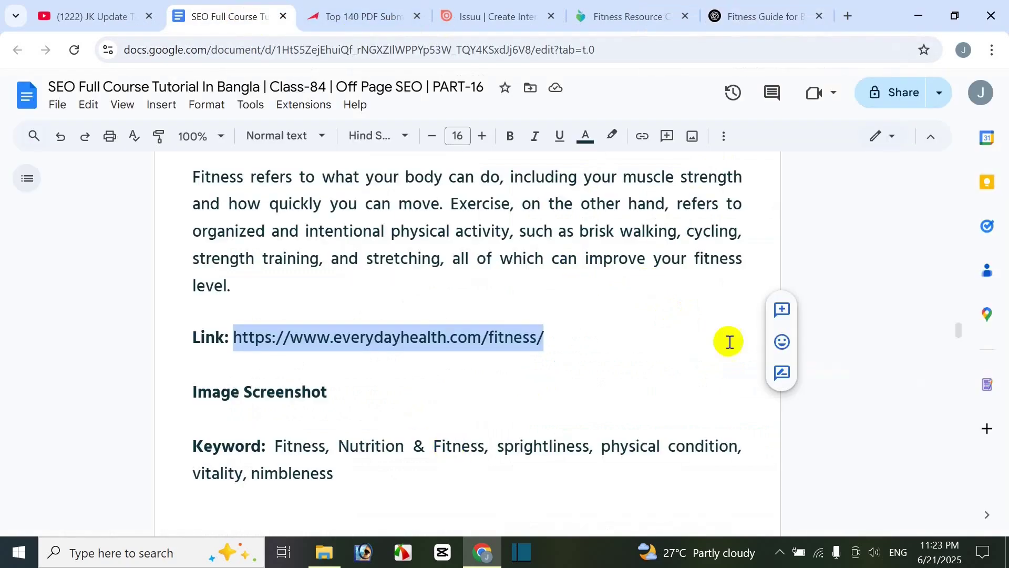
{"action": "scroll", "coordinate": [696, 379], "scroll_direction": "down", "scroll_amount": 10}
{"action": "scroll", "coordinate": [696, 379], "scroll_direction": "up", "scroll_amount": 3}
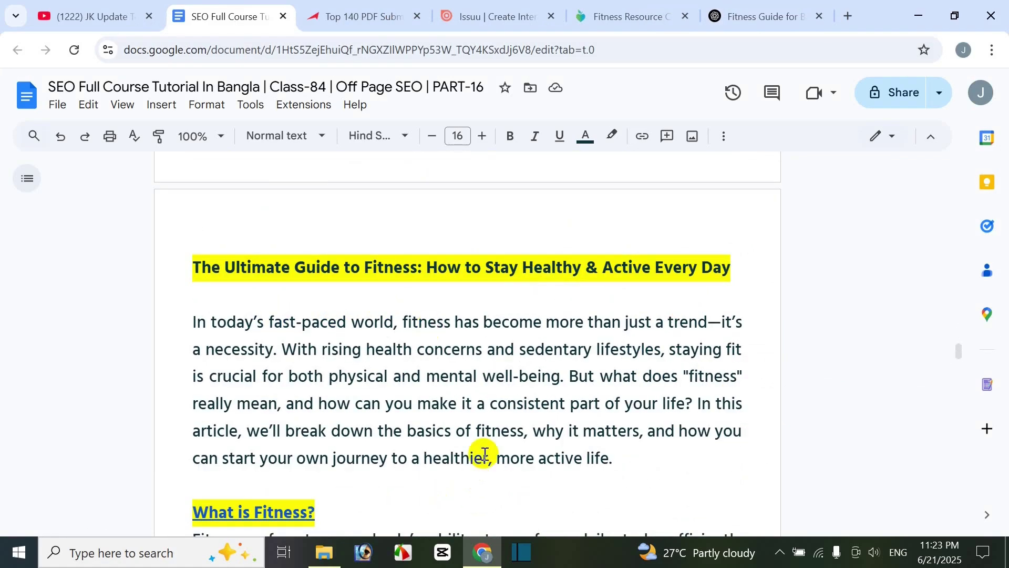
{"action": "scroll", "coordinate": [577, 330], "scroll_direction": "down", "scroll_amount": 2}
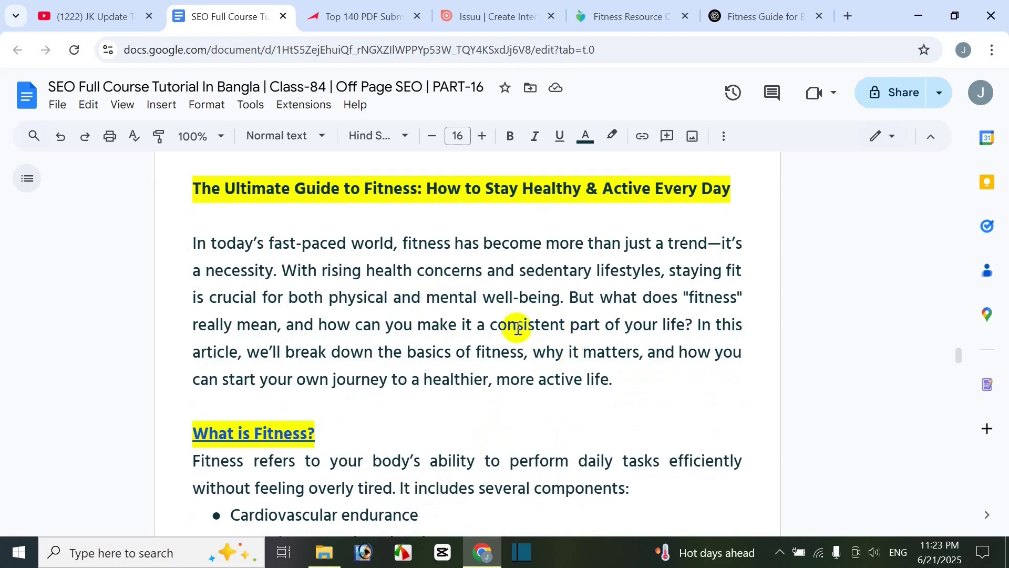
{"action": "scroll", "coordinate": [252, 244], "scroll_direction": "down", "scroll_amount": 5}
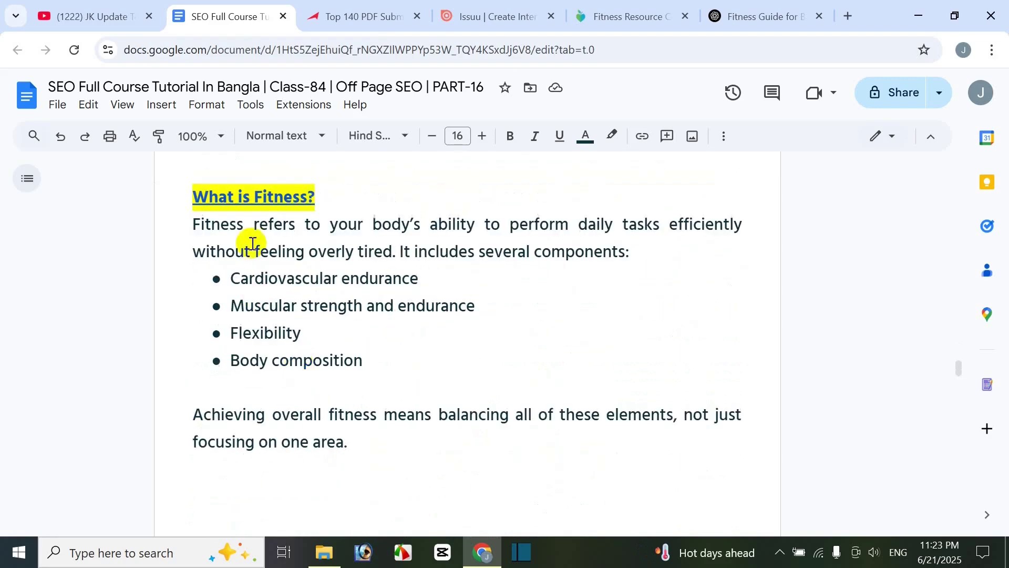
{"action": "scroll", "coordinate": [384, 363], "scroll_direction": "down", "scroll_amount": 8}
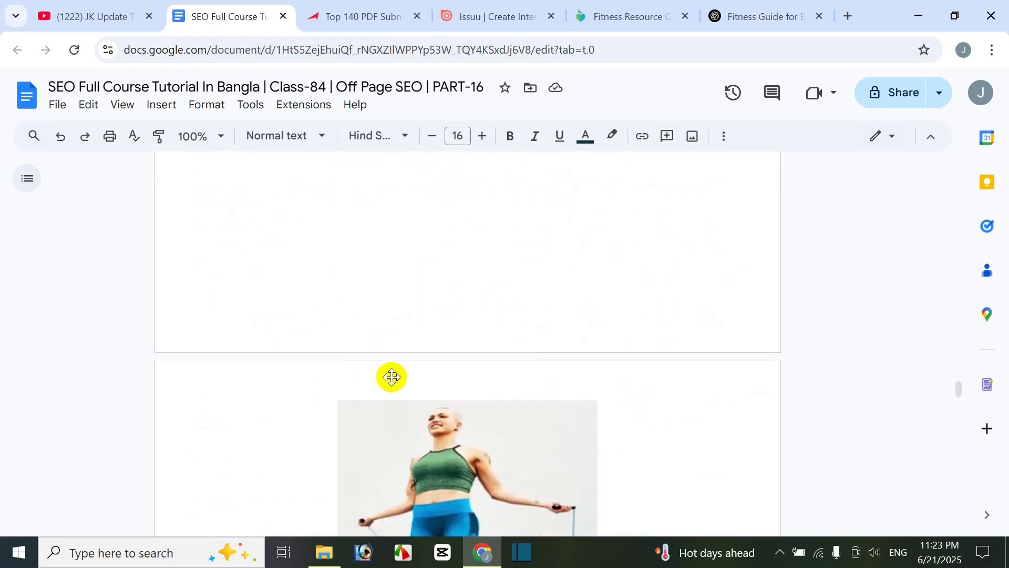
{"action": "scroll", "coordinate": [433, 321], "scroll_direction": "down", "scroll_amount": 4}
{"action": "scroll", "coordinate": [433, 321], "scroll_direction": "down", "scroll_amount": 15}
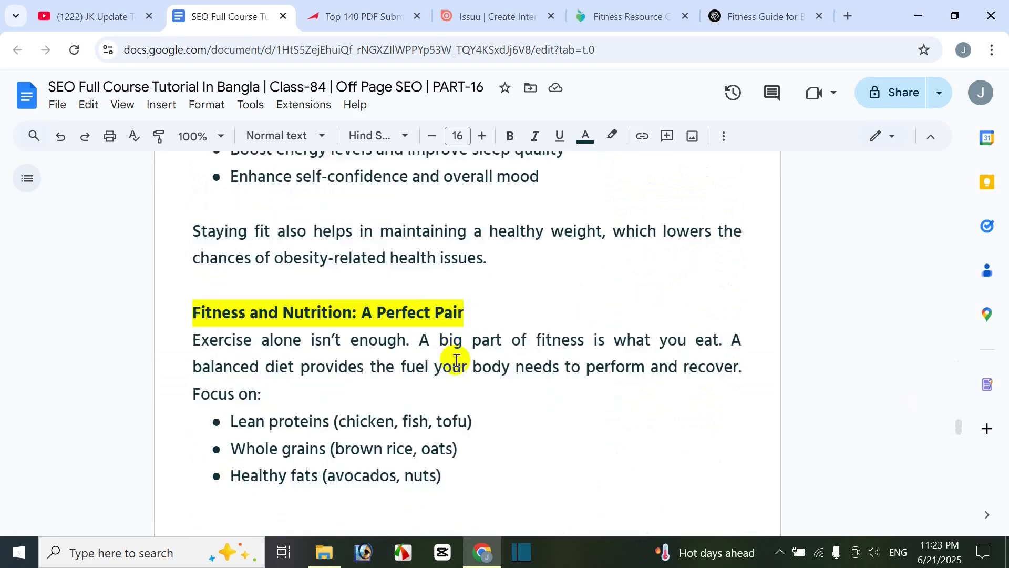
{"action": "scroll", "coordinate": [401, 360], "scroll_direction": "down", "scroll_amount": 4}
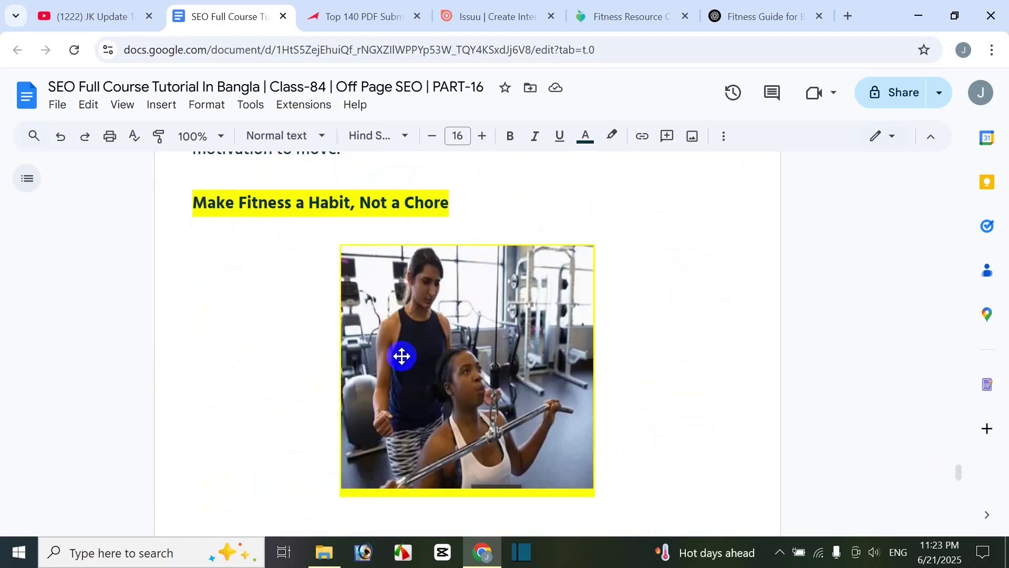
{"action": "scroll", "coordinate": [425, 357], "scroll_direction": "up", "scroll_amount": 18}
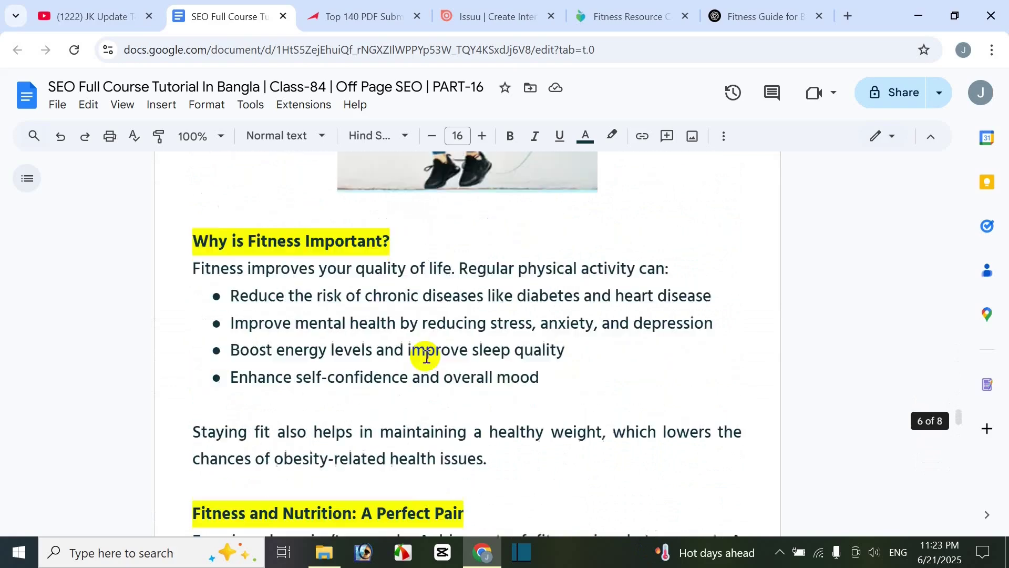
{"action": "scroll", "coordinate": [452, 355], "scroll_direction": "up", "scroll_amount": 12}
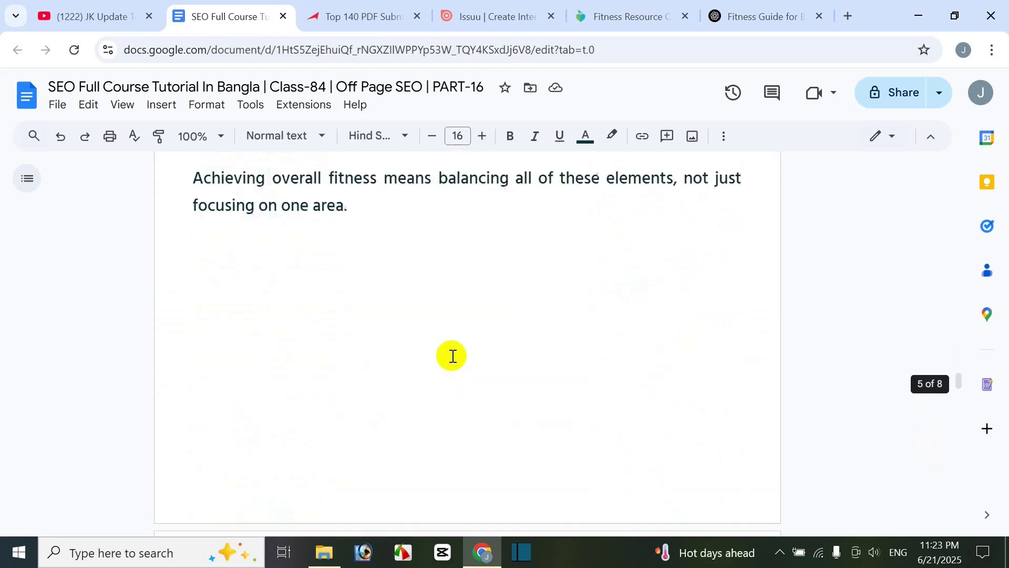
{"action": "scroll", "coordinate": [452, 356], "scroll_direction": "up", "scroll_amount": 3}
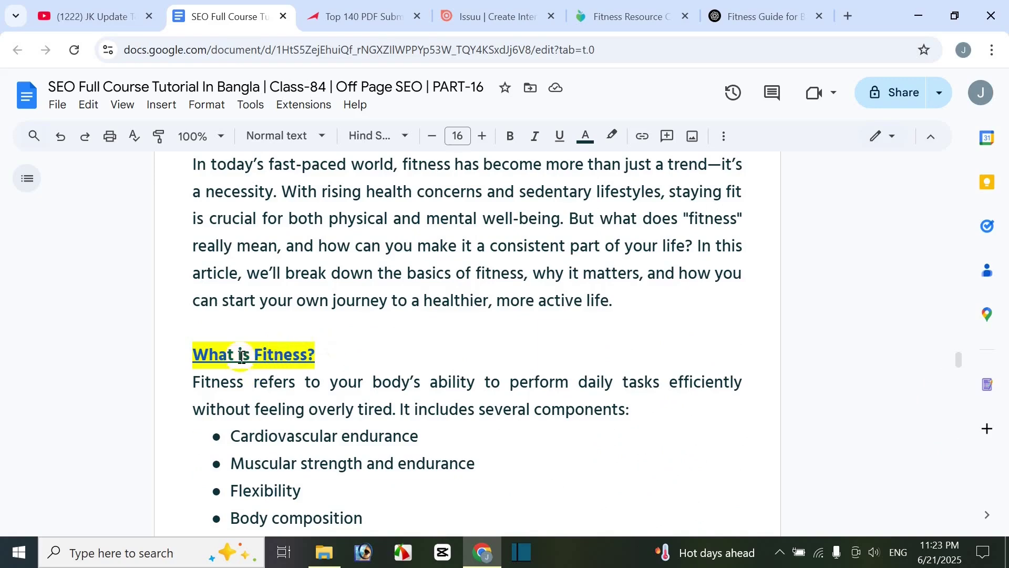
- Check the Everyday Health fitness page and the link on the "What is Fitness?" heading in the Class-84 document
{"action": "left_click", "coordinate": [600, 16]}
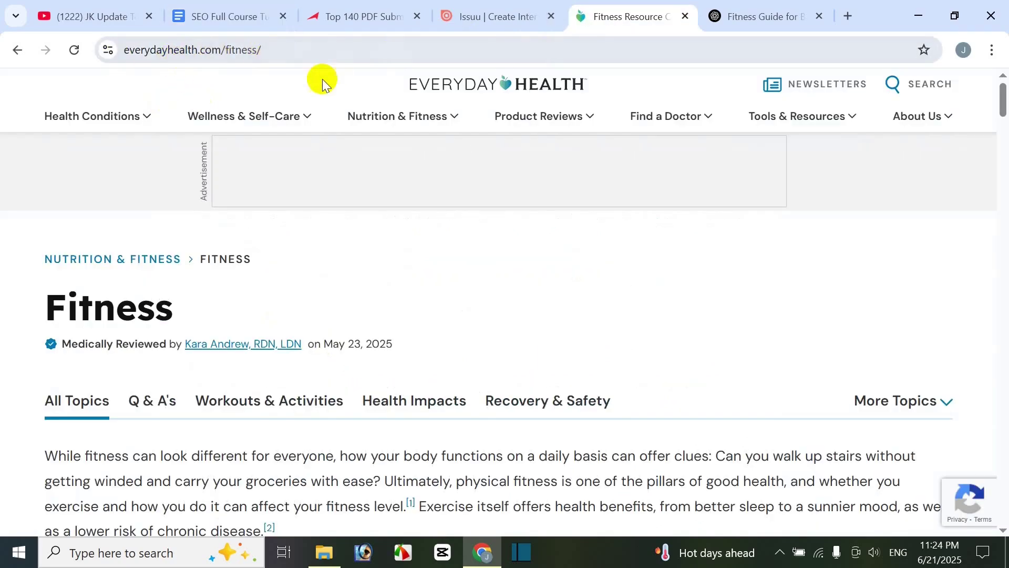
{"action": "left_click", "coordinate": [225, 21]}
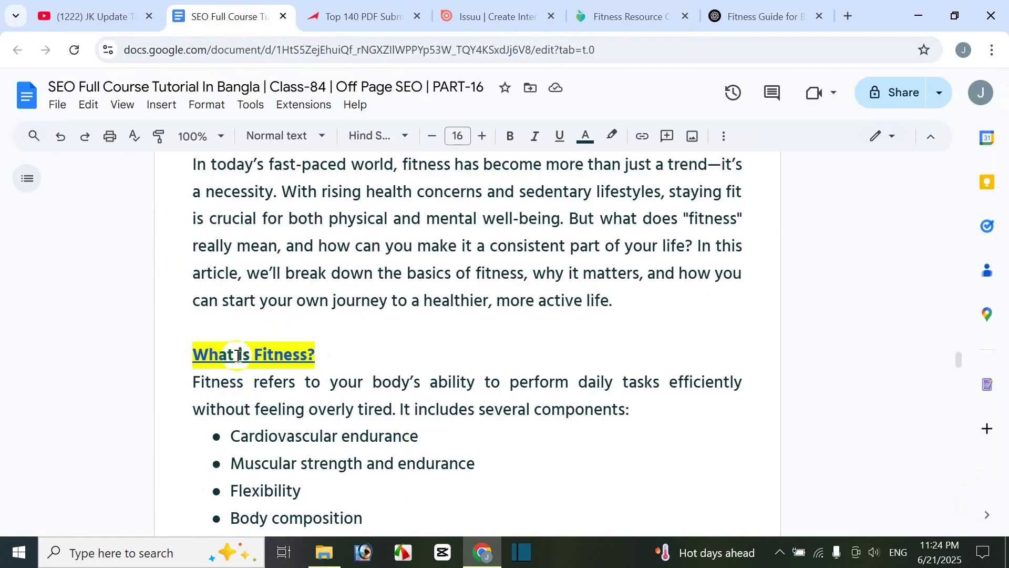
{"action": "left_click", "coordinate": [238, 356]}
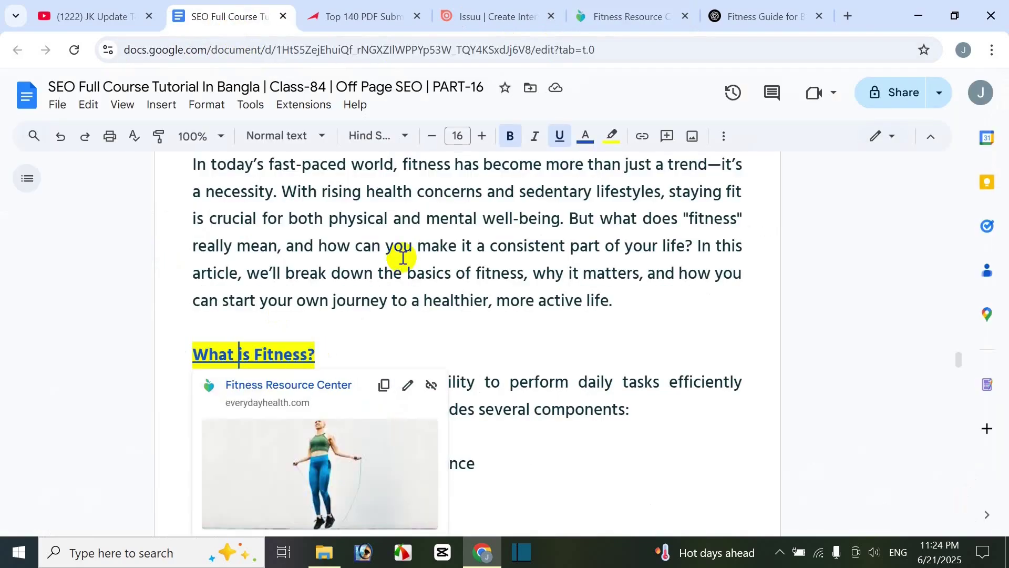
{"action": "left_click", "coordinate": [420, 247]}
- Check the link attached to the rope-skipping image above "Why is Fitness Important?" in the article
{"action": "scroll", "coordinate": [559, 413], "scroll_direction": "down", "scroll_amount": 15}
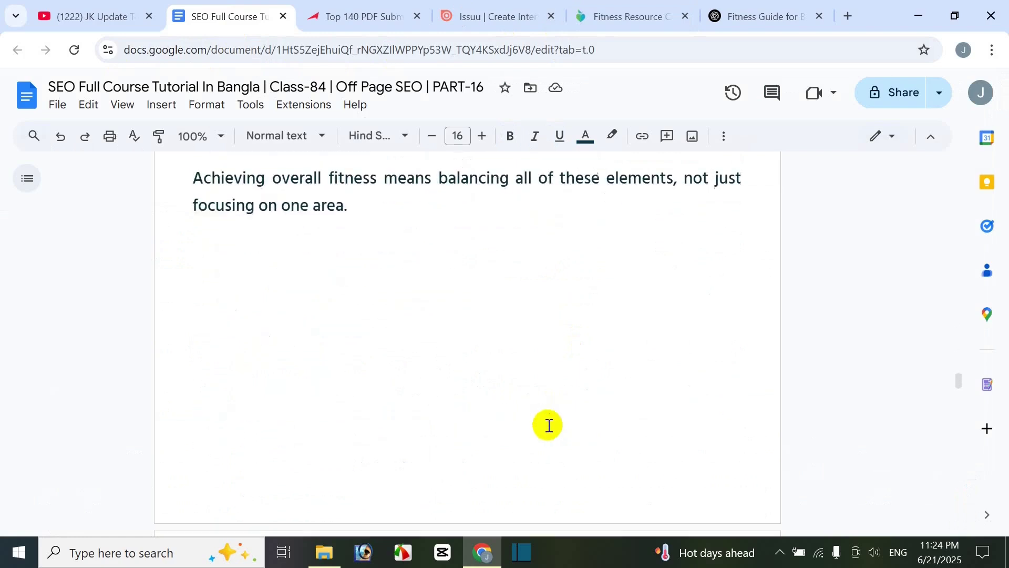
{"action": "scroll", "coordinate": [546, 429], "scroll_direction": "down", "scroll_amount": 3}
{"action": "left_click", "coordinate": [482, 326]}
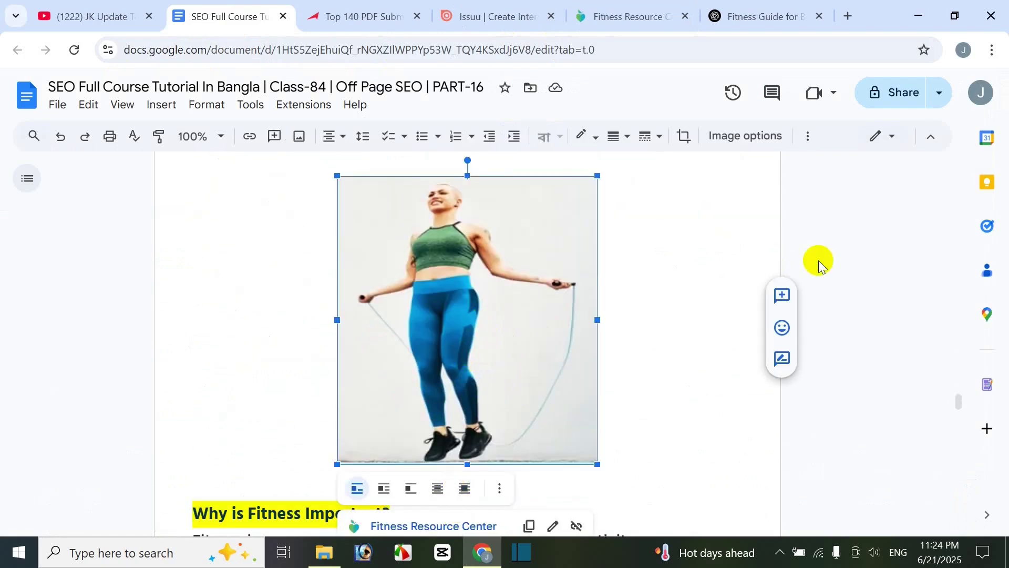
{"action": "left_click", "coordinate": [830, 292]}
{"action": "scroll", "coordinate": [831, 292], "scroll_direction": "up", "scroll_amount": 5}
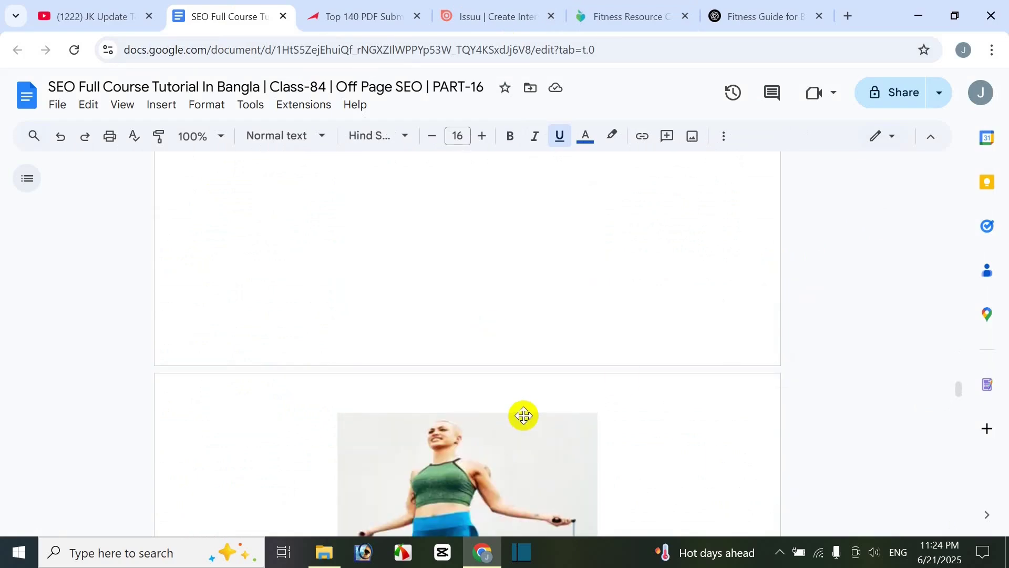
{"action": "scroll", "coordinate": [691, 334], "scroll_direction": "down", "scroll_amount": 3}
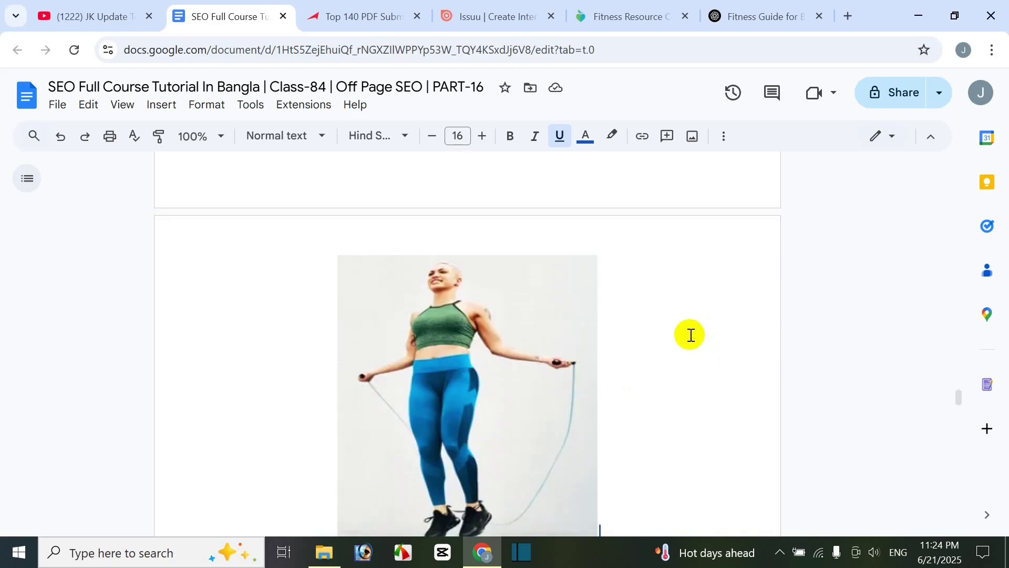
- Select and copy the whole article, from the title "The Ultimate Guide to Fitness" through its closing paragraph
{"action": "scroll", "coordinate": [617, 307], "scroll_direction": "up", "scroll_amount": 10}
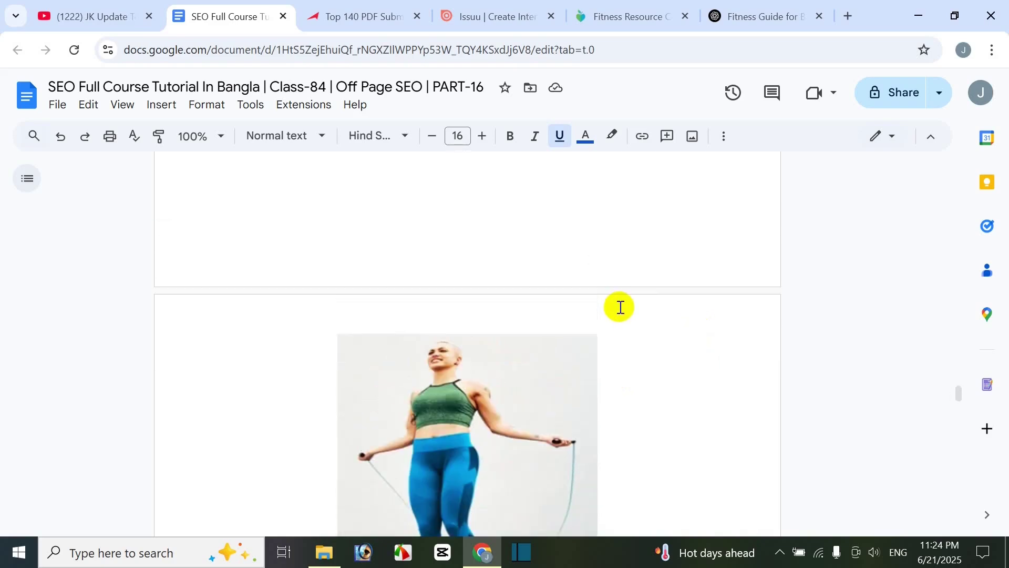
{"action": "scroll", "coordinate": [619, 304], "scroll_direction": "up", "scroll_amount": 4}
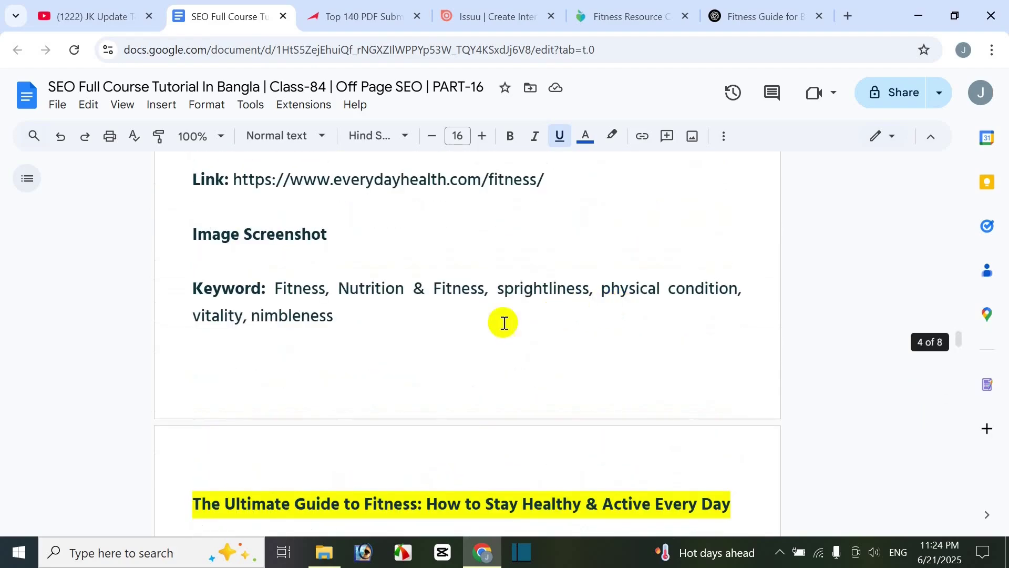
{"action": "scroll", "coordinate": [421, 342], "scroll_direction": "down", "scroll_amount": 3}
{"action": "left_click", "coordinate": [197, 345]}
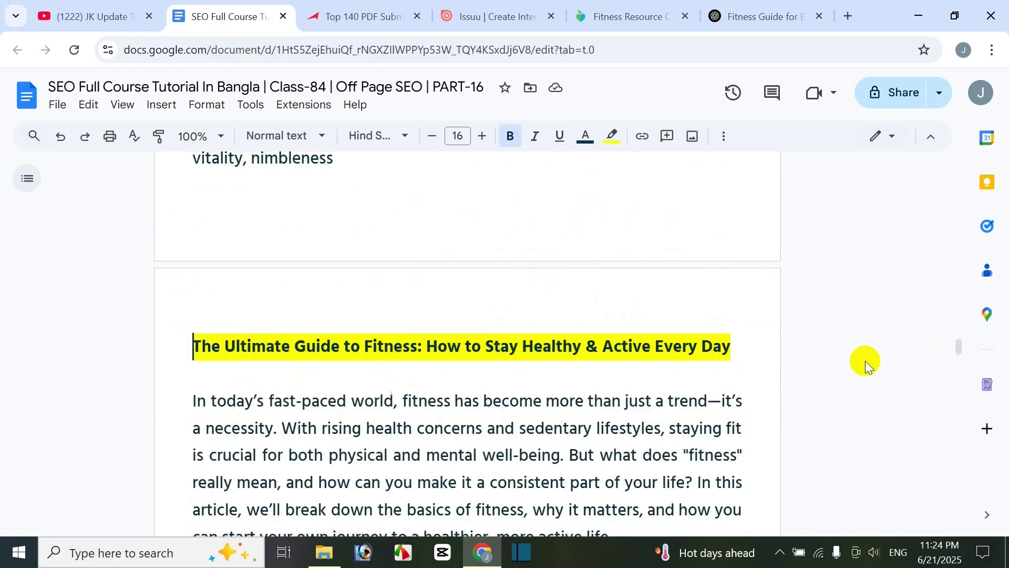
{"action": "key", "text": "ctrl+shift+Down"}
{"action": "key", "text": "ctrl+shift+Down"}
{"action": "key", "text": "ctrl+shift+Down"}
{"action": "key", "text": "ctrl+shift+Down"}
{"action": "key", "text": "ctrl+shift+Down"}
{"action": "key", "text": "ctrl+shift+Down"}
{"action": "key", "text": "ctrl+shift+Down"}
{"action": "key", "text": "ctrl+shift+Down"}
{"action": "key", "text": "ctrl+shift+Down"}
{"action": "key", "text": "ctrl+shift+Down"}
{"action": "key", "text": "ctrl+shift+Down"}
{"action": "key", "text": "ctrl+shift+Down"}
{"action": "key", "text": "ctrl+shift+Down"}
{"action": "key", "text": "ctrl+shift+Down"}
{"action": "key", "text": "ctrl+shift+Down"}
{"action": "key", "text": "ctrl+shift+Down"}
{"action": "key", "text": "ctrl+shift+Down"}
{"action": "key", "text": "ctrl+shift+Down"}
{"action": "key", "text": "ctrl+shift+Down"}
{"action": "key", "text": "ctrl+shift+Down"}
{"action": "key", "text": "ctrl+shift+Down"}
{"action": "key", "text": "ctrl+shift+Down"}
{"action": "key", "text": "ctrl+shift+Down"}
{"action": "key", "text": "ctrl+shift+Down"}
{"action": "key", "text": "ctrl+shift+Down"}
{"action": "key", "text": "ctrl+shift+Down"}
{"action": "key", "text": "ctrl+shift+Down"}
{"action": "key", "text": "ctrl+shift+Down"}
{"action": "key", "text": "ctrl+shift+Down"}
{"action": "key", "text": "ctrl+shift+Down"}
{"action": "key", "text": "ctrl+shift+Down"}
{"action": "key", "text": "ctrl+shift+Down"}
{"action": "key", "text": "ctrl+shift+Down"}
{"action": "key", "text": "ctrl+shift+Down"}
{"action": "key", "text": "ctrl+shift+Down"}
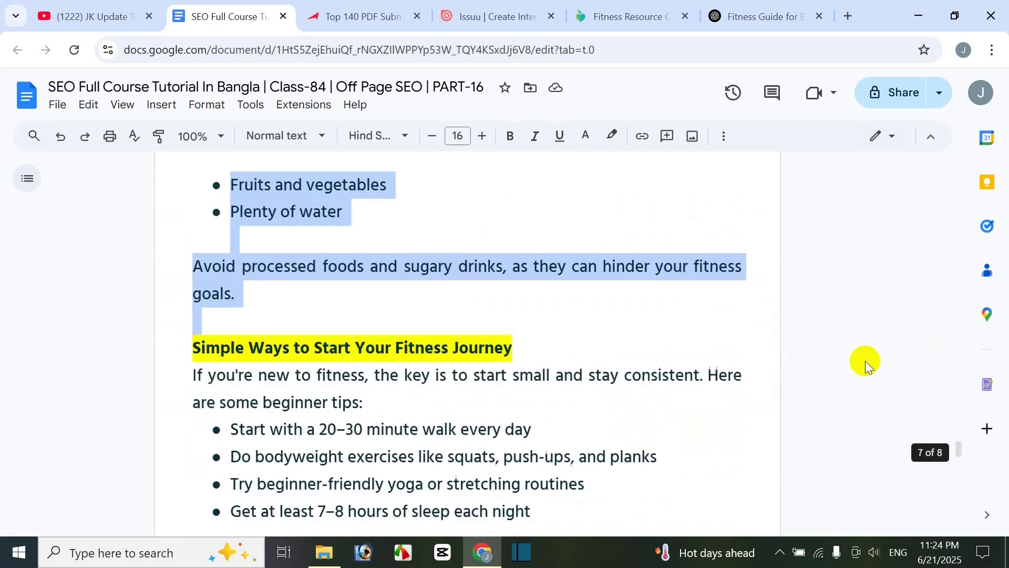
{"action": "key", "text": "ctrl+shift+Down"}
{"action": "key", "text": "ctrl+shift+Down"}
{"action": "key", "text": "ctrl+shift+Down"}
{"action": "key", "text": "ctrl+shift+Down"}
{"action": "key", "text": "ctrl+shift+Down"}
{"action": "key", "text": "ctrl+shift+Down"}
{"action": "key", "text": "ctrl+shift+Down"}
{"action": "key", "text": "ctrl+shift+Down"}
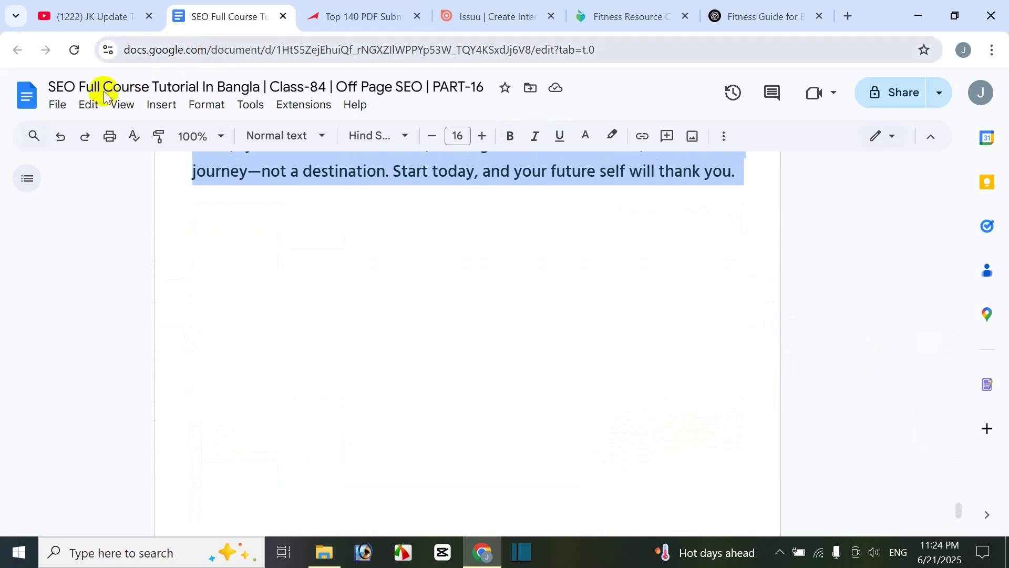
- Create a new blank document and paste the copied fitness article into it
{"action": "left_click", "coordinate": [50, 112]}
{"action": "mouse_move", "coordinate": [102, 132]}
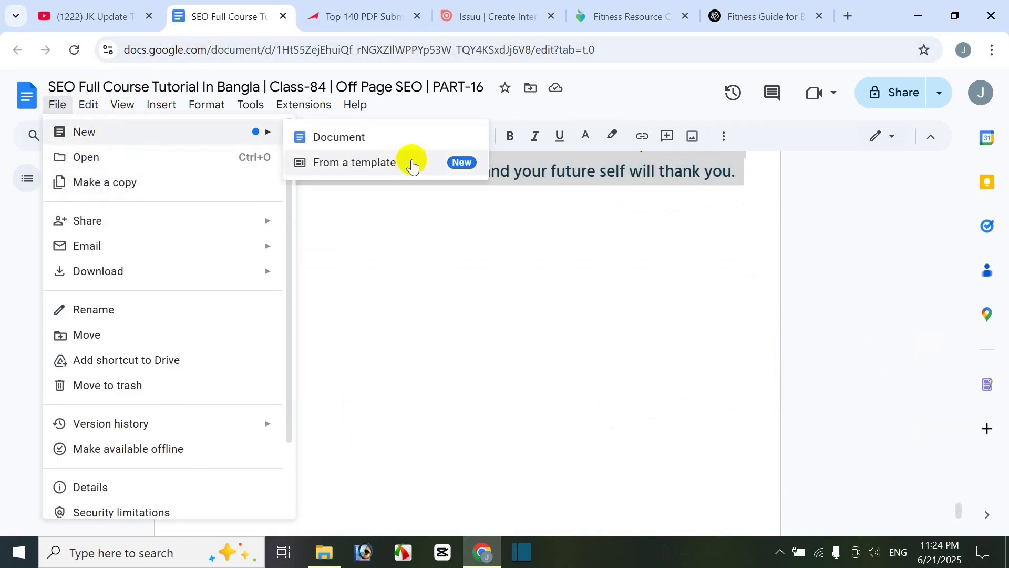
{"action": "left_click", "coordinate": [370, 142]}
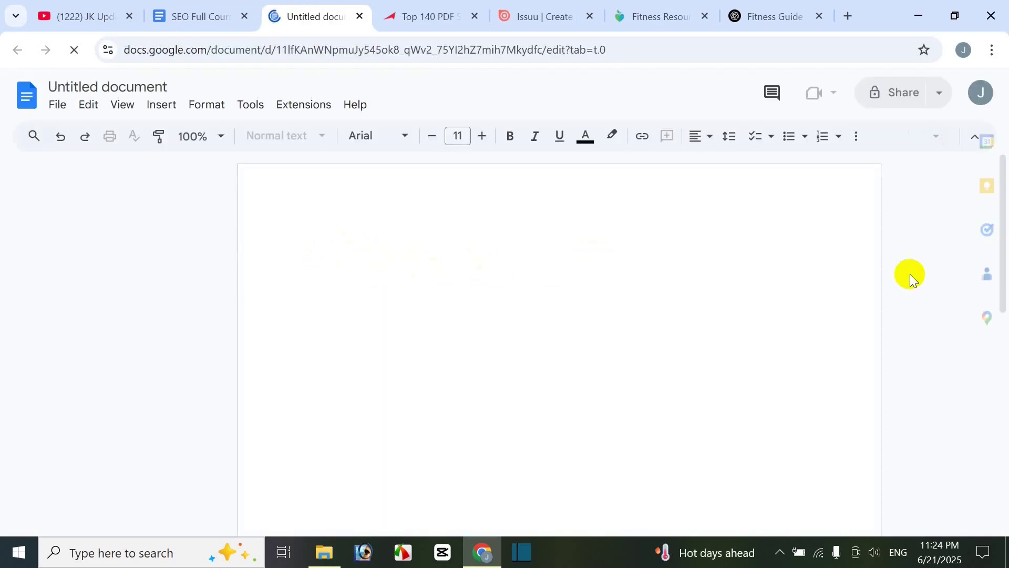
{"action": "key", "text": "ctrl+v"}
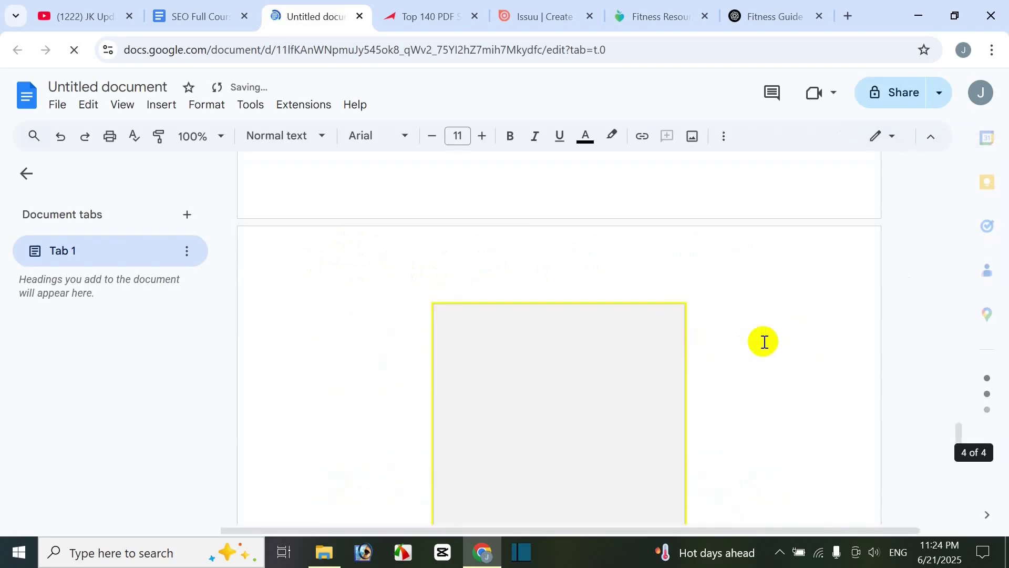
- Look through the pasted article in the new document, including its images and closing paragraph
{"action": "scroll", "coordinate": [758, 342], "scroll_direction": "up", "scroll_amount": 10}
{"action": "scroll", "coordinate": [757, 341], "scroll_direction": "up", "scroll_amount": 15}
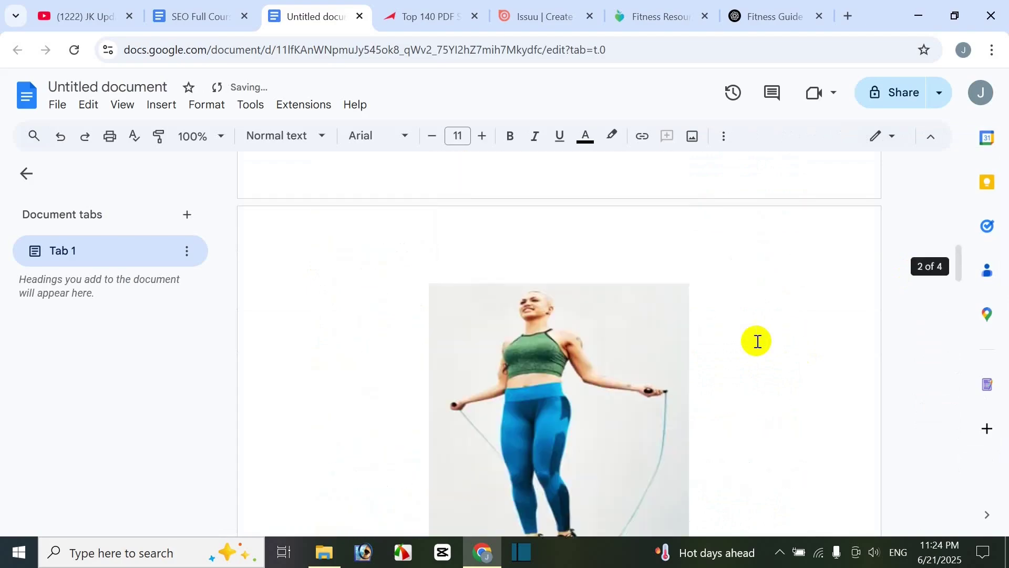
{"action": "scroll", "coordinate": [752, 347], "scroll_direction": "down", "scroll_amount": 3}
{"action": "scroll", "coordinate": [745, 351], "scroll_direction": "down", "scroll_amount": 20}
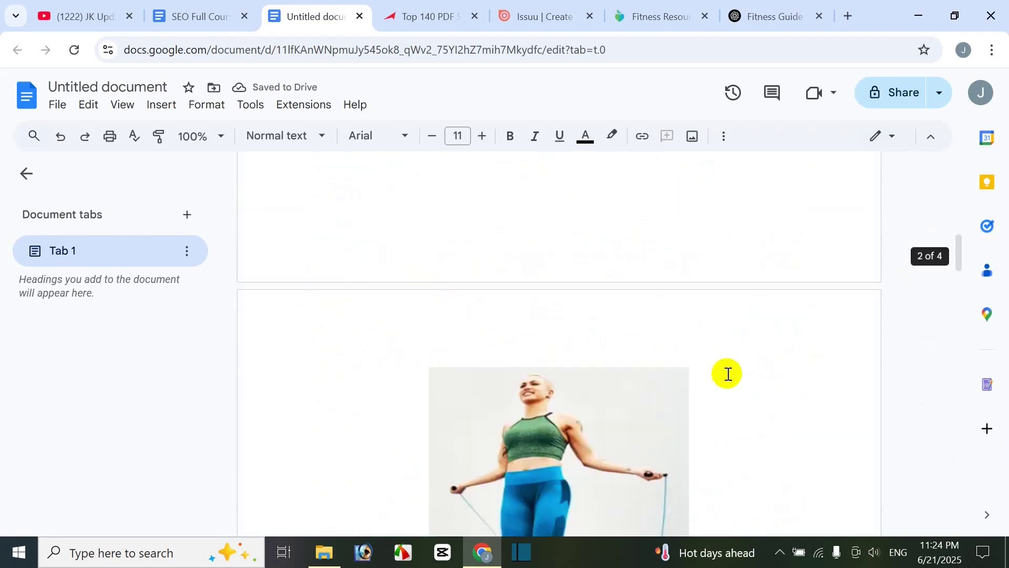
{"action": "scroll", "coordinate": [678, 455], "scroll_direction": "down", "scroll_amount": 2}
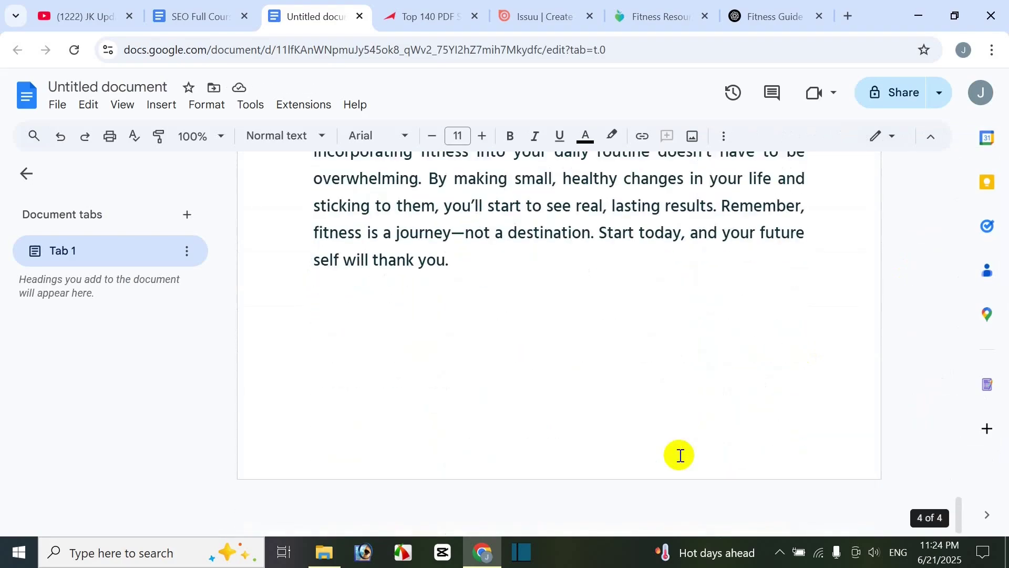
{"action": "scroll", "coordinate": [677, 457], "scroll_direction": "up", "scroll_amount": 10}
{"action": "scroll", "coordinate": [678, 462], "scroll_direction": "up", "scroll_amount": 20}
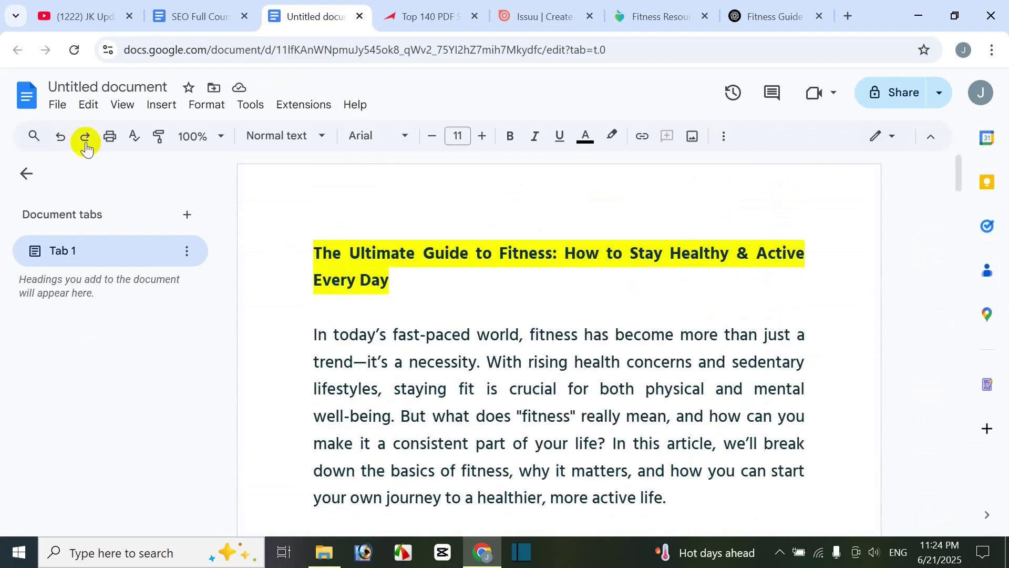
- Rename the new document as Health-Fitness
{"action": "left_click", "coordinate": [105, 88]}
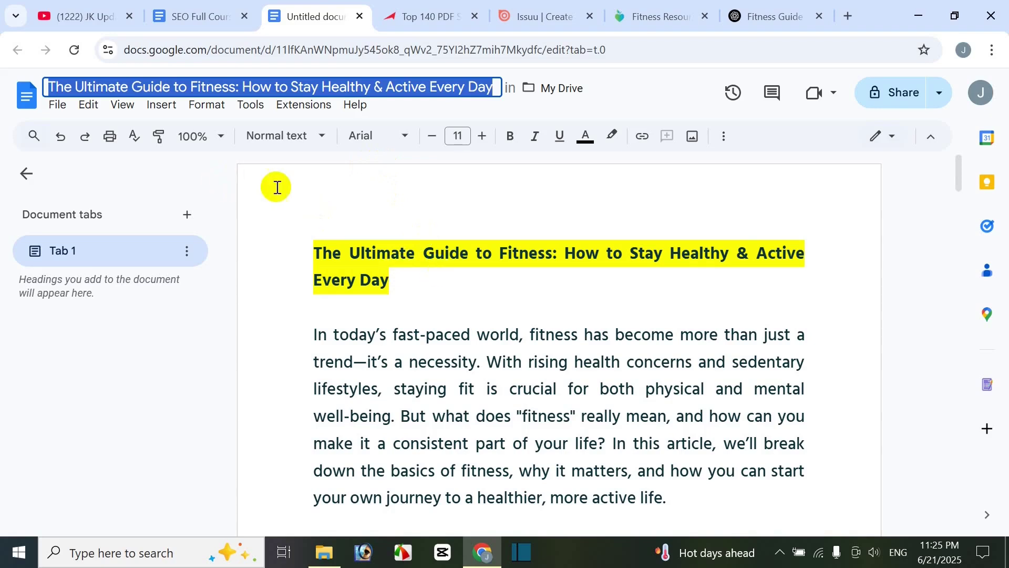
{"action": "type", "text": "Health-Fitness"}
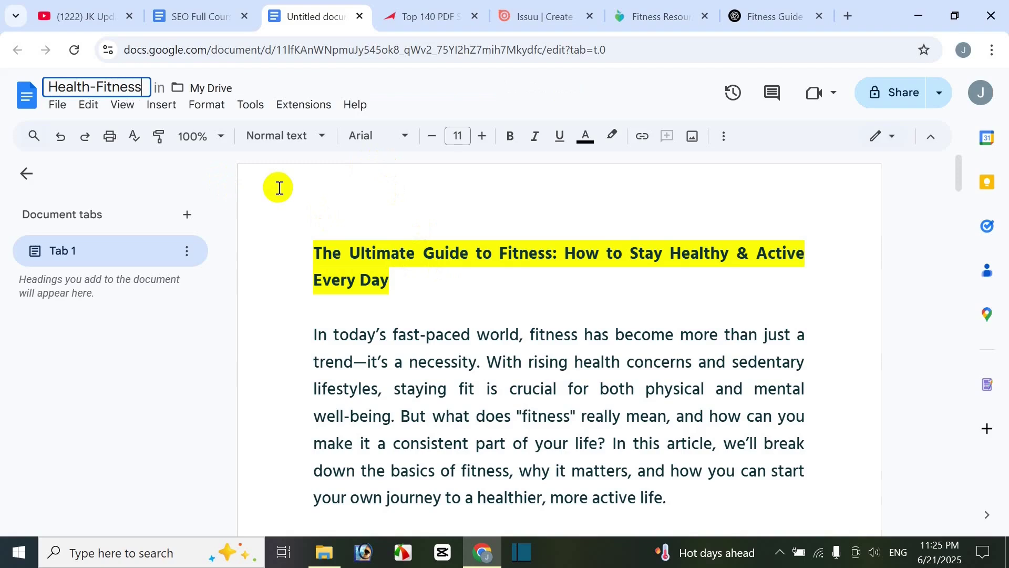
{"action": "key", "text": "Return"}
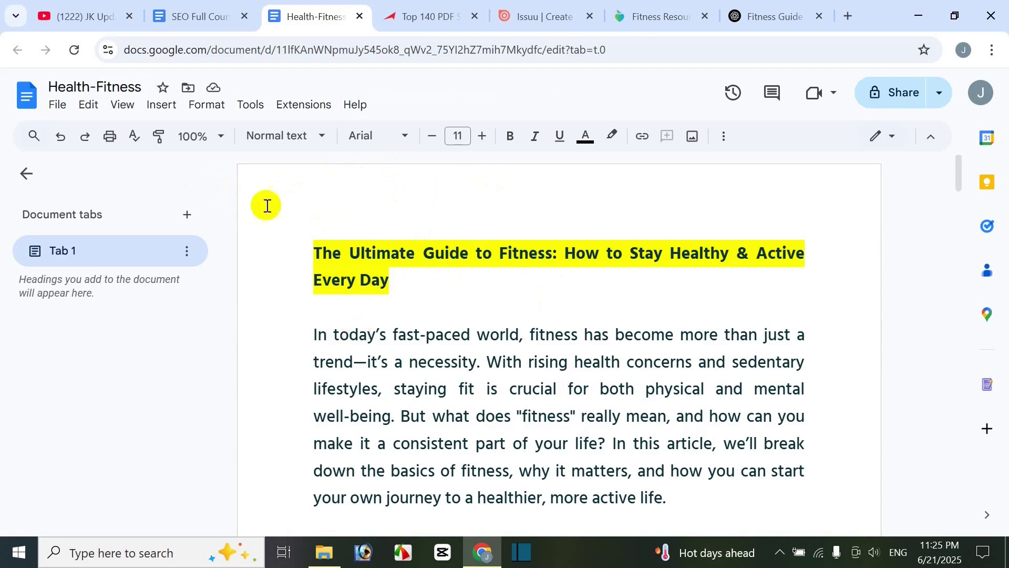
- Download the Health-Fitness document as a PDF file
{"action": "left_click", "coordinate": [57, 107]}
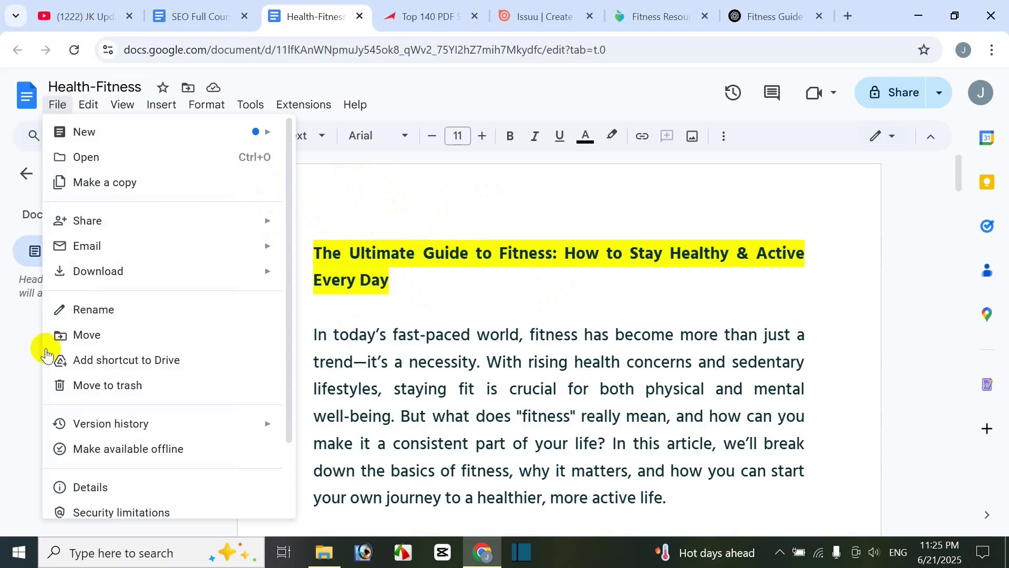
{"action": "mouse_move", "coordinate": [145, 268]}
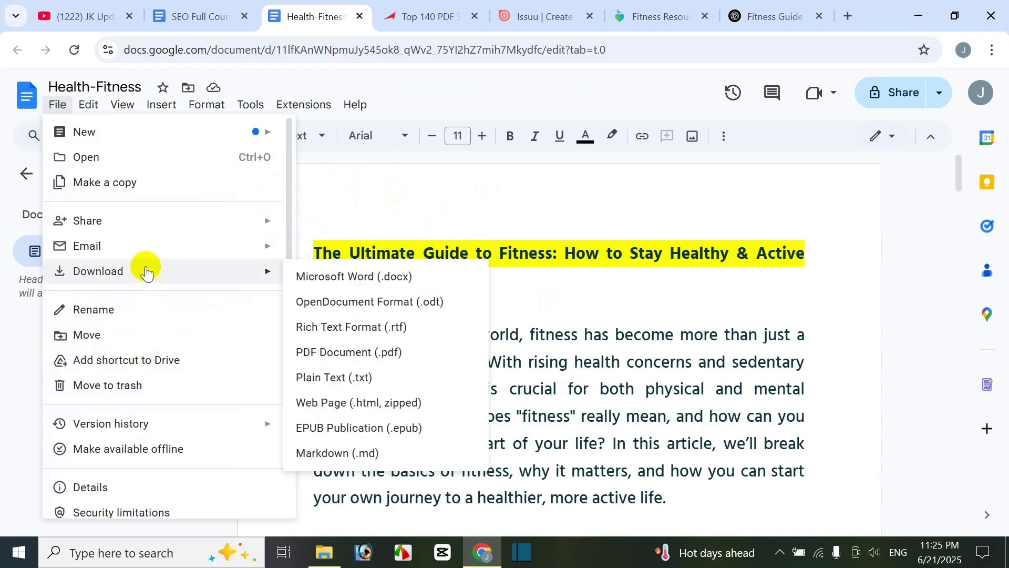
{"action": "left_click", "coordinate": [332, 356]}
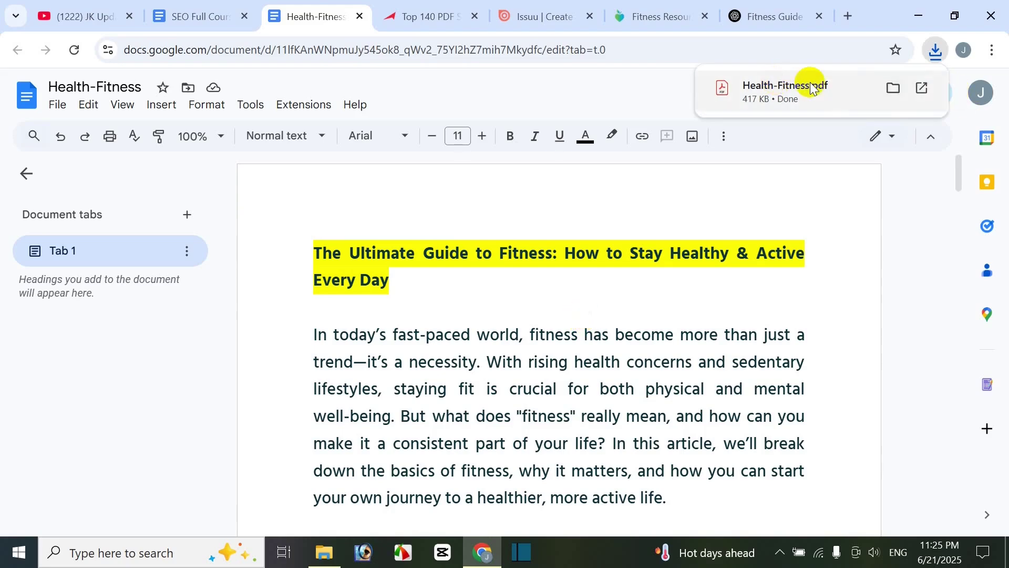
- Open the downloaded Health-Fitness.pdf and look through its pages, highlighted headings and images
{"action": "left_click", "coordinate": [791, 88]}
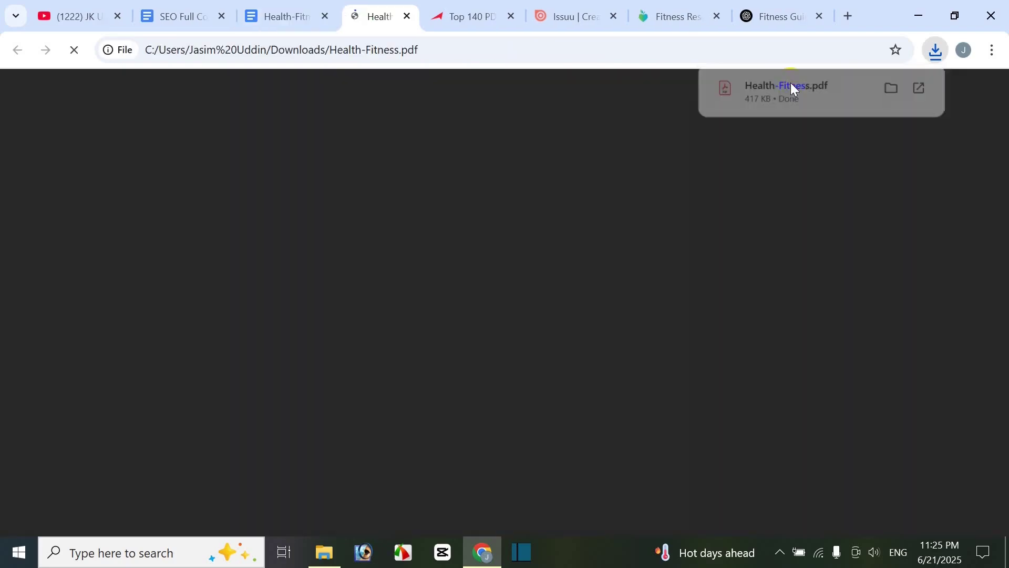
{"action": "scroll", "coordinate": [711, 322], "scroll_direction": "down", "scroll_amount": 5}
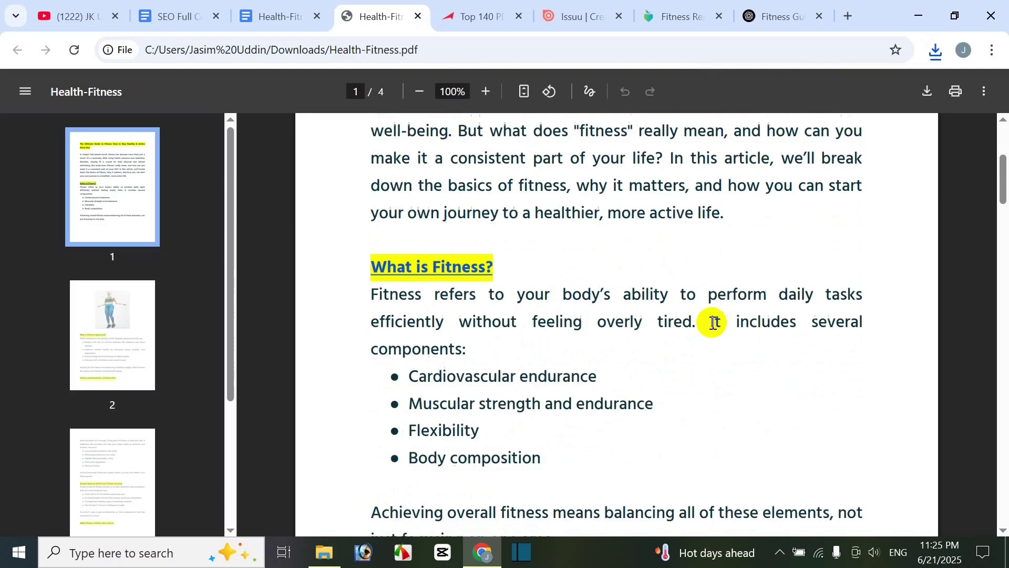
{"action": "scroll", "coordinate": [711, 311], "scroll_direction": "up", "scroll_amount": 5}
{"action": "scroll", "coordinate": [692, 355], "scroll_direction": "down", "scroll_amount": 8}
{"action": "scroll", "coordinate": [692, 355], "scroll_direction": "down", "scroll_amount": 20}
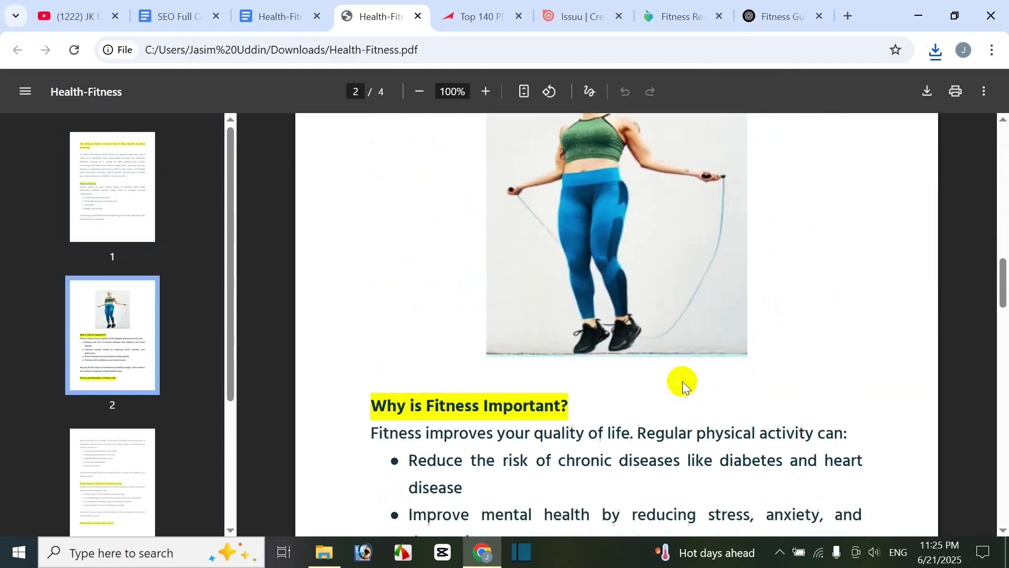
{"action": "scroll", "coordinate": [661, 423], "scroll_direction": "up", "scroll_amount": 20}
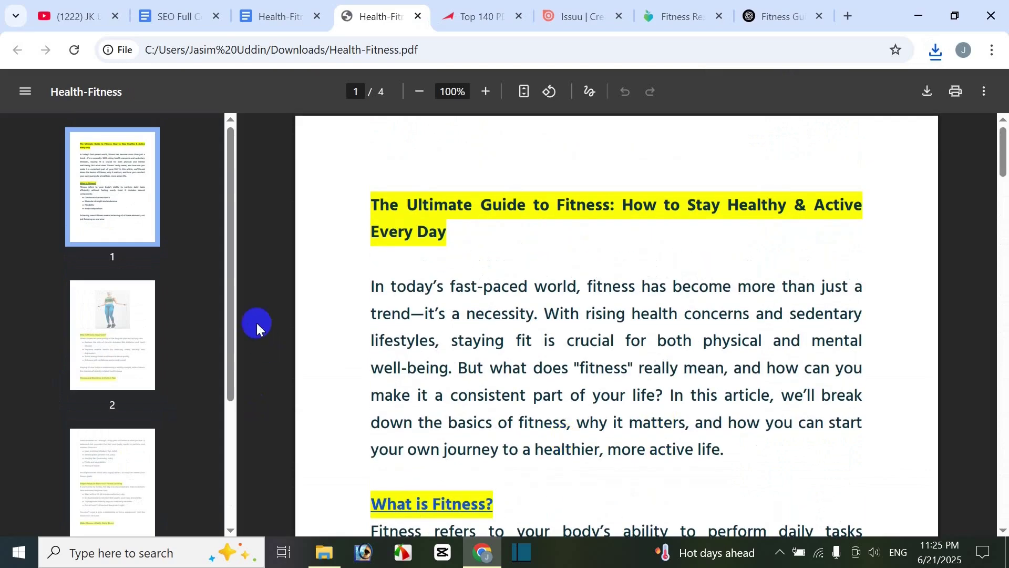
{"action": "left_click_drag", "start_coordinate": [228, 310], "coordinate": [244, 205]}
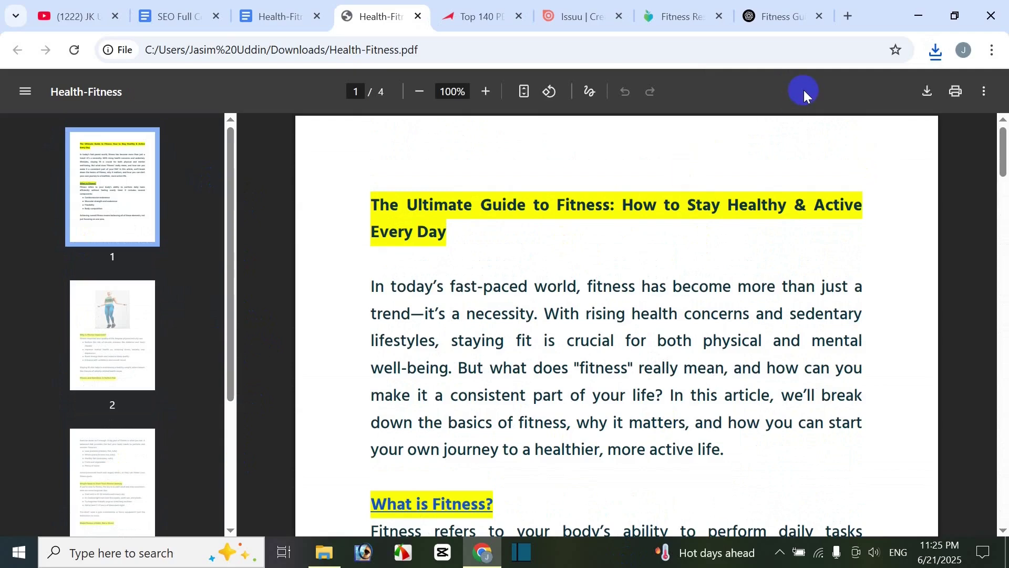
- Close the PDF and the Health-Fitness document, and return to the article in the Class-84 document
{"action": "left_click", "coordinate": [418, 17]}
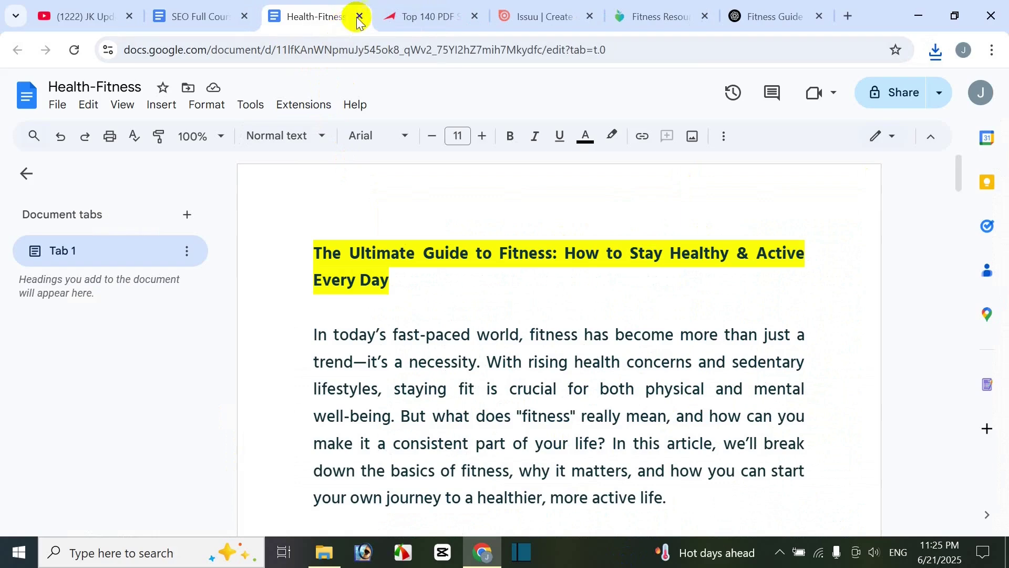
{"action": "left_click", "coordinate": [360, 16]}
{"action": "left_click", "coordinate": [228, 9]}
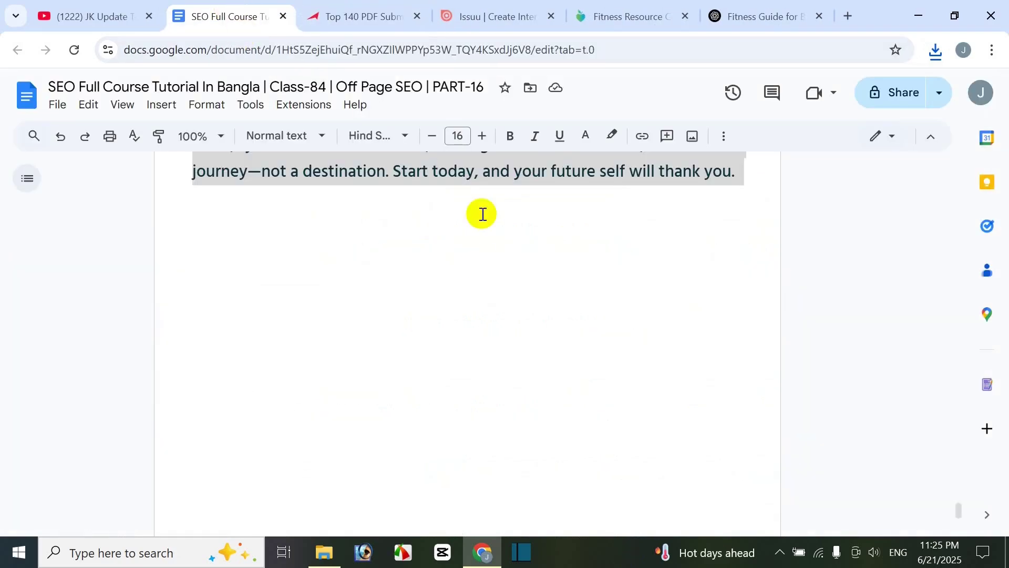
{"action": "scroll", "coordinate": [721, 327], "scroll_direction": "up", "scroll_amount": 1}
{"action": "scroll", "coordinate": [849, 239], "scroll_direction": "up", "scroll_amount": 4}
{"action": "left_click", "coordinate": [850, 288]}
{"action": "scroll", "coordinate": [849, 288], "scroll_direction": "up", "scroll_amount": 15}
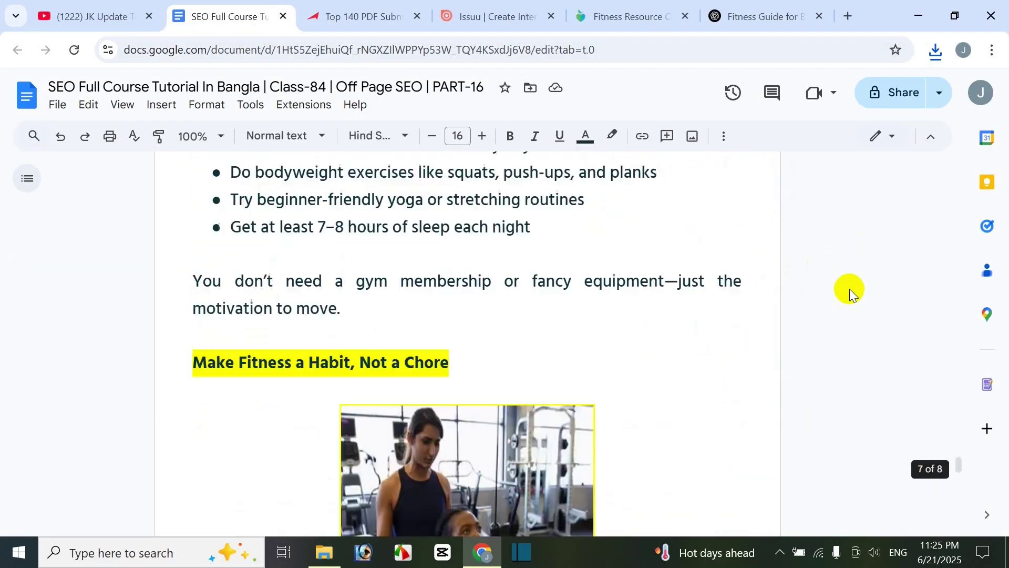
- Switch to File Explorer and open the Downloads folder to find the Health-Fitness PDF
{"action": "left_click", "coordinate": [324, 552]}
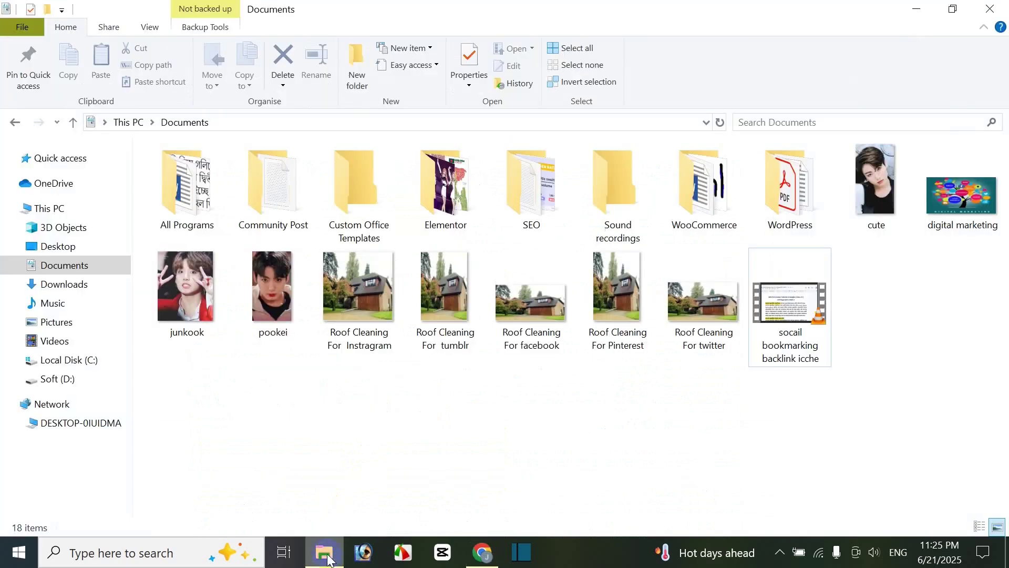
{"action": "left_click", "coordinate": [83, 284]}
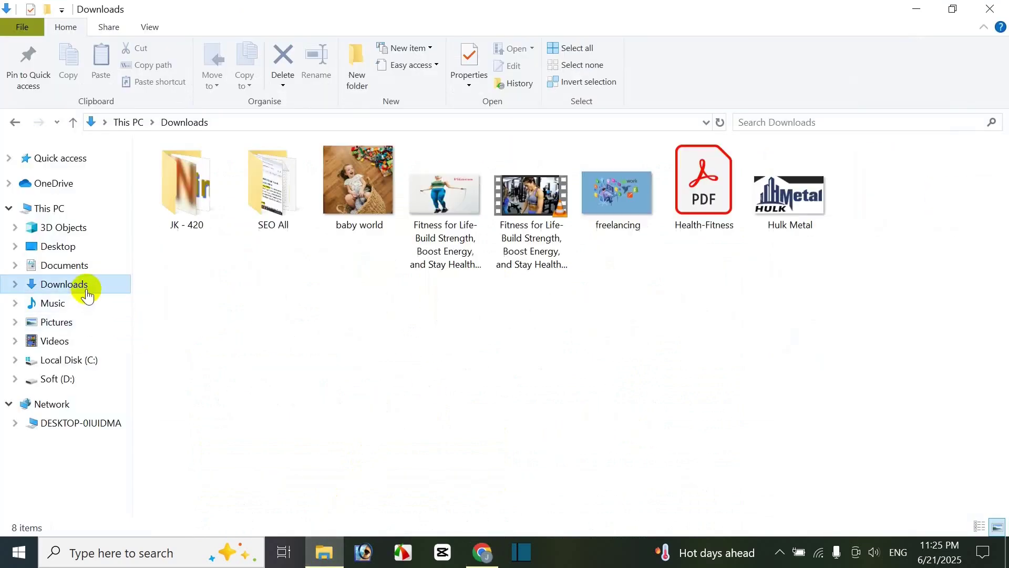
- Open the Health-Fitness PDF from Downloads, review its title, introduction and linked "What is Fitness?" heading, and close it
{"action": "left_click", "coordinate": [680, 213]}
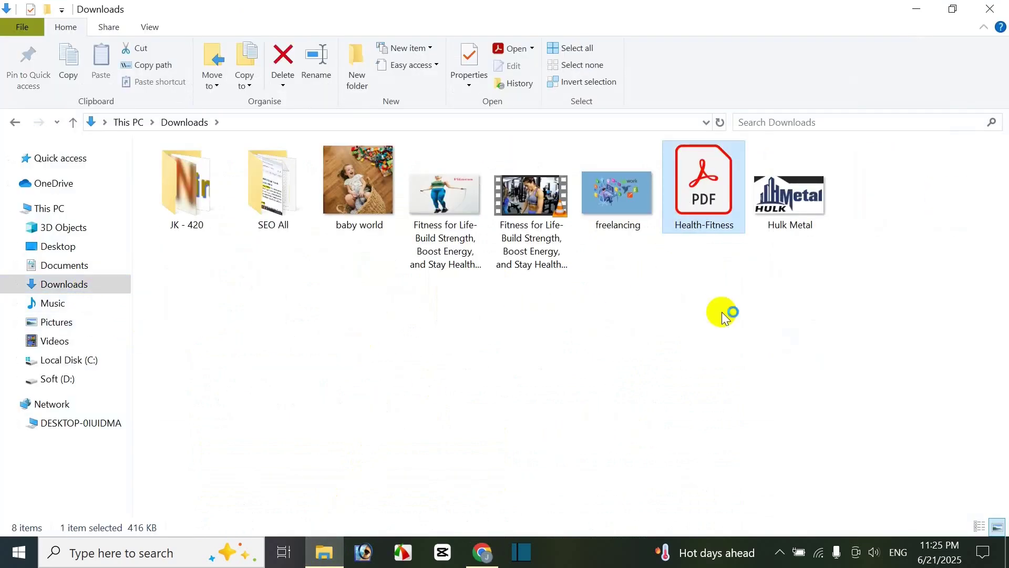
{"action": "key", "text": "Return"}
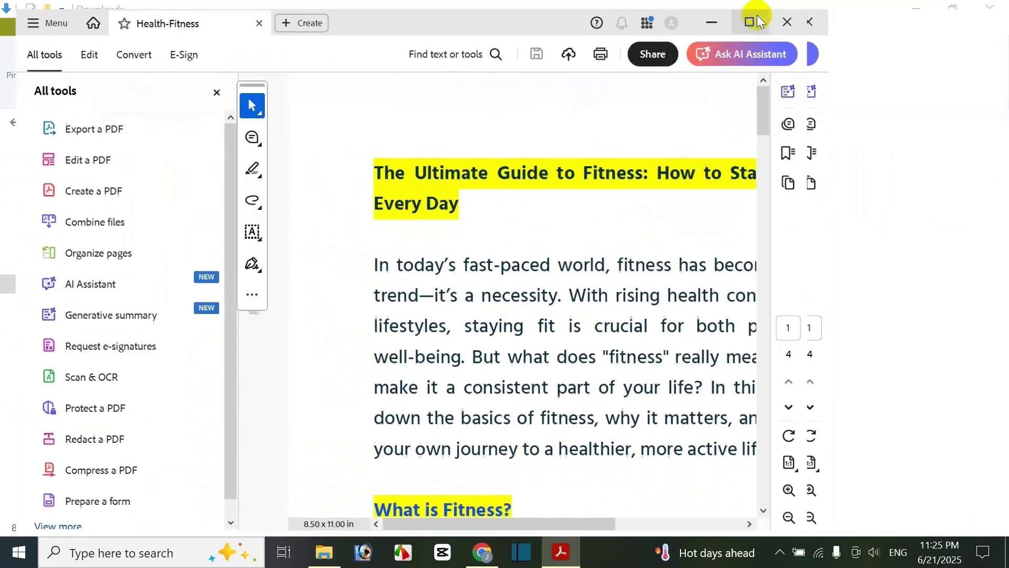
{"action": "left_click", "coordinate": [769, 13]}
{"action": "left_click", "coordinate": [204, 85]}
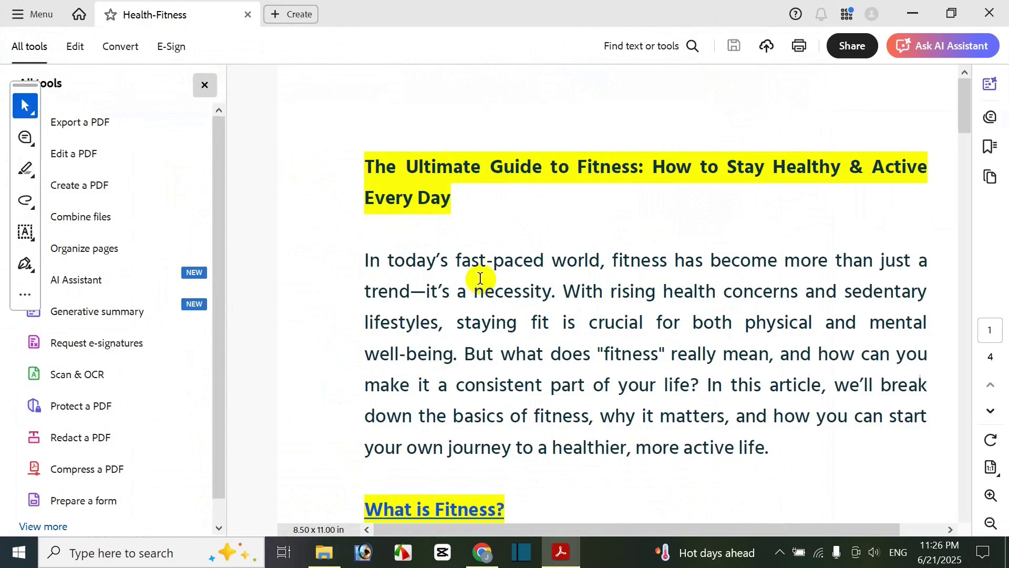
{"action": "scroll", "coordinate": [536, 325], "scroll_direction": "down", "scroll_amount": 1}
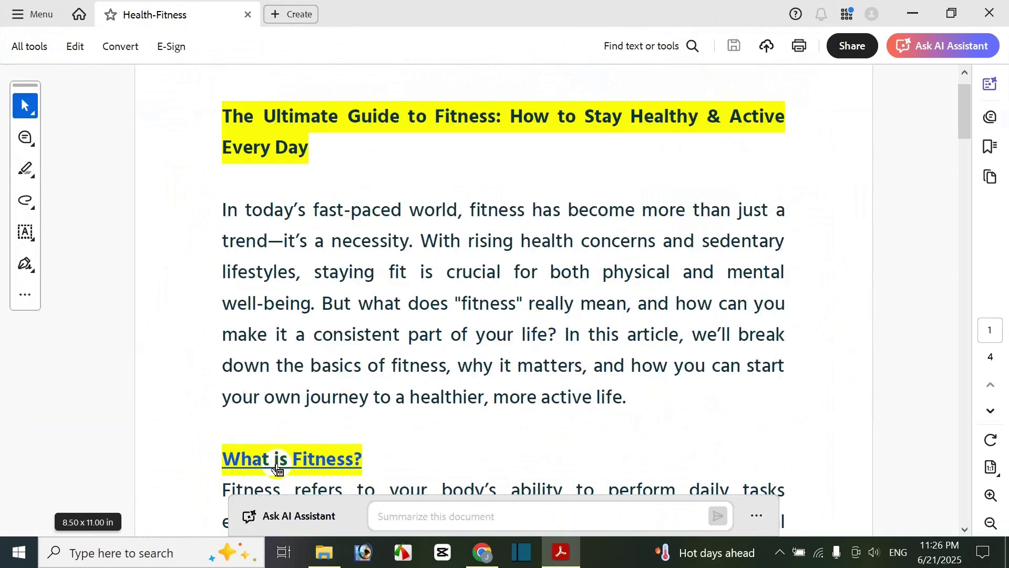
{"action": "scroll", "coordinate": [518, 352], "scroll_direction": "down", "scroll_amount": 4}
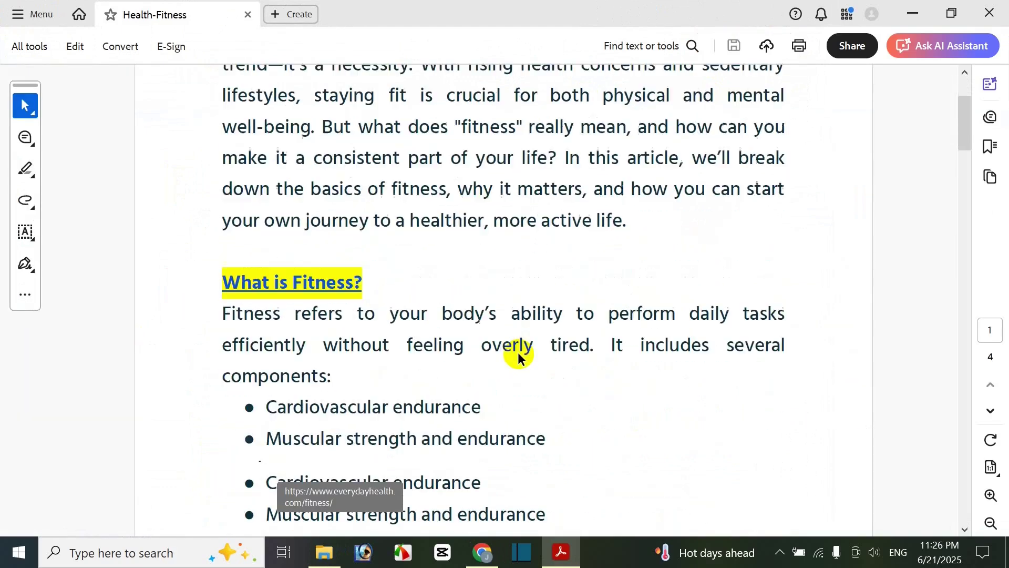
{"action": "scroll", "coordinate": [518, 352], "scroll_direction": "up", "scroll_amount": 4}
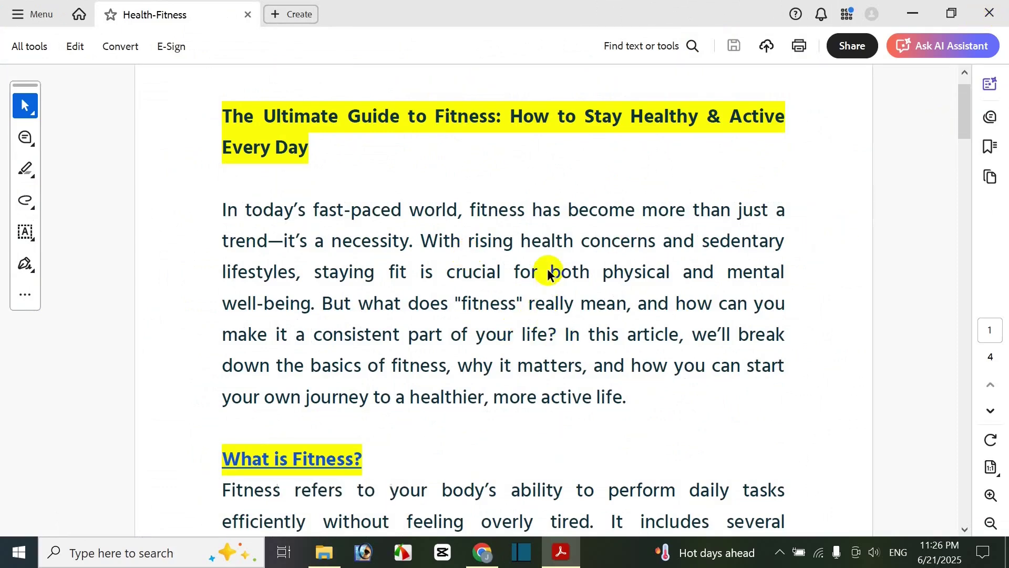
{"action": "key", "text": "alt+F4"}
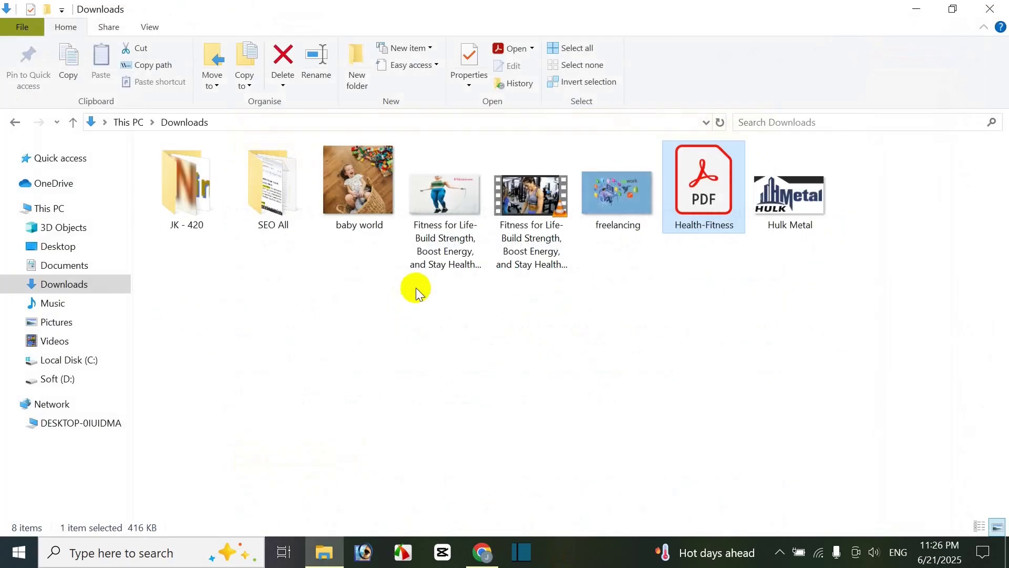
{"action": "left_click", "coordinate": [483, 551]}
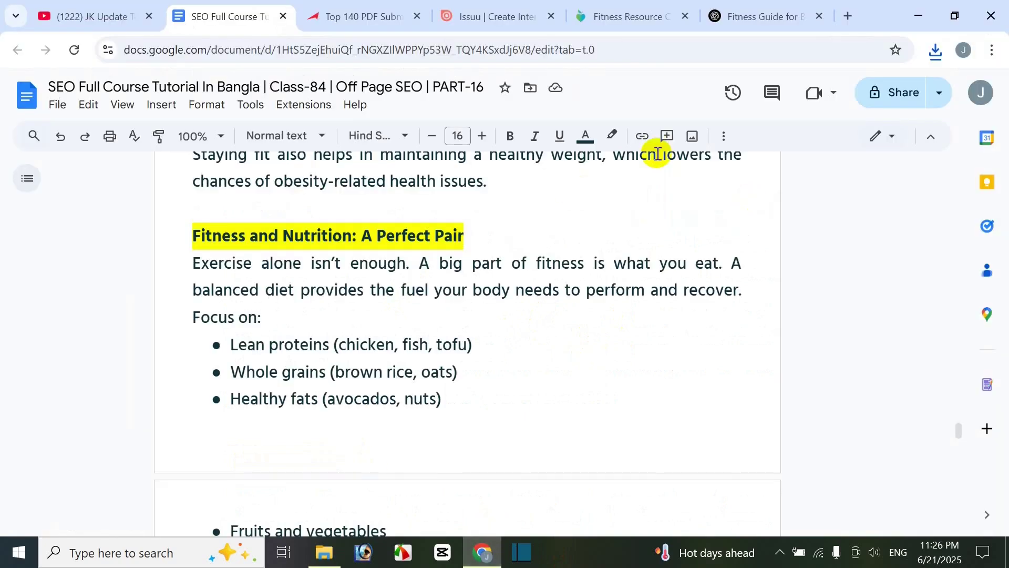
{"action": "left_click", "coordinate": [495, 18]}
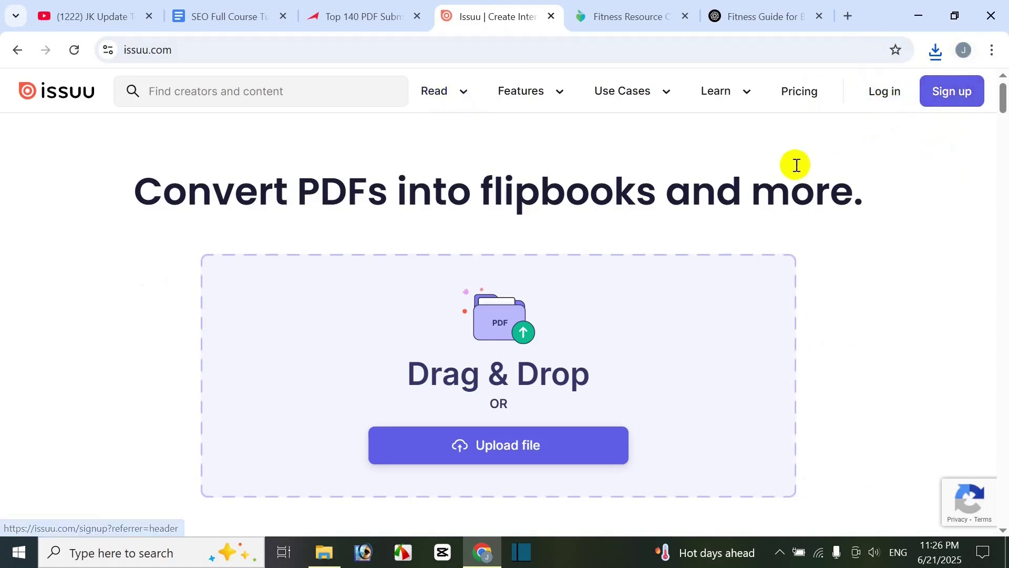
{"action": "left_click", "coordinate": [947, 97]}
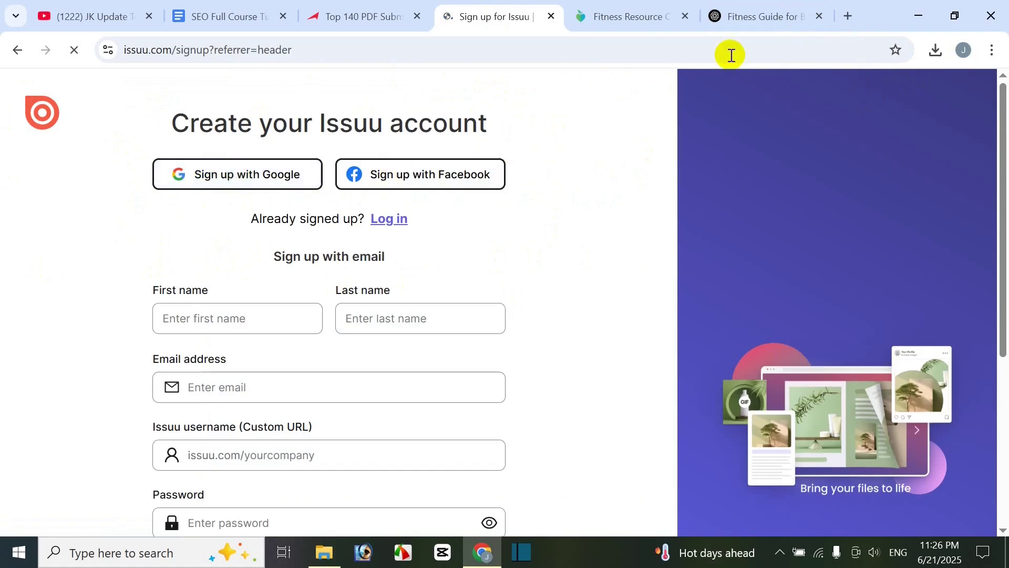
{"action": "scroll", "coordinate": [509, 252], "scroll_direction": "down", "scroll_amount": 3}
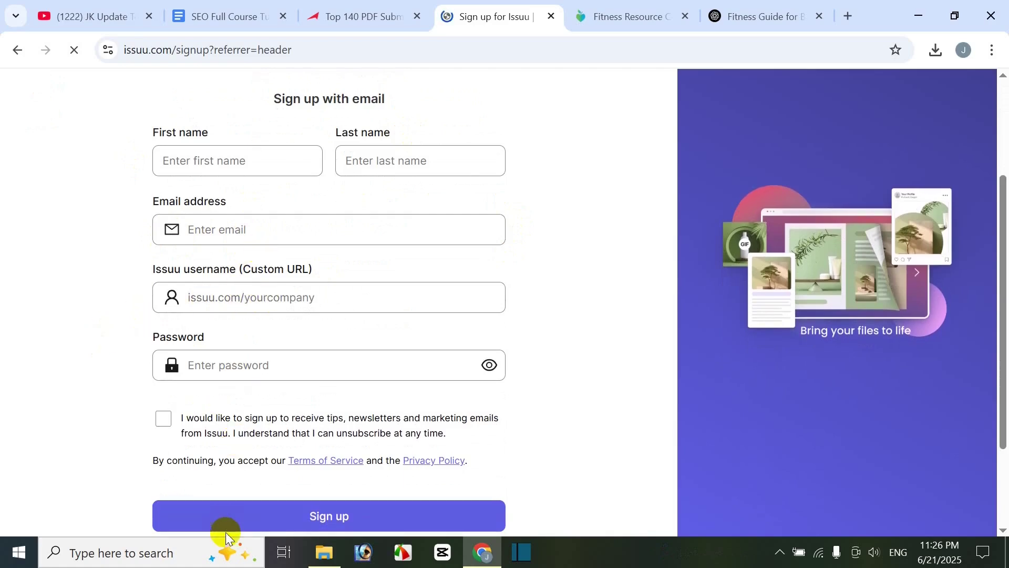
{"action": "scroll", "coordinate": [393, 353], "scroll_direction": "up", "scroll_amount": 3}
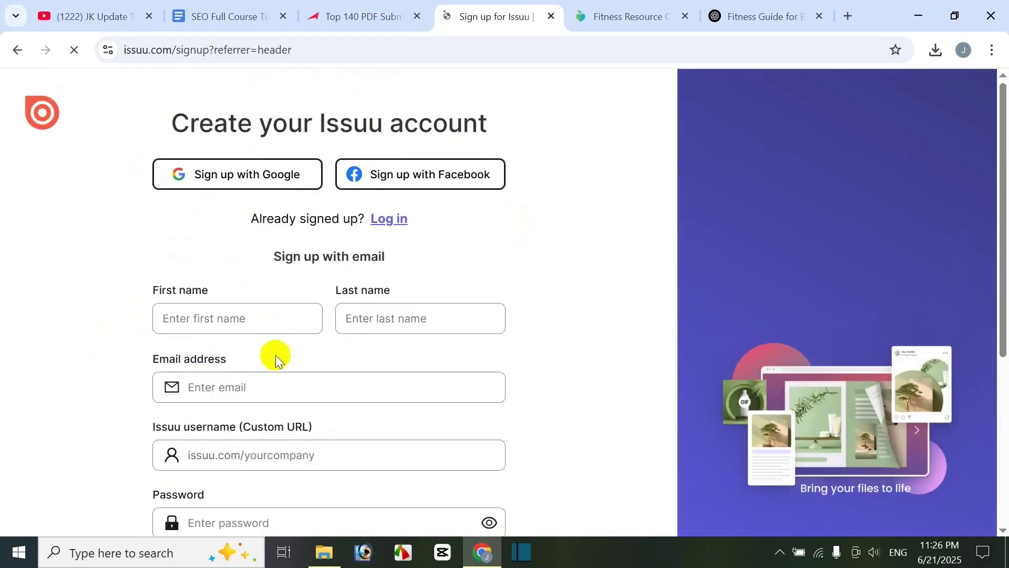
{"action": "scroll", "coordinate": [240, 234], "scroll_direction": "down", "scroll_amount": 2}
{"action": "scroll", "coordinate": [403, 426], "scroll_direction": "up", "scroll_amount": 2}
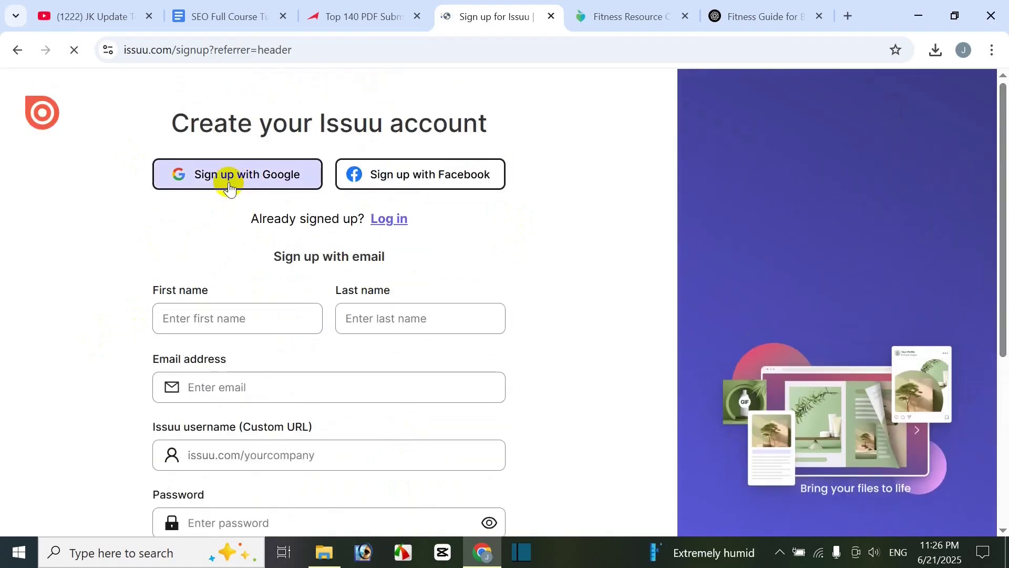
{"action": "scroll", "coordinate": [226, 253], "scroll_direction": "down", "scroll_amount": 1}
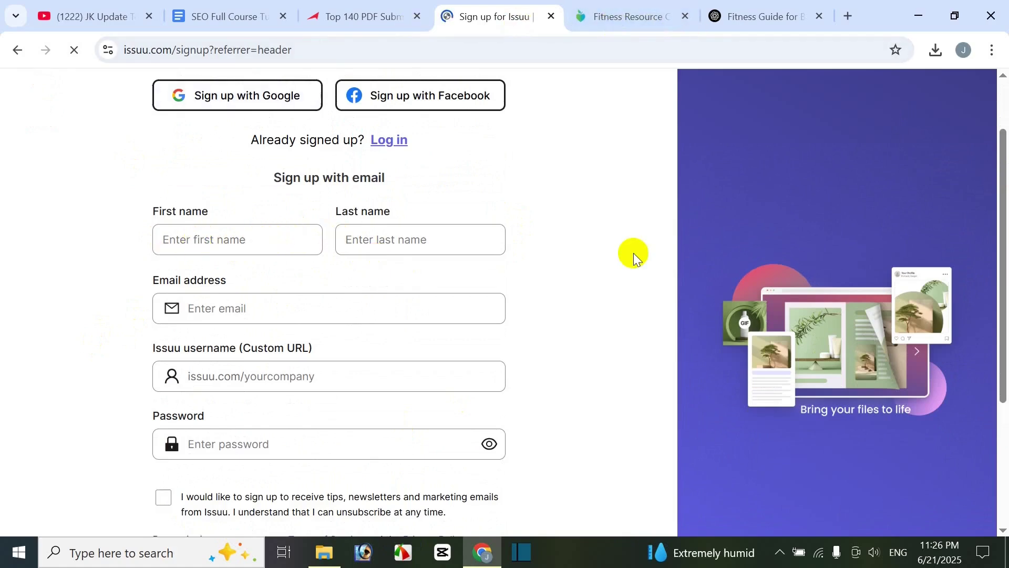
- Look at the Everyday Health fitness page and return to the Issuu sign-up form
{"action": "left_click", "coordinate": [625, 17]}
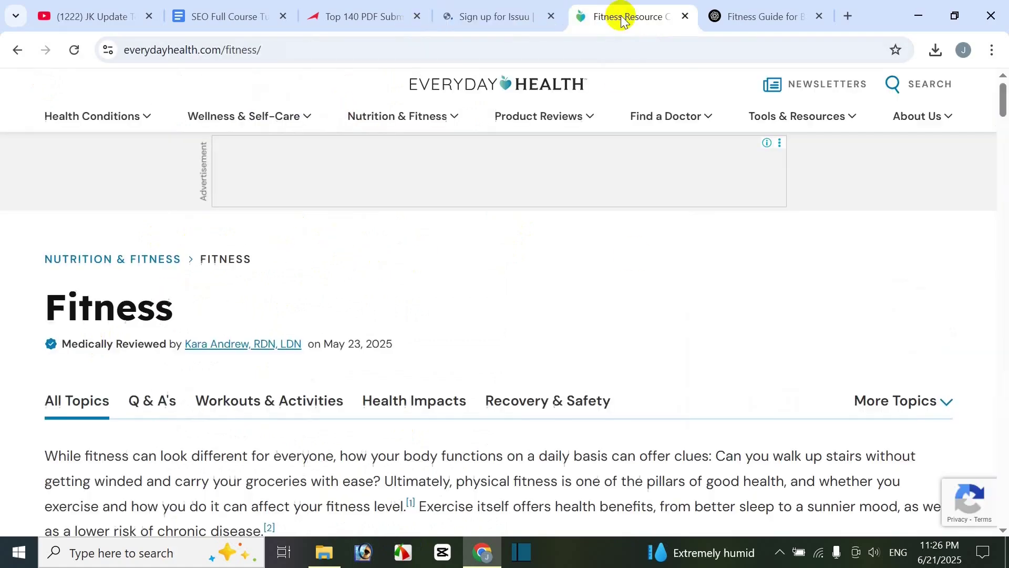
{"action": "mouse_move", "coordinate": [669, 122]}
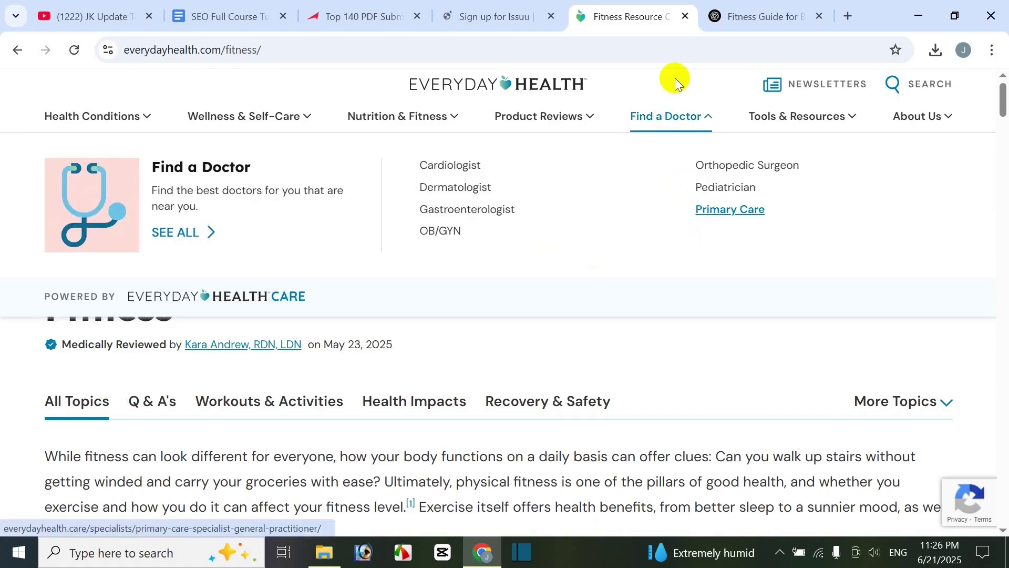
{"action": "left_click", "coordinate": [493, 16]}
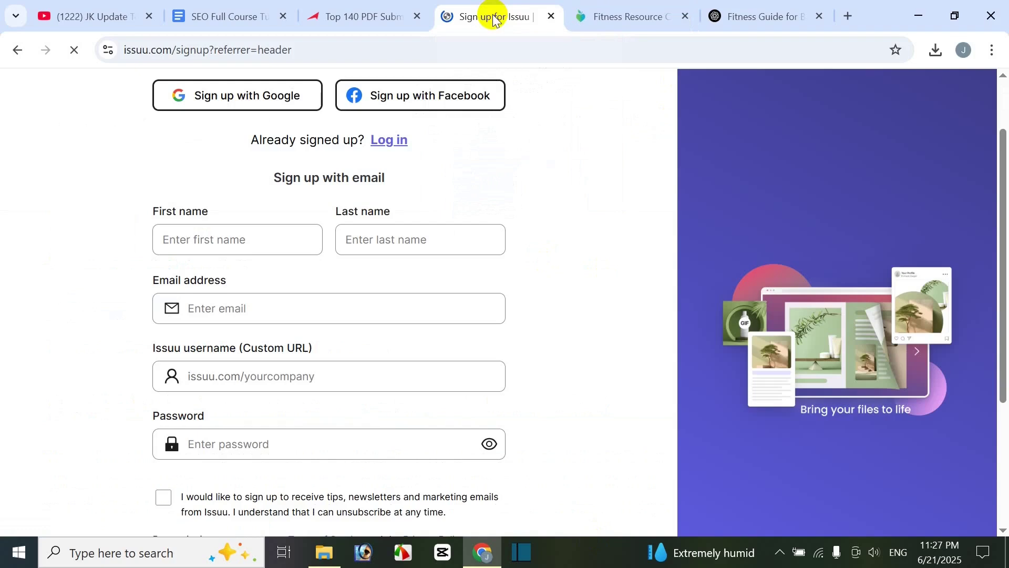
- Enter Health as the first name and Fitness as the last name in the Issuu sign-up form
{"action": "left_click", "coordinate": [241, 242]}
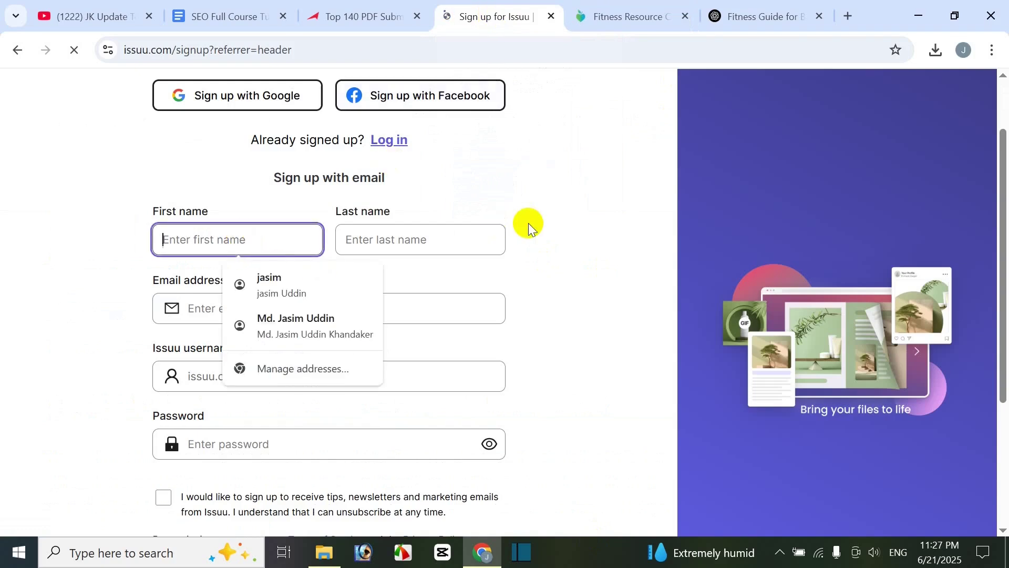
{"action": "type", "text": "Health"}
{"action": "key", "text": "Tab"}
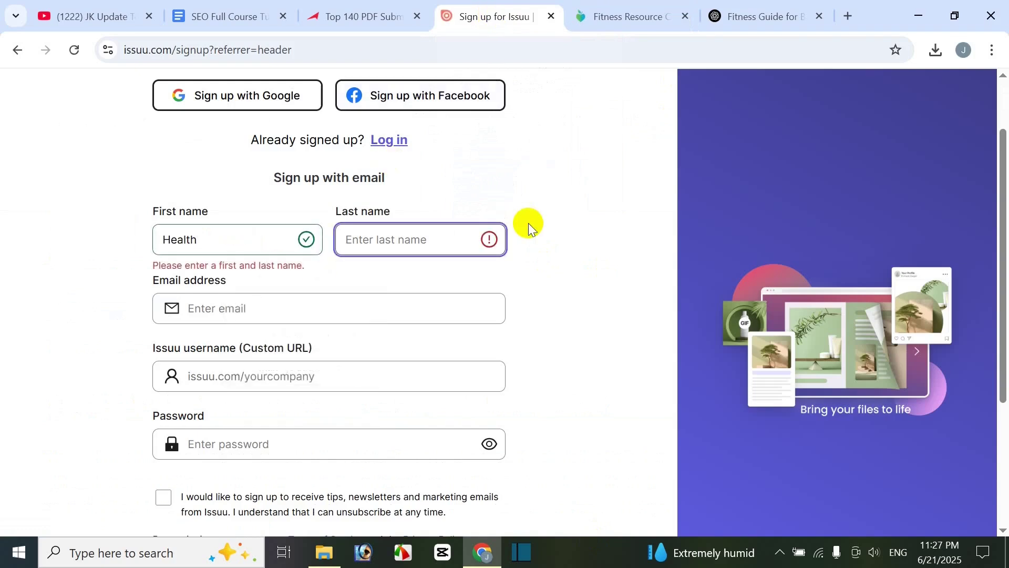
{"action": "type", "text": "Fitness"}
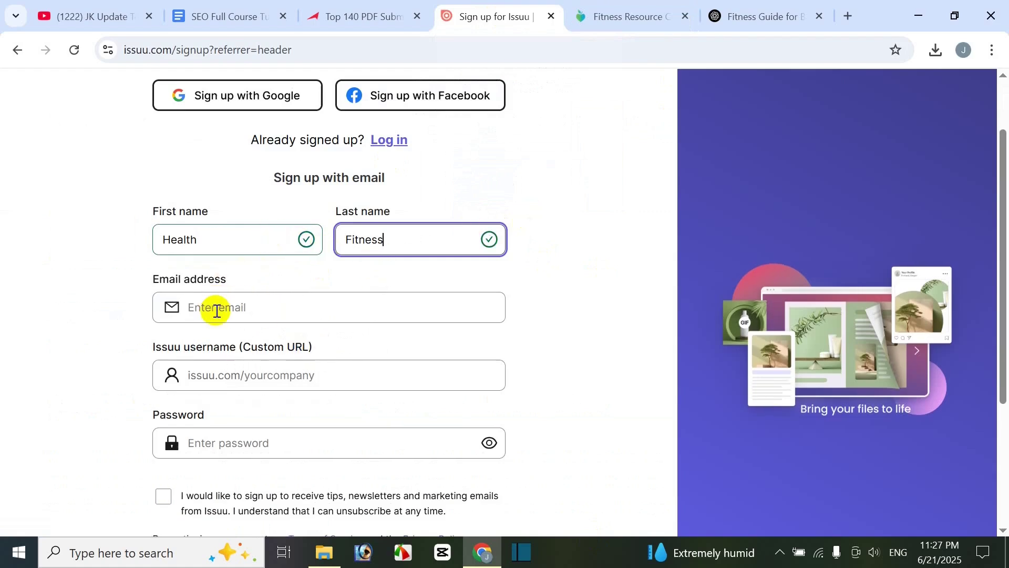
- Copy the signed-in Google account's e-mail address and paste it as the Issuu sign-up e-mail, closing the ChatGPT page along the way
{"action": "left_click", "coordinate": [848, 16]}
{"action": "left_click", "coordinate": [982, 129]}
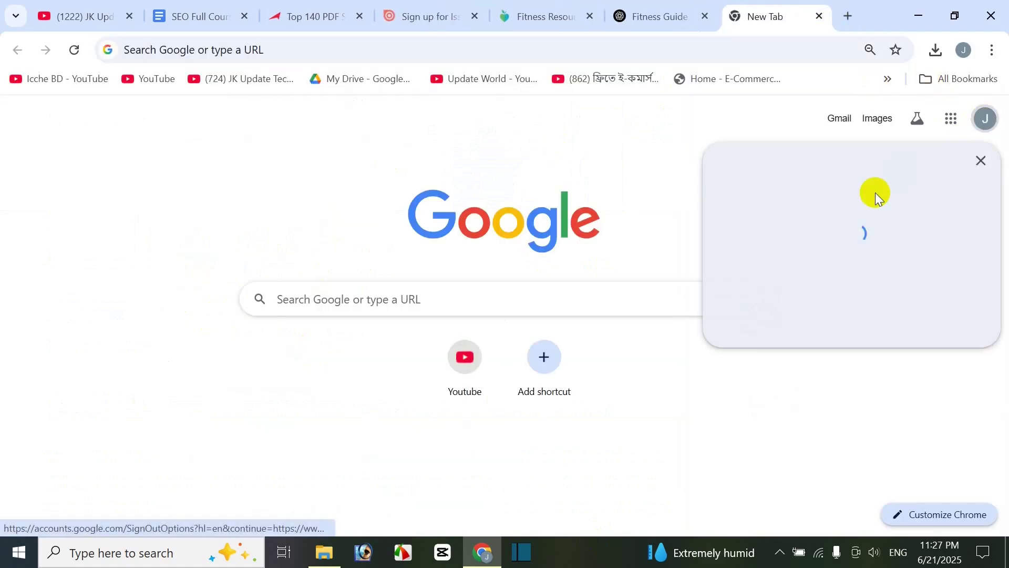
{"action": "left_click_drag", "start_coordinate": [777, 161], "coordinate": [946, 174]}
{"action": "key", "text": "ctrl+c"}
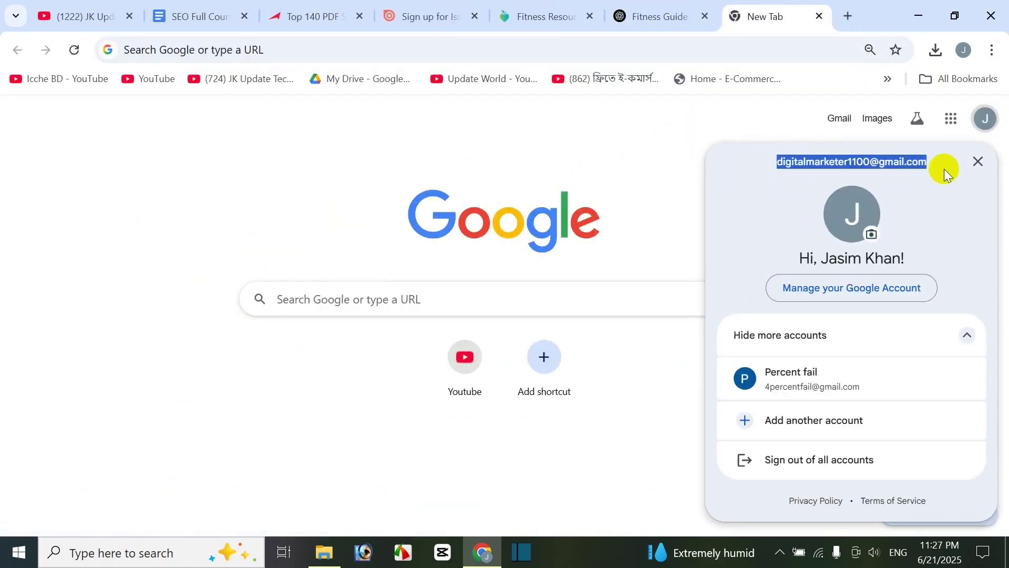
{"action": "left_click", "coordinate": [640, 21]}
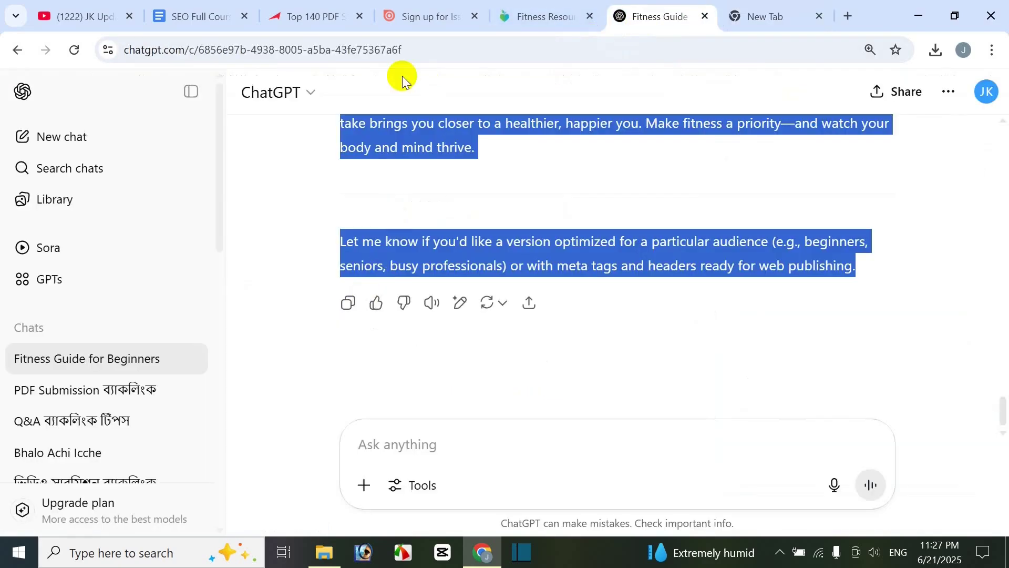
{"action": "left_click", "coordinate": [705, 15]}
{"action": "left_click", "coordinate": [439, 16]}
{"action": "left_click", "coordinate": [291, 308]}
{"action": "key", "text": "ctrl+v"}
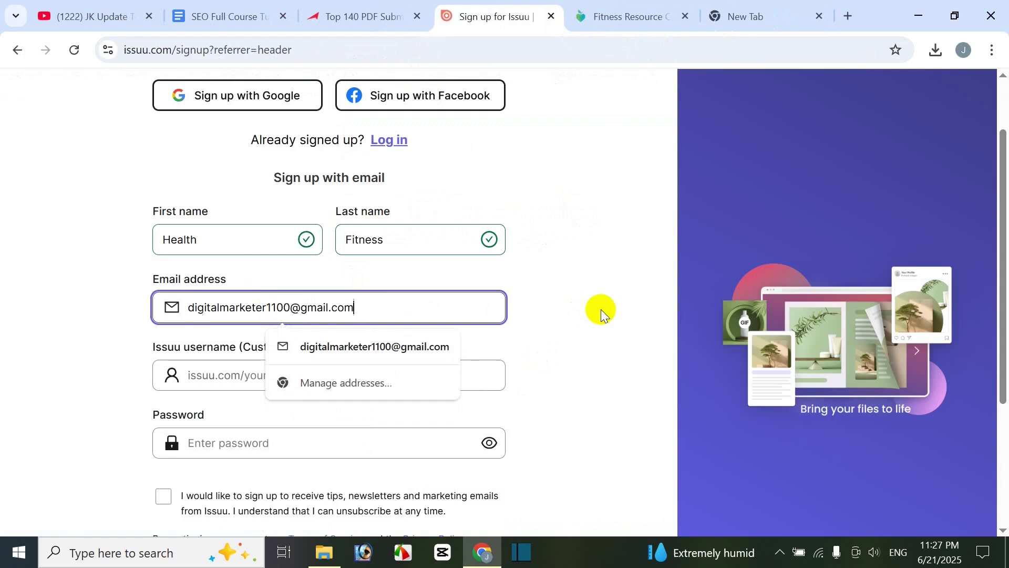
{"action": "left_click", "coordinate": [77, 290]}
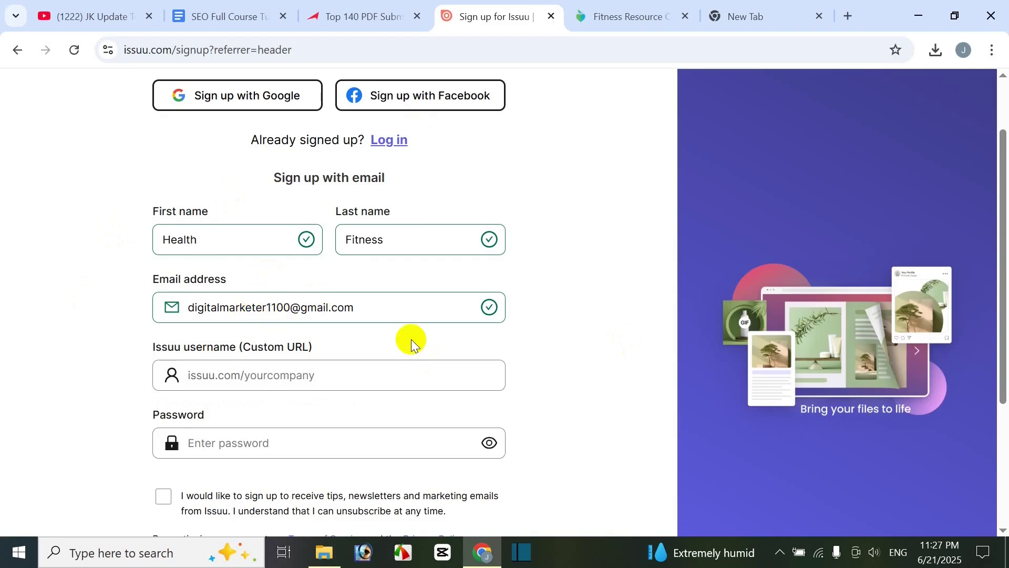
- Enter fitness1 as the Issuu username and fill in the account password
{"action": "left_click", "coordinate": [366, 373]}
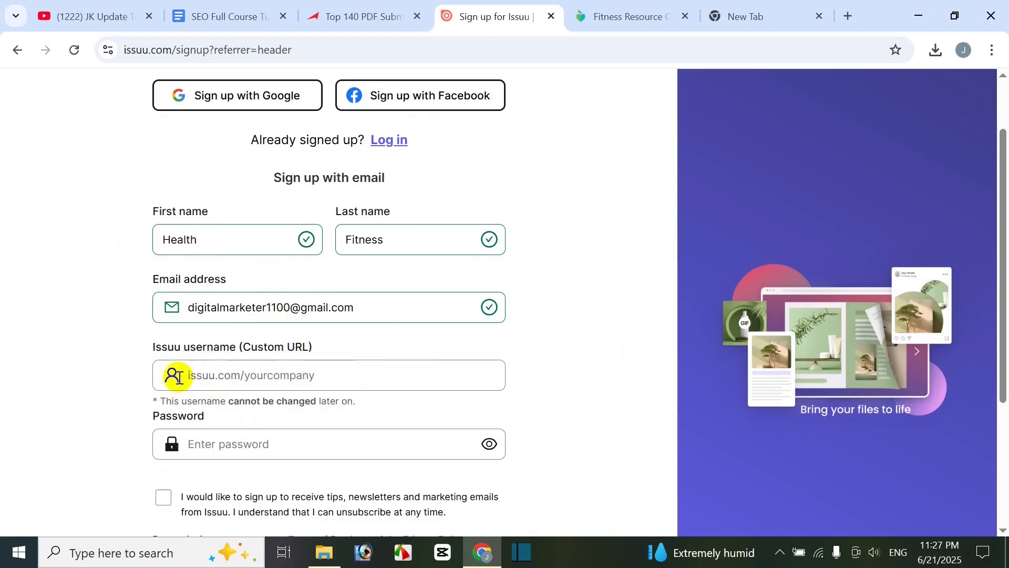
{"action": "left_click", "coordinate": [245, 379]}
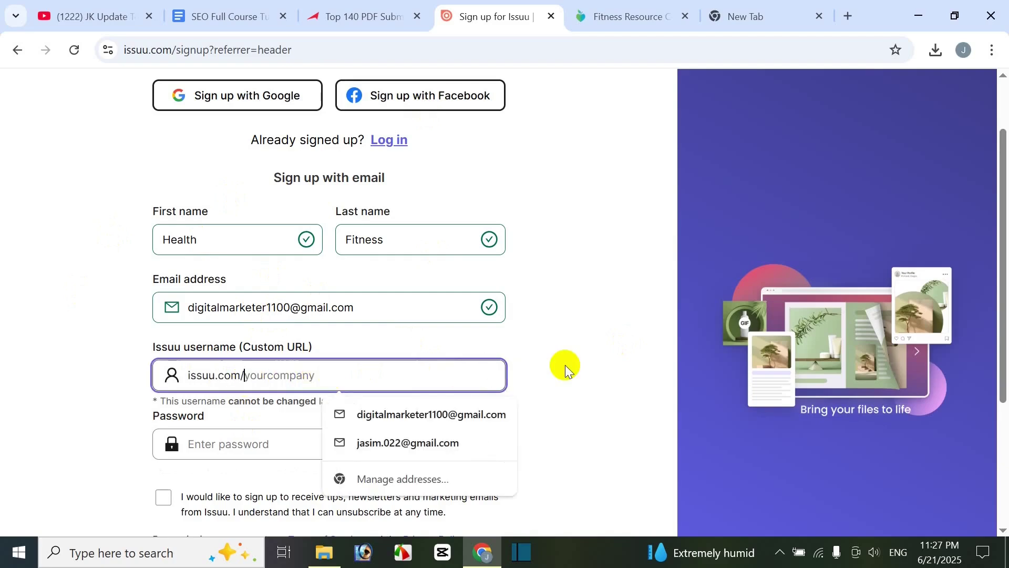
{"action": "type", "text": "fitness"}
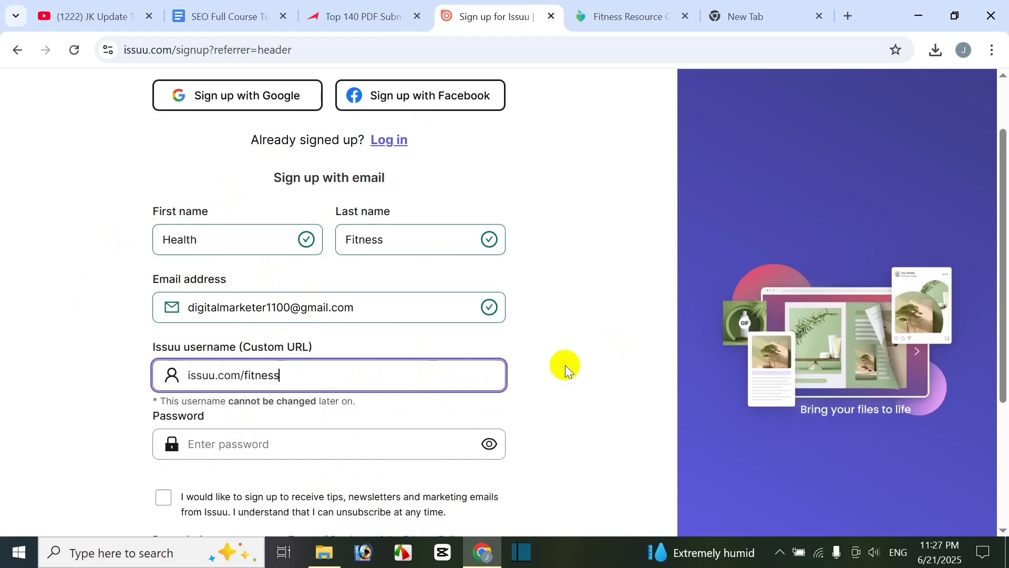
{"action": "type", "text": "1"}
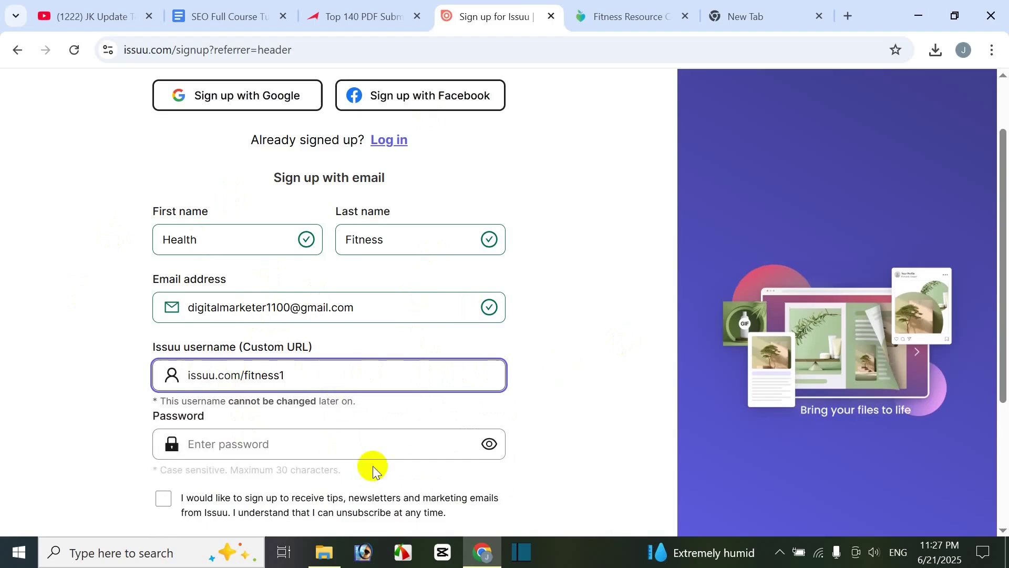
{"action": "scroll", "coordinate": [326, 417], "scroll_direction": "down", "scroll_amount": 1}
{"action": "left_click", "coordinate": [228, 365]}
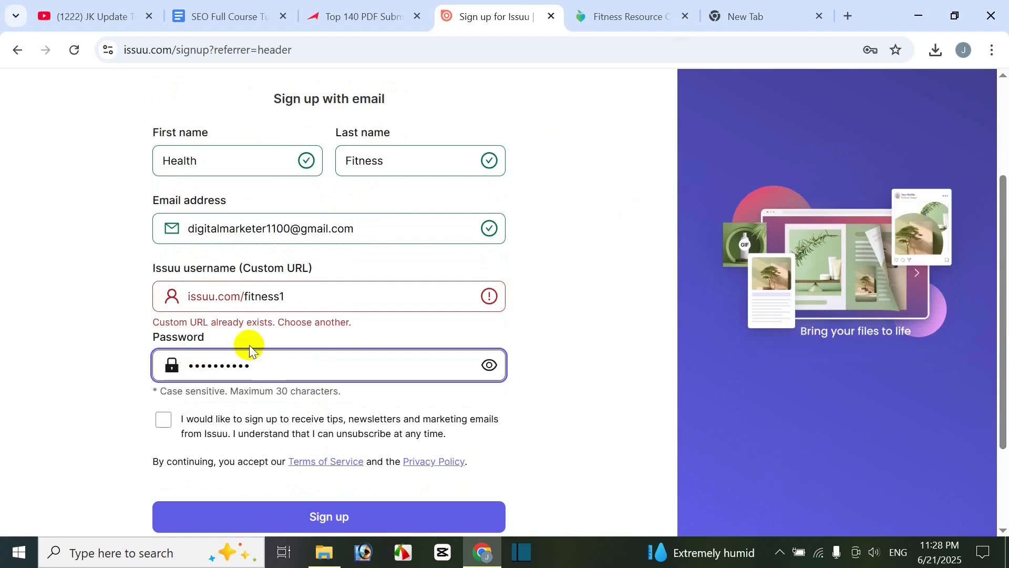
- Try fitness12 and fitness123 as the Issuu username
{"action": "left_click", "coordinate": [307, 299]}
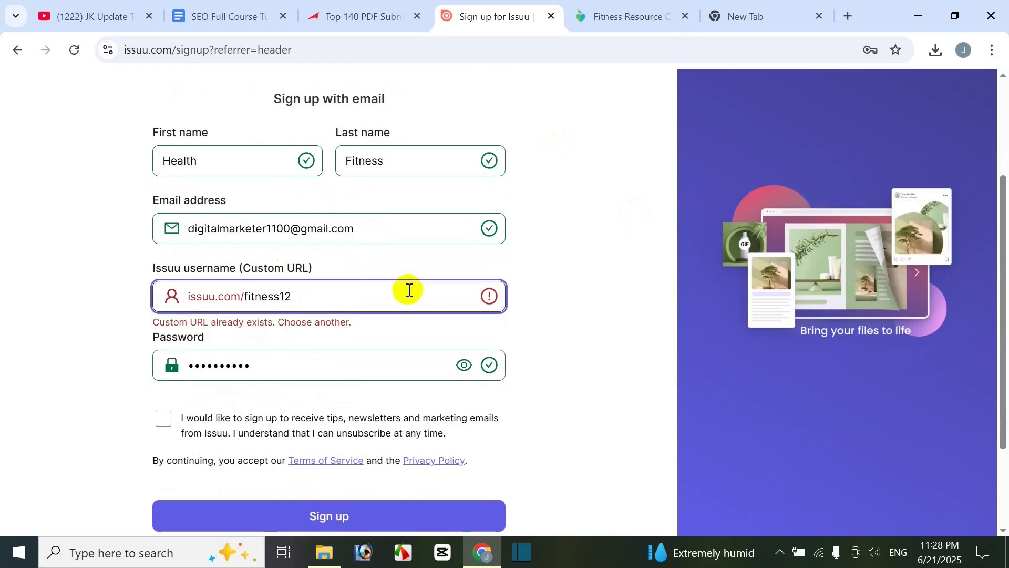
{"action": "left_click", "coordinate": [275, 365]}
{"action": "left_click", "coordinate": [326, 288]}
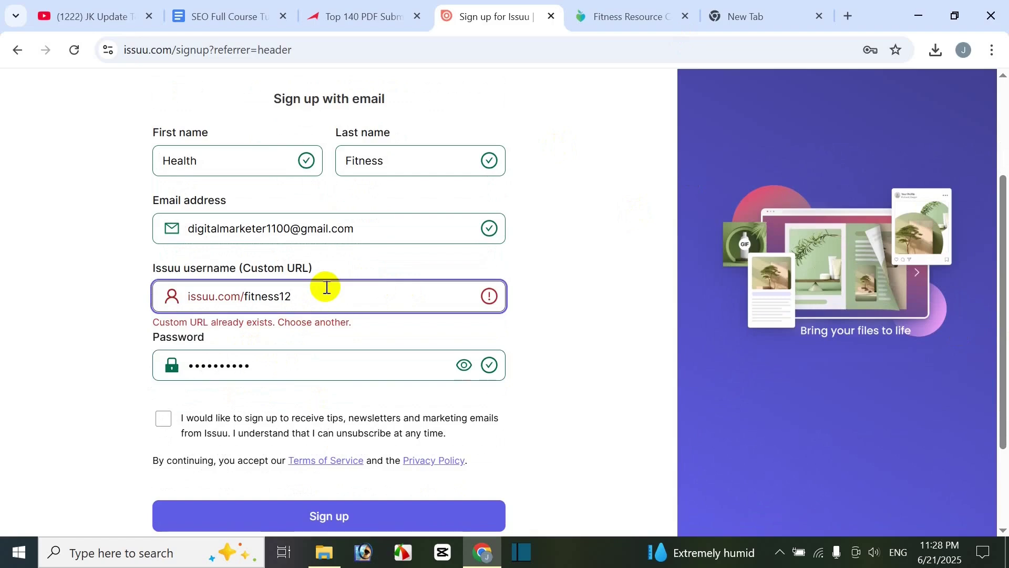
{"action": "left_click", "coordinate": [283, 368]}
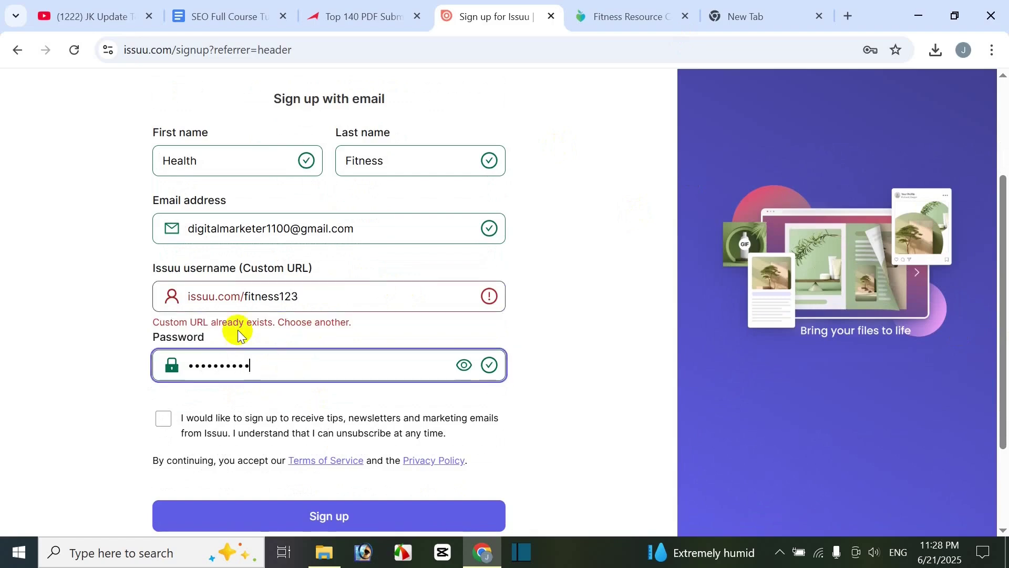
- Replace the Issuu username with health
{"action": "left_click", "coordinate": [310, 297]}
{"action": "left_click_drag", "start_coordinate": [245, 299], "coordinate": [356, 296]}
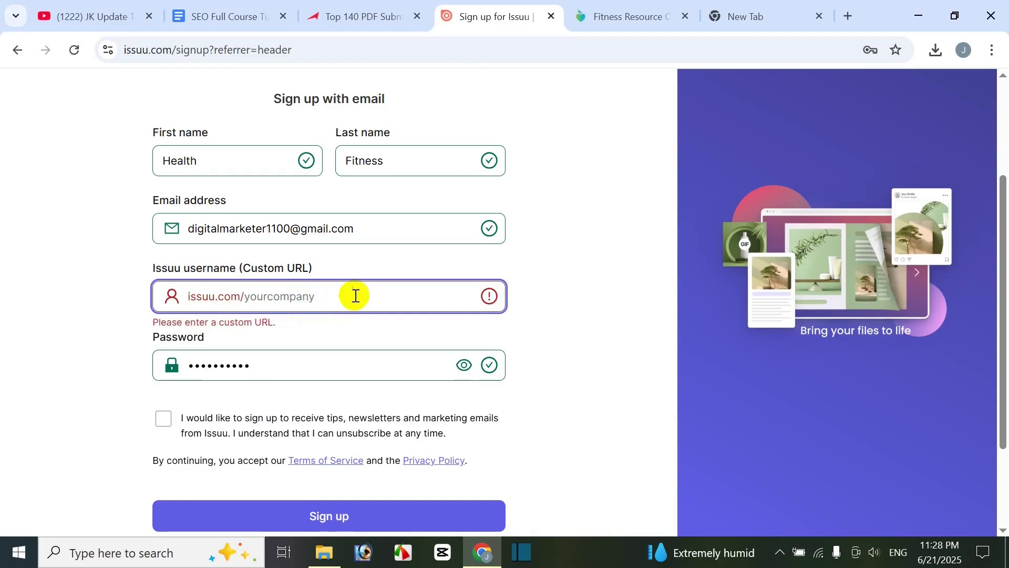
{"action": "type", "text": "health"}
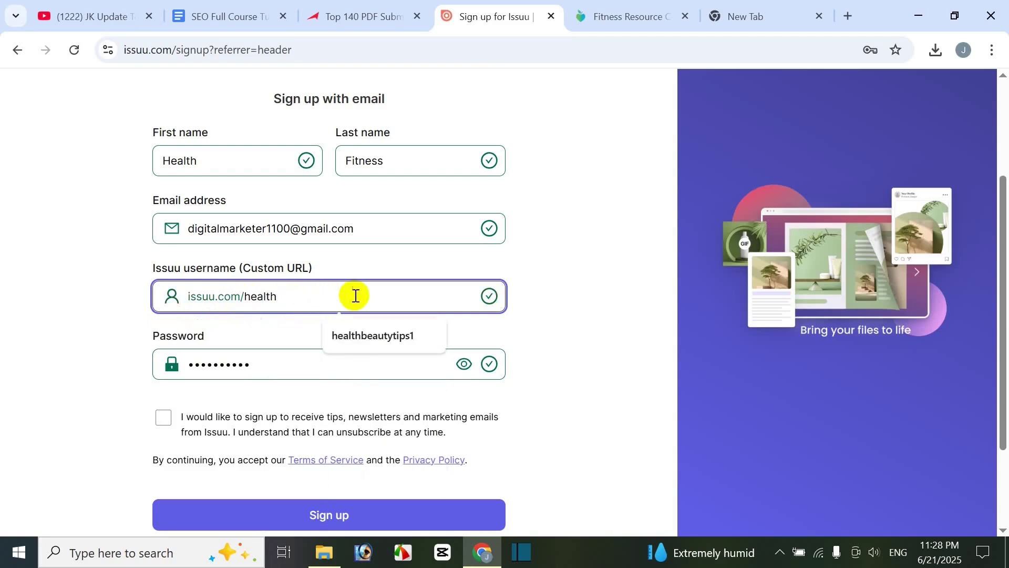
{"action": "left_click", "coordinate": [271, 364]}
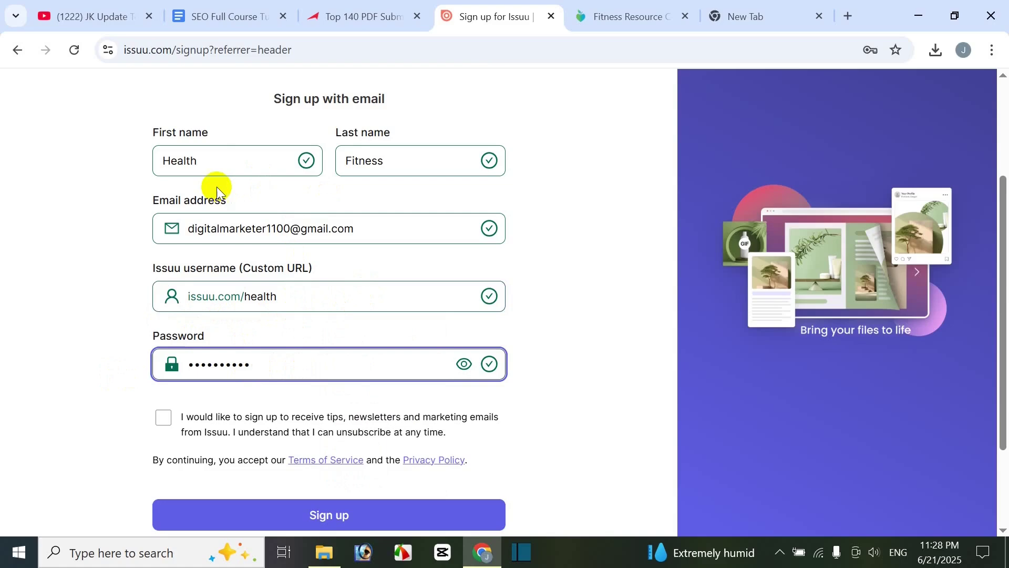
- Review the completed form, opt in to Issuu's tips and marketing e-mails, and submit the sign-up
{"action": "scroll", "coordinate": [246, 162], "scroll_direction": "up", "scroll_amount": 1}
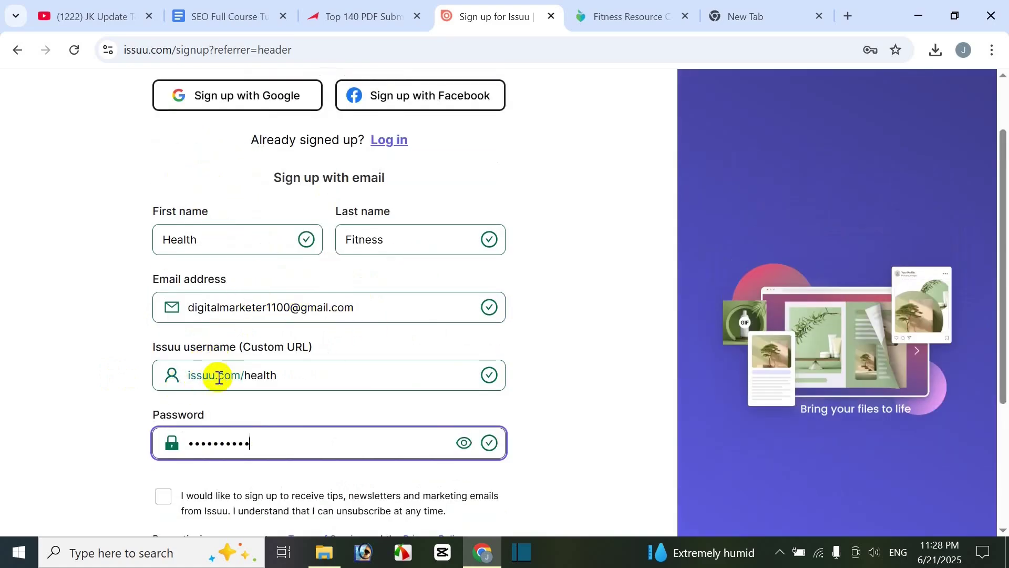
{"action": "scroll", "coordinate": [326, 384], "scroll_direction": "down", "scroll_amount": 1}
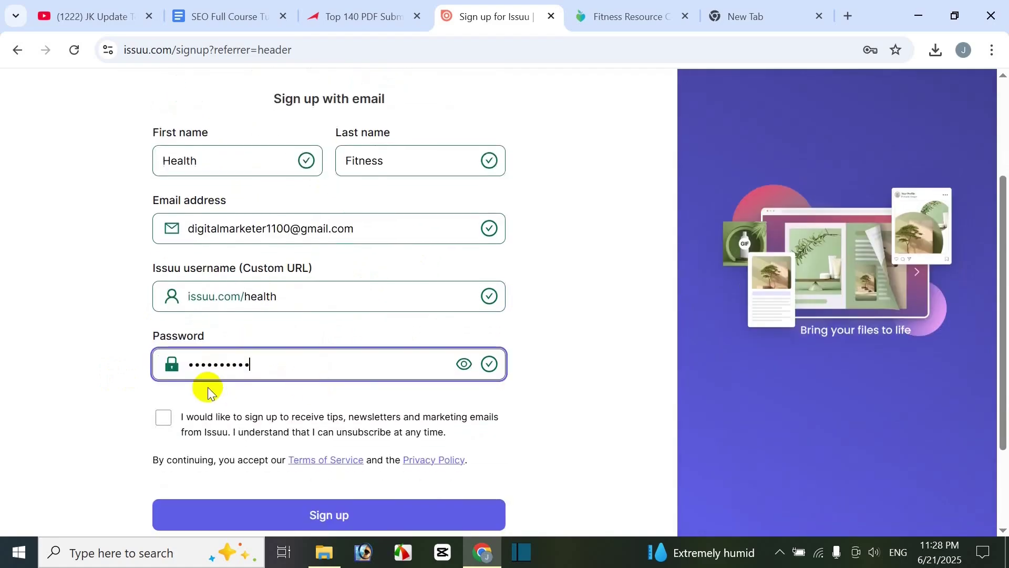
{"action": "left_click", "coordinate": [163, 417]}
{"action": "scroll", "coordinate": [95, 431], "scroll_direction": "down", "scroll_amount": 1}
{"action": "left_click", "coordinate": [349, 441]}
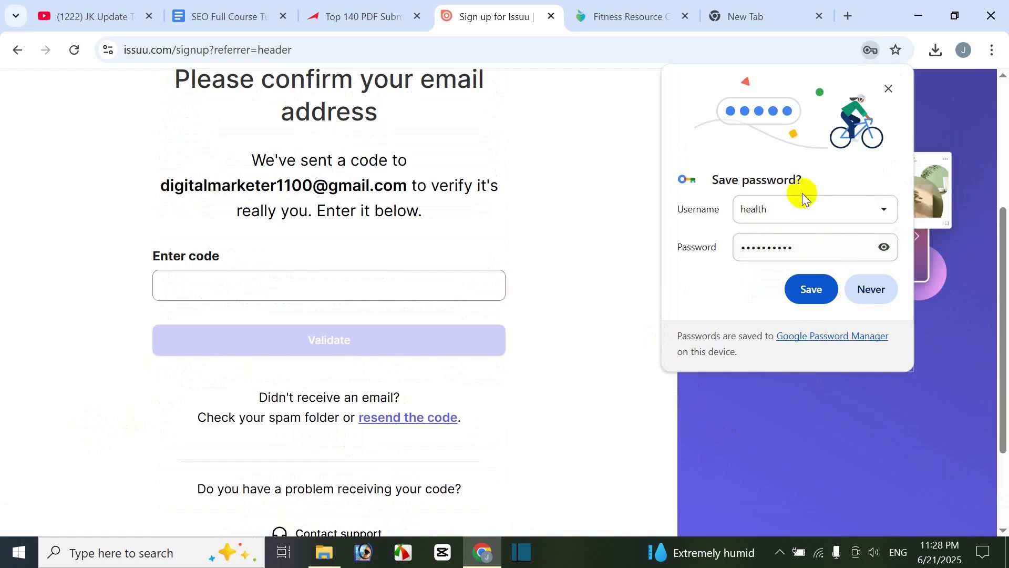
- Decline the browser's offer to save the password on the Issuu email confirmation page
{"action": "left_click", "coordinate": [878, 289]}
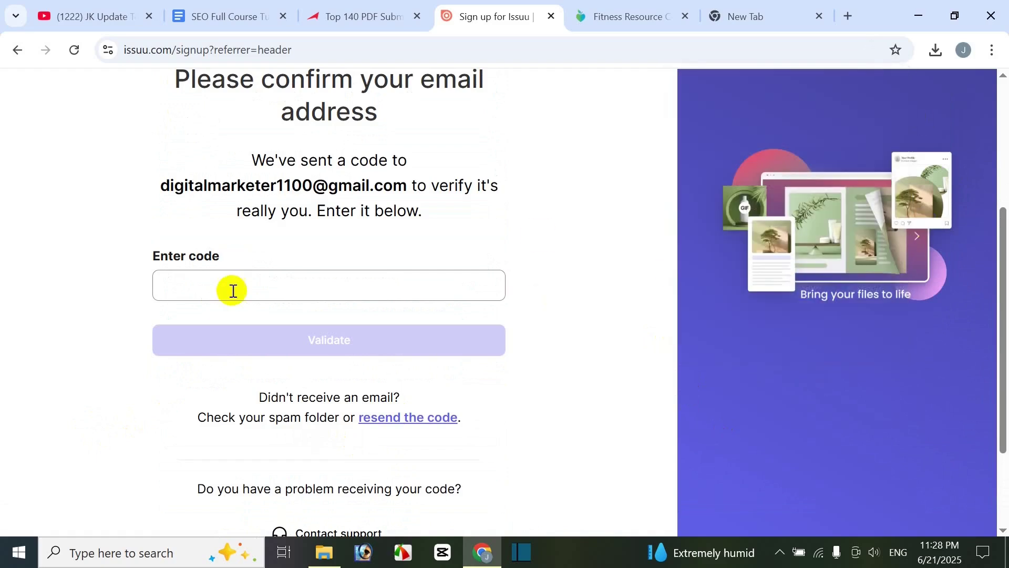
{"action": "scroll", "coordinate": [232, 287], "scroll_direction": "up", "scroll_amount": 1}
{"action": "scroll", "coordinate": [226, 267], "scroll_direction": "up", "scroll_amount": 1}
{"action": "left_click_drag", "start_coordinate": [210, 264], "coordinate": [361, 291]}
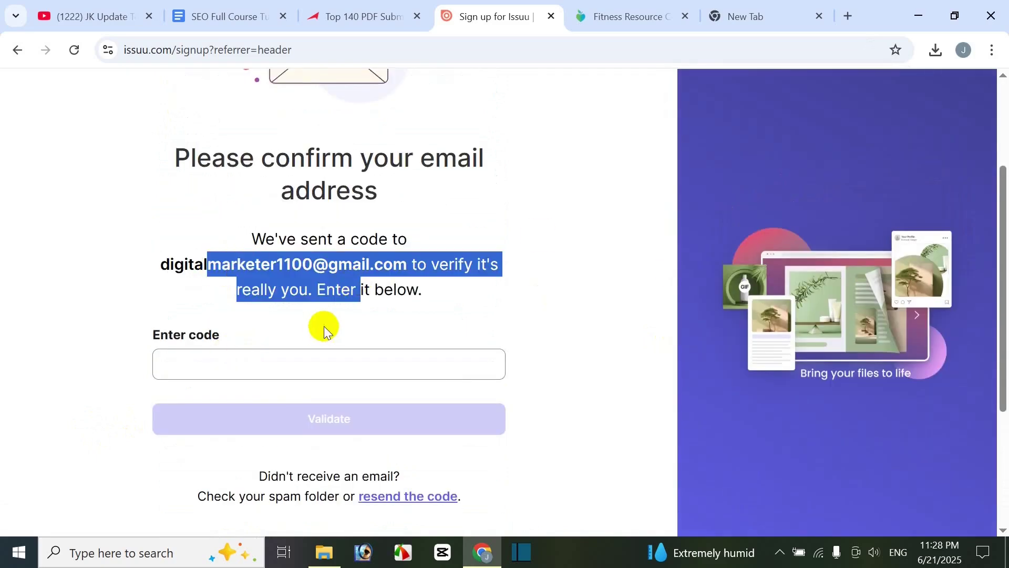
{"action": "left_click", "coordinate": [195, 351]}
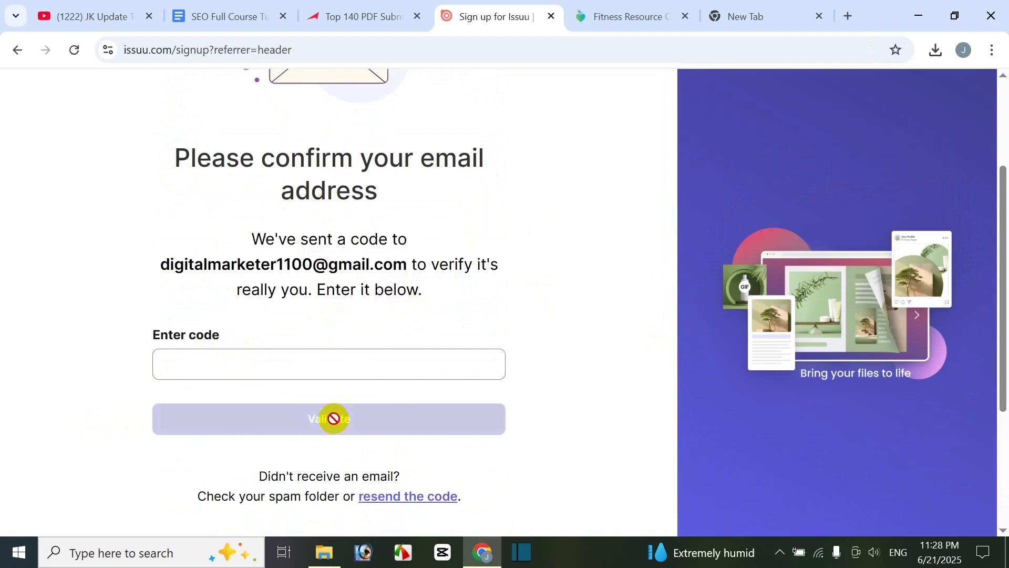
- Open the Issuu verification email in Gmail and copy its verification code
{"action": "left_click", "coordinate": [718, 16]}
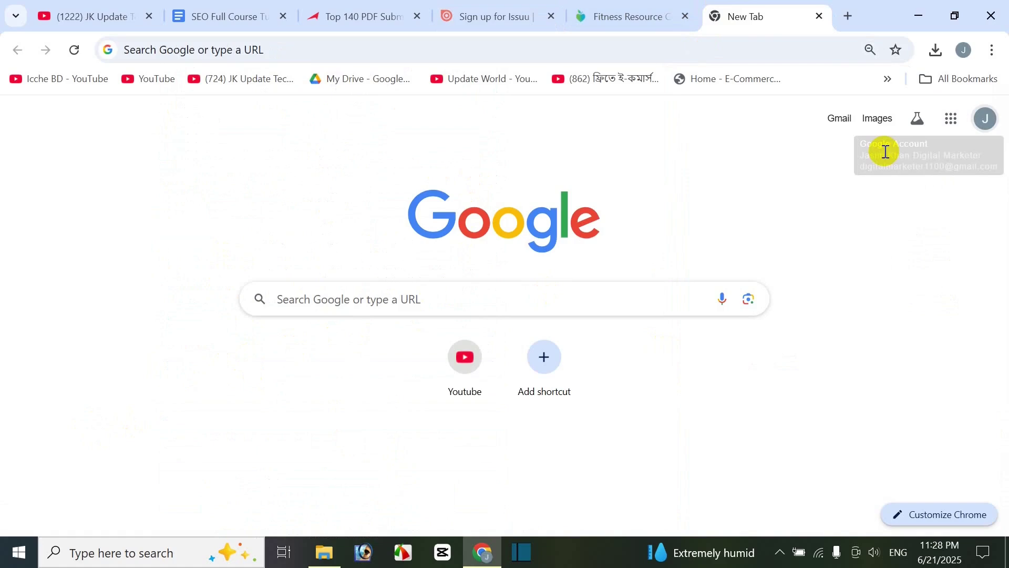
{"action": "left_click", "coordinate": [840, 120]}
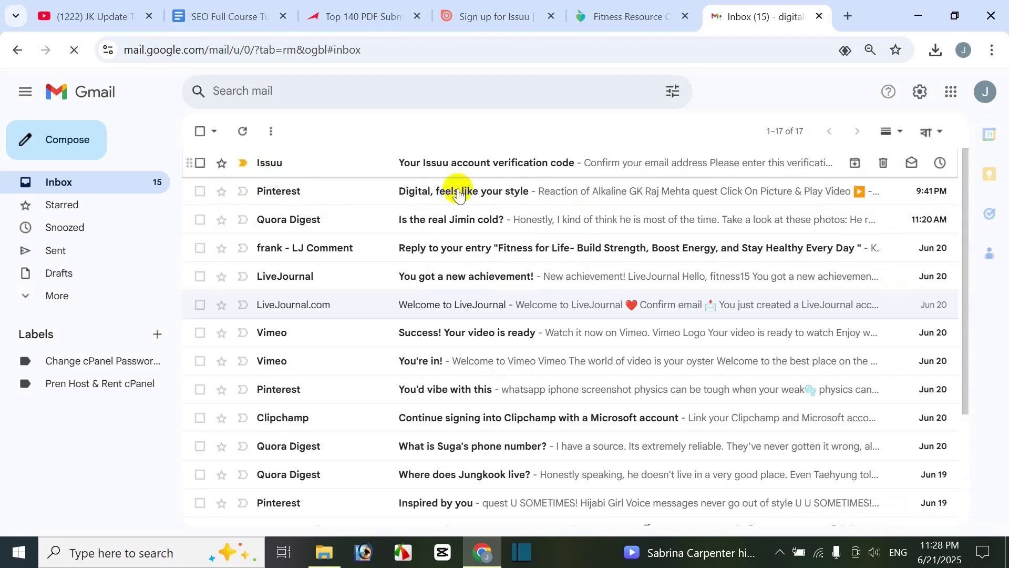
{"action": "left_click", "coordinate": [515, 173]}
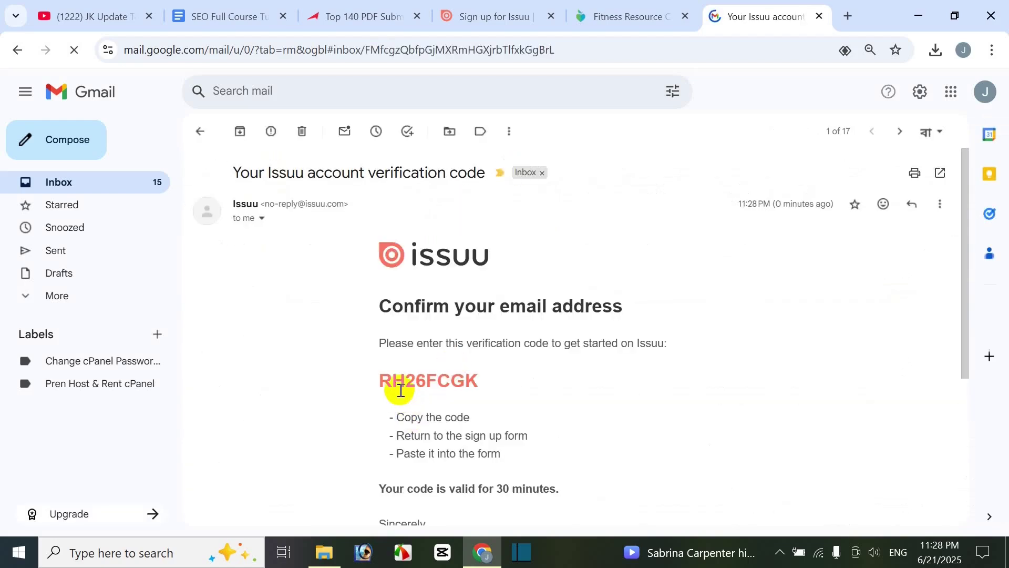
{"action": "left_click_drag", "start_coordinate": [384, 383], "coordinate": [478, 379]}
{"action": "key", "text": "ctrl+c"}
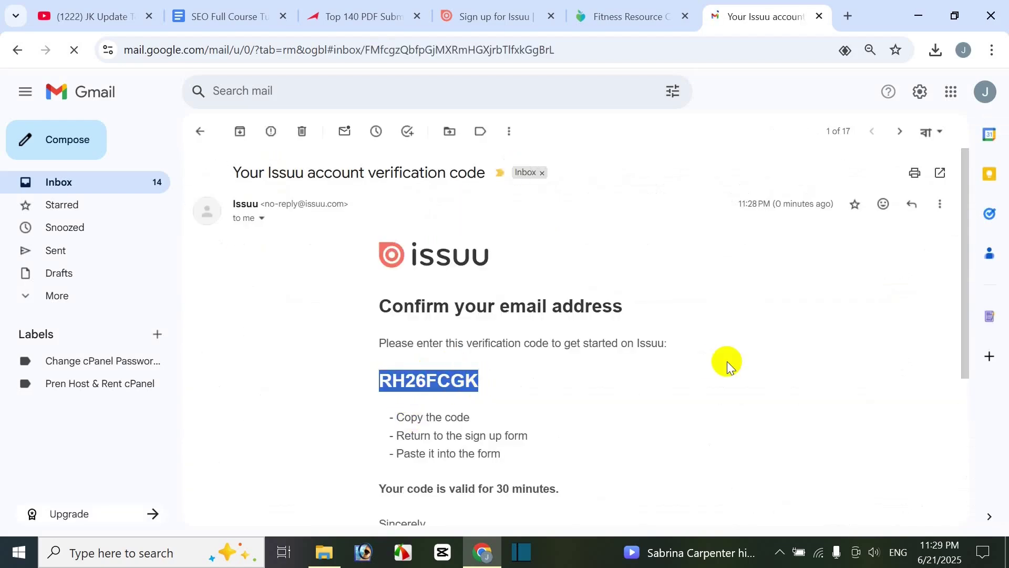
- Paste the verification code into the Issuu sign-up form and validate it
{"action": "left_click", "coordinate": [512, 16]}
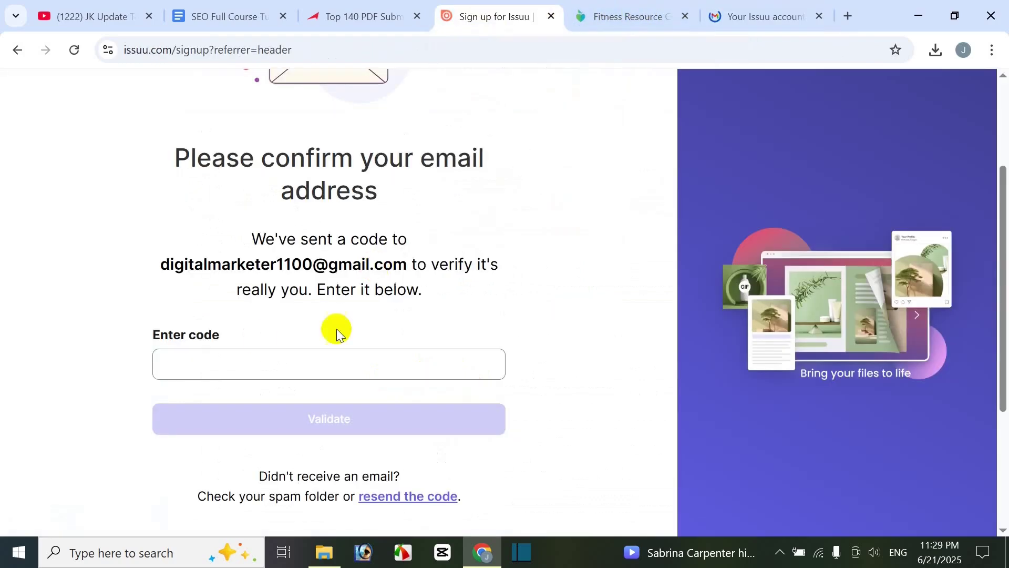
{"action": "left_click", "coordinate": [243, 353]}
{"action": "key", "text": "ctrl+v"}
{"action": "left_click", "coordinate": [372, 420]}
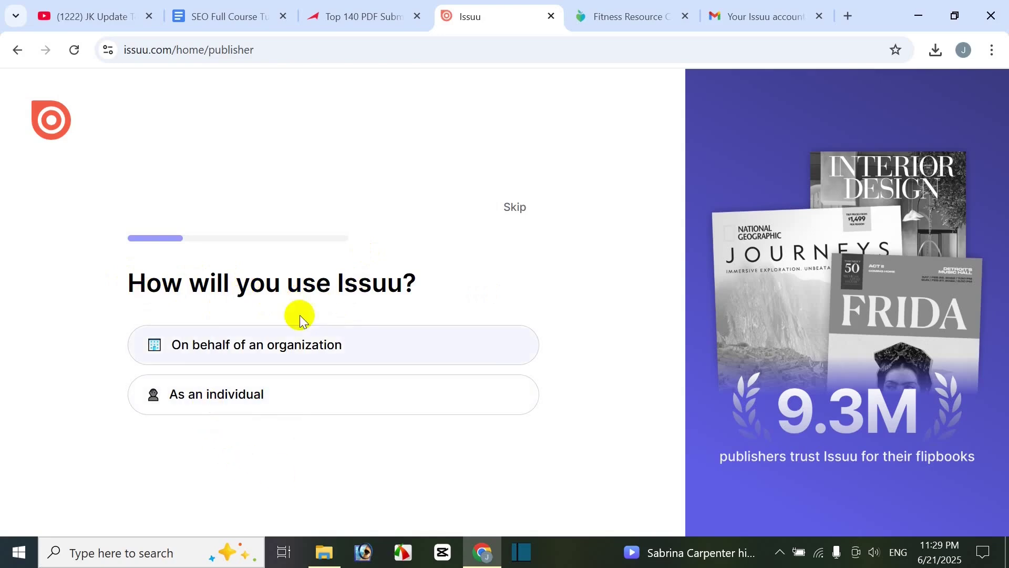
- Answer the onboarding questions with "As an individual" and "For work", and skip the main goal and discovery questions
{"action": "left_click", "coordinate": [250, 409]}
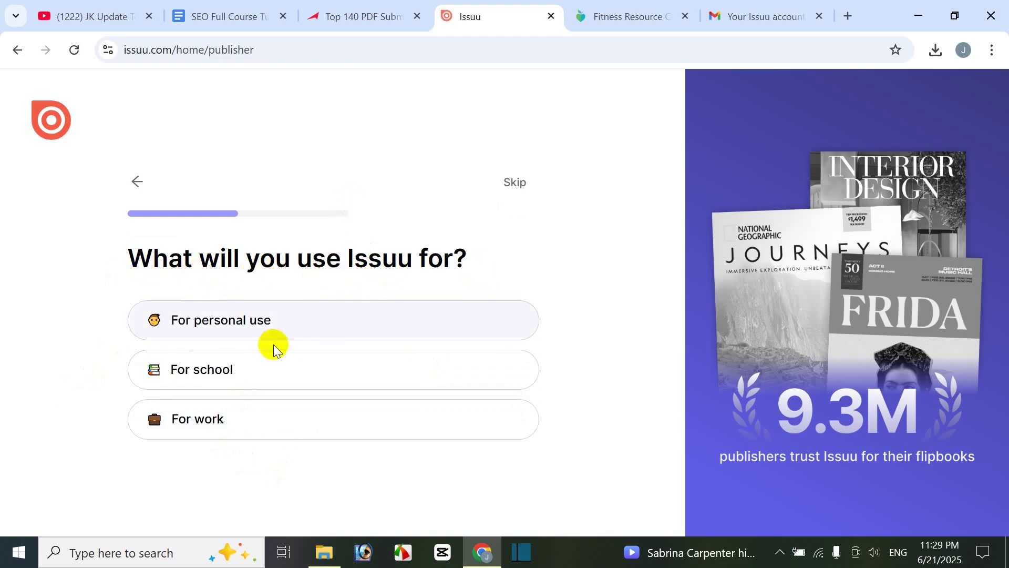
{"action": "left_click", "coordinate": [232, 424]}
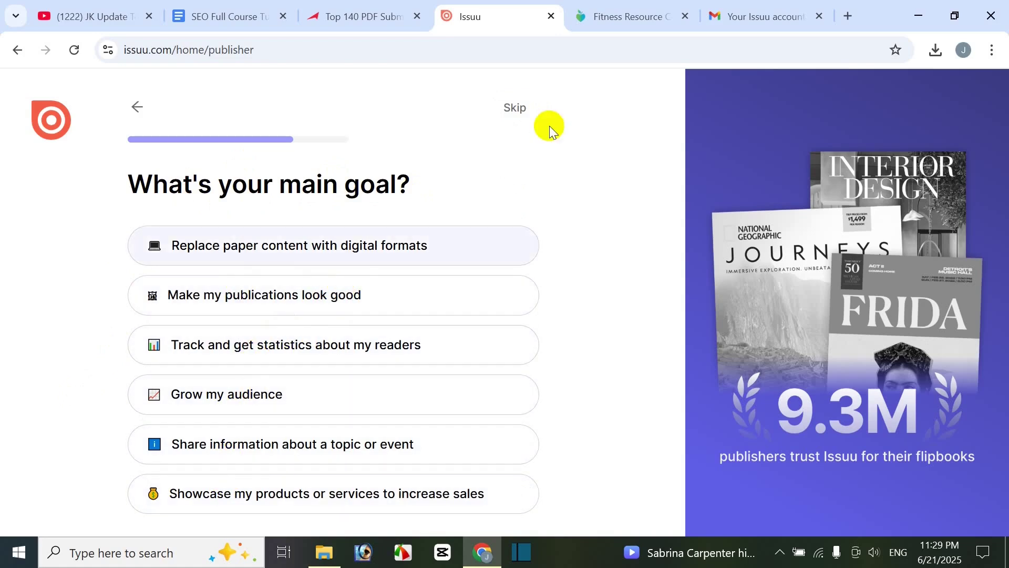
{"action": "left_click", "coordinate": [513, 108]}
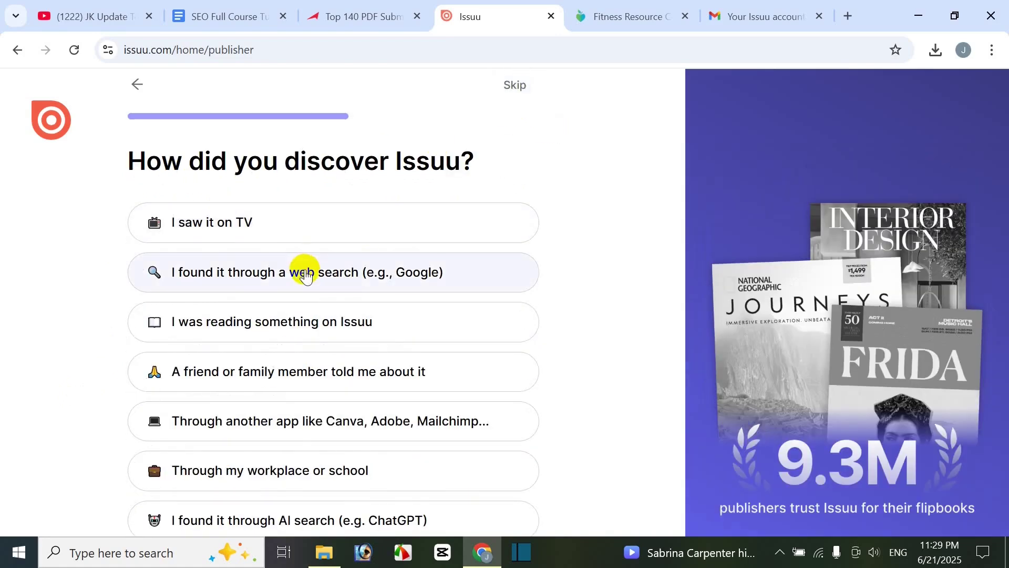
{"action": "left_click", "coordinate": [516, 84]}
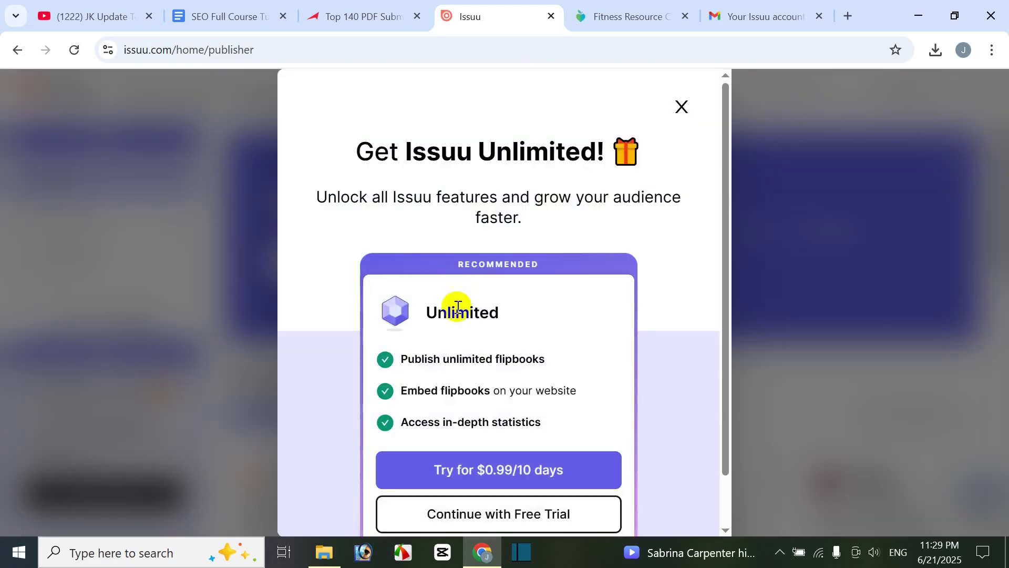
- Dismiss the Issuu Unlimited offer without choosing a plan or free trial
{"action": "scroll", "coordinate": [687, 259], "scroll_direction": "down", "scroll_amount": 1}
{"action": "scroll", "coordinate": [683, 210], "scroll_direction": "up", "scroll_amount": 1}
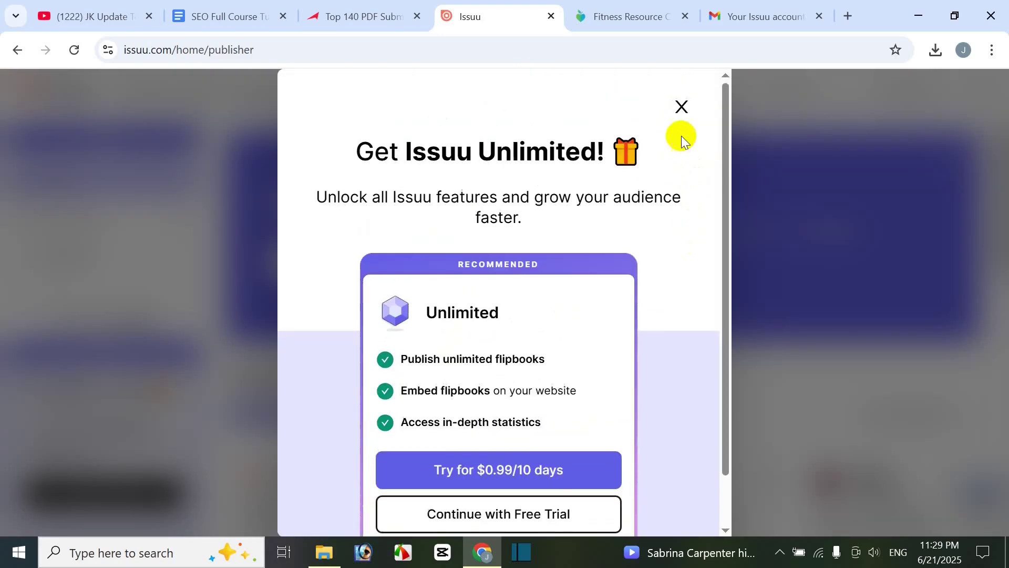
{"action": "left_click", "coordinate": [682, 107]}
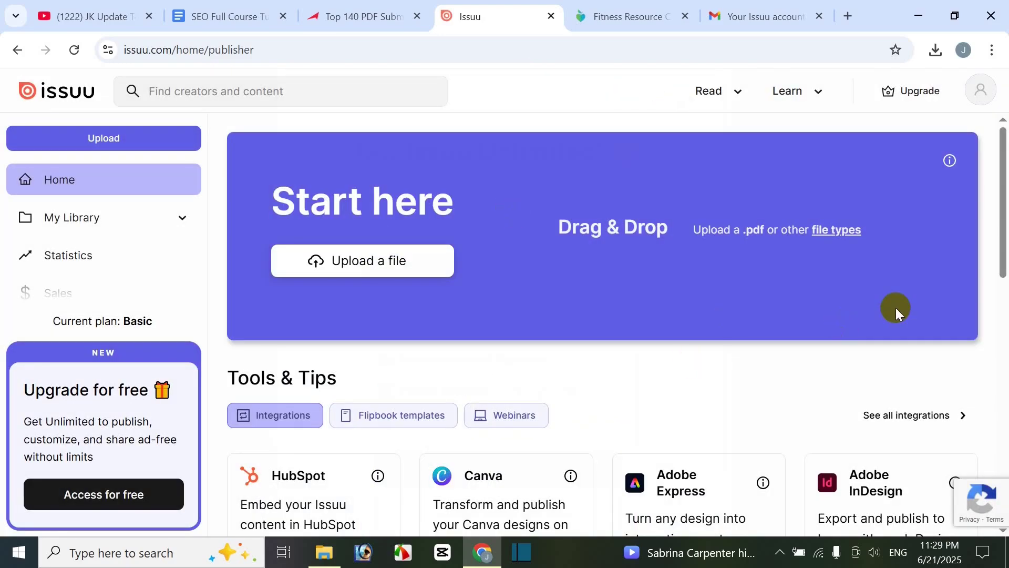
- Open the account settings of the new Issuu profile
{"action": "scroll", "coordinate": [735, 322], "scroll_direction": "down", "scroll_amount": 6}
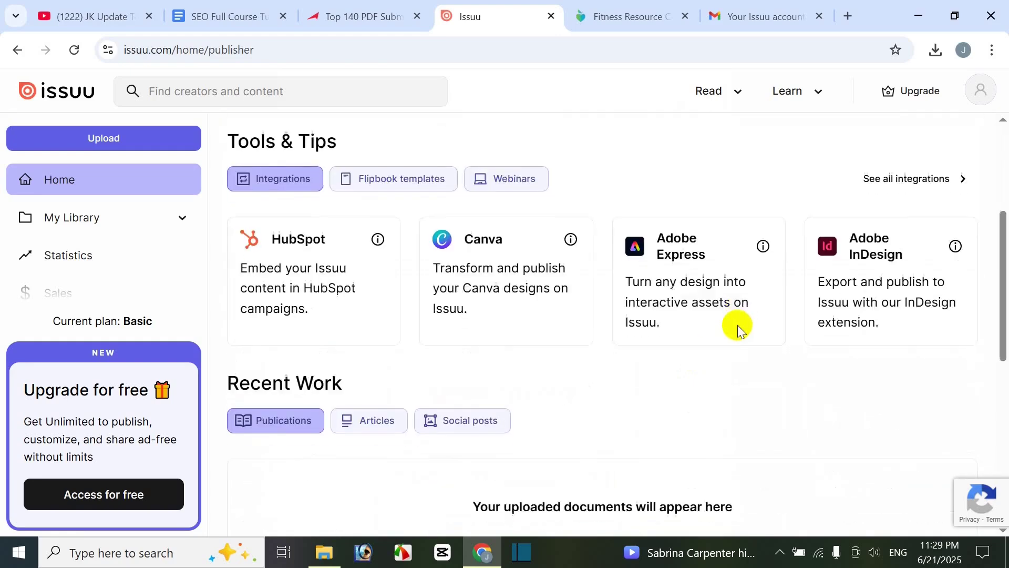
{"action": "scroll", "coordinate": [726, 305], "scroll_direction": "up", "scroll_amount": 6}
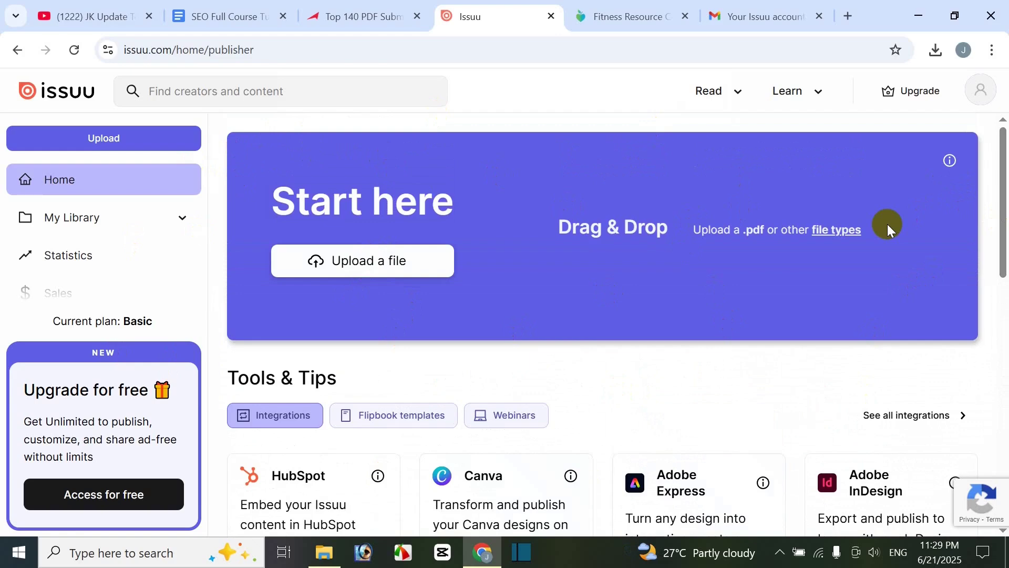
{"action": "left_click", "coordinate": [981, 96]}
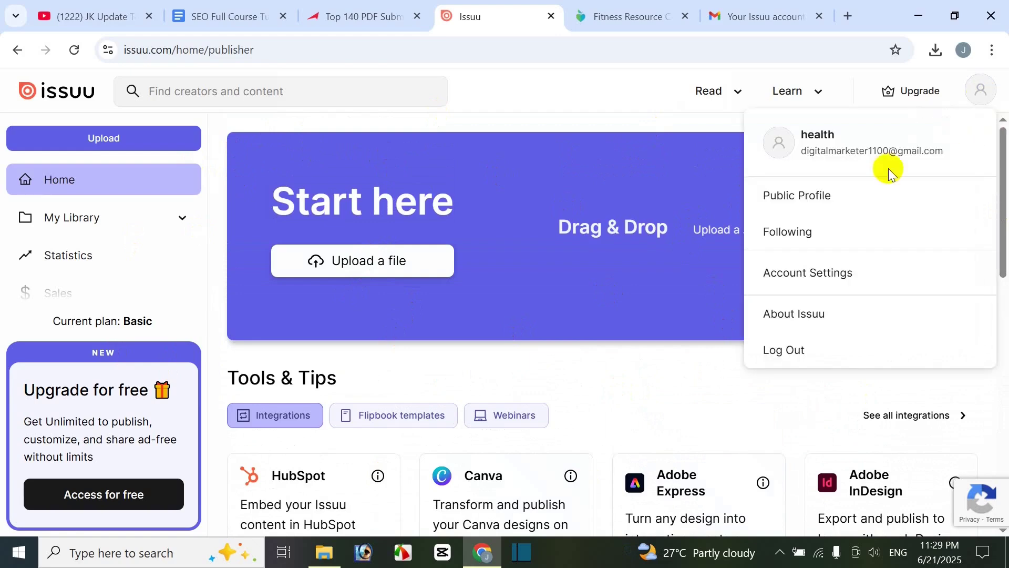
{"action": "left_click", "coordinate": [837, 274]}
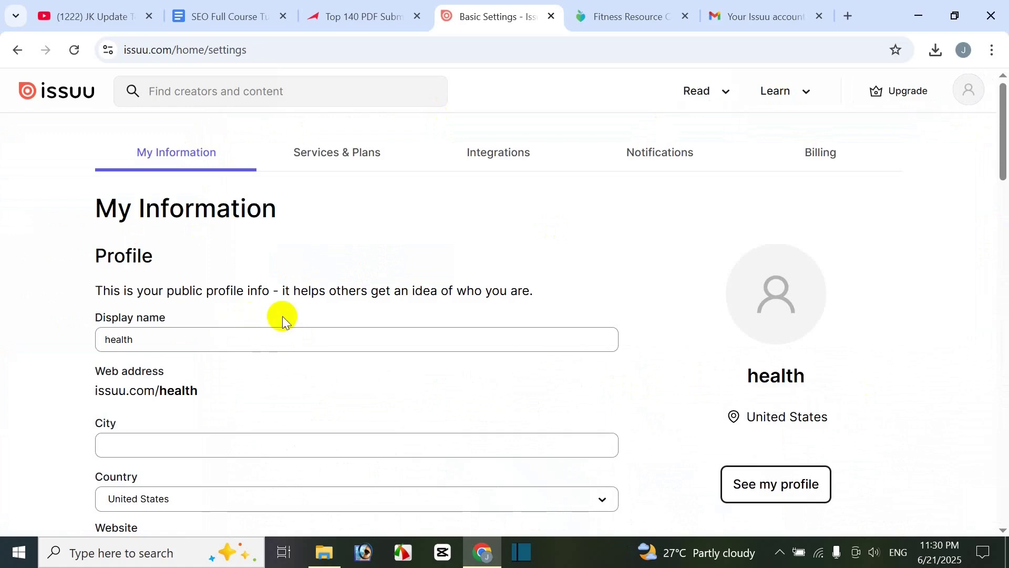
- Set the profile's country to United Kingdom
{"action": "scroll", "coordinate": [282, 317], "scroll_direction": "down", "scroll_amount": 1}
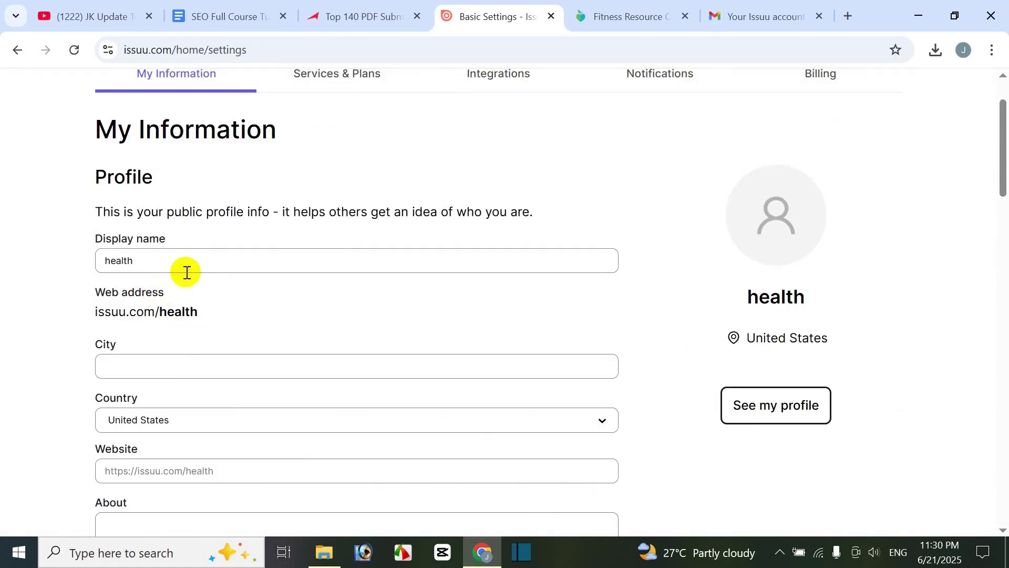
{"action": "scroll", "coordinate": [140, 369], "scroll_direction": "down", "scroll_amount": 1}
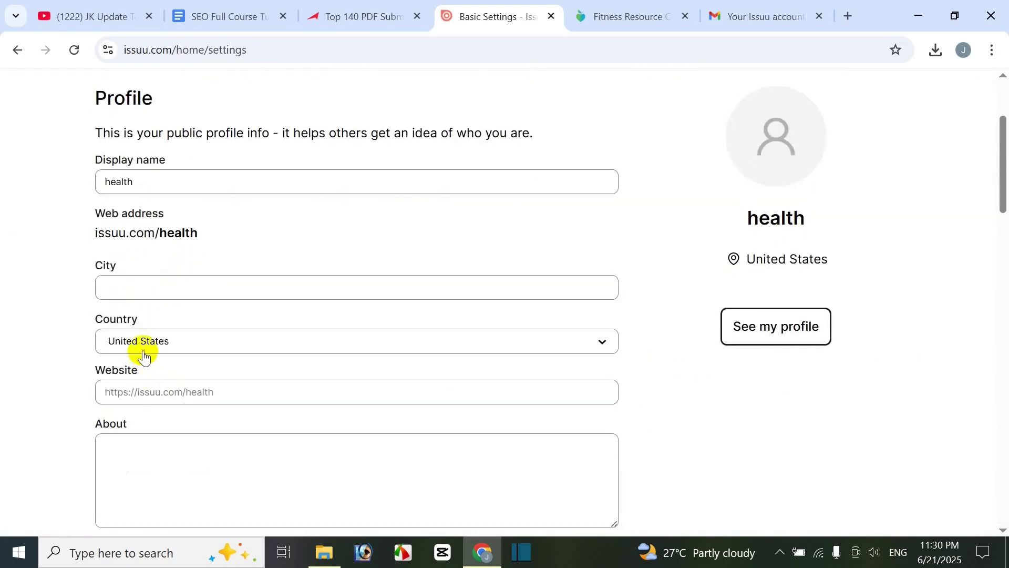
{"action": "left_click", "coordinate": [206, 351]}
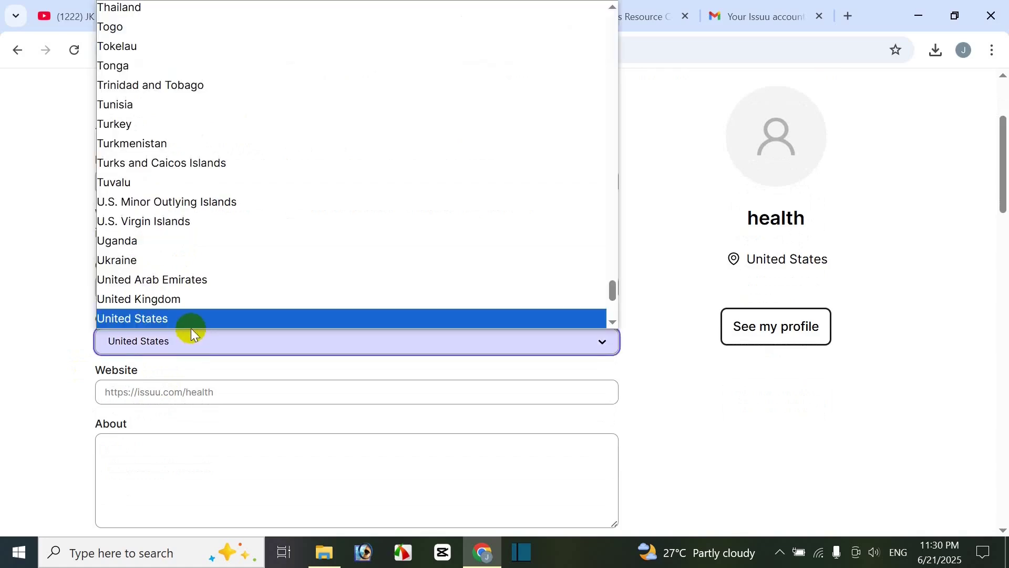
{"action": "left_click", "coordinate": [188, 301]}
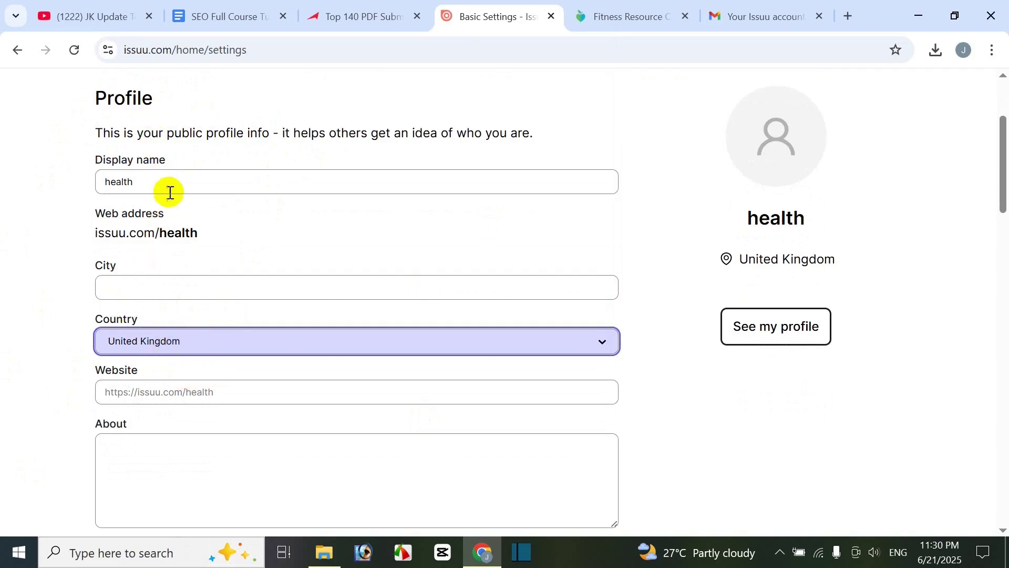
- Ready the profile's Website field and copy the URL of the open Everyday Health fitness page
{"action": "scroll", "coordinate": [168, 379], "scroll_direction": "down", "scroll_amount": 3}
{"action": "left_click", "coordinate": [164, 311]}
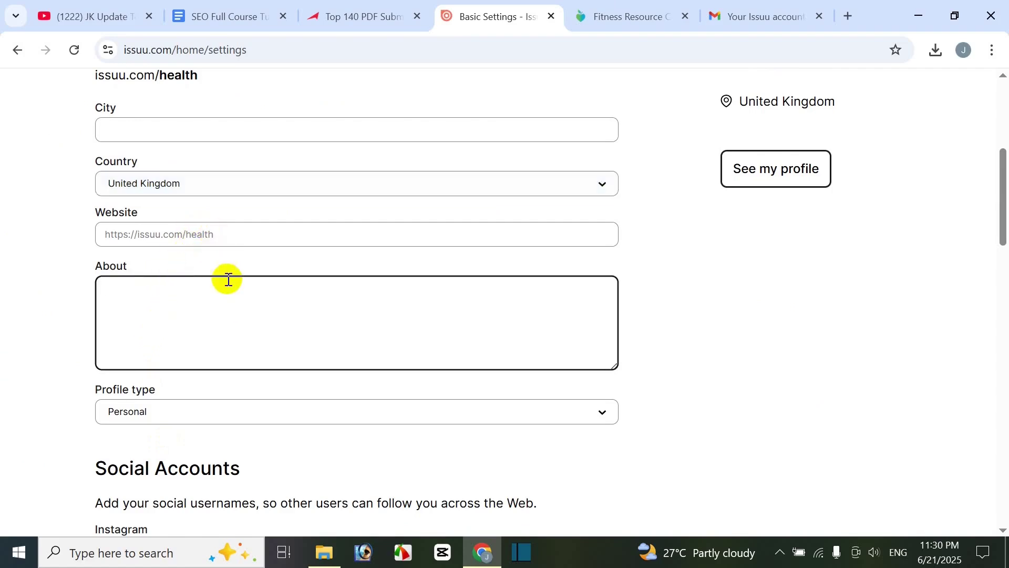
{"action": "scroll", "coordinate": [185, 266], "scroll_direction": "up", "scroll_amount": 2}
{"action": "left_click", "coordinate": [147, 313]}
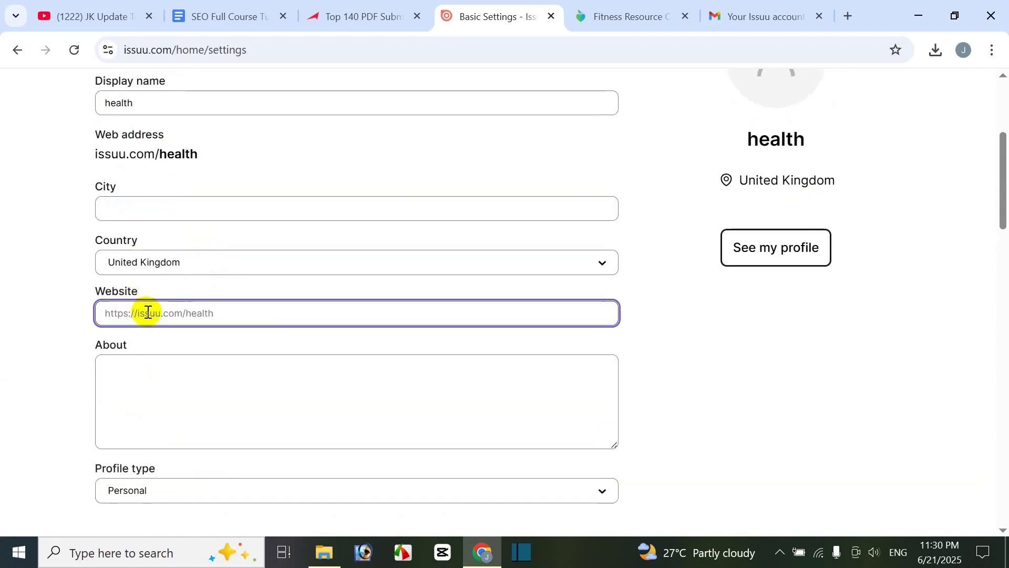
{"action": "left_click", "coordinate": [631, 18]}
{"action": "left_click", "coordinate": [300, 53]}
{"action": "key", "text": "ctrl+c"}
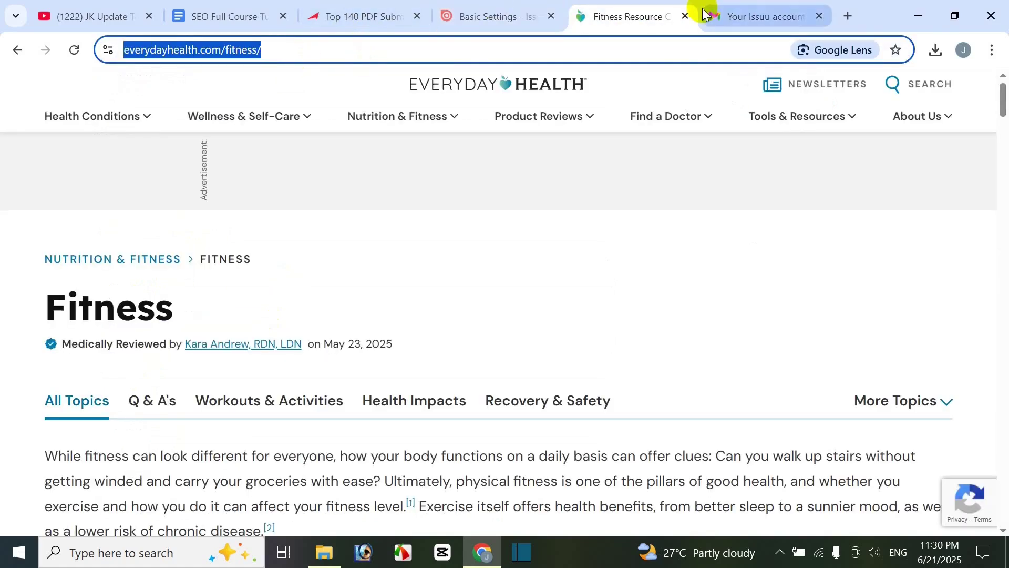
{"action": "left_click", "coordinate": [494, 17]}
{"action": "left_click", "coordinate": [808, 18]}
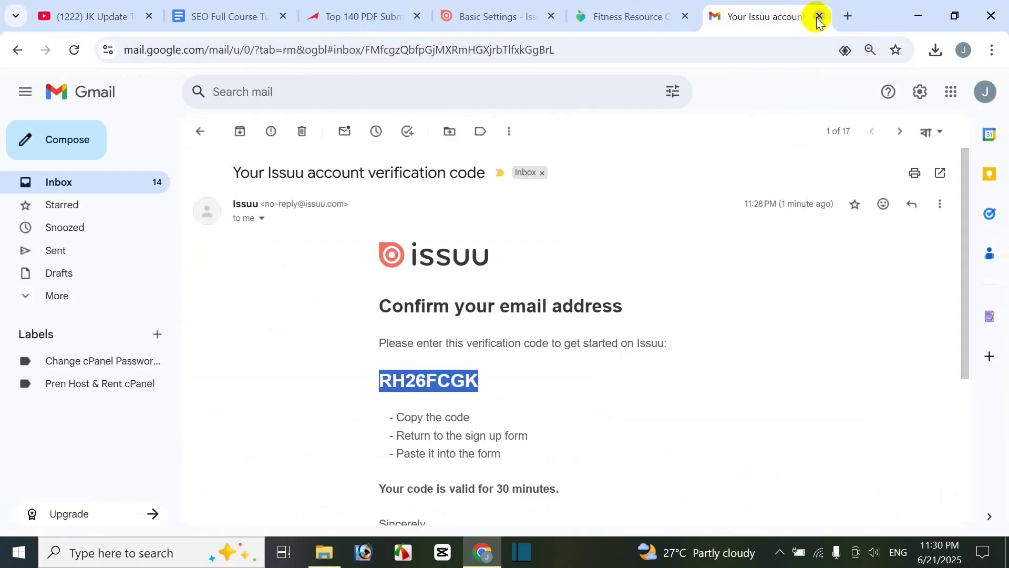
{"action": "left_click", "coordinate": [818, 17]}
{"action": "left_click", "coordinate": [584, 16]}
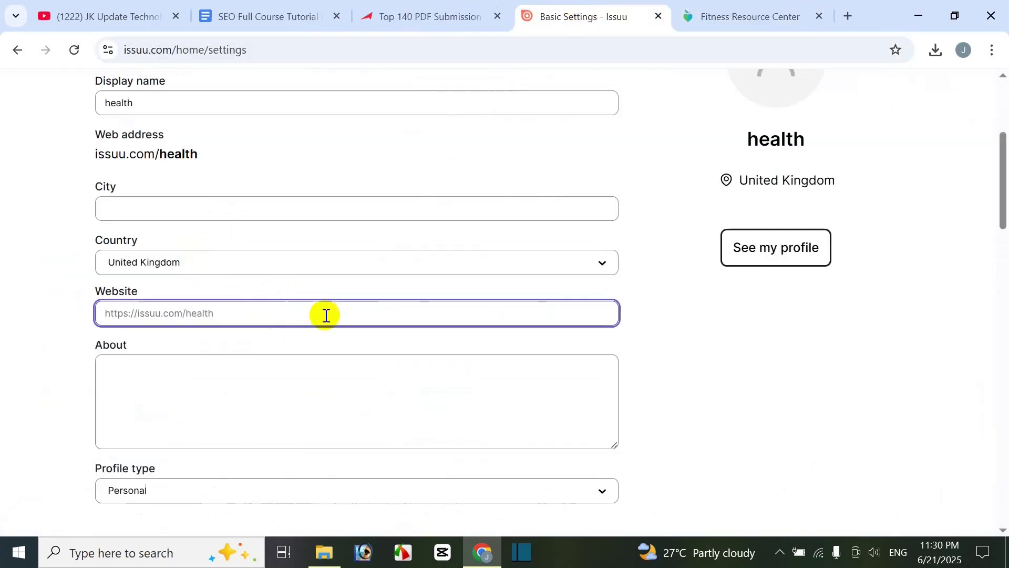
{"action": "key", "text": "ctrl+v"}
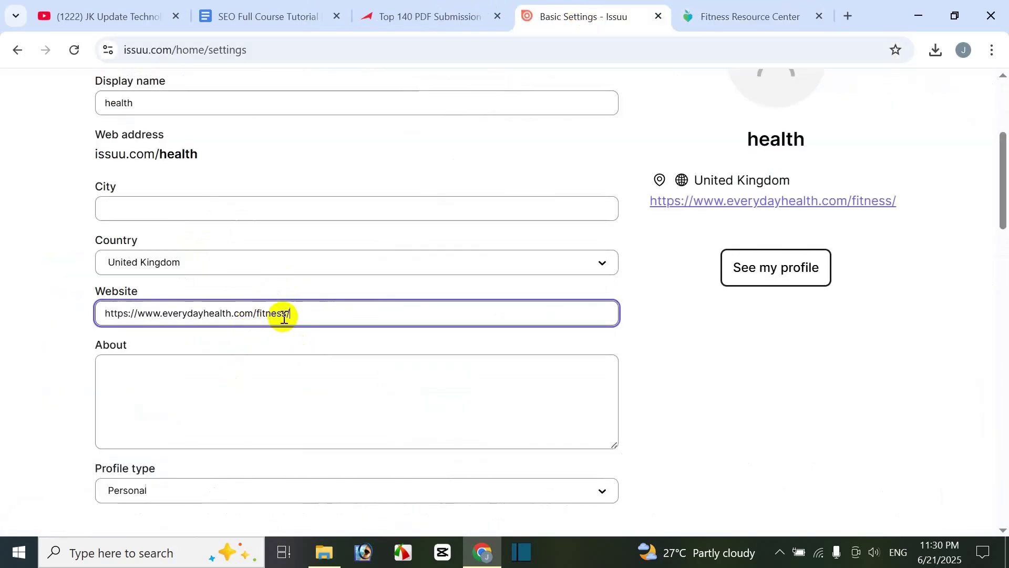
- Fill the profile's About text with the introductory paragraph copied from the Everyday Health fitness page
{"action": "scroll", "coordinate": [289, 316], "scroll_direction": "up", "scroll_amount": 3}
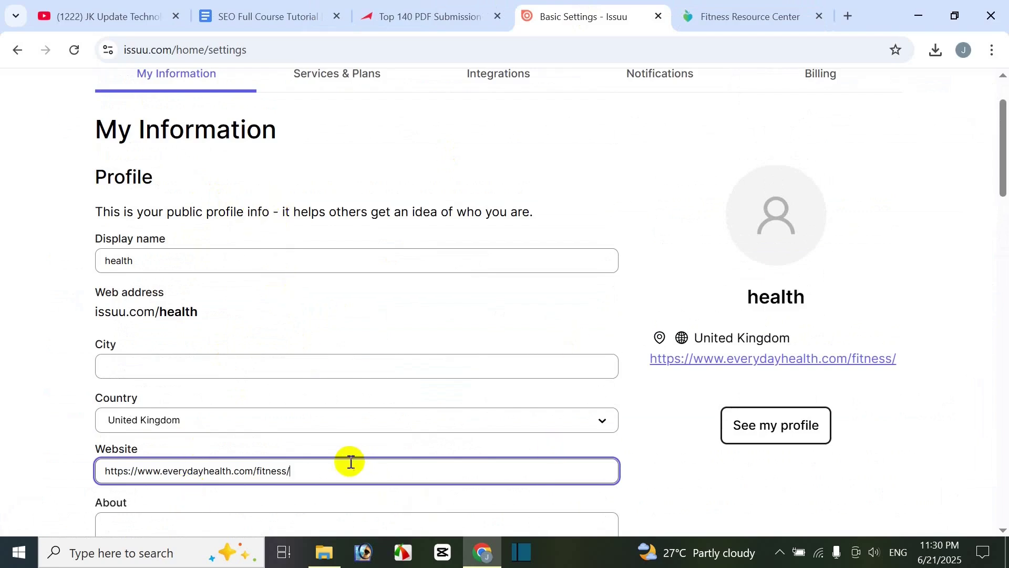
{"action": "scroll", "coordinate": [351, 462], "scroll_direction": "down", "scroll_amount": 2}
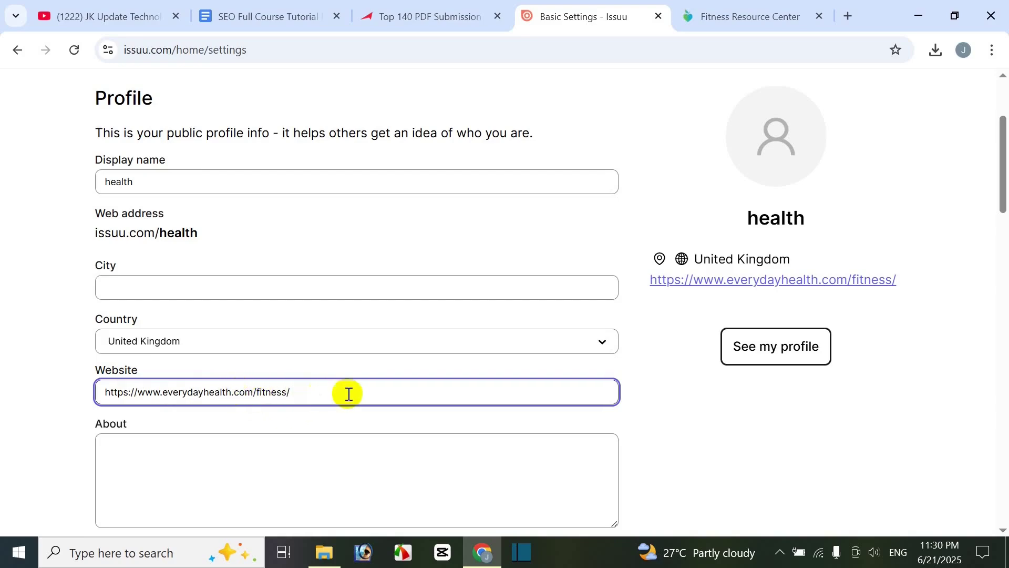
{"action": "scroll", "coordinate": [347, 395], "scroll_direction": "down", "scroll_amount": 1}
{"action": "left_click", "coordinate": [224, 396]}
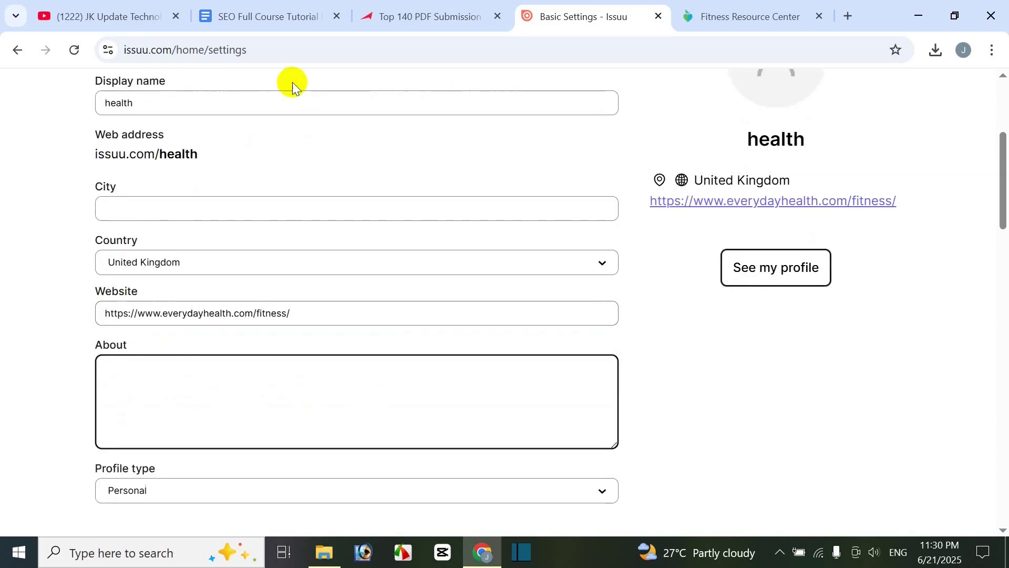
{"action": "left_click", "coordinate": [724, 22]}
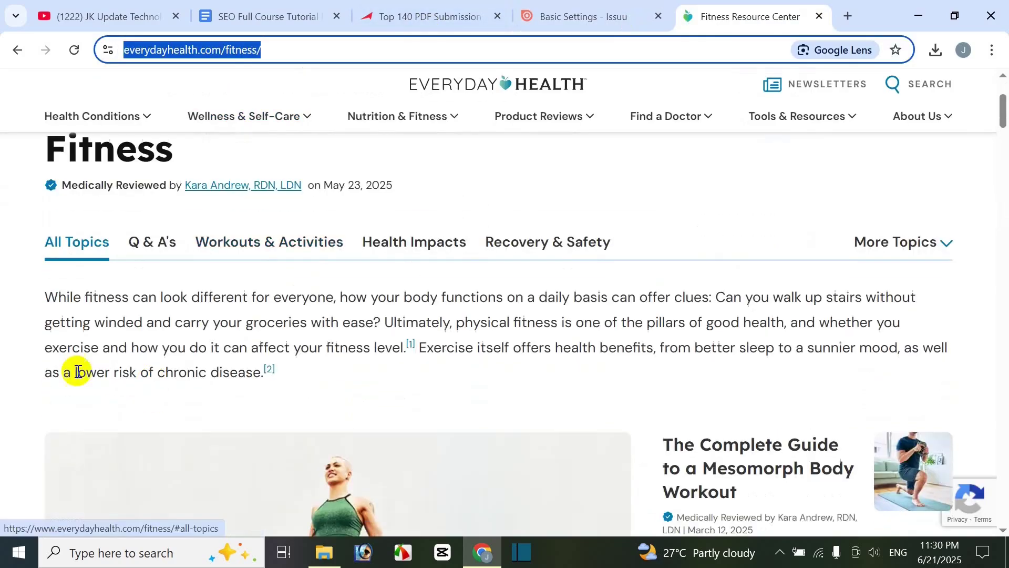
{"action": "left_click_drag", "start_coordinate": [45, 297], "coordinate": [245, 374]}
{"action": "key", "text": "ctrl+c"}
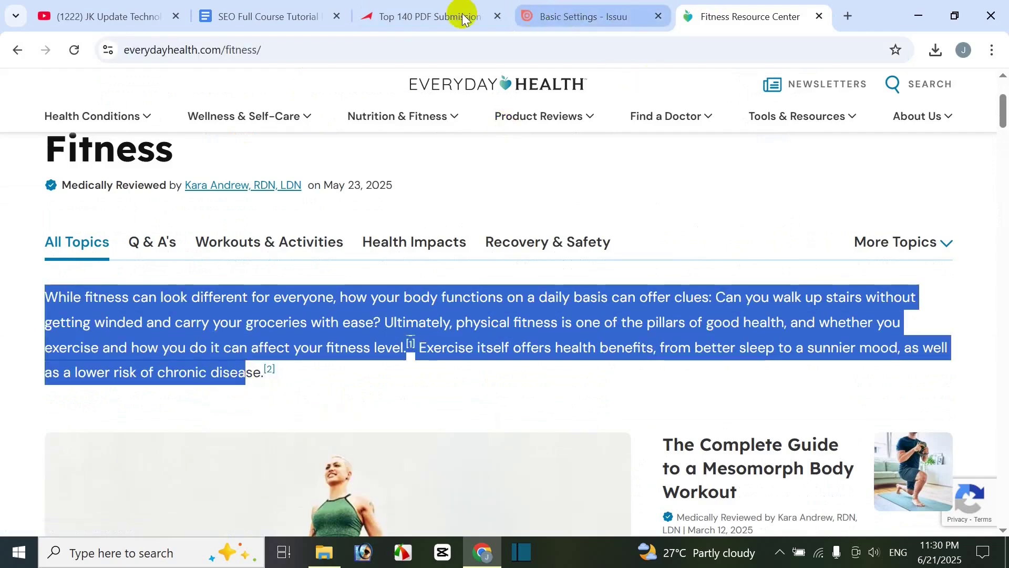
{"action": "left_click", "coordinate": [570, 19]}
{"action": "key", "text": "ctrl+v"}
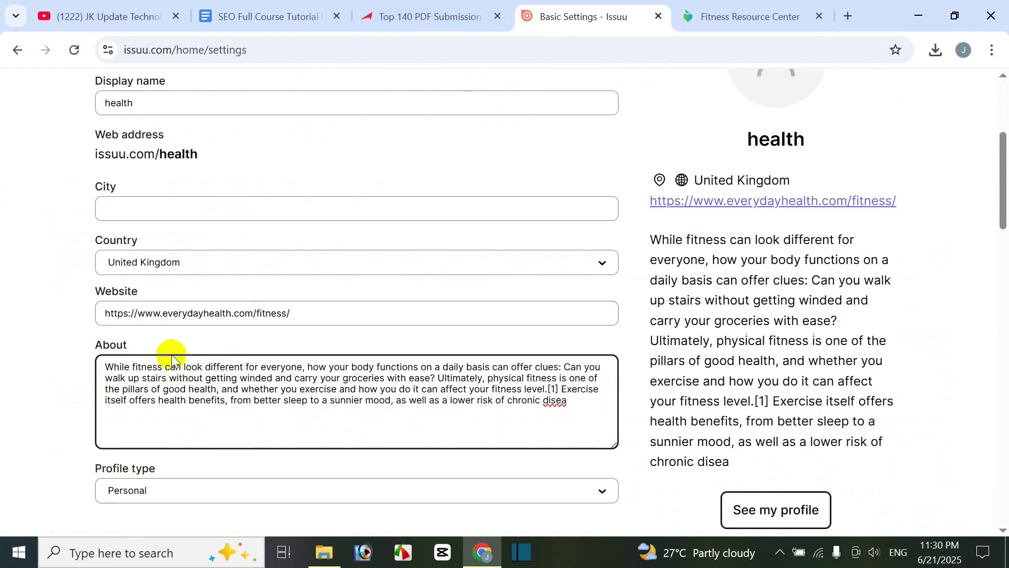
- Set the profile type to Business and enter Health-Fitness as the company
{"action": "scroll", "coordinate": [252, 441], "scroll_direction": "down", "scroll_amount": 1}
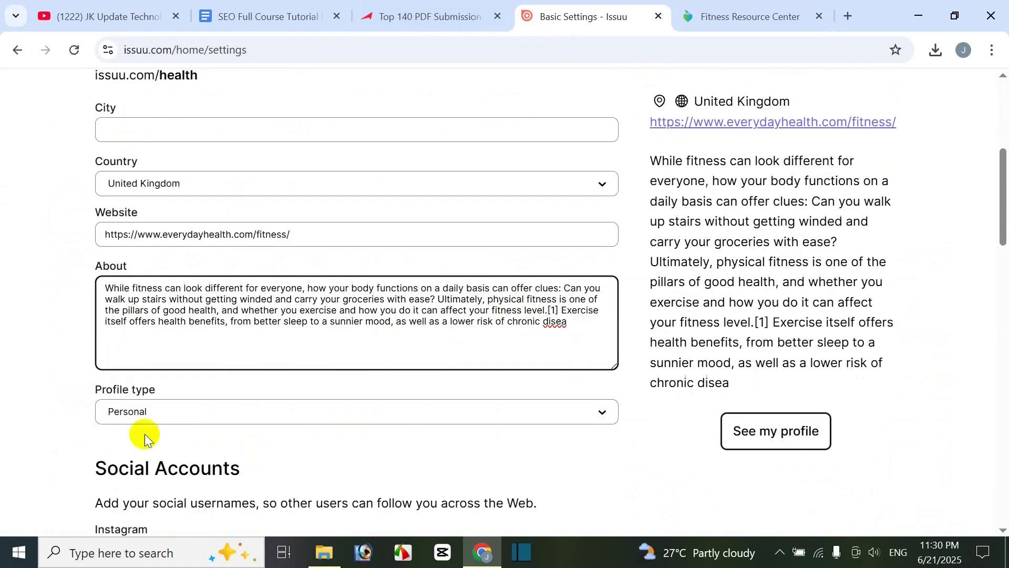
{"action": "scroll", "coordinate": [268, 435], "scroll_direction": "down", "scroll_amount": 2}
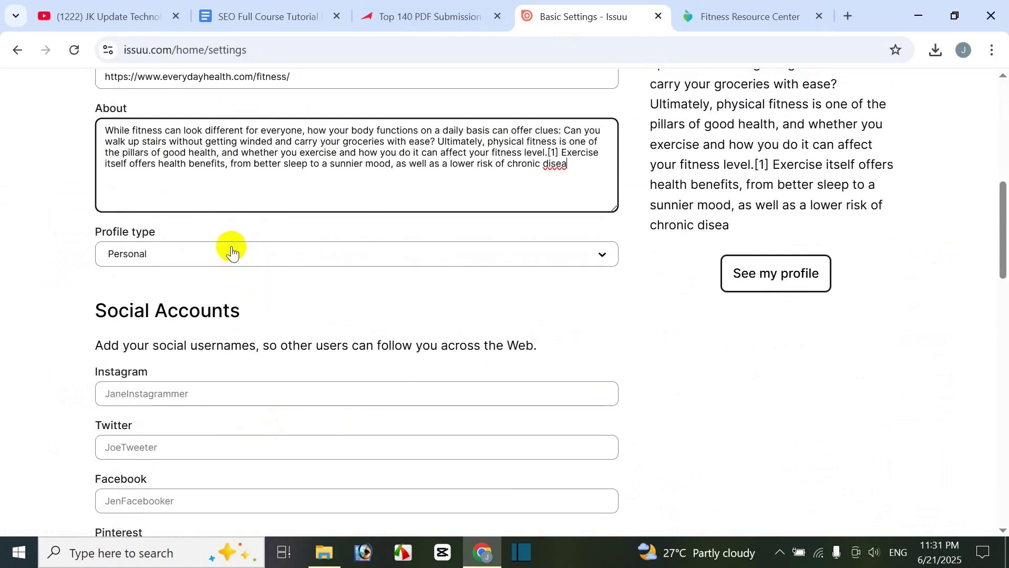
{"action": "left_click", "coordinate": [230, 249]}
{"action": "left_click", "coordinate": [233, 268]}
{"action": "left_click", "coordinate": [213, 252]}
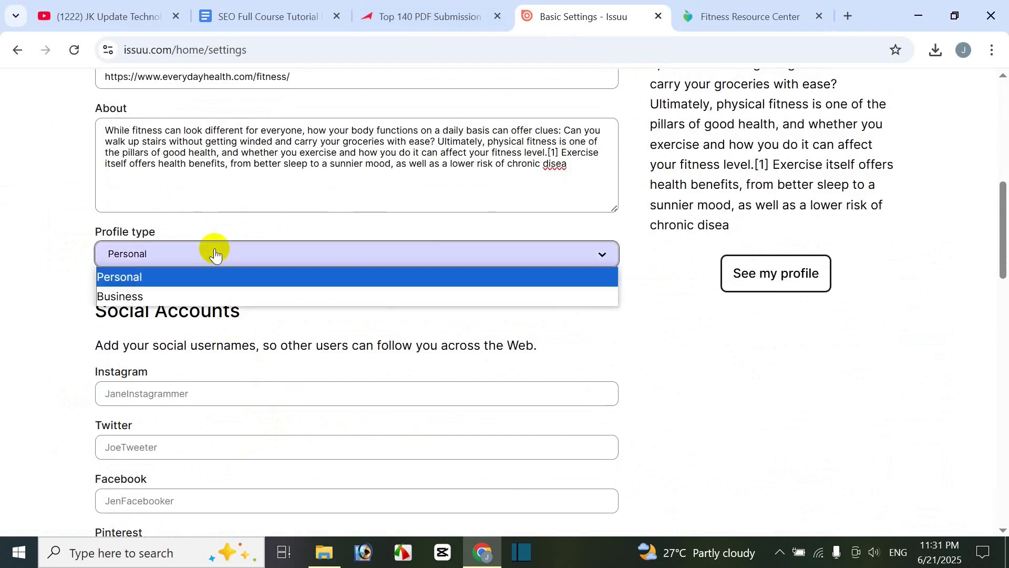
{"action": "left_click", "coordinate": [163, 294]}
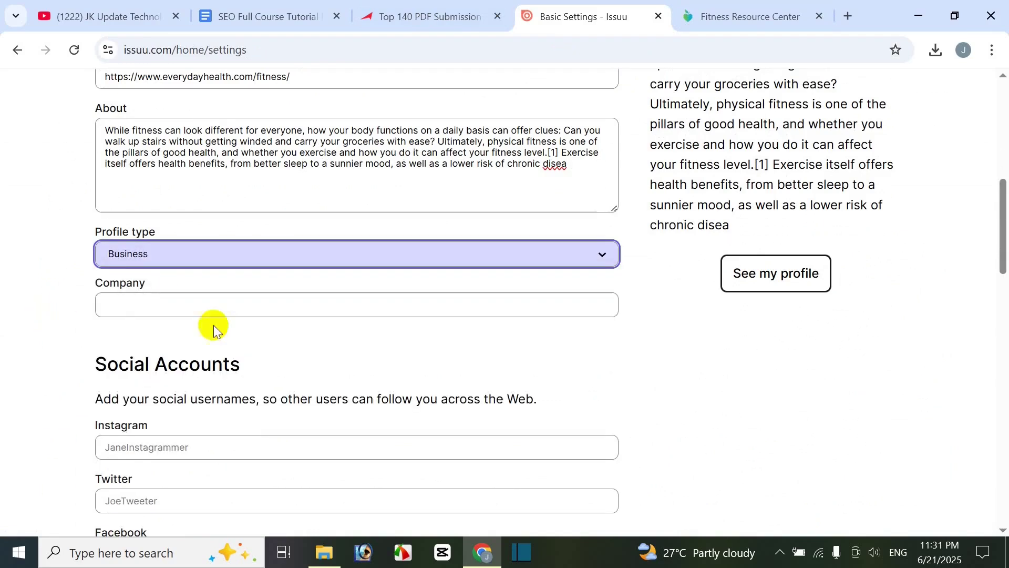
{"action": "left_click", "coordinate": [204, 302]}
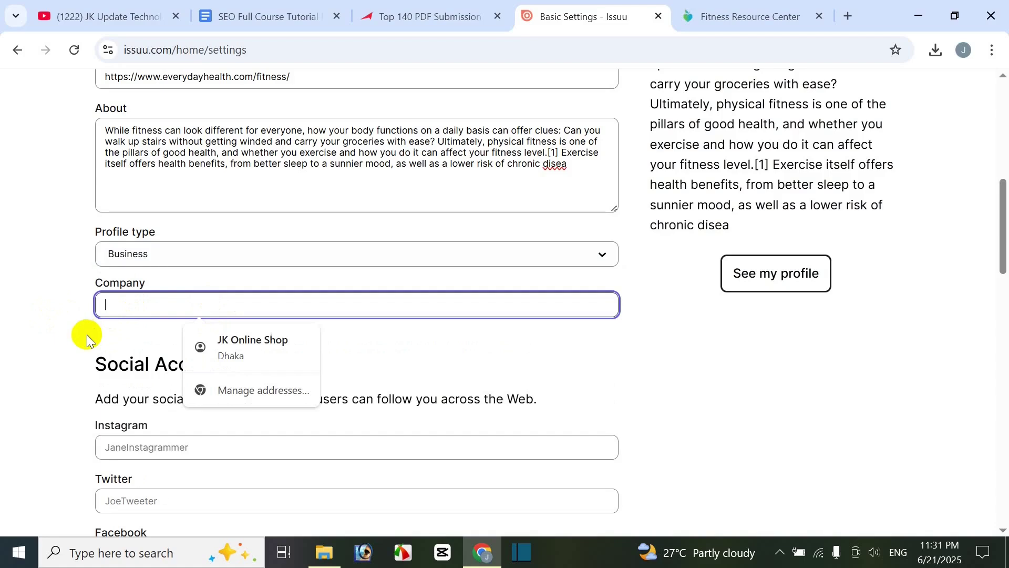
{"action": "type", "text": "Health"}
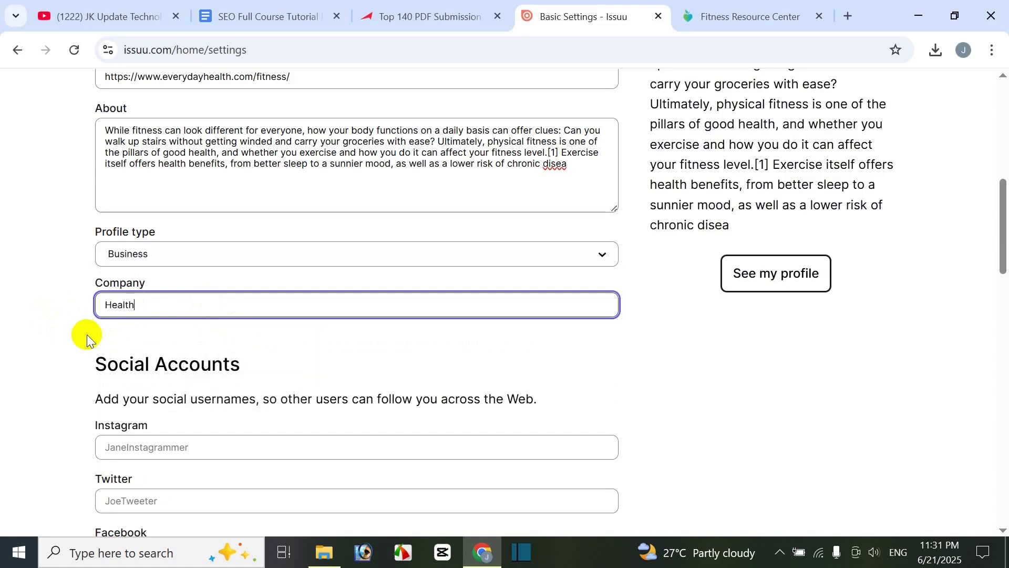
{"action": "type", "text": "-Fitness"}
- Review the remaining account settings, leaving the social accounts empty, and save the profile changes
{"action": "scroll", "coordinate": [203, 406], "scroll_direction": "down", "scroll_amount": 1}
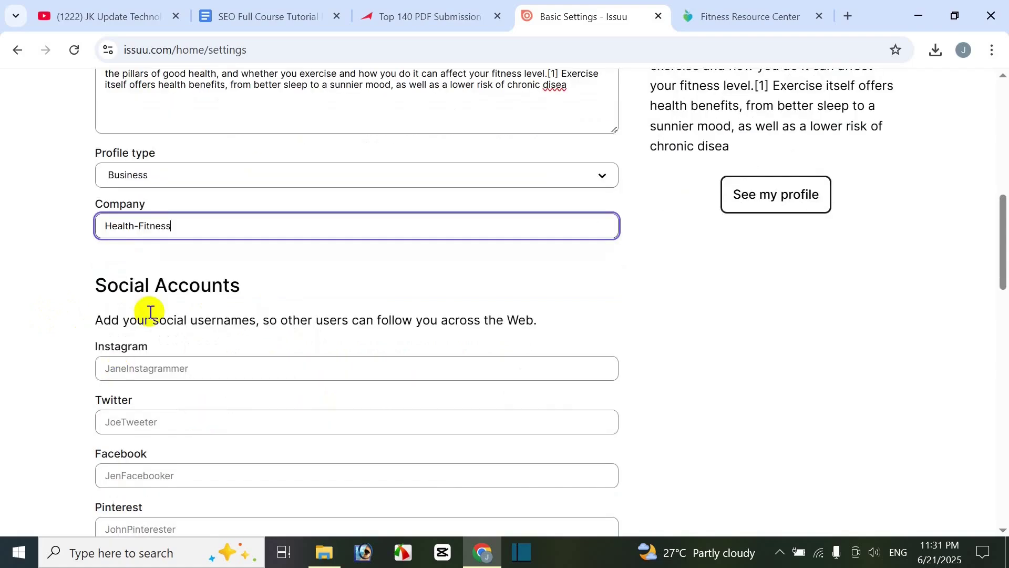
{"action": "scroll", "coordinate": [149, 393], "scroll_direction": "down", "scroll_amount": 1}
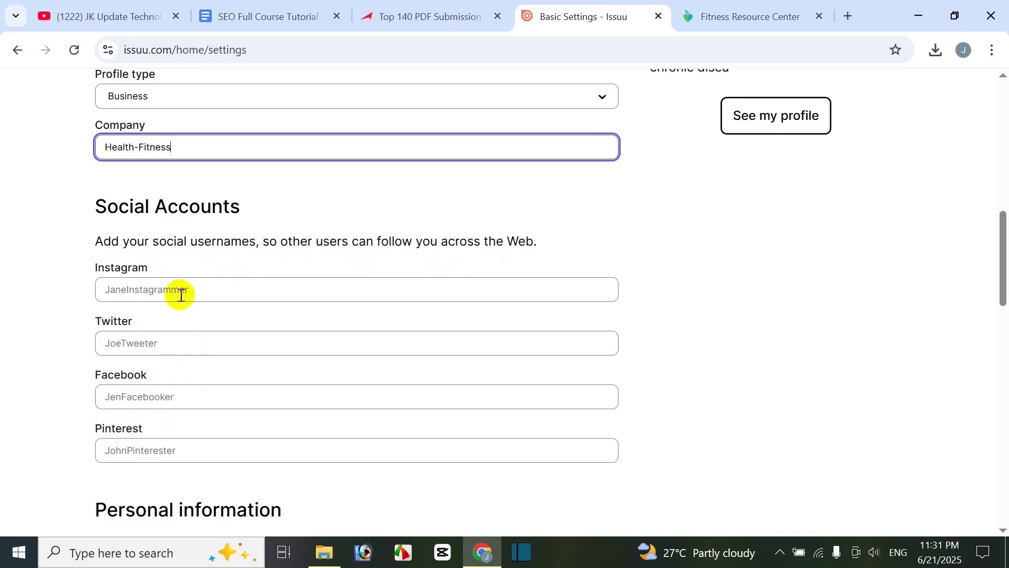
{"action": "scroll", "coordinate": [173, 475], "scroll_direction": "down", "scroll_amount": 3}
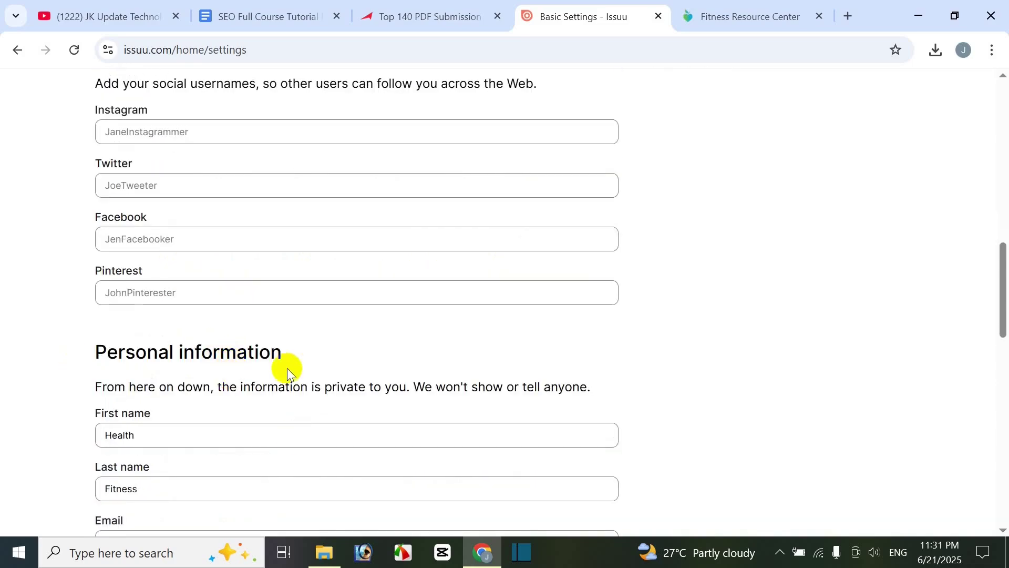
{"action": "scroll", "coordinate": [287, 368], "scroll_direction": "down", "scroll_amount": 3}
{"action": "scroll", "coordinate": [261, 455], "scroll_direction": "down", "scroll_amount": 6}
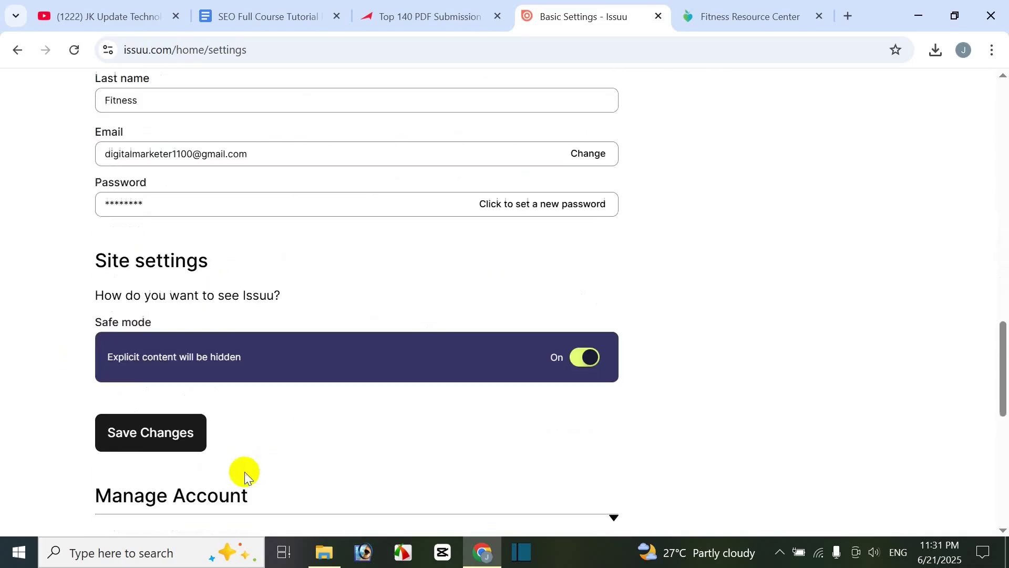
{"action": "scroll", "coordinate": [248, 389], "scroll_direction": "down", "scroll_amount": 3}
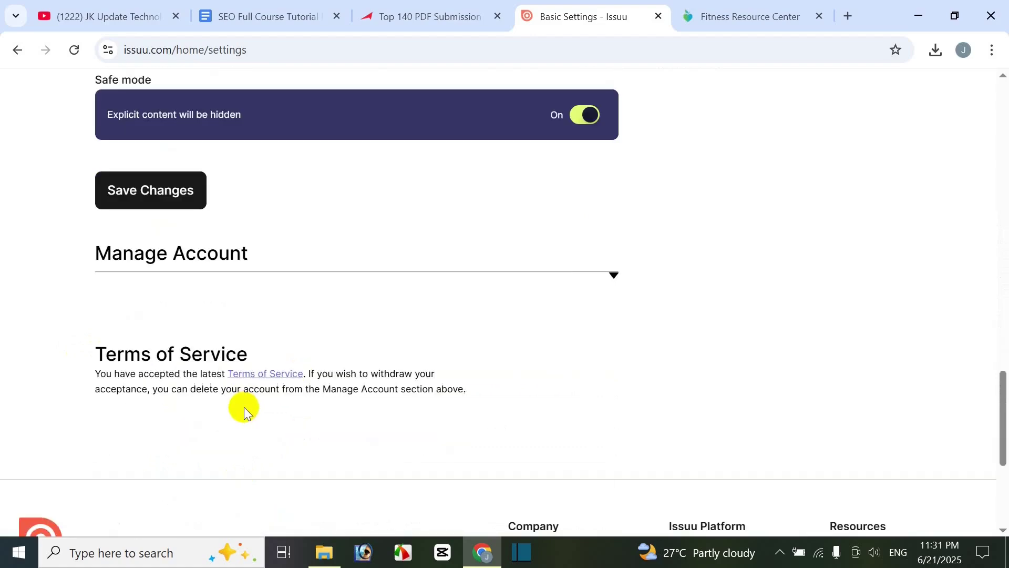
{"action": "scroll", "coordinate": [272, 268], "scroll_direction": "up", "scroll_amount": 20}
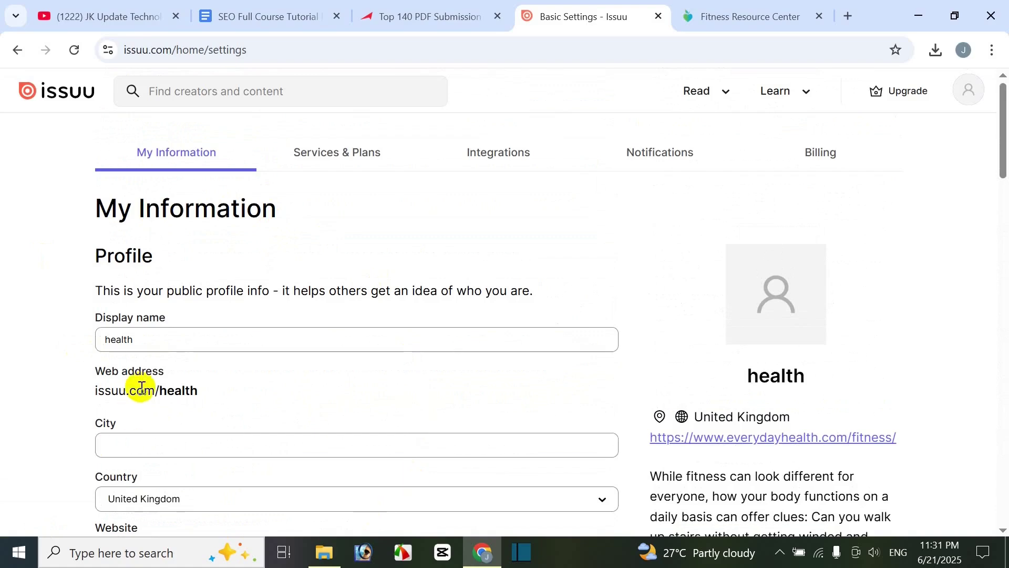
{"action": "scroll", "coordinate": [244, 342], "scroll_direction": "down", "scroll_amount": 18}
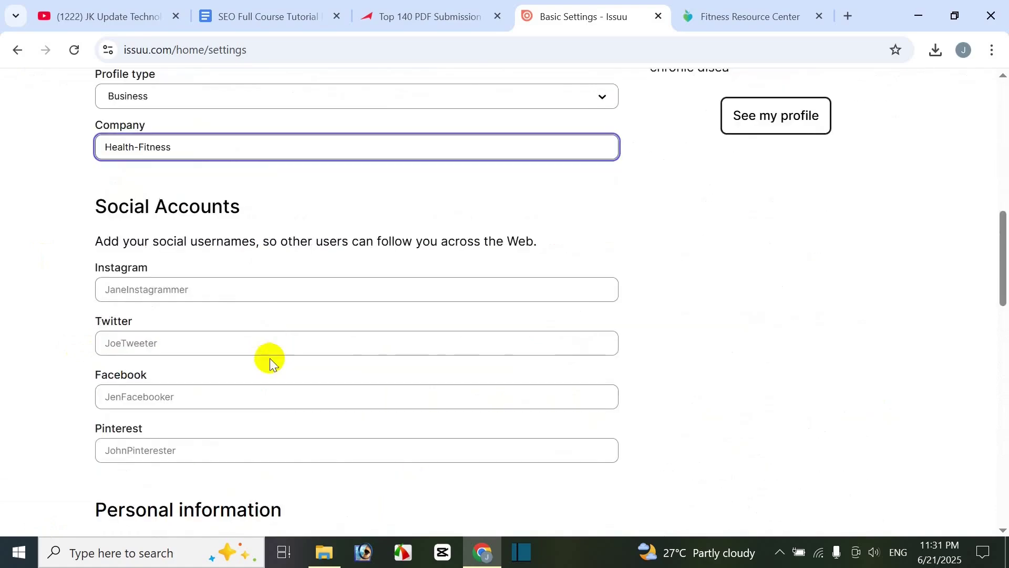
{"action": "scroll", "coordinate": [273, 371], "scroll_direction": "down", "scroll_amount": 5}
{"action": "left_click", "coordinate": [159, 368]}
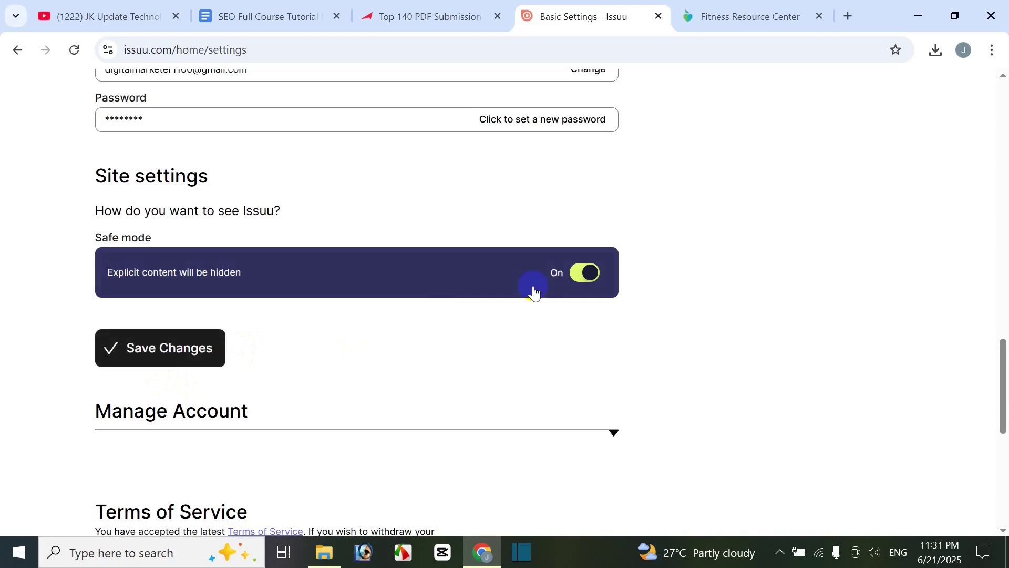
- Upload the "Fitness for Life" image from the Downloads folder as the profile picture
{"action": "scroll", "coordinate": [551, 284], "scroll_direction": "up", "scroll_amount": 20}
{"action": "scroll", "coordinate": [536, 255], "scroll_direction": "up", "scroll_amount": 2}
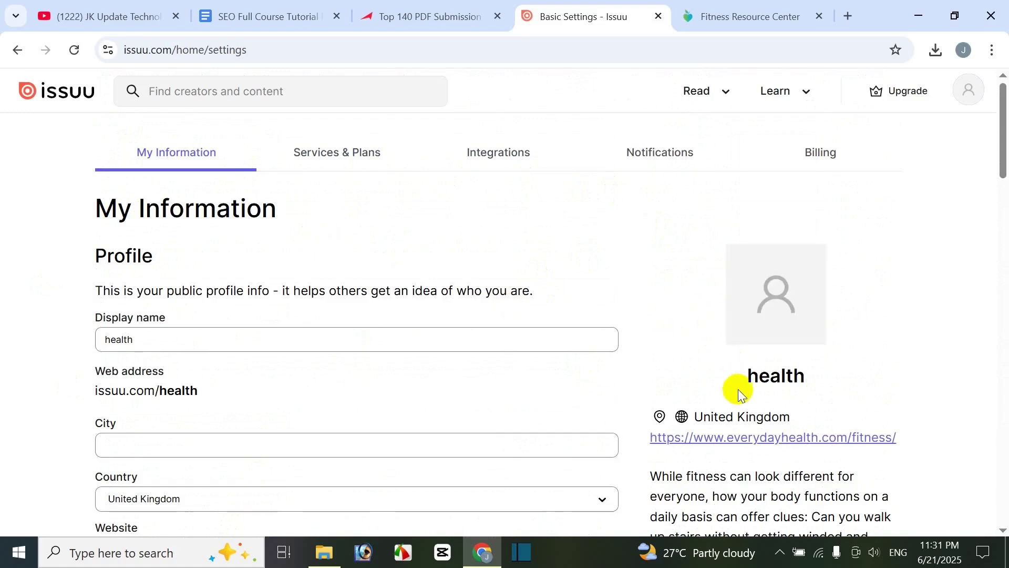
{"action": "scroll", "coordinate": [778, 412], "scroll_direction": "down", "scroll_amount": 2}
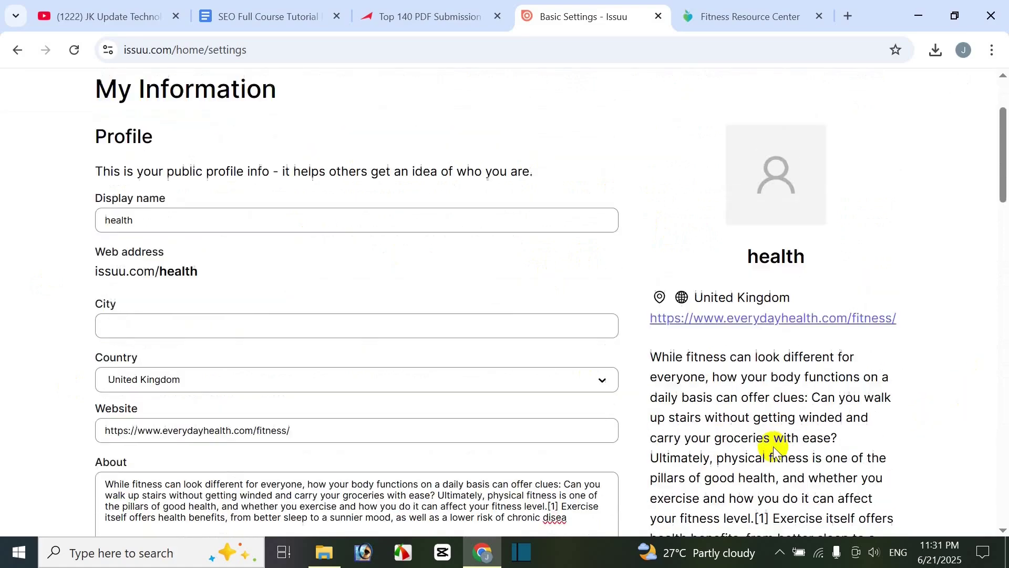
{"action": "scroll", "coordinate": [773, 446], "scroll_direction": "up", "scroll_amount": 2}
{"action": "left_click", "coordinate": [793, 301]}
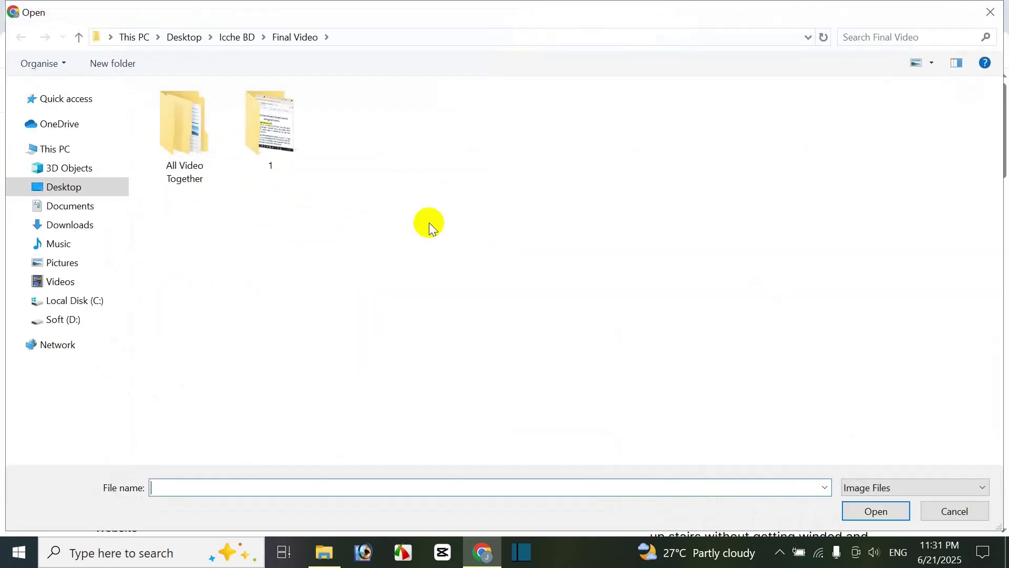
{"action": "left_click", "coordinate": [66, 224]}
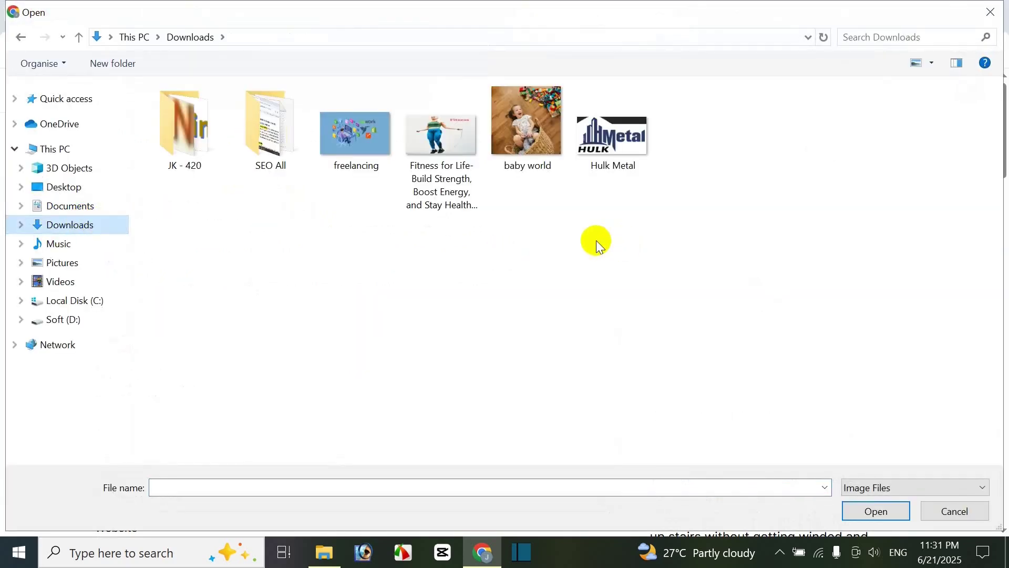
{"action": "left_click", "coordinate": [465, 146]}
{"action": "left_click", "coordinate": [876, 512]}
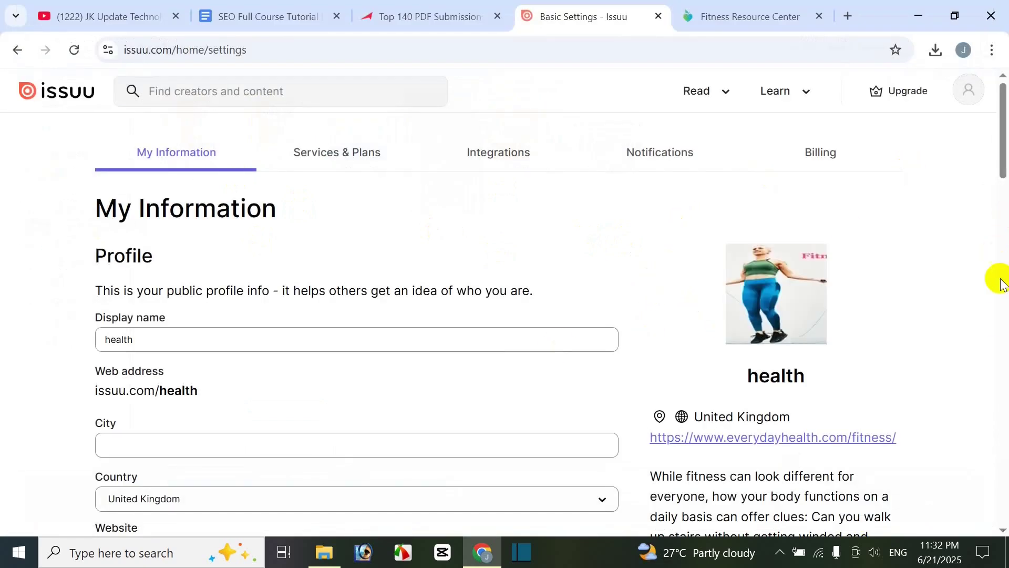
- Check over the profile settings, return to the Issuu home page and dismiss the Unlimited offer
{"action": "scroll", "coordinate": [991, 316], "scroll_direction": "down", "scroll_amount": 4}
{"action": "scroll", "coordinate": [985, 357], "scroll_direction": "down", "scroll_amount": 5}
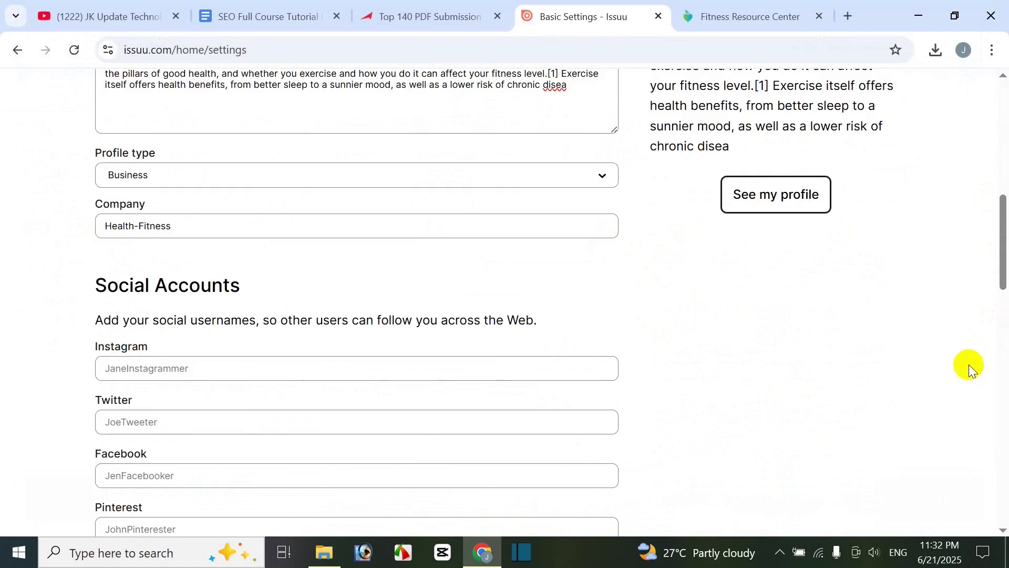
{"action": "scroll", "coordinate": [953, 383], "scroll_direction": "down", "scroll_amount": 12}
{"action": "scroll", "coordinate": [950, 383], "scroll_direction": "up", "scroll_amount": 18}
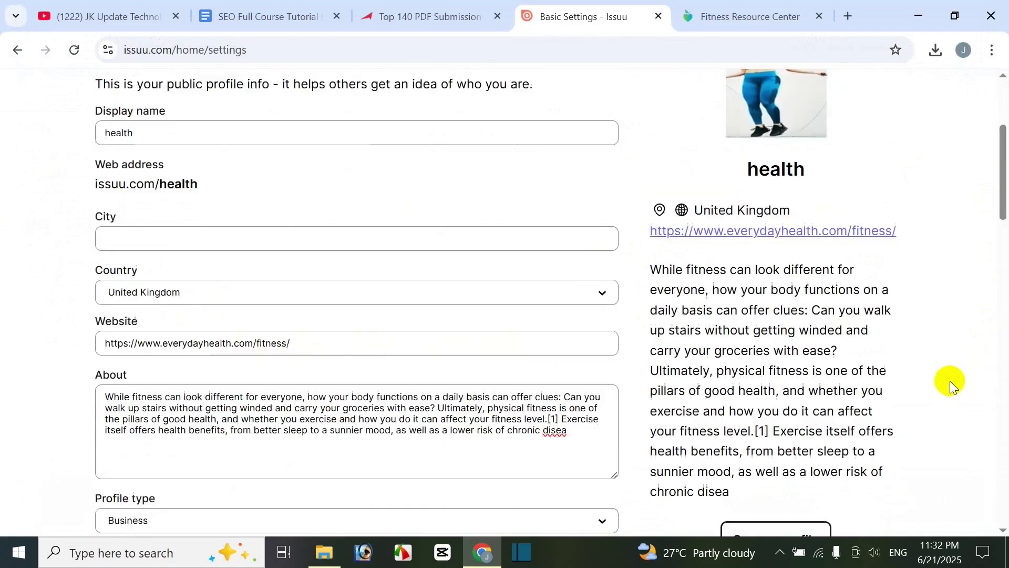
{"action": "scroll", "coordinate": [950, 380], "scroll_direction": "up", "scroll_amount": 4}
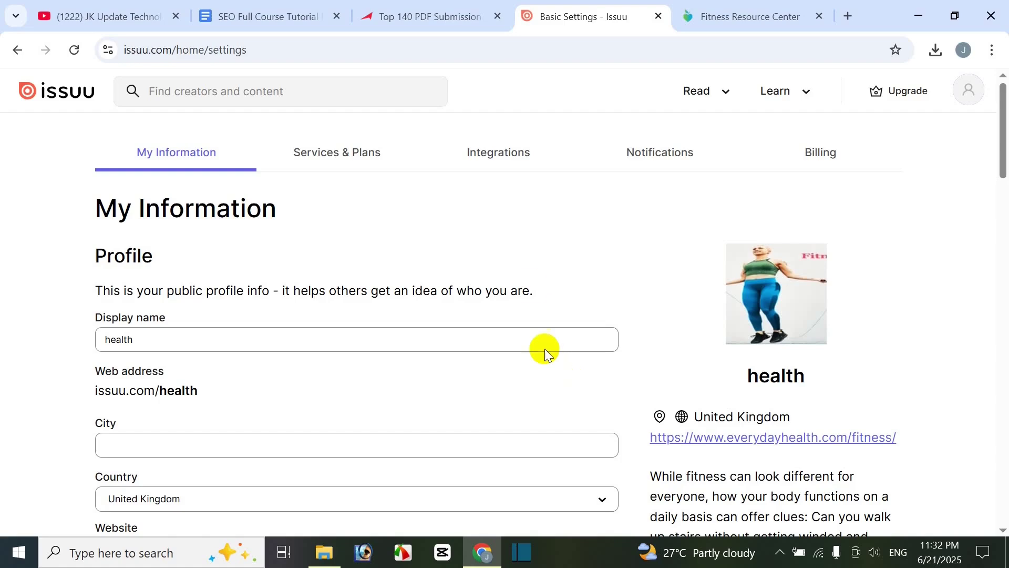
{"action": "scroll", "coordinate": [477, 376], "scroll_direction": "down", "scroll_amount": 5}
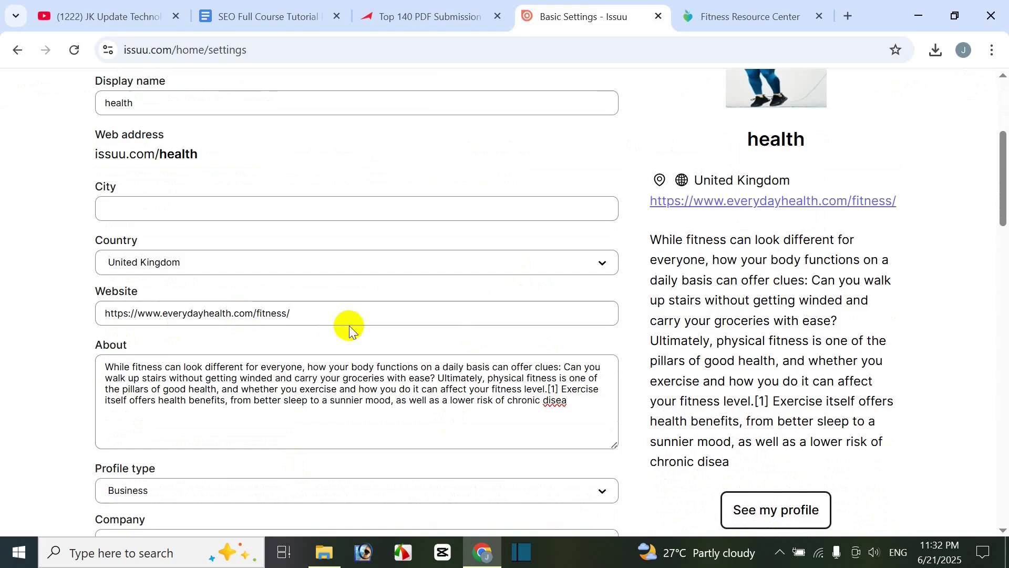
{"action": "scroll", "coordinate": [349, 326], "scroll_direction": "up", "scroll_amount": 5}
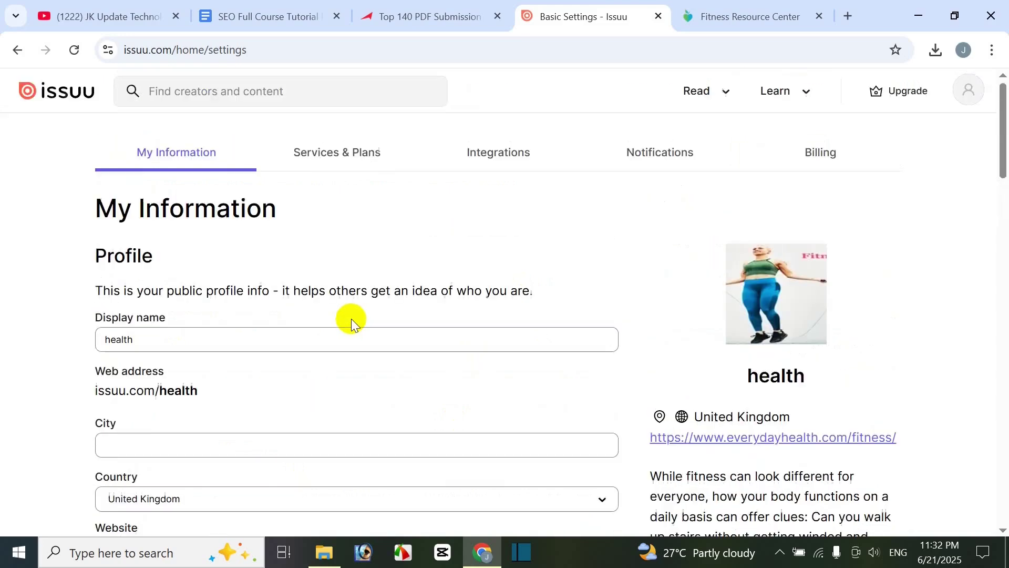
{"action": "left_click", "coordinate": [59, 91]}
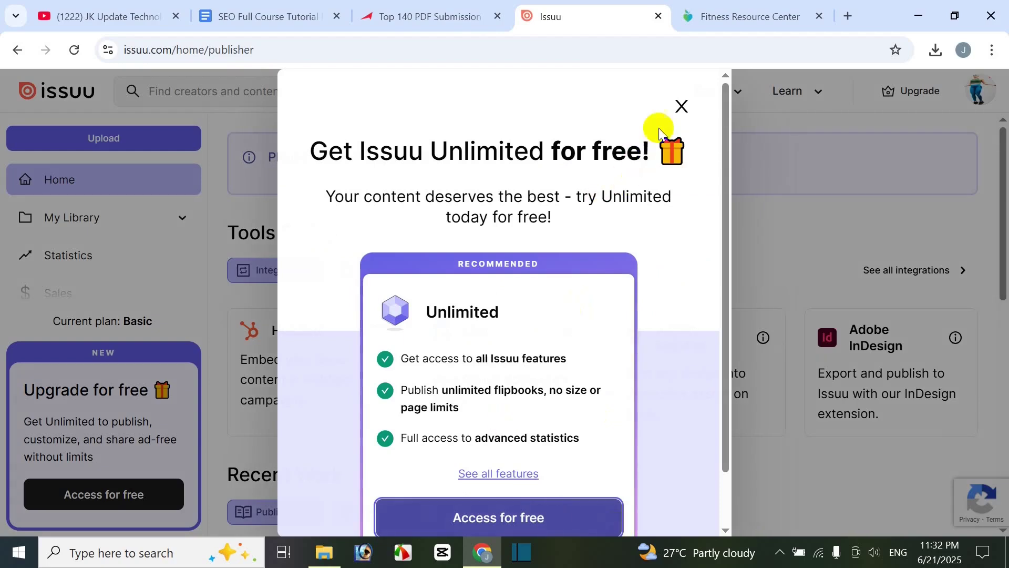
{"action": "left_click", "coordinate": [678, 106]}
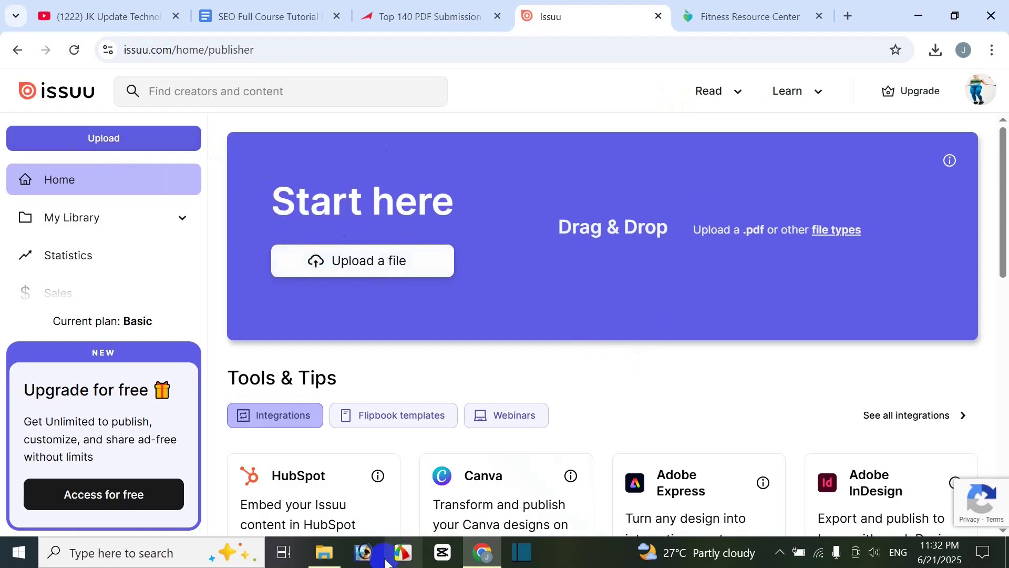
- Locate the Health-Fitness PDF in File Explorer's Downloads folder and switch back to the browser
{"action": "left_click", "coordinate": [335, 556]}
{"action": "left_click", "coordinate": [696, 203]}
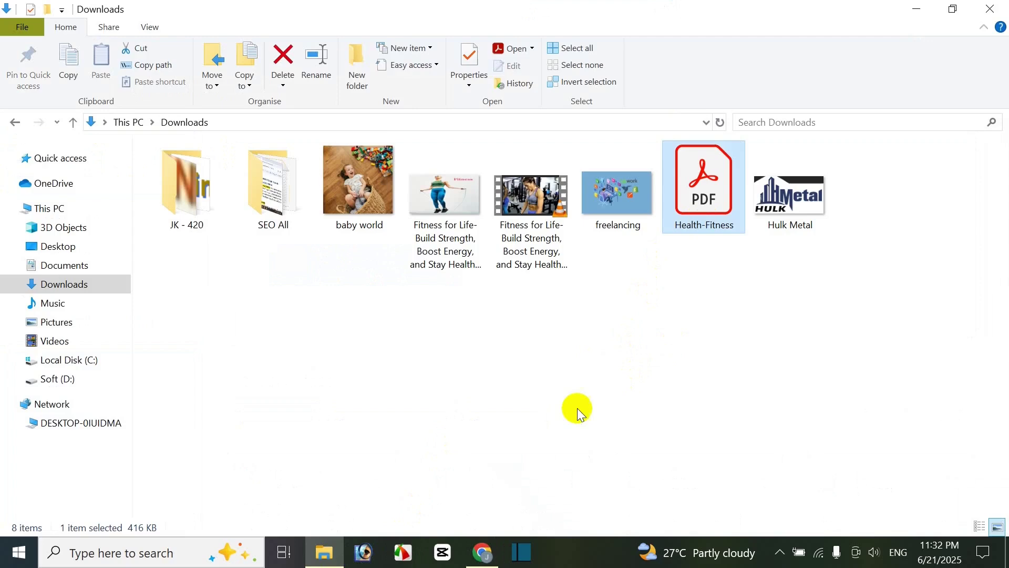
{"action": "left_click", "coordinate": [482, 551]}
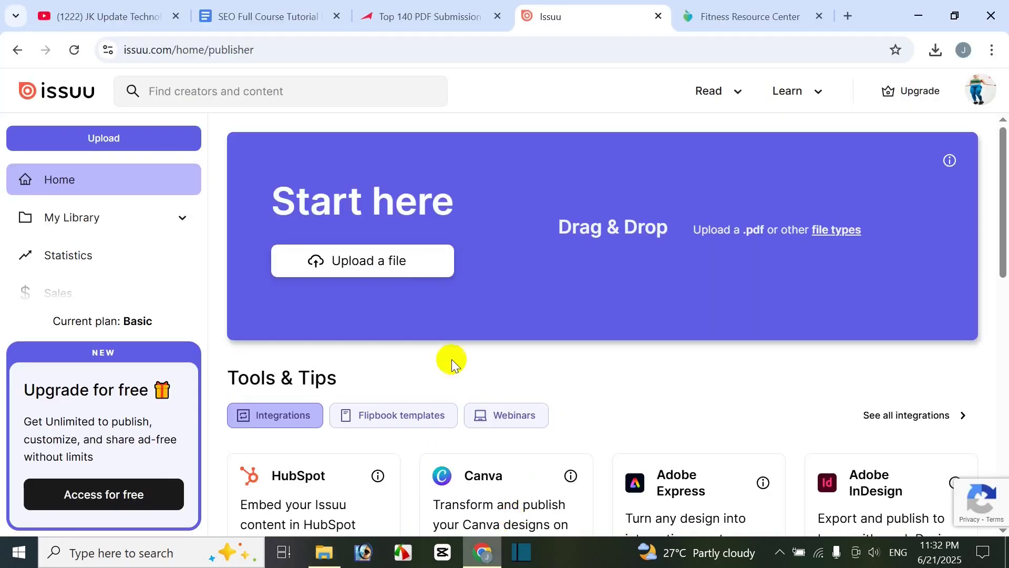
- Upload the Health-Fitness PDF from the Downloads folder as a new publication and view its draft preview
{"action": "left_click", "coordinate": [379, 262]}
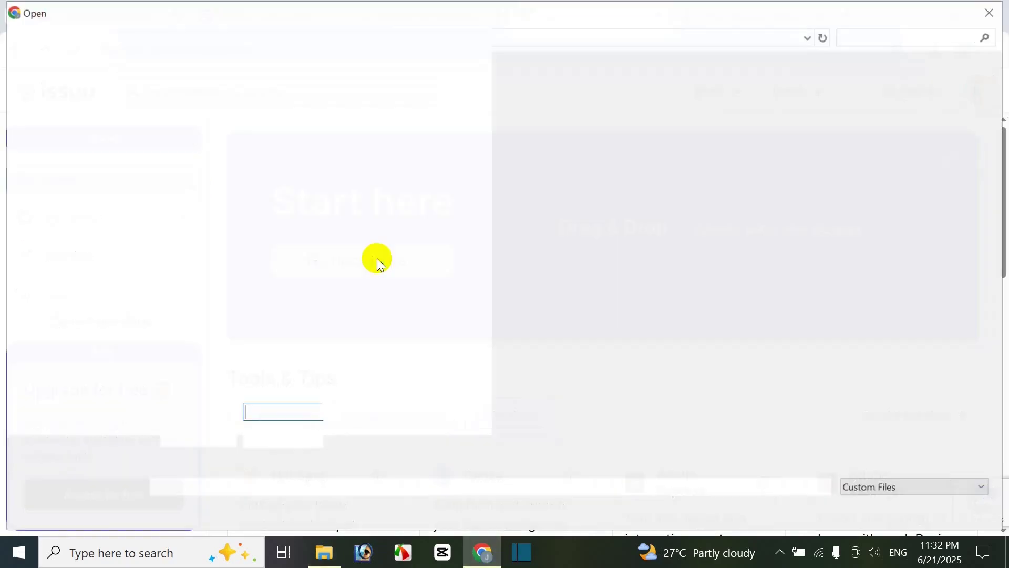
{"action": "left_click", "coordinate": [958, 517]}
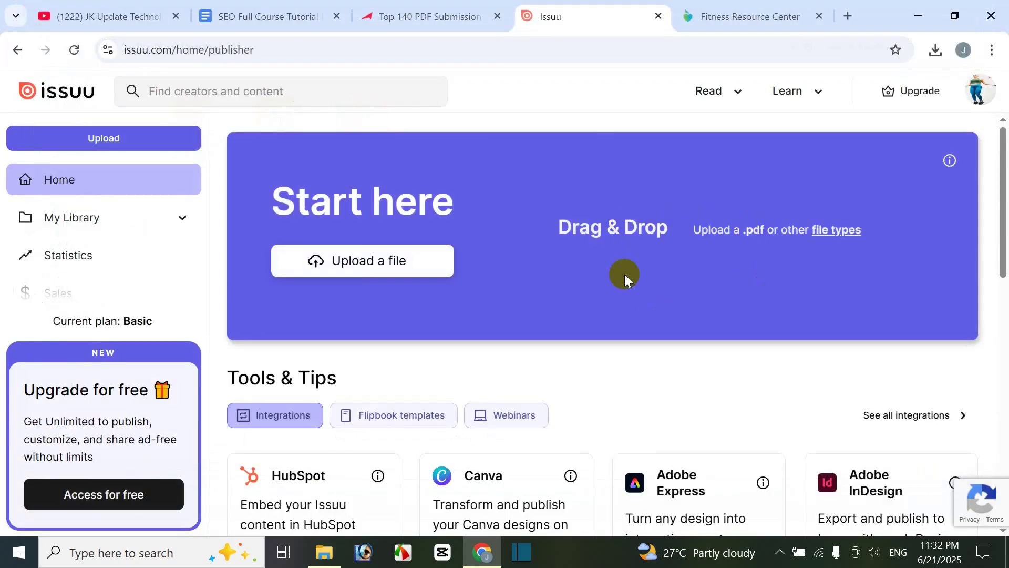
{"action": "left_click", "coordinate": [368, 262]}
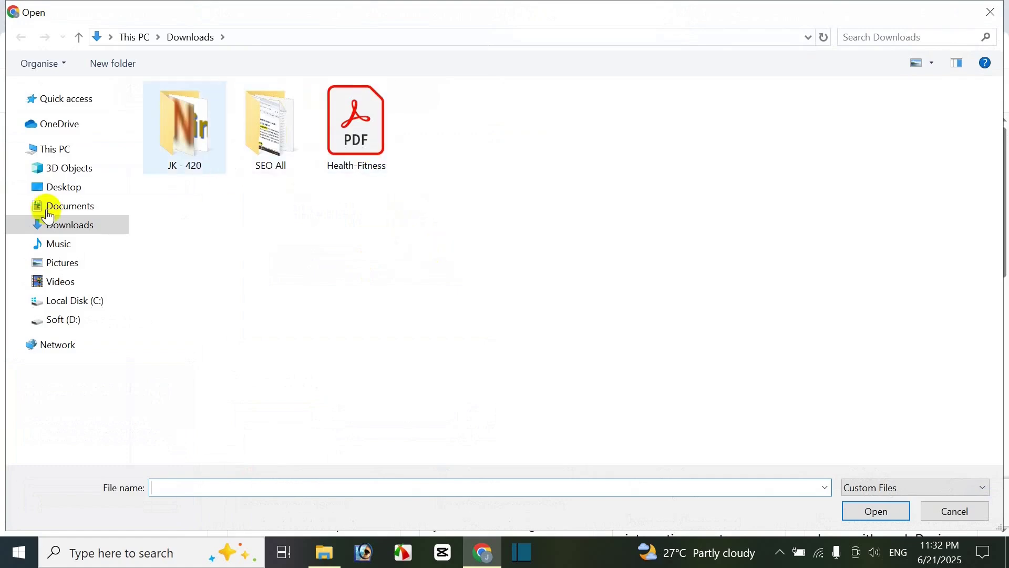
{"action": "left_click", "coordinate": [356, 152]}
{"action": "left_click", "coordinate": [870, 509]}
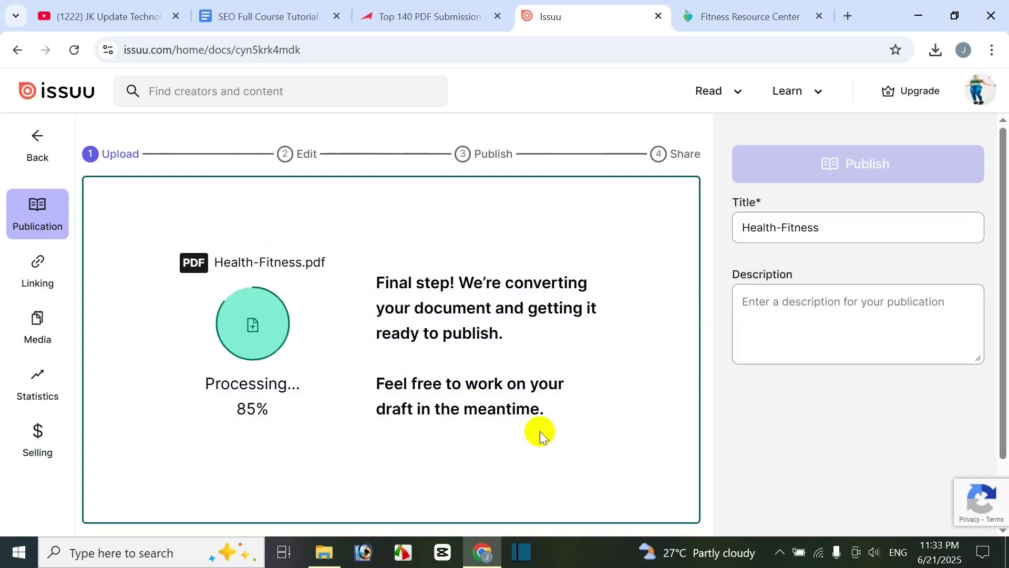
{"action": "scroll", "coordinate": [396, 379], "scroll_direction": "down", "scroll_amount": 2}
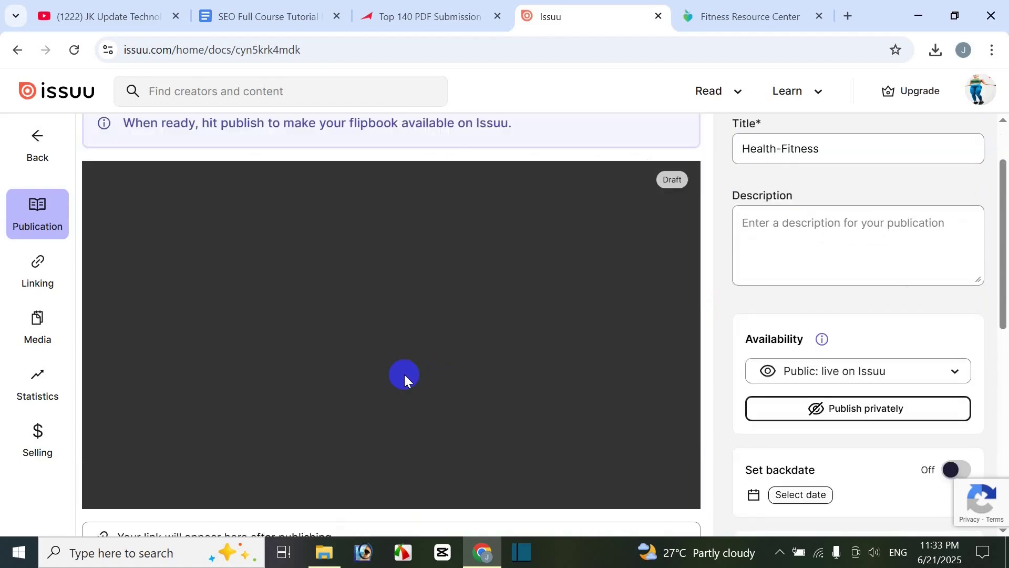
{"action": "scroll", "coordinate": [459, 274], "scroll_direction": "up", "scroll_amount": 2}
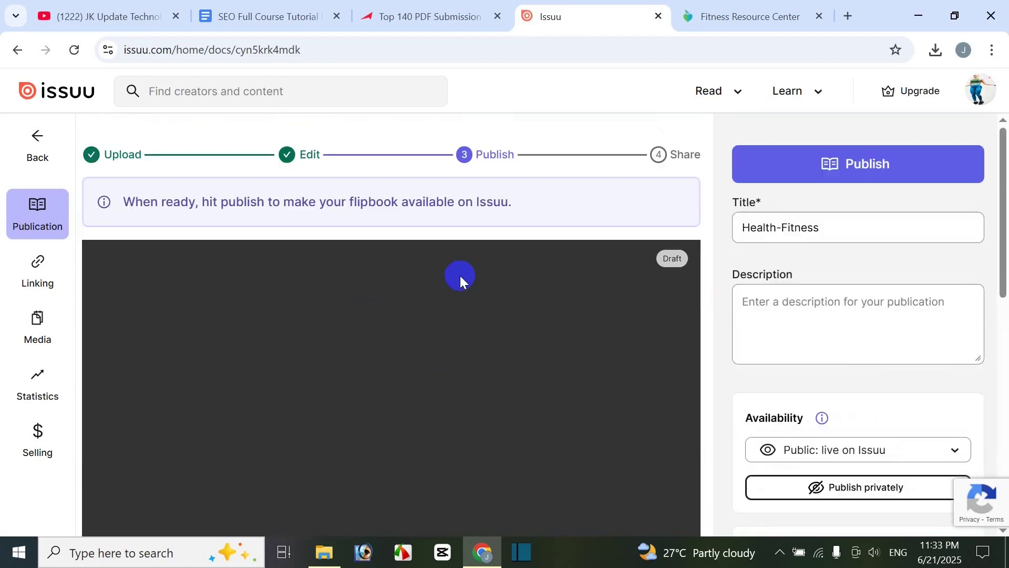
{"action": "scroll", "coordinate": [614, 405], "scroll_direction": "down", "scroll_amount": 2}
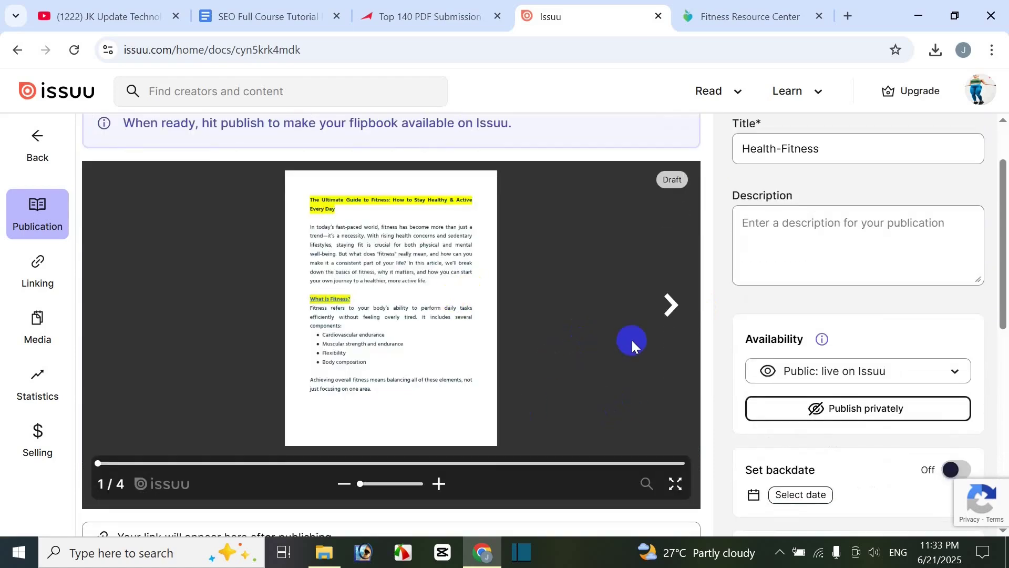
- Page through the draft flipbook preview to its last page and back, and look over the publication's details form
{"action": "left_click", "coordinate": [670, 305]}
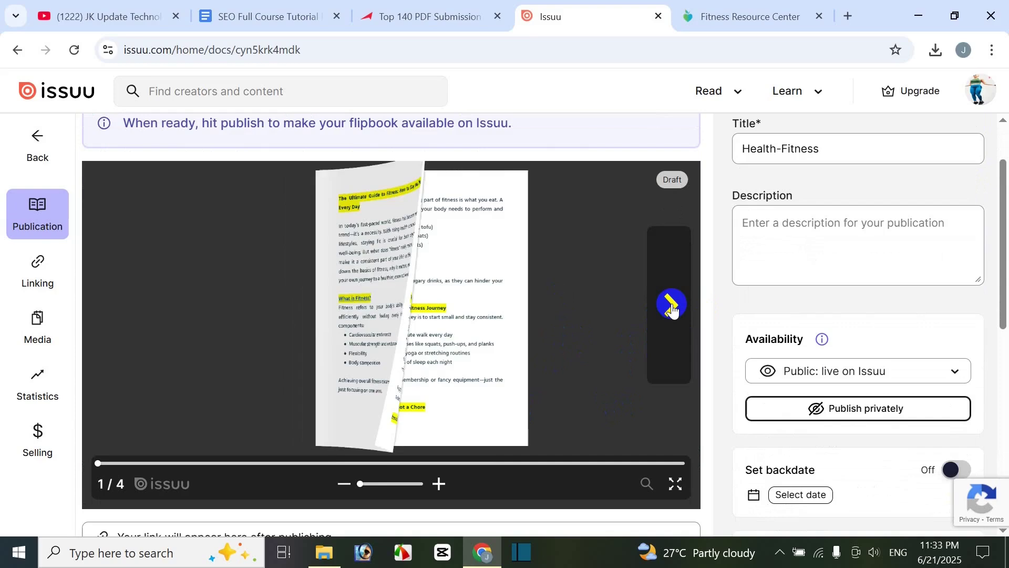
{"action": "left_click", "coordinate": [672, 308]}
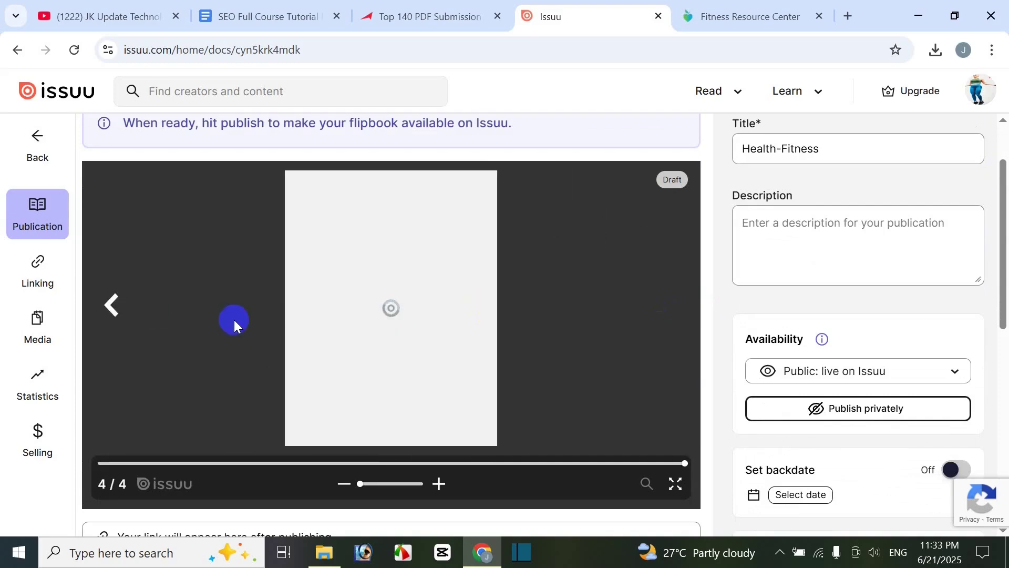
{"action": "left_click", "coordinate": [112, 306]}
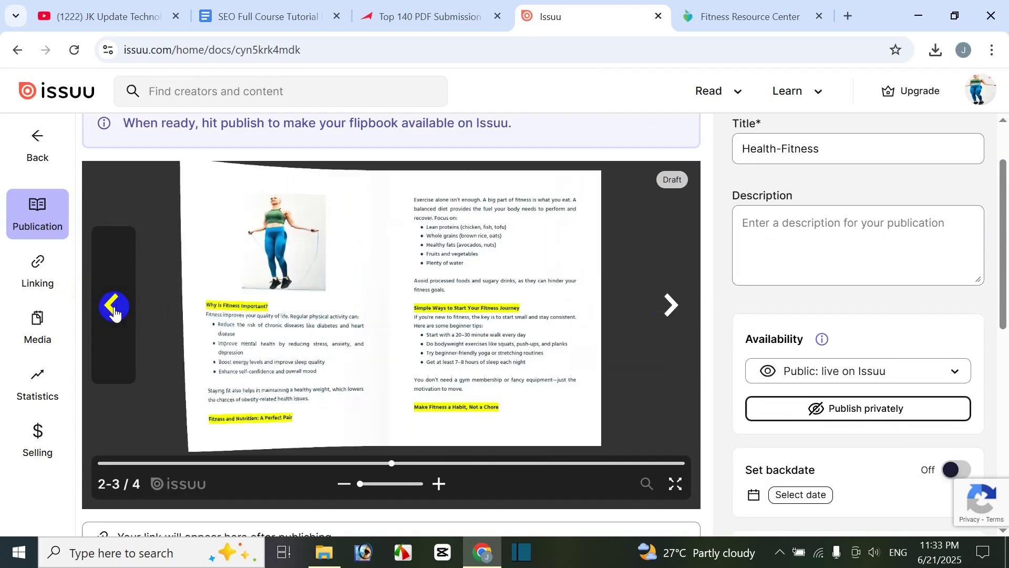
{"action": "left_click", "coordinate": [114, 311]}
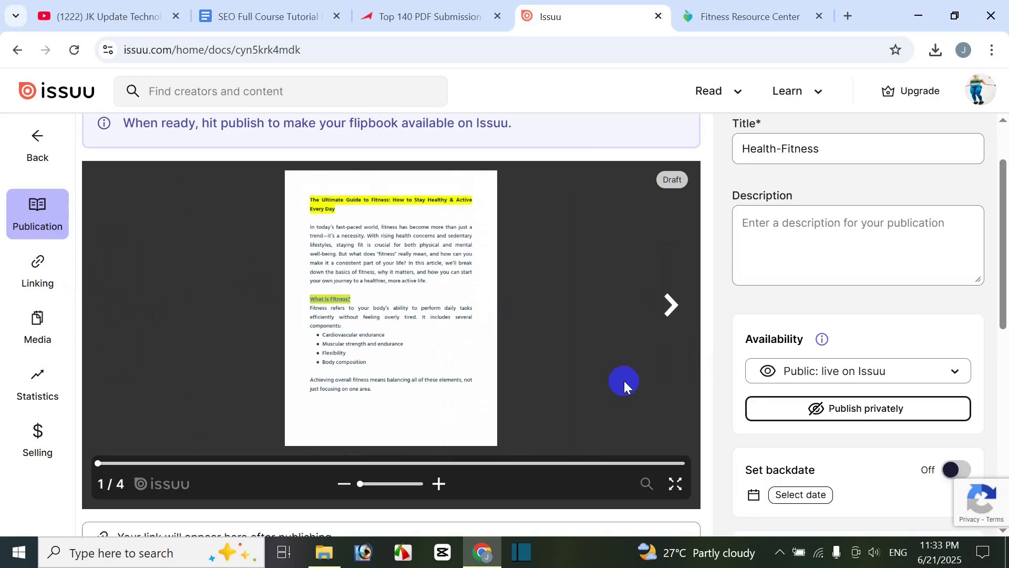
{"action": "scroll", "coordinate": [560, 278], "scroll_direction": "down", "scroll_amount": 3}
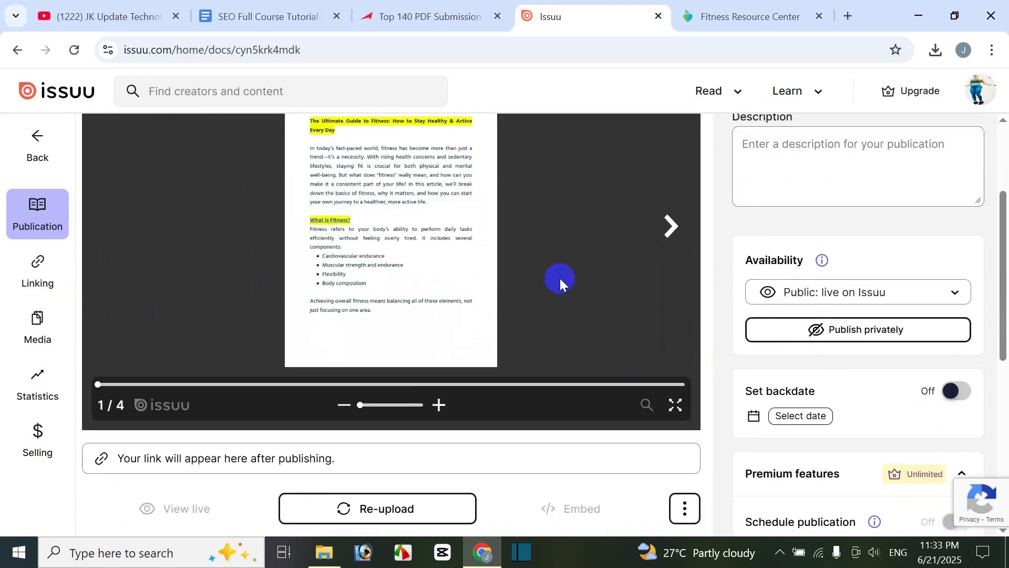
{"action": "scroll", "coordinate": [518, 280], "scroll_direction": "up", "scroll_amount": 5}
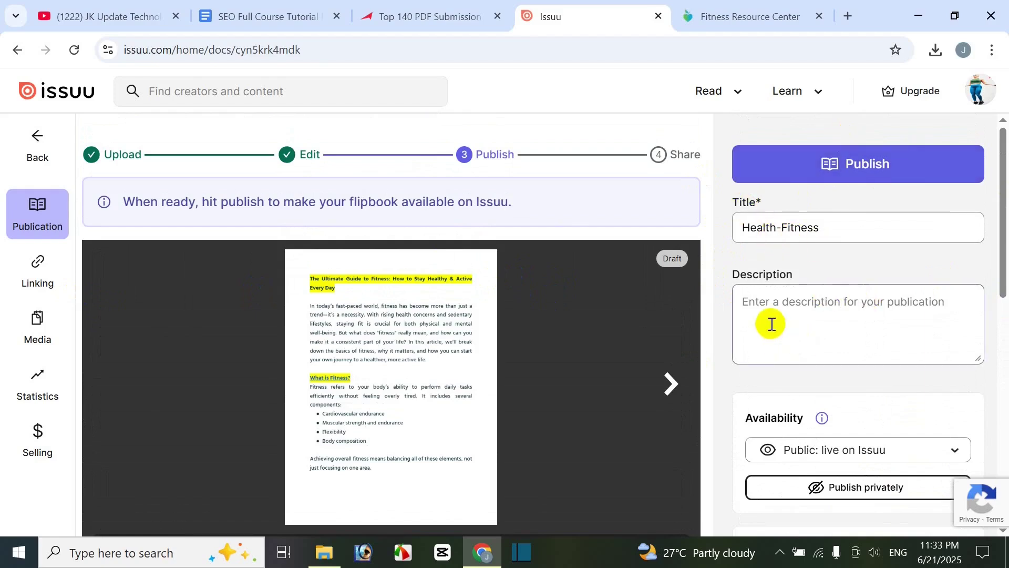
{"action": "scroll", "coordinate": [782, 468], "scroll_direction": "down", "scroll_amount": 2}
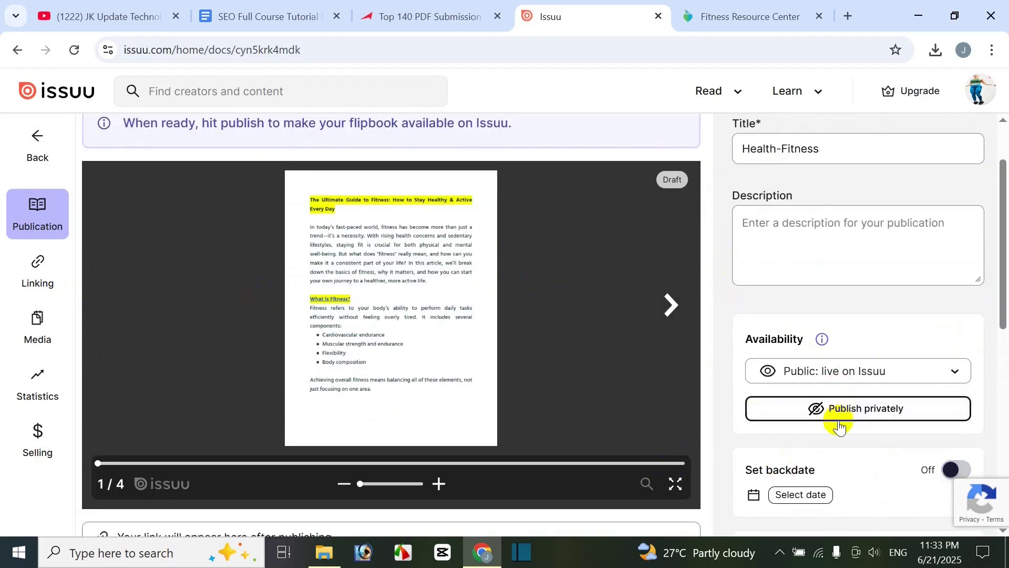
{"action": "scroll", "coordinate": [622, 346], "scroll_direction": "up", "scroll_amount": 1}
{"action": "scroll", "coordinate": [622, 346], "scroll_direction": "up", "scroll_amount": 1}
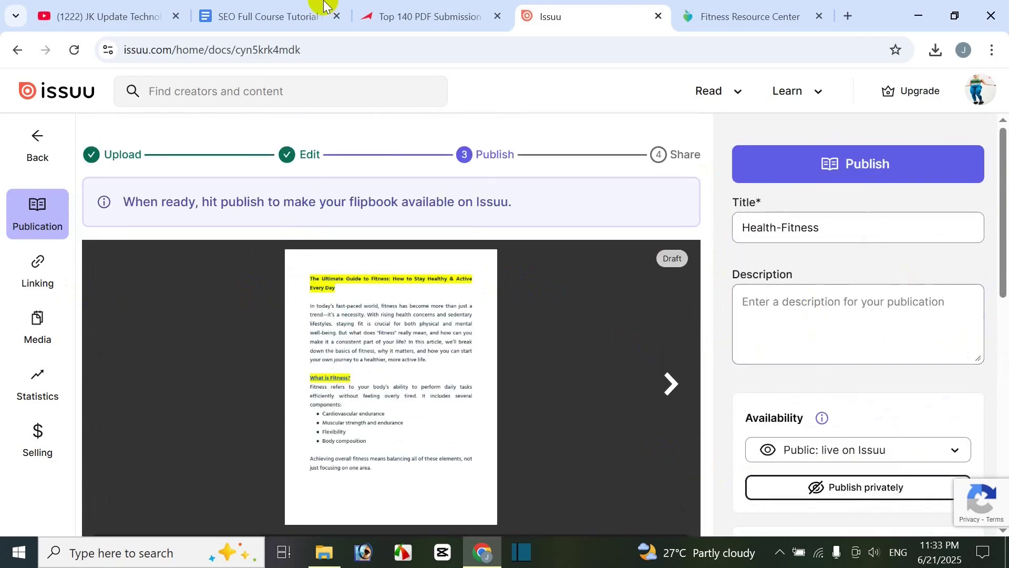
- Copy the title "Fitness for Life- Build Strength, Boost Energy, and Stay Healthy Every Day" from the SEO course document in Google Docs
{"action": "left_click", "coordinate": [252, 16]}
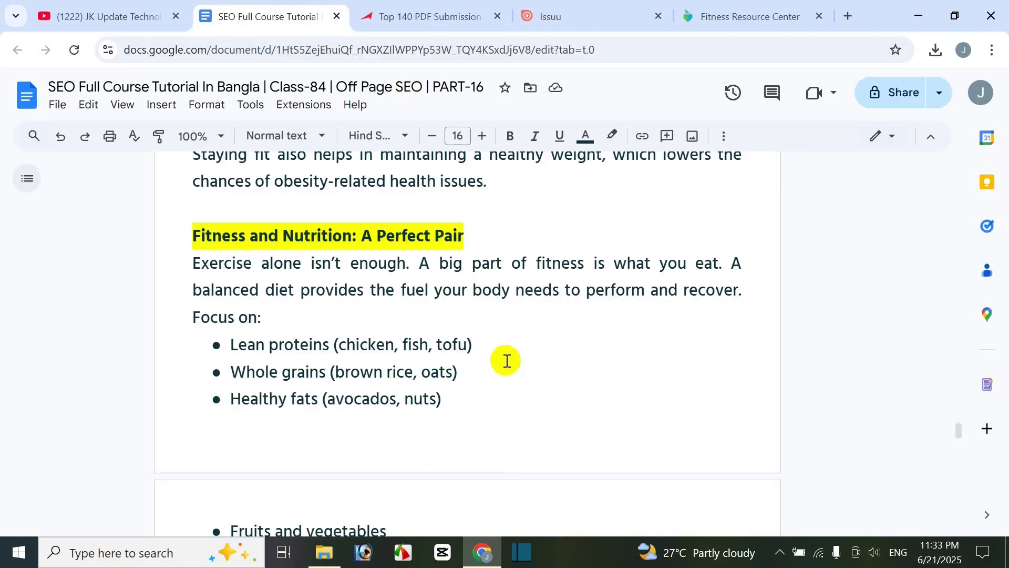
{"action": "scroll", "coordinate": [506, 360], "scroll_direction": "up", "scroll_amount": 3}
{"action": "scroll", "coordinate": [559, 392], "scroll_direction": "down", "scroll_amount": 7}
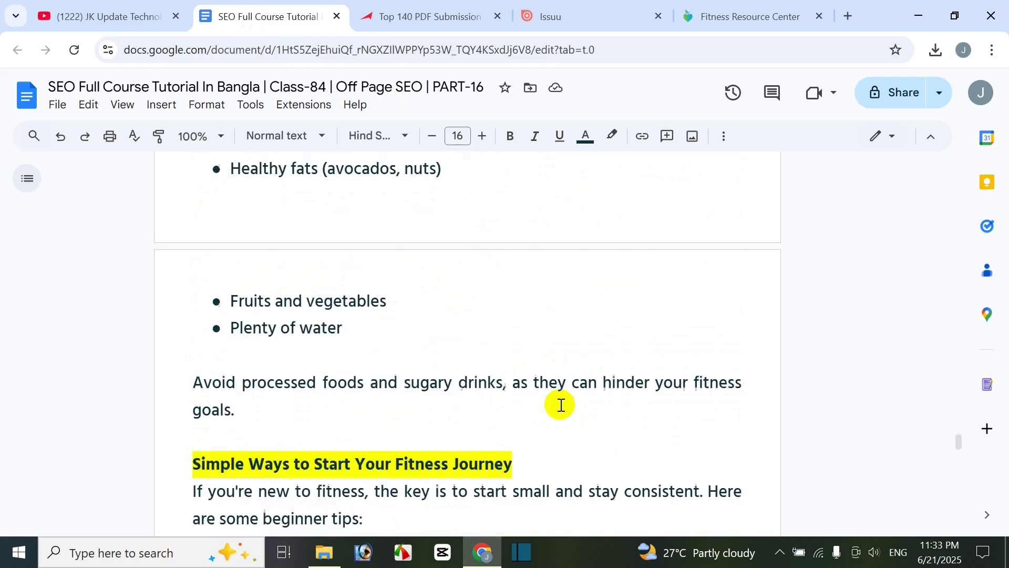
{"action": "scroll", "coordinate": [561, 405], "scroll_direction": "up", "scroll_amount": 5}
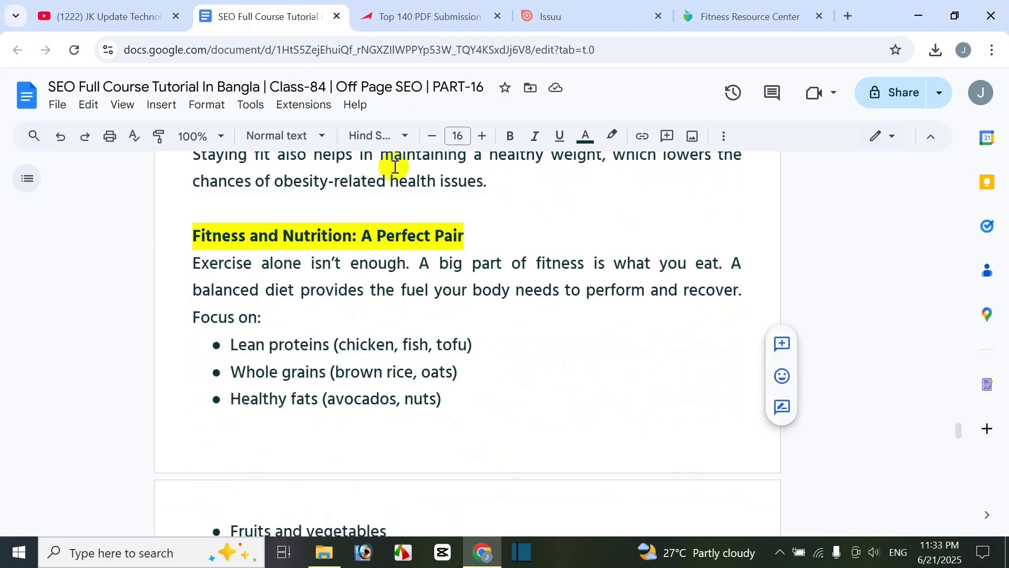
{"action": "scroll", "coordinate": [709, 396], "scroll_direction": "up", "scroll_amount": 15}
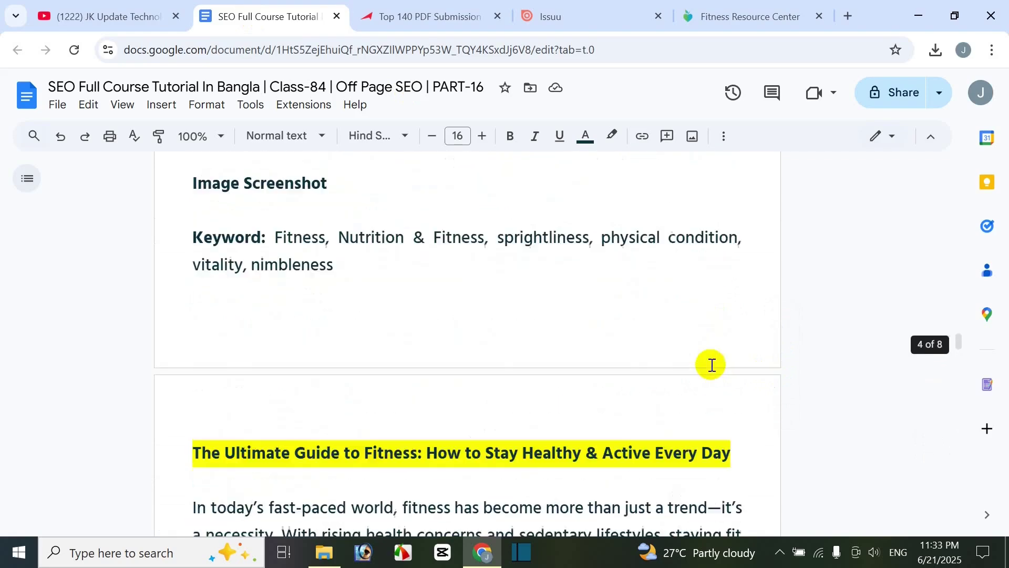
{"action": "scroll", "coordinate": [709, 364], "scroll_direction": "up", "scroll_amount": 10}
{"action": "scroll", "coordinate": [709, 363], "scroll_direction": "down", "scroll_amount": 5}
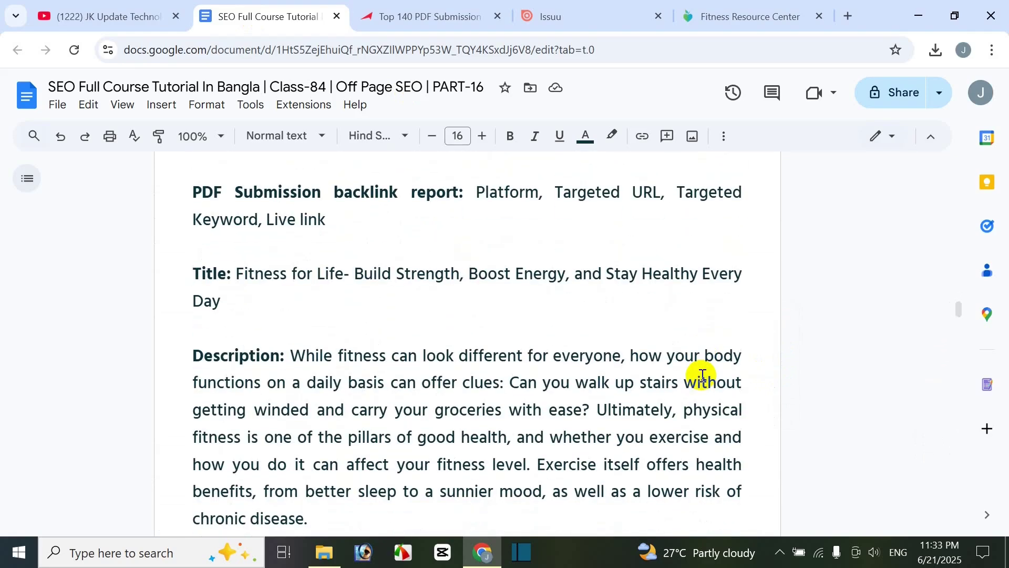
{"action": "left_click_drag", "start_coordinate": [246, 289], "coordinate": [295, 294]}
{"action": "key", "text": "ctrl+c"}
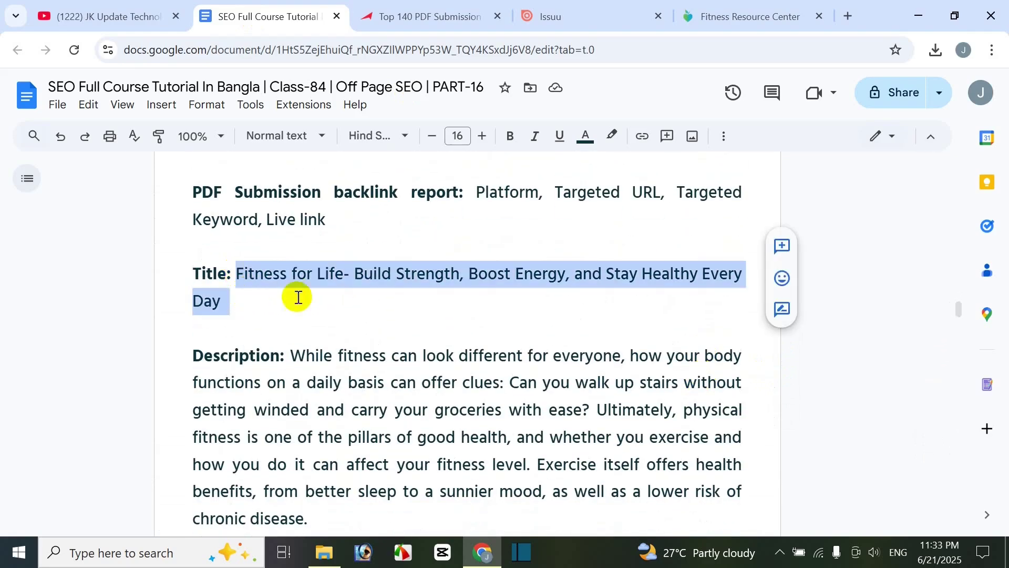
- Back in Issuu, replace the publication's title with "Fitness for Life- Build Strength, Boost Energy, and Stay Healthy Every Day"
{"action": "left_click", "coordinate": [571, 21]}
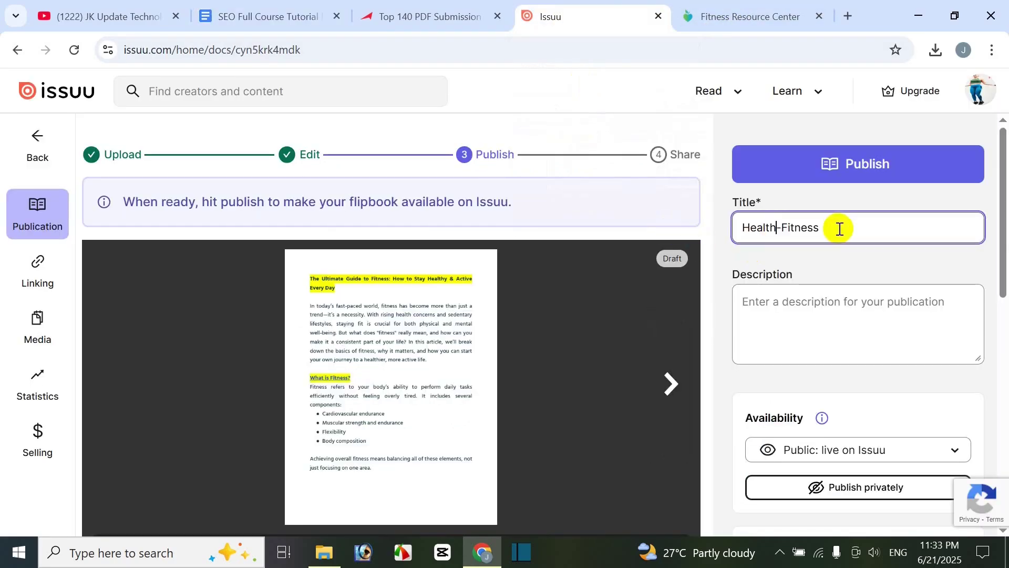
{"action": "left_click_drag", "start_coordinate": [836, 225], "coordinate": [701, 230]}
{"action": "key", "text": "BackSpace"}
{"action": "key", "text": "ctrl+v"}
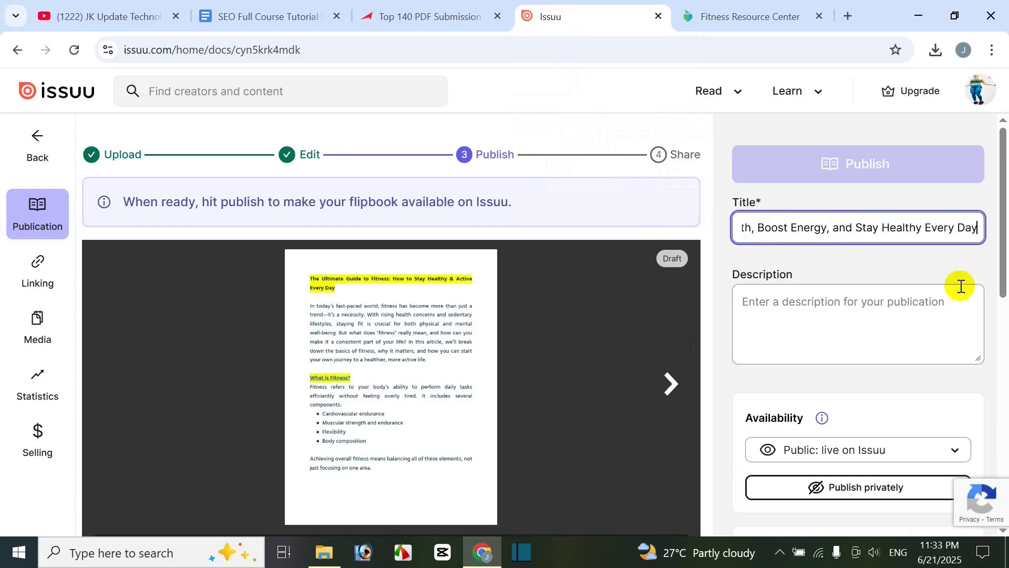
- Copy both description paragraphs about fitness from the Google Docs document into the Issuu publication's description
{"action": "left_click", "coordinate": [833, 299]}
{"action": "left_click", "coordinate": [321, 17]}
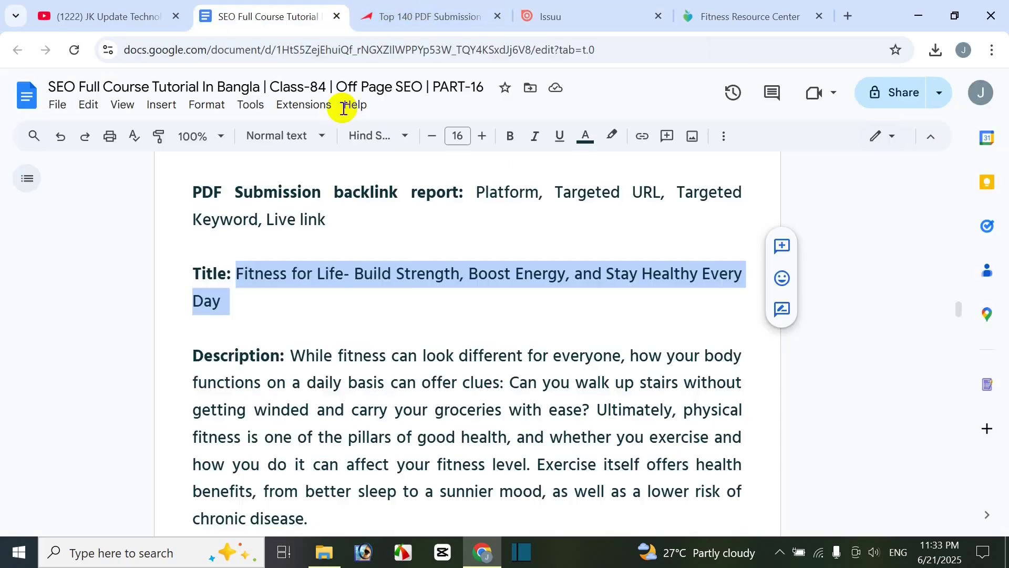
{"action": "scroll", "coordinate": [342, 372], "scroll_direction": "down", "scroll_amount": 3}
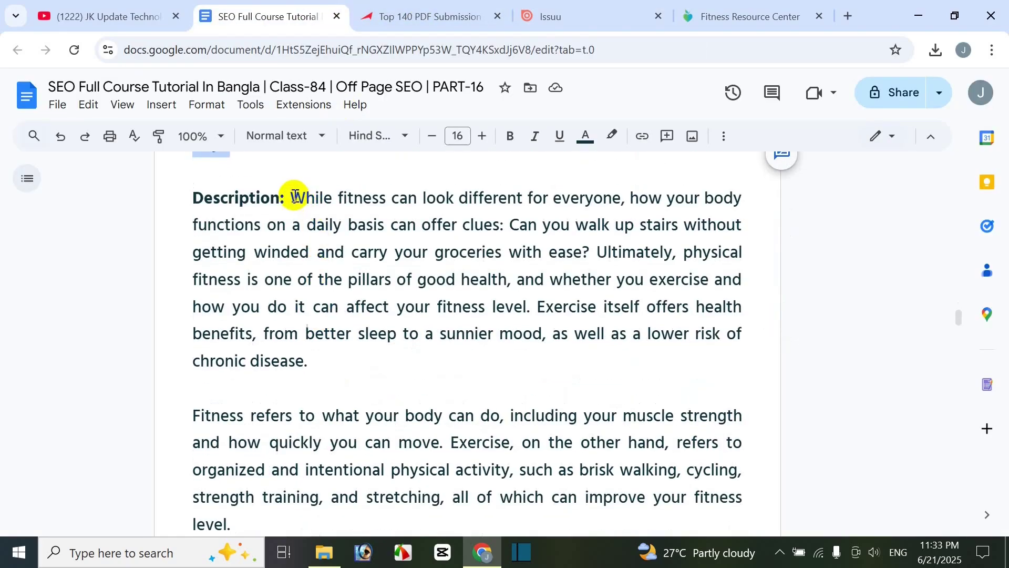
{"action": "left_click_drag", "start_coordinate": [296, 197], "coordinate": [265, 480]}
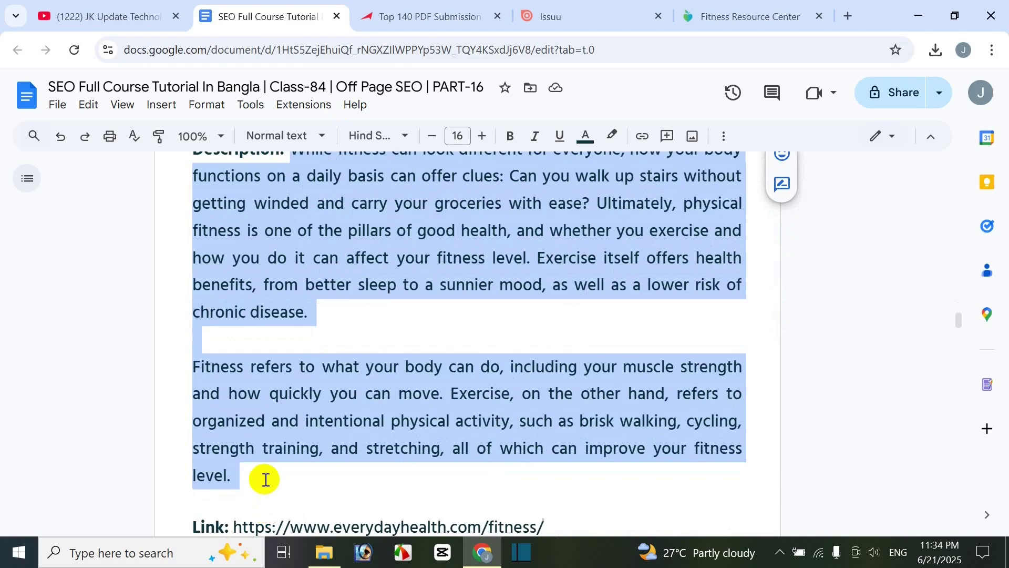
{"action": "key", "text": "ctrl+c"}
{"action": "left_click", "coordinate": [578, 16]}
{"action": "left_click", "coordinate": [885, 331]}
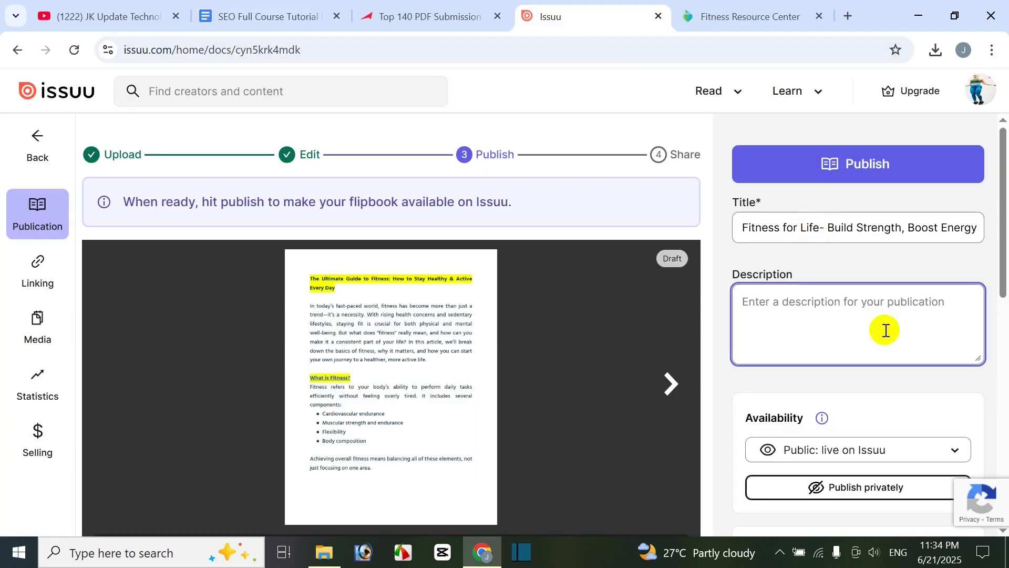
{"action": "key", "text": "ctrl+v"}
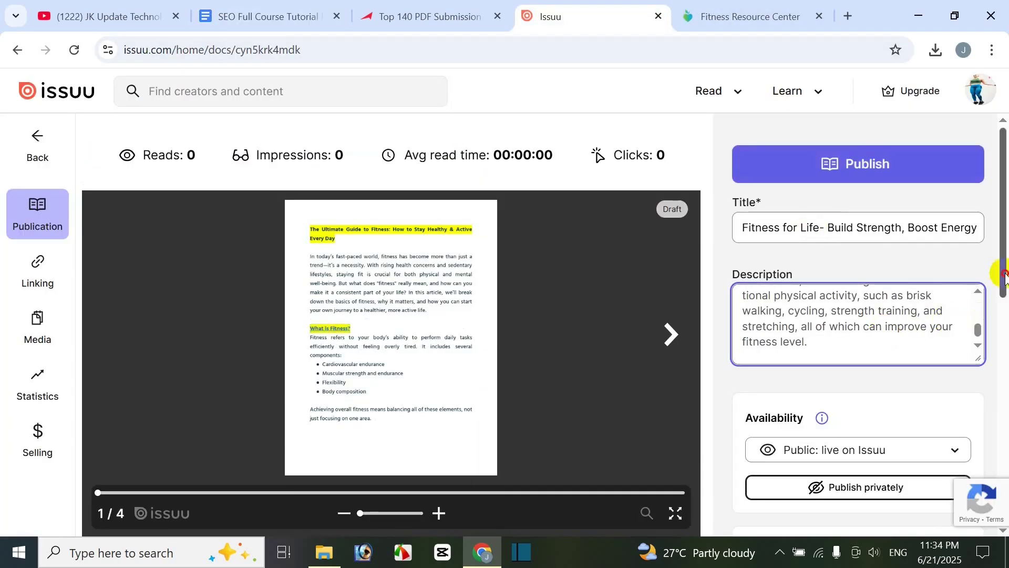
- Review the publication's availability options, backdate setting and premium features, keeping it public and live on Issuu
{"action": "left_click_drag", "start_coordinate": [1005, 274], "coordinate": [1003, 350]}
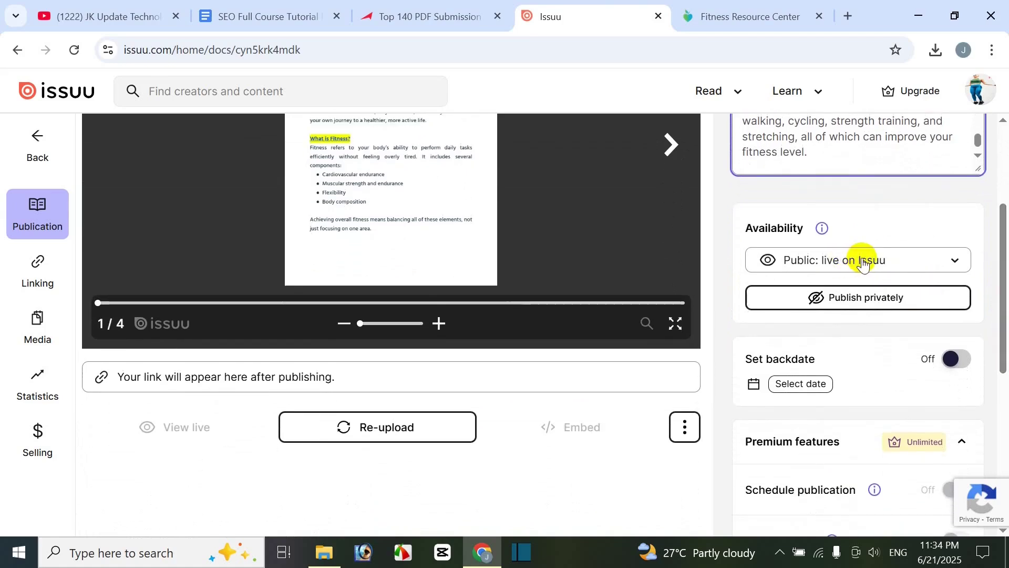
{"action": "left_click", "coordinate": [881, 265]}
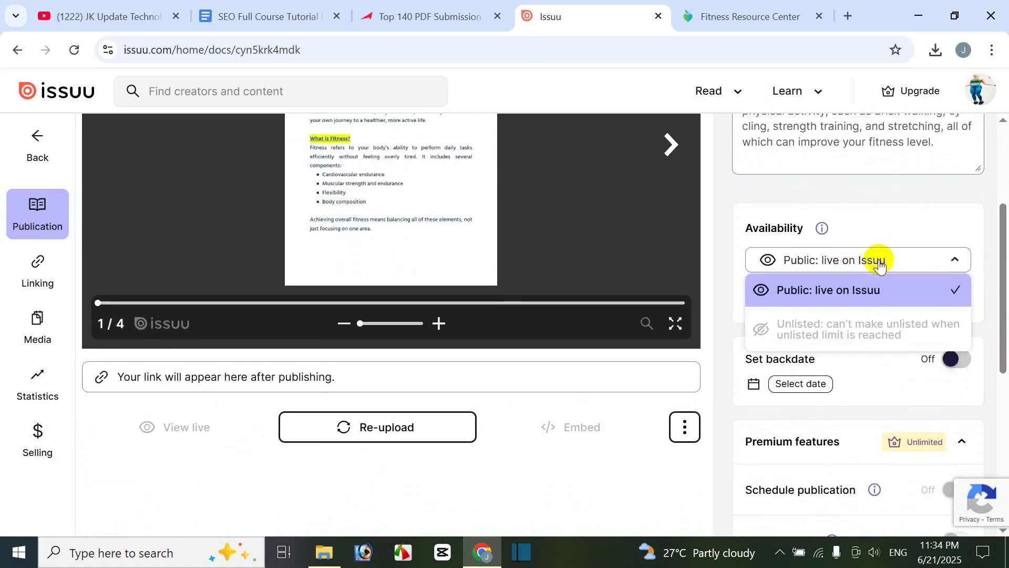
{"action": "left_click", "coordinate": [874, 213]}
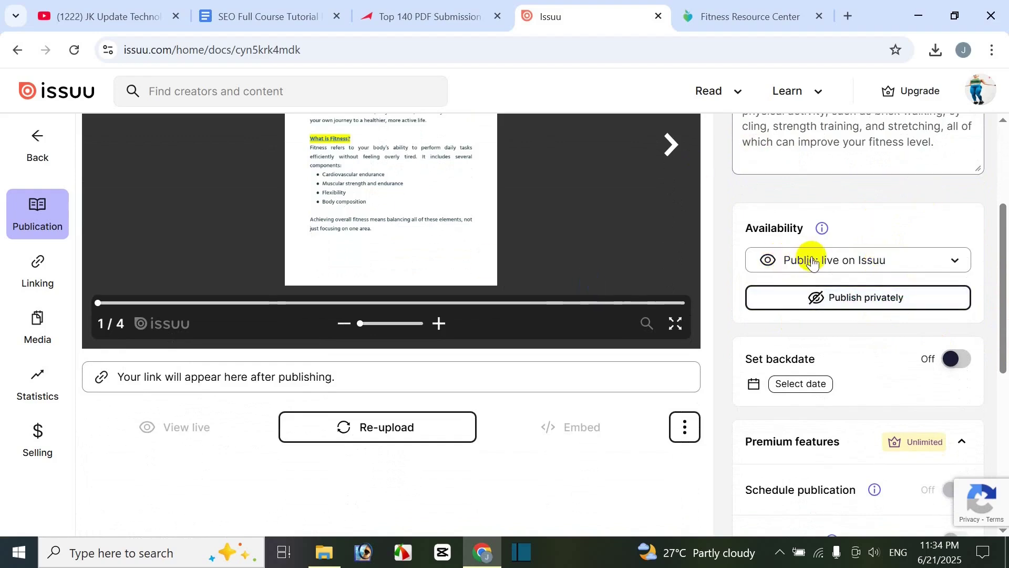
{"action": "scroll", "coordinate": [901, 360], "scroll_direction": "down", "scroll_amount": 1}
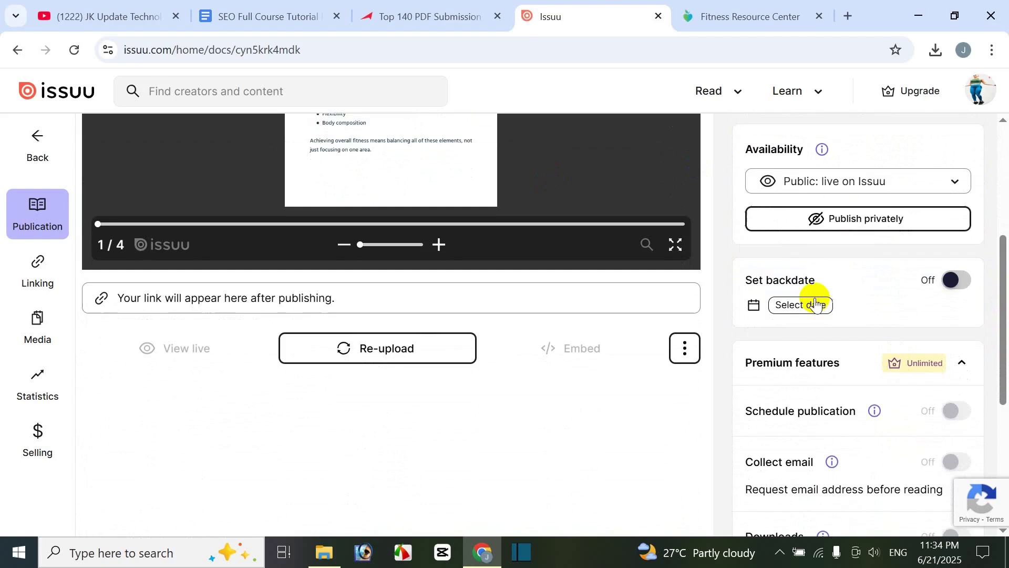
{"action": "scroll", "coordinate": [807, 290], "scroll_direction": "up", "scroll_amount": 1}
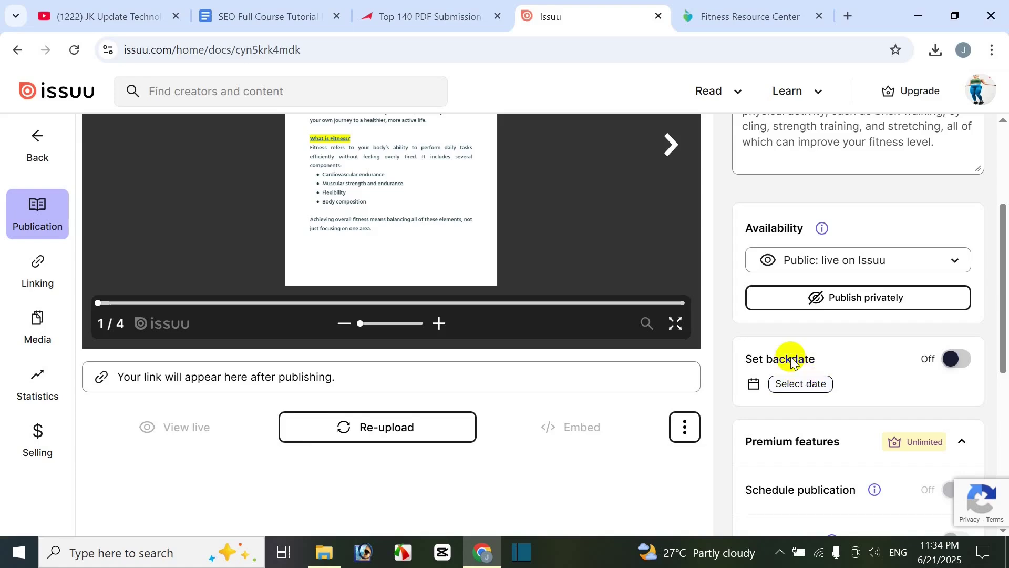
{"action": "scroll", "coordinate": [857, 410], "scroll_direction": "down", "scroll_amount": 1}
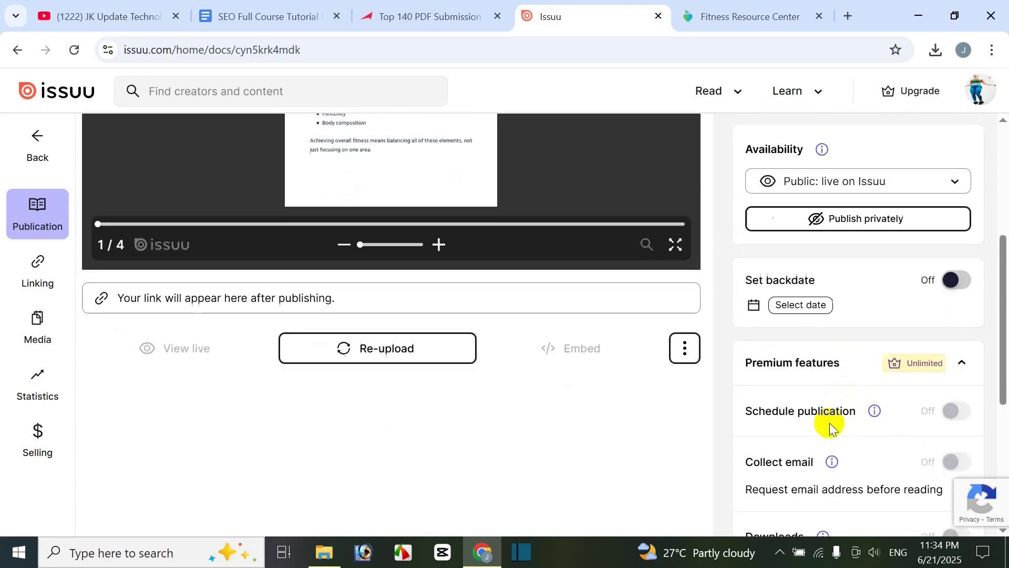
{"action": "scroll", "coordinate": [594, 409], "scroll_direction": "up", "scroll_amount": 1}
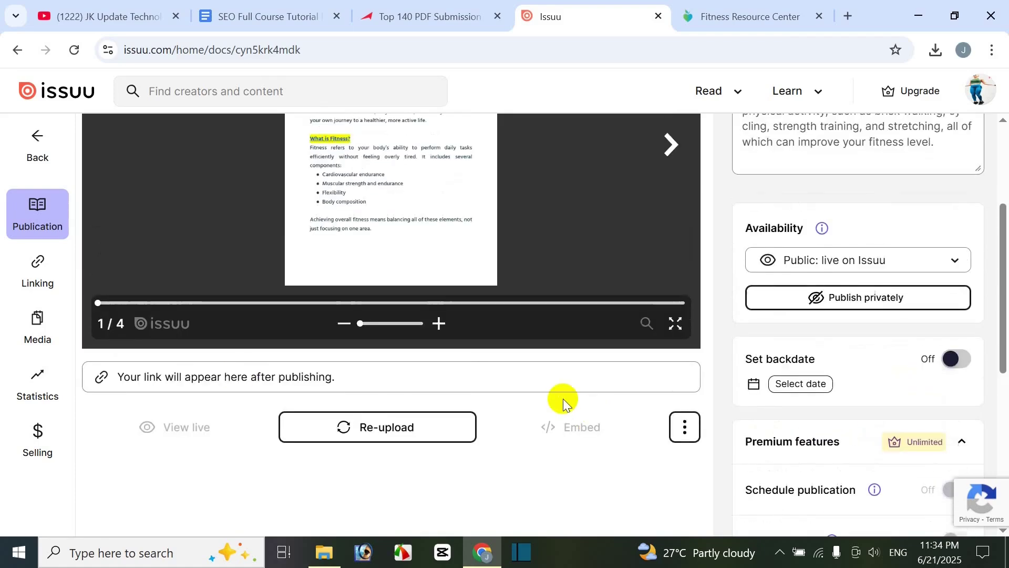
- Examine the publication link field beneath the preview and recheck the title and description before publishing
{"action": "left_click", "coordinate": [163, 376]}
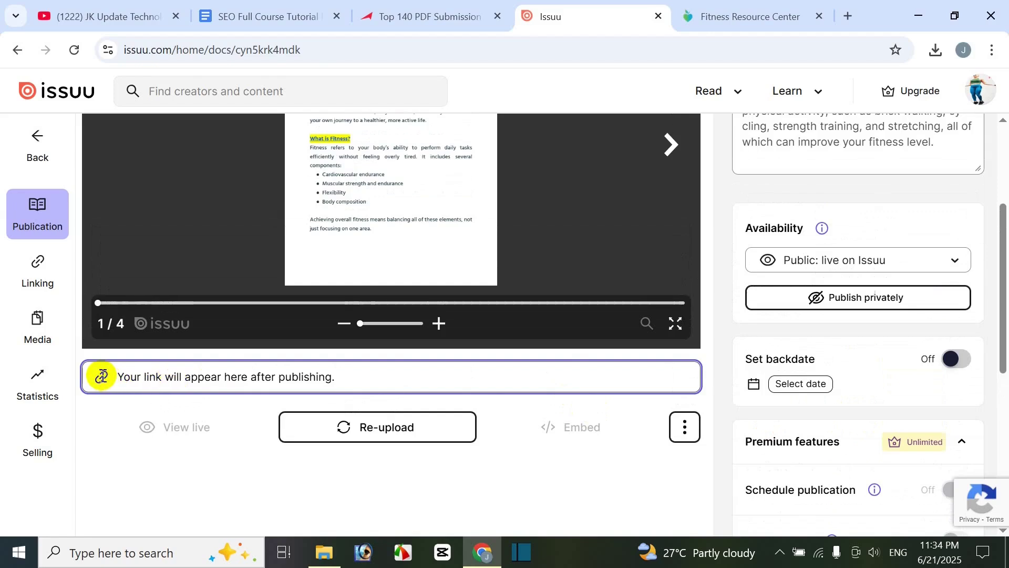
{"action": "left_click_drag", "start_coordinate": [360, 373], "coordinate": [198, 382]}
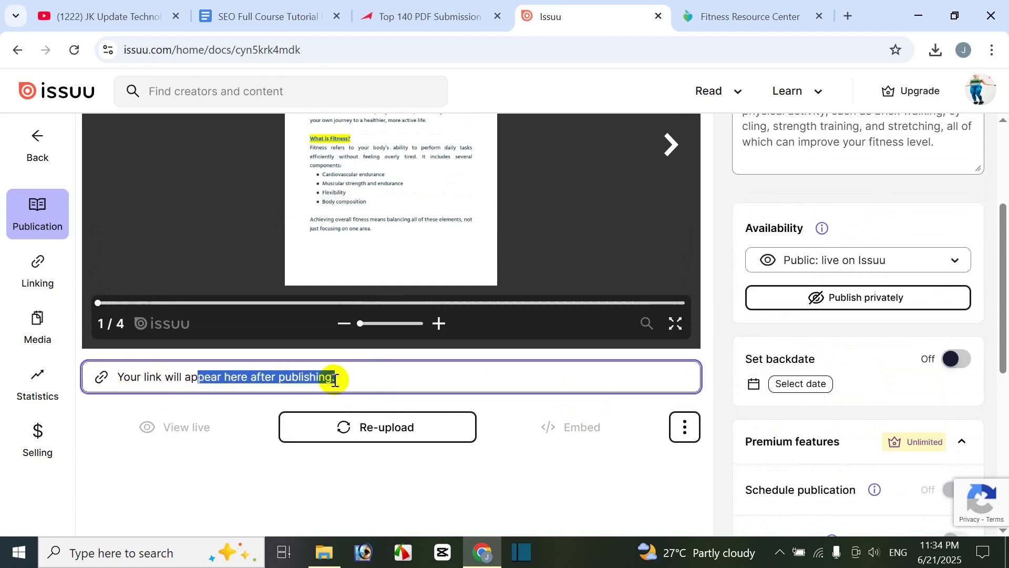
{"action": "left_click", "coordinate": [262, 381]}
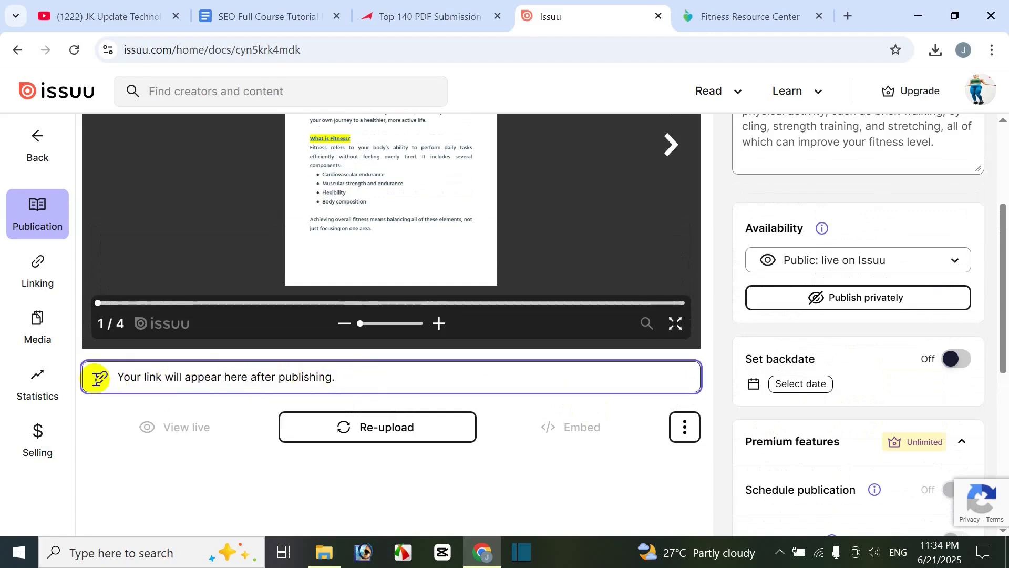
{"action": "left_click_drag", "start_coordinate": [360, 378], "coordinate": [198, 379]}
{"action": "left_click", "coordinate": [361, 379]}
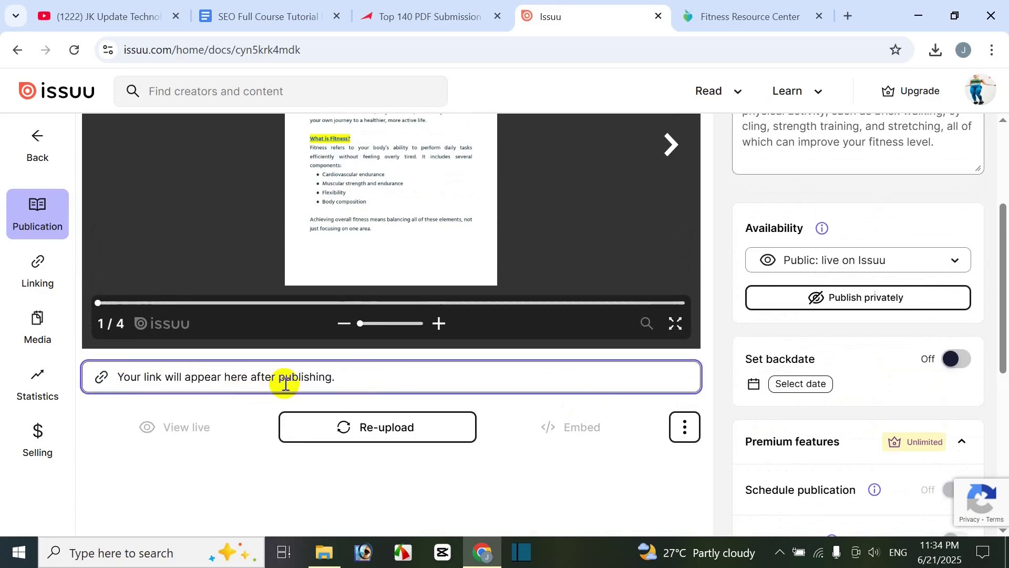
{"action": "scroll", "coordinate": [578, 354], "scroll_direction": "up", "scroll_amount": 1}
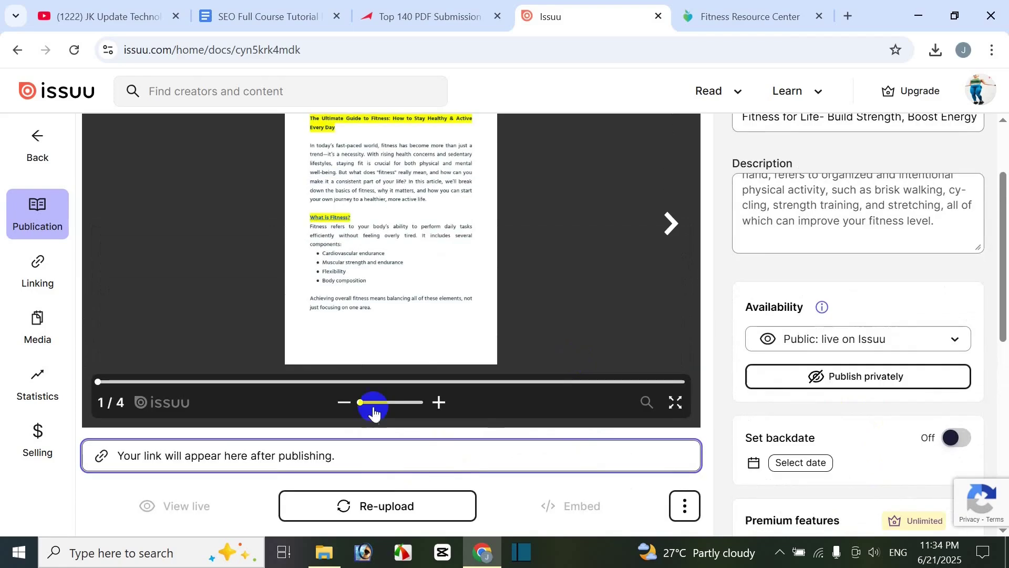
{"action": "scroll", "coordinate": [561, 470], "scroll_direction": "up", "scroll_amount": 2}
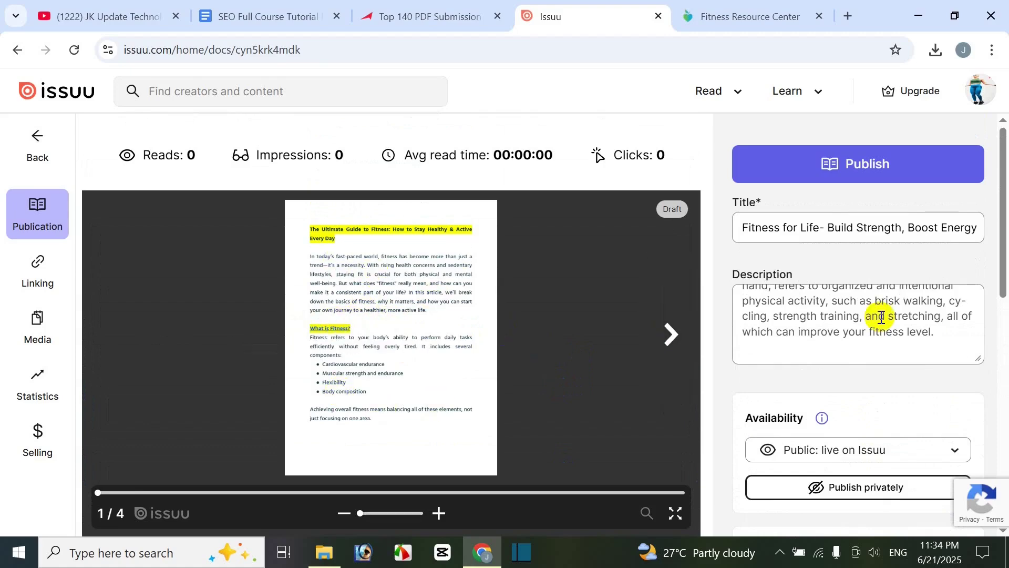
{"action": "scroll", "coordinate": [920, 402], "scroll_direction": "down", "scroll_amount": 1}
{"action": "scroll", "coordinate": [627, 298], "scroll_direction": "up", "scroll_amount": 1}
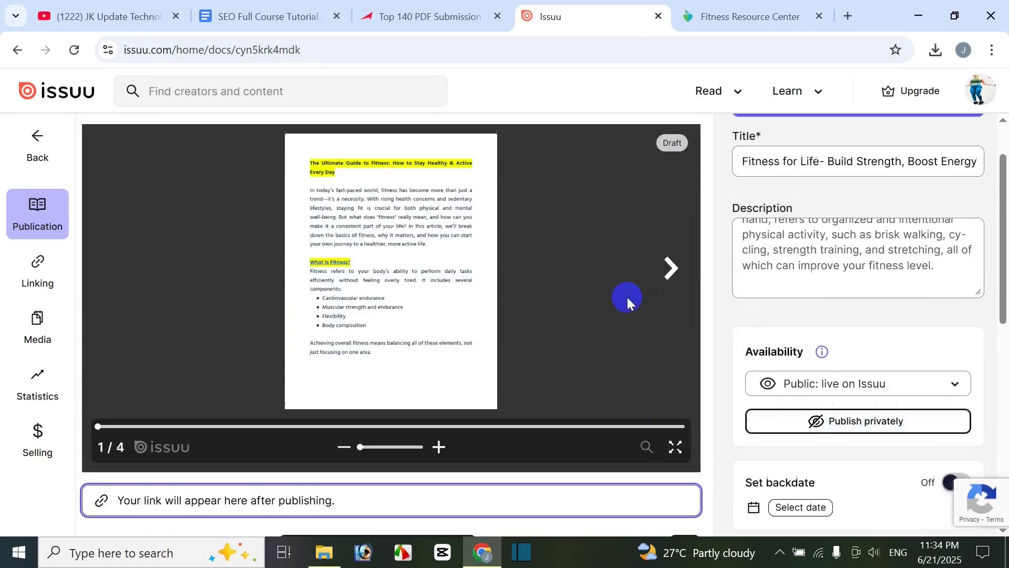
- Publish the fitness publication publicly on Issuu and dismiss the Unlimited sharing tools offer
{"action": "scroll", "coordinate": [468, 305], "scroll_direction": "down", "scroll_amount": 3}
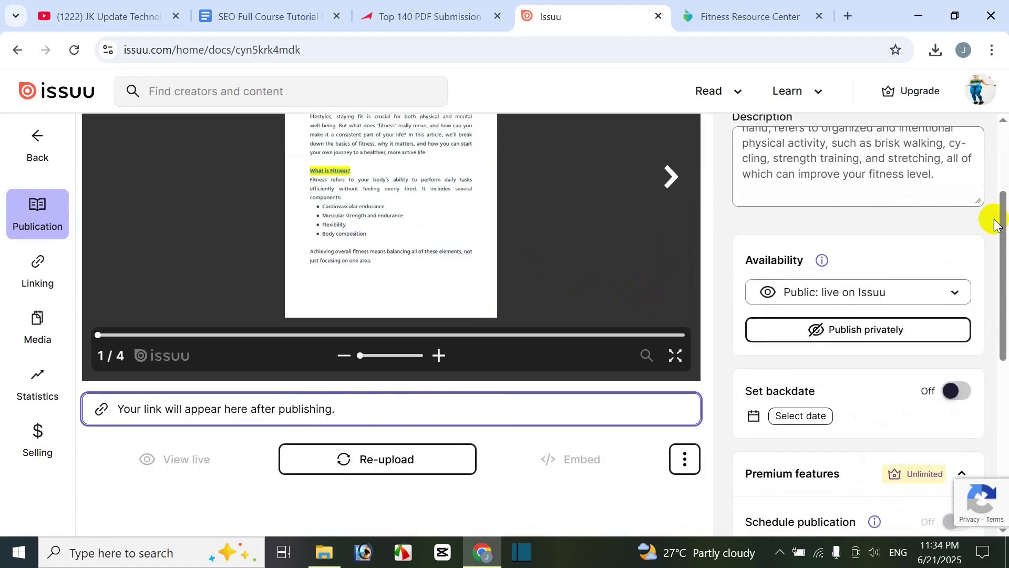
{"action": "scroll", "coordinate": [483, 288], "scroll_direction": "up", "scroll_amount": 3}
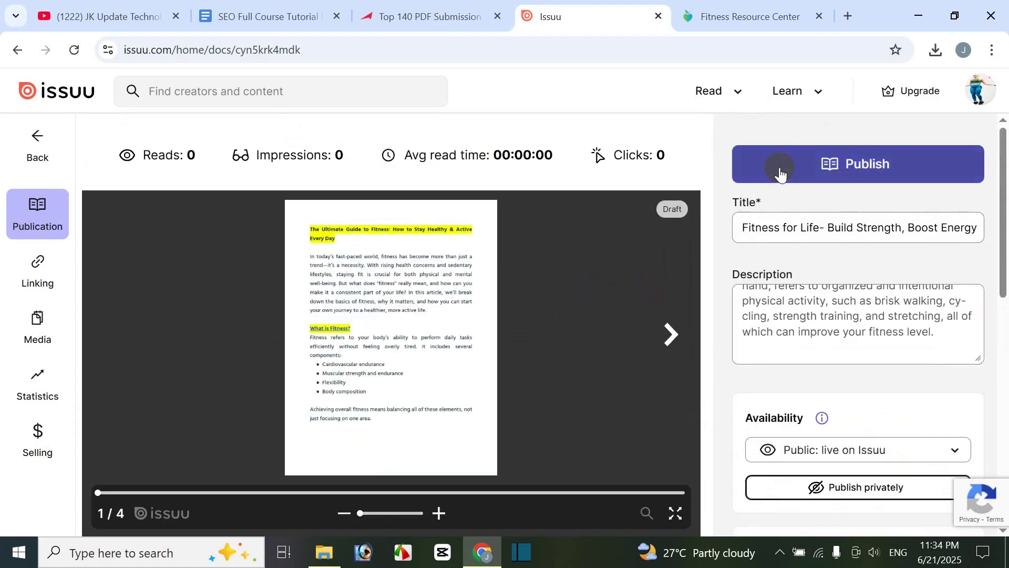
{"action": "left_click", "coordinate": [638, 269]}
{"action": "left_click", "coordinate": [895, 169]}
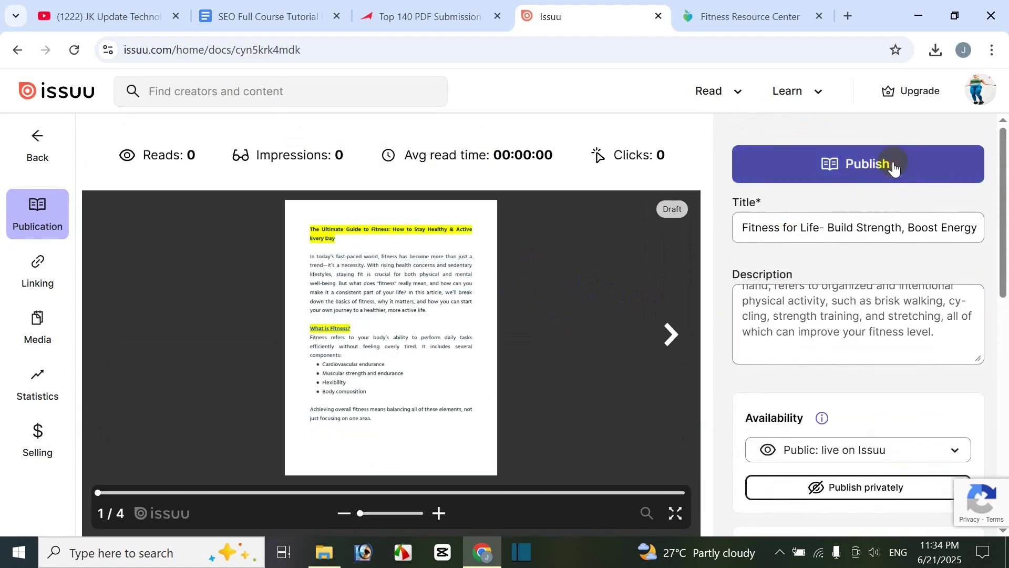
{"action": "left_click", "coordinate": [875, 173]}
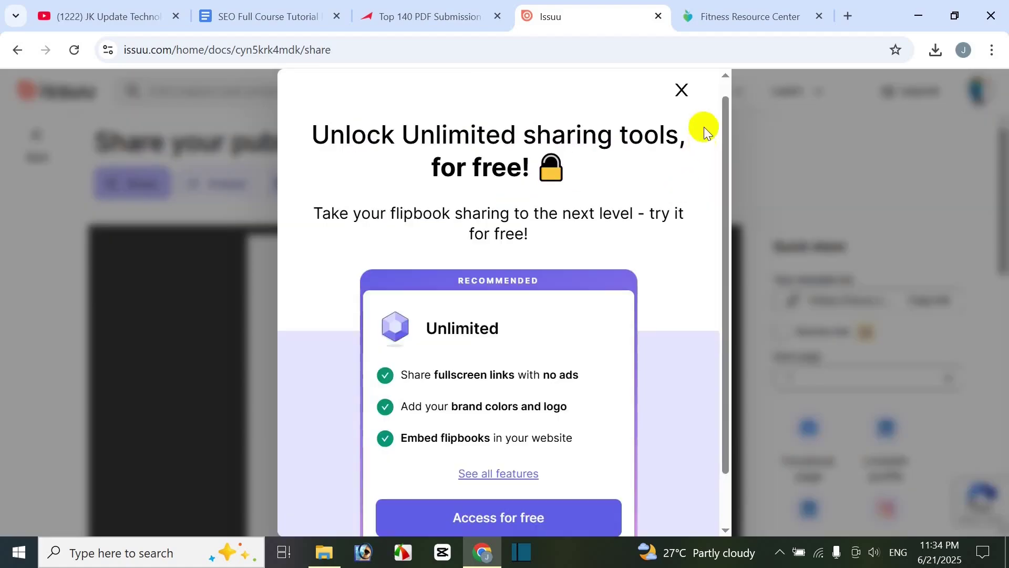
{"action": "left_click", "coordinate": [682, 91]}
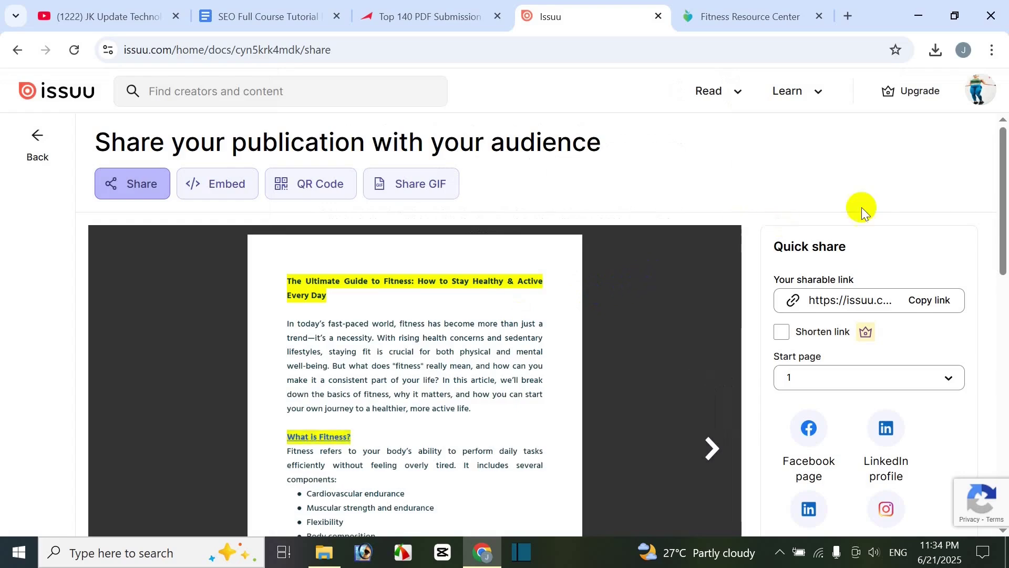
- Examine the publication's sharing page, including the sharable link, social sharing options and fullscreen share settings
{"action": "scroll", "coordinate": [928, 205], "scroll_direction": "down", "scroll_amount": 6}
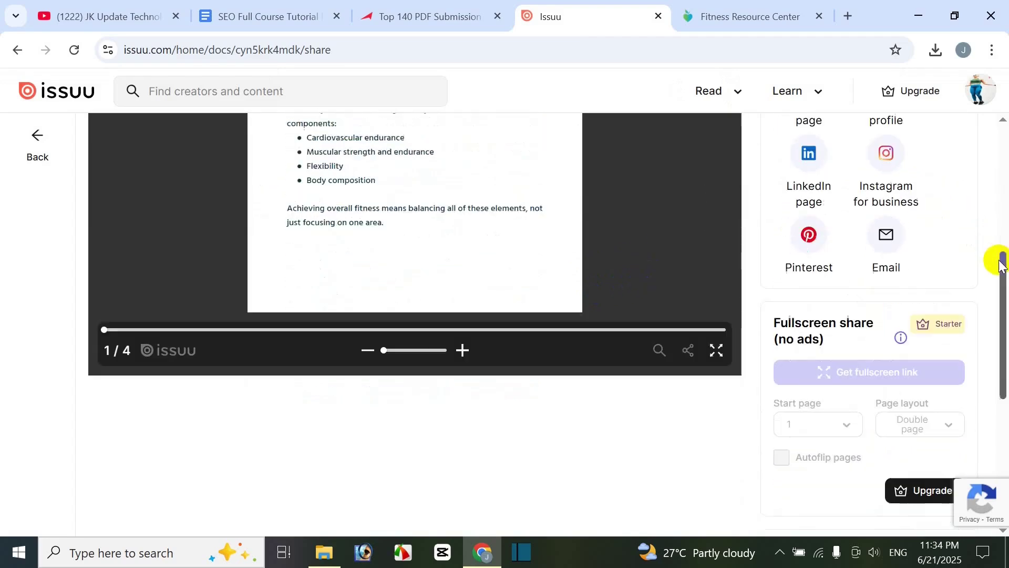
{"action": "scroll", "coordinate": [1001, 263], "scroll_direction": "up", "scroll_amount": 2}
{"action": "scroll", "coordinate": [1001, 263], "scroll_direction": "up", "scroll_amount": 5}
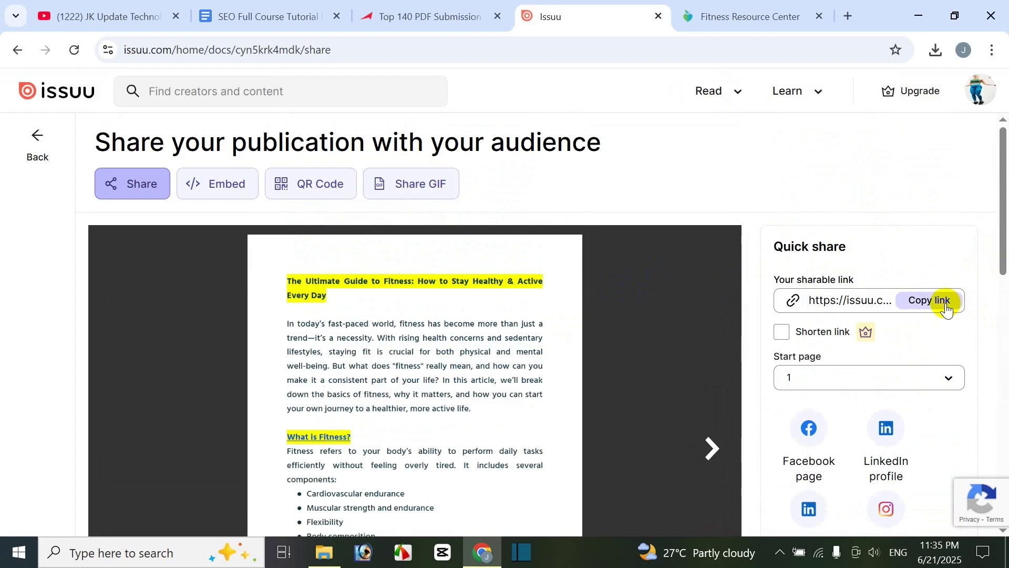
{"action": "scroll", "coordinate": [1001, 288], "scroll_direction": "down", "scroll_amount": 3}
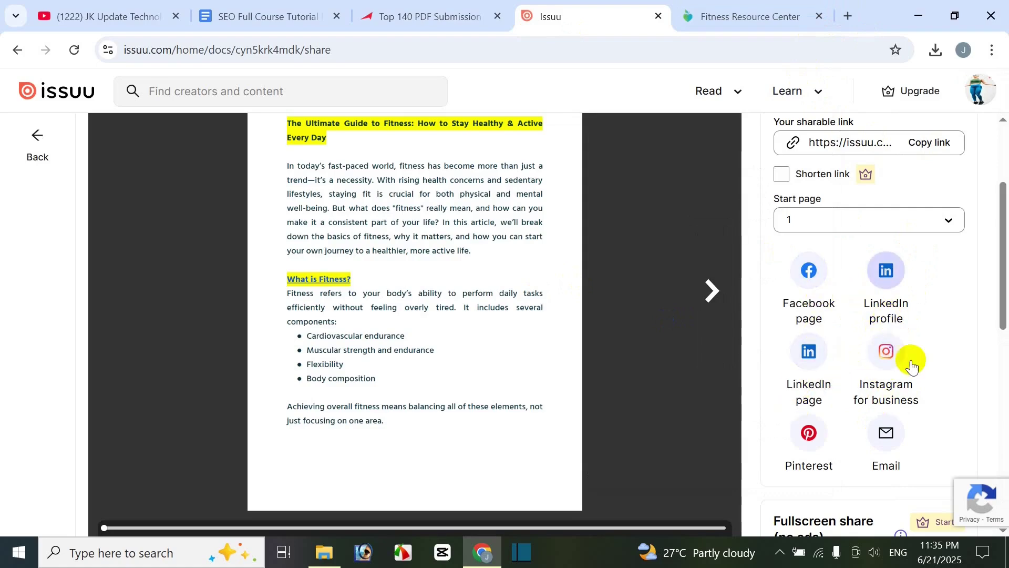
{"action": "scroll", "coordinate": [837, 379], "scroll_direction": "down", "scroll_amount": 3}
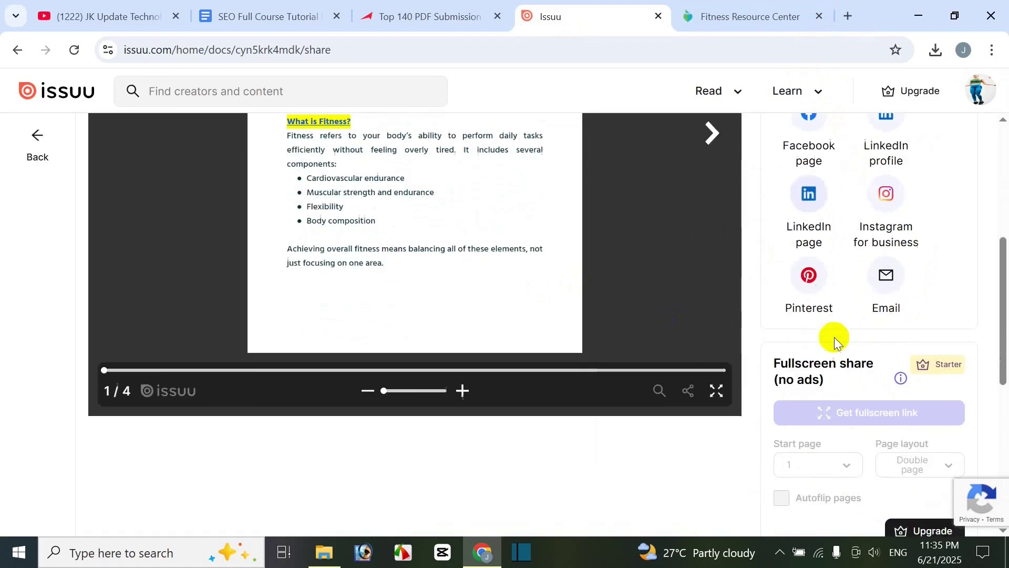
{"action": "scroll", "coordinate": [873, 360], "scroll_direction": "up", "scroll_amount": 4}
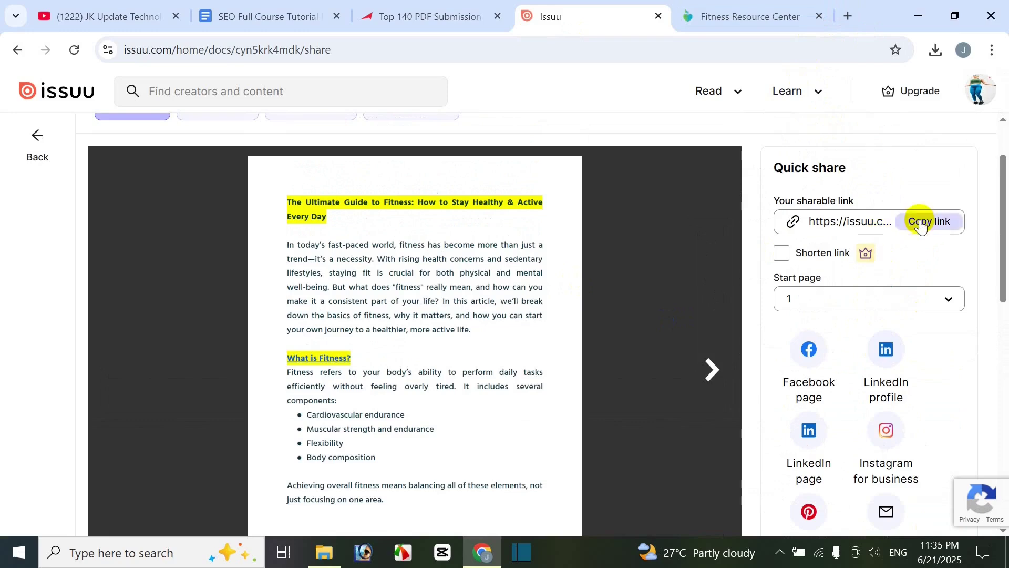
{"action": "scroll", "coordinate": [638, 273], "scroll_direction": "down", "scroll_amount": 9}
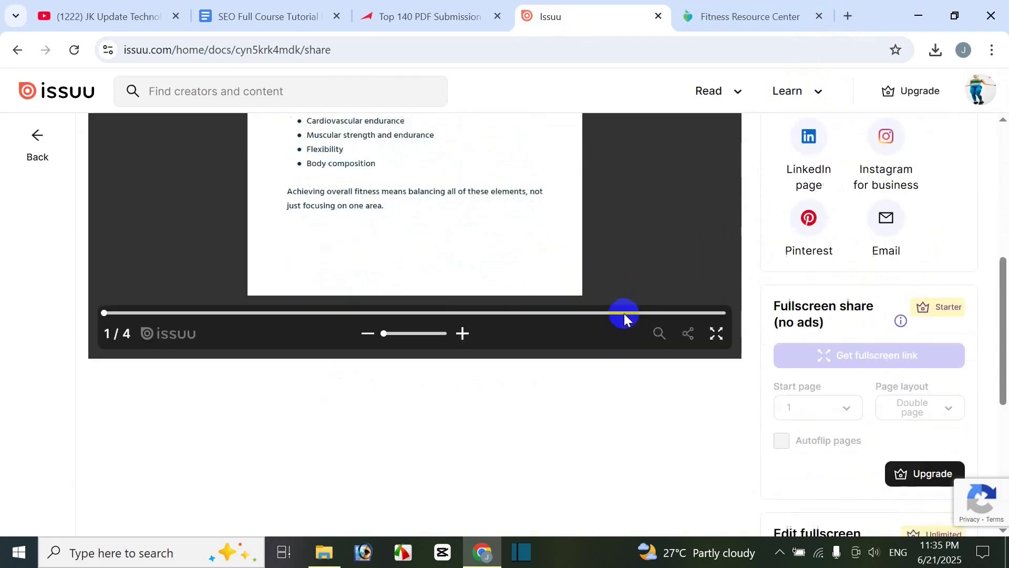
{"action": "scroll", "coordinate": [612, 326], "scroll_direction": "up", "scroll_amount": 10}
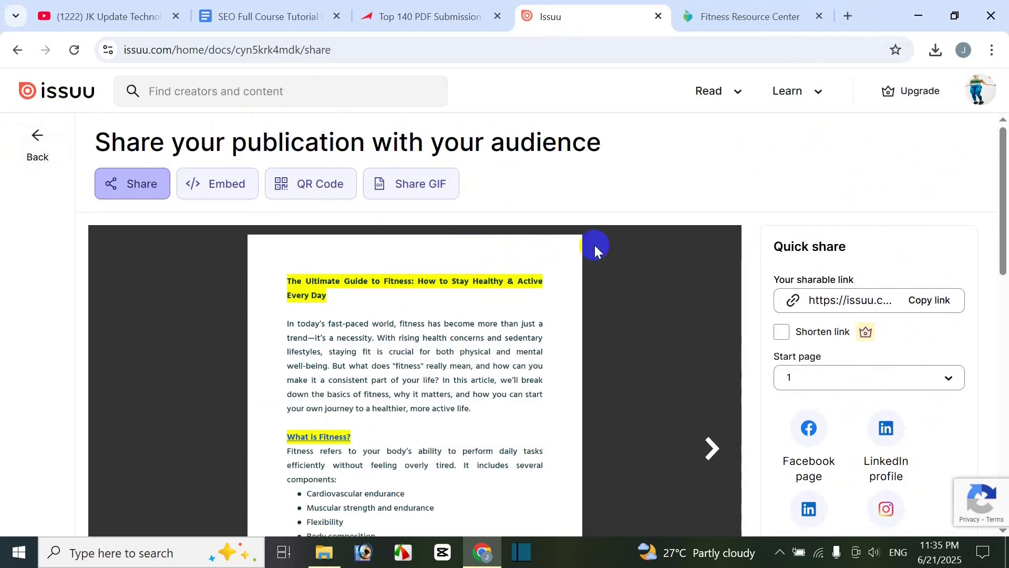
{"action": "scroll", "coordinate": [626, 251], "scroll_direction": "down", "scroll_amount": 2}
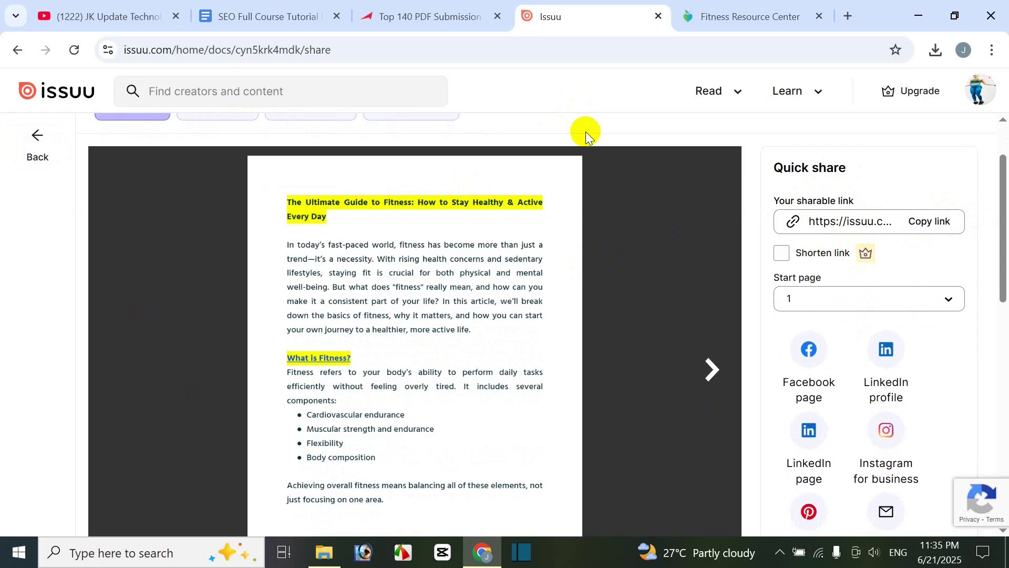
- Create a new blank Google Sheets spreadsheet in a separate browser tab
{"action": "left_click", "coordinate": [848, 16]}
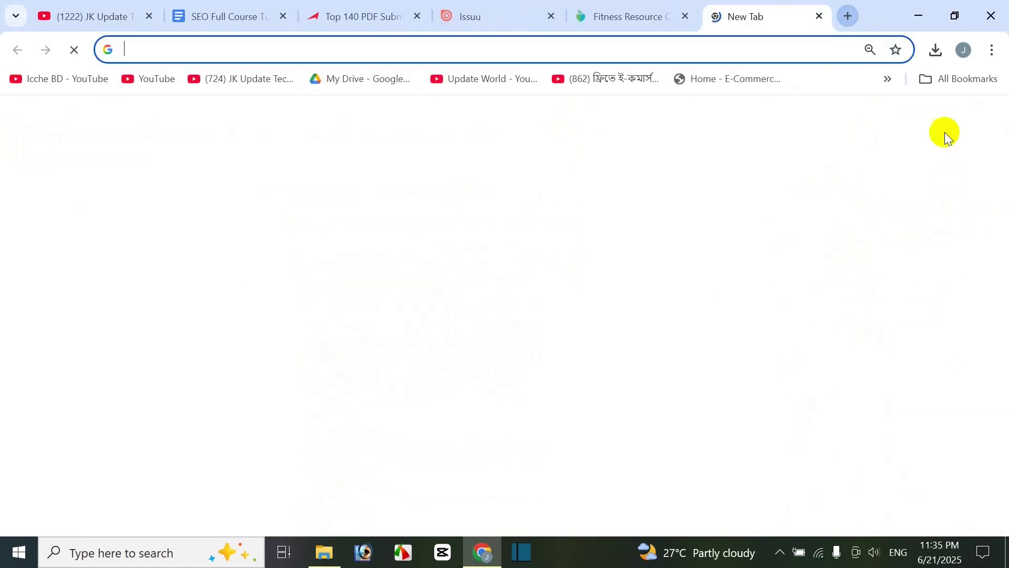
{"action": "left_click", "coordinate": [950, 121]}
{"action": "scroll", "coordinate": [914, 262], "scroll_direction": "down", "scroll_amount": 3}
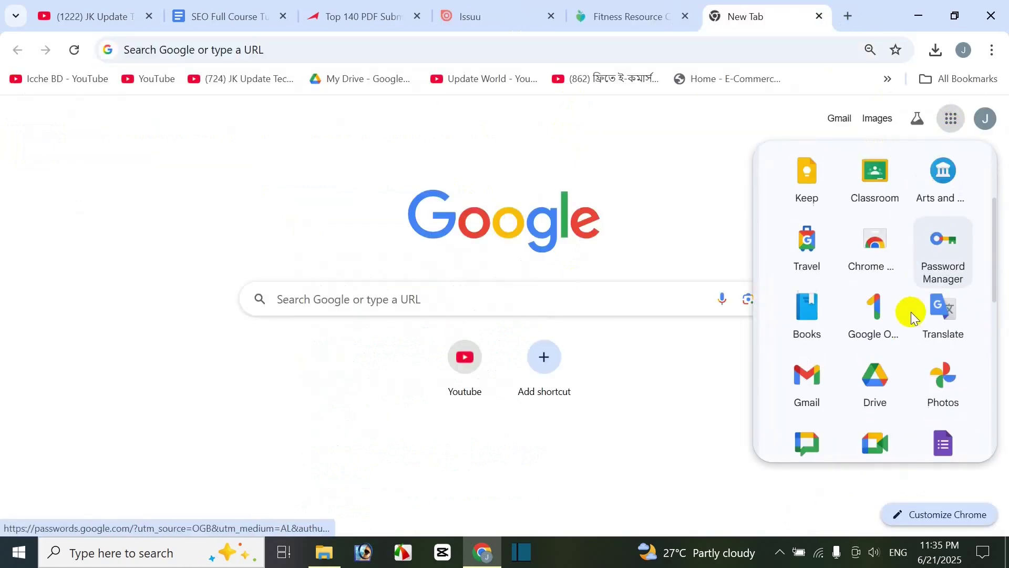
{"action": "scroll", "coordinate": [913, 326], "scroll_direction": "down", "scroll_amount": 4}
{"action": "left_click", "coordinate": [286, 161]}
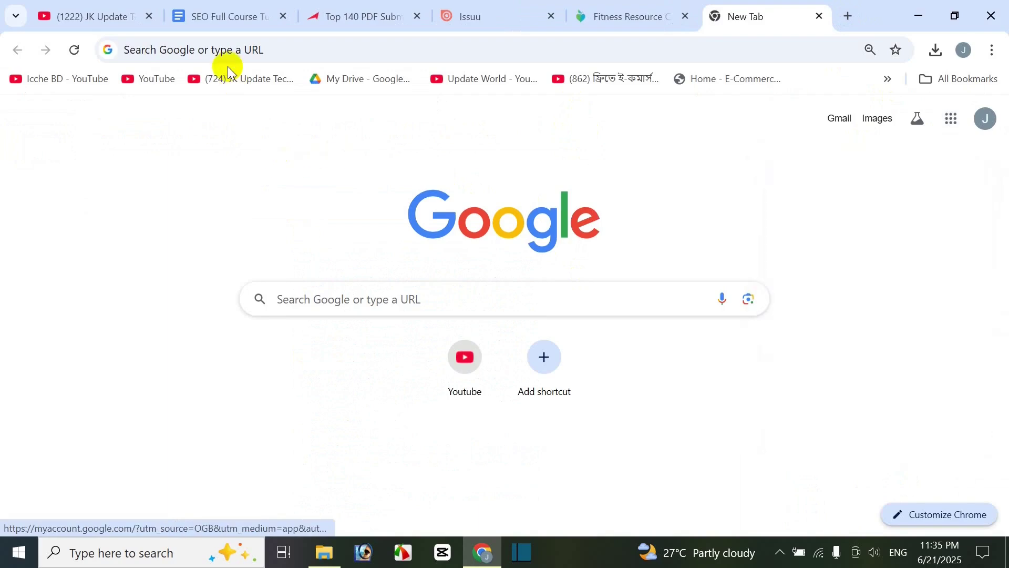
{"action": "left_click", "coordinate": [229, 53]}
{"action": "type", "text": "sh"}
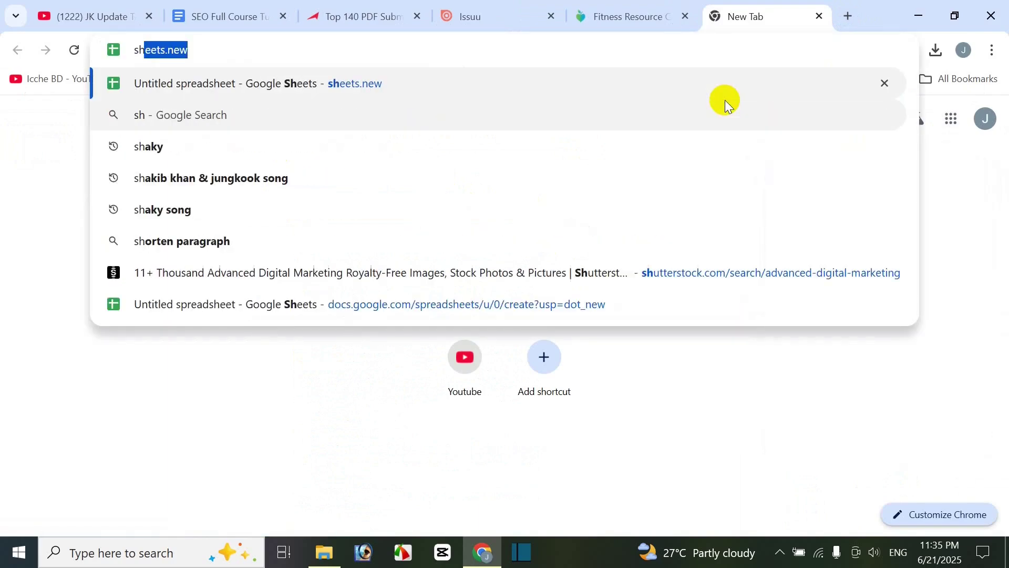
{"action": "key", "text": "Return"}
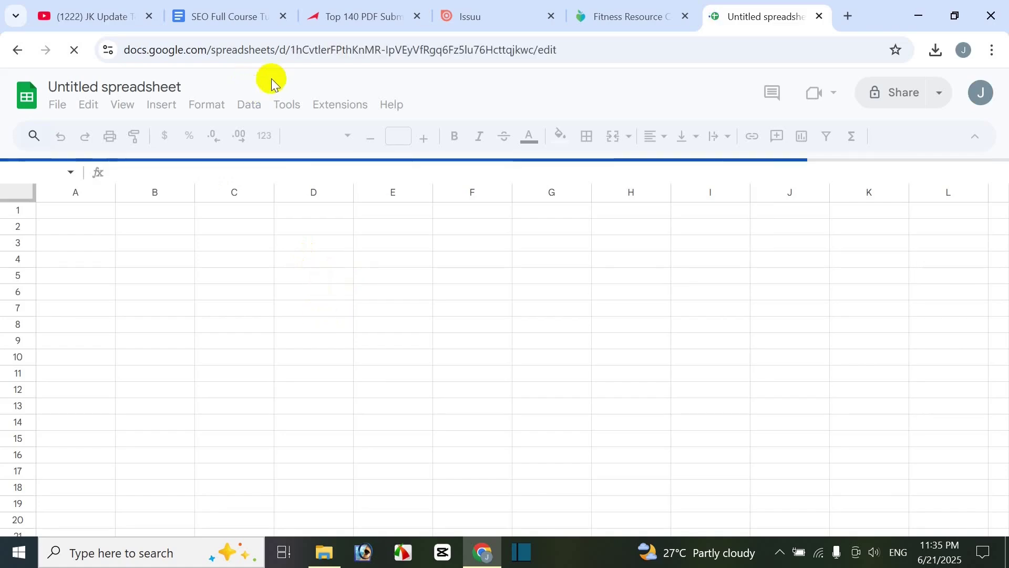
- Copy "Platform" from the Google Docs backlink report line into cell A1 of the new spreadsheet, closing the Tables suggestions
{"action": "left_click", "coordinate": [221, 16]}
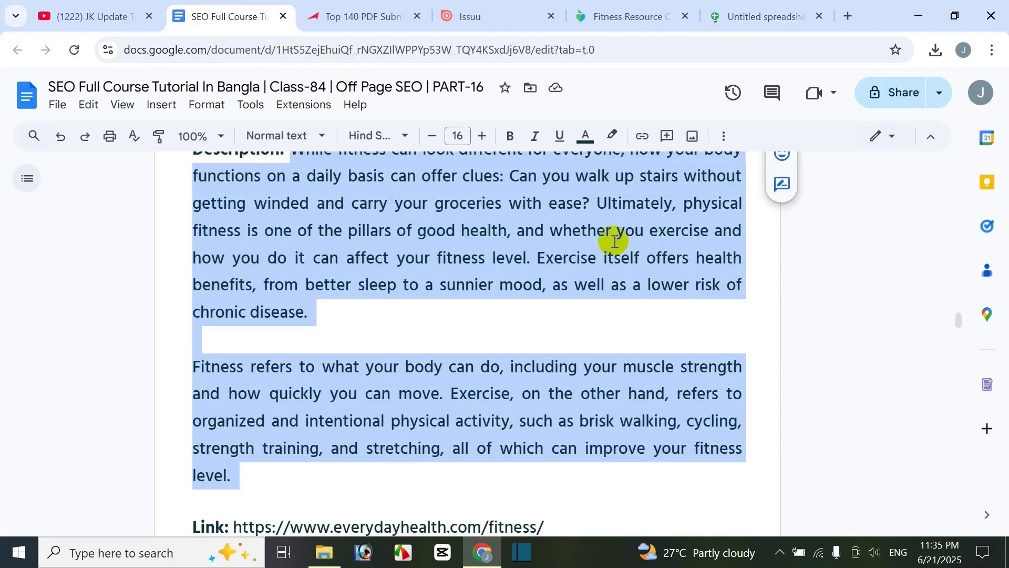
{"action": "left_click", "coordinate": [827, 341]}
{"action": "scroll", "coordinate": [842, 340], "scroll_direction": "up", "scroll_amount": 6}
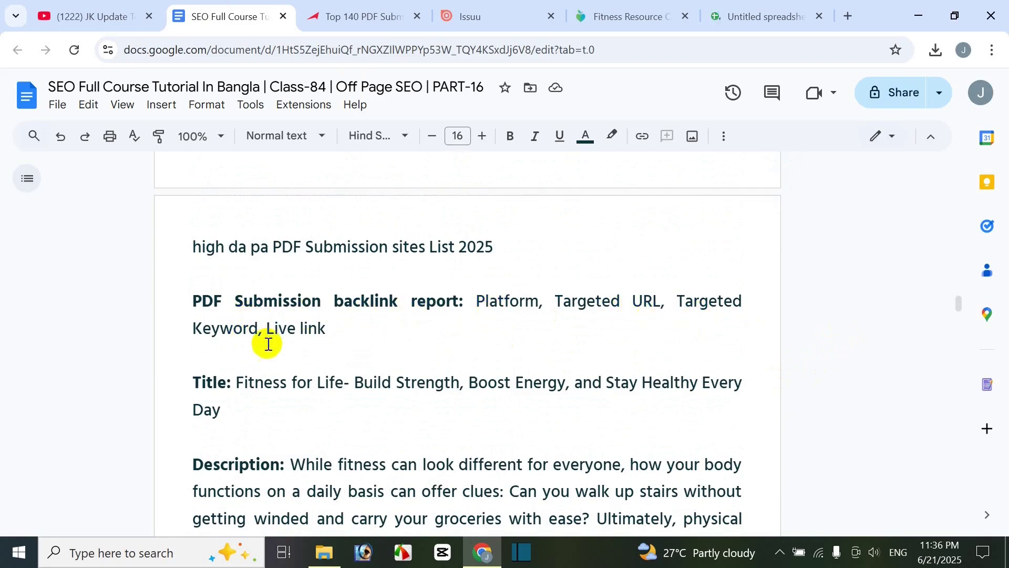
{"action": "left_click_drag", "start_coordinate": [477, 304], "coordinate": [547, 307]}
{"action": "key", "text": "ctrl+c"}
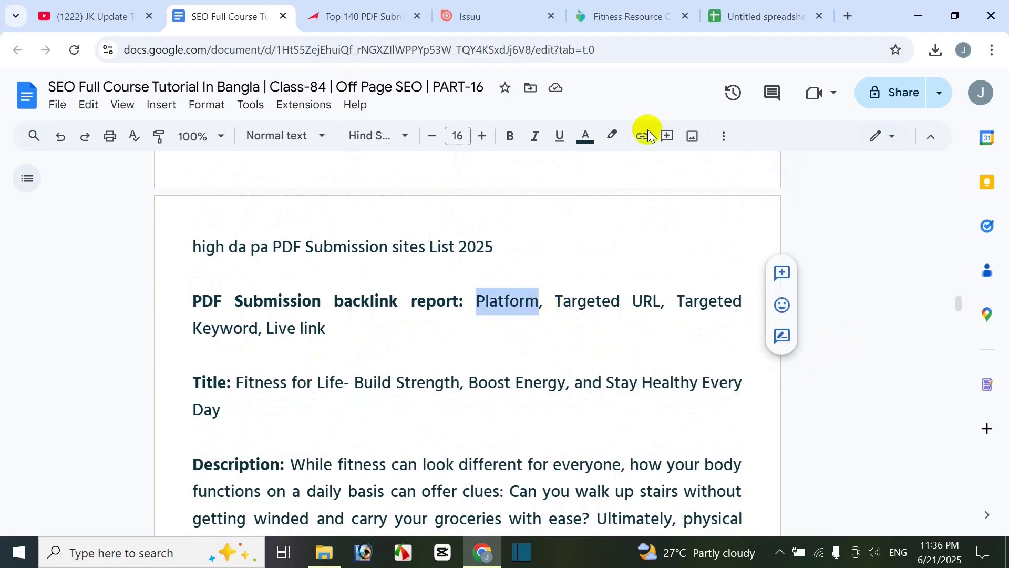
{"action": "left_click", "coordinate": [506, 21]}
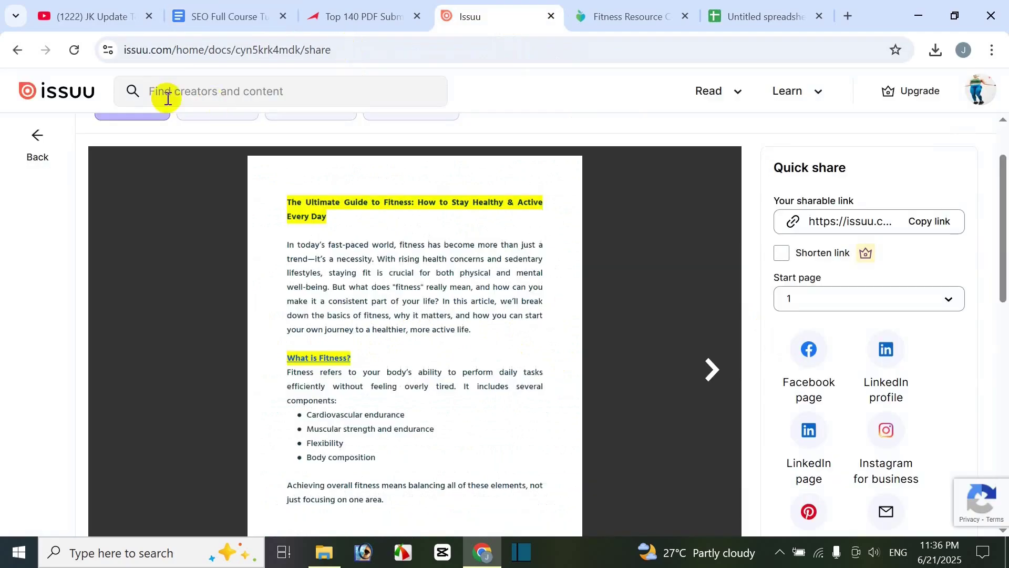
{"action": "left_click", "coordinate": [775, 21]}
{"action": "left_click", "coordinate": [92, 260]}
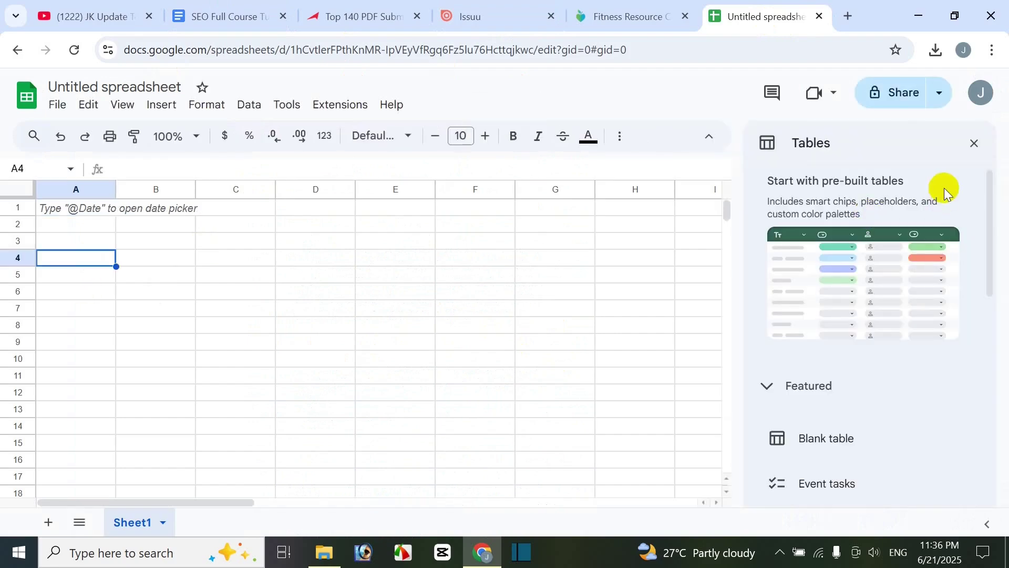
{"action": "left_click", "coordinate": [974, 143]}
{"action": "left_click", "coordinate": [89, 213]}
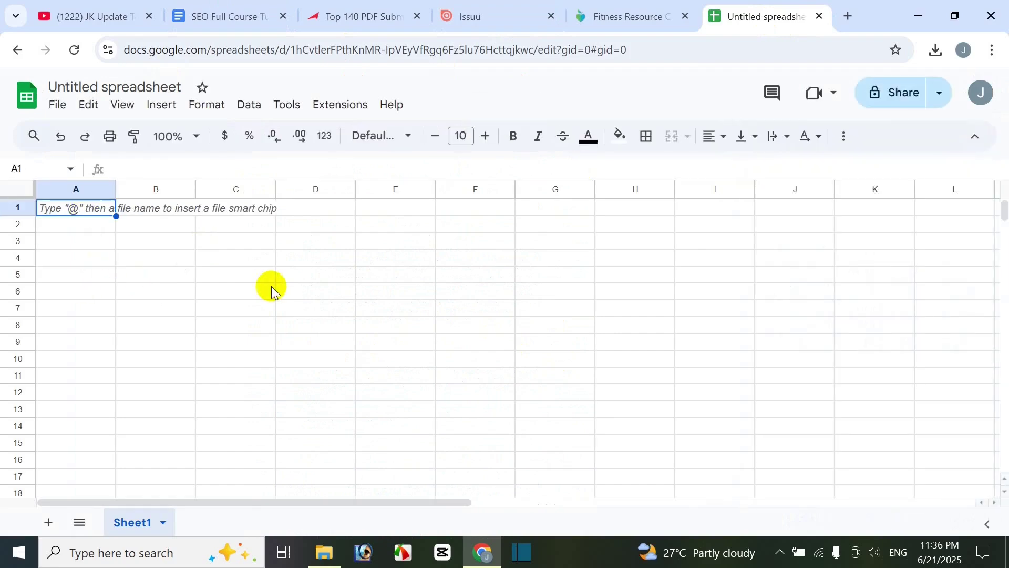
{"action": "key", "text": "ctrl+v"}
- Copy "Targeted URL" from the Google Docs backlink report line into cell B1 of the spreadsheet
{"action": "left_click", "coordinate": [218, 15]}
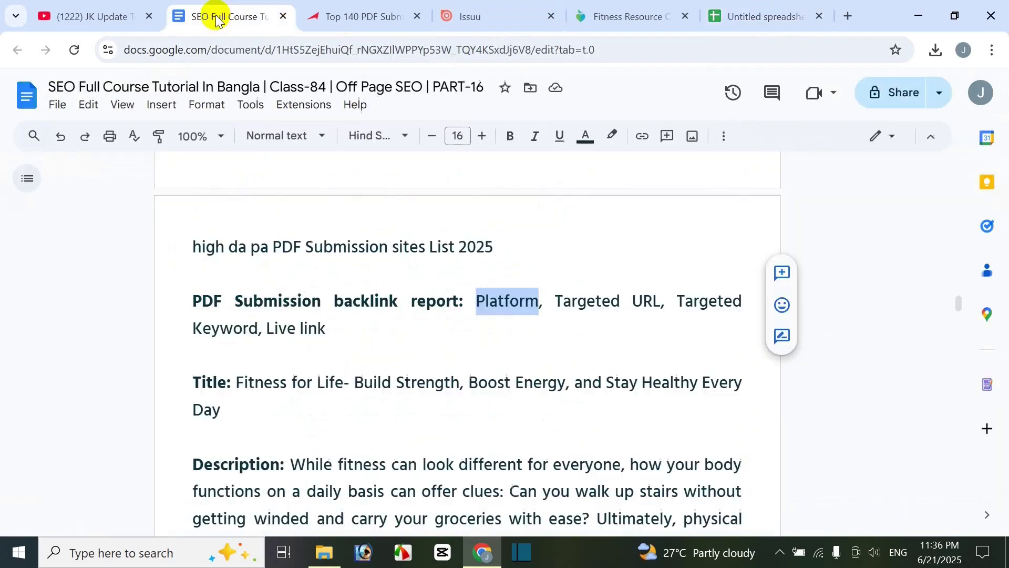
{"action": "left_click_drag", "start_coordinate": [560, 301], "coordinate": [631, 302]}
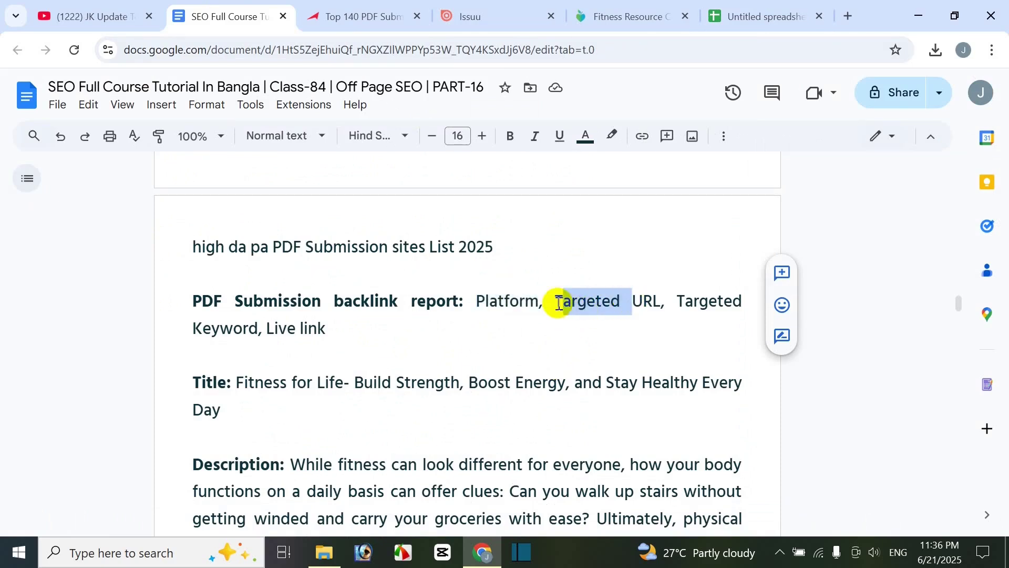
{"action": "left_click_drag", "start_coordinate": [555, 301], "coordinate": [654, 301]}
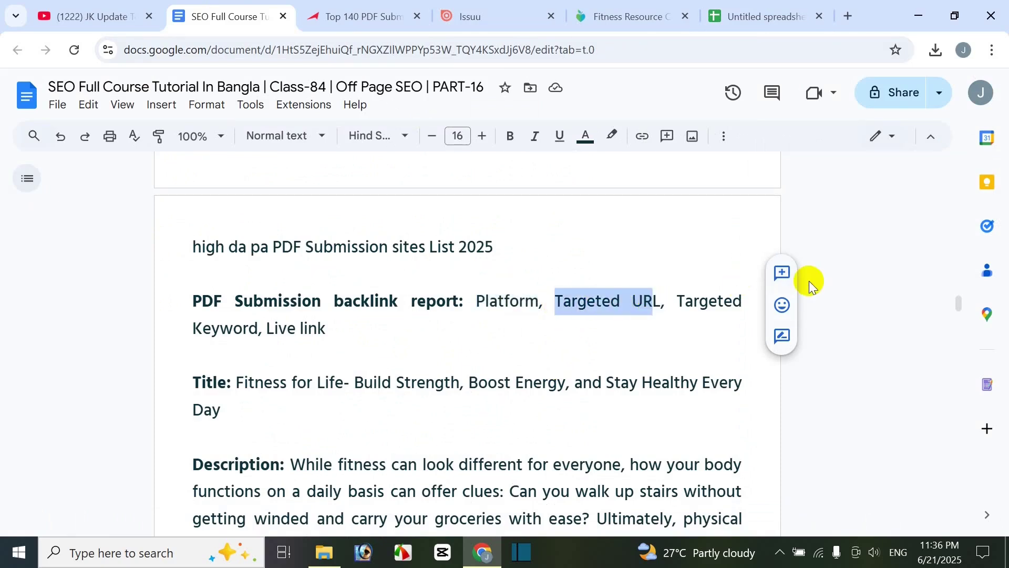
{"action": "key", "text": "shift+Right"}
{"action": "key", "text": "ctrl+c"}
{"action": "left_click", "coordinate": [751, 14]}
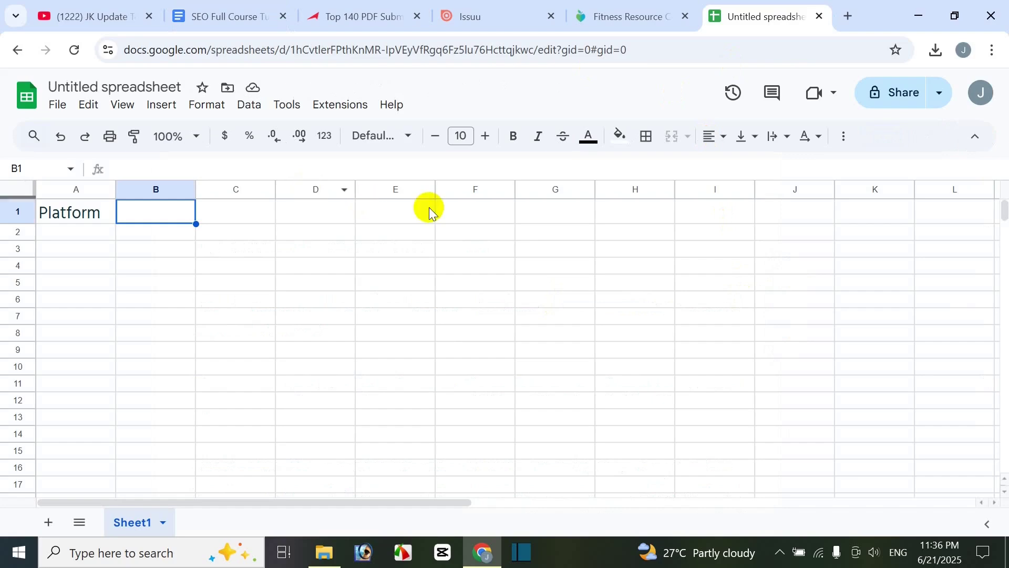
{"action": "key", "text": "ctrl+v"}
- Copy "Targeted Keyword" from the Google Docs backlink report line into cell C1 of the spreadsheet
{"action": "left_click", "coordinate": [263, 208]}
{"action": "left_click", "coordinate": [231, 16]}
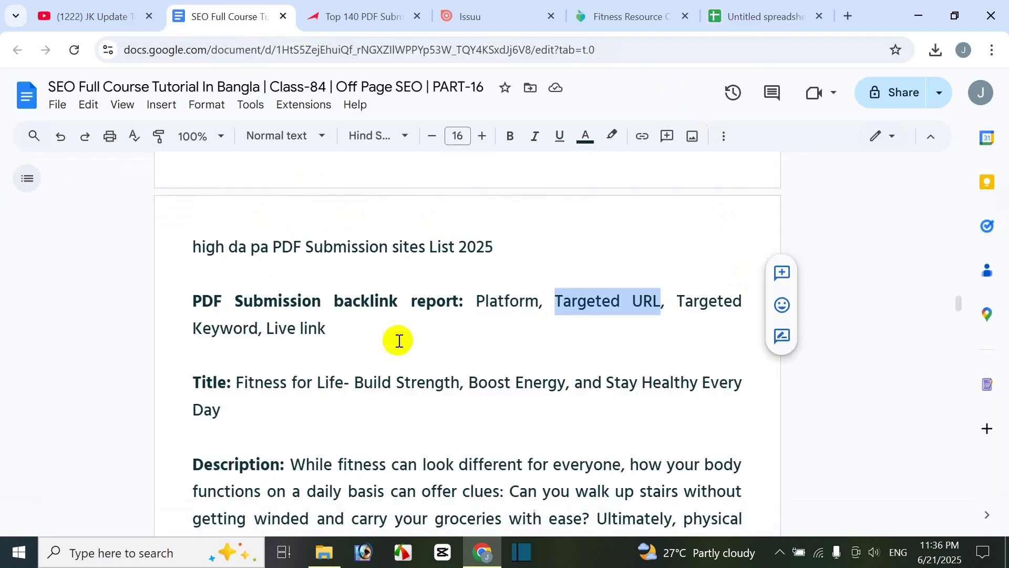
{"action": "left_click_drag", "start_coordinate": [677, 301], "coordinate": [658, 338]}
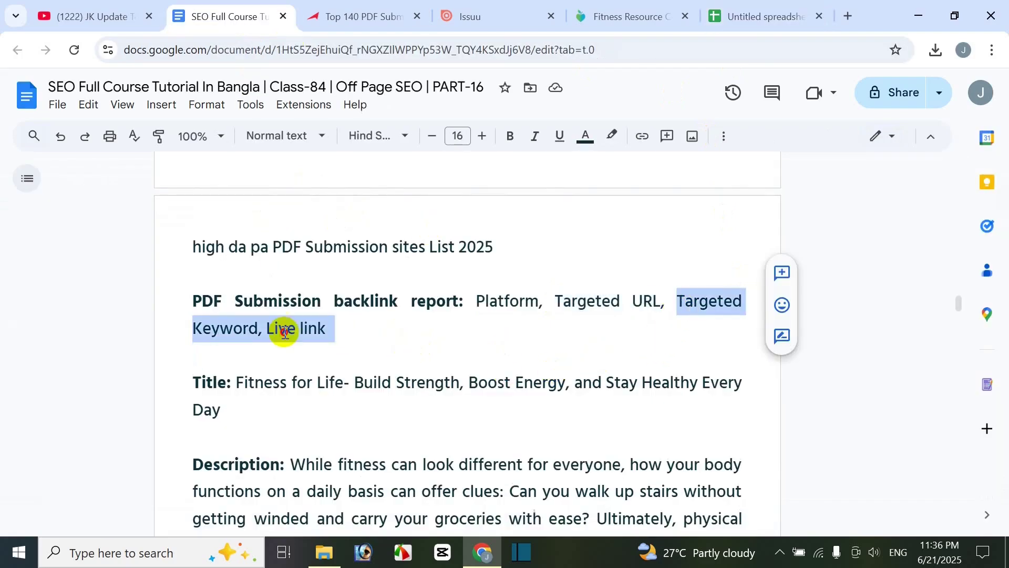
{"action": "left_click_drag", "start_coordinate": [284, 330], "coordinate": [259, 328]}
{"action": "key", "text": "ctrl+c"}
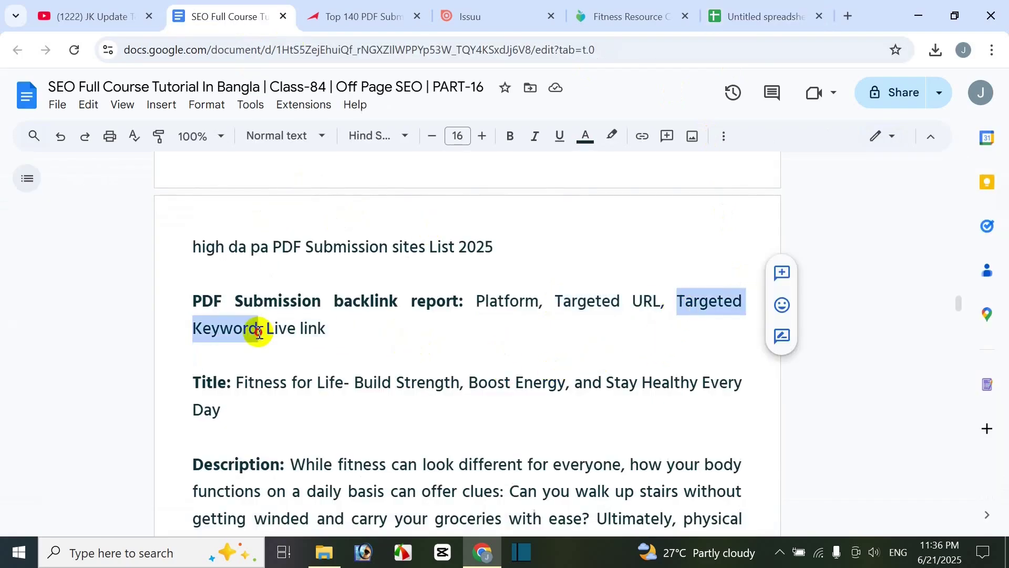
{"action": "left_click", "coordinate": [772, 23]}
{"action": "key", "text": "ctrl+v"}
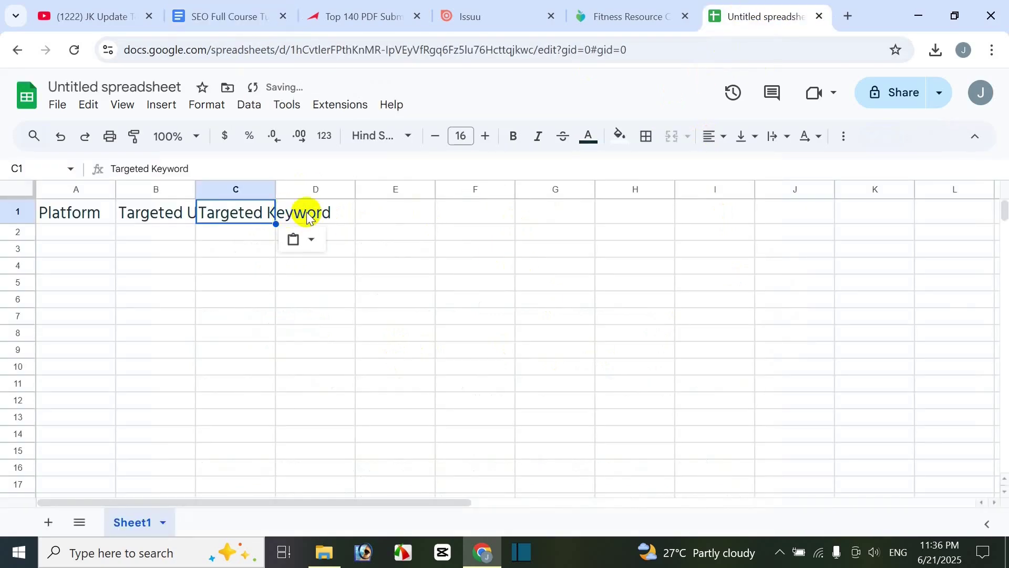
- Enter the column heading "Live Link" in cell D1
{"action": "key", "text": "Tab"}
{"action": "type", "text": "Live "}
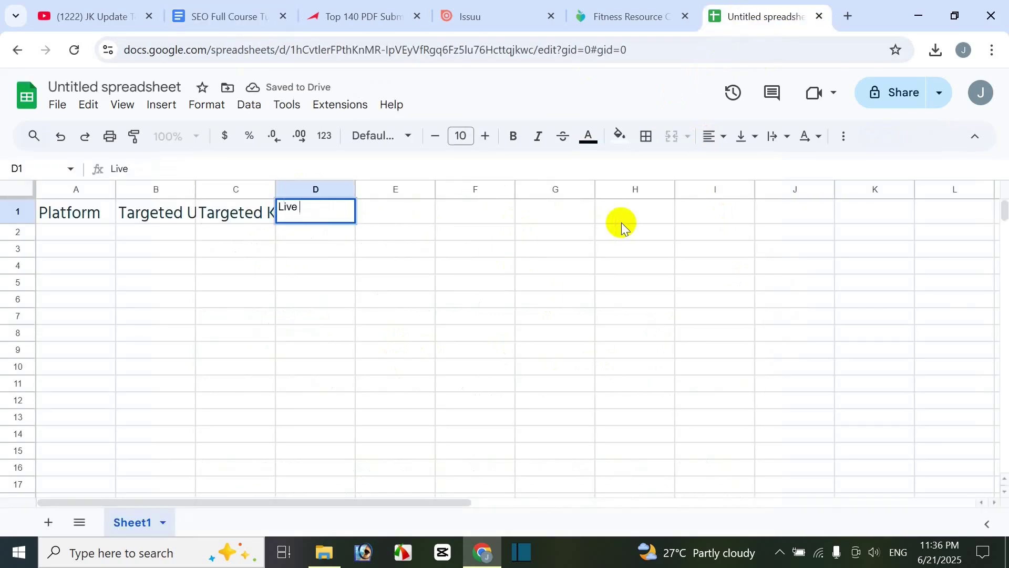
{"action": "type", "text": "Link"}
{"action": "key", "text": "Return"}
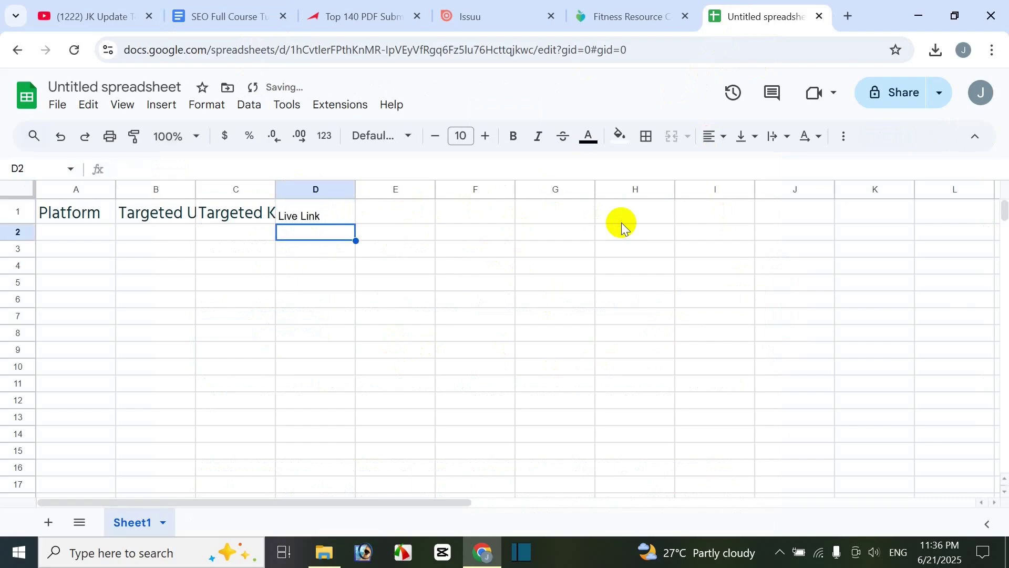
- Retitle the untitled spreadsheet with the text "PDF Submission backlink For"
{"action": "left_click", "coordinate": [96, 86]}
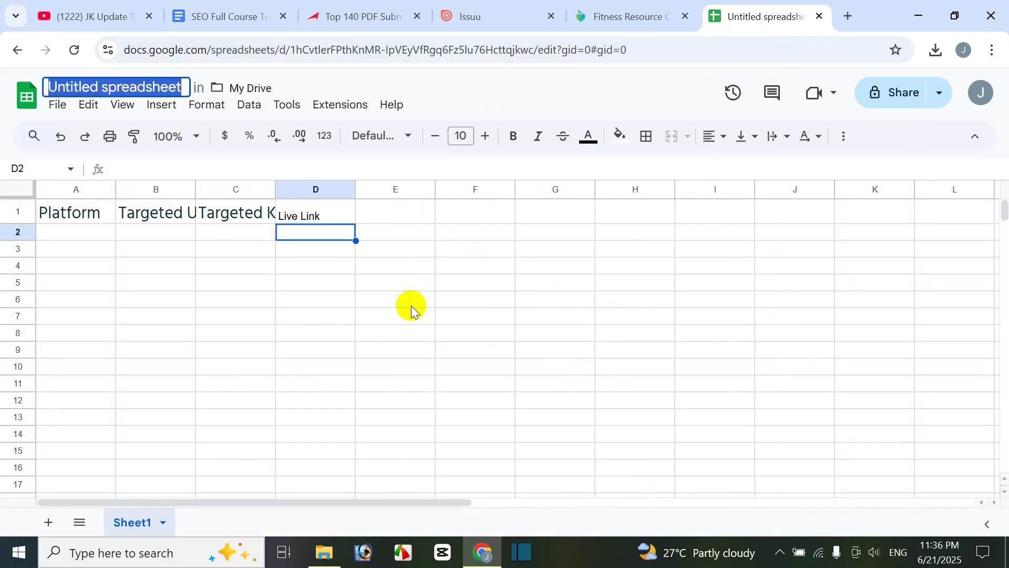
{"action": "type", "text": "PDF "}
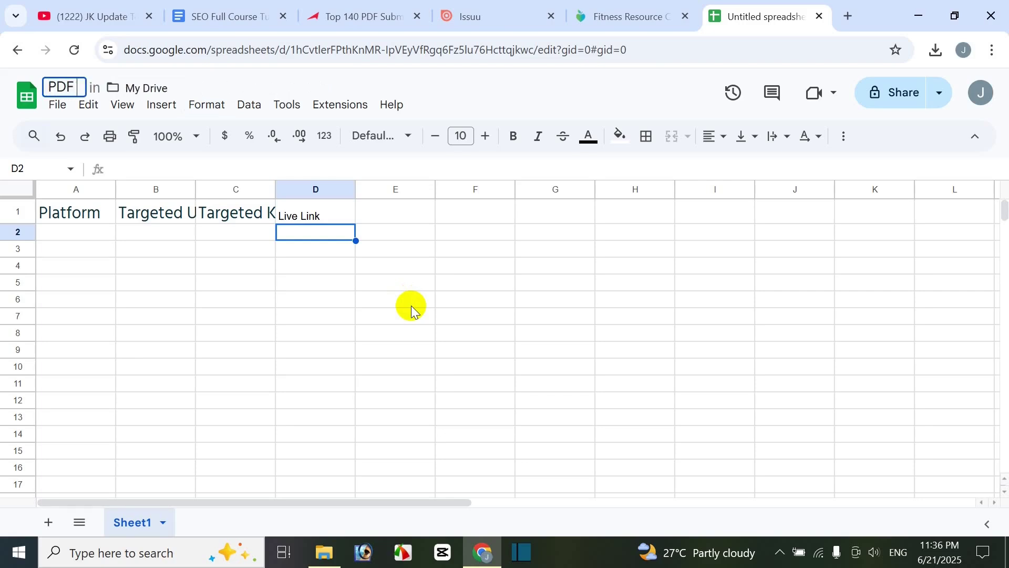
{"action": "type", "text": "Submissi"}
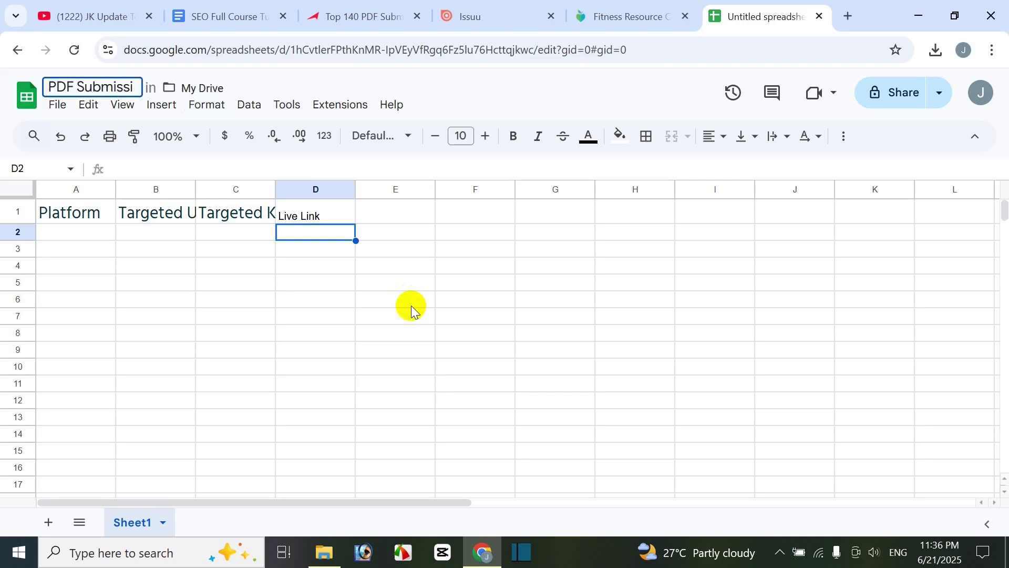
{"action": "type", "text": "nion bZ"}
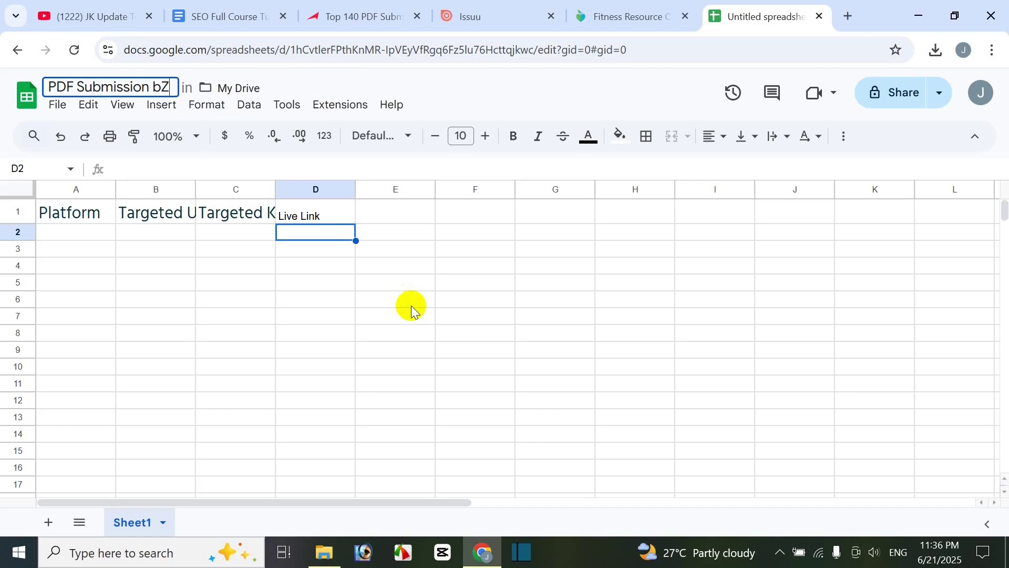
{"action": "type", "text": "bhac"}
{"action": "type", "text": "acklink For"}
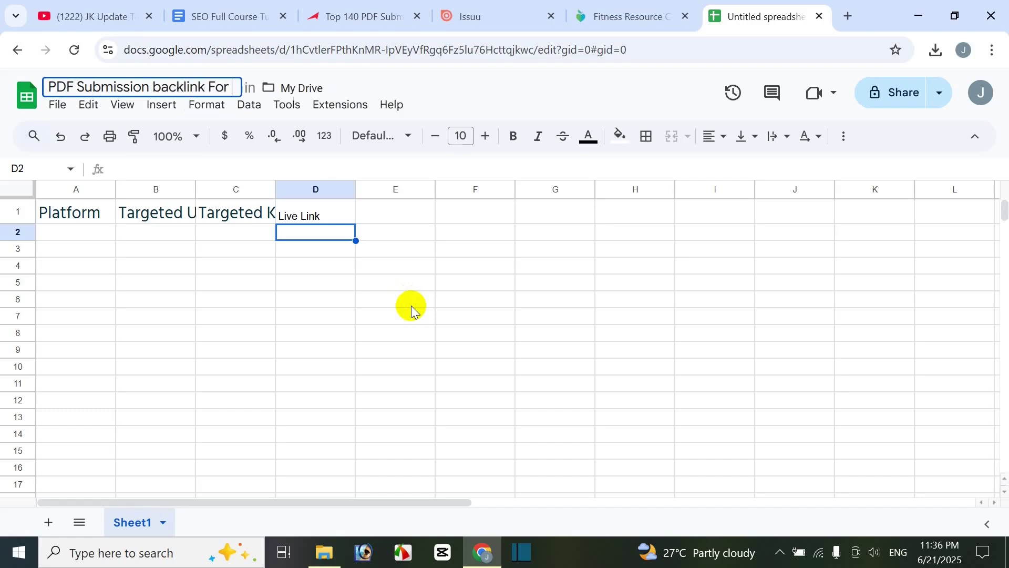
{"action": "left_click", "coordinate": [604, 13]}
{"action": "left_click", "coordinate": [314, 54]}
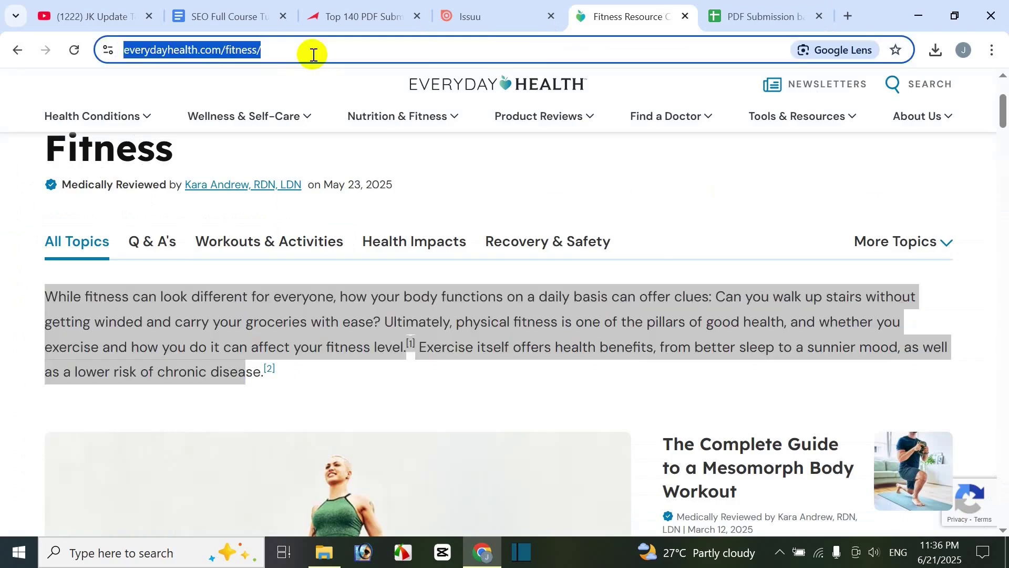
{"action": "key", "text": "ctrl+c"}
{"action": "left_click", "coordinate": [730, 13]}
{"action": "key", "text": "ctrl+v"}
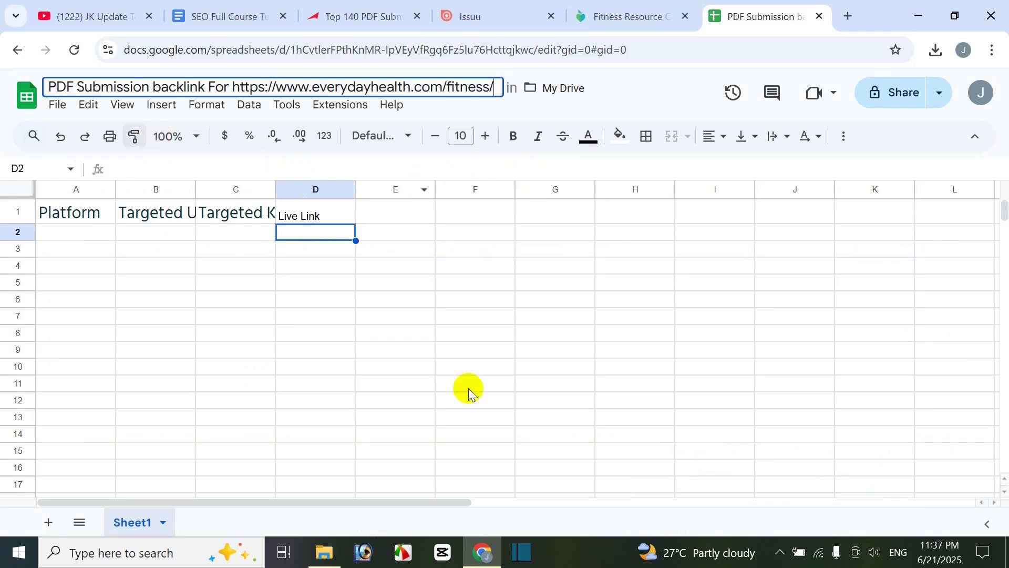
{"action": "key", "text": "Return"}
{"action": "left_click", "coordinate": [272, 304]}
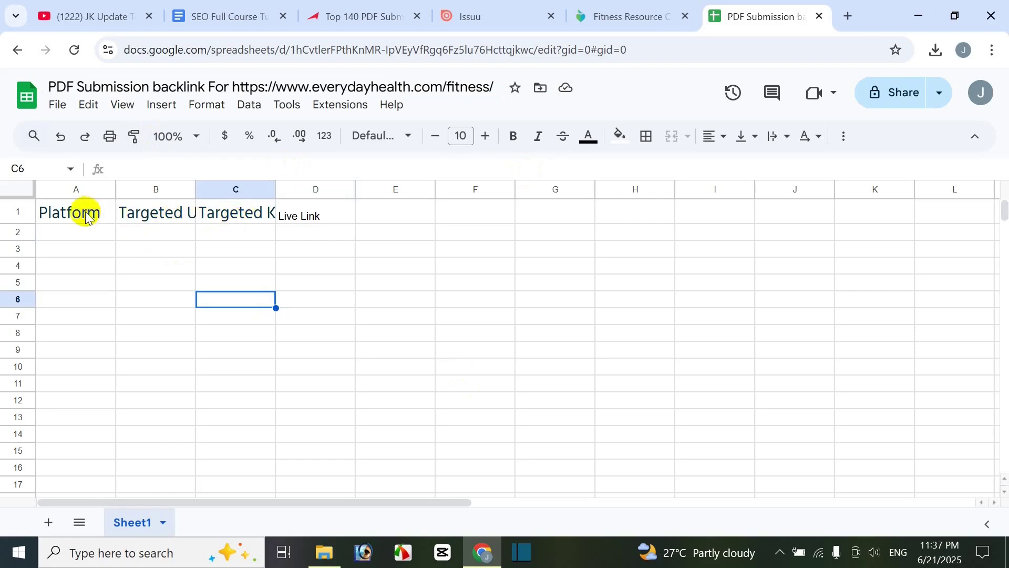
- Set the font size of the header cells A1:D1 to 11
{"action": "left_click_drag", "start_coordinate": [87, 216], "coordinate": [302, 214]}
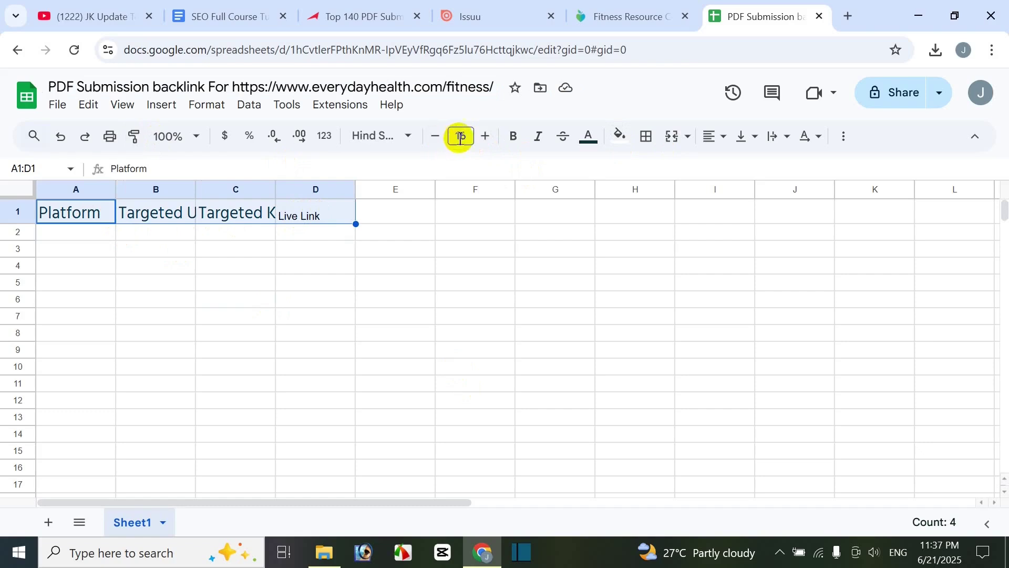
{"action": "left_click", "coordinate": [436, 136]}
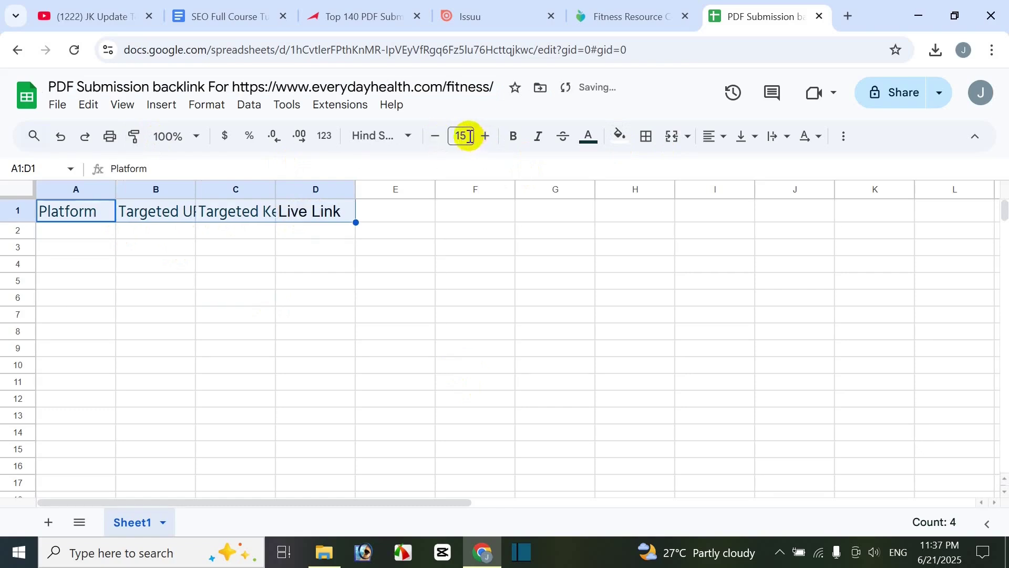
{"action": "left_click", "coordinate": [469, 136]}
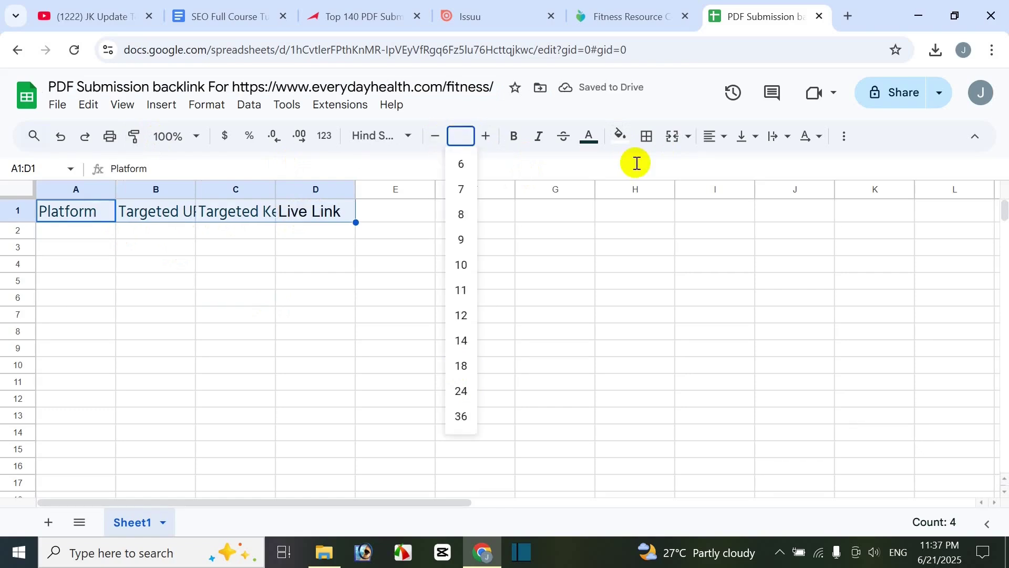
{"action": "key", "text": "Return"}
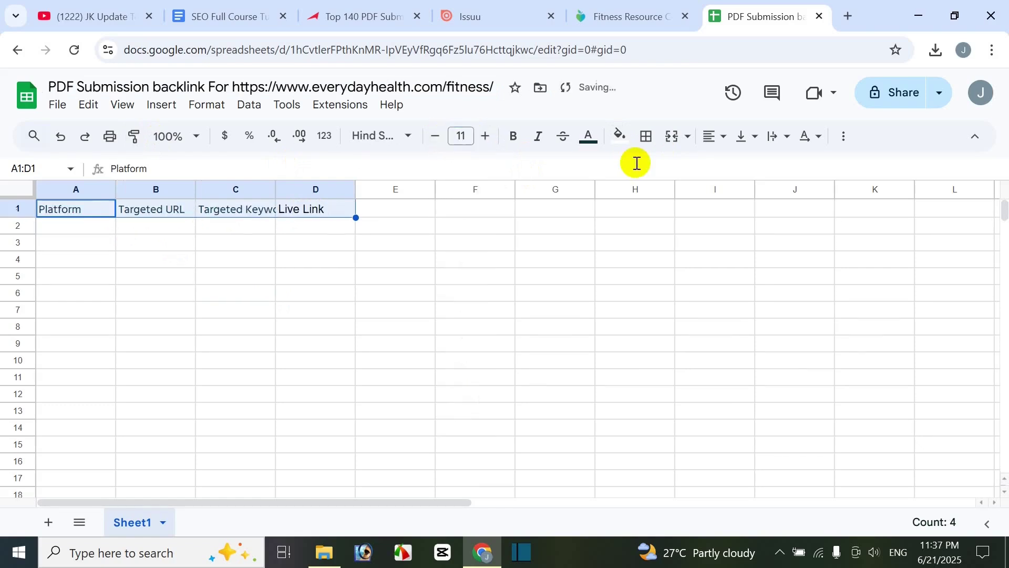
- Make the header cells A1:D1 bold and fill them with yellow
{"action": "left_click", "coordinate": [514, 136]}
{"action": "left_click", "coordinate": [619, 142]}
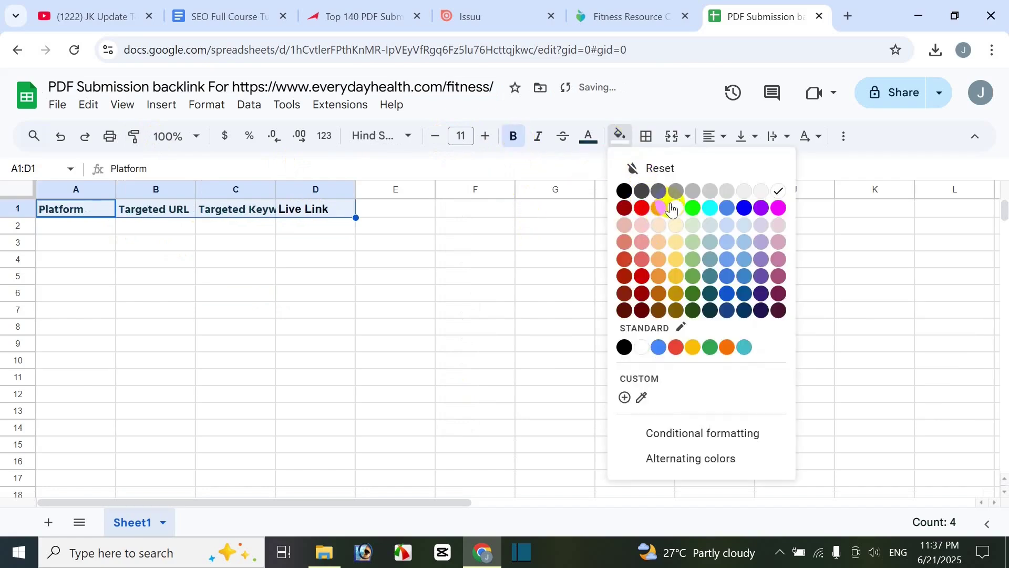
{"action": "left_click", "coordinate": [669, 207]}
{"action": "left_click", "coordinate": [269, 279]}
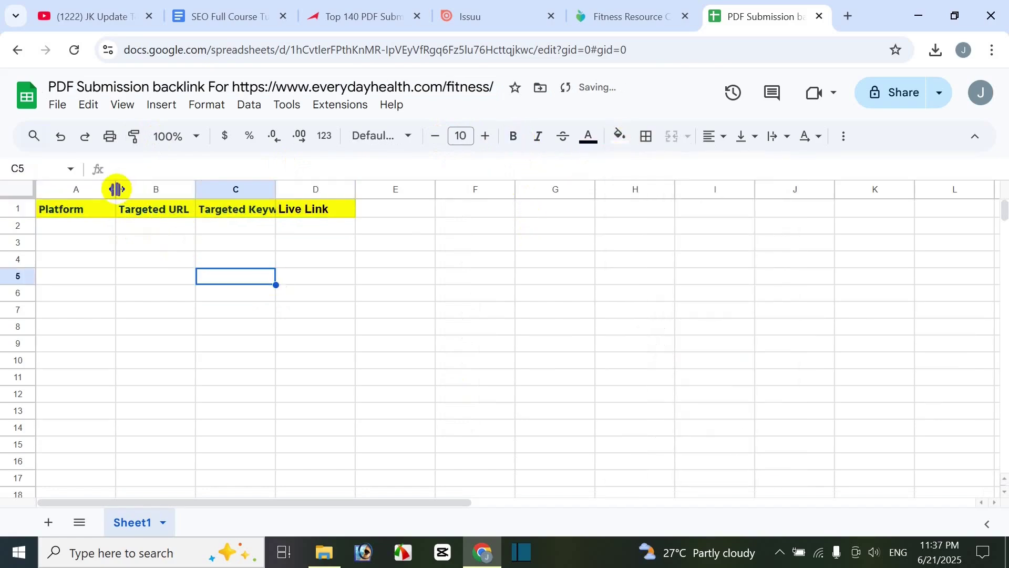
- Widen columns A through D so the headings fit, giving Targeted URL, Targeted Keyword and Live Link the most extra room
{"action": "left_click_drag", "start_coordinate": [120, 188], "coordinate": [137, 189]}
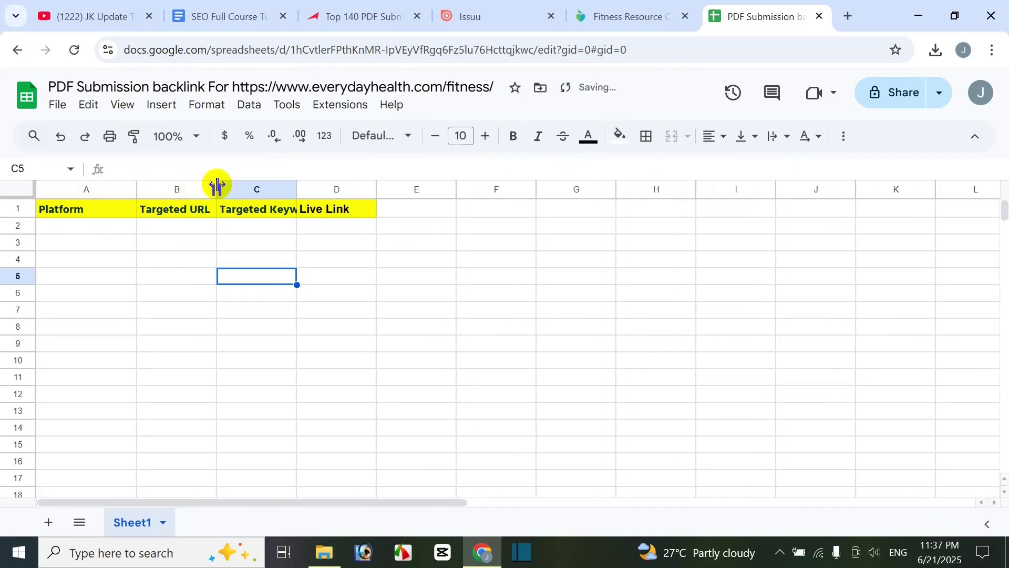
{"action": "left_click_drag", "start_coordinate": [217, 188], "coordinate": [320, 195]}
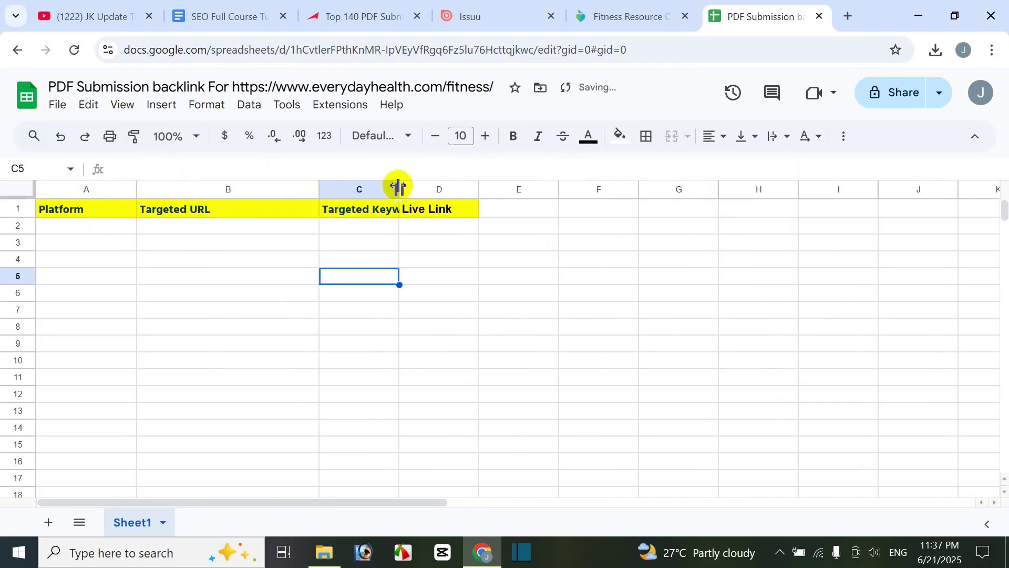
{"action": "left_click_drag", "start_coordinate": [398, 185], "coordinate": [502, 197]}
{"action": "left_click_drag", "start_coordinate": [580, 189], "coordinate": [732, 197]}
{"action": "left_click", "coordinate": [301, 288]}
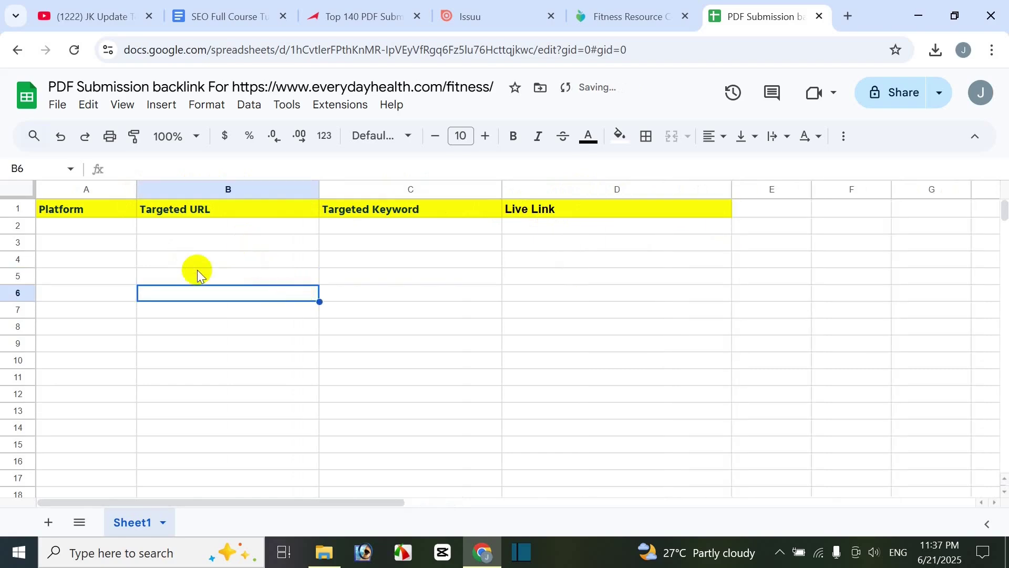
{"action": "left_click", "coordinate": [98, 228]}
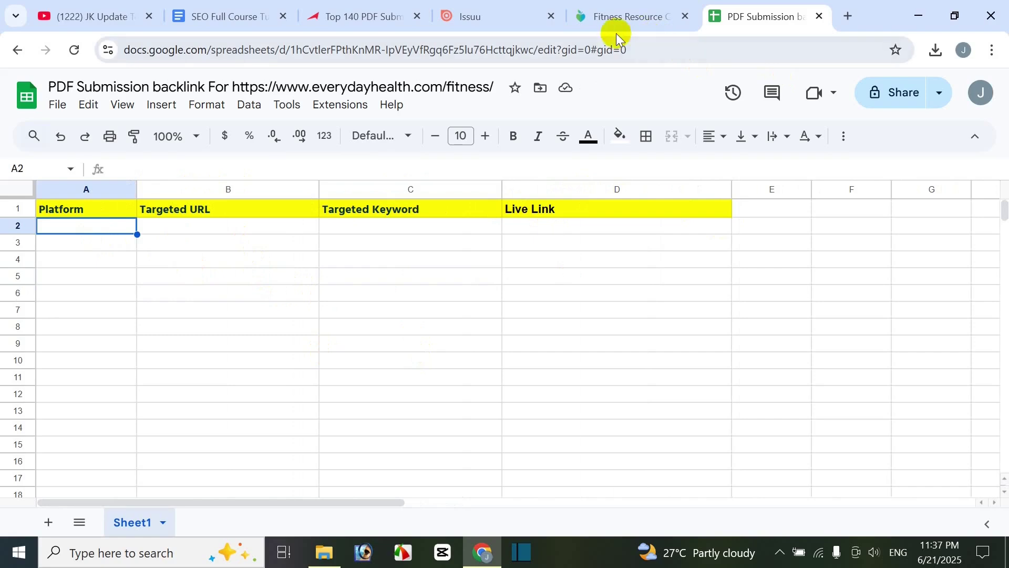
{"action": "left_click", "coordinate": [507, 17]}
{"action": "double_click", "coordinate": [127, 51]}
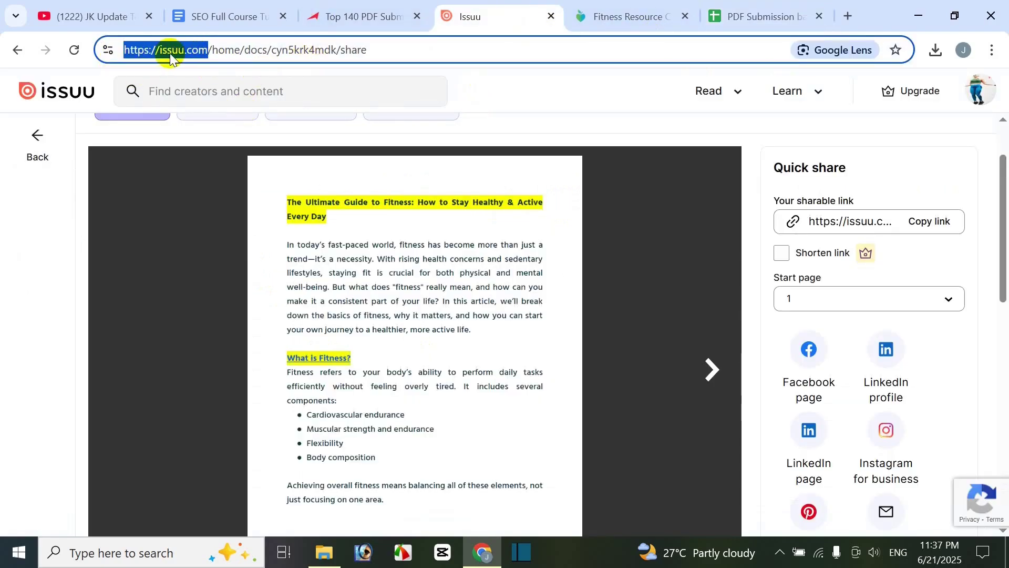
{"action": "left_click", "coordinate": [757, 16]}
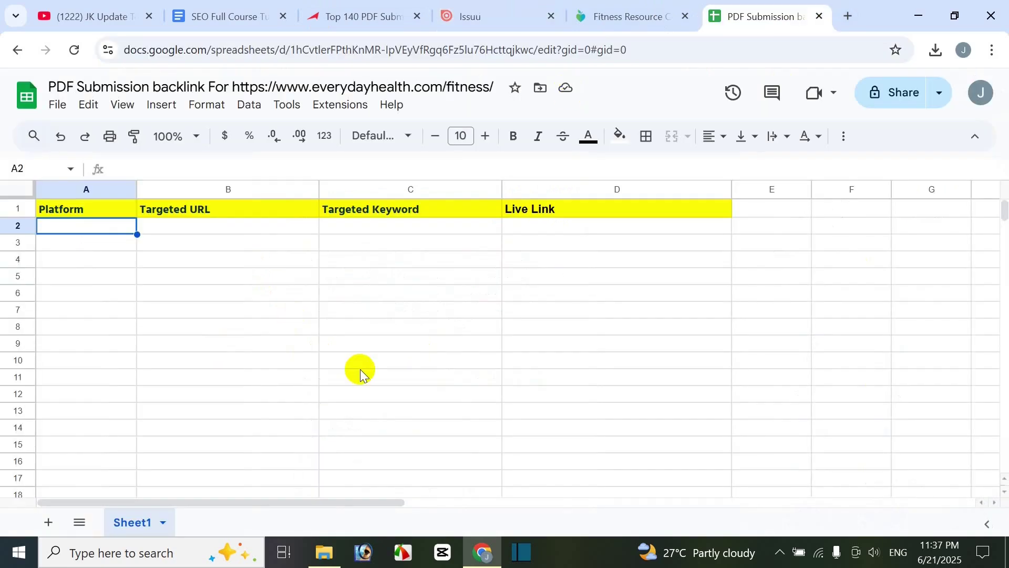
{"action": "key", "text": "ctrl+v"}
{"action": "left_click", "coordinate": [301, 351]}
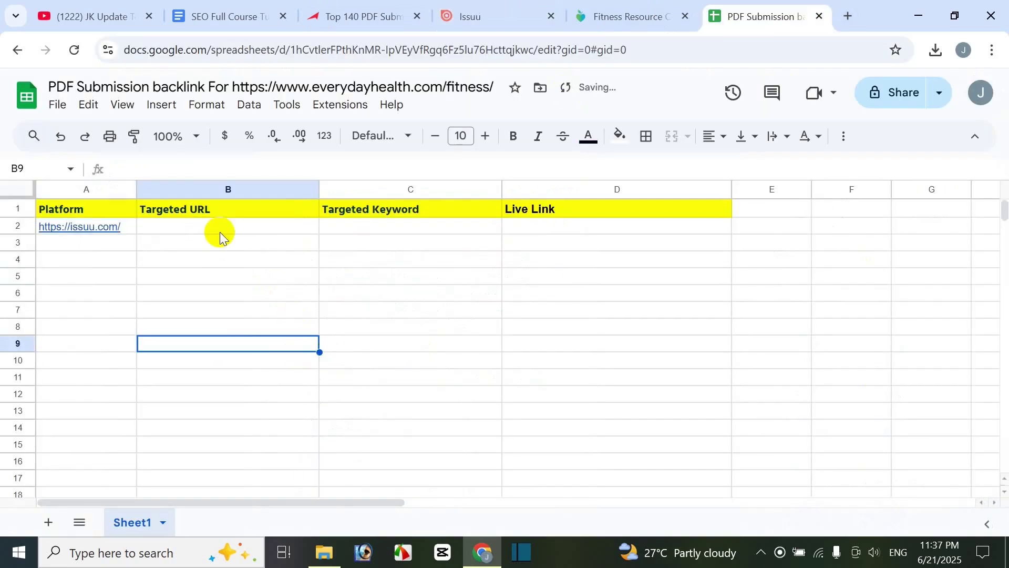
{"action": "left_click", "coordinate": [236, 226]}
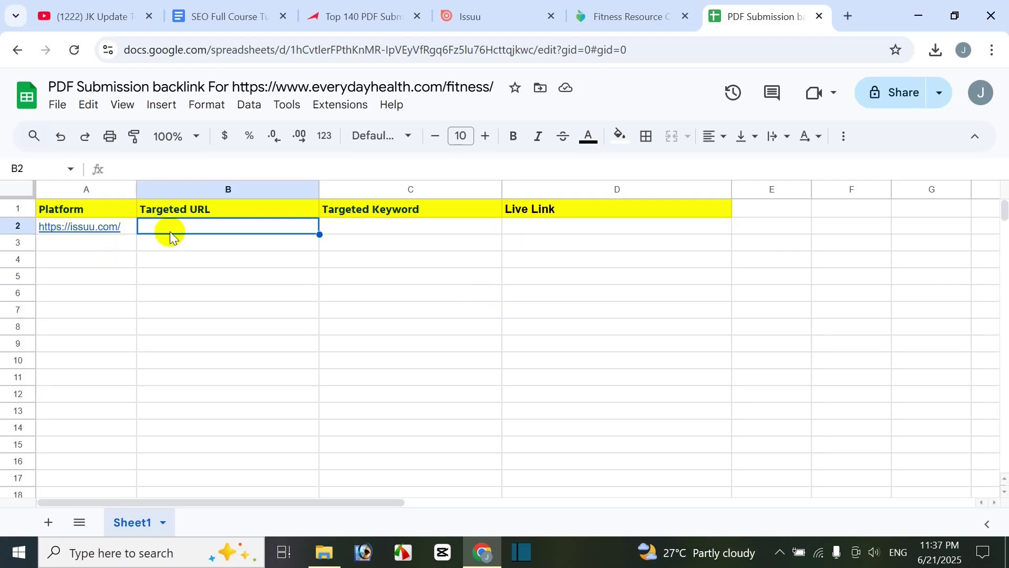
{"action": "left_click", "coordinate": [577, 22]}
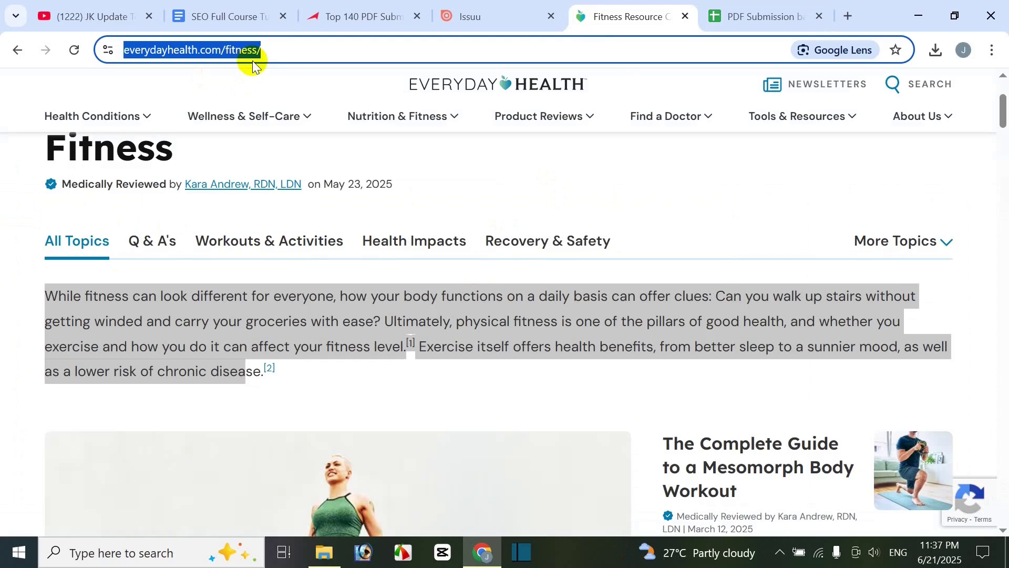
{"action": "left_click", "coordinate": [287, 74]}
{"action": "left_click", "coordinate": [317, 58]}
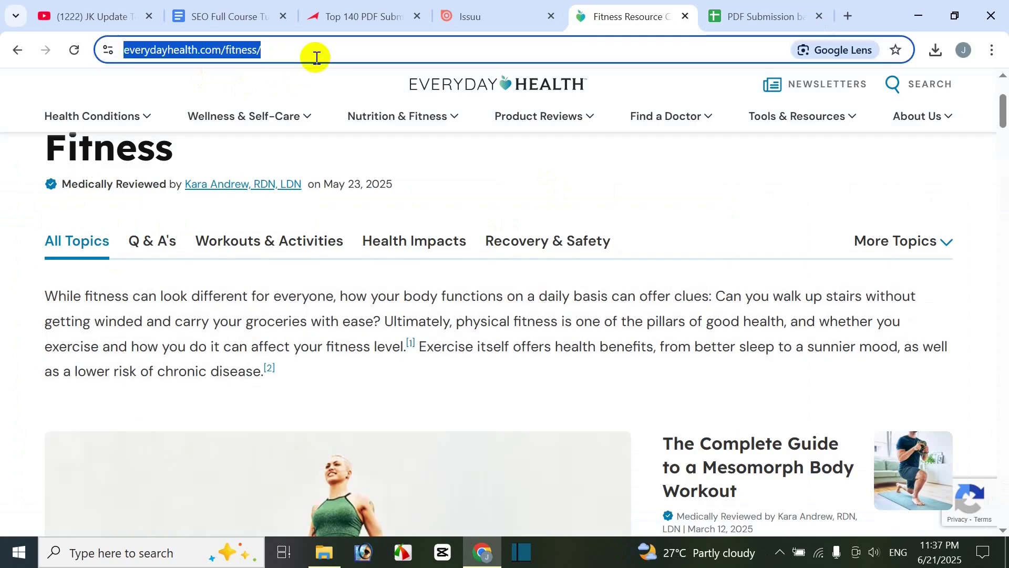
{"action": "key", "text": "ctrl+c"}
{"action": "left_click", "coordinate": [765, 16]}
{"action": "key", "text": "ctrl+v"}
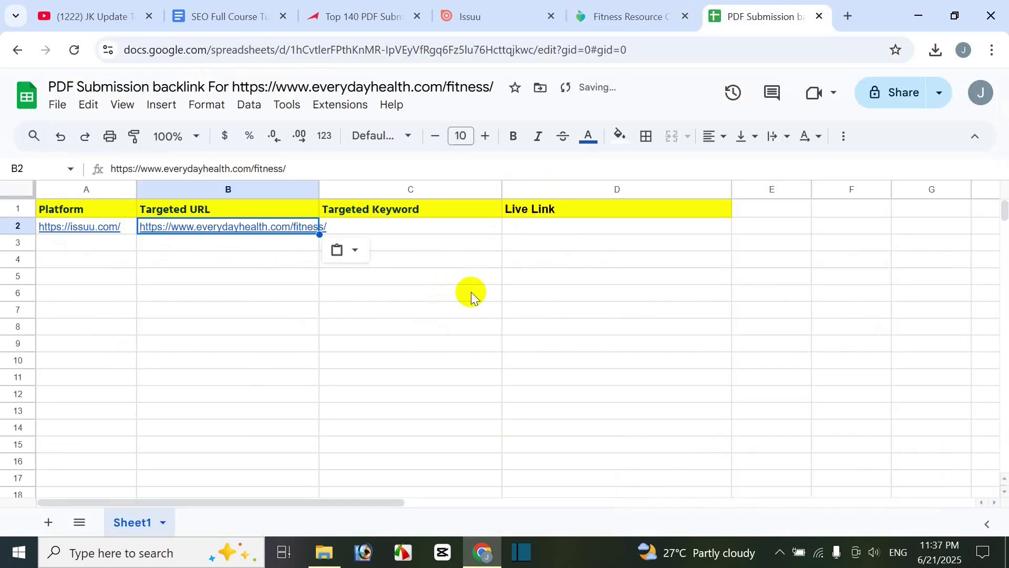
- Copy the heading "Fitness" from the Everyday Health page into cell C2 under Targeted Keyword
{"action": "left_click", "coordinate": [442, 231]}
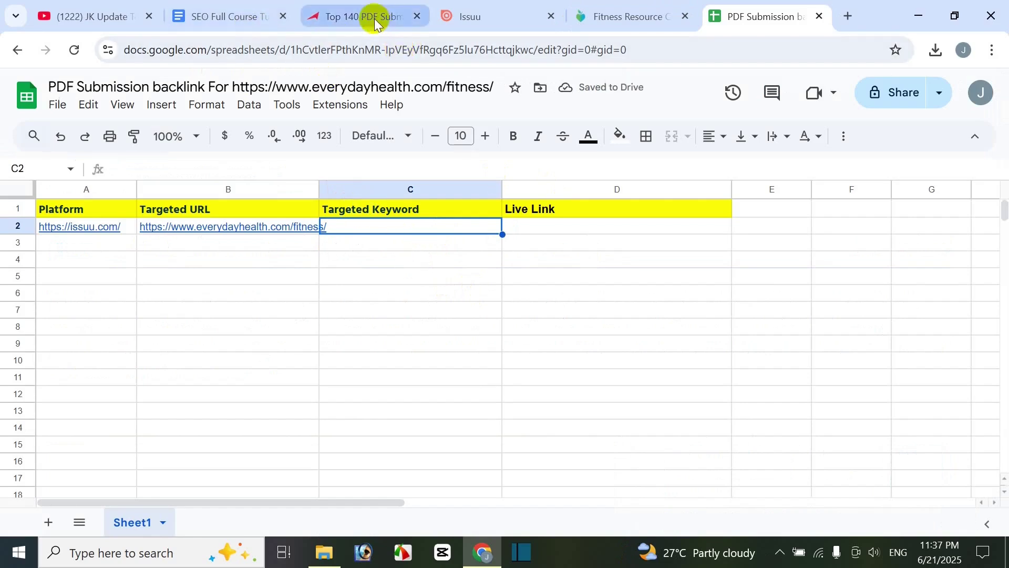
{"action": "left_click", "coordinate": [613, 21]}
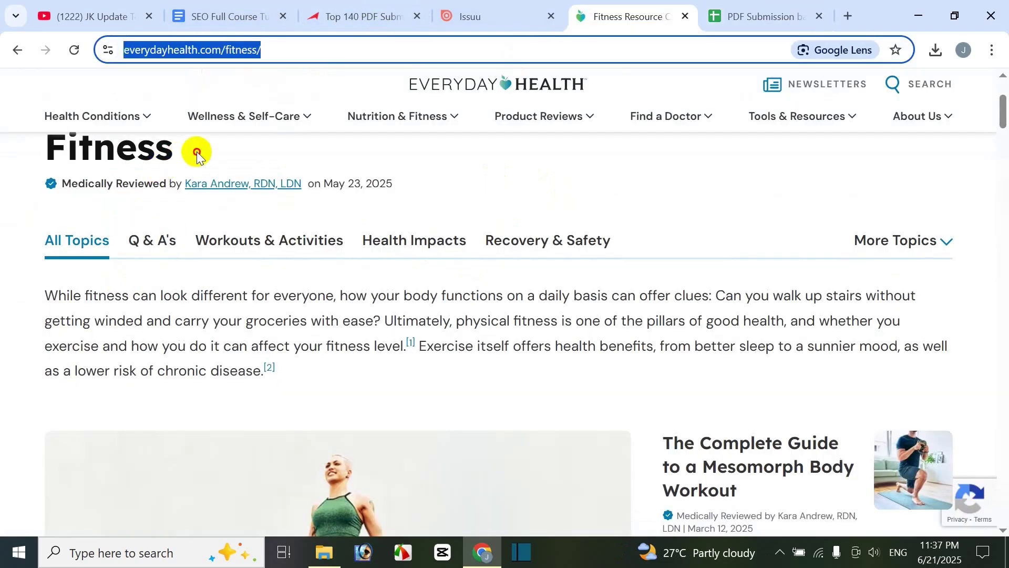
{"action": "left_click_drag", "start_coordinate": [196, 151], "coordinate": [25, 164]}
{"action": "left_click", "coordinate": [756, 17]}
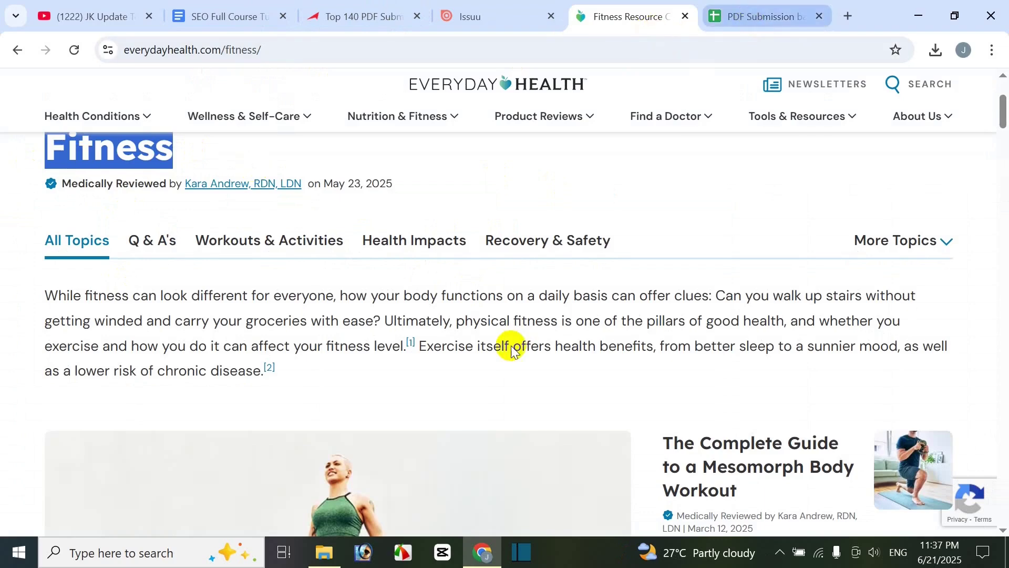
{"action": "key", "text": "ctrl+v"}
{"action": "left_click", "coordinate": [657, 310]}
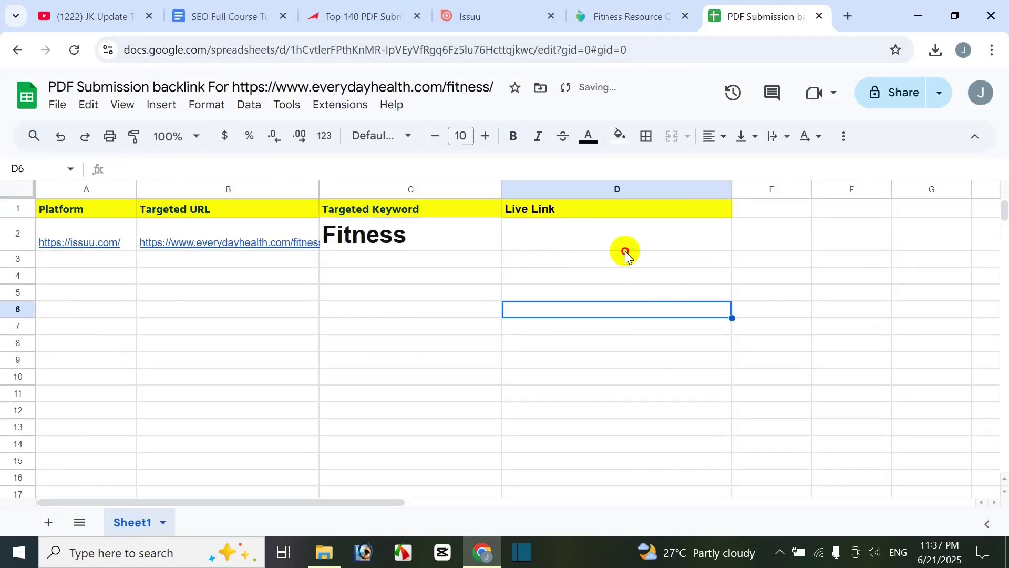
- Copy the published document's sharable link from Issuu into cell D2 under Live Link
{"action": "left_click", "coordinate": [625, 243]}
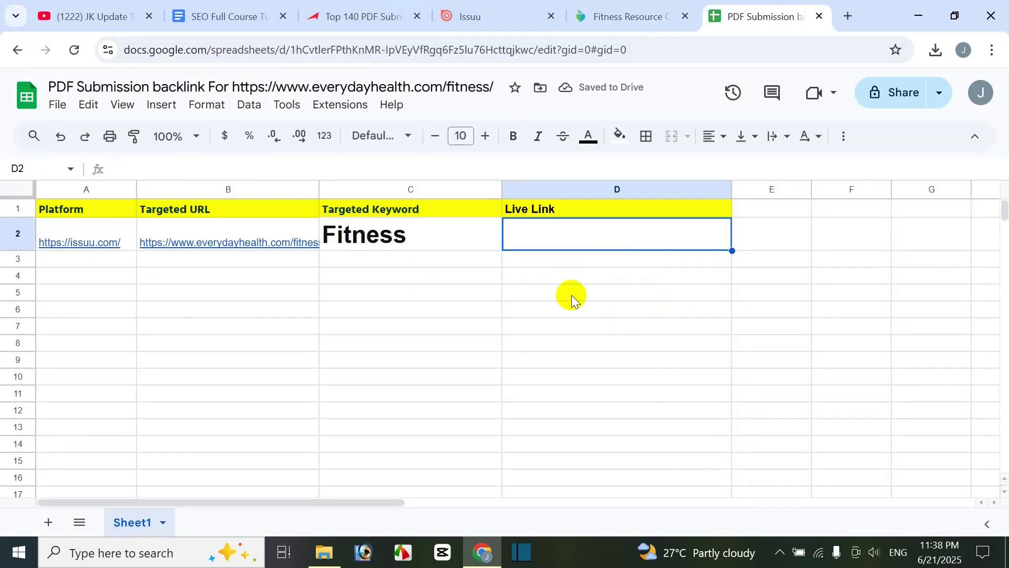
{"action": "left_click", "coordinate": [486, 16]}
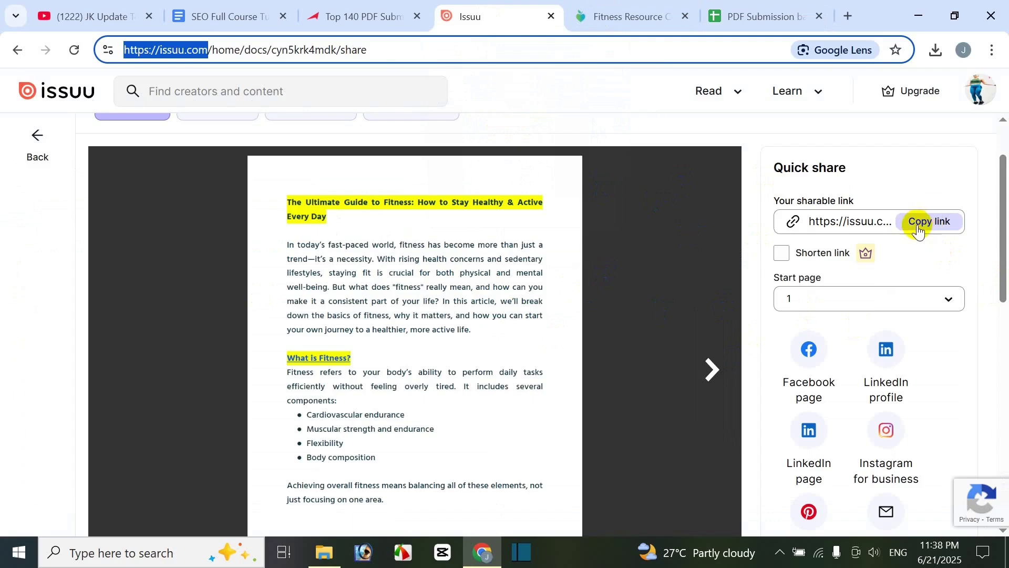
{"action": "left_click", "coordinate": [937, 235]}
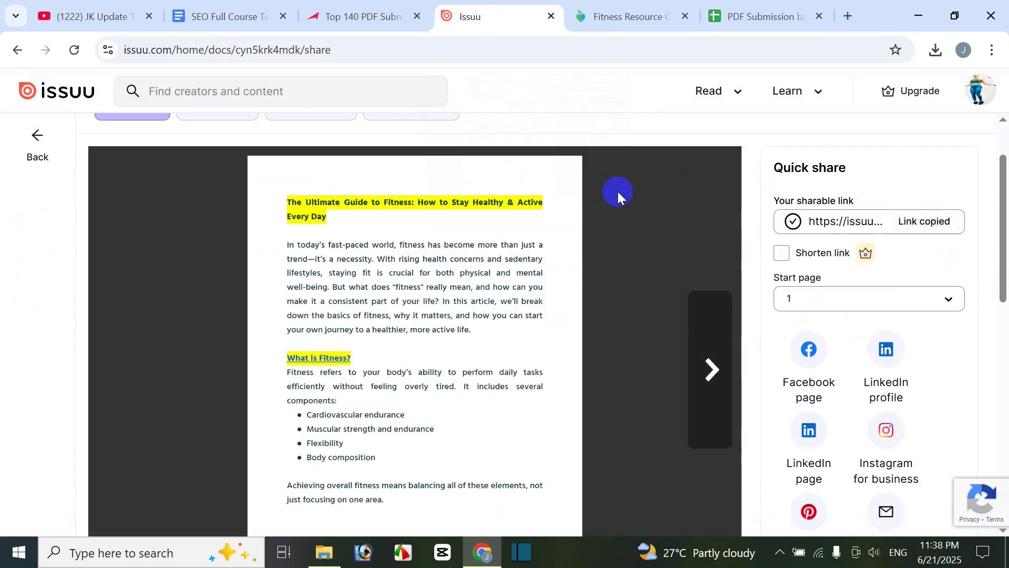
{"action": "left_click", "coordinate": [756, 15]}
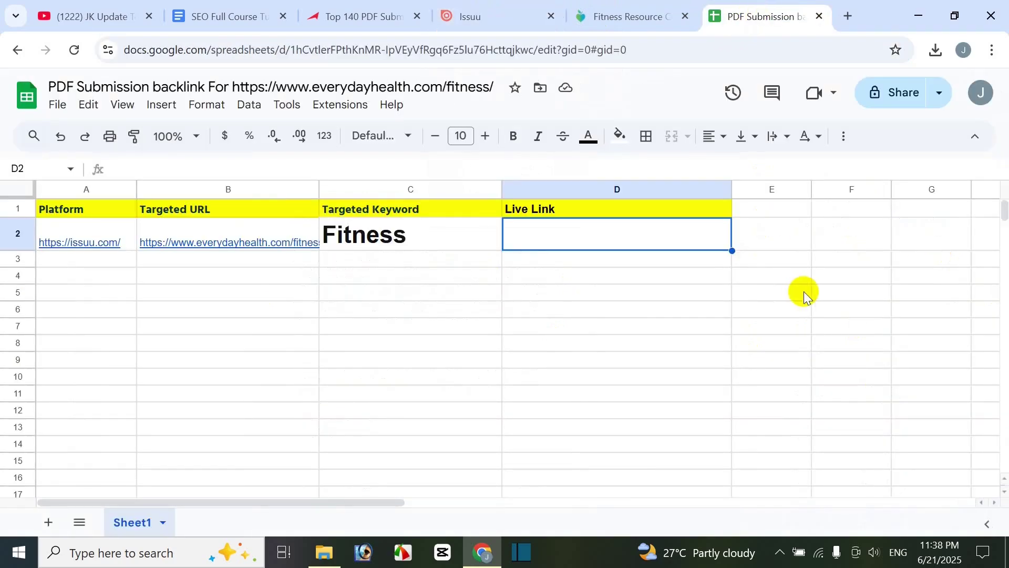
{"action": "key", "text": "ctrl+v"}
{"action": "left_click", "coordinate": [509, 357]}
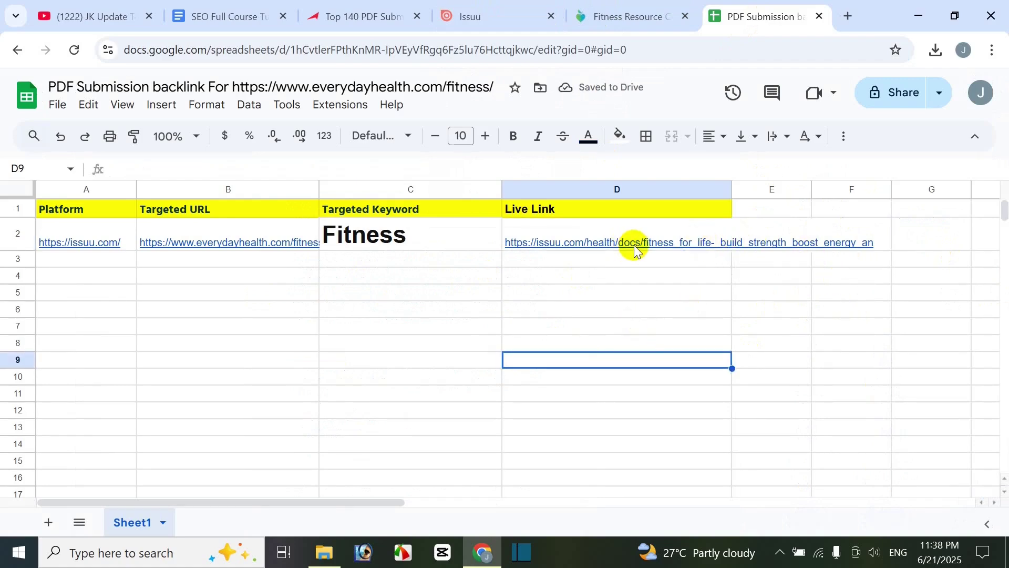
{"action": "mouse_move", "coordinate": [634, 244]}
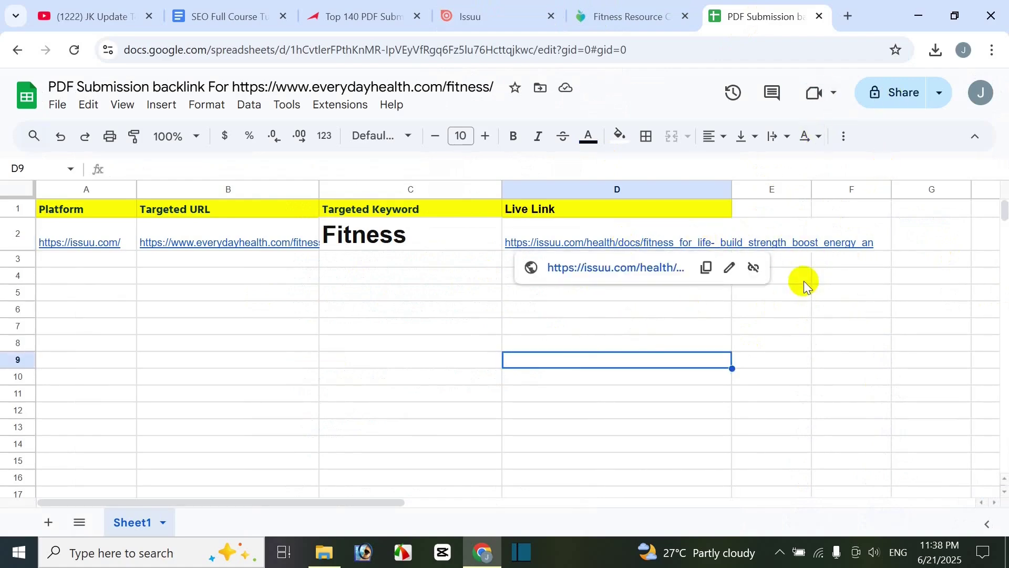
- Open the published document's copied Issuu link in a new Incognito window
{"action": "left_click", "coordinate": [851, 15]}
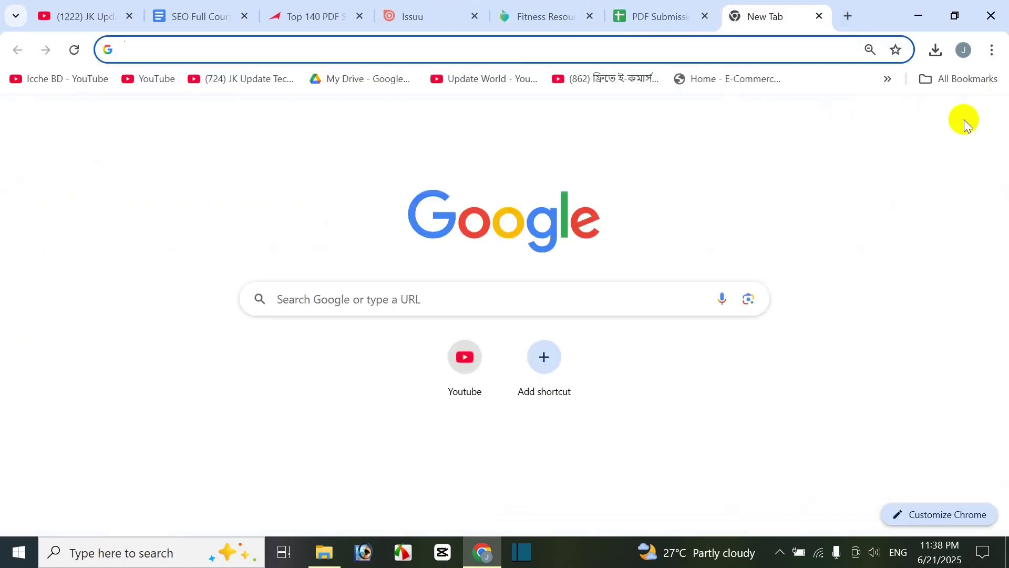
{"action": "left_click", "coordinate": [994, 51]}
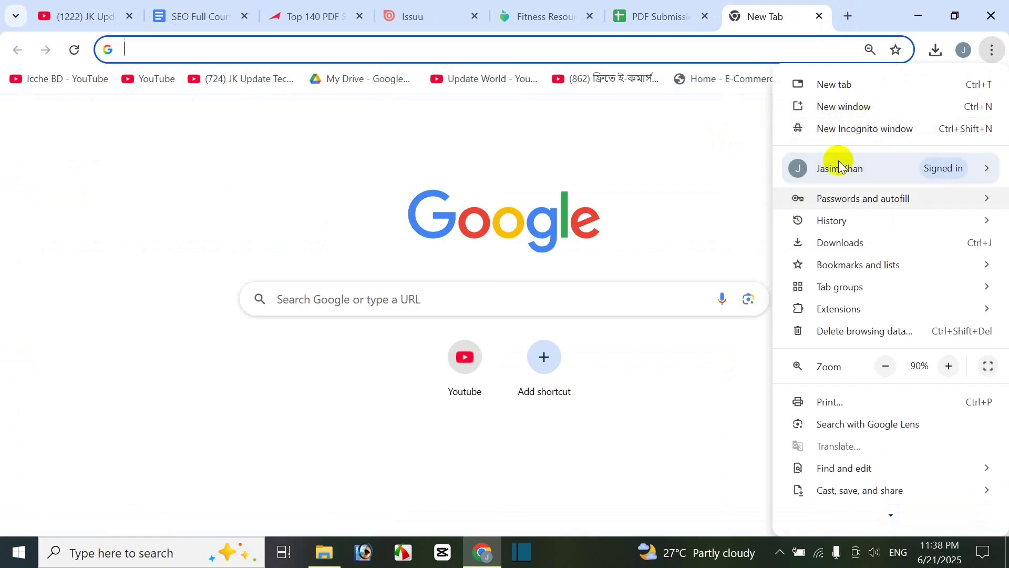
{"action": "left_click", "coordinate": [867, 135]}
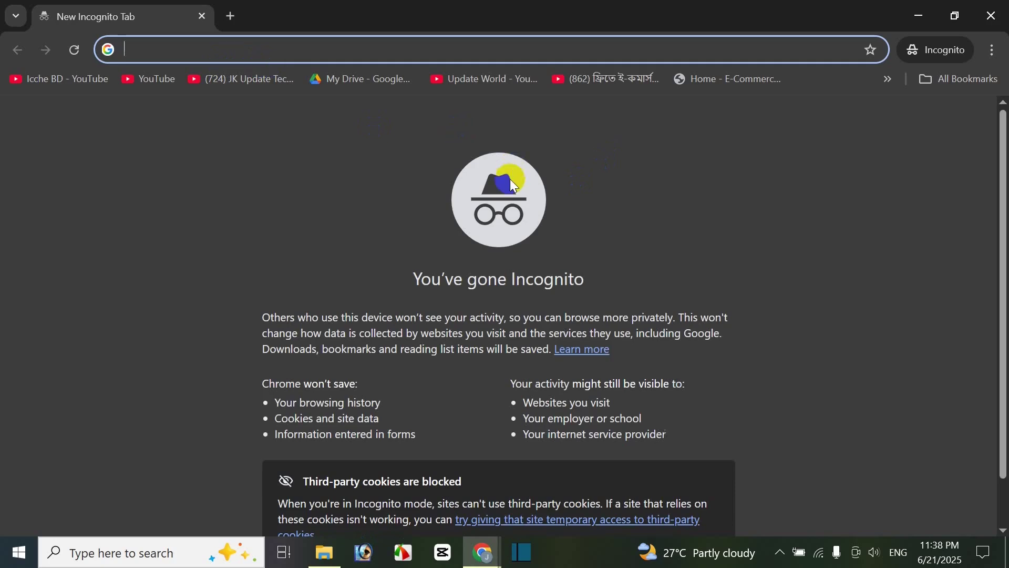
{"action": "key", "text": "ctrl+v"}
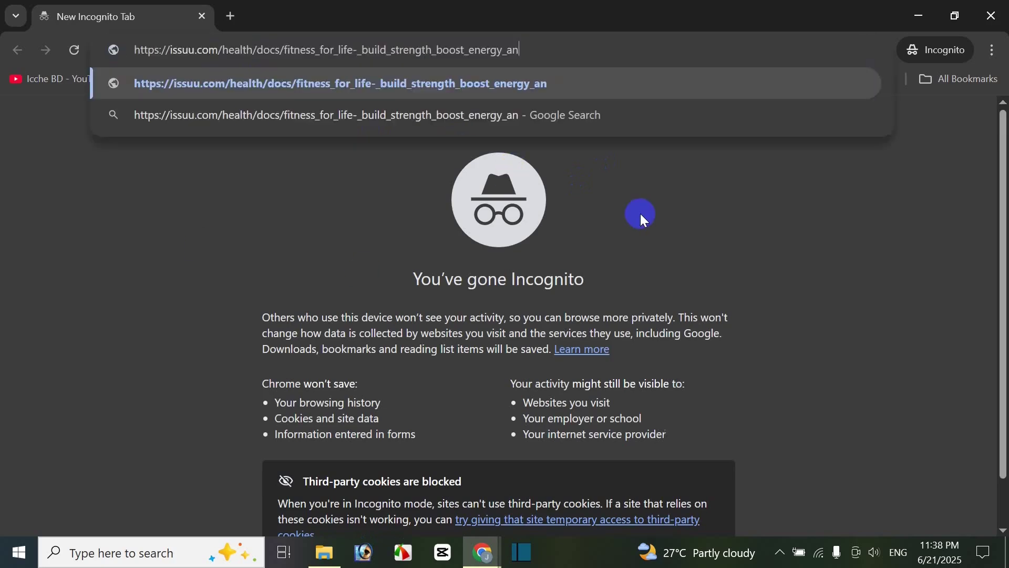
{"action": "key", "text": "Return"}
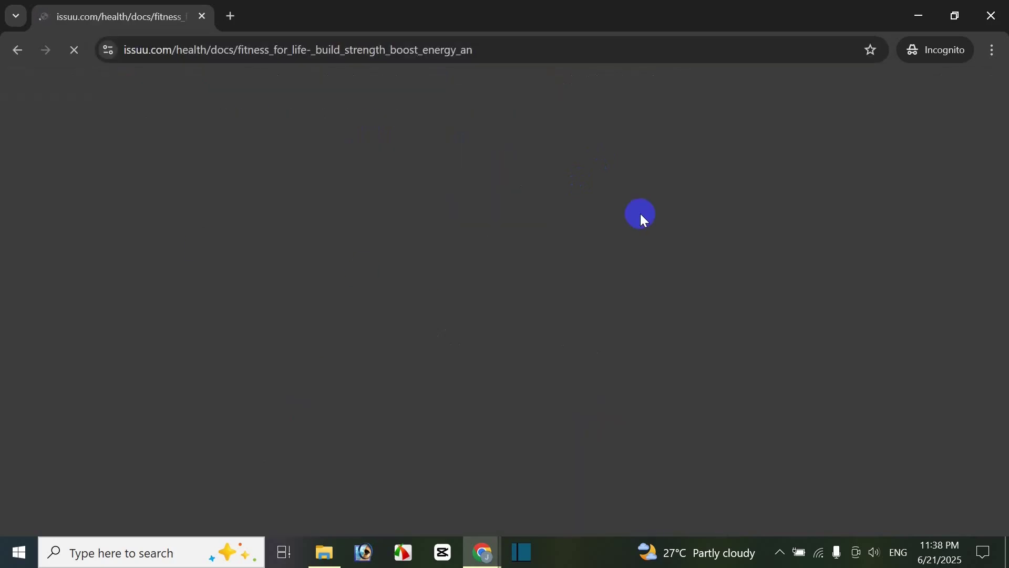
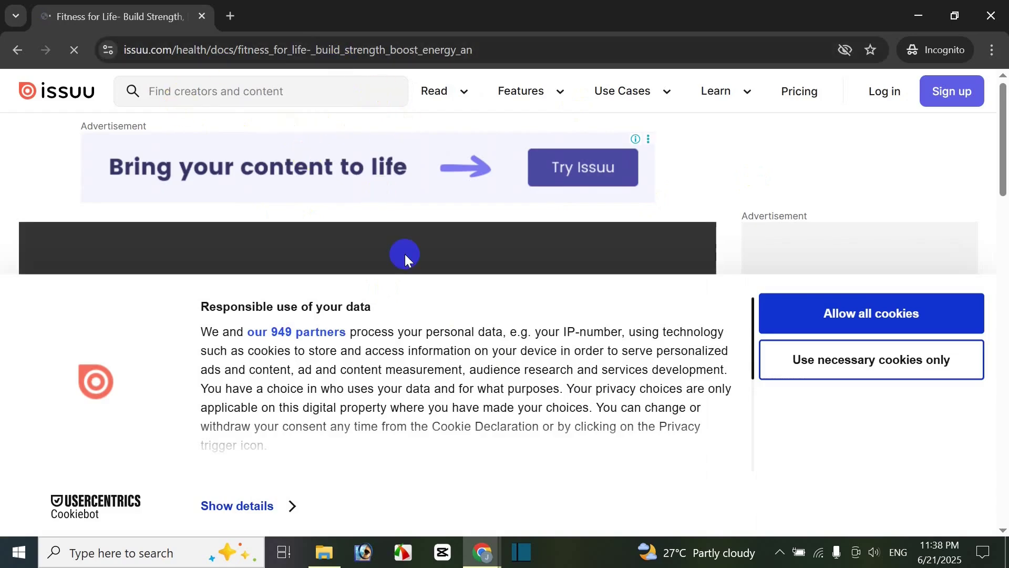
- Test the "What is Fitness?" heading link on the document's first page, then close the page it opens
{"action": "scroll", "coordinate": [436, 266], "scroll_direction": "down", "scroll_amount": 5}
{"action": "scroll", "coordinate": [597, 254], "scroll_direction": "up", "scroll_amount": 1}
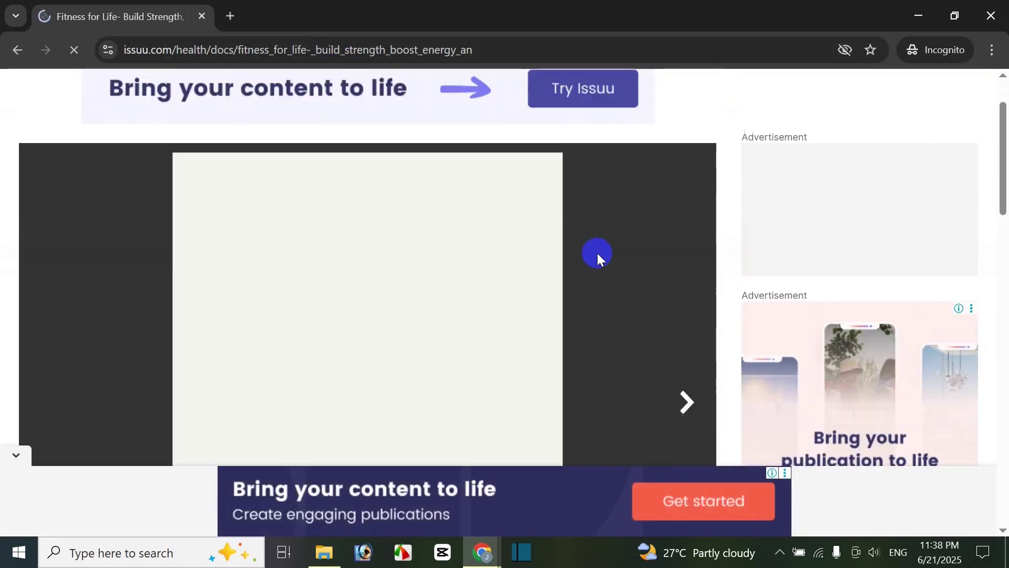
{"action": "scroll", "coordinate": [494, 237], "scroll_direction": "up", "scroll_amount": 1}
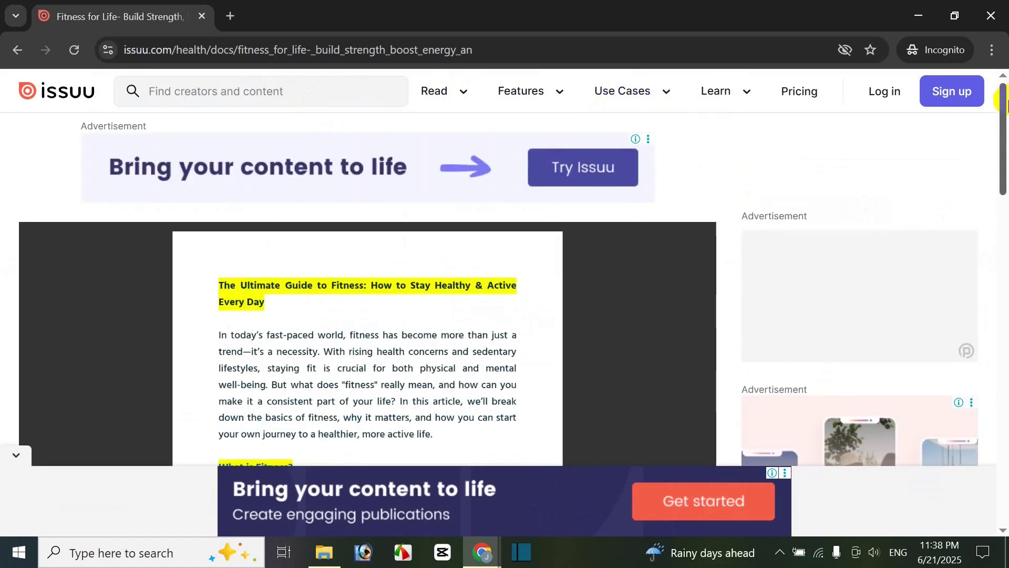
{"action": "left_click_drag", "start_coordinate": [1005, 132], "coordinate": [1005, 176]}
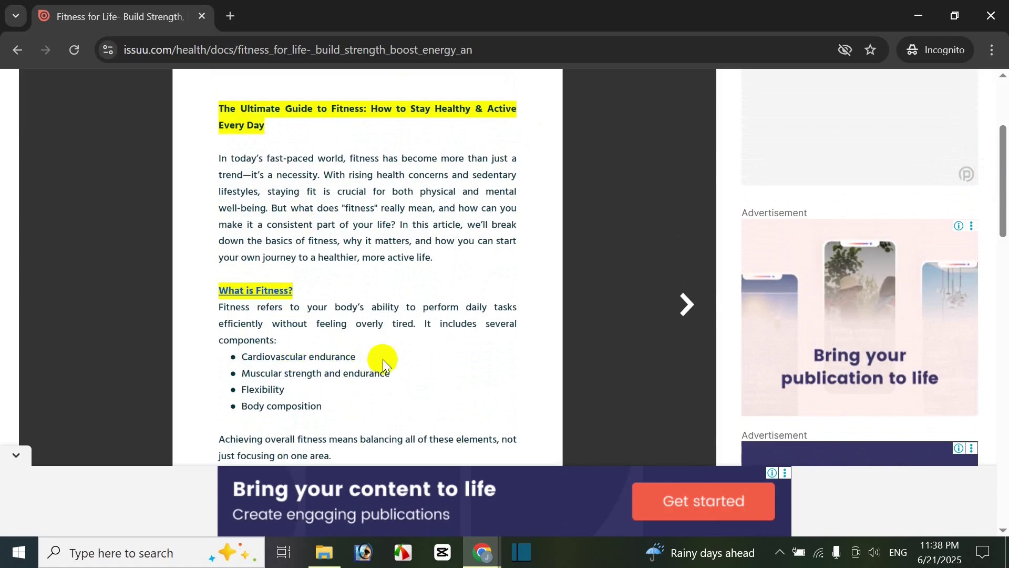
{"action": "scroll", "coordinate": [383, 358], "scroll_direction": "down", "scroll_amount": 1}
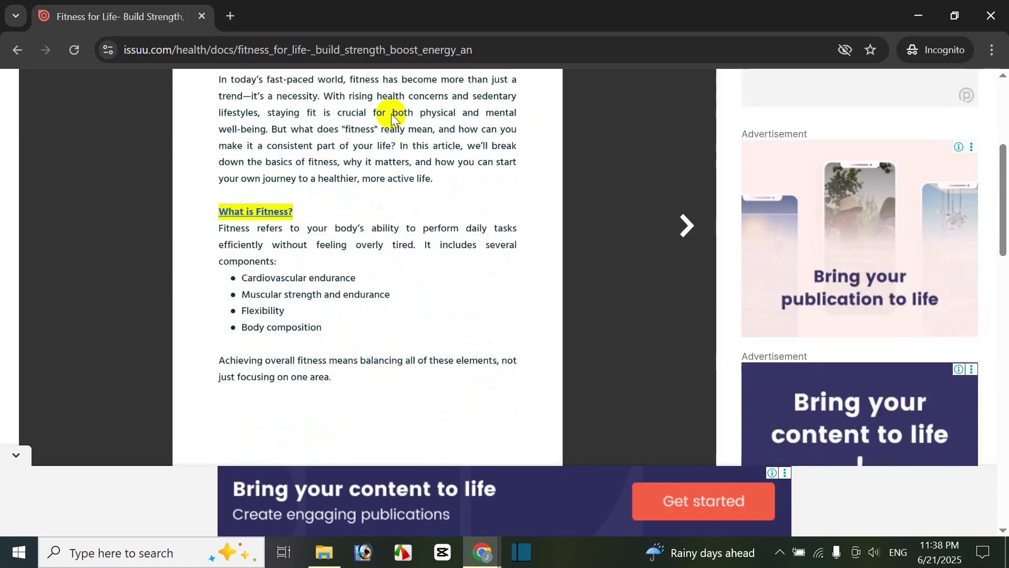
{"action": "scroll", "coordinate": [341, 145], "scroll_direction": "up", "scroll_amount": 1}
{"action": "scroll", "coordinate": [353, 157], "scroll_direction": "down", "scroll_amount": 1}
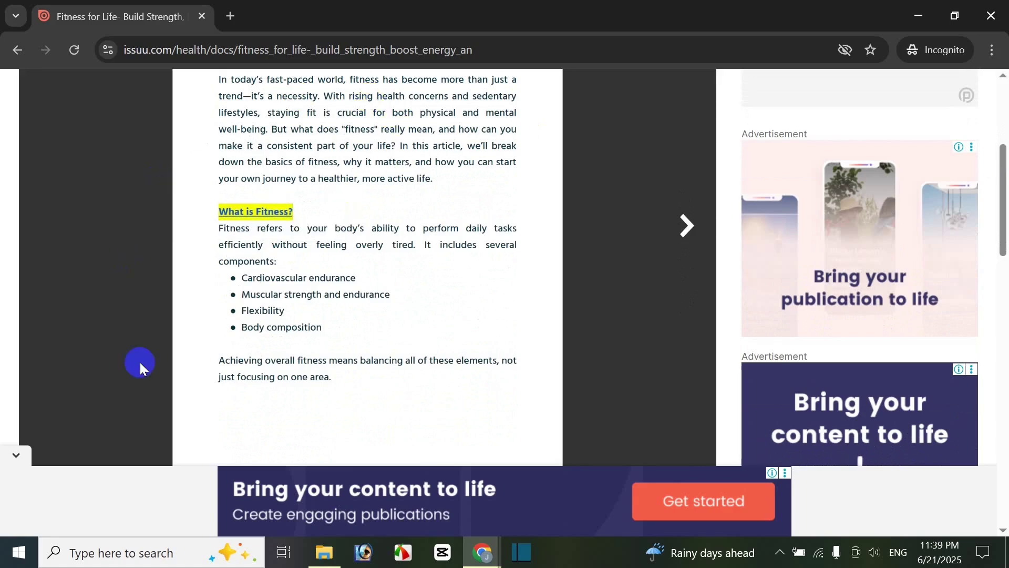
{"action": "left_click", "coordinate": [263, 213]}
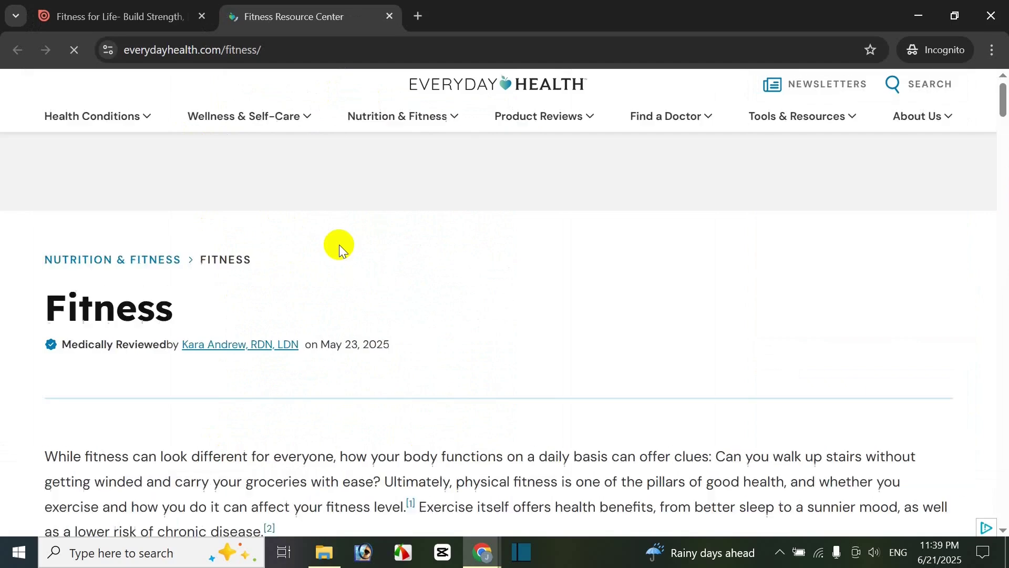
{"action": "left_click", "coordinate": [389, 16]}
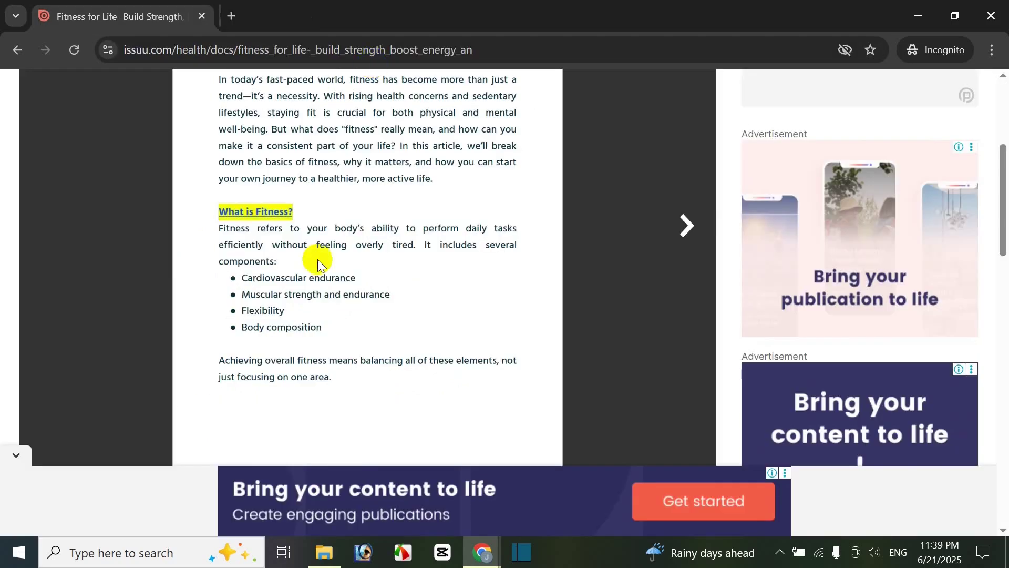
- Test the link on the jump-rope image on pages 2-3, close the opened page and return to page 1
{"action": "scroll", "coordinate": [371, 307], "scroll_direction": "down", "scroll_amount": 5}
{"action": "scroll", "coordinate": [376, 300], "scroll_direction": "up", "scroll_amount": 3}
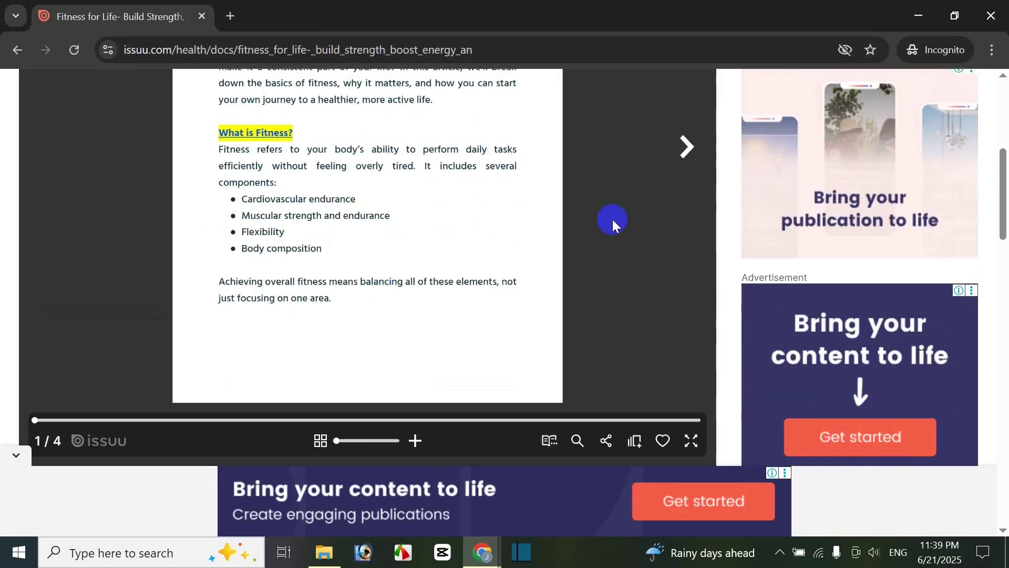
{"action": "left_click", "coordinate": [683, 154]}
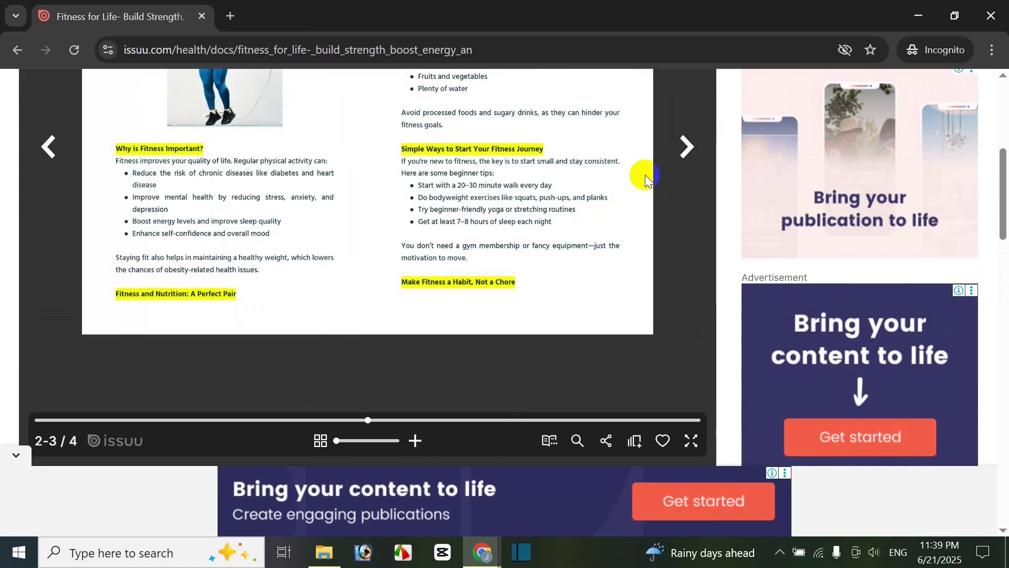
{"action": "scroll", "coordinate": [620, 200], "scroll_direction": "up", "scroll_amount": 1}
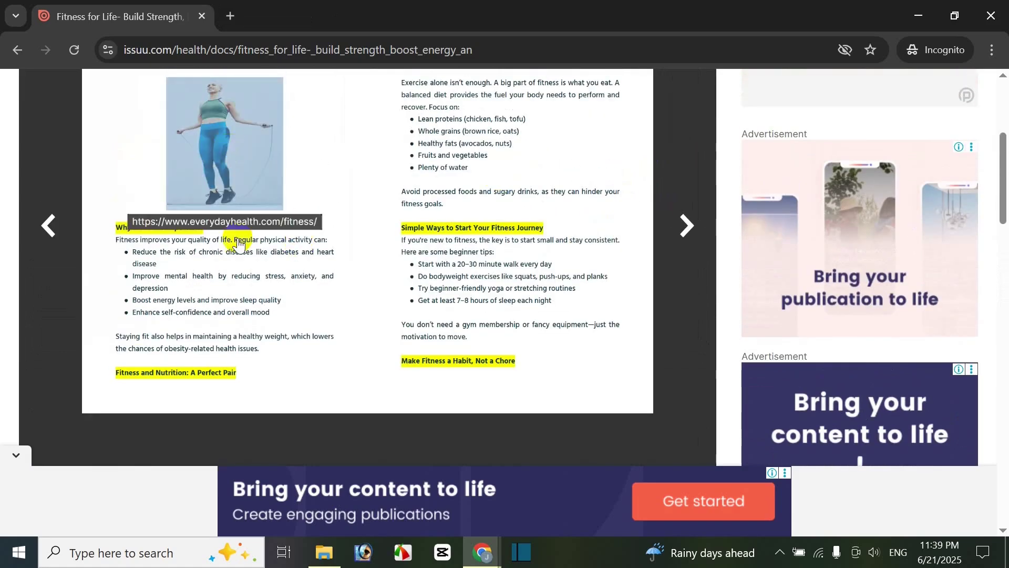
{"action": "left_click", "coordinate": [221, 154]}
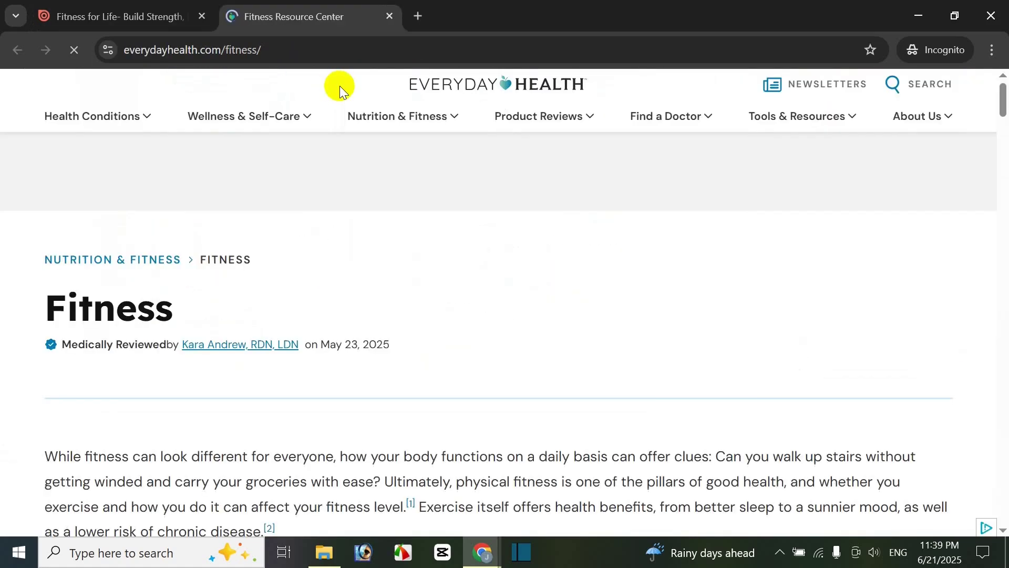
{"action": "key", "text": "ctrl+w"}
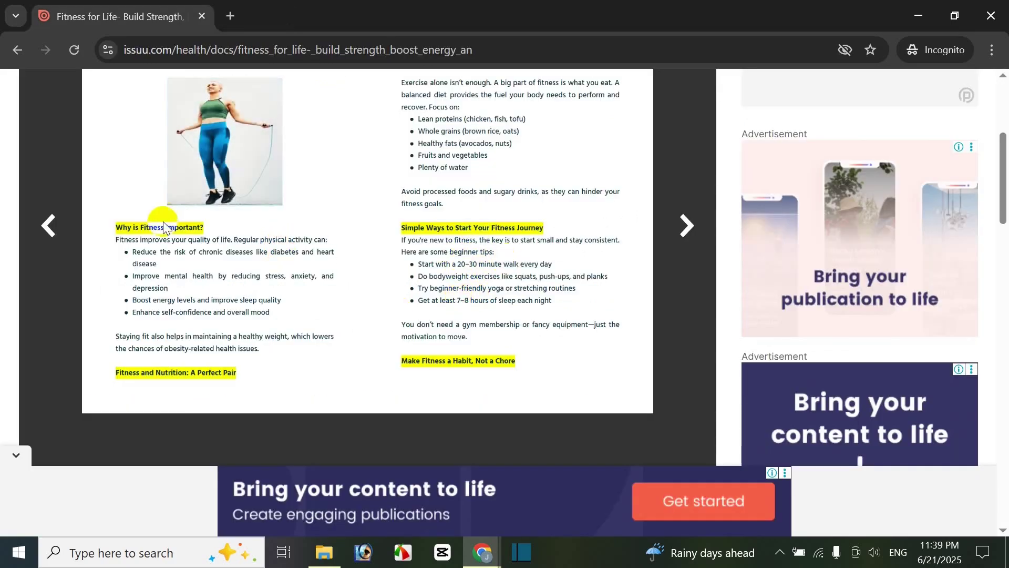
{"action": "left_click", "coordinate": [47, 226]}
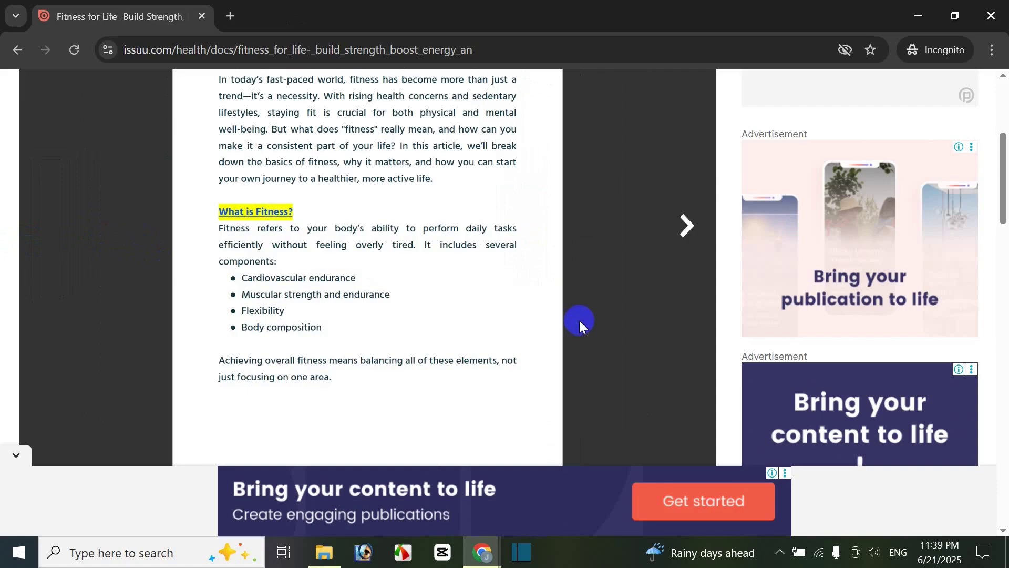
- Examine the published document's title and full description below the viewer, then leave Incognito and close the empty tab
{"action": "scroll", "coordinate": [531, 229], "scroll_direction": "up", "scroll_amount": 5}
{"action": "scroll", "coordinate": [534, 357], "scroll_direction": "down", "scroll_amount": 6}
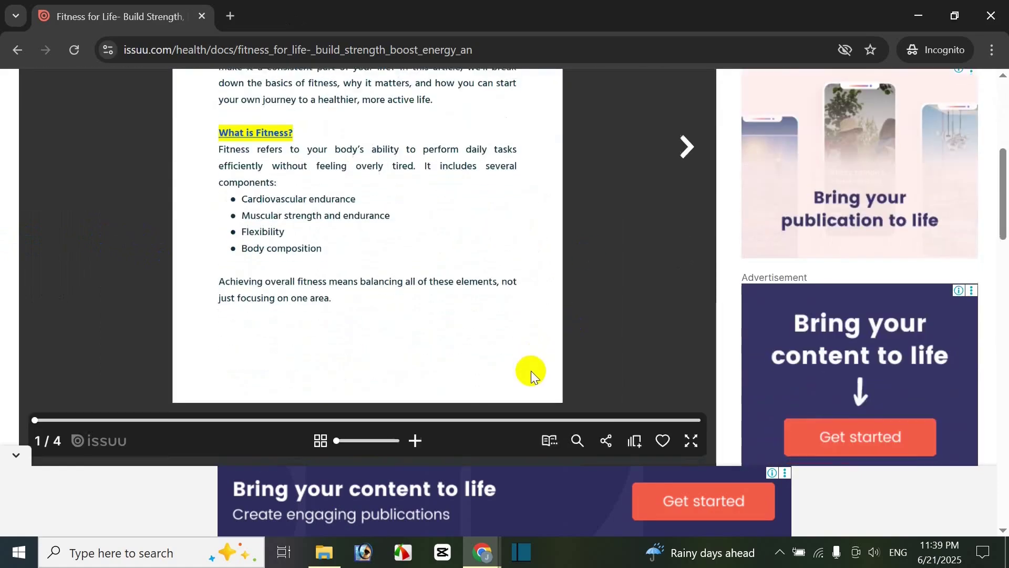
{"action": "scroll", "coordinate": [532, 374], "scroll_direction": "down", "scroll_amount": 4}
{"action": "scroll", "coordinate": [537, 351], "scroll_direction": "up", "scroll_amount": 6}
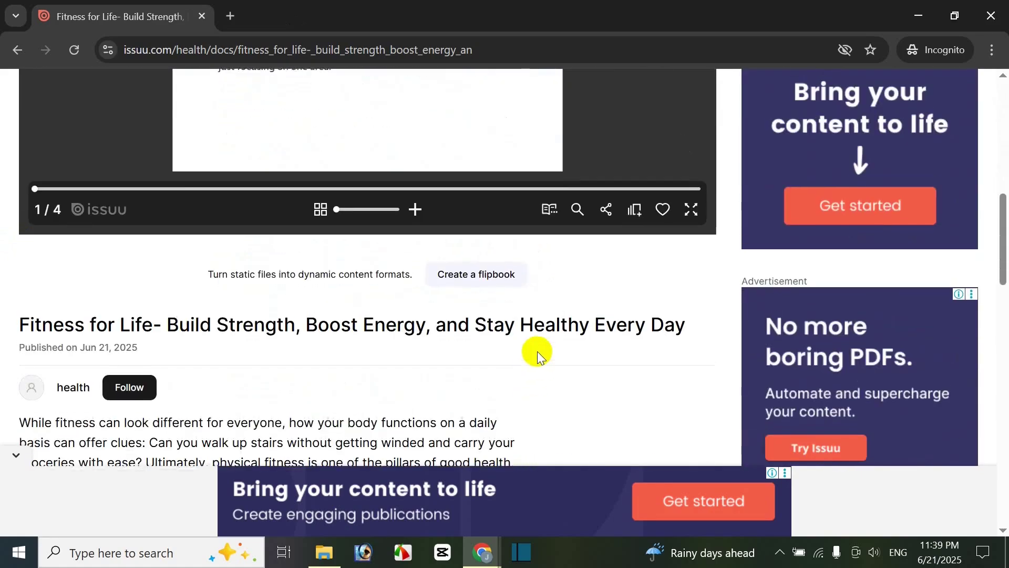
{"action": "scroll", "coordinate": [392, 254], "scroll_direction": "down", "scroll_amount": 6}
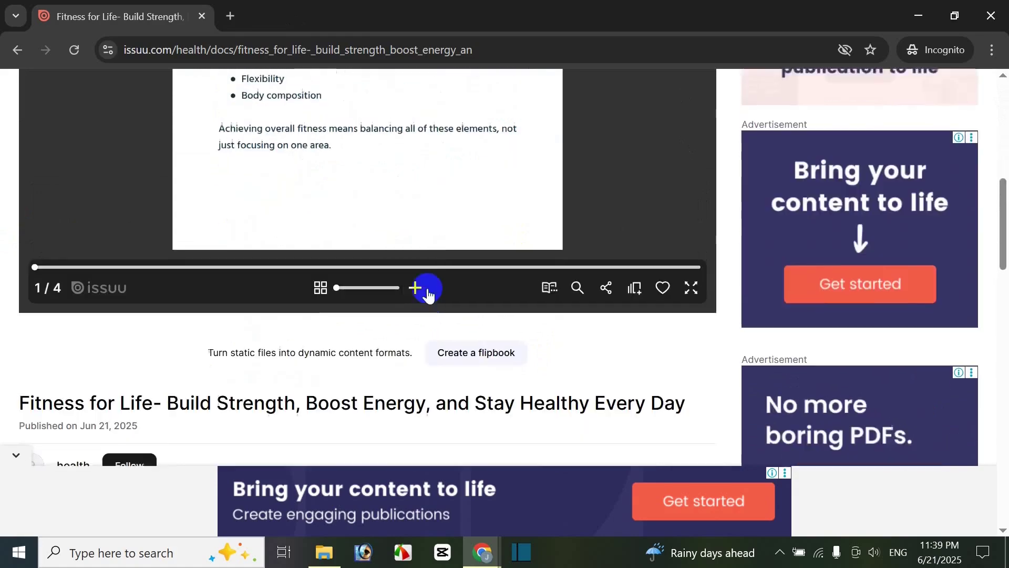
{"action": "left_click_drag", "start_coordinate": [150, 239], "coordinate": [264, 240]}
{"action": "scroll", "coordinate": [357, 324], "scroll_direction": "down", "scroll_amount": 1}
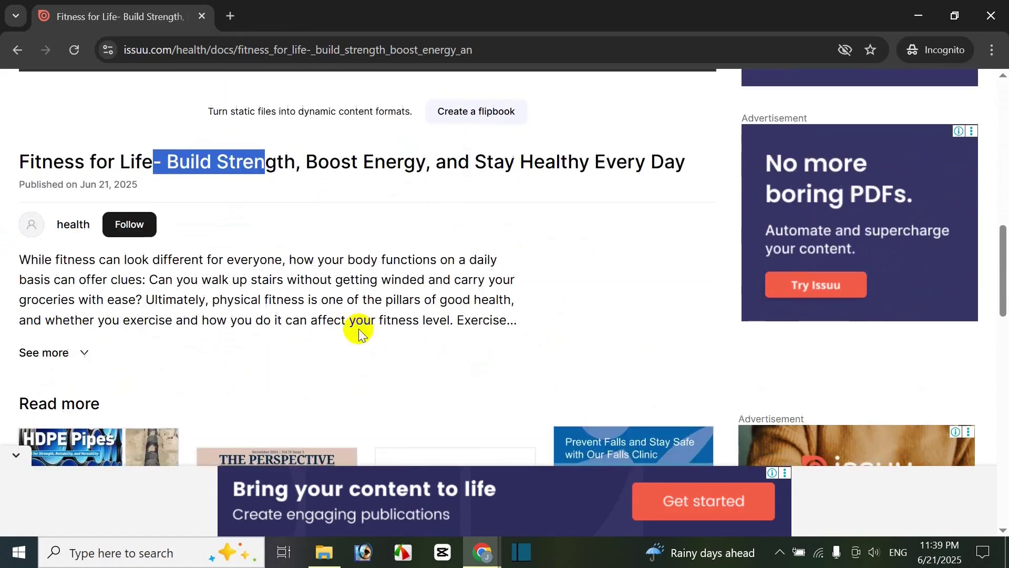
{"action": "left_click_drag", "start_coordinate": [88, 299], "coordinate": [188, 299]}
{"action": "left_click", "coordinate": [83, 352]}
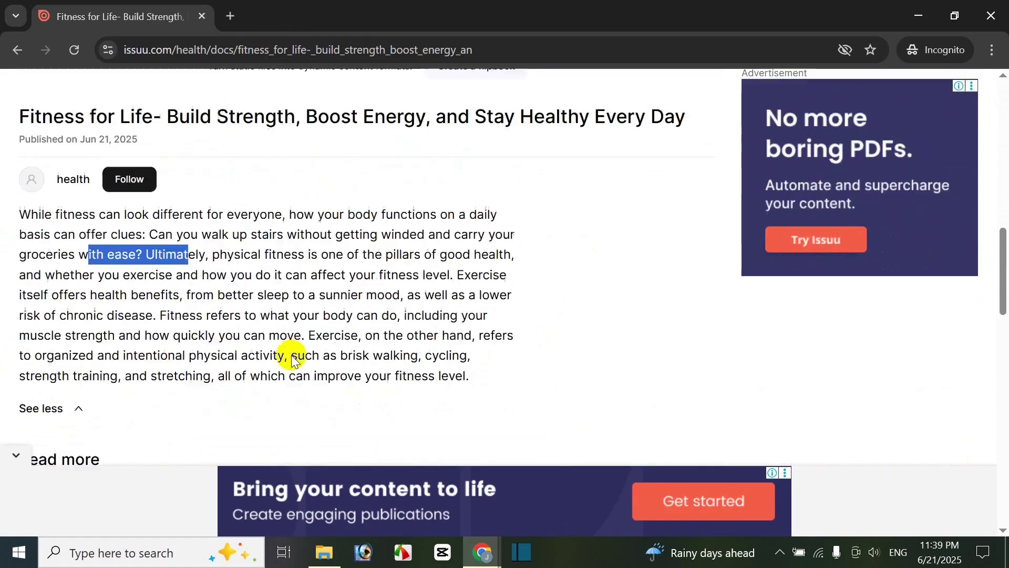
{"action": "scroll", "coordinate": [289, 353], "scroll_direction": "down", "scroll_amount": 4}
{"action": "scroll", "coordinate": [289, 354], "scroll_direction": "up", "scroll_amount": 6}
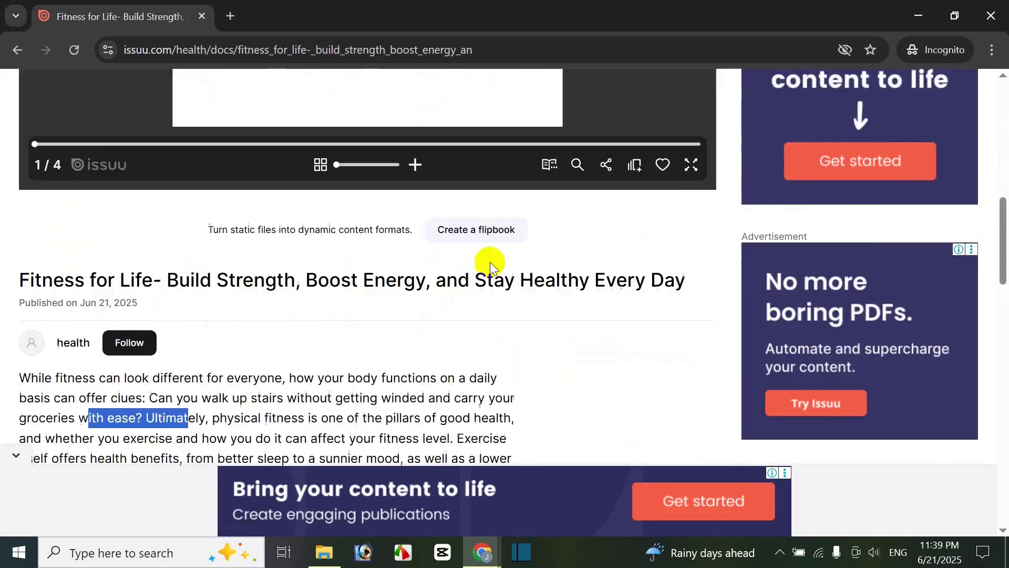
{"action": "scroll", "coordinate": [486, 293], "scroll_direction": "down", "scroll_amount": 4}
{"action": "scroll", "coordinate": [484, 292], "scroll_direction": "up", "scroll_amount": 10}
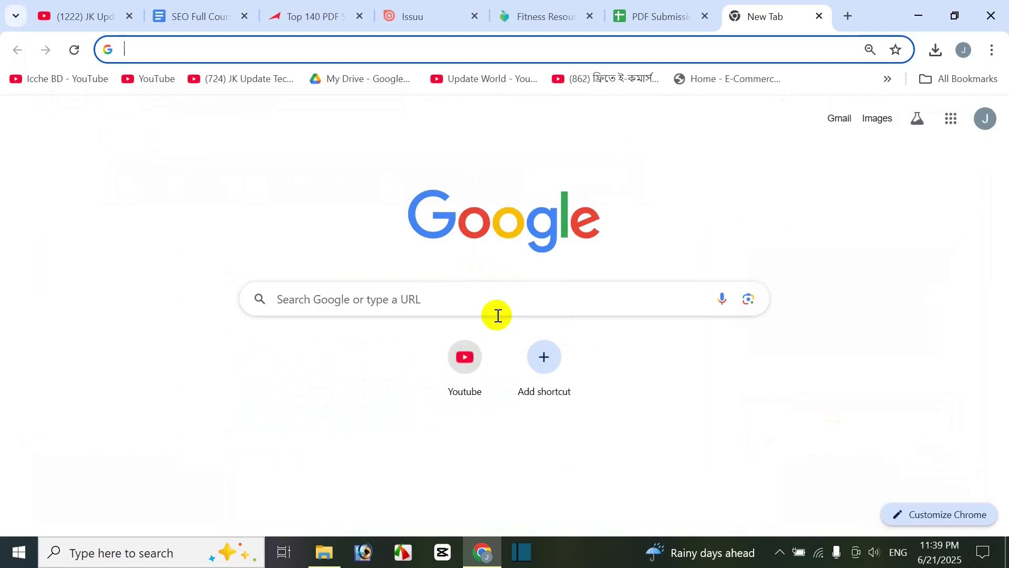
{"action": "left_click", "coordinate": [818, 17]}
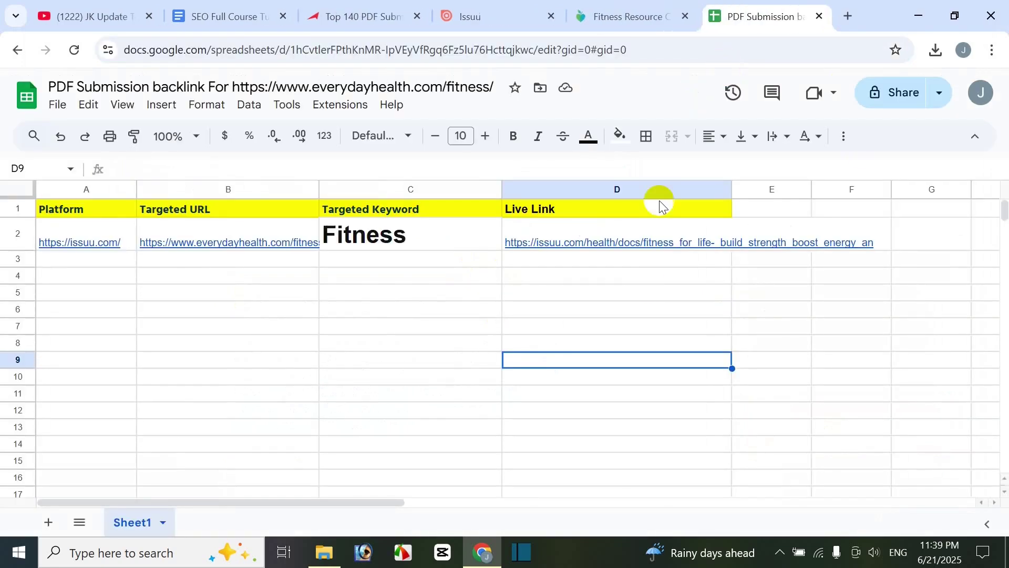
- Format cells A2:D2 with font size 11 and black text
{"action": "left_click_drag", "start_coordinate": [61, 229], "coordinate": [702, 234]}
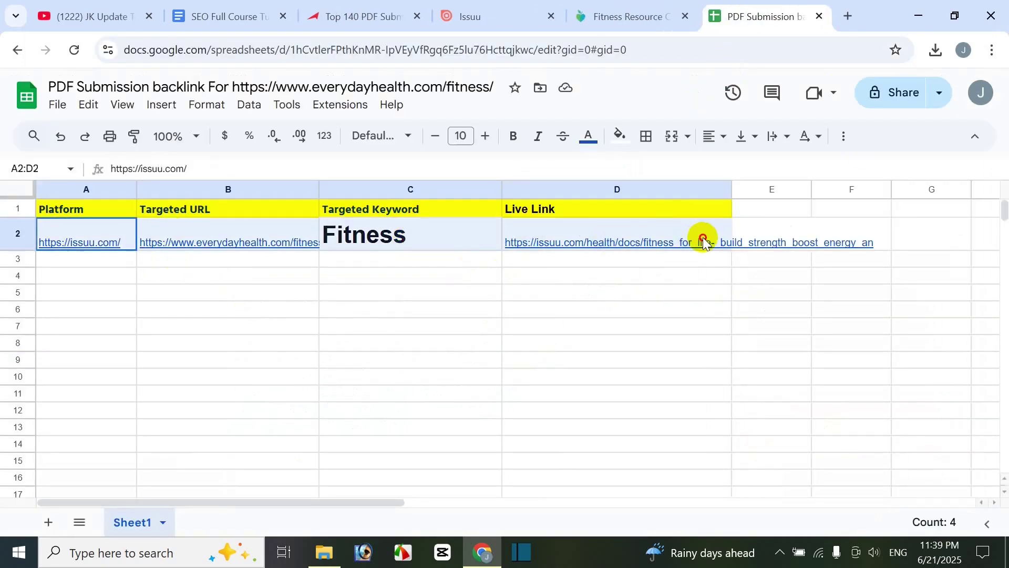
{"action": "left_click", "coordinate": [485, 138]}
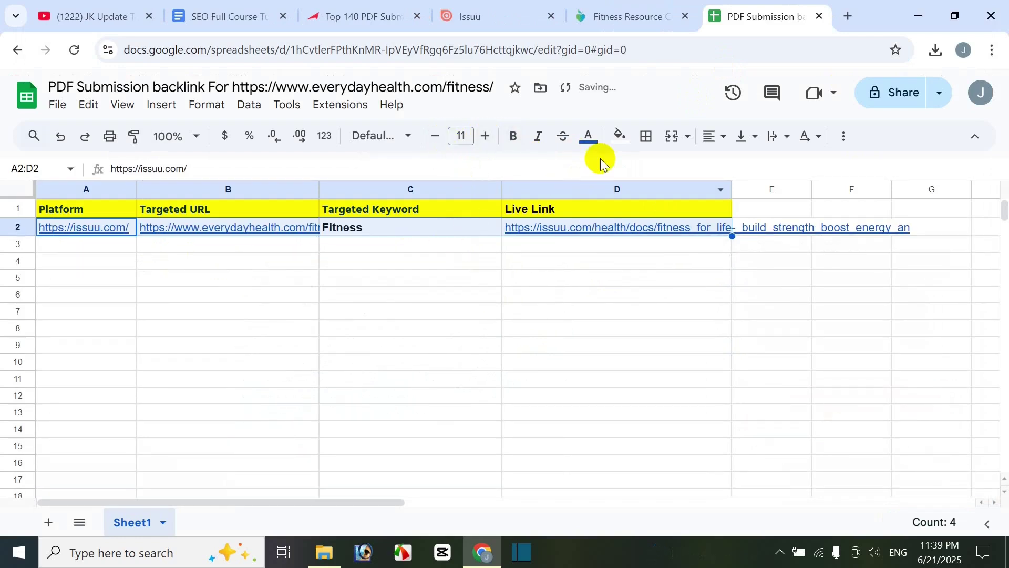
{"action": "left_click", "coordinate": [591, 141]}
{"action": "left_click", "coordinate": [593, 190]}
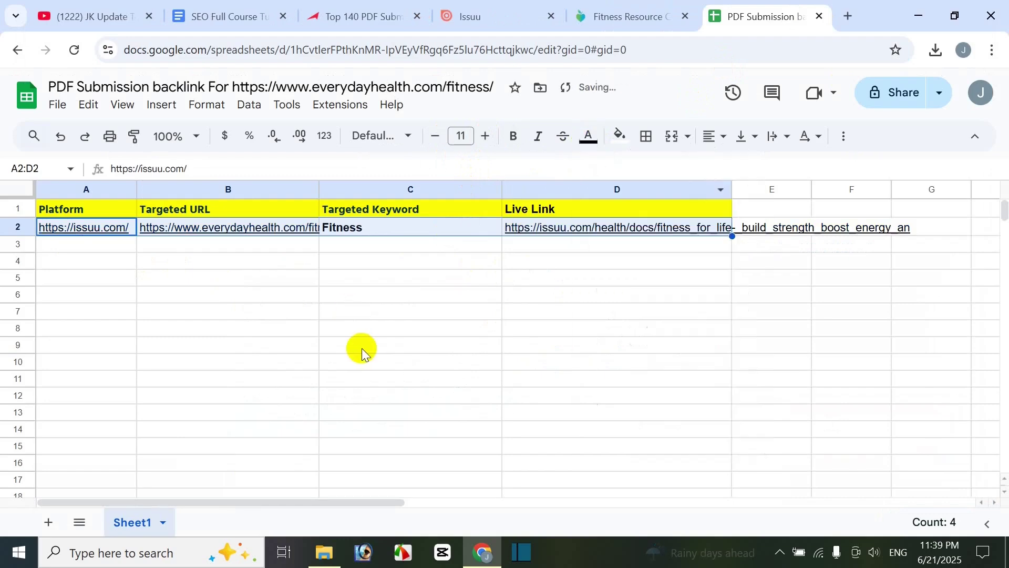
{"action": "left_click", "coordinate": [409, 315]}
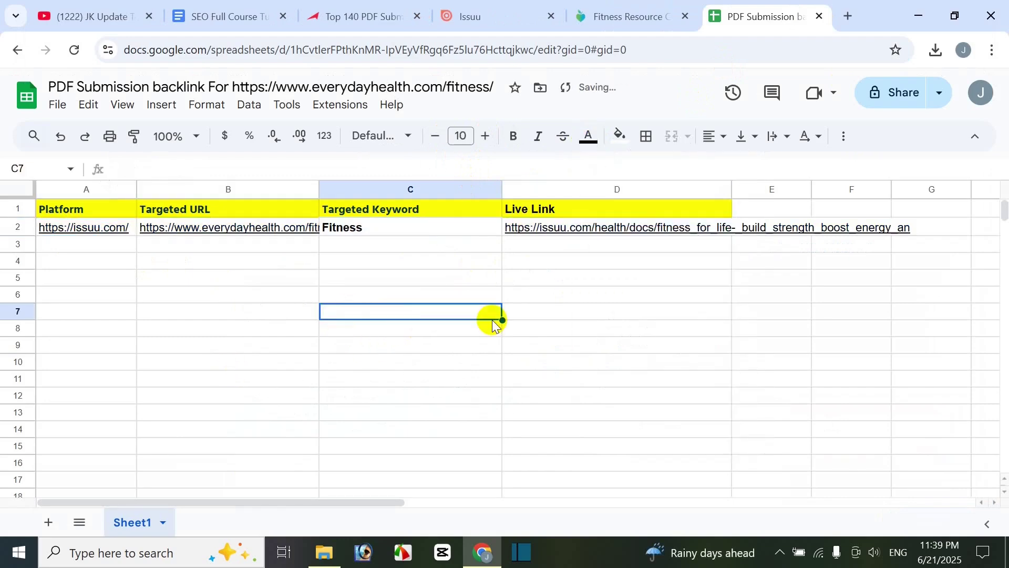
- Return from the Issuu share page to the document's publication page and review its link and publishing options
{"action": "left_click", "coordinate": [478, 19]}
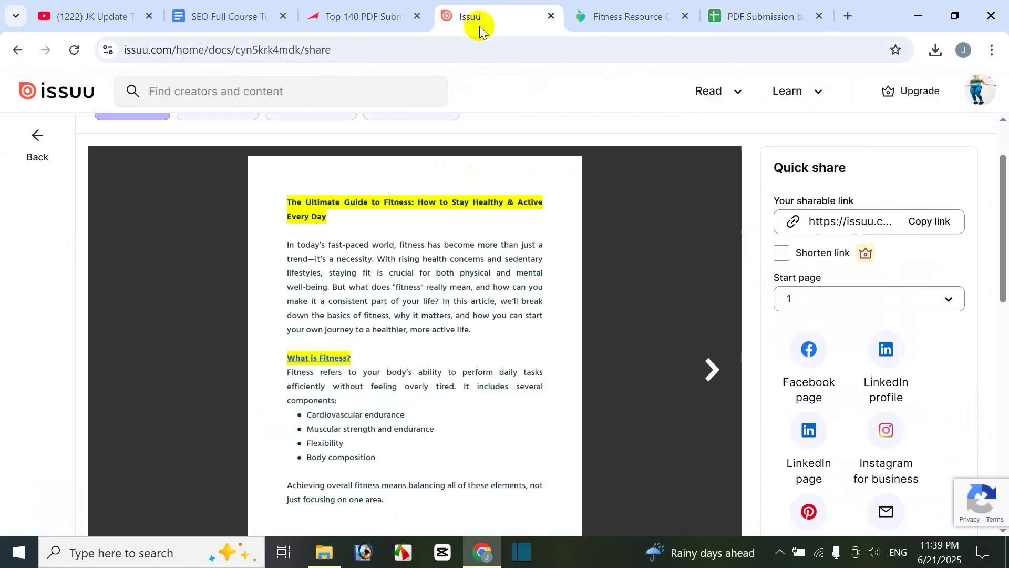
{"action": "left_click", "coordinate": [41, 137]}
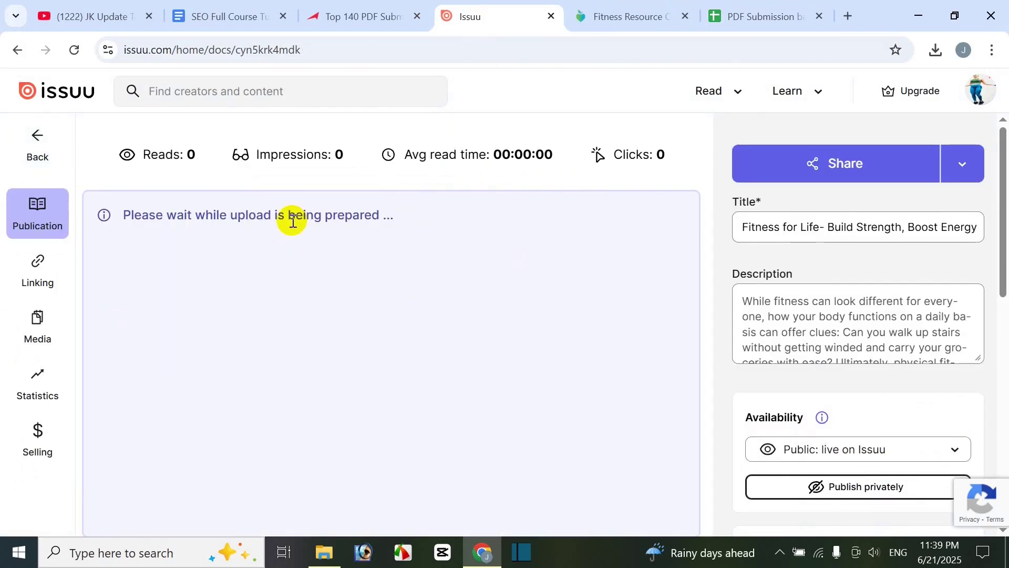
{"action": "scroll", "coordinate": [622, 289], "scroll_direction": "down", "scroll_amount": 2}
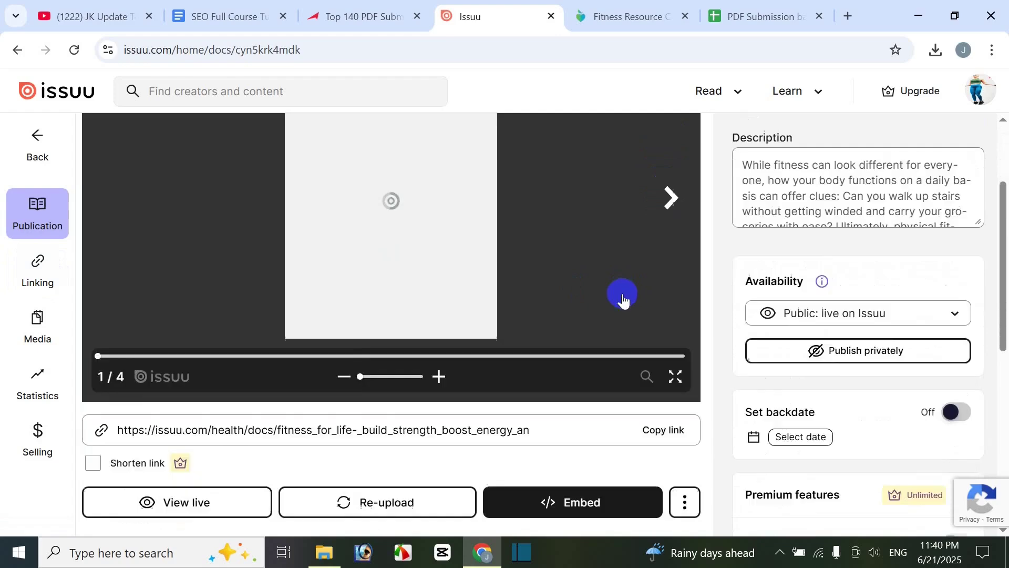
{"action": "scroll", "coordinate": [622, 293], "scroll_direction": "down", "scroll_amount": 2}
{"action": "scroll", "coordinate": [622, 293], "scroll_direction": "up", "scroll_amount": 2}
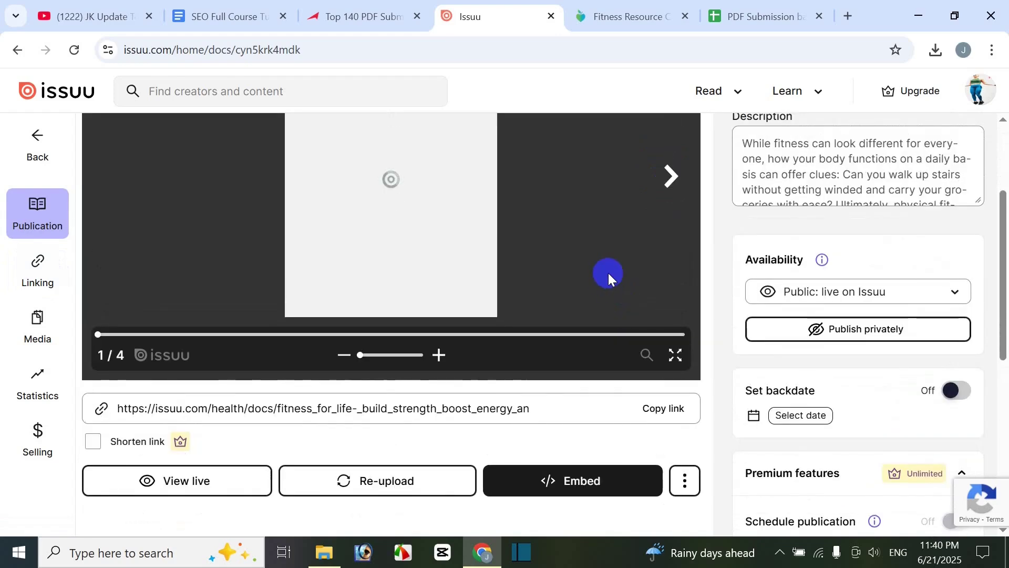
- Check the published document's available actions in the Issuu Publications list, then close the Issuu tab
{"action": "left_click", "coordinate": [35, 145]}
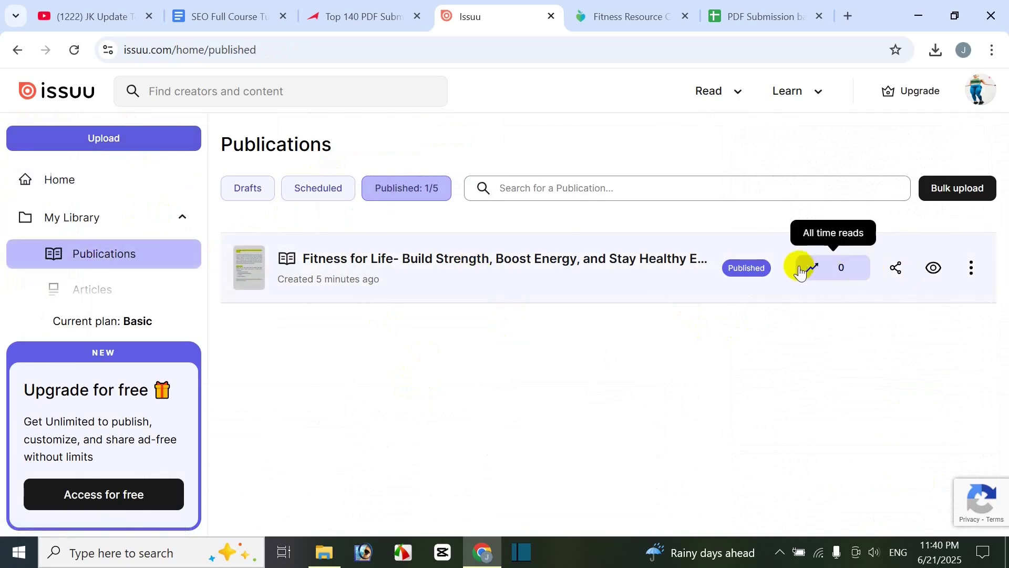
{"action": "left_click", "coordinate": [972, 271]}
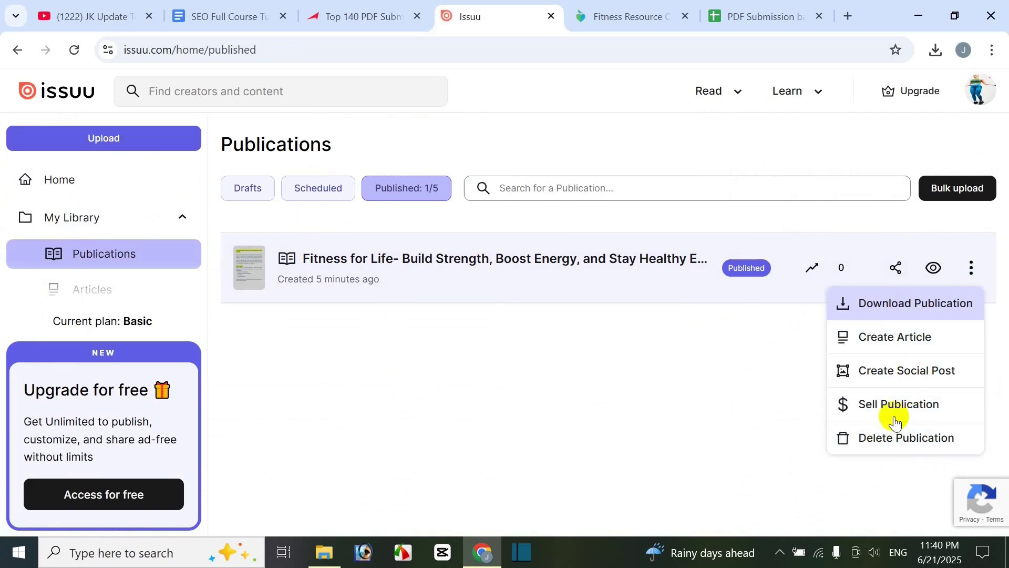
{"action": "left_click", "coordinate": [675, 387]}
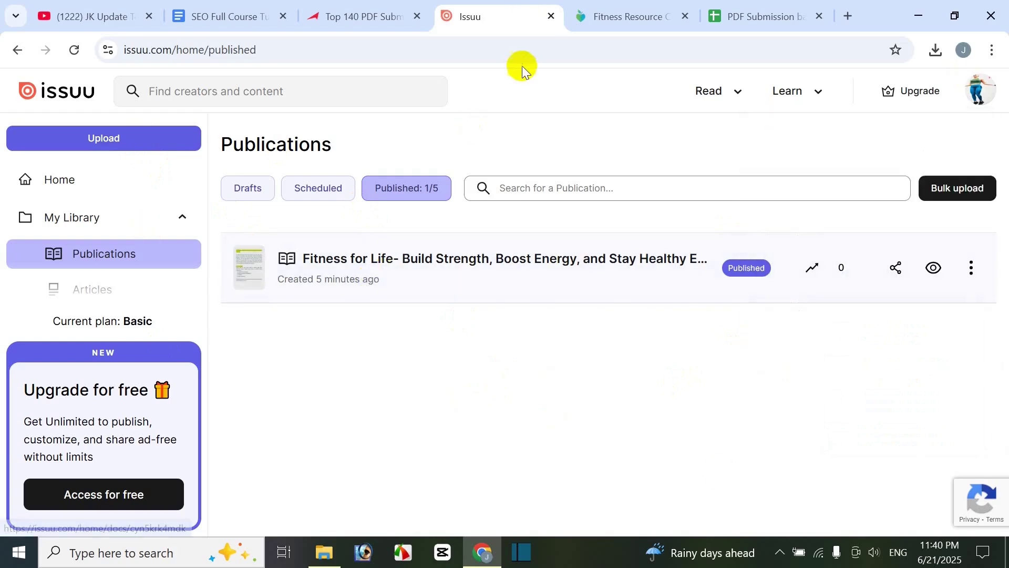
{"action": "left_click", "coordinate": [551, 16]}
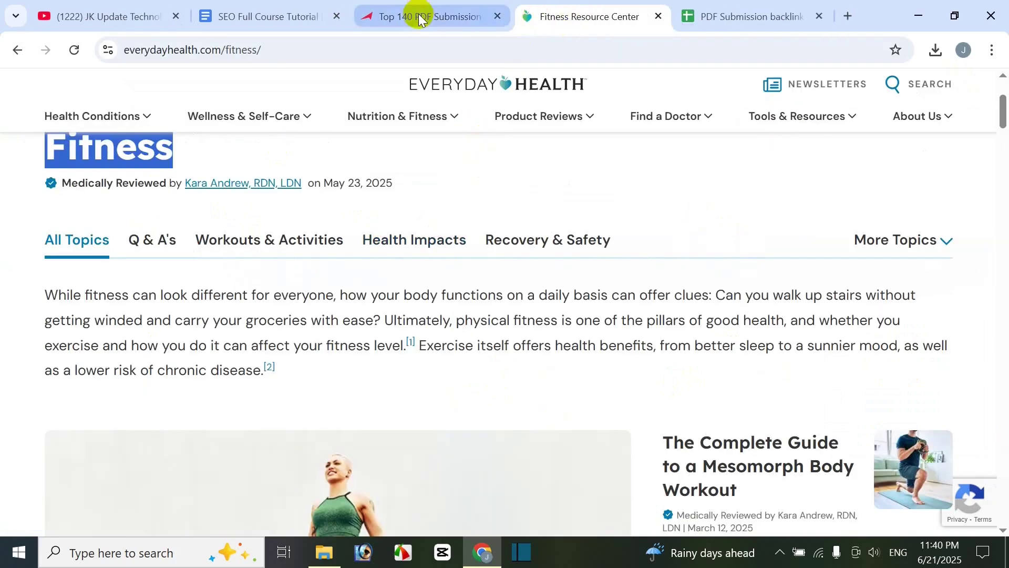
- Choose docuter.com in row 10 of Traffic Tail's free PDF submission table and copy its address
{"action": "left_click", "coordinate": [419, 15]}
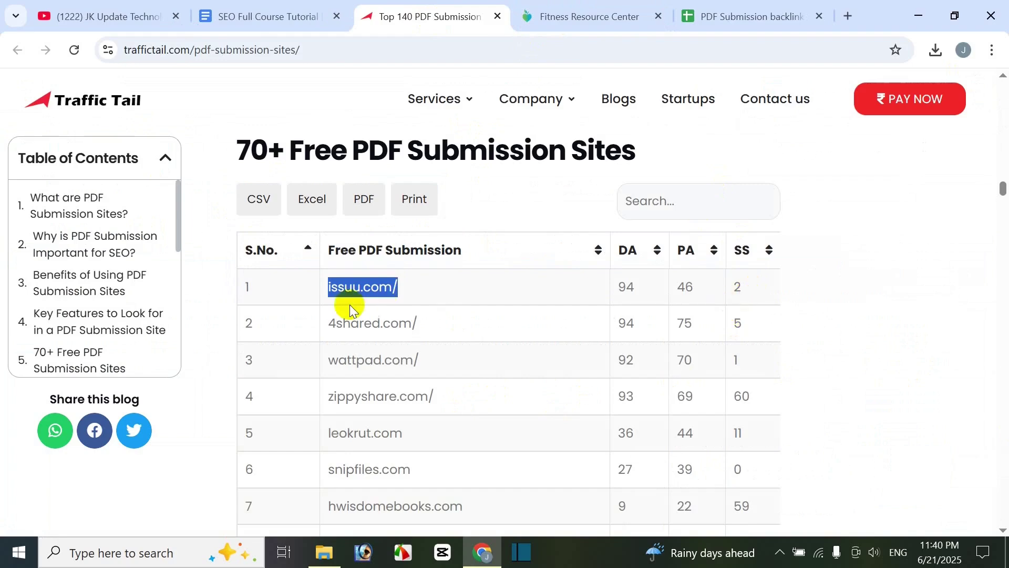
{"action": "left_click", "coordinate": [456, 303]}
{"action": "scroll", "coordinate": [480, 316], "scroll_direction": "down", "scroll_amount": 2}
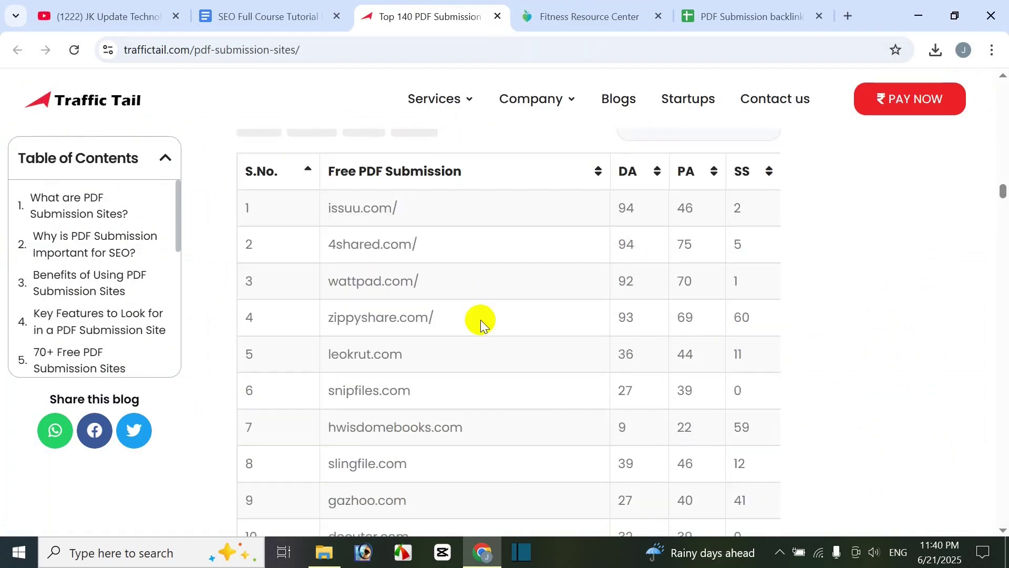
{"action": "scroll", "coordinate": [480, 320], "scroll_direction": "down", "scroll_amount": 2}
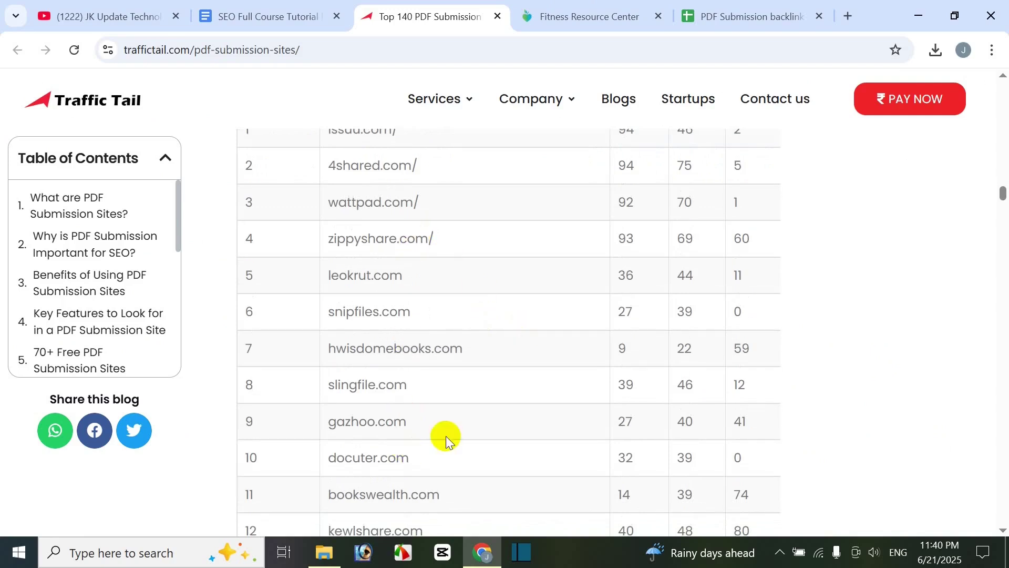
{"action": "scroll", "coordinate": [299, 392], "scroll_direction": "down", "scroll_amount": 2}
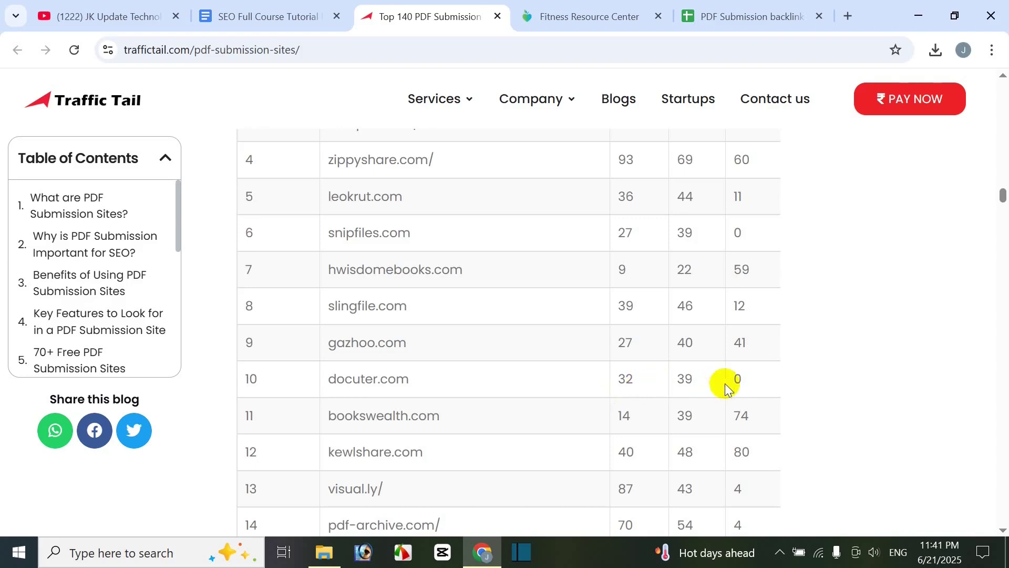
{"action": "left_click_drag", "start_coordinate": [737, 379], "coordinate": [761, 378]}
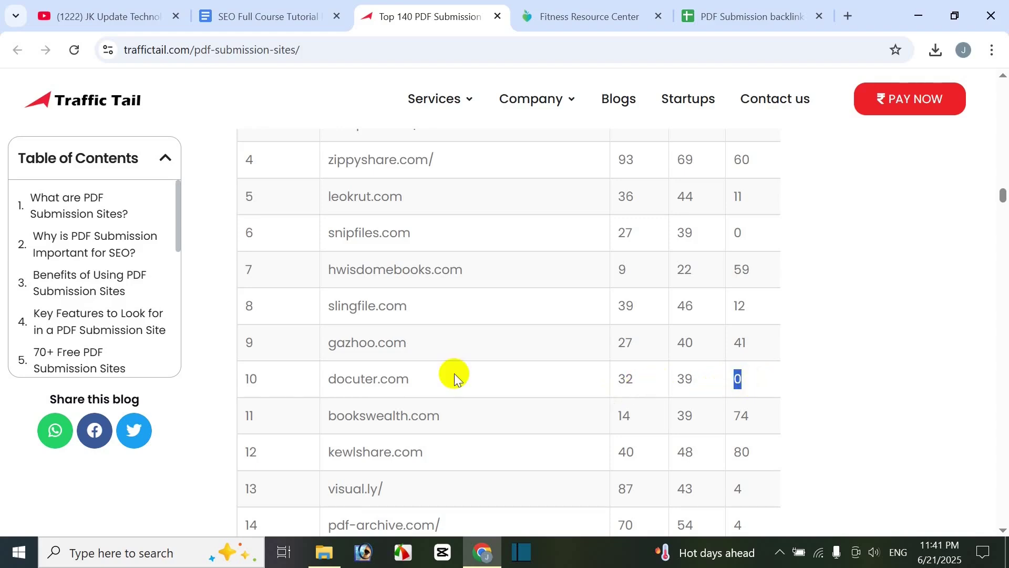
{"action": "left_click_drag", "start_coordinate": [435, 383], "coordinate": [330, 386]}
{"action": "key", "text": "ctrl+c"}
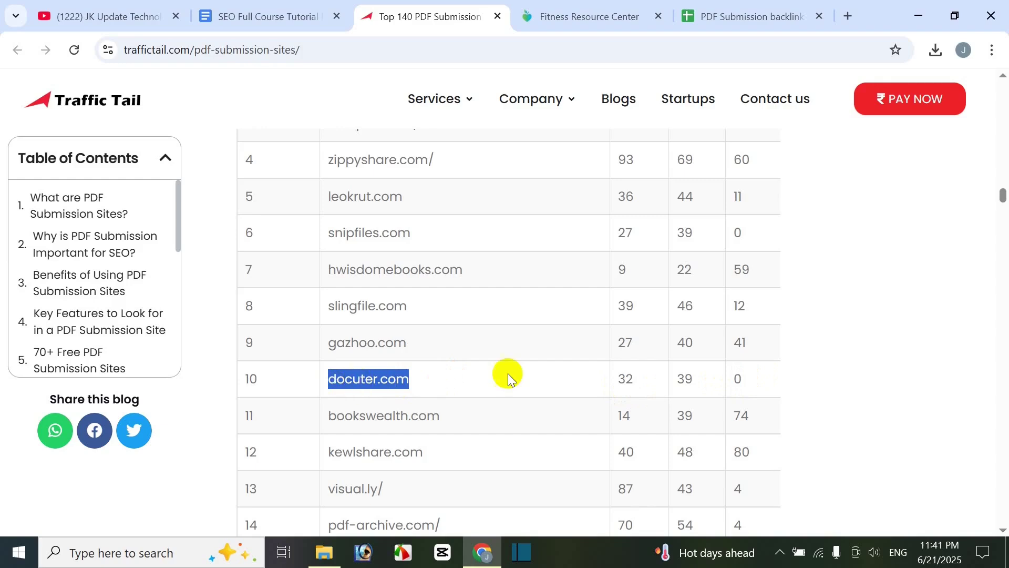
- Open the copied PDF submission site address in a new tab
{"action": "left_click", "coordinate": [848, 16]}
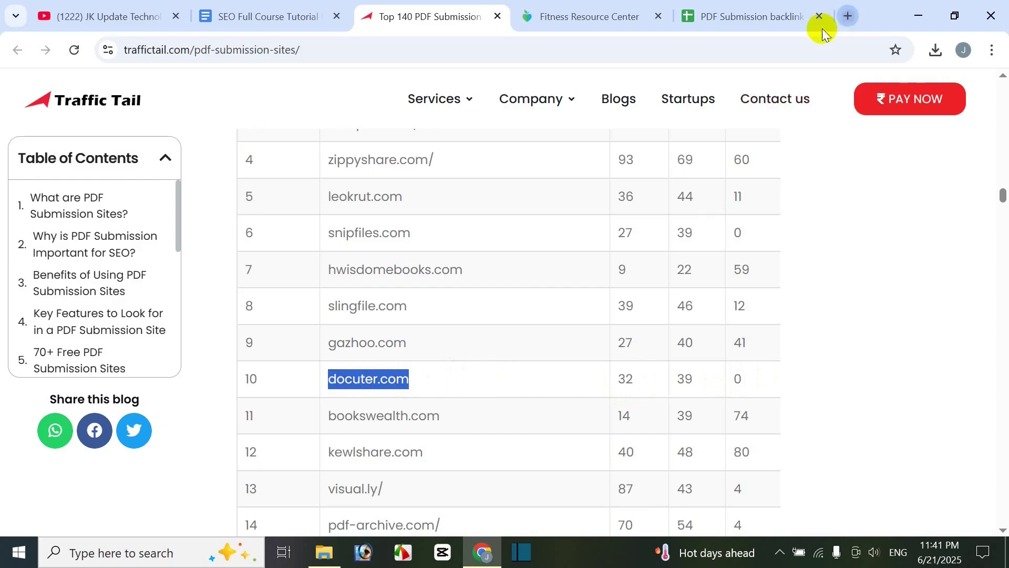
{"action": "key", "text": "ctrl+v"}
{"action": "key", "text": "Return"}
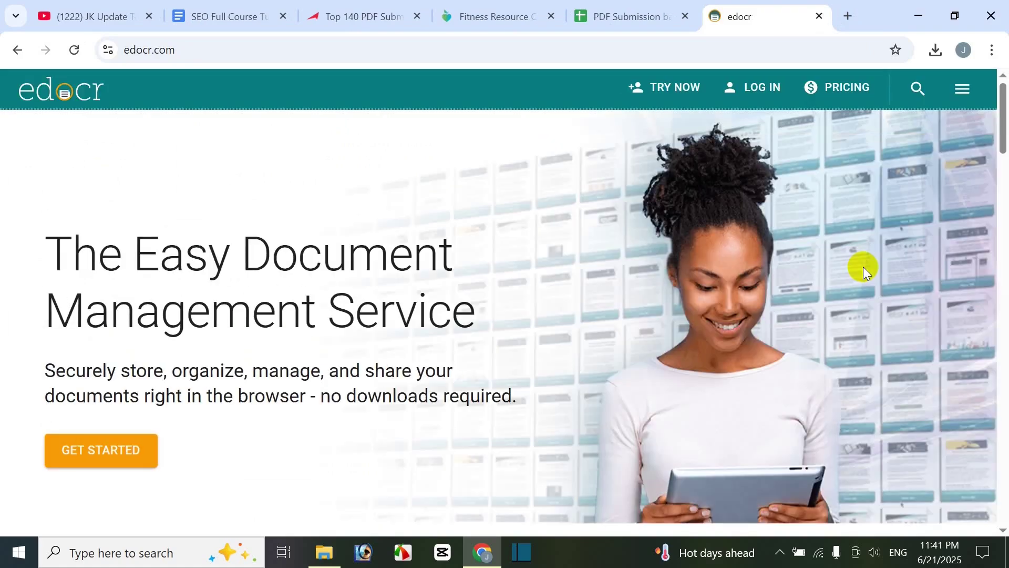
- Go through edocr's login page to its account creation page, dismissing the Google sign-in prompt
{"action": "scroll", "coordinate": [356, 318], "scroll_direction": "down", "scroll_amount": 2}
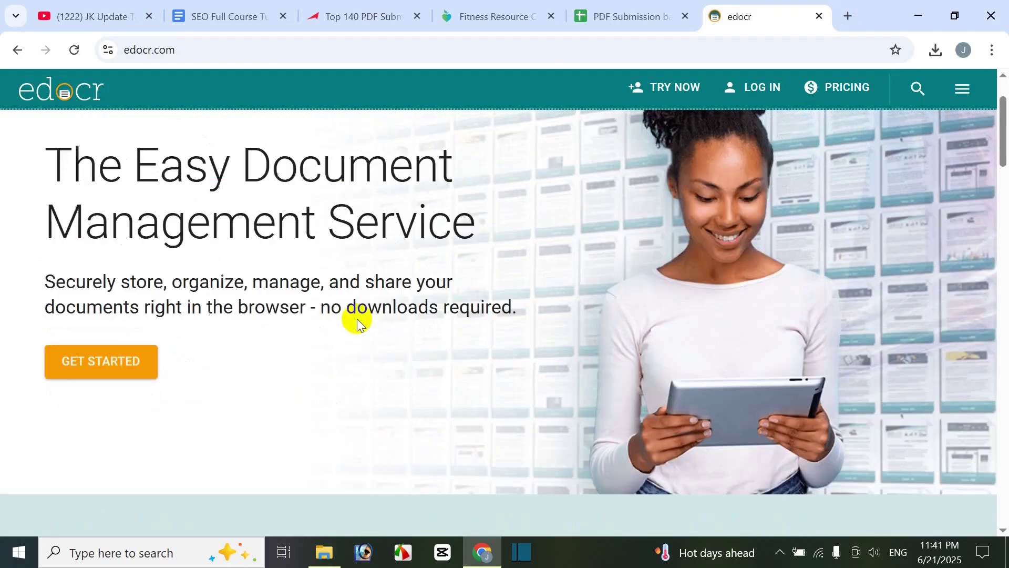
{"action": "scroll", "coordinate": [315, 279], "scroll_direction": "up", "scroll_amount": 2}
{"action": "left_click", "coordinate": [762, 195]}
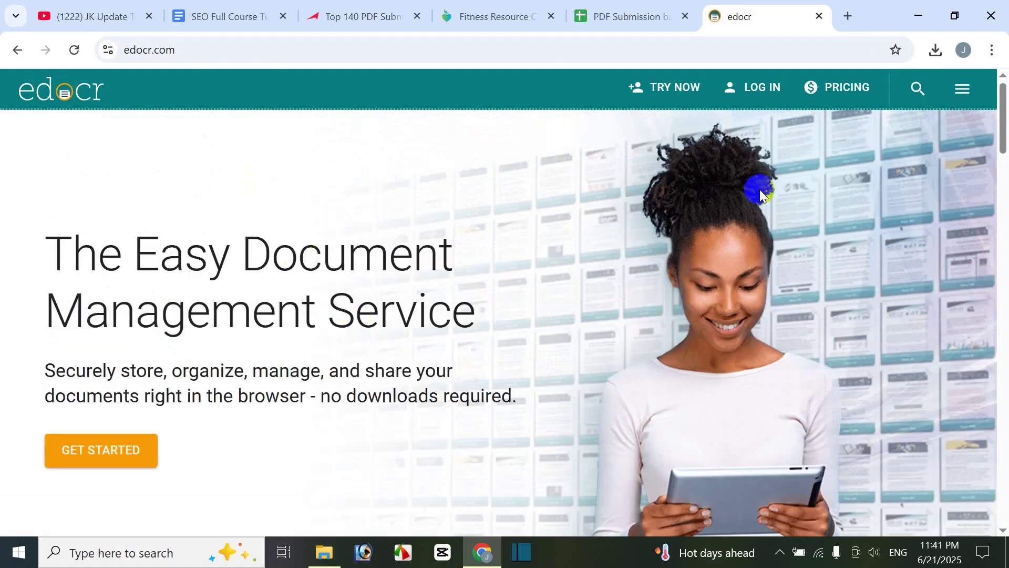
{"action": "left_click", "coordinate": [761, 93]}
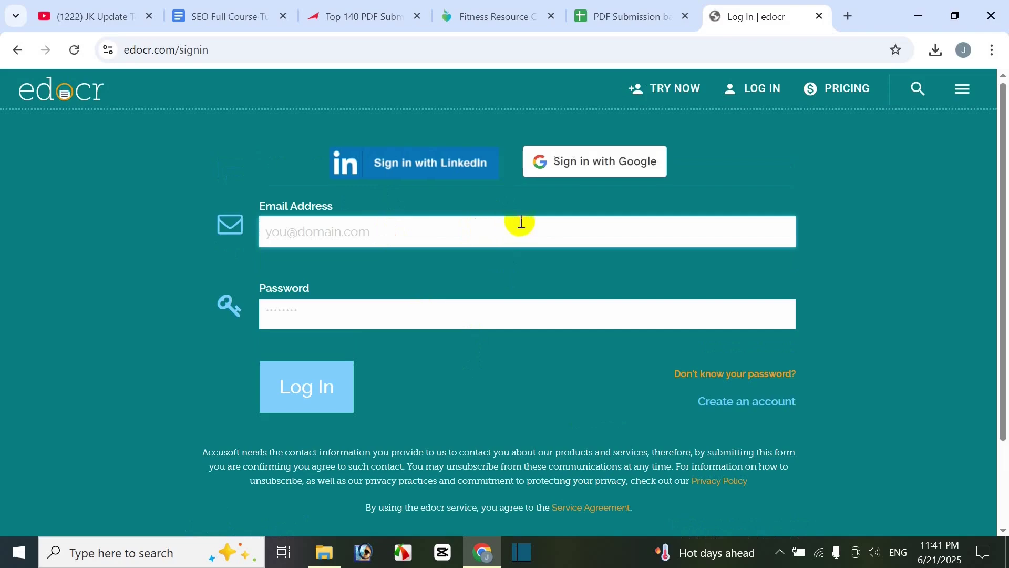
{"action": "left_click", "coordinate": [952, 105]}
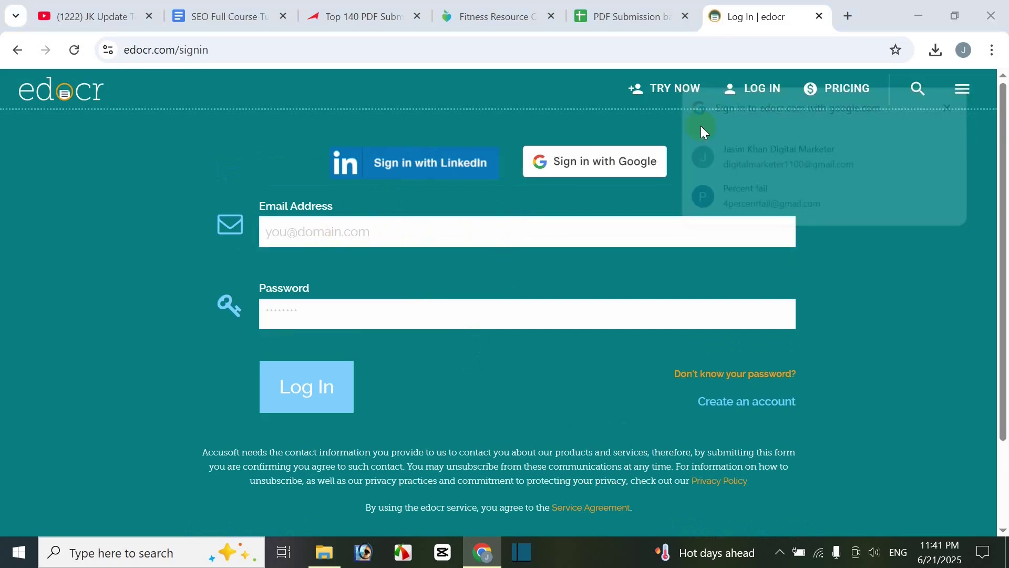
{"action": "scroll", "coordinate": [324, 295], "scroll_direction": "down", "scroll_amount": 2}
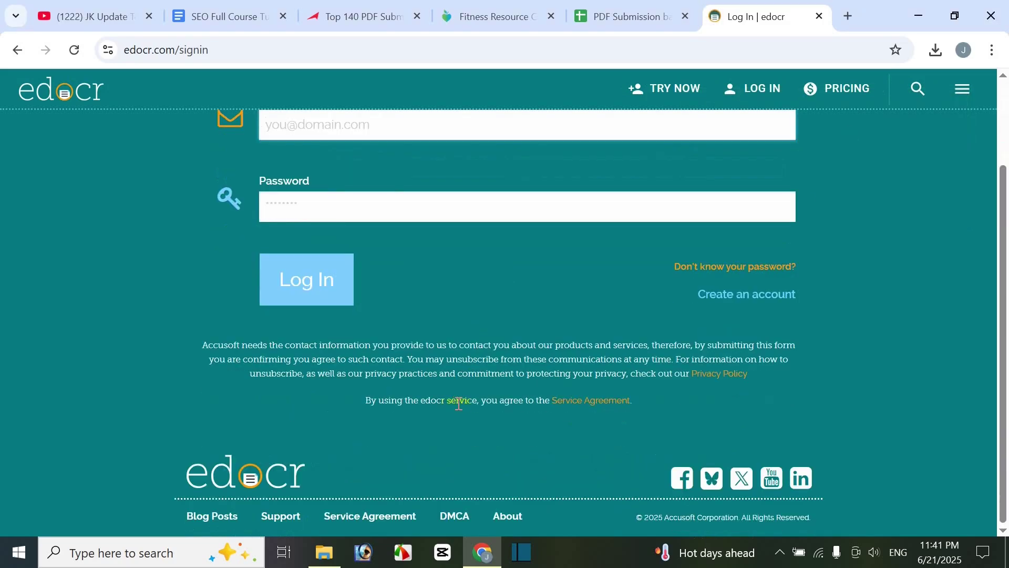
{"action": "scroll", "coordinate": [465, 401], "scroll_direction": "up", "scroll_amount": 2}
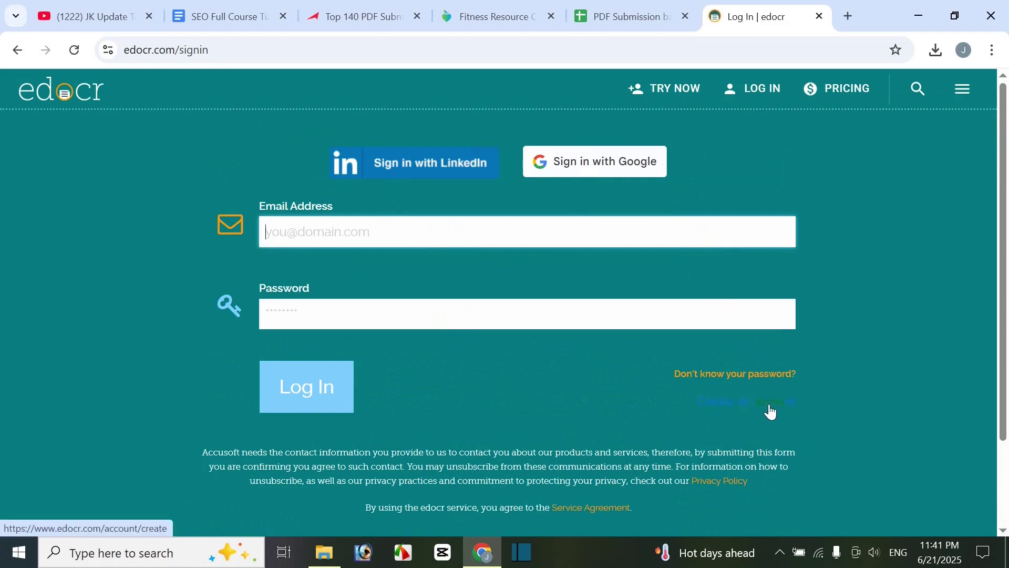
{"action": "left_click", "coordinate": [734, 402]}
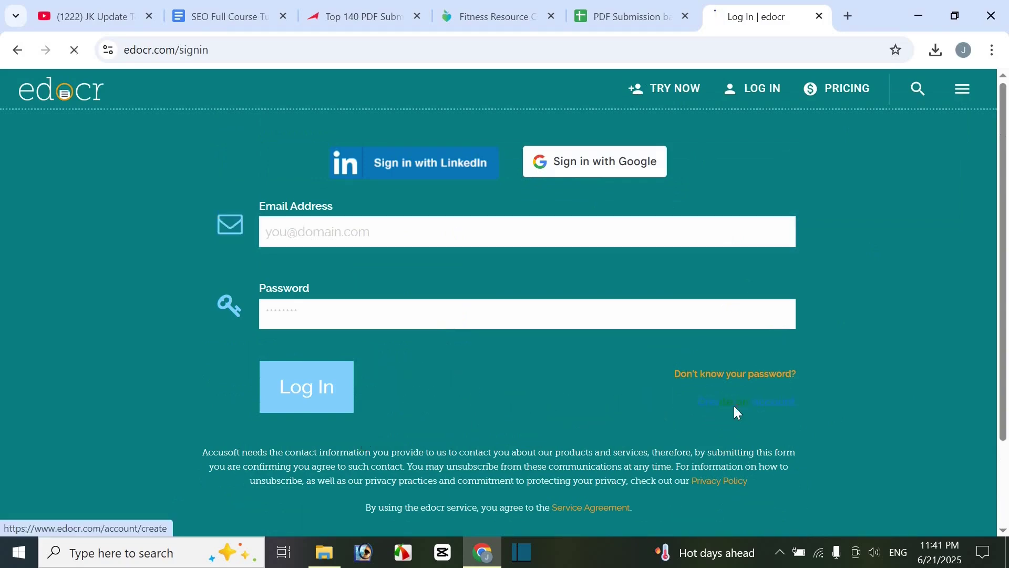
{"action": "left_click", "coordinate": [495, 325]}
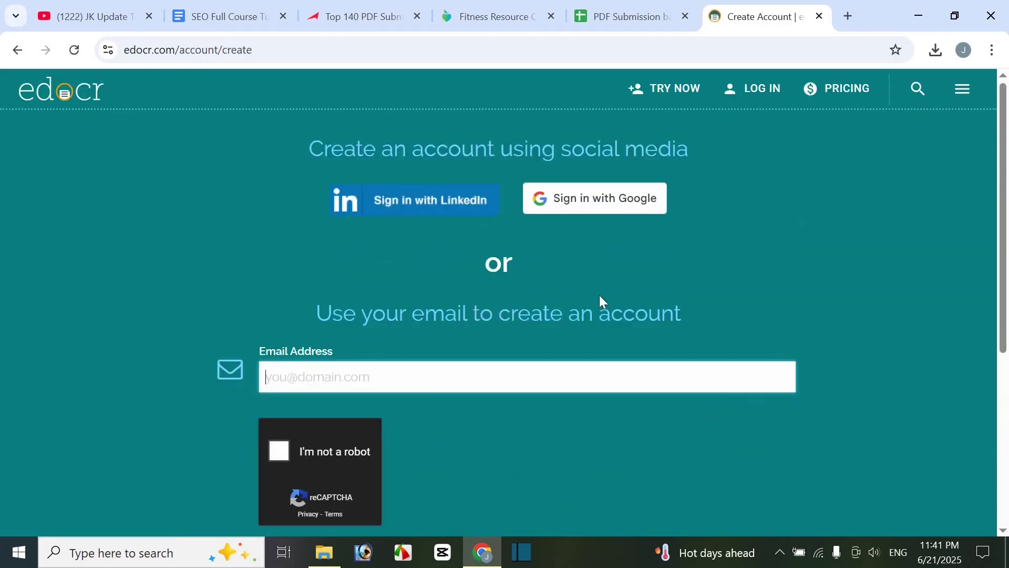
- Copy the signed-in Google account's email address and enter it in edocr's Email Address field
{"action": "scroll", "coordinate": [601, 300], "scroll_direction": "down", "scroll_amount": 3}
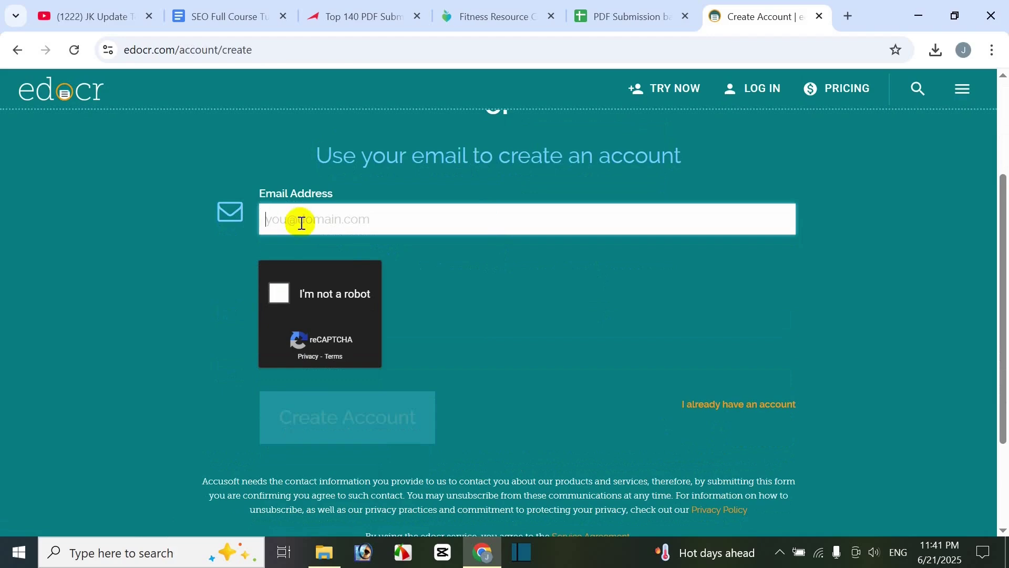
{"action": "left_click", "coordinate": [847, 16]}
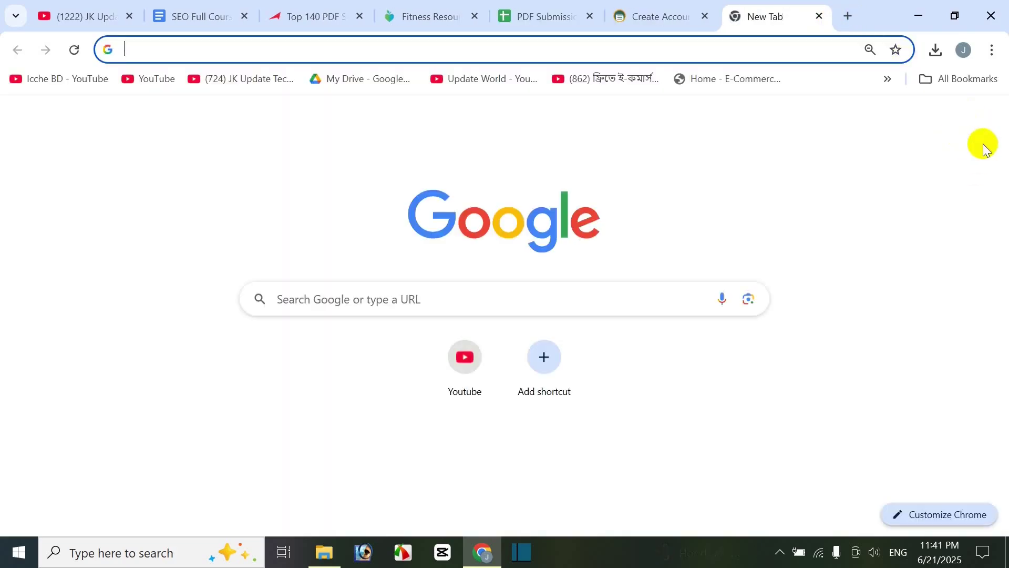
{"action": "left_click", "coordinate": [977, 132]}
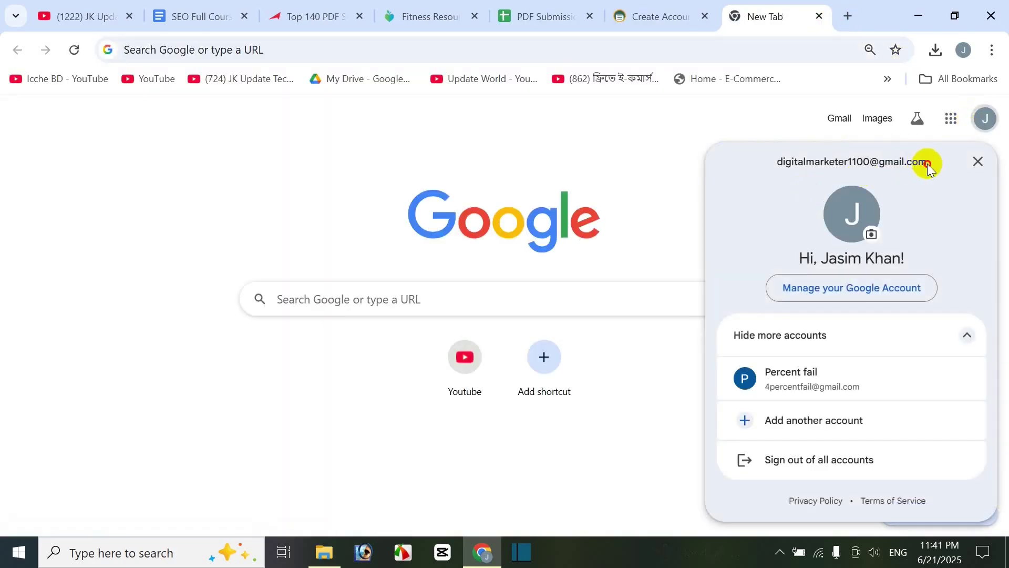
{"action": "left_click_drag", "start_coordinate": [926, 161], "coordinate": [779, 166]}
{"action": "left_click", "coordinate": [663, 17]}
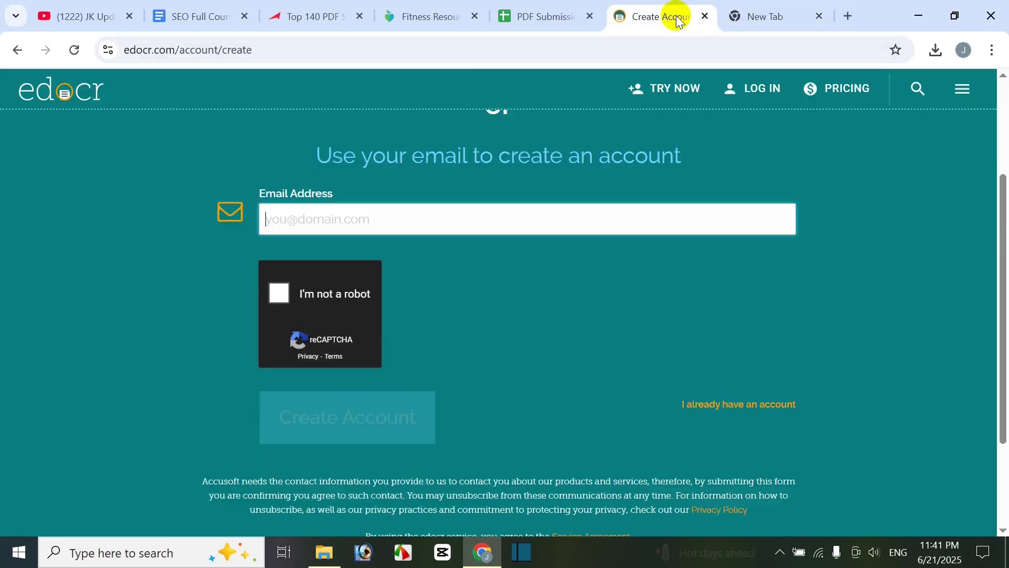
{"action": "left_click", "coordinate": [422, 231]}
{"action": "key", "text": "ctrl+v"}
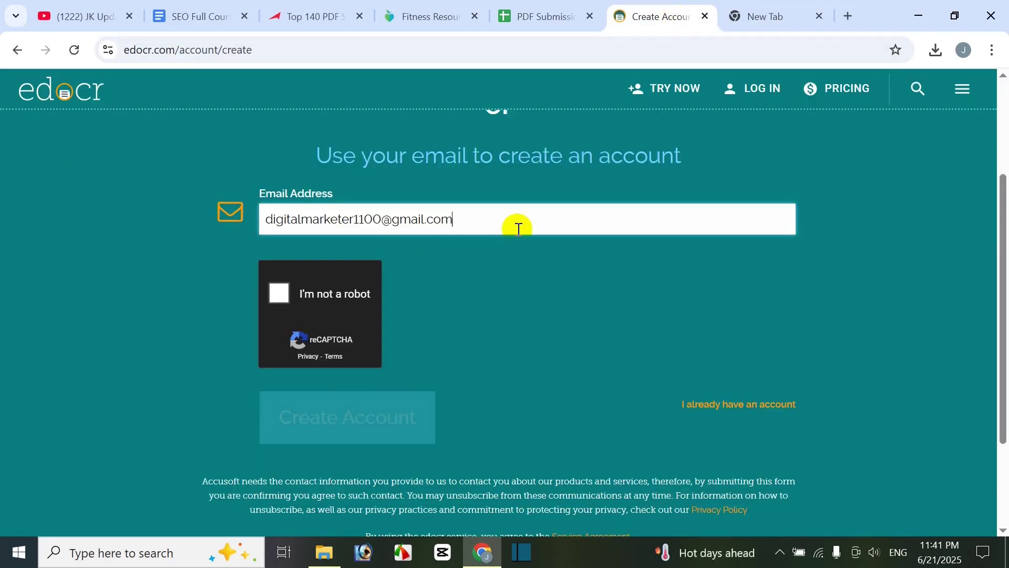
- Complete the reCAPTCHA by selecting the images with cars, then submit the edocr account creation form
{"action": "left_click", "coordinate": [285, 298]}
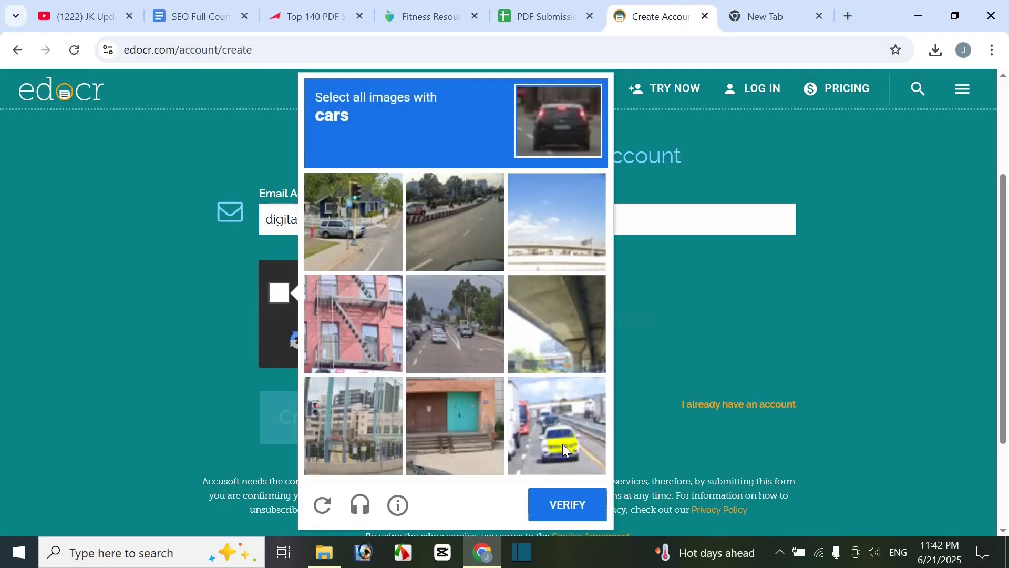
{"action": "left_click", "coordinate": [562, 444]}
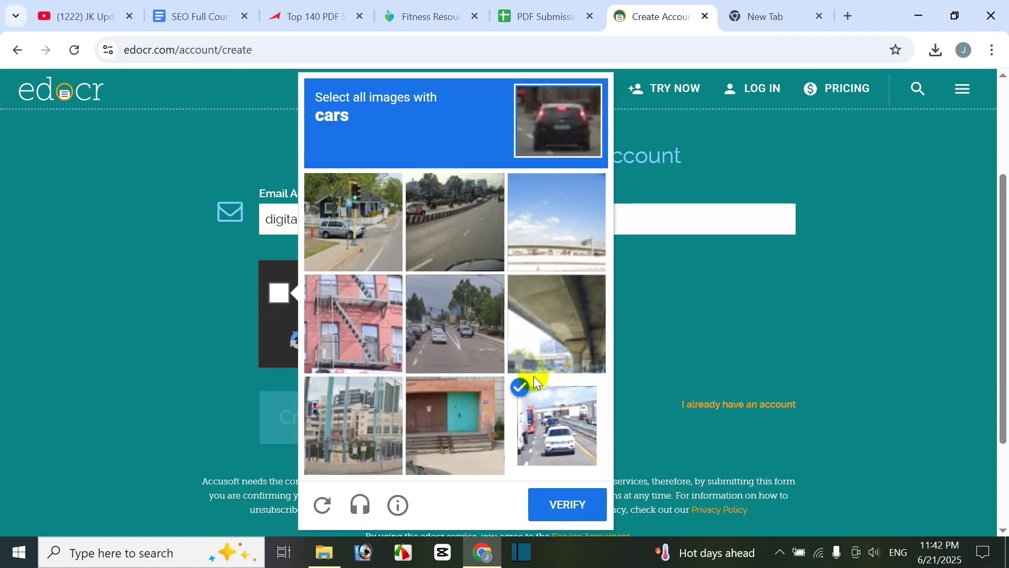
{"action": "left_click", "coordinate": [460, 345]}
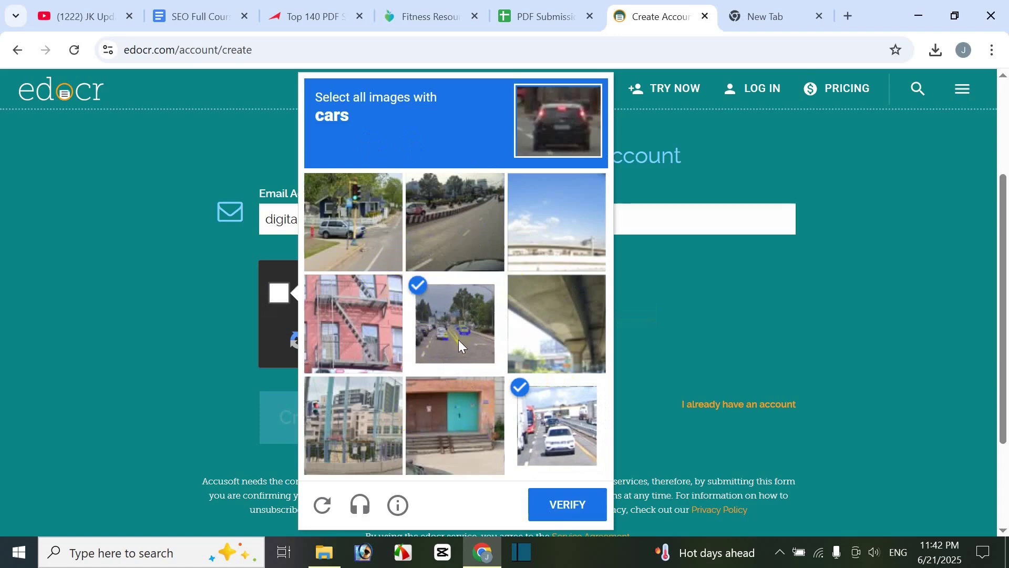
{"action": "left_click", "coordinate": [400, 255]}
{"action": "left_click", "coordinate": [588, 508]}
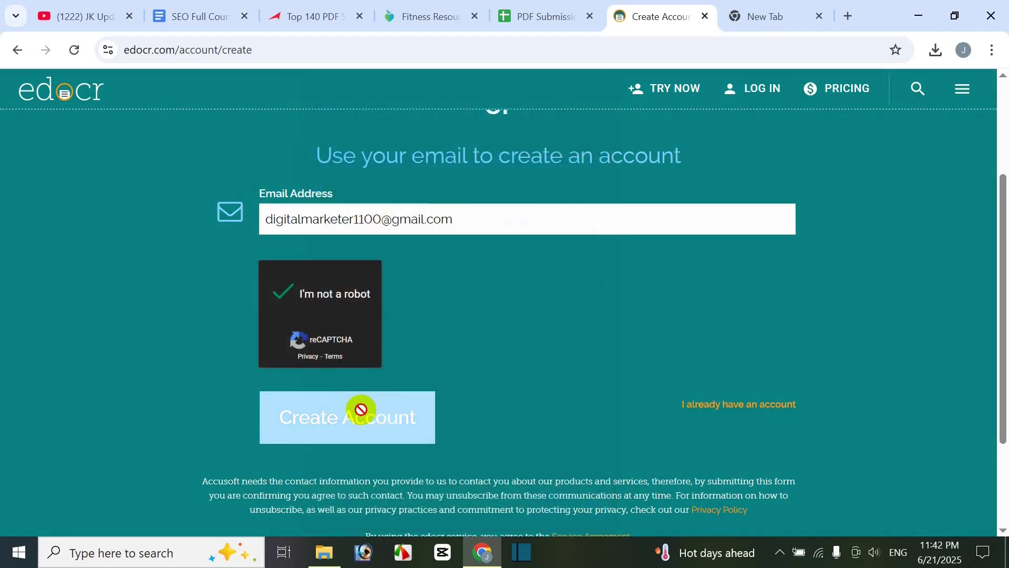
{"action": "left_click", "coordinate": [361, 409]}
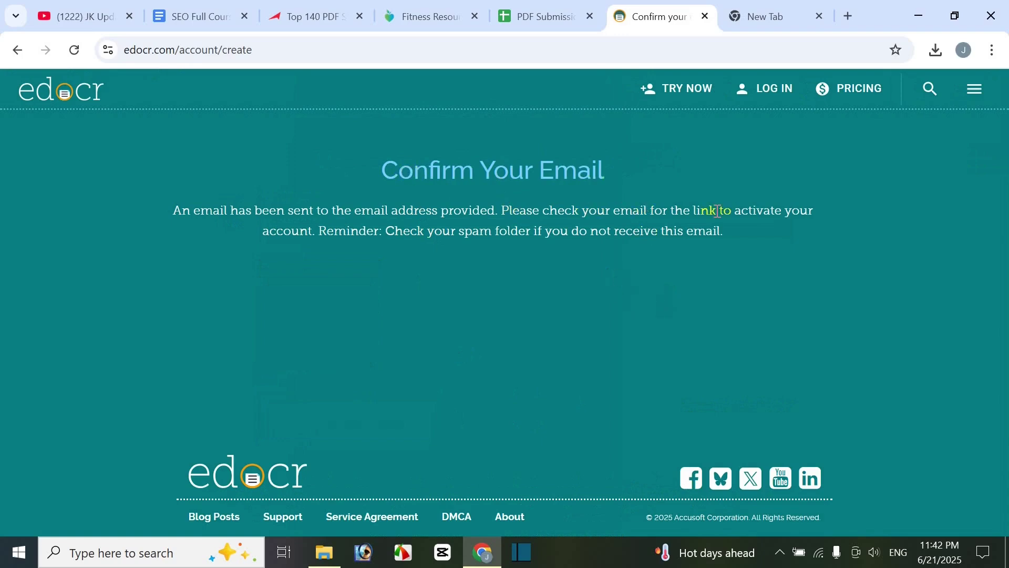
- Open edocr's account activation email from the Spam folder in Gmail and locate its activation link
{"action": "left_click", "coordinate": [773, 16]}
{"action": "left_click", "coordinate": [839, 118]}
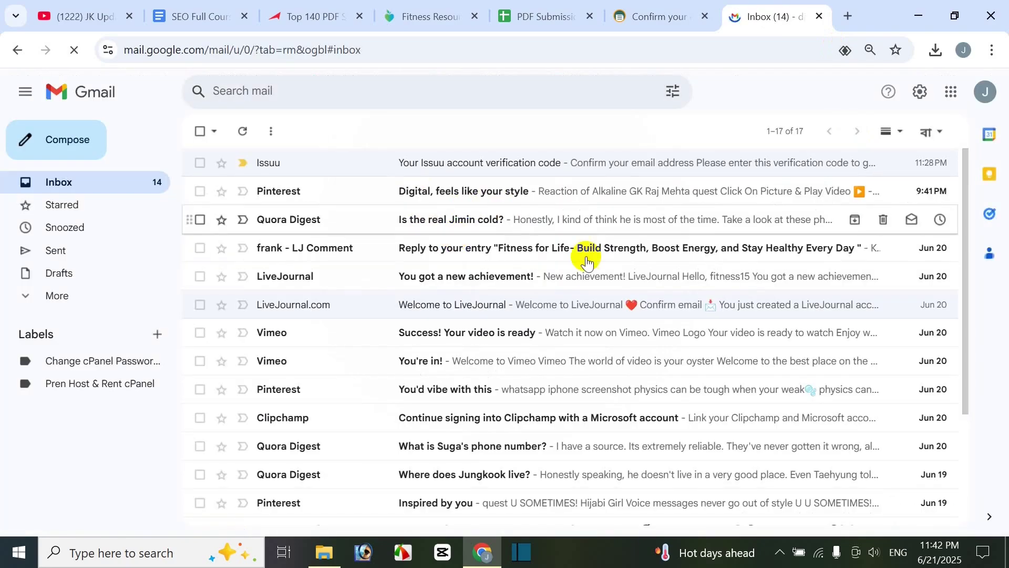
{"action": "left_click", "coordinate": [57, 296]}
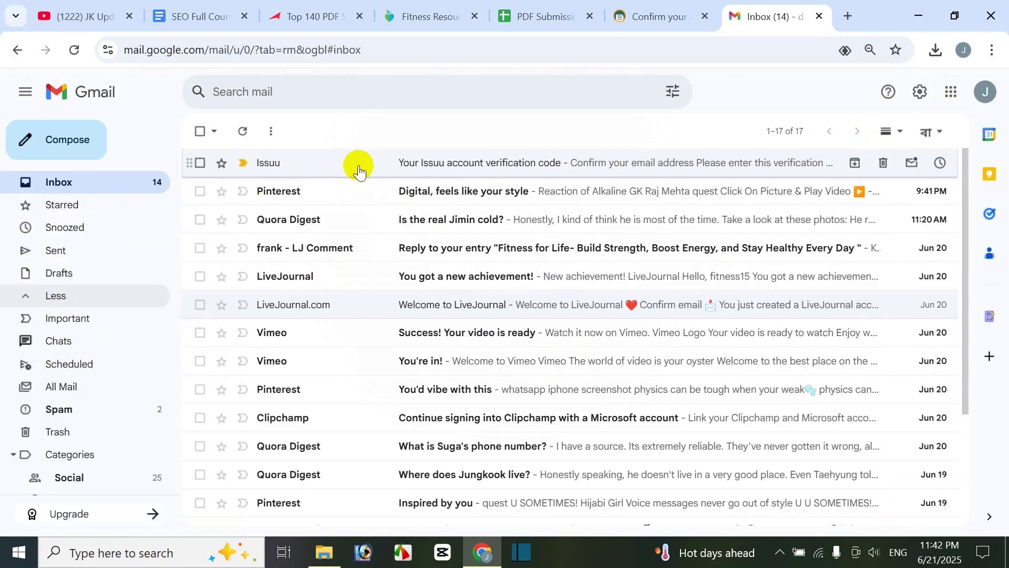
{"action": "left_click", "coordinate": [86, 408]}
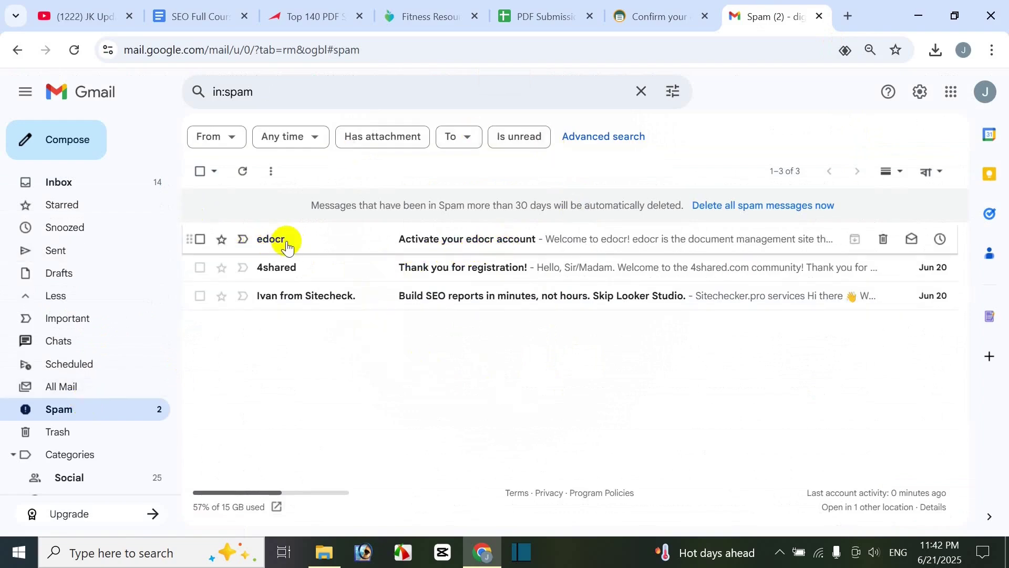
{"action": "left_click", "coordinate": [472, 243]}
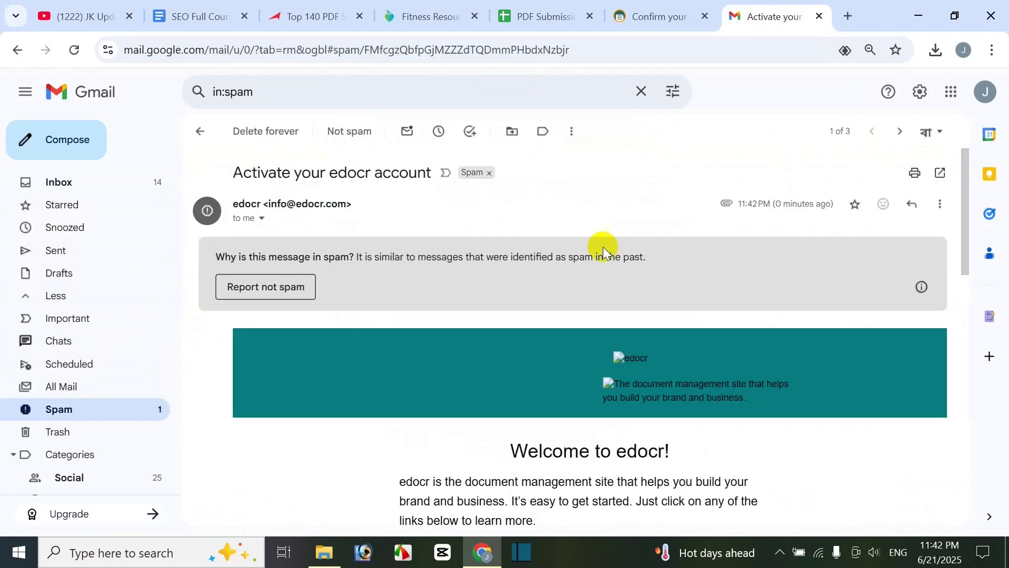
{"action": "scroll", "coordinate": [666, 307], "scroll_direction": "down", "scroll_amount": 2}
{"action": "scroll", "coordinate": [689, 326], "scroll_direction": "down", "scroll_amount": 3}
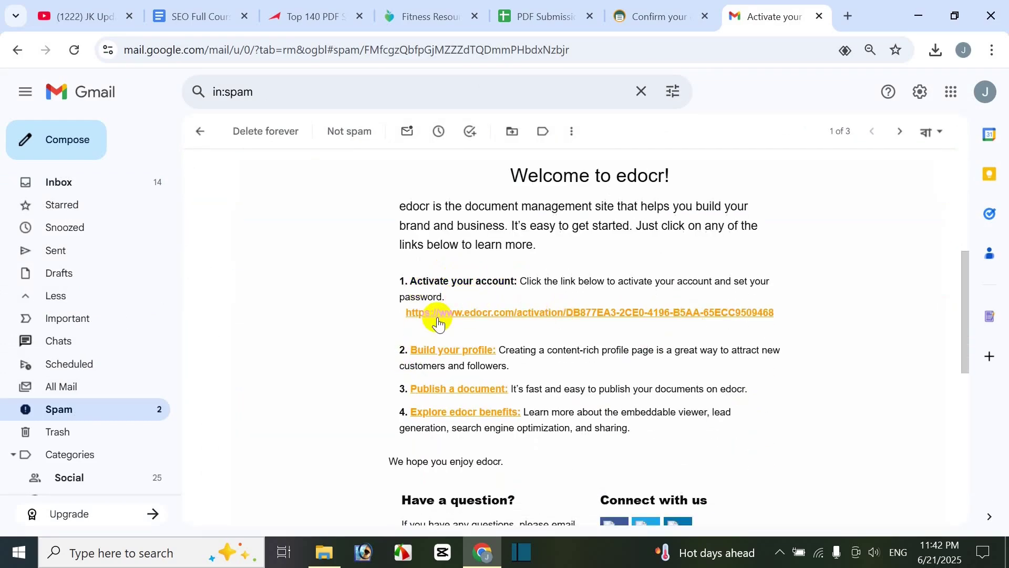
- Activate the edocr account through the link in the activation email and open the password creation page
{"action": "left_click", "coordinate": [549, 321]}
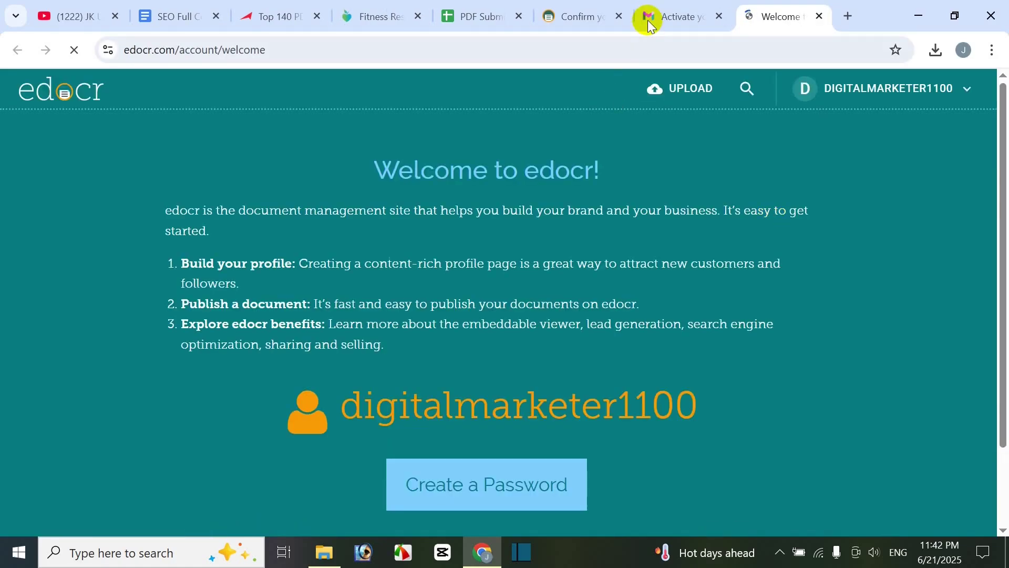
{"action": "left_click", "coordinate": [650, 17]}
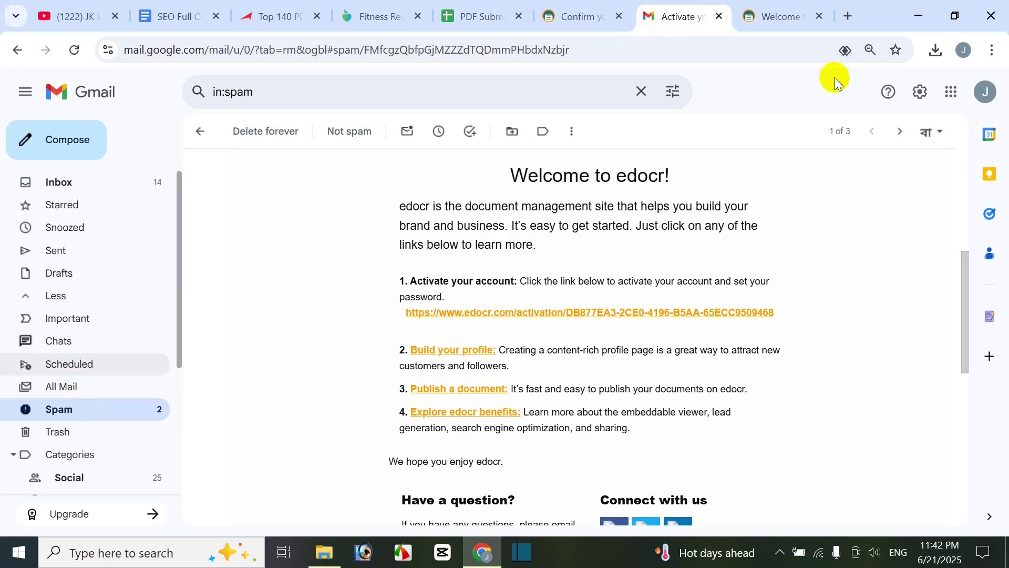
{"action": "left_click", "coordinate": [784, 21]}
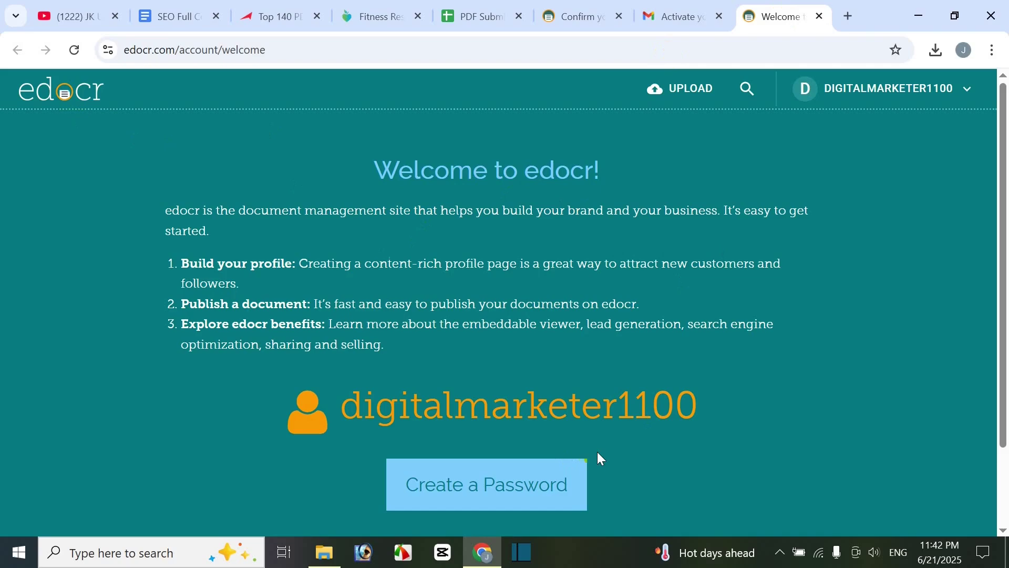
{"action": "scroll", "coordinate": [640, 428], "scroll_direction": "down", "scroll_amount": 2}
{"action": "scroll", "coordinate": [639, 428], "scroll_direction": "up", "scroll_amount": 2}
{"action": "scroll", "coordinate": [639, 429], "scroll_direction": "down", "scroll_amount": 2}
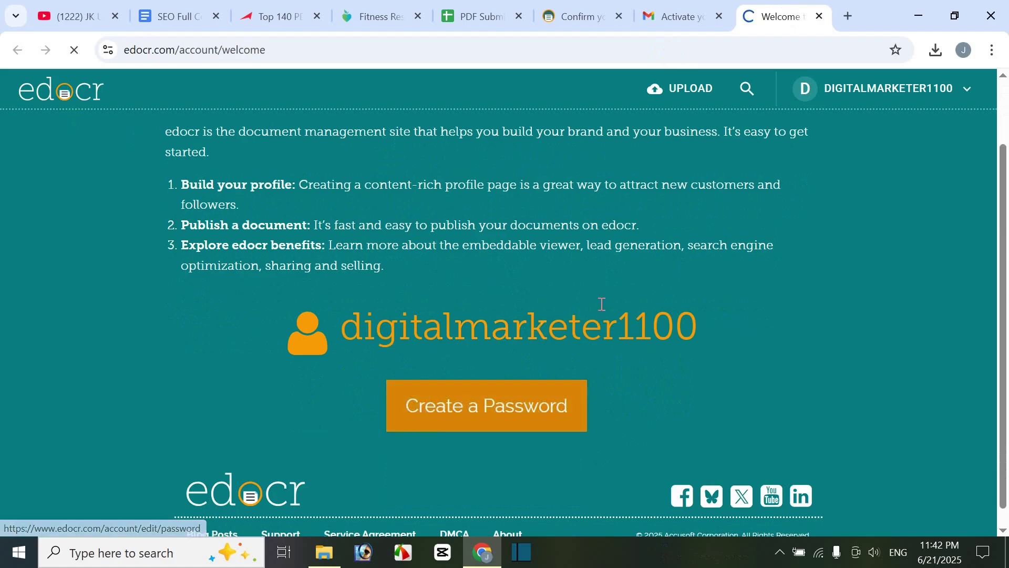
- Enter and confirm the new edocr account password, save it, and decline storing it in the browser
{"action": "left_click", "coordinate": [340, 322]}
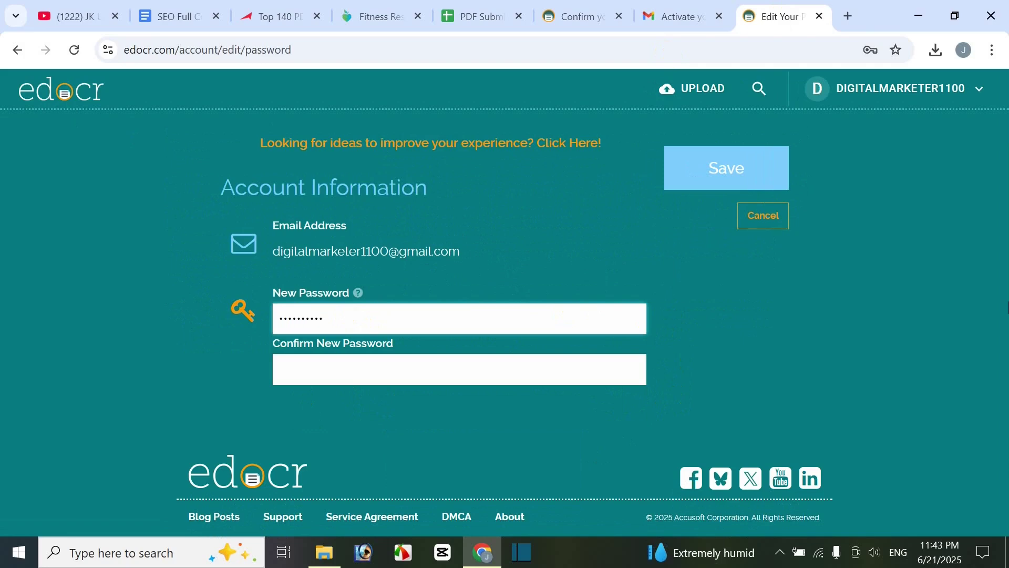
{"action": "left_click", "coordinate": [336, 372]}
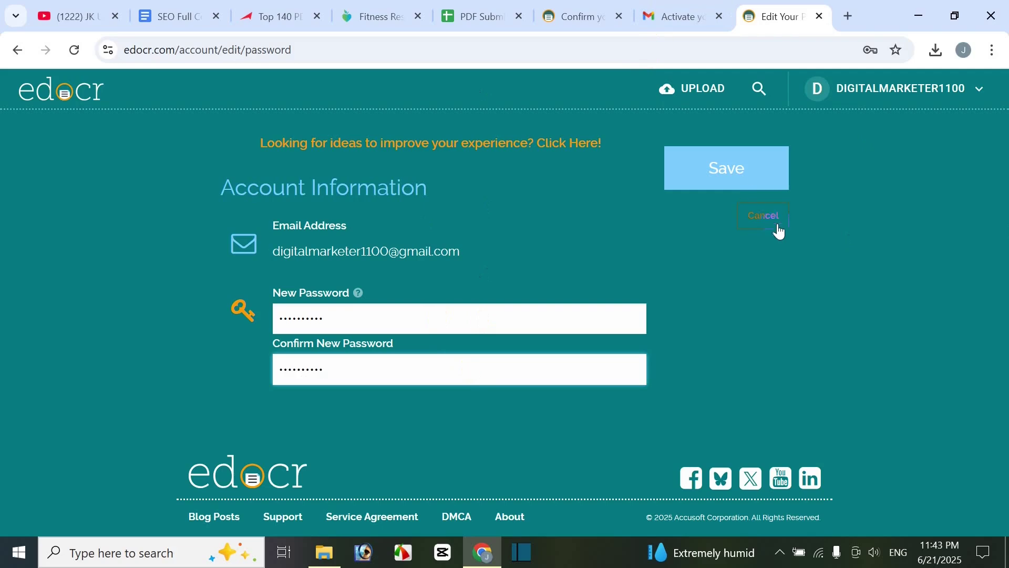
{"action": "left_click", "coordinate": [728, 179]}
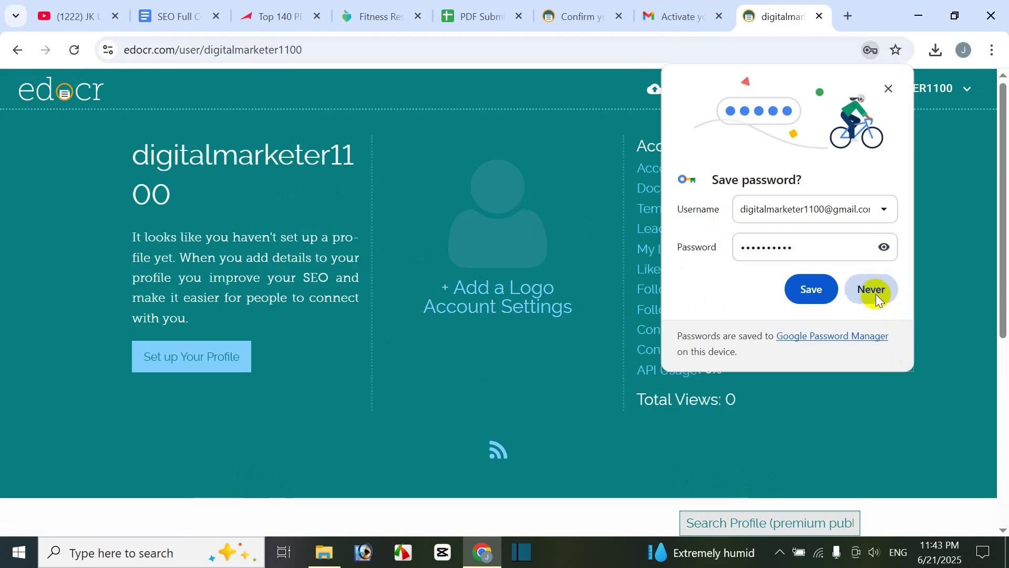
{"action": "left_click", "coordinate": [872, 290]}
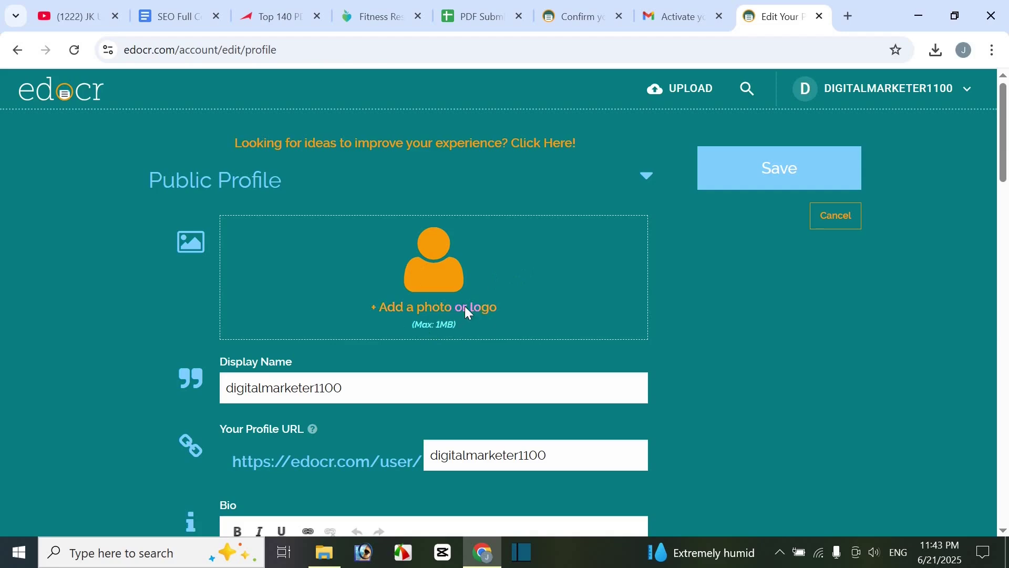
- Add the "Fitness for Life" image from the Downloads folder as the edocr public profile photo
{"action": "left_click", "coordinate": [466, 309]}
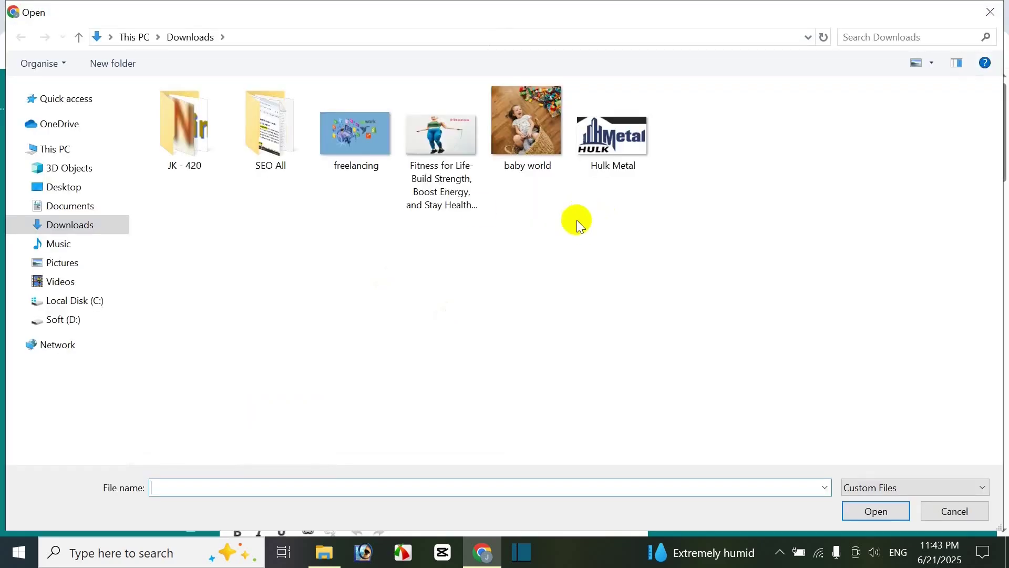
{"action": "left_click", "coordinate": [461, 153]}
{"action": "left_click", "coordinate": [870, 513]}
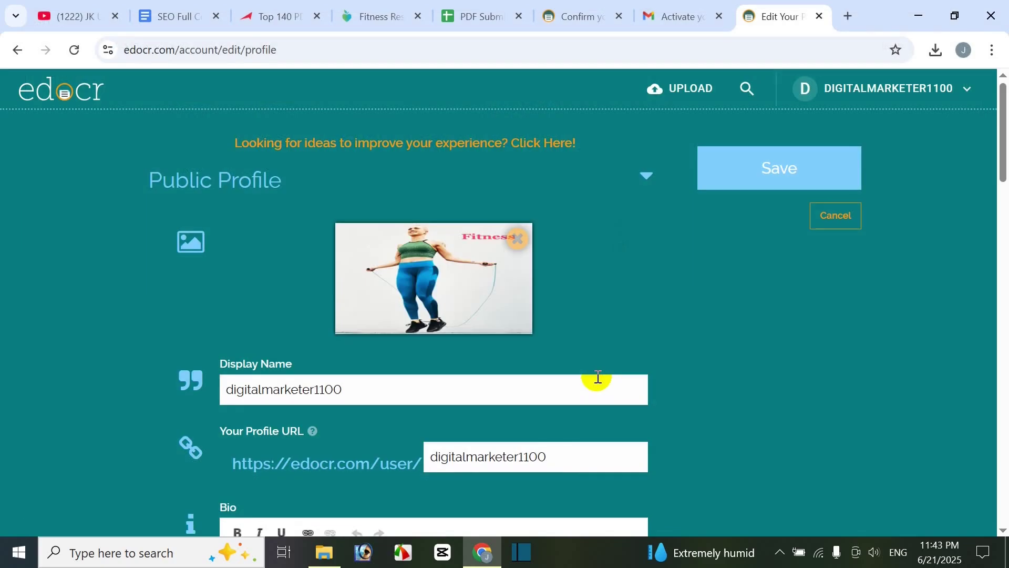
- Set the profile's display name to Health-Fitness and the profile URL ending to fitness
{"action": "scroll", "coordinate": [648, 319], "scroll_direction": "down", "scroll_amount": 1}
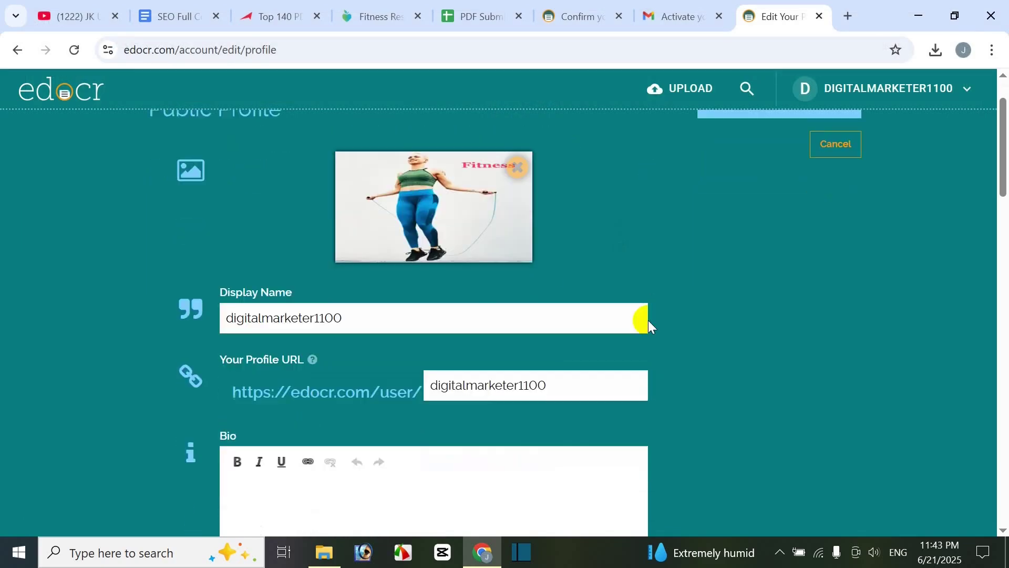
{"action": "left_click_drag", "start_coordinate": [379, 311], "coordinate": [139, 317]}
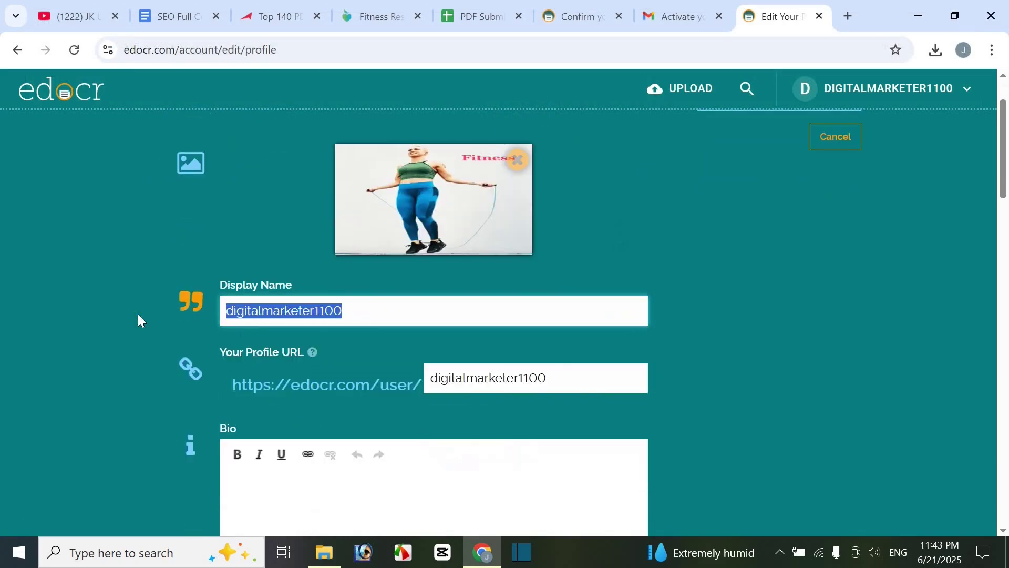
{"action": "type", "text": "H"}
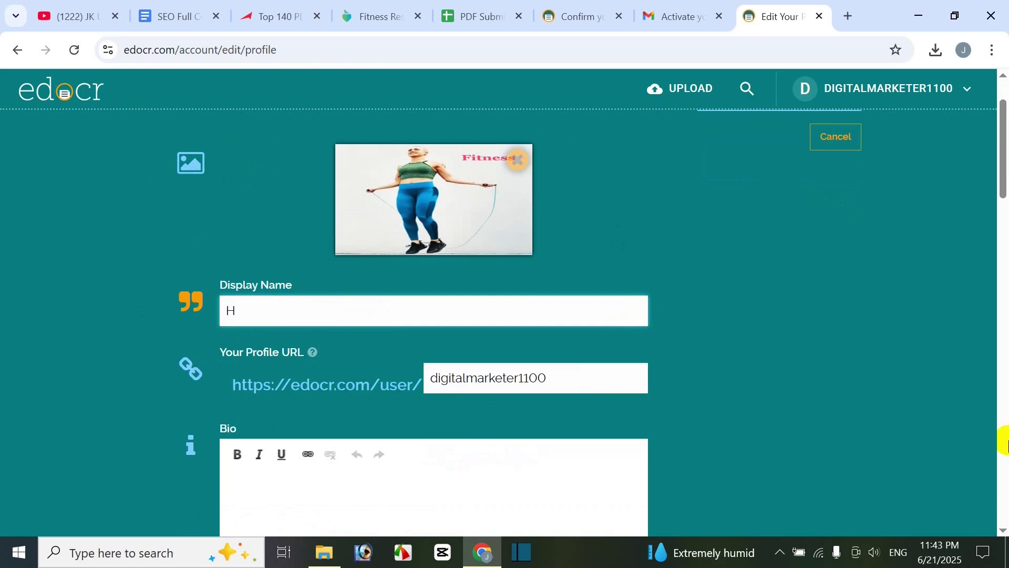
{"action": "key", "text": "ctrl+z"}
{"action": "key", "text": "ctrl+a"}
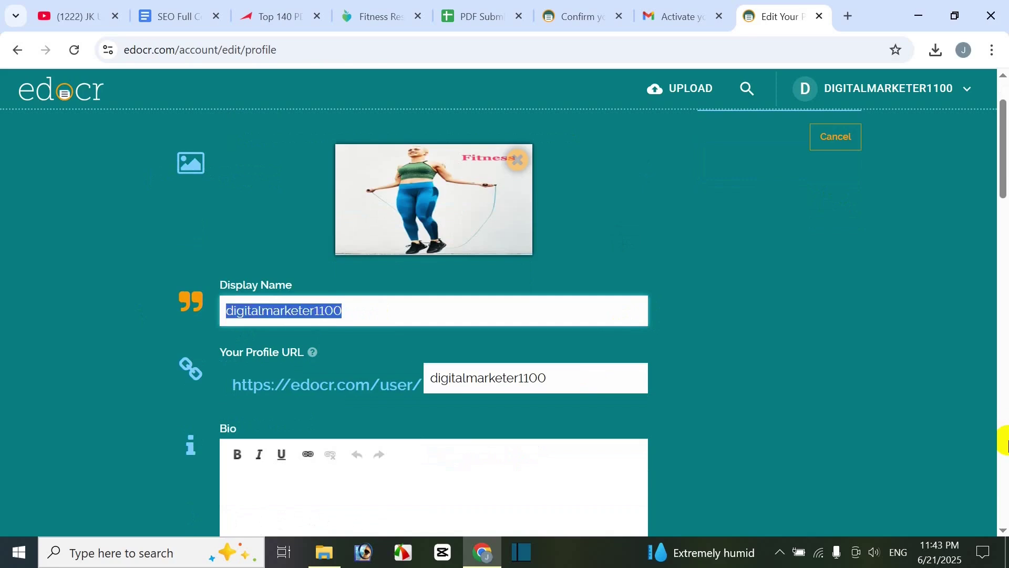
{"action": "type", "text": "Health-Fitness"}
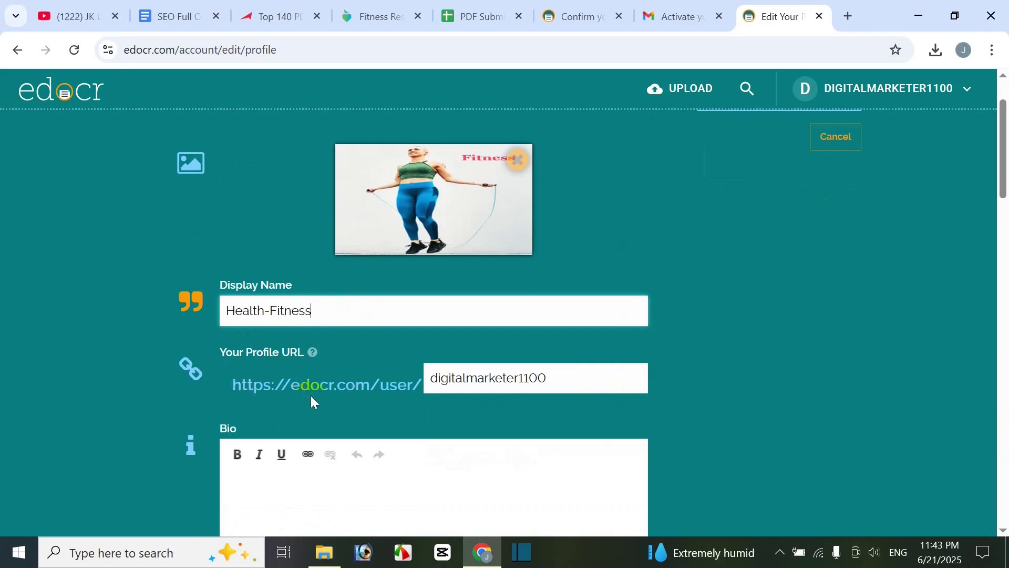
{"action": "double_click", "coordinate": [509, 379]}
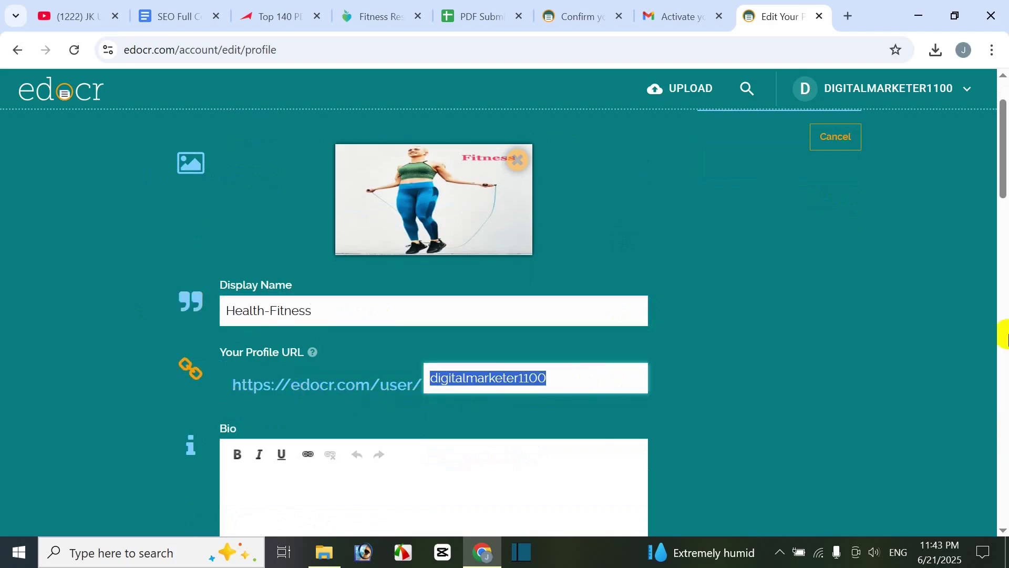
{"action": "type", "text": "fitness"}
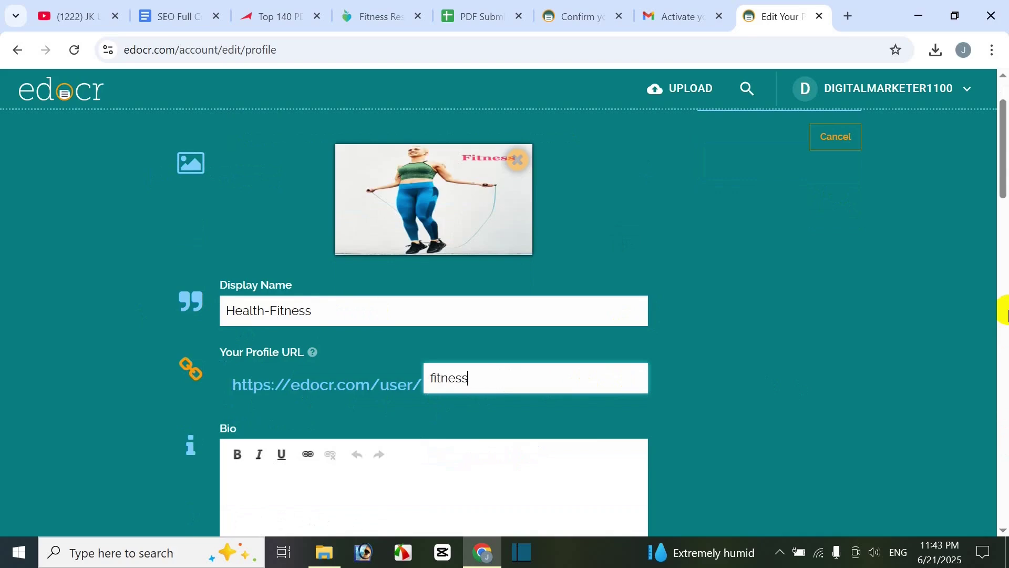
- Copy the introductory text from Everyday Health's Fitness page and paste it into the edocr profile's Bio
{"action": "scroll", "coordinate": [286, 353], "scroll_direction": "down", "scroll_amount": 3}
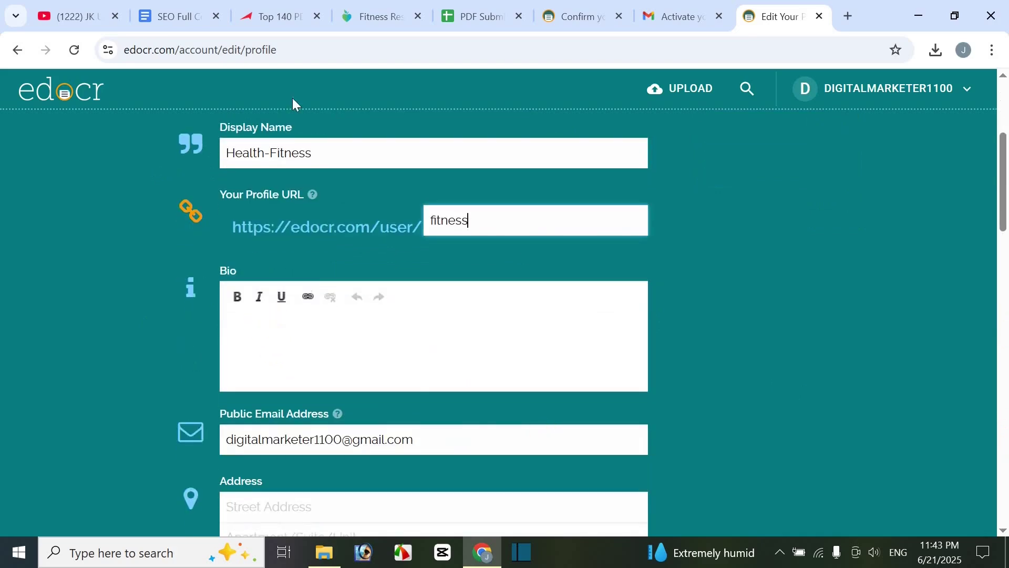
{"action": "left_click", "coordinate": [381, 21]}
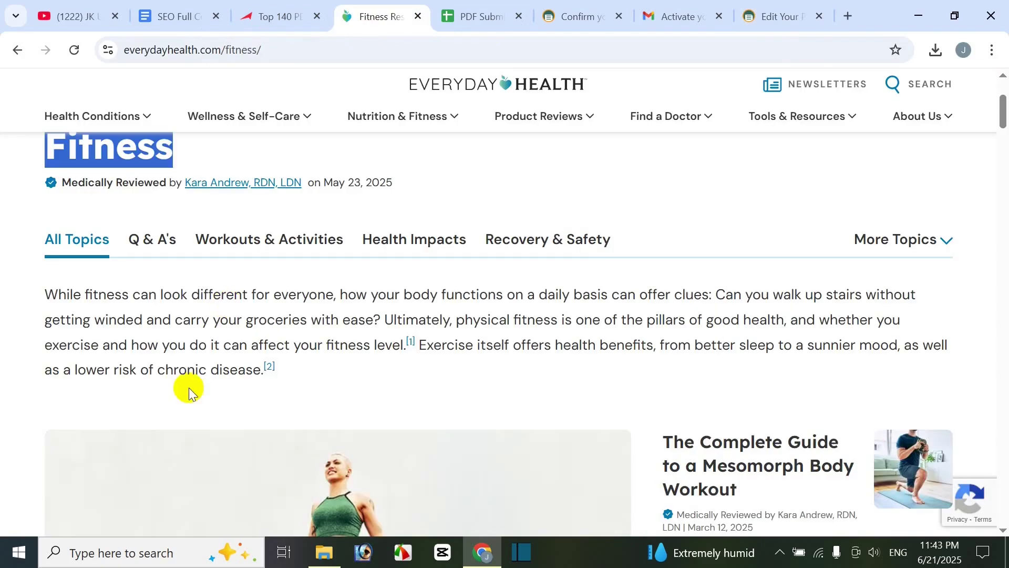
{"action": "left_click_drag", "start_coordinate": [57, 296], "coordinate": [231, 343]}
{"action": "key", "text": "ctrl+c"}
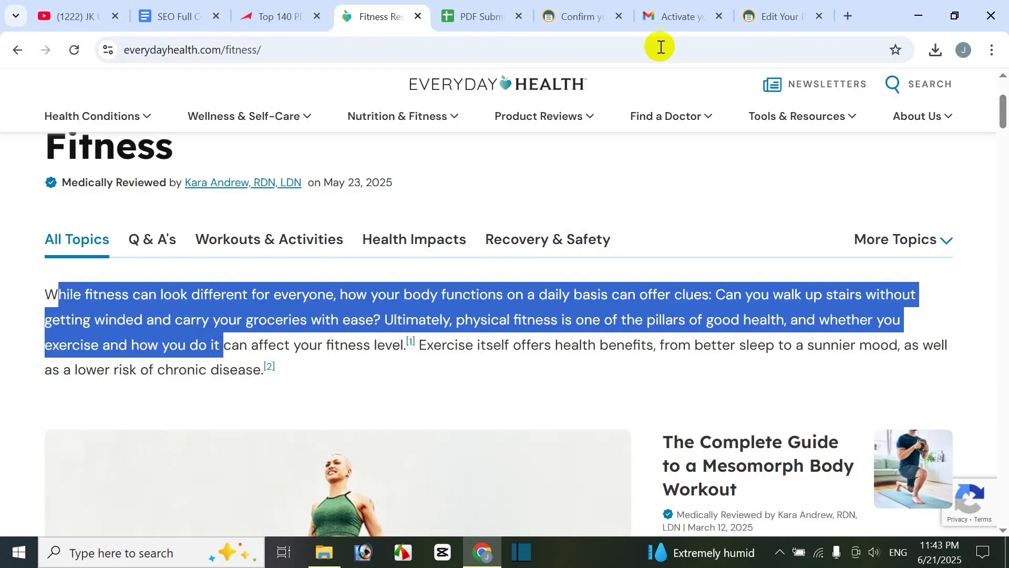
{"action": "left_click", "coordinate": [776, 16]}
{"action": "left_click", "coordinate": [320, 356]}
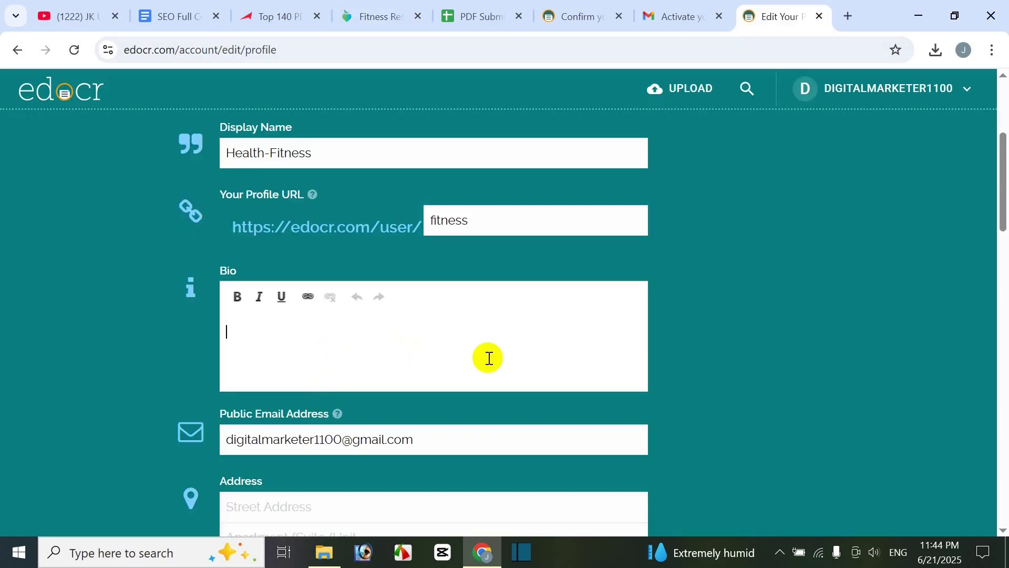
{"action": "key", "text": "ctrl+v"}
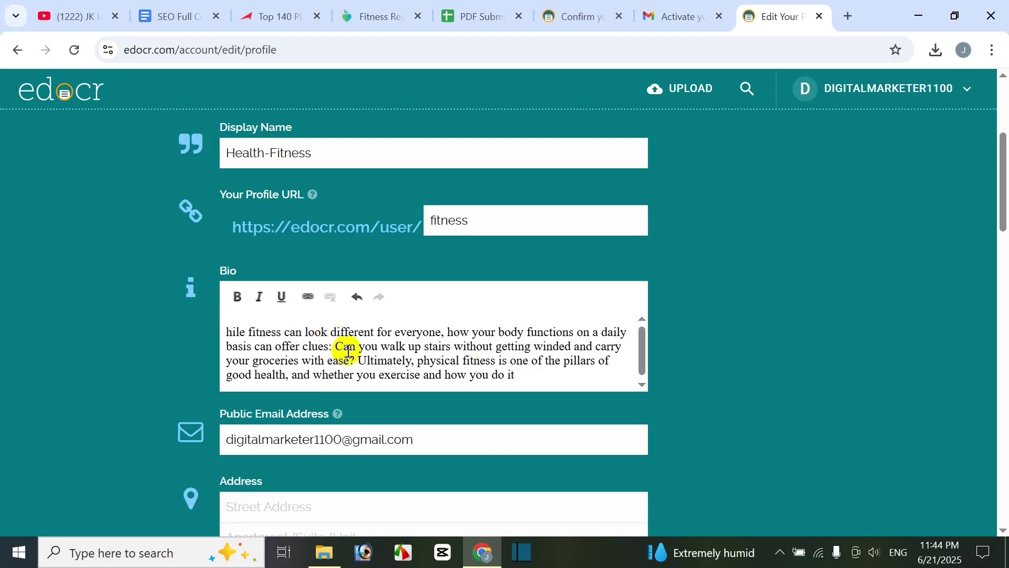
- Link the words "clues: Can" in the Bio to the Everyday Health page address, everydayhealth.com/fitness/
{"action": "left_click_drag", "start_coordinate": [303, 347], "coordinate": [356, 347]}
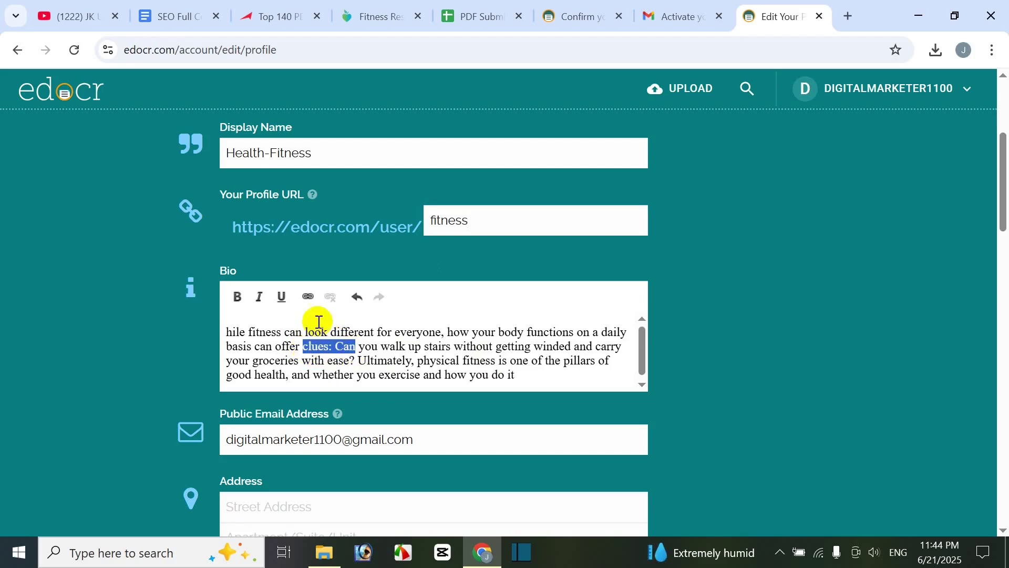
{"action": "left_click", "coordinate": [308, 297]}
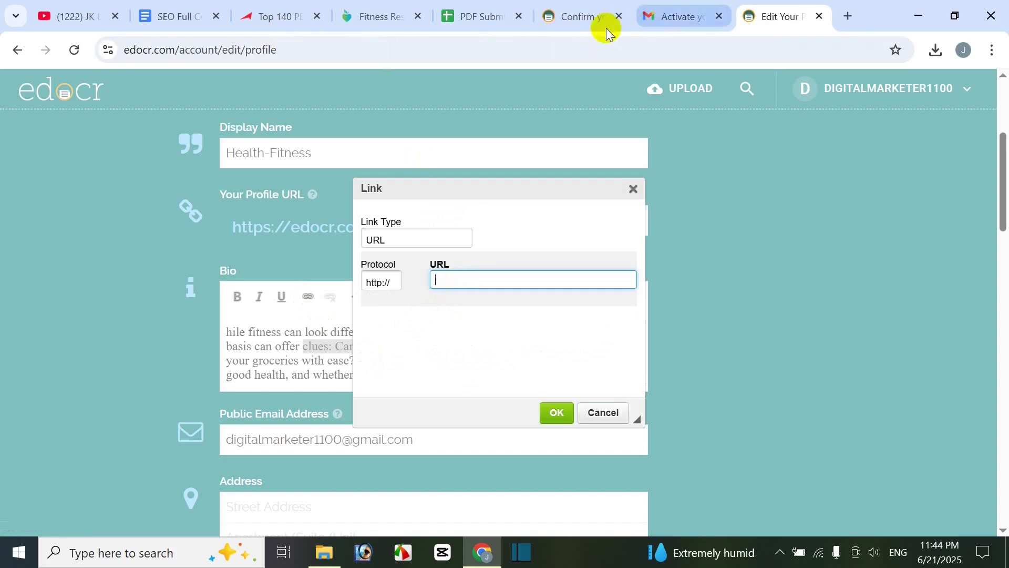
{"action": "left_click", "coordinate": [383, 16]}
{"action": "left_click", "coordinate": [357, 57]}
{"action": "key", "text": "ctrl+c"}
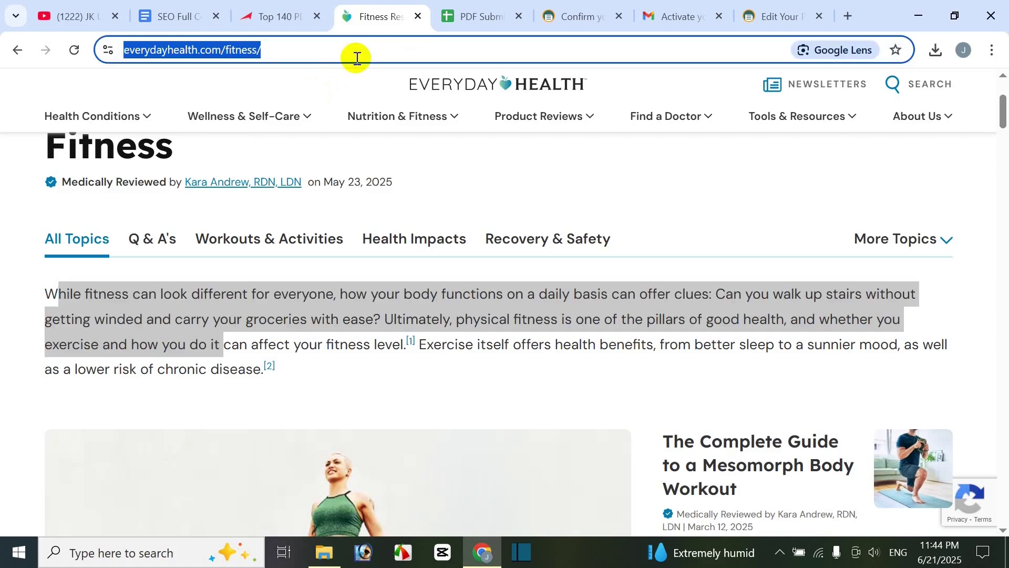
{"action": "left_click", "coordinate": [752, 17]}
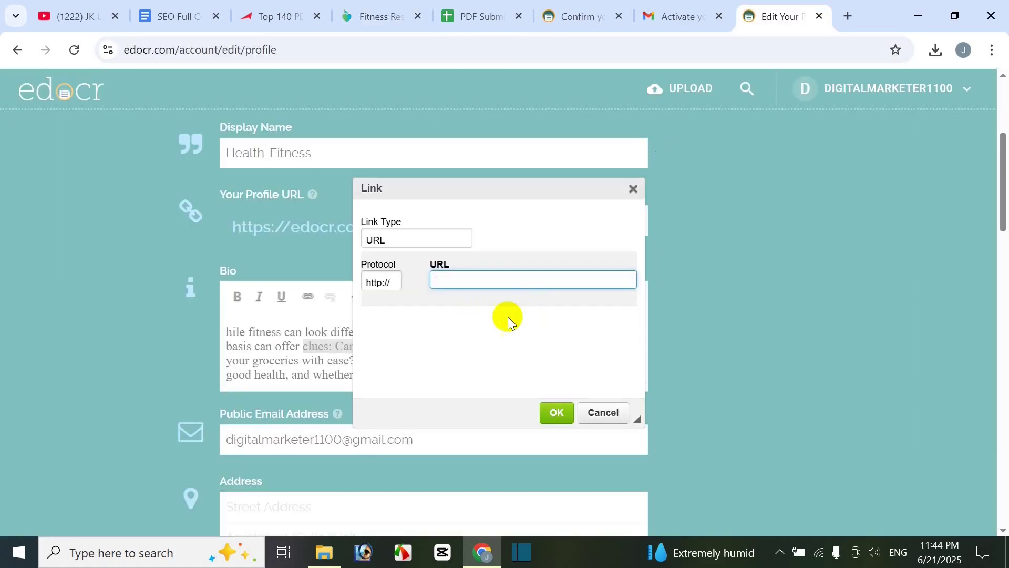
{"action": "key", "text": "ctrl+v"}
{"action": "left_click", "coordinate": [556, 413]}
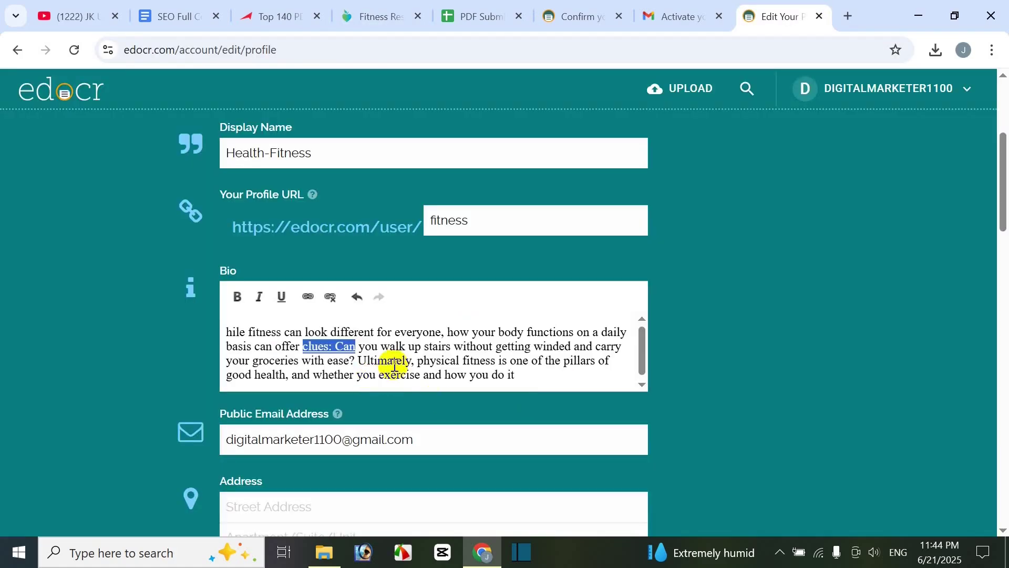
{"action": "left_click", "coordinate": [415, 362]}
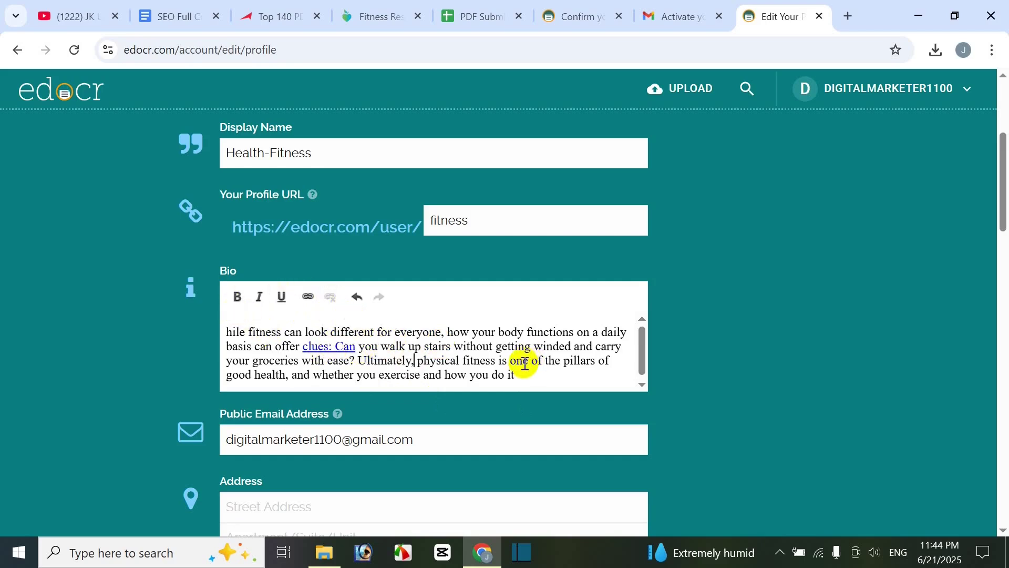
- Enter united kingdom as the country in the profile's address details
{"action": "scroll", "coordinate": [483, 360], "scroll_direction": "down", "scroll_amount": 1}
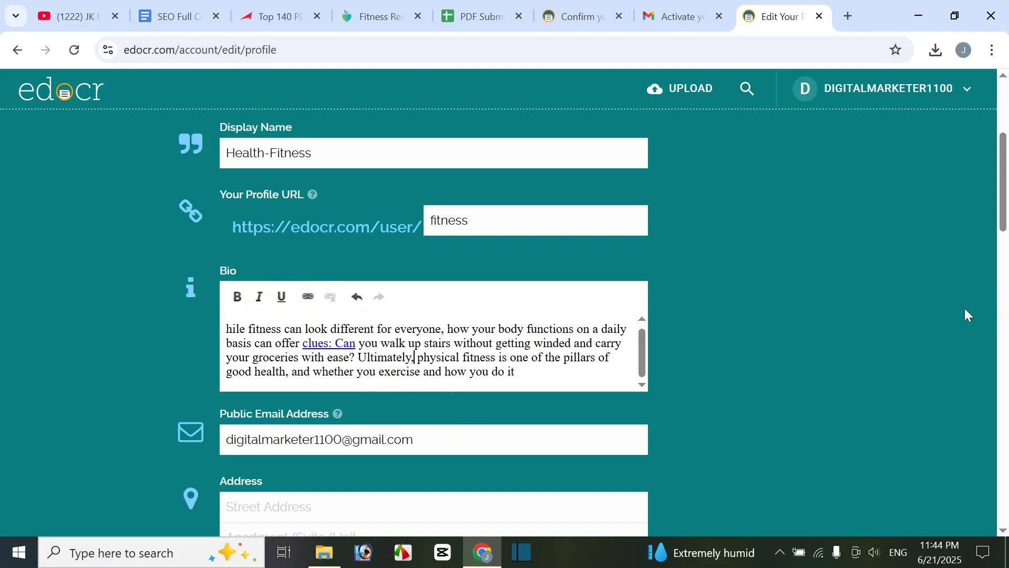
{"action": "scroll", "coordinate": [316, 410], "scroll_direction": "down", "scroll_amount": 2}
{"action": "scroll", "coordinate": [332, 402], "scroll_direction": "down", "scroll_amount": 3}
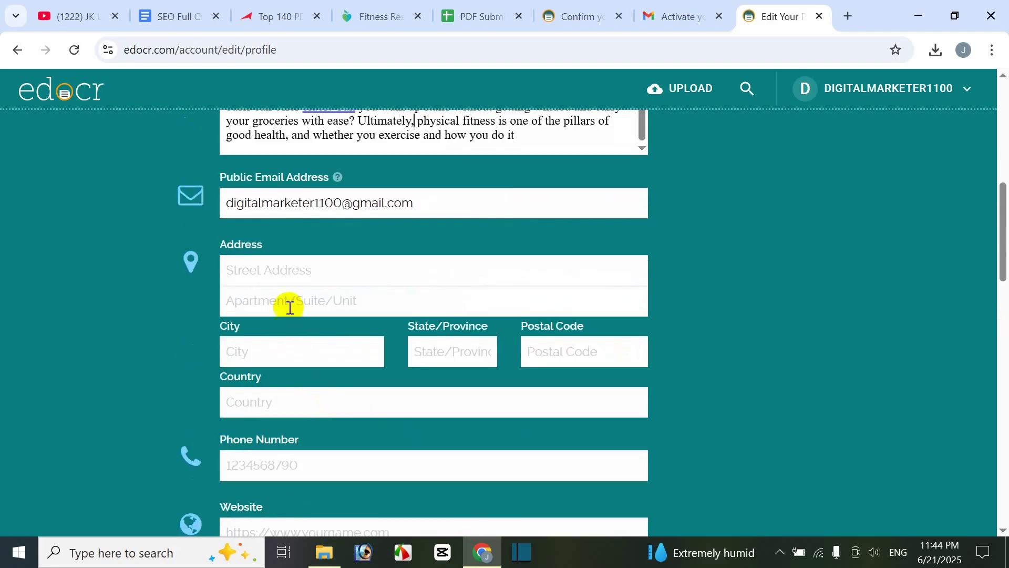
{"action": "scroll", "coordinate": [323, 387], "scroll_direction": "down", "scroll_amount": 2}
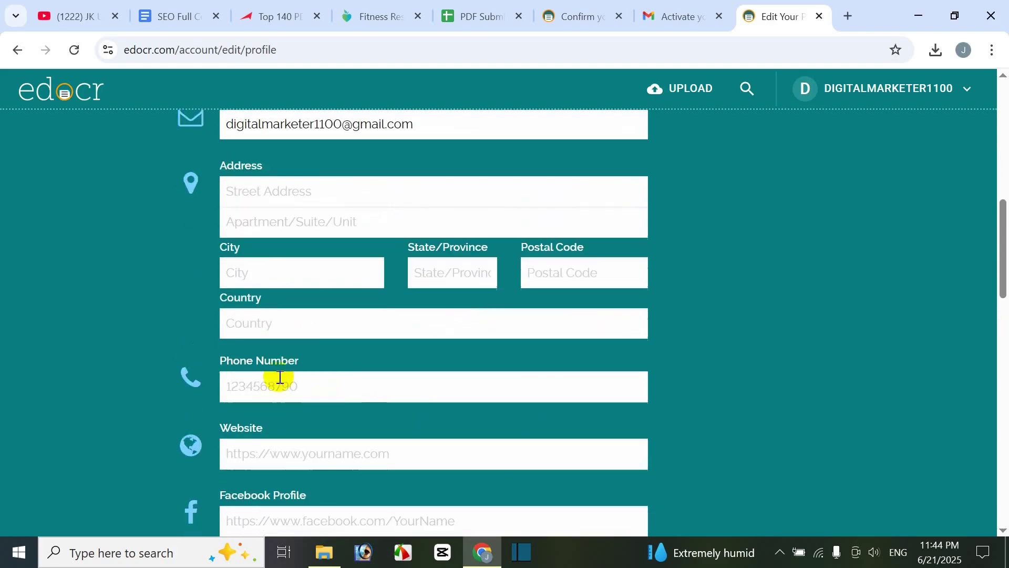
{"action": "left_click", "coordinate": [312, 328]}
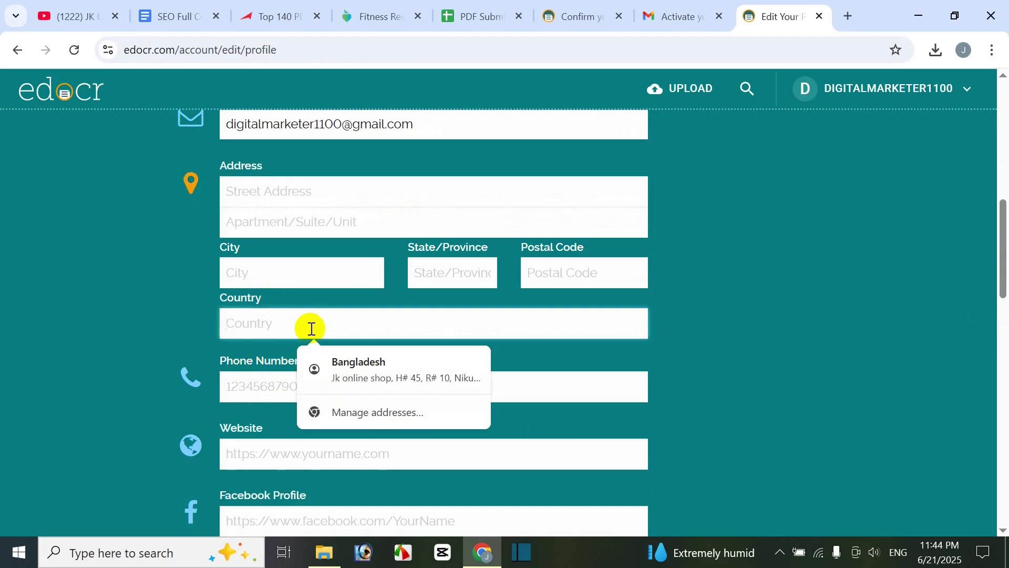
{"action": "type", "text": "united kingdom"}
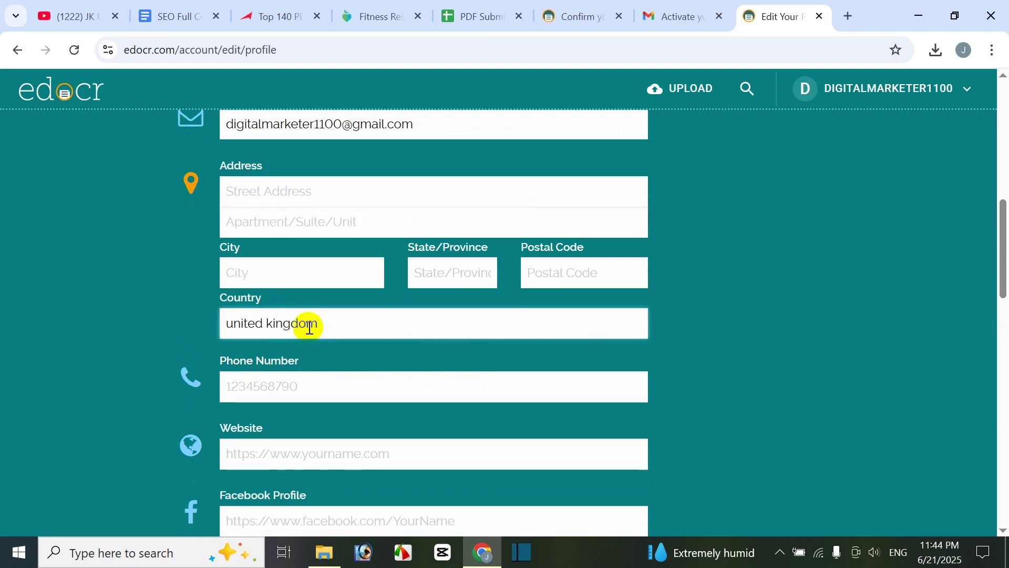
{"action": "scroll", "coordinate": [389, 383], "scroll_direction": "down", "scroll_amount": 3}
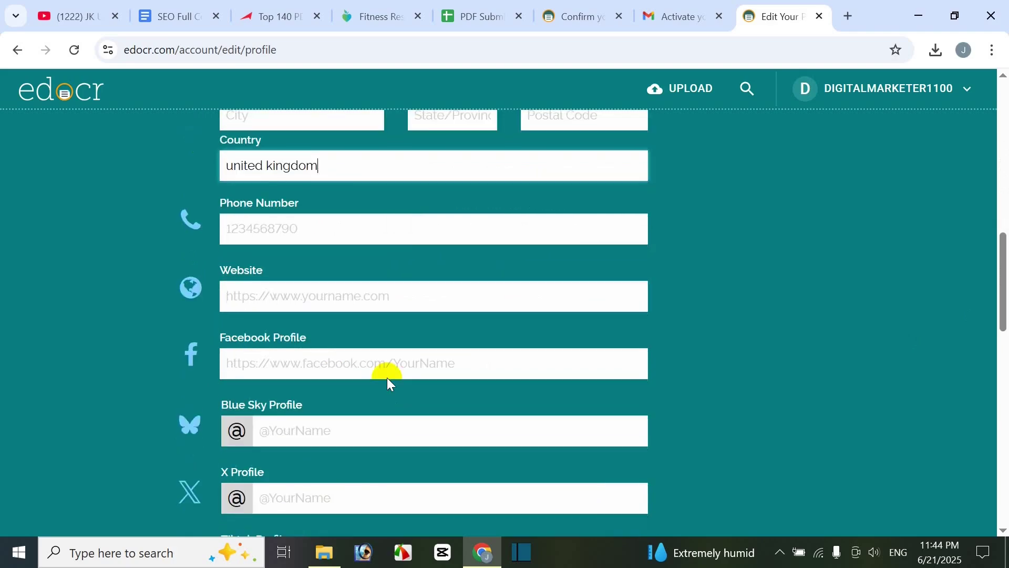
{"action": "left_click", "coordinate": [263, 302]}
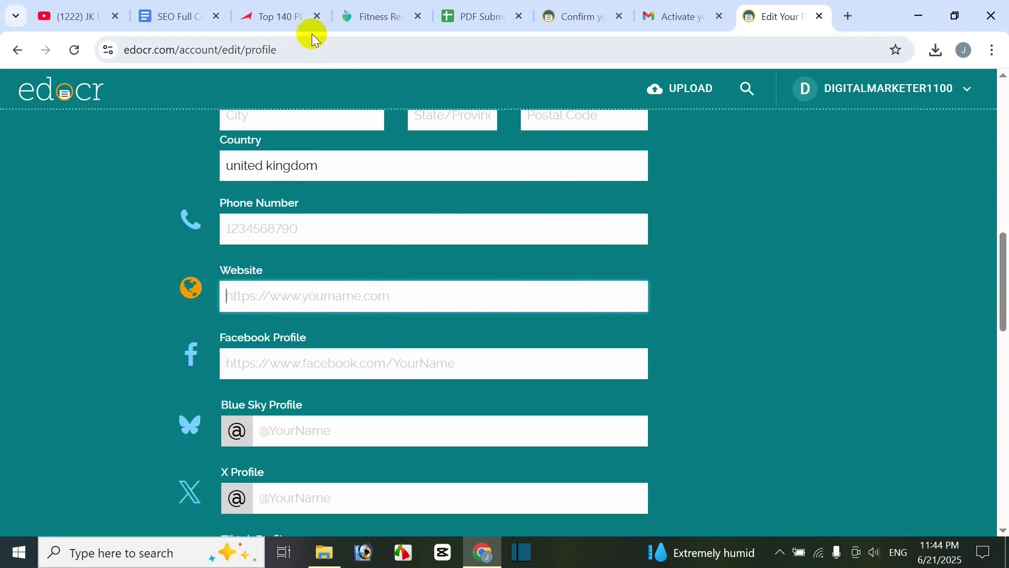
{"action": "left_click", "coordinate": [362, 18]}
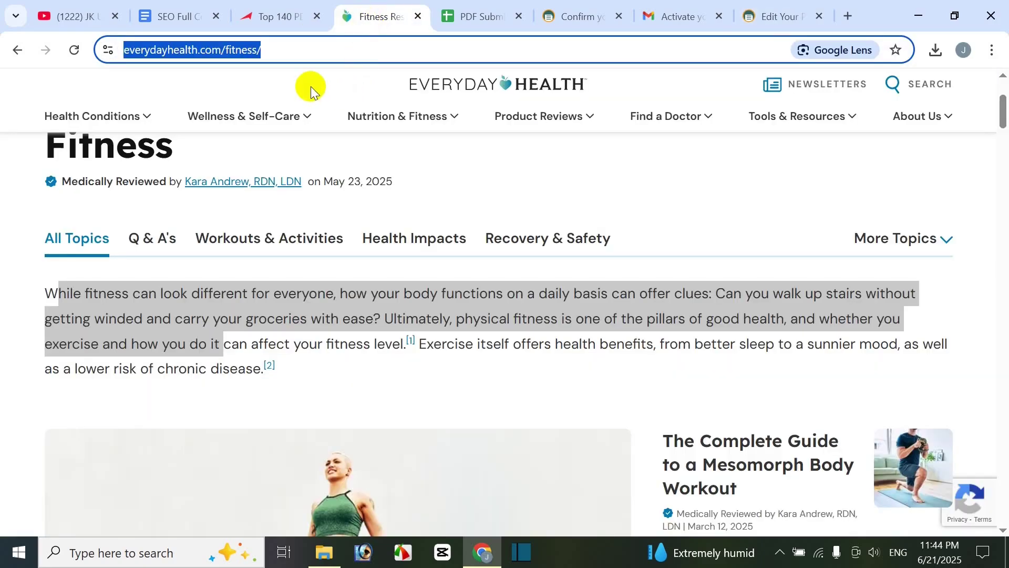
{"action": "left_click", "coordinate": [765, 27]}
{"action": "key", "text": "ctrl+v"}
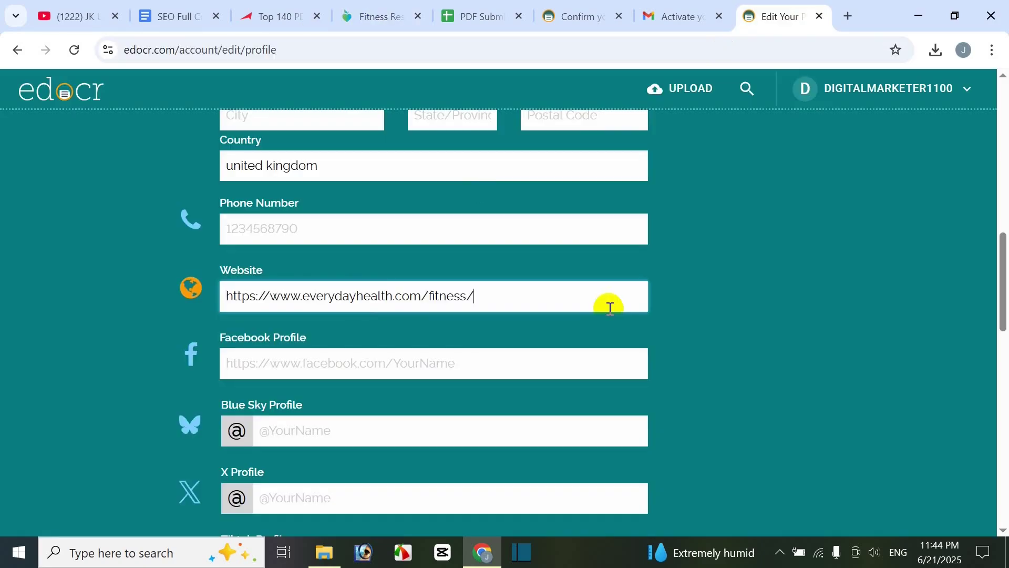
{"action": "scroll", "coordinate": [510, 324], "scroll_direction": "up", "scroll_amount": 5}
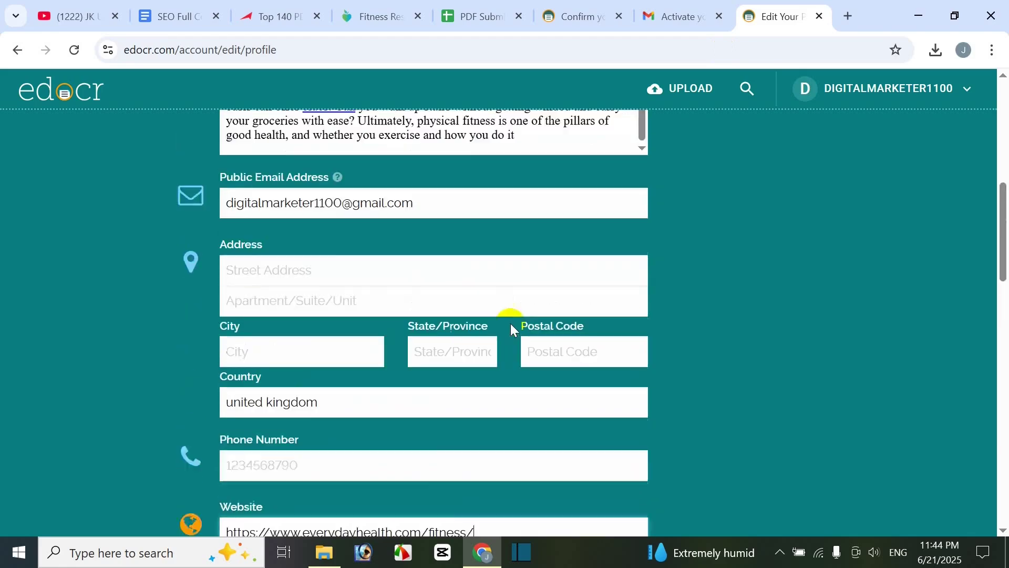
- Review the public profile form from the display name through the social links, account information and notification settings
{"action": "scroll", "coordinate": [570, 408], "scroll_direction": "down", "scroll_amount": 5}
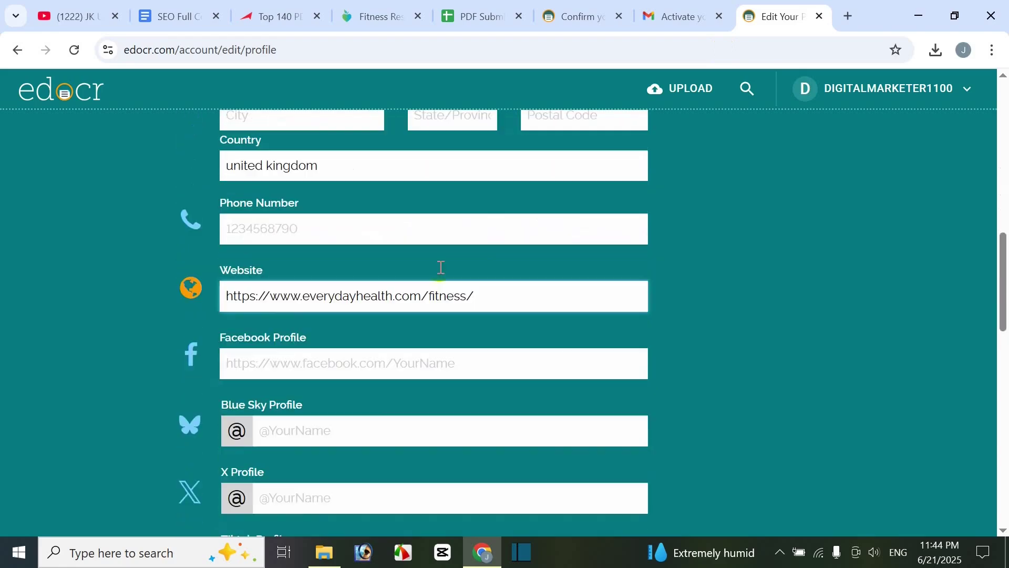
{"action": "scroll", "coordinate": [595, 331], "scroll_direction": "up", "scroll_amount": 10}
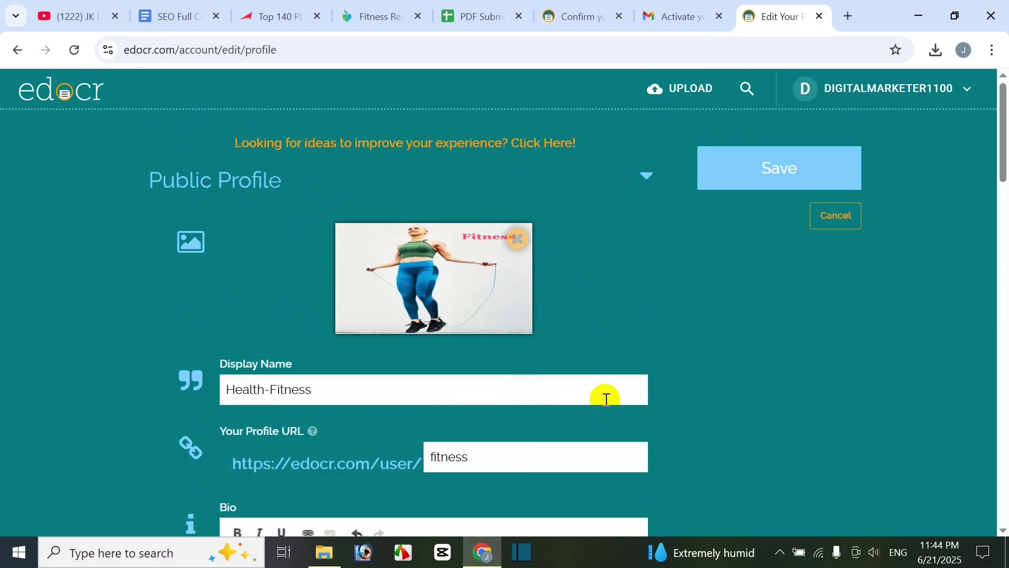
{"action": "scroll", "coordinate": [631, 363], "scroll_direction": "down", "scroll_amount": 7}
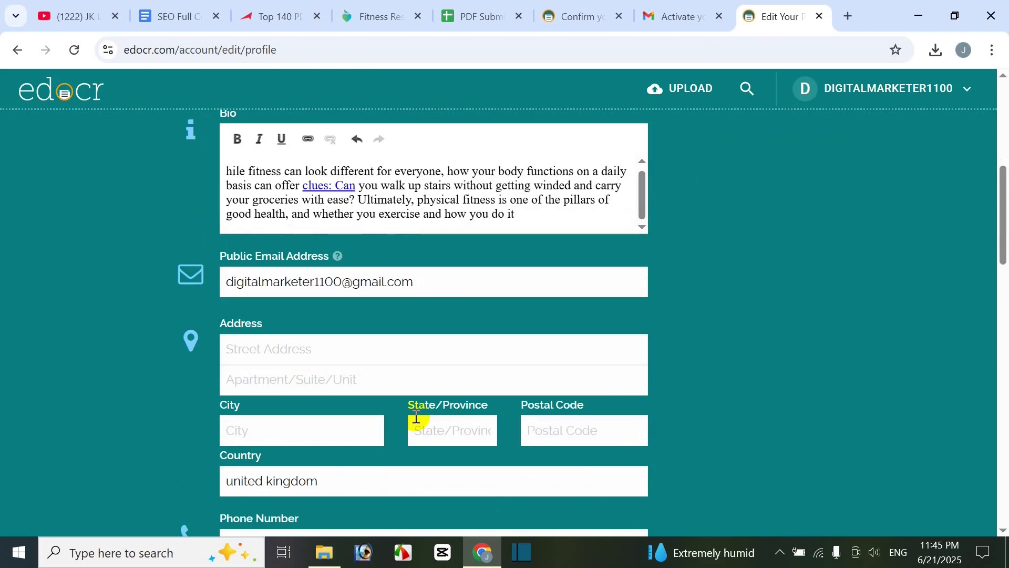
{"action": "scroll", "coordinate": [368, 368], "scroll_direction": "down", "scroll_amount": 6}
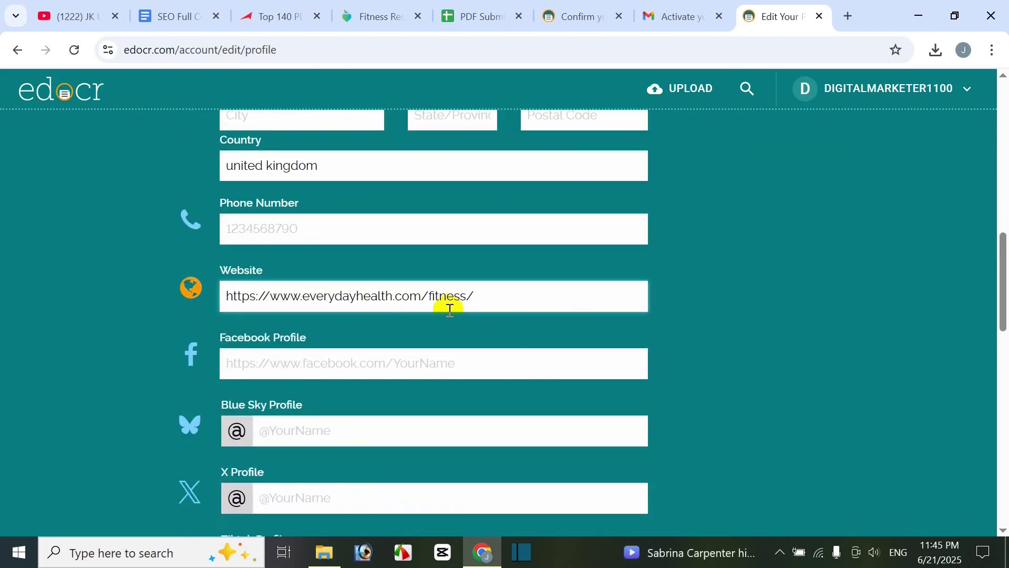
{"action": "scroll", "coordinate": [457, 319], "scroll_direction": "down", "scroll_amount": 1}
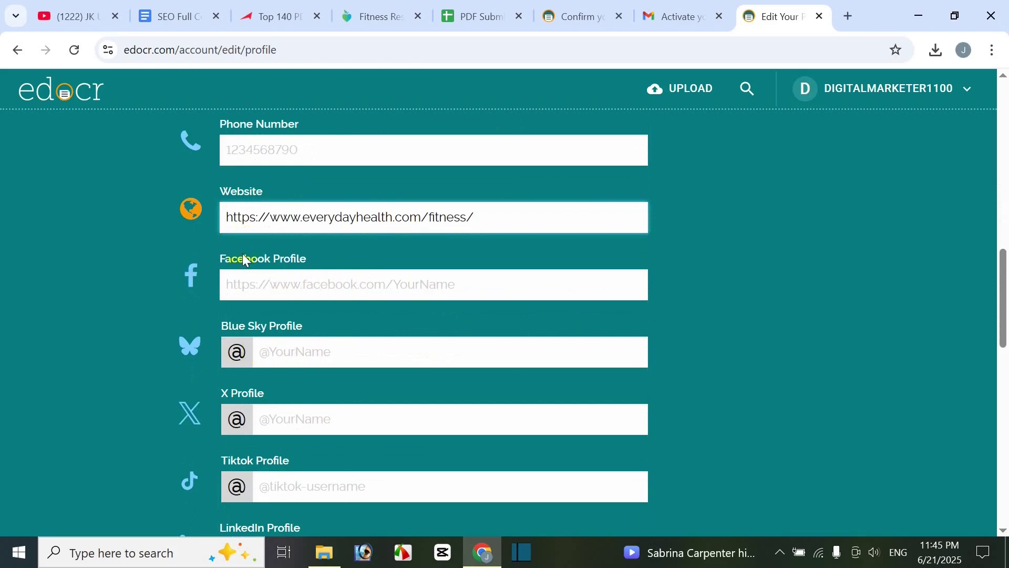
{"action": "scroll", "coordinate": [309, 361], "scroll_direction": "down", "scroll_amount": 2}
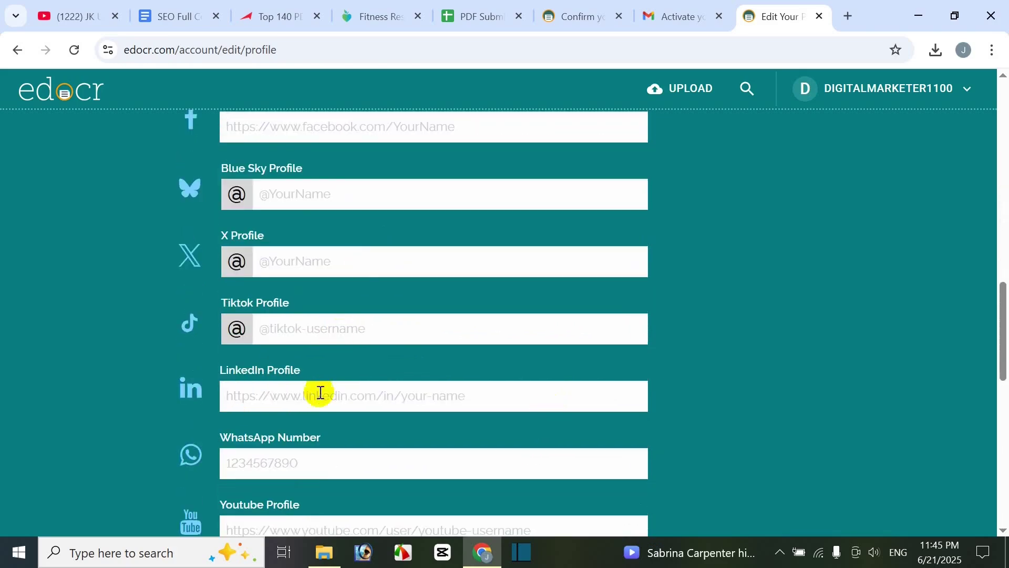
{"action": "scroll", "coordinate": [320, 395], "scroll_direction": "down", "scroll_amount": 1}
{"action": "scroll", "coordinate": [321, 395], "scroll_direction": "down", "scroll_amount": 1}
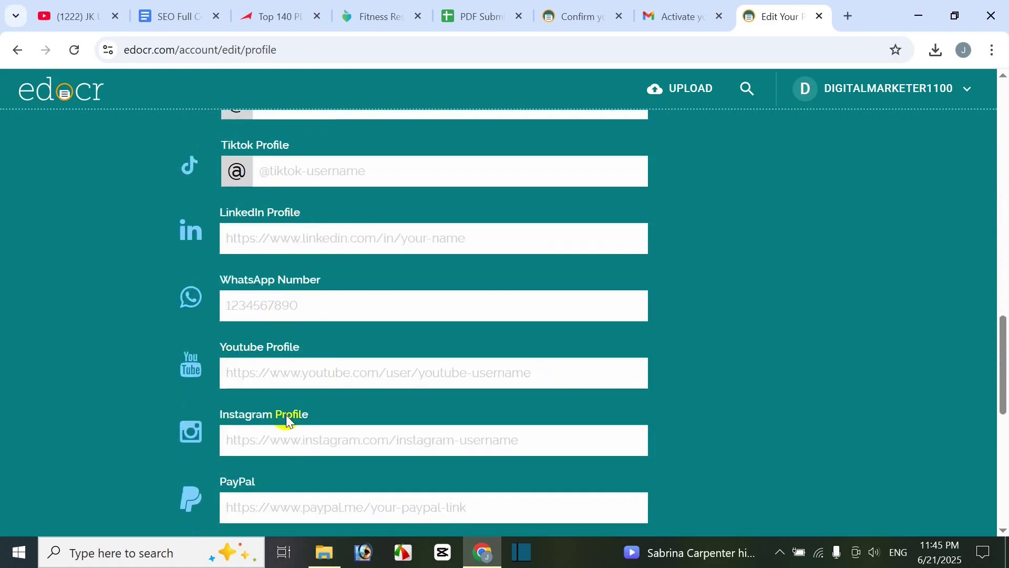
{"action": "scroll", "coordinate": [534, 342], "scroll_direction": "down", "scroll_amount": 3}
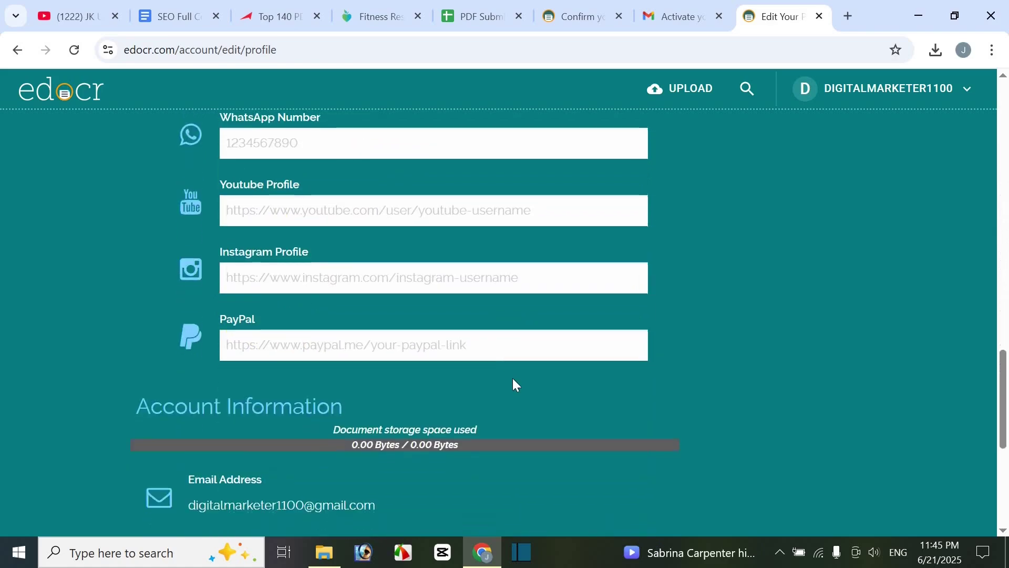
{"action": "scroll", "coordinate": [441, 373], "scroll_direction": "down", "scroll_amount": 3}
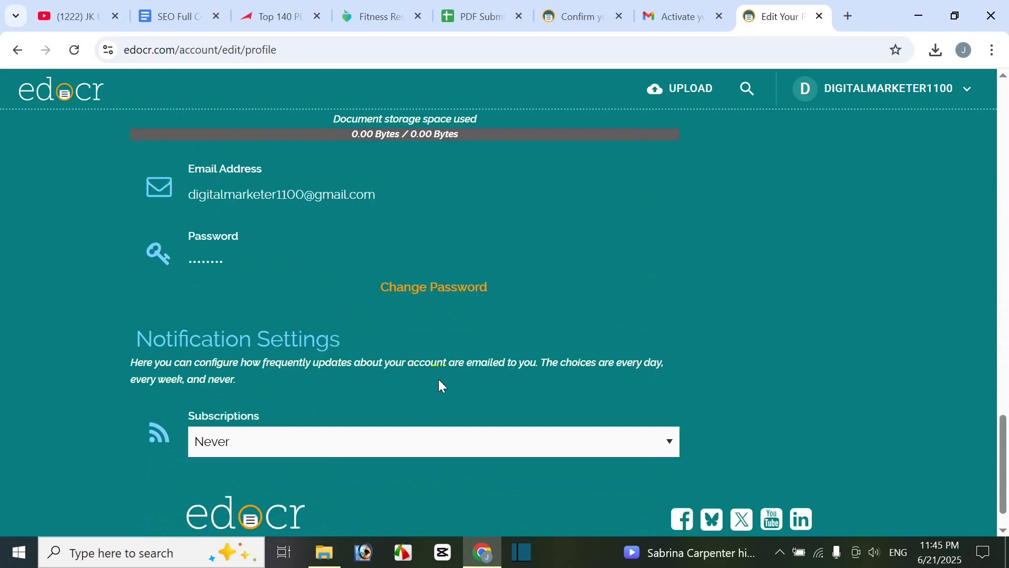
{"action": "scroll", "coordinate": [473, 426], "scroll_direction": "down", "scroll_amount": 1}
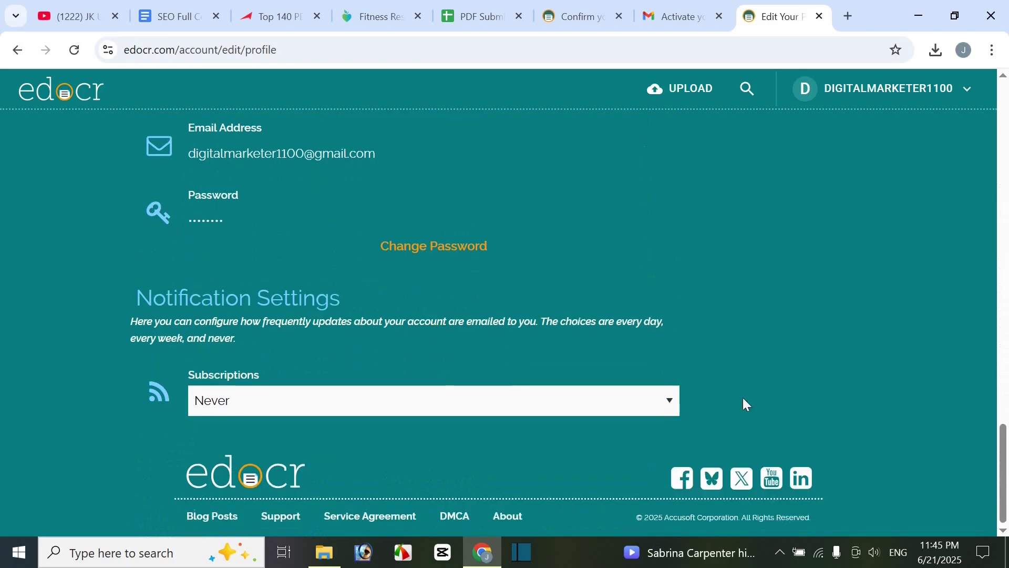
- Save the edited public profile
{"action": "scroll", "coordinate": [860, 379], "scroll_direction": "up", "scroll_amount": 10}
{"action": "scroll", "coordinate": [860, 379], "scroll_direction": "up", "scroll_amount": 10}
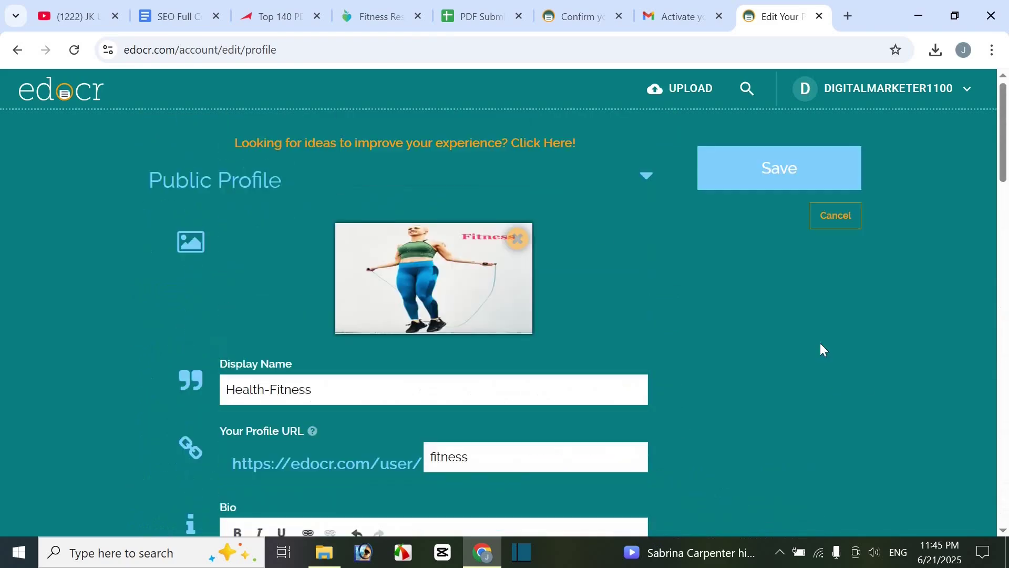
{"action": "left_click", "coordinate": [776, 167]}
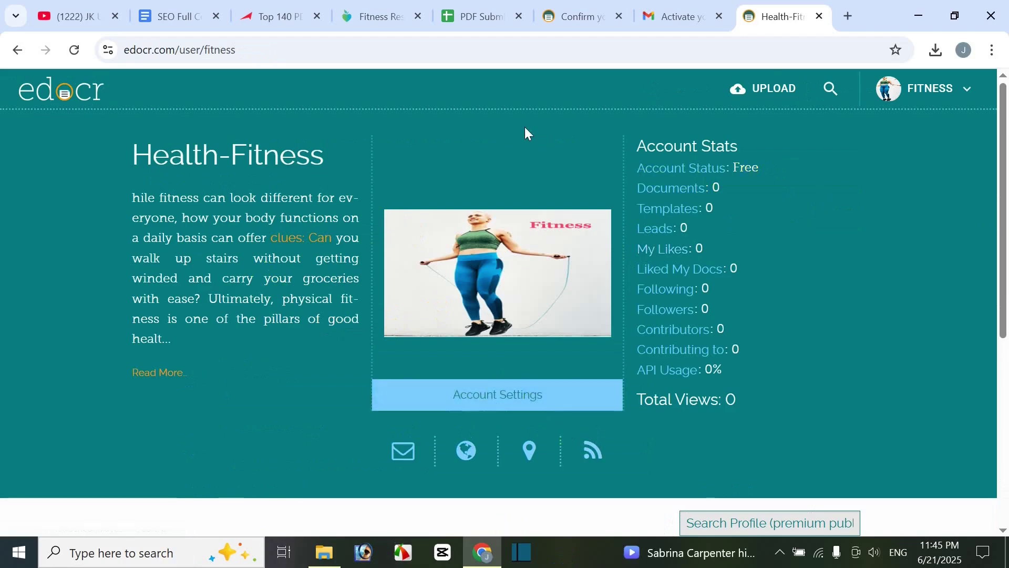
- Reopen the account settings to check the saved profile fields, and return to the profile page
{"action": "left_click", "coordinate": [964, 87]}
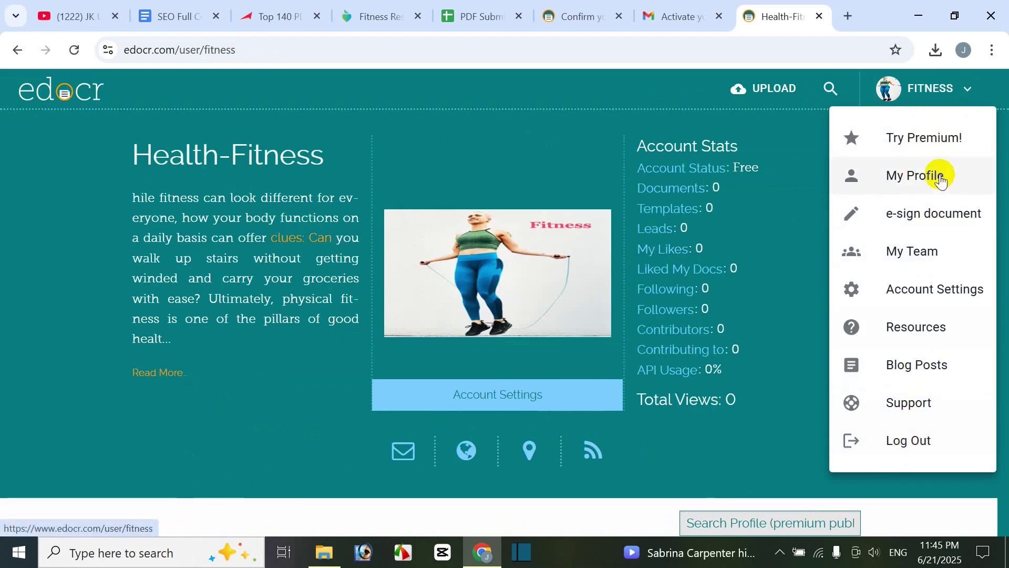
{"action": "left_click", "coordinate": [936, 291]}
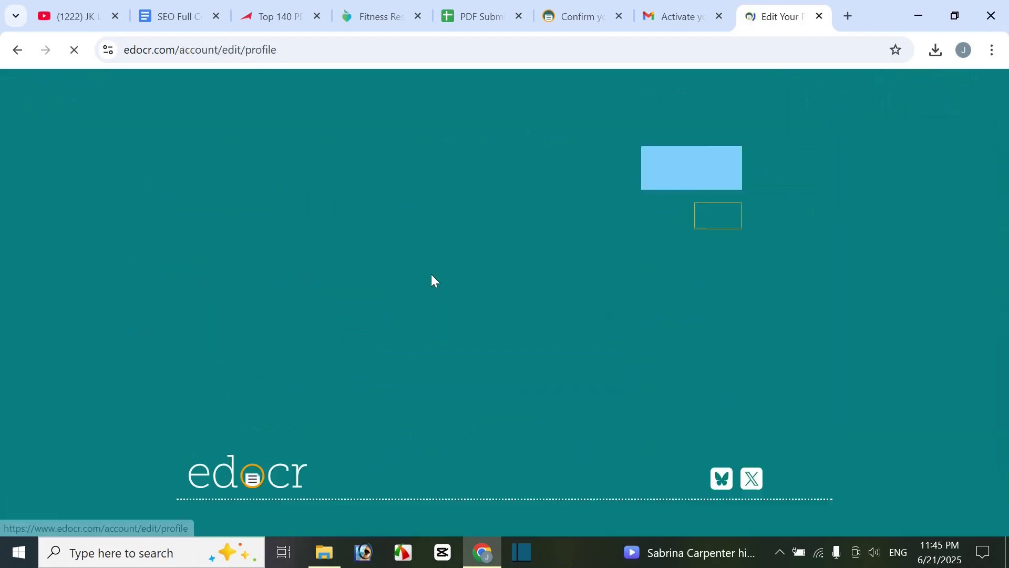
{"action": "scroll", "coordinate": [550, 336], "scroll_direction": "down", "scroll_amount": 10}
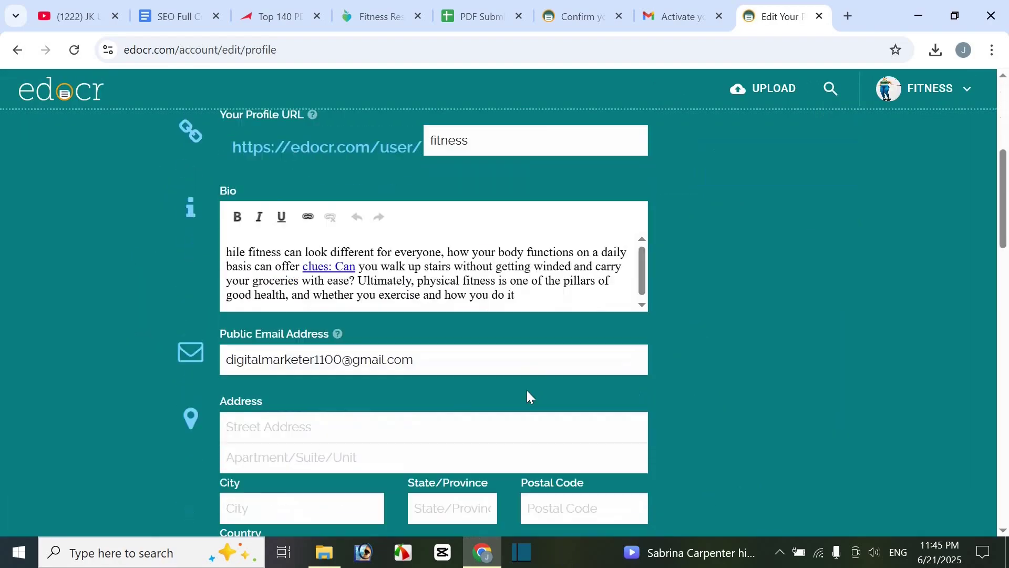
{"action": "scroll", "coordinate": [526, 393], "scroll_direction": "up", "scroll_amount": 9}
{"action": "scroll", "coordinate": [527, 394], "scroll_direction": "up", "scroll_amount": 1}
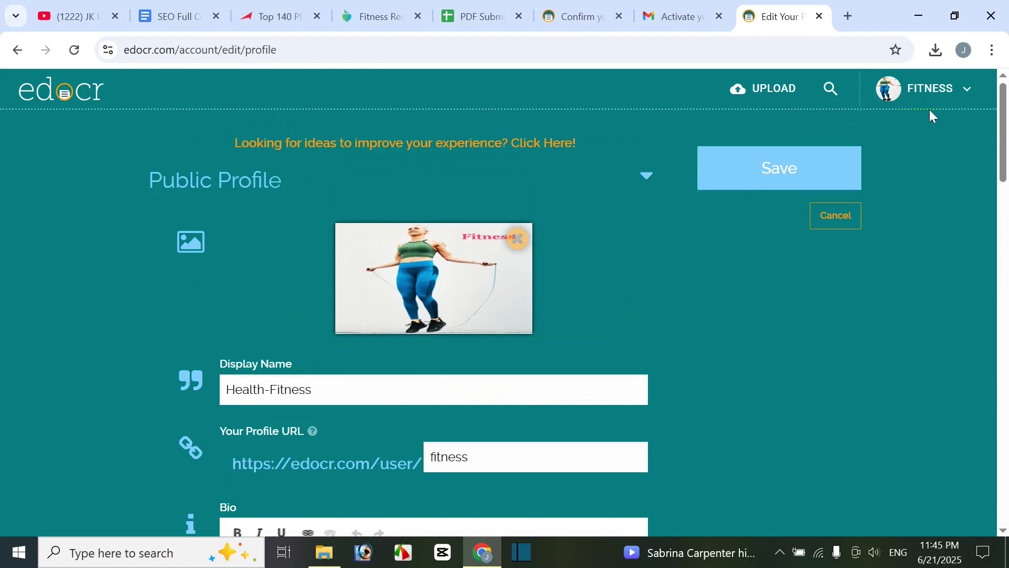
{"action": "left_click", "coordinate": [965, 100]}
{"action": "left_click", "coordinate": [923, 176]}
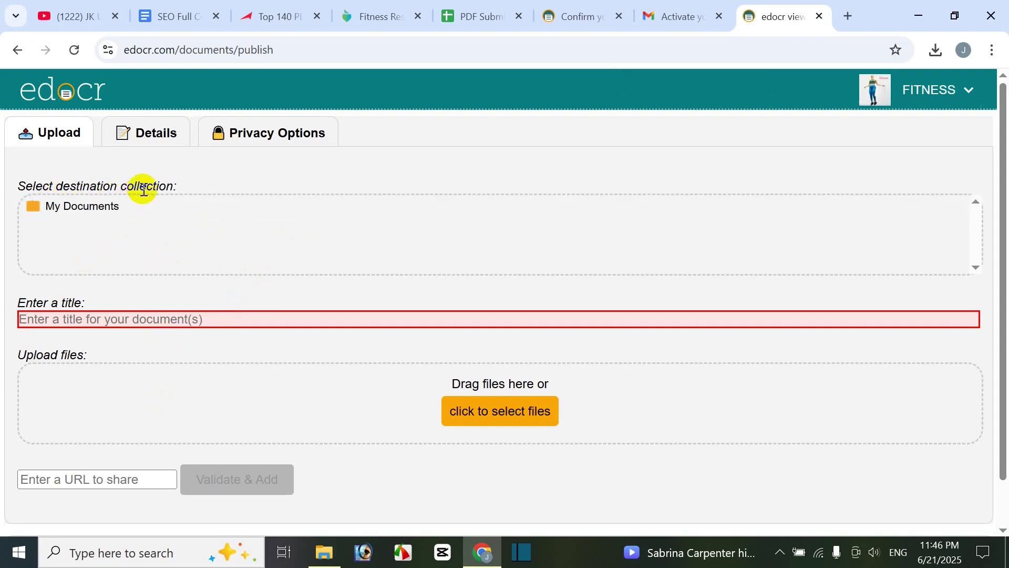
- Choose My Documents as the destination and copy the title "Fitness for Life- Build Strength, Boost Energy, and Stay Healthy Every Day" from the course document
{"action": "left_click", "coordinate": [52, 215]}
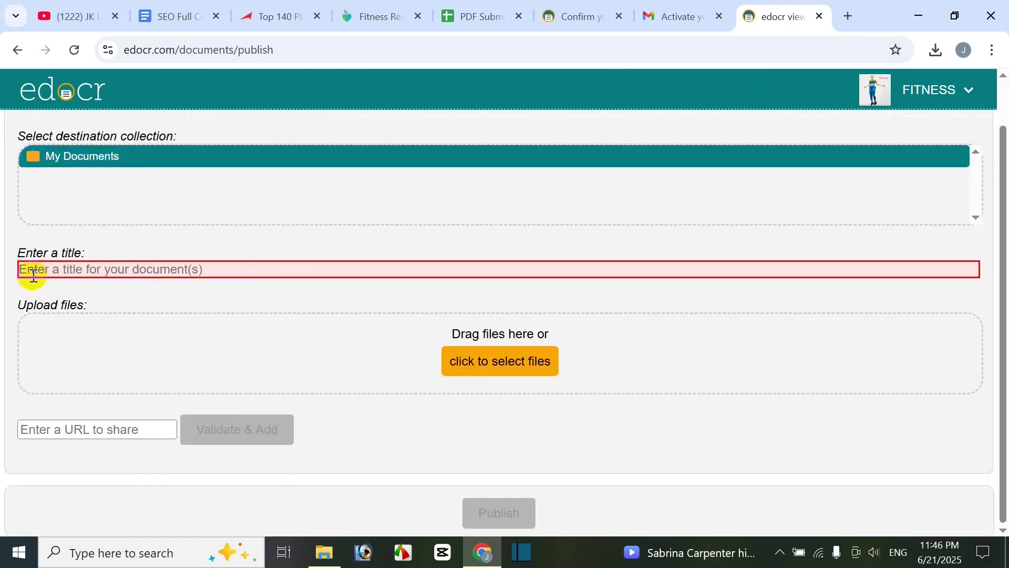
{"action": "scroll", "coordinate": [175, 299], "scroll_direction": "up", "scroll_amount": 1}
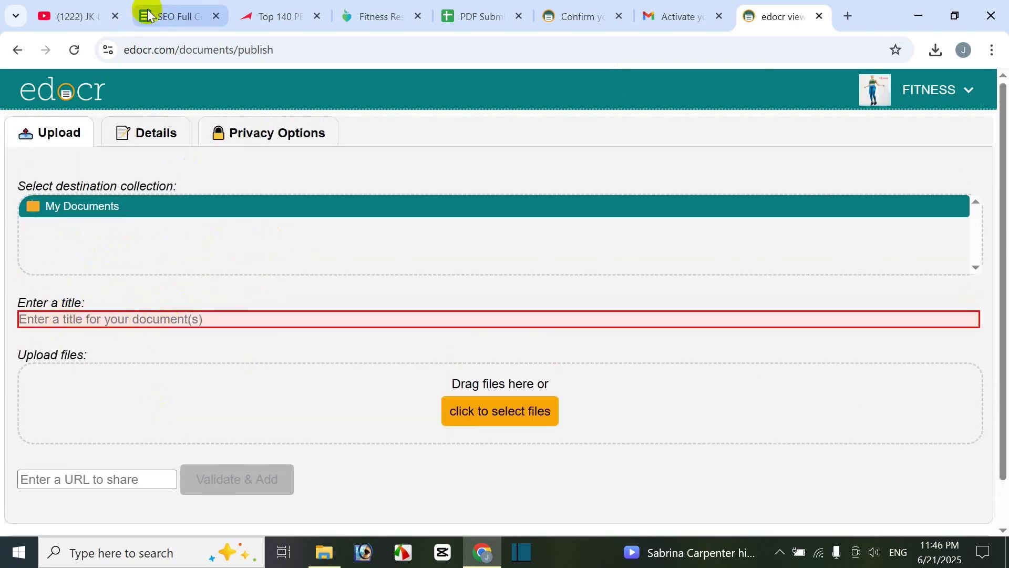
{"action": "left_click", "coordinate": [196, 16]}
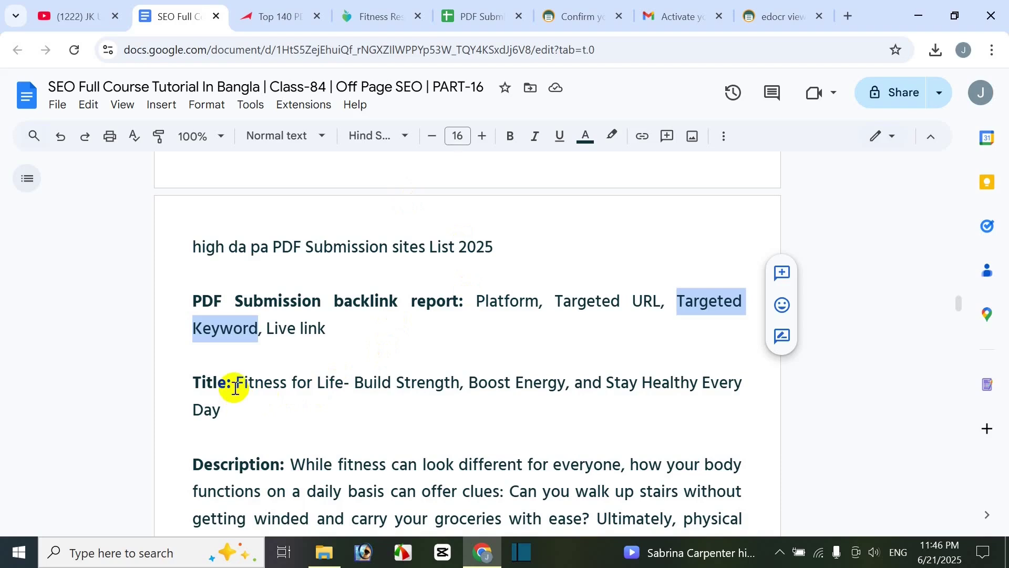
{"action": "left_click_drag", "start_coordinate": [235, 387], "coordinate": [378, 400]}
{"action": "key", "text": "ctrl+c"}
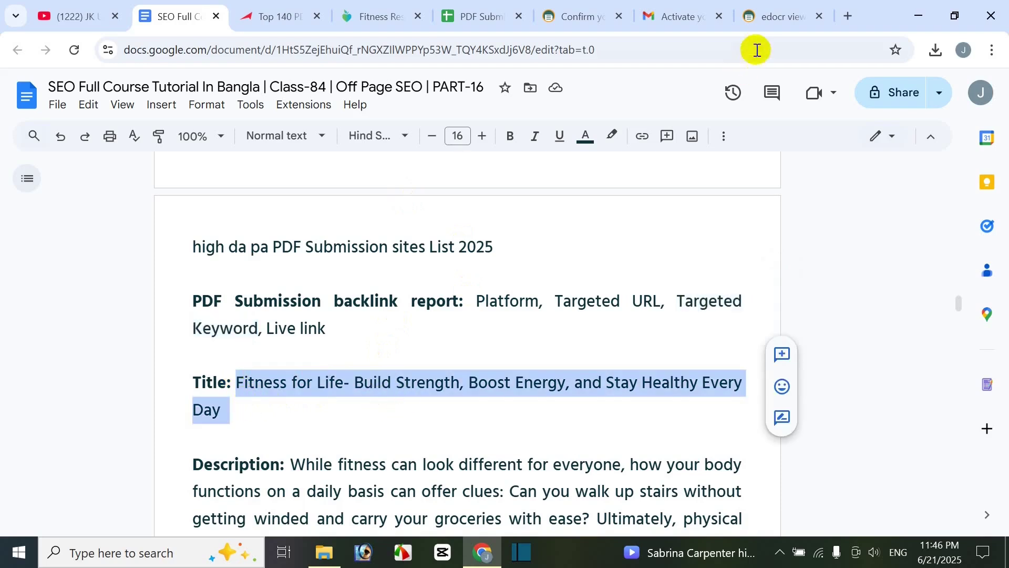
{"action": "left_click", "coordinate": [771, 17]}
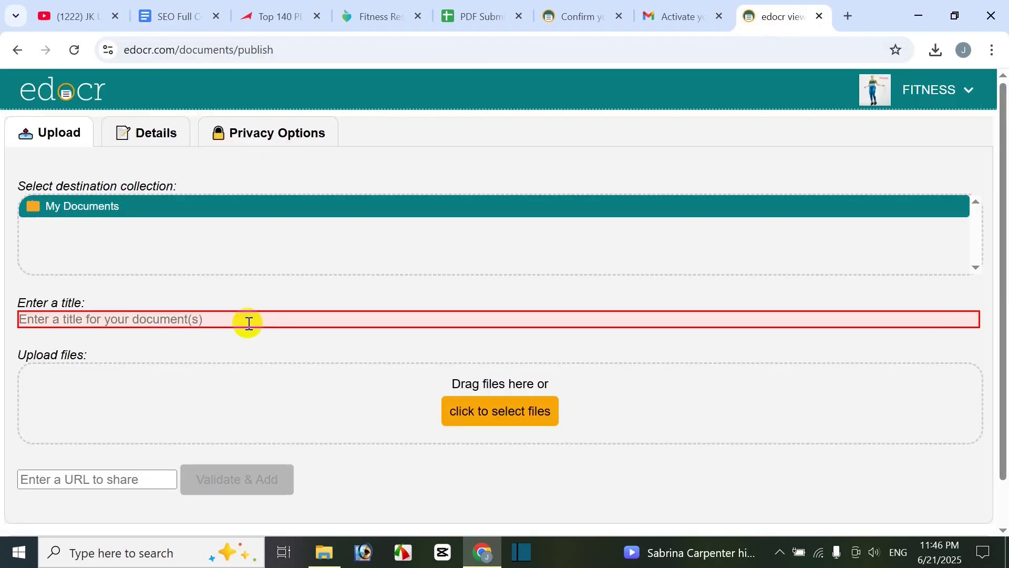
{"action": "left_click", "coordinate": [137, 321]}
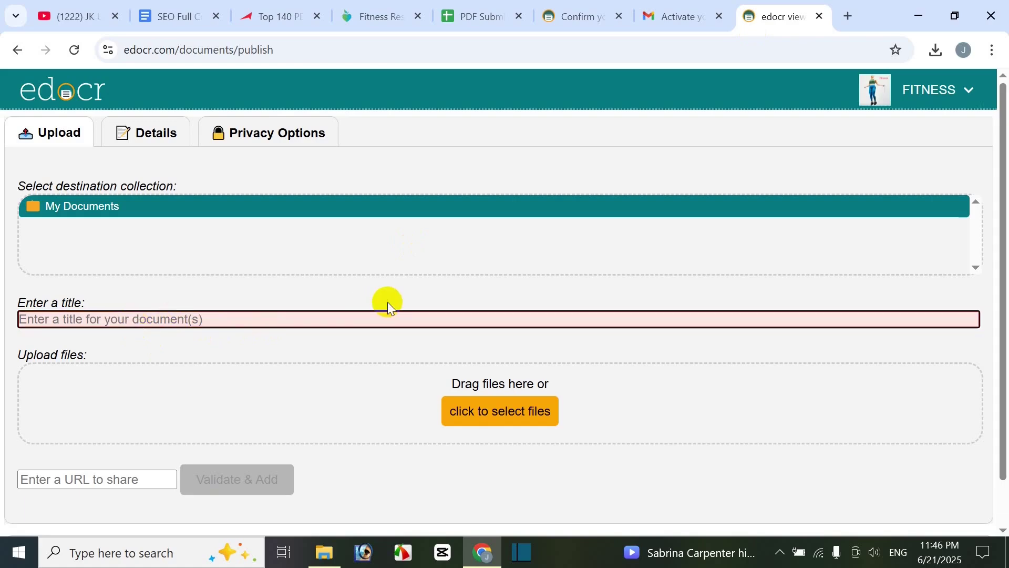
{"action": "key", "text": "ctrl+v"}
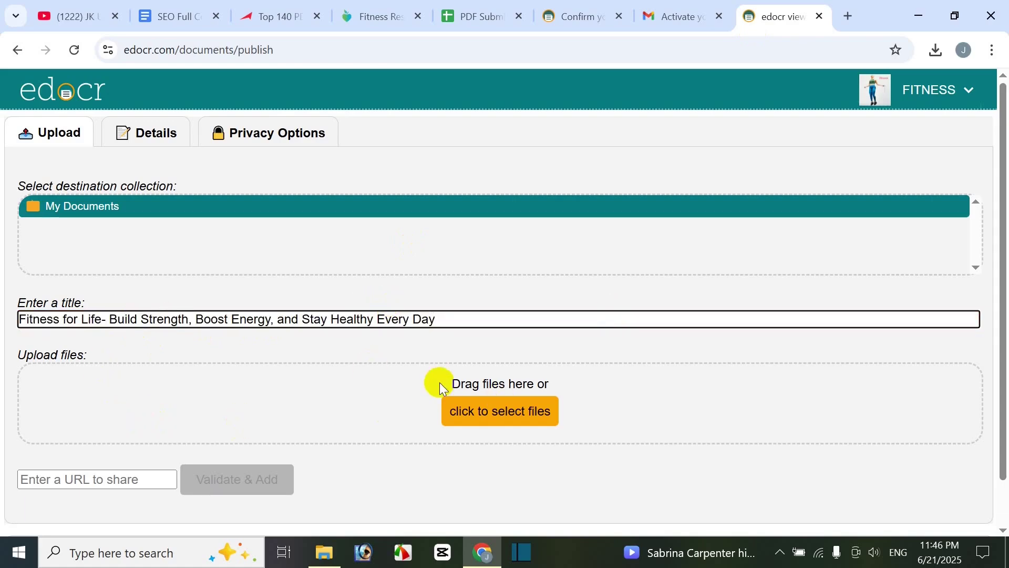
- Add the Health-Fitness PDF from the Downloads folder to the files for upload
{"action": "scroll", "coordinate": [421, 374], "scroll_direction": "down", "scroll_amount": 1}
{"action": "left_click", "coordinate": [324, 551]}
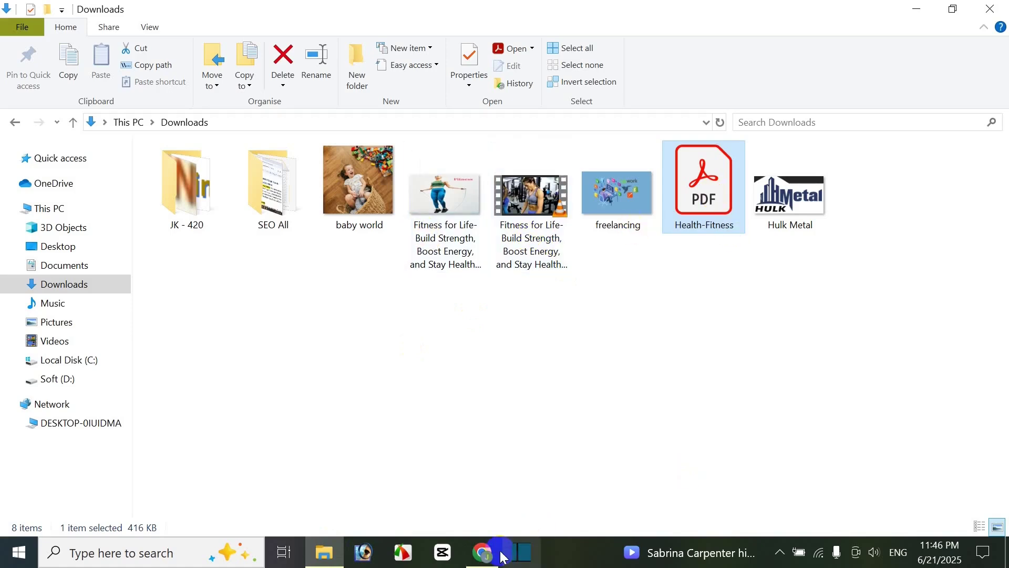
{"action": "left_click", "coordinate": [483, 552]}
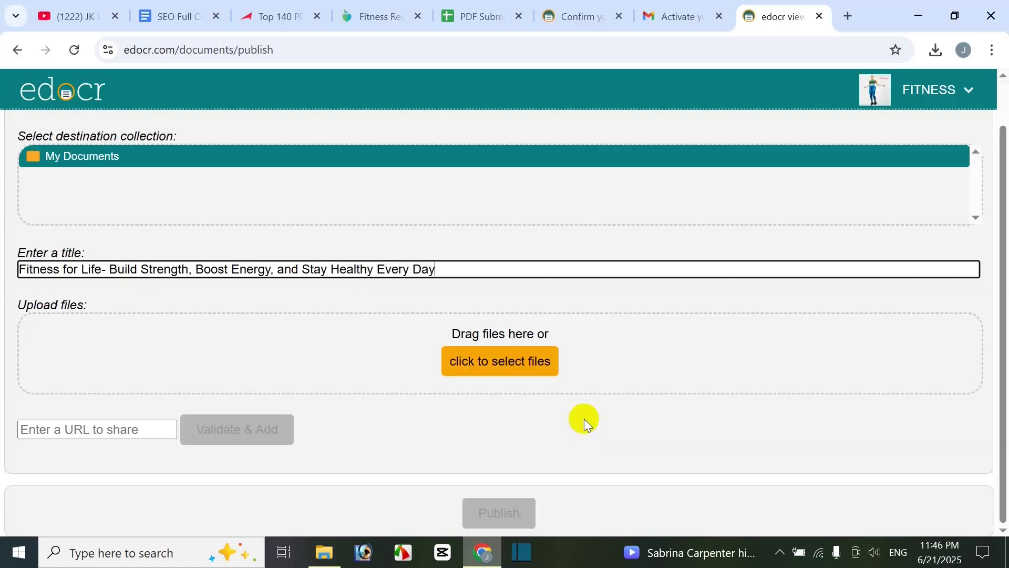
{"action": "left_click", "coordinate": [503, 369]}
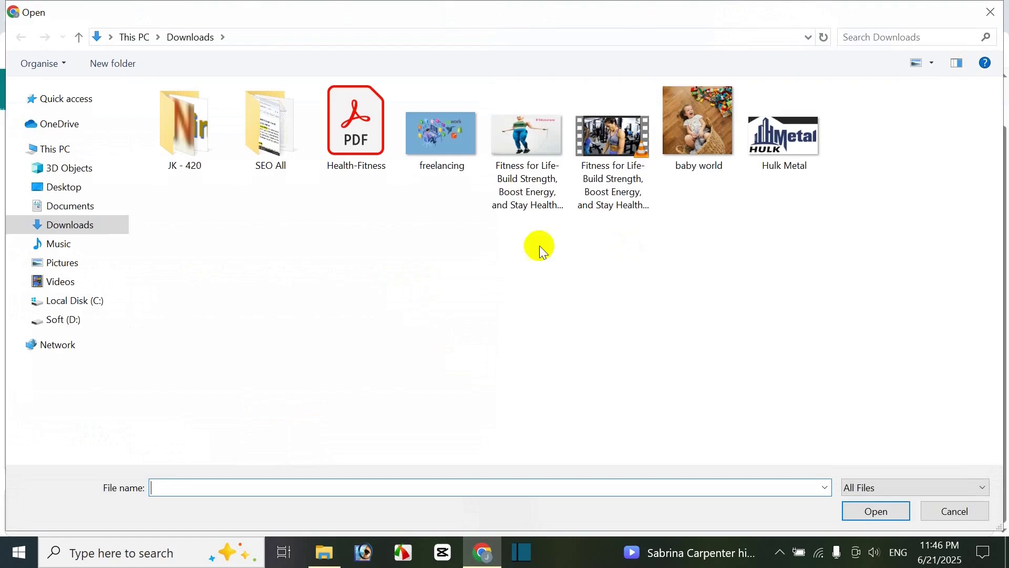
{"action": "left_click", "coordinate": [364, 157]}
{"action": "left_click", "coordinate": [875, 512]}
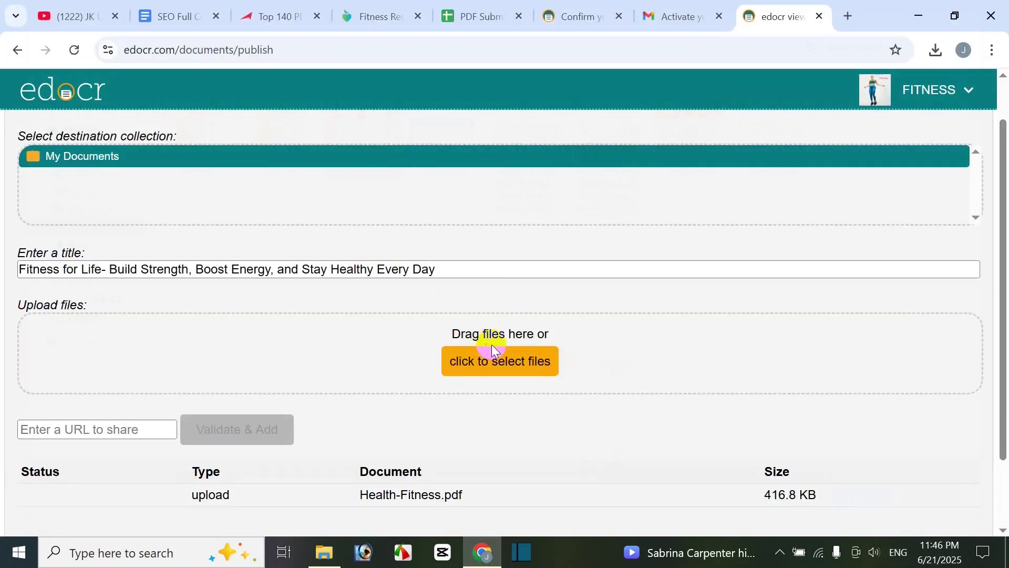
{"action": "scroll", "coordinate": [592, 341], "scroll_direction": "down", "scroll_amount": 1}
{"action": "scroll", "coordinate": [604, 344], "scroll_direction": "up", "scroll_amount": 1}
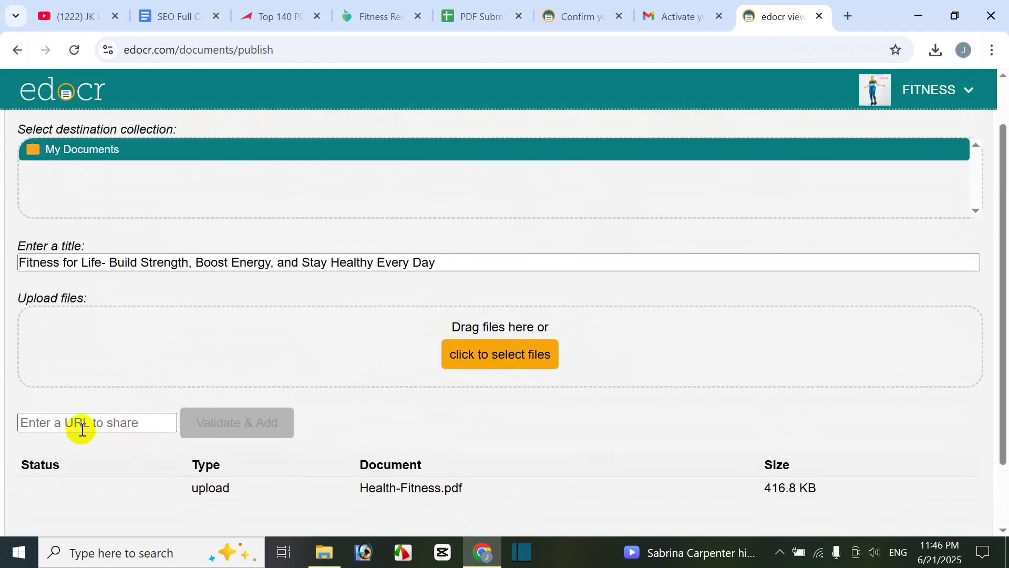
{"action": "left_click", "coordinate": [134, 423]}
{"action": "scroll", "coordinate": [444, 381], "scroll_direction": "down", "scroll_amount": 1}
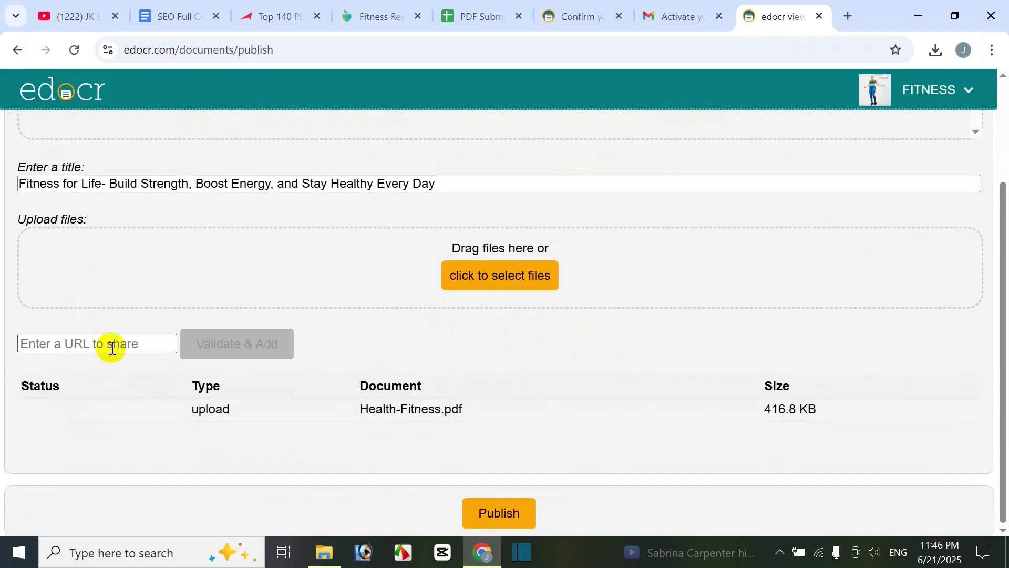
{"action": "left_click", "coordinate": [394, 18]}
{"action": "left_click", "coordinate": [770, 20]}
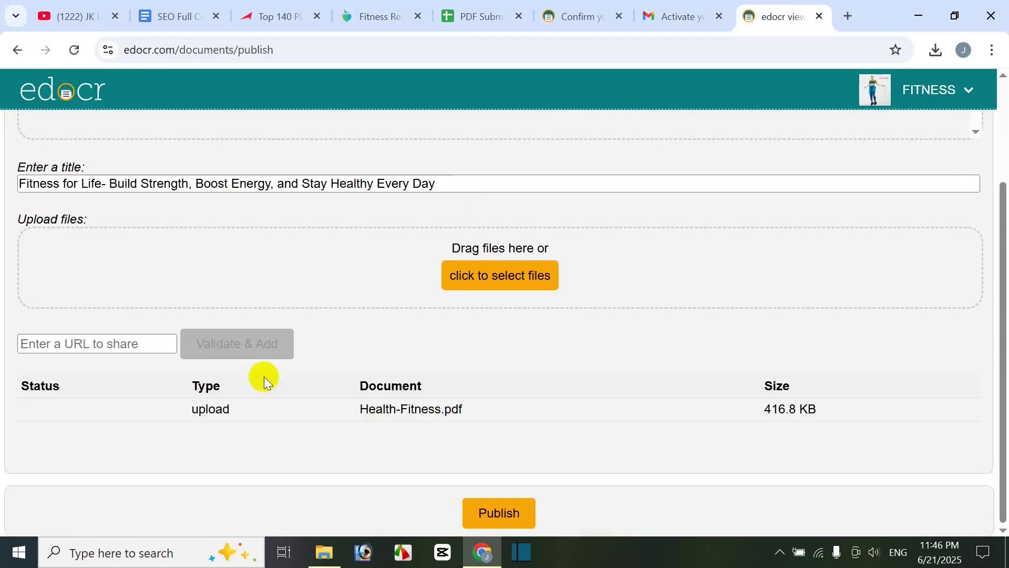
{"action": "left_click", "coordinate": [124, 342]}
{"action": "type", "text": "https://www.everydayhealth.com/fitness/"}
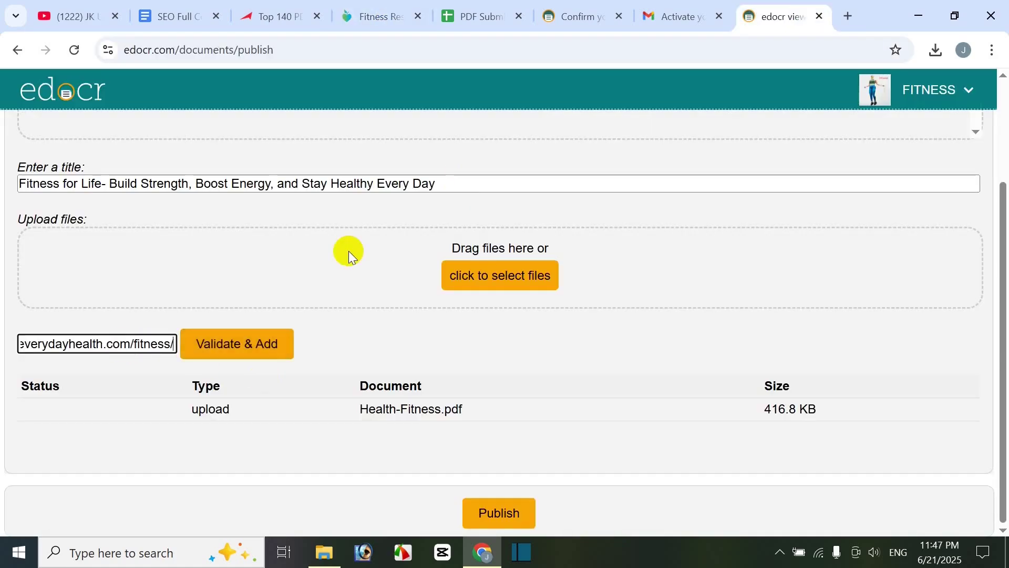
{"action": "left_click", "coordinate": [263, 353]}
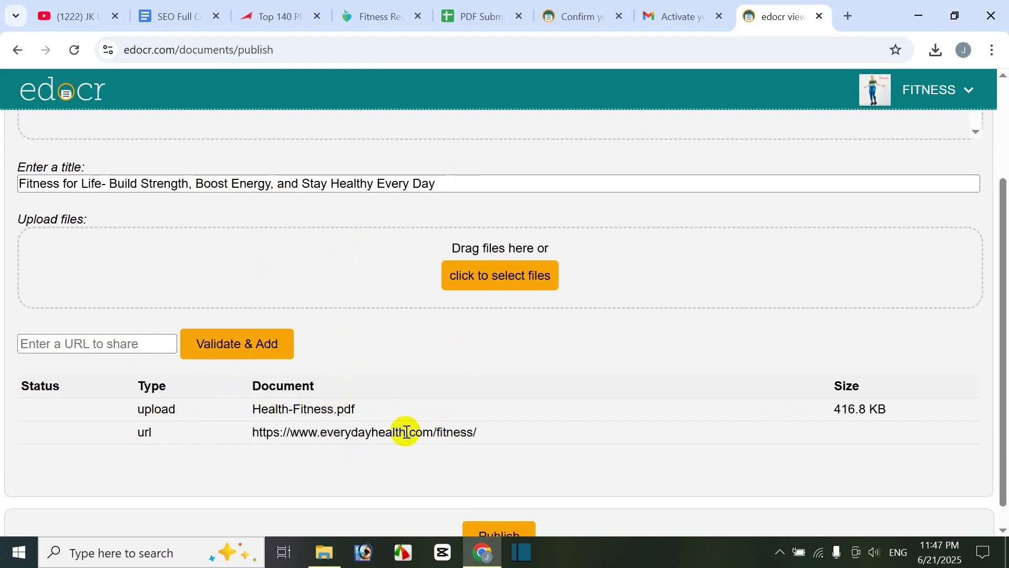
{"action": "scroll", "coordinate": [473, 423], "scroll_direction": "up", "scroll_amount": 2}
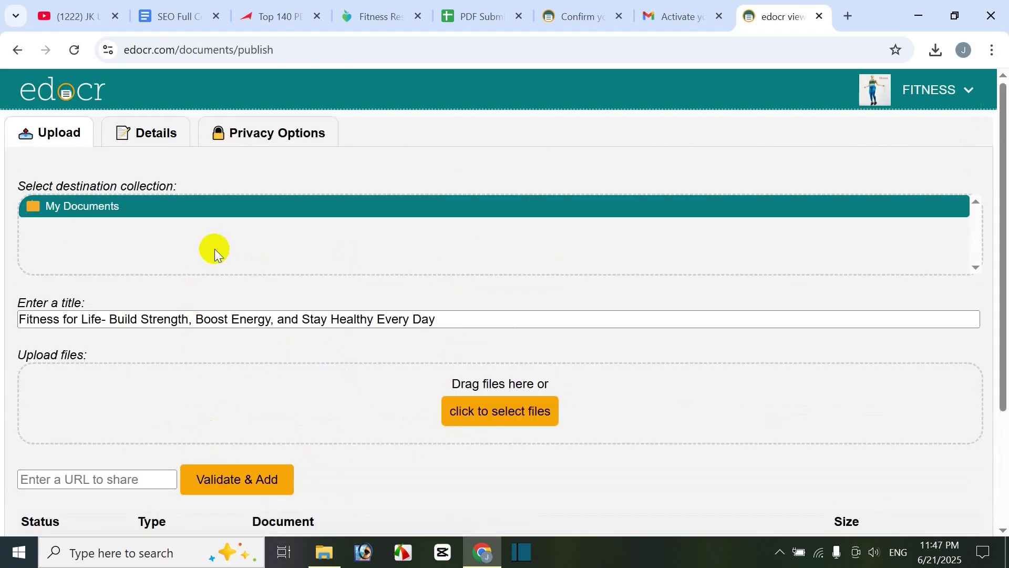
{"action": "scroll", "coordinate": [320, 369], "scroll_direction": "down", "scroll_amount": 2}
{"action": "scroll", "coordinate": [368, 342], "scroll_direction": "up", "scroll_amount": 3}
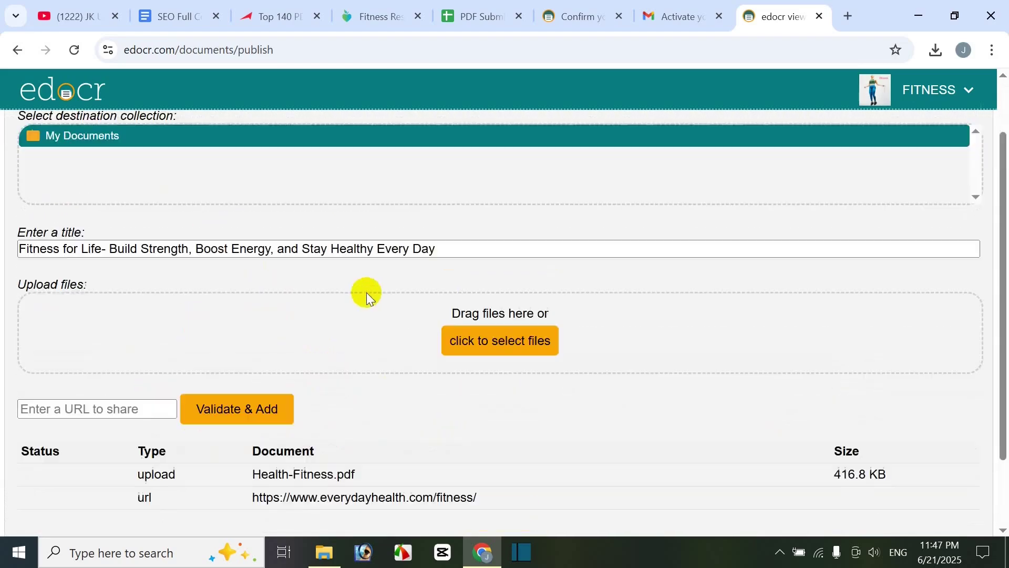
- Fill in the document description with the two Description paragraphs copied from the course document
{"action": "scroll", "coordinate": [330, 266], "scroll_direction": "down", "scroll_amount": 3}
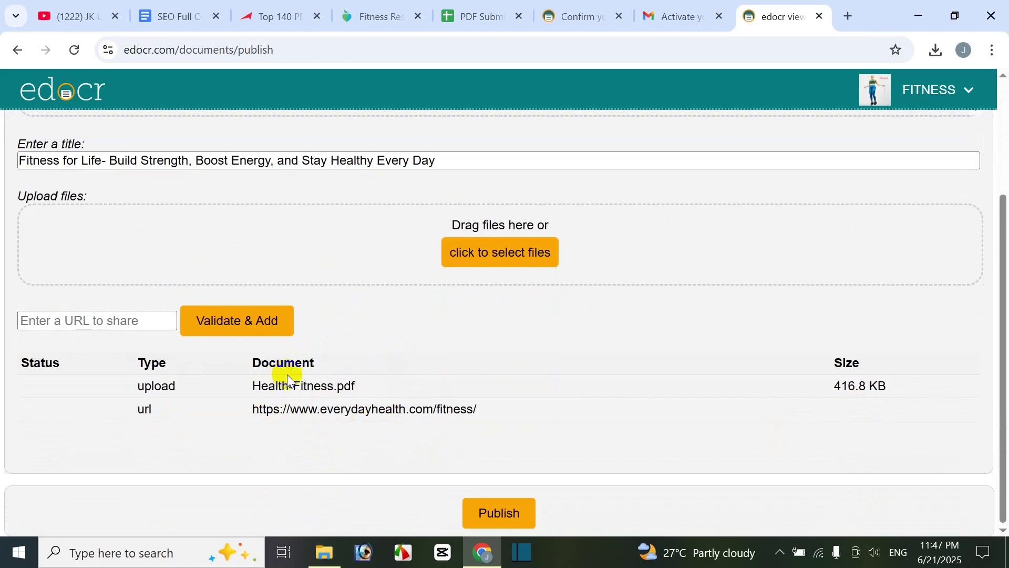
{"action": "scroll", "coordinate": [513, 427], "scroll_direction": "up", "scroll_amount": 3}
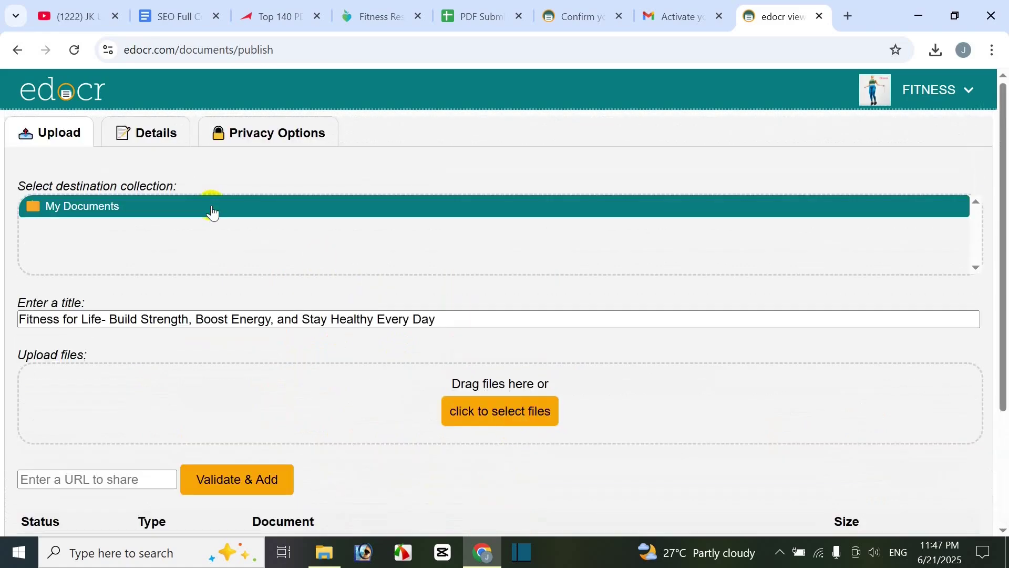
{"action": "left_click", "coordinate": [145, 138]}
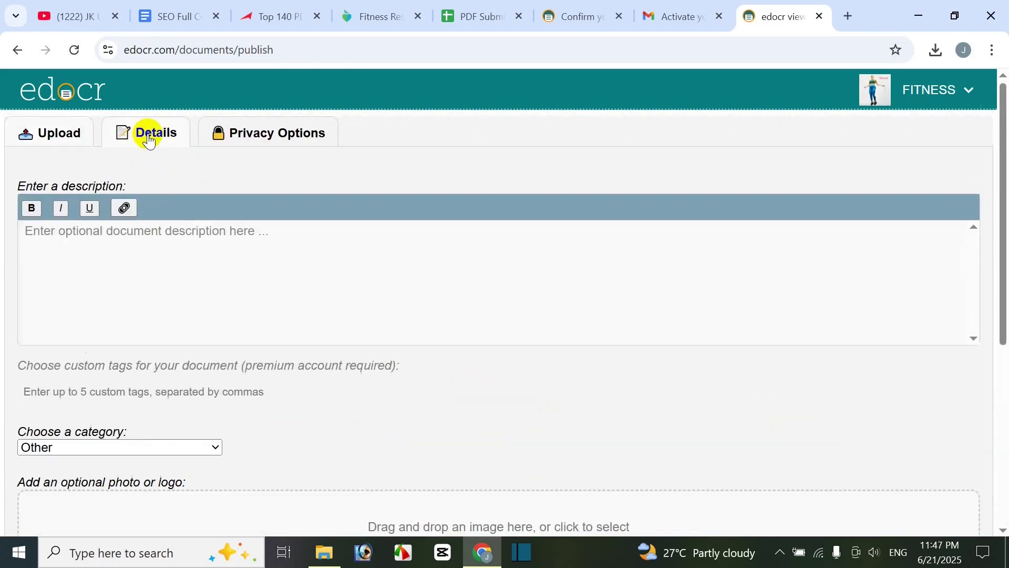
{"action": "left_click", "coordinate": [118, 257]}
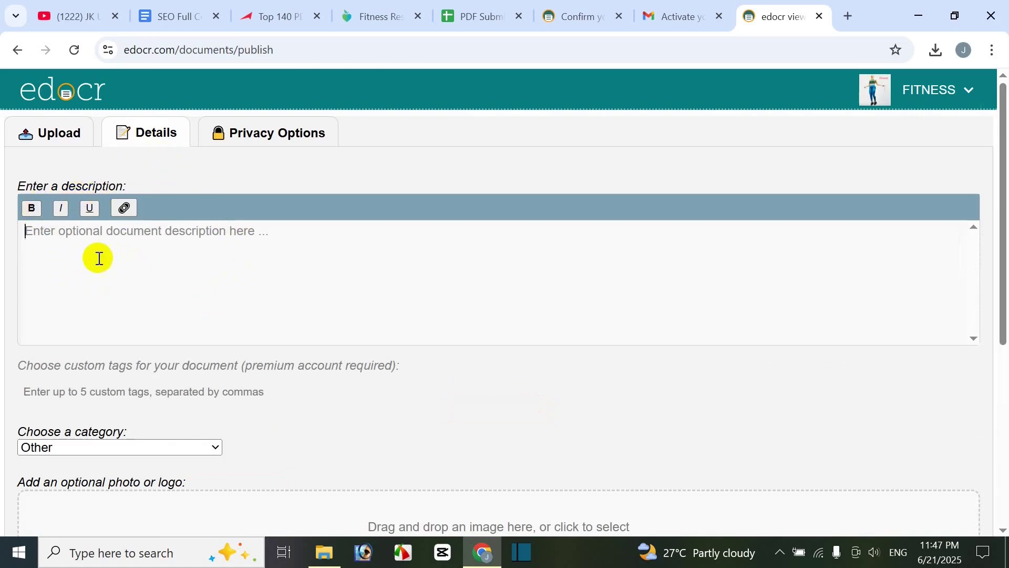
{"action": "left_click", "coordinate": [206, 17]}
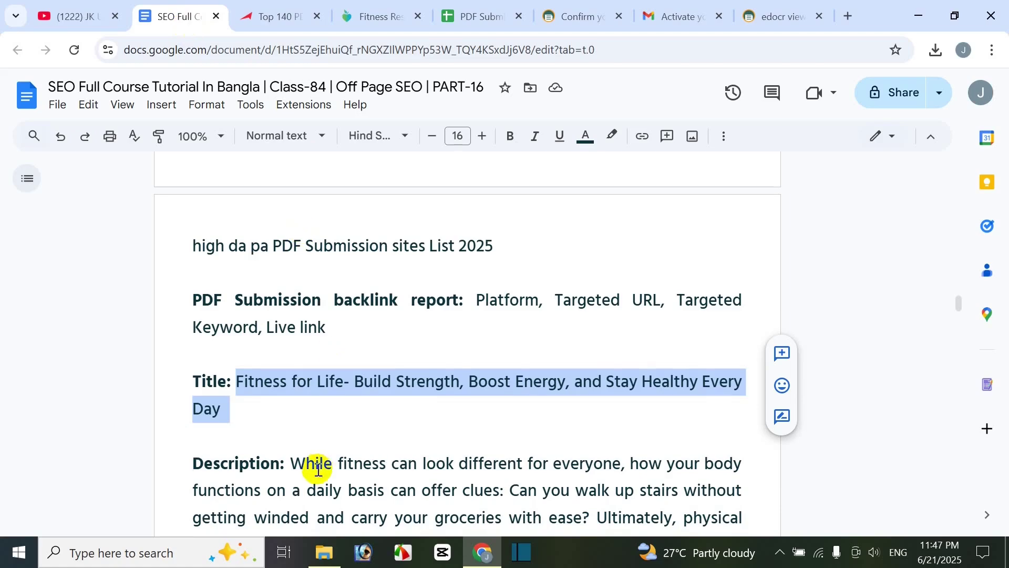
{"action": "scroll", "coordinate": [293, 396], "scroll_direction": "down", "scroll_amount": 1}
{"action": "left_click_drag", "start_coordinate": [300, 395], "coordinate": [303, 444]}
{"action": "key", "text": "ctrl+c"}
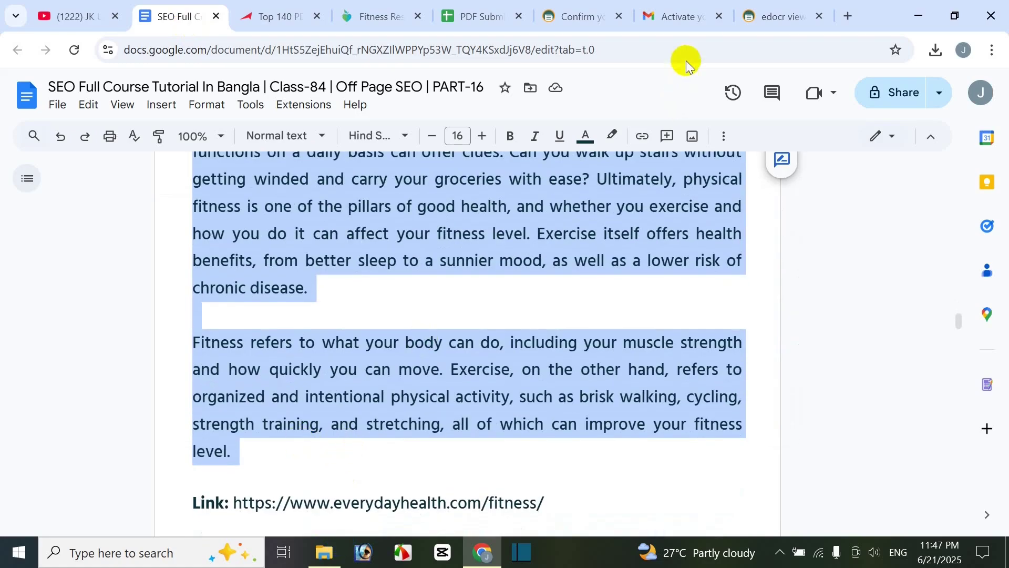
{"action": "left_click", "coordinate": [775, 16]}
{"action": "key", "text": "ctrl+v"}
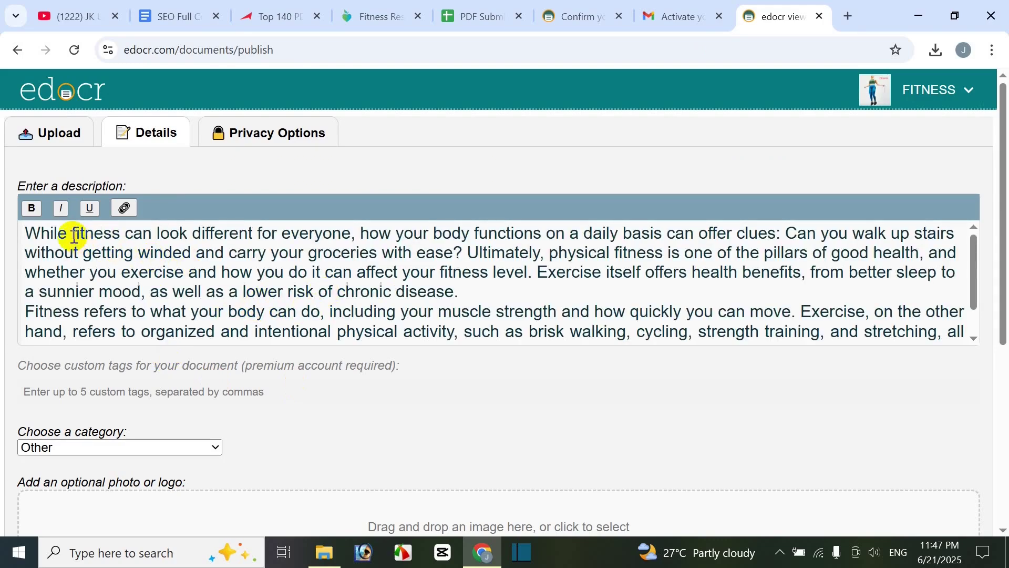
- Link the word "fitness" in the description's first sentence to the web address copied from the open Fitness website
{"action": "left_click_drag", "start_coordinate": [72, 234], "coordinate": [108, 235]}
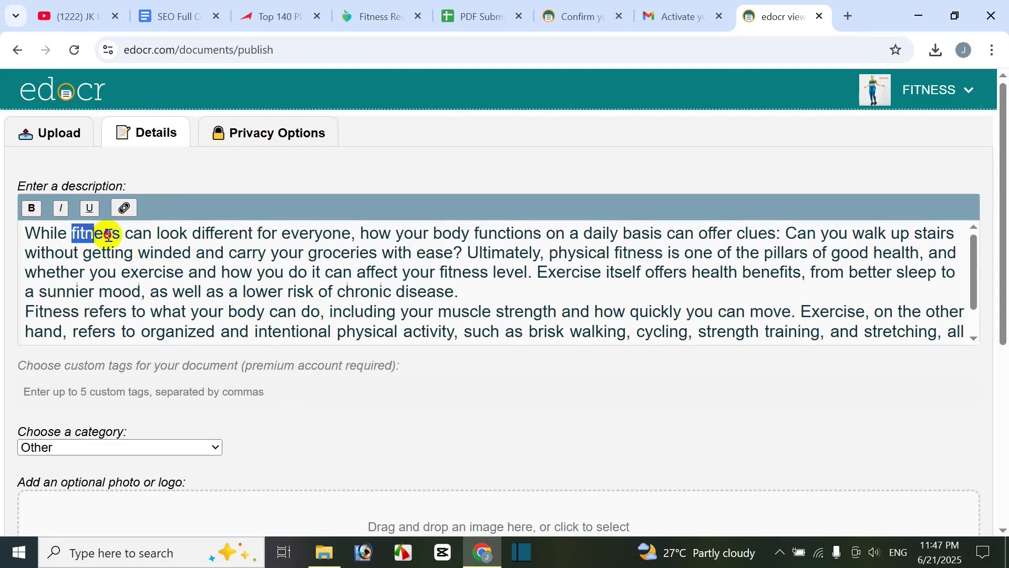
{"action": "left_click", "coordinate": [126, 209]}
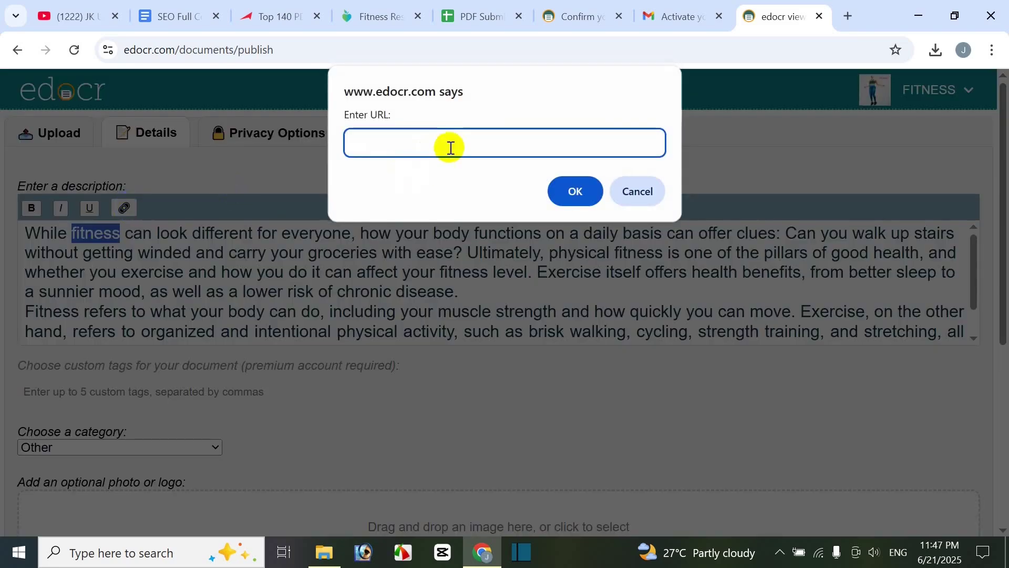
{"action": "type", "text": "While fitness can look different for everyone, how your body functions on a daily basis can offer clues: Can you walk up stairs without getting winded and carry your groceries with ease? Ultimately, physical fitness is one of the pillars of good health, and whether you exercise and how you do it can affect your fitness level. Exercise itself offers health benefits, from better sleep to a sunnier mood, as well as a lower risk of chronic disease. Fitness refers to what your body can do, including your muscle strength and how quickly you can move. Exercise, on the other hand, refers to organized and intentional physical activity, such as brisk walking, cycling, strength training, and stretching, all of which can improve your fitness level."}
{"action": "key", "text": "ctrl+z"}
{"action": "left_click", "coordinate": [400, 18]}
{"action": "key", "text": "ctrl+c"}
{"action": "left_click", "coordinate": [789, 16]}
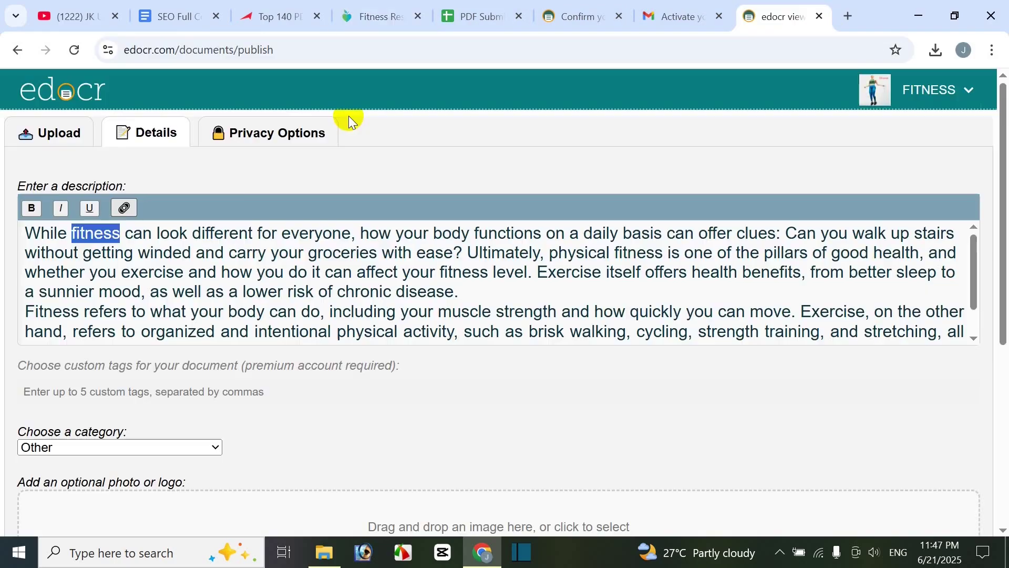
{"action": "left_click", "coordinate": [125, 209]}
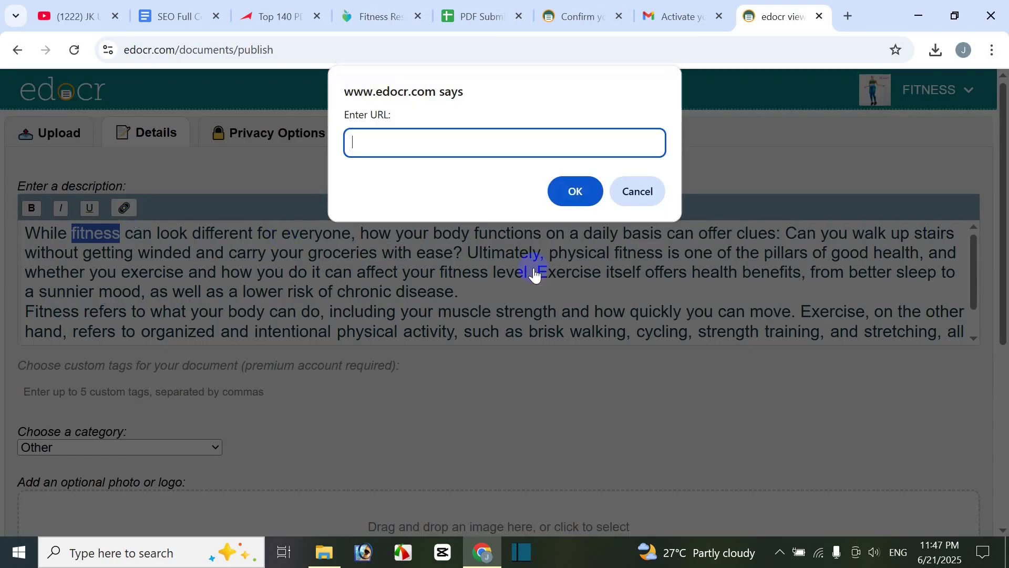
{"action": "key", "text": "ctrl+v"}
{"action": "left_click", "coordinate": [575, 189]}
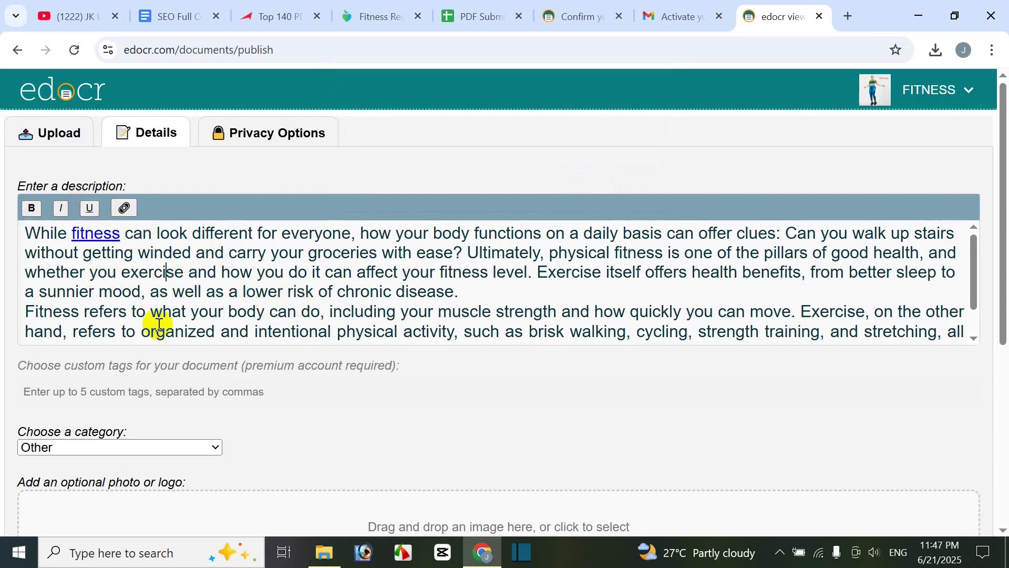
- Set the document's category to Health & Fitness
{"action": "scroll", "coordinate": [356, 342], "scroll_direction": "down", "scroll_amount": 1}
{"action": "scroll", "coordinate": [355, 342], "scroll_direction": "down", "scroll_amount": 1}
{"action": "scroll", "coordinate": [396, 401], "scroll_direction": "down", "scroll_amount": 1}
{"action": "left_click", "coordinate": [140, 371]}
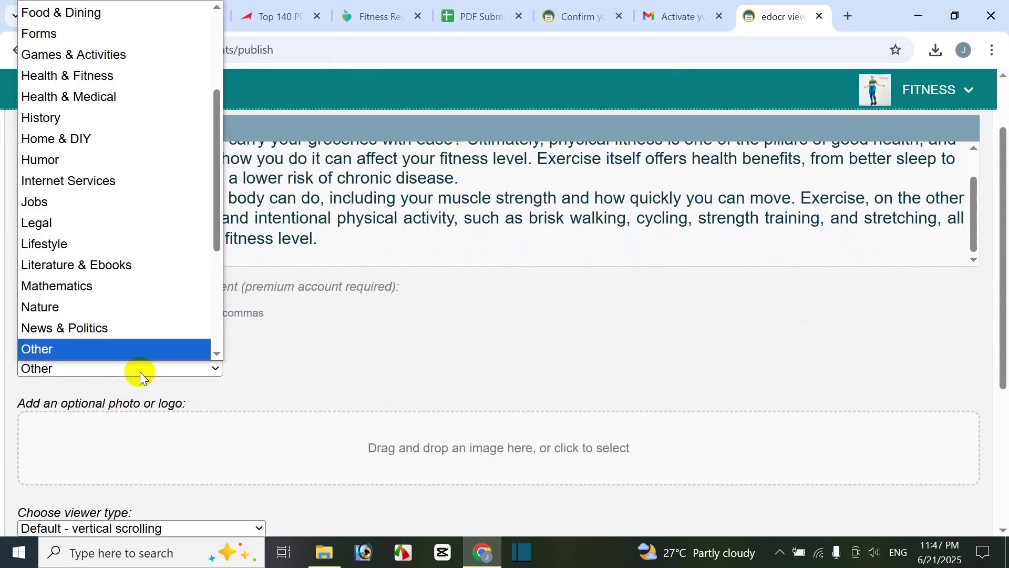
{"action": "left_click", "coordinate": [139, 74]}
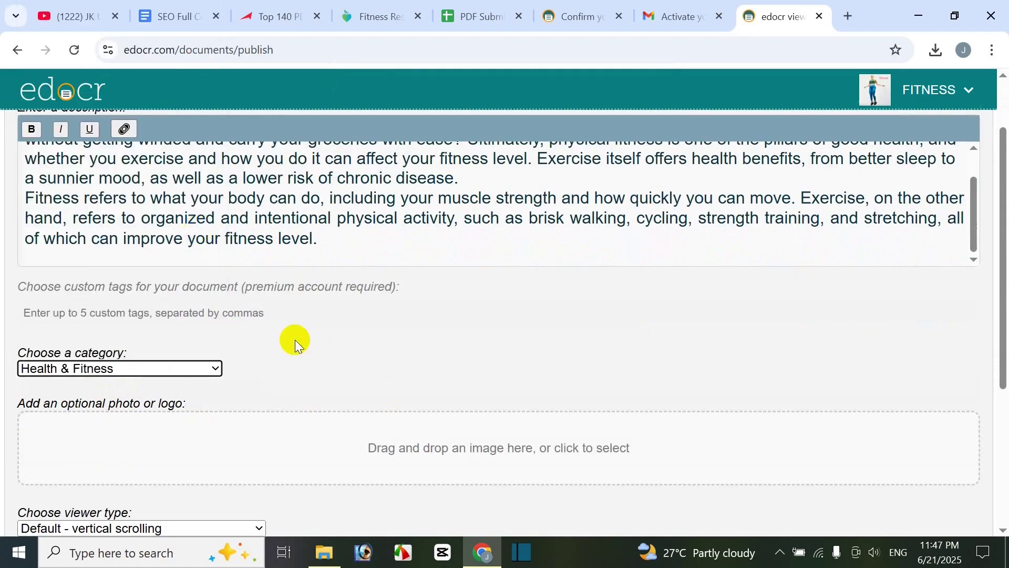
- Add the image "Fitness for Life- Build Strength, Boost Energy, and Stay Healthy Every Day" from Downloads as the document's photo
{"action": "scroll", "coordinate": [295, 346], "scroll_direction": "down", "scroll_amount": 3}
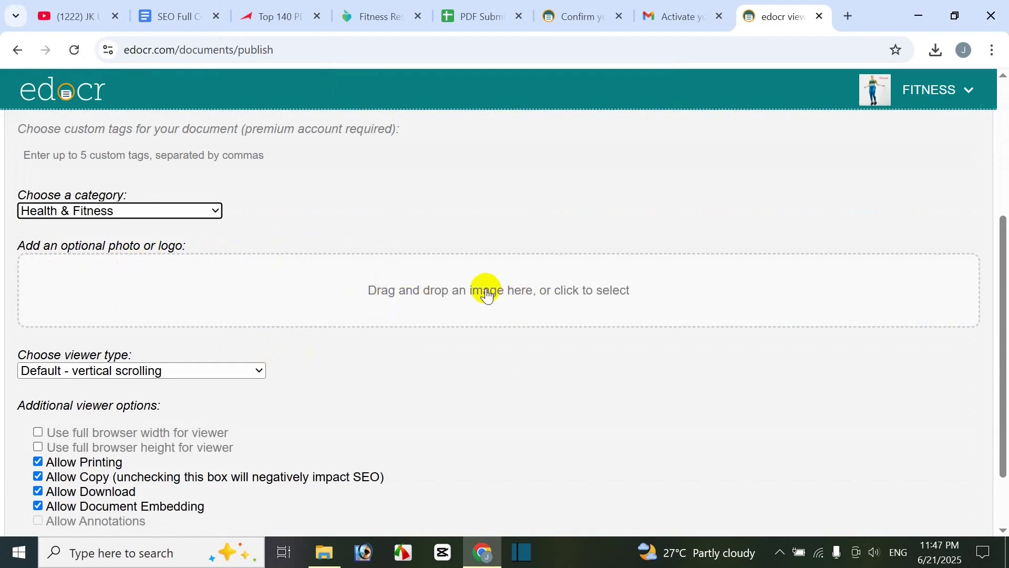
{"action": "left_click", "coordinate": [435, 297]}
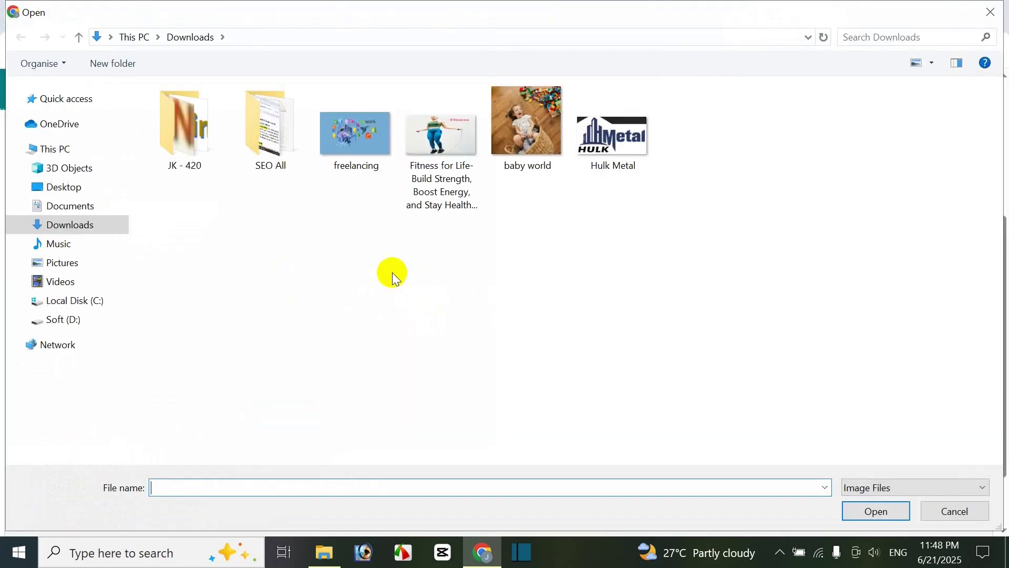
{"action": "left_click", "coordinate": [458, 207]}
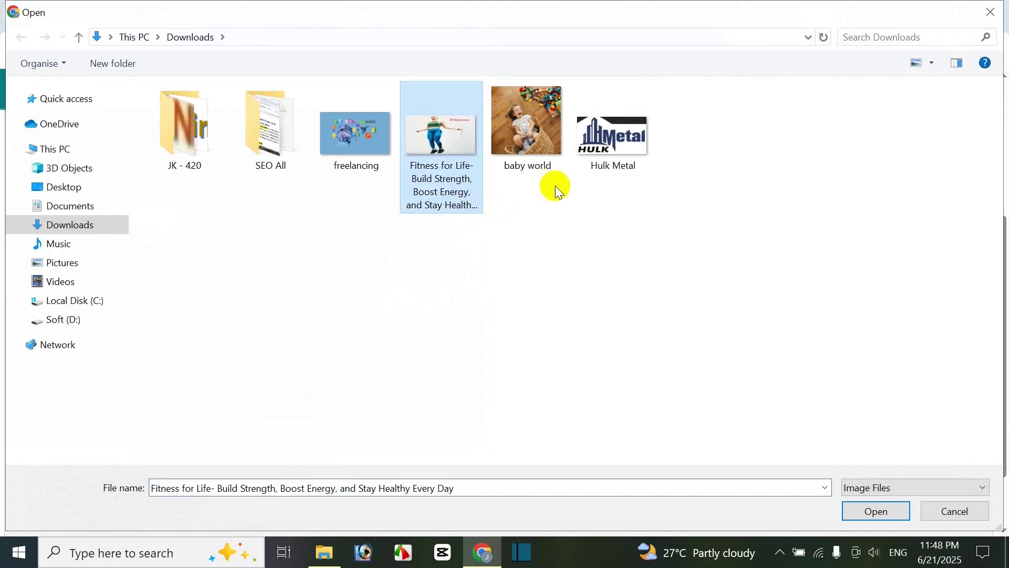
{"action": "left_click", "coordinate": [876, 511]}
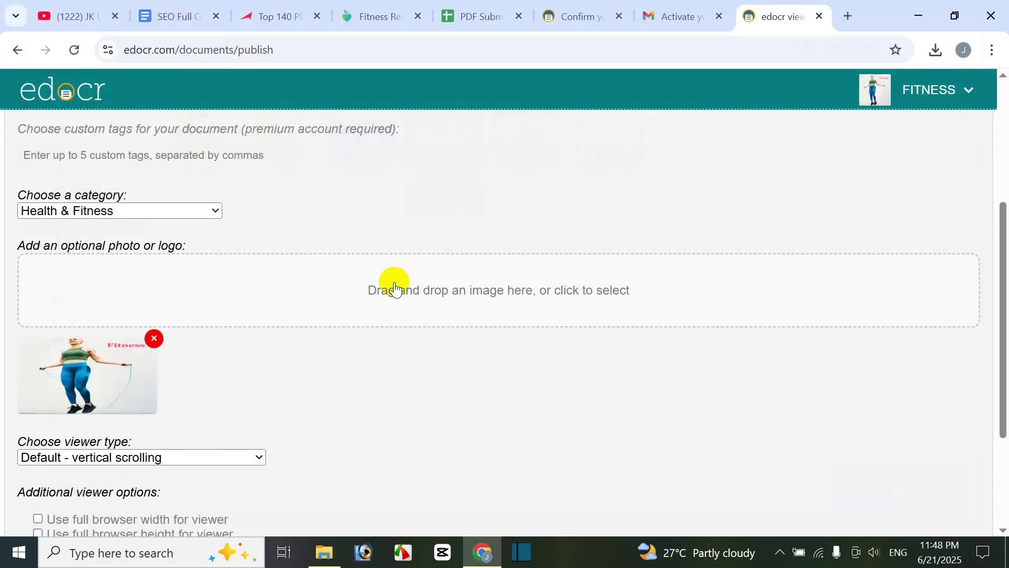
- Choose Default - vertical scrolling as the document's viewer type
{"action": "scroll", "coordinate": [259, 412], "scroll_direction": "down", "scroll_amount": 3}
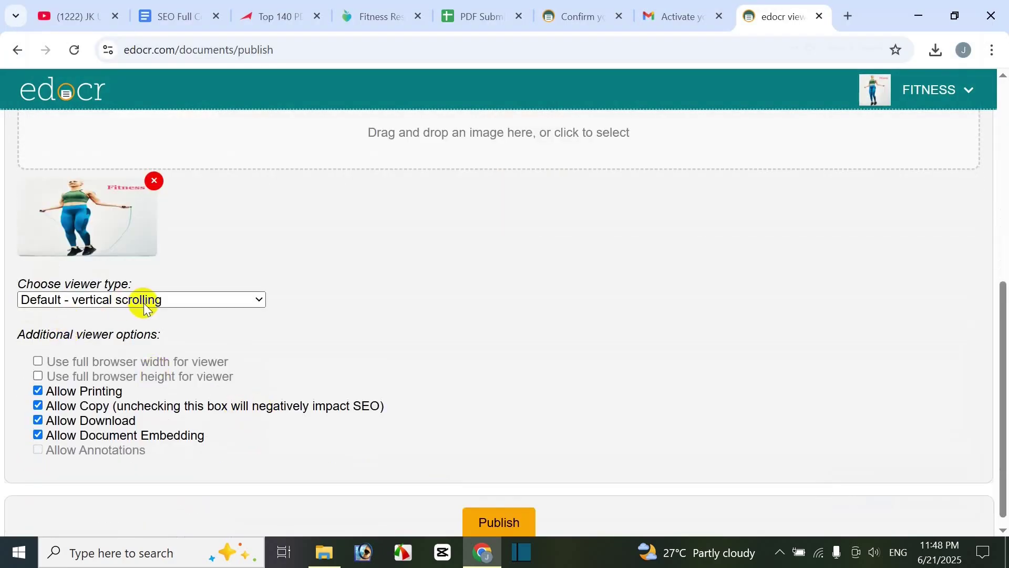
{"action": "left_click", "coordinate": [144, 300]}
{"action": "left_click", "coordinate": [131, 316]}
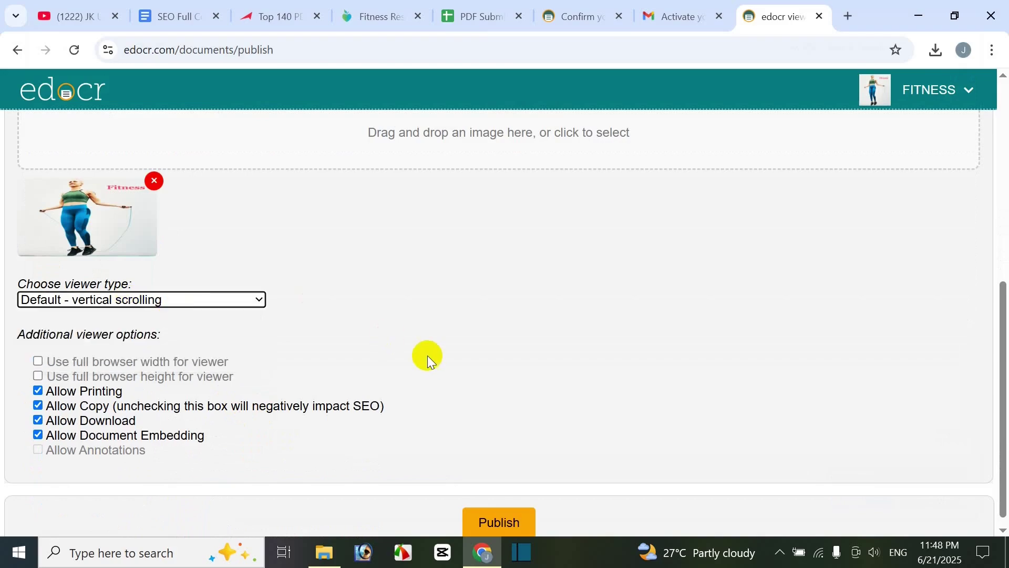
{"action": "scroll", "coordinate": [431, 367], "scroll_direction": "down", "scroll_amount": 1}
- Review the document's description, category, photo, title, upload list and privacy options before publishing
{"action": "scroll", "coordinate": [496, 402], "scroll_direction": "up", "scroll_amount": 8}
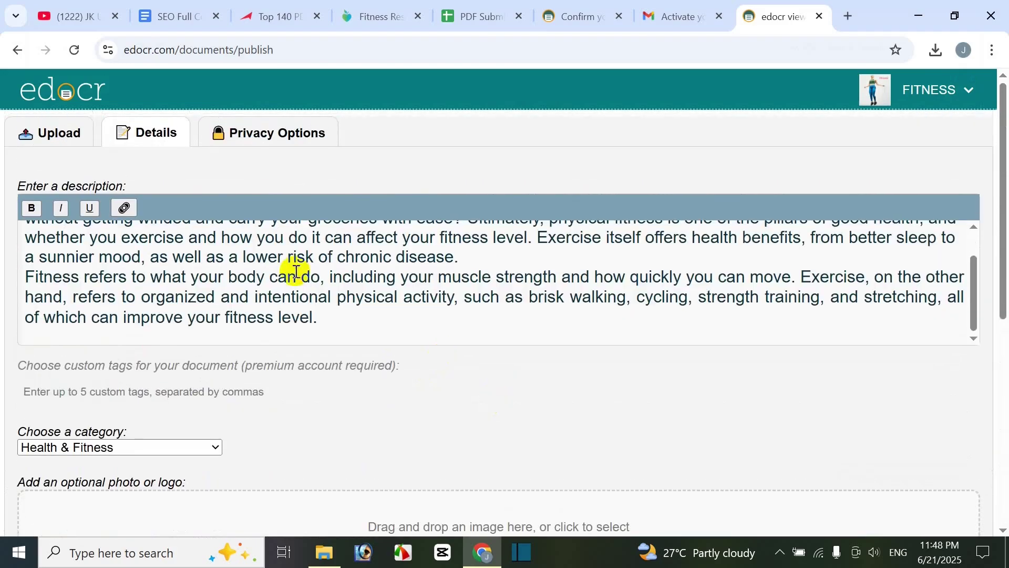
{"action": "scroll", "coordinate": [430, 386], "scroll_direction": "down", "scroll_amount": 4}
{"action": "scroll", "coordinate": [485, 447], "scroll_direction": "down", "scroll_amount": 3}
{"action": "scroll", "coordinate": [484, 447], "scroll_direction": "up", "scroll_amount": 8}
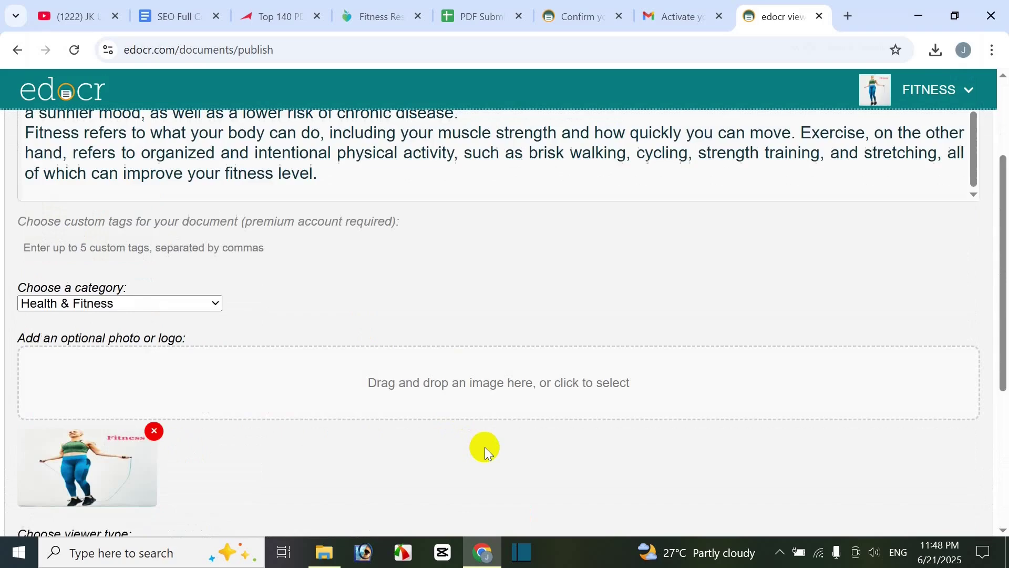
{"action": "left_click", "coordinate": [50, 148]}
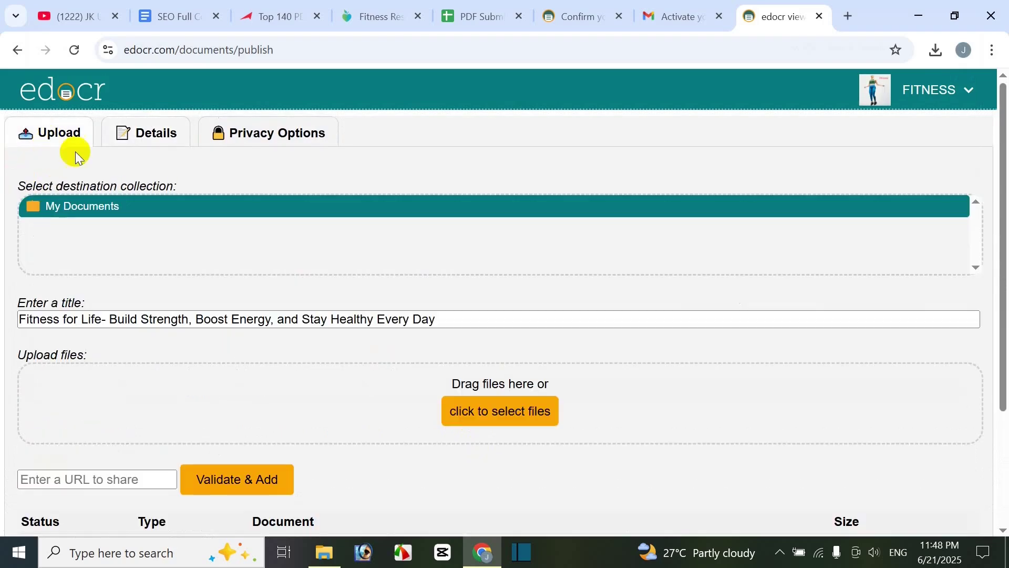
{"action": "scroll", "coordinate": [688, 365], "scroll_direction": "down", "scroll_amount": 3}
{"action": "scroll", "coordinate": [683, 362], "scroll_direction": "up", "scroll_amount": 3}
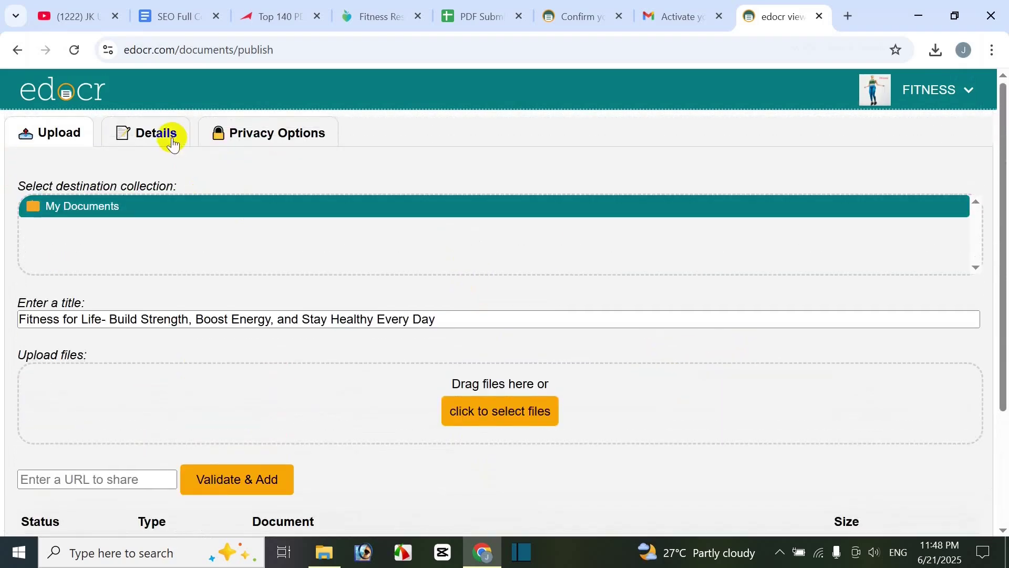
{"action": "left_click", "coordinate": [279, 133]}
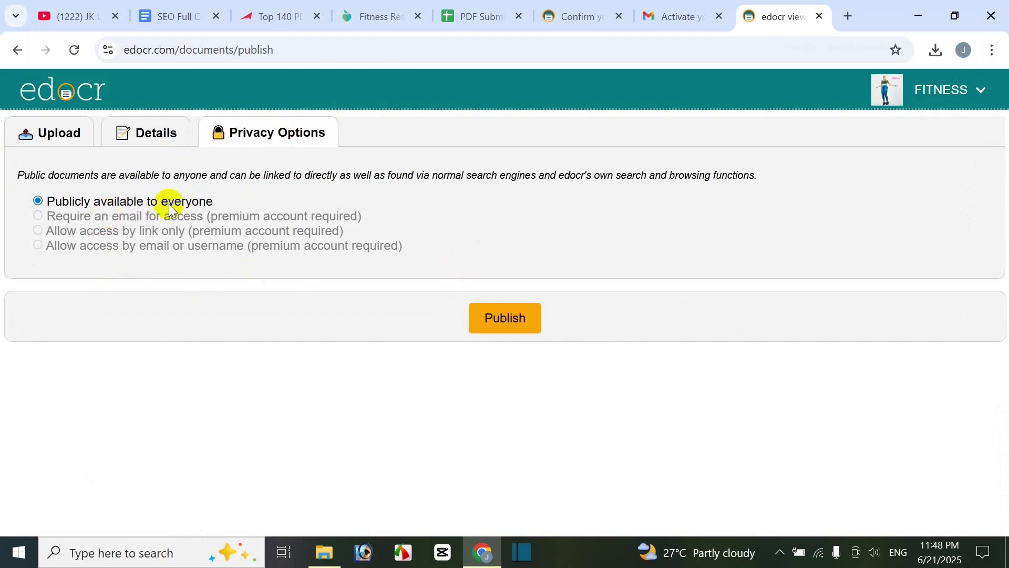
- Return to the upload list and publish the Health-Fitness PDF together with the shared website URL
{"action": "left_click", "coordinate": [59, 131]}
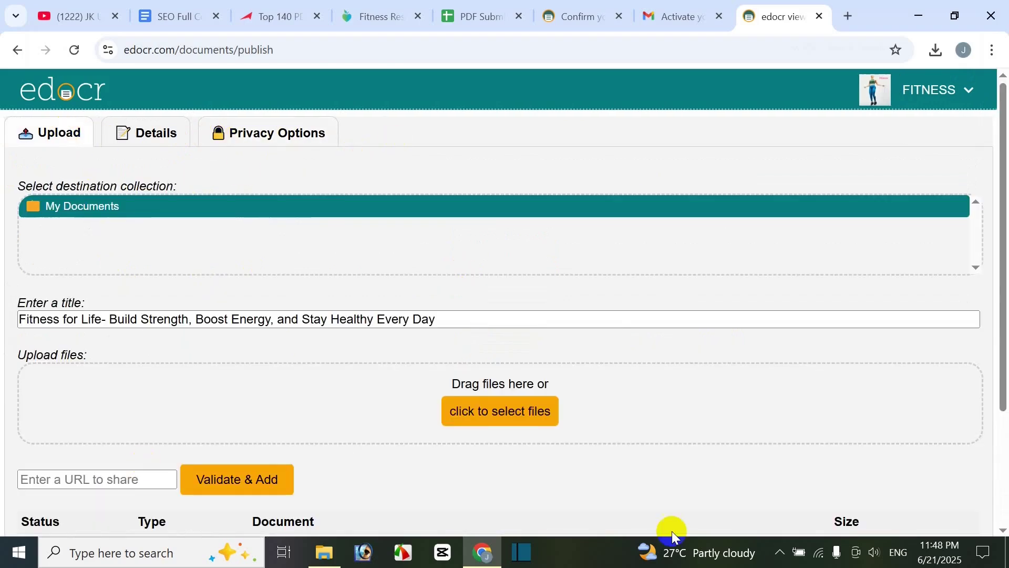
{"action": "scroll", "coordinate": [554, 315], "scroll_direction": "down", "scroll_amount": 3}
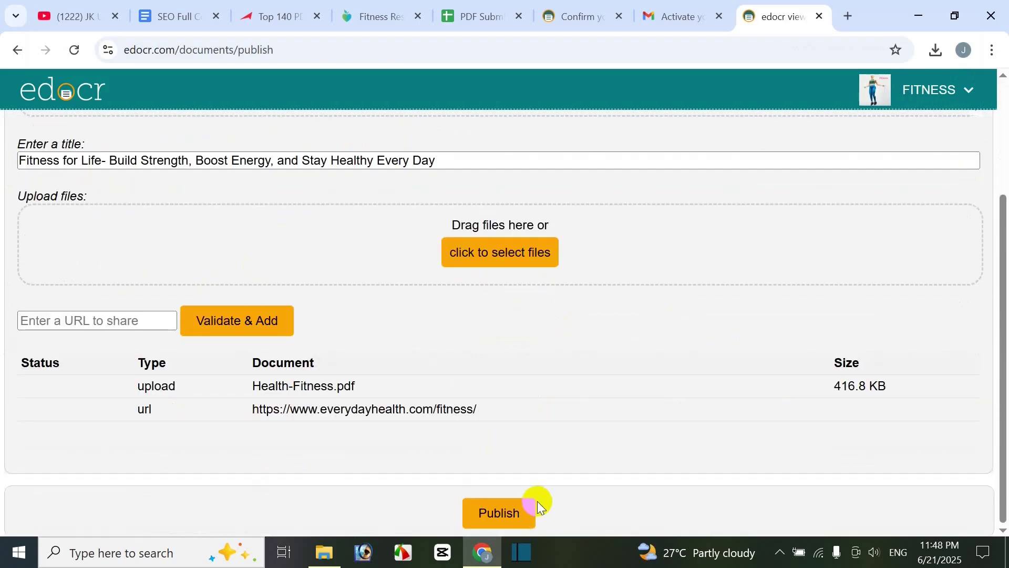
{"action": "scroll", "coordinate": [572, 321], "scroll_direction": "up", "scroll_amount": 3}
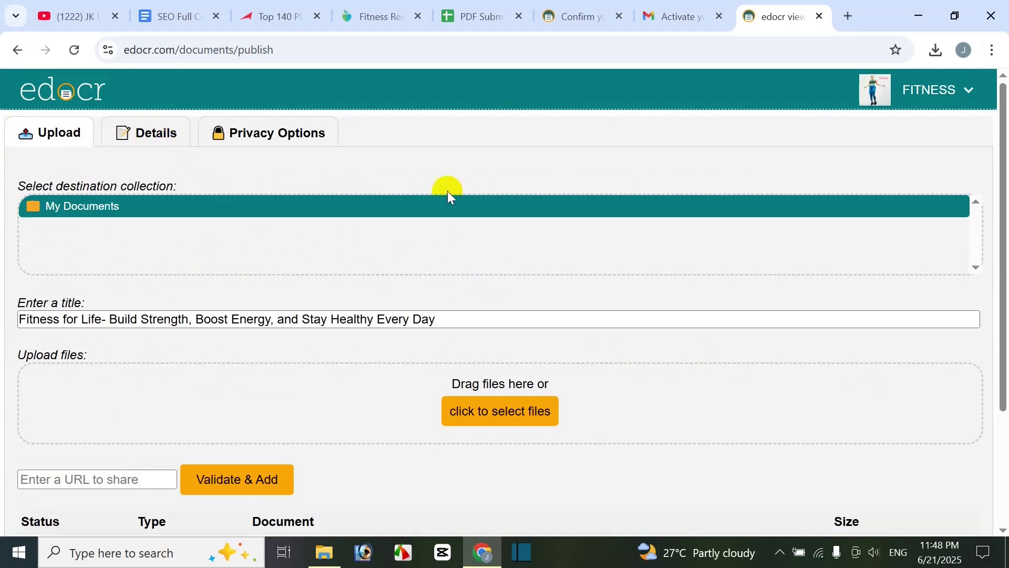
{"action": "scroll", "coordinate": [615, 338], "scroll_direction": "down", "scroll_amount": 3}
{"action": "left_click", "coordinate": [522, 529]}
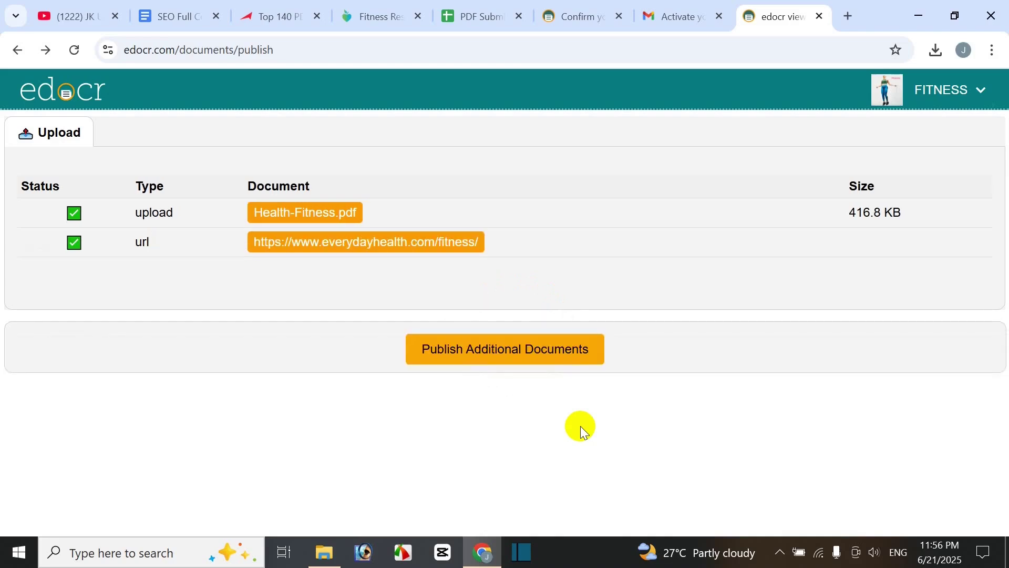
- Open the form for publishing additional documents and look over its fields
{"action": "left_click", "coordinate": [596, 355]}
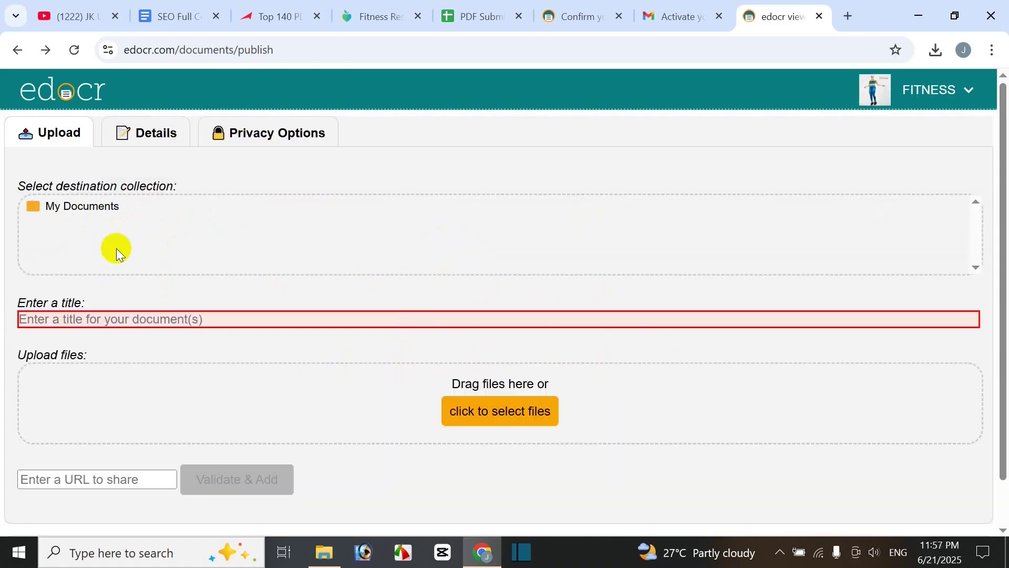
{"action": "scroll", "coordinate": [435, 356], "scroll_direction": "down", "scroll_amount": 1}
{"action": "left_click", "coordinate": [105, 171]}
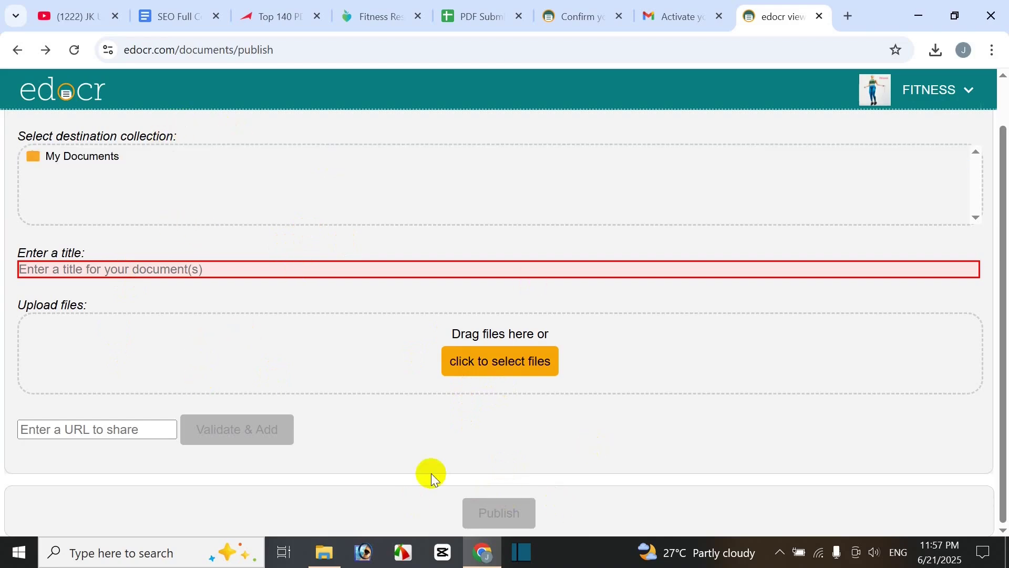
{"action": "scroll", "coordinate": [447, 342], "scroll_direction": "up", "scroll_amount": 1}
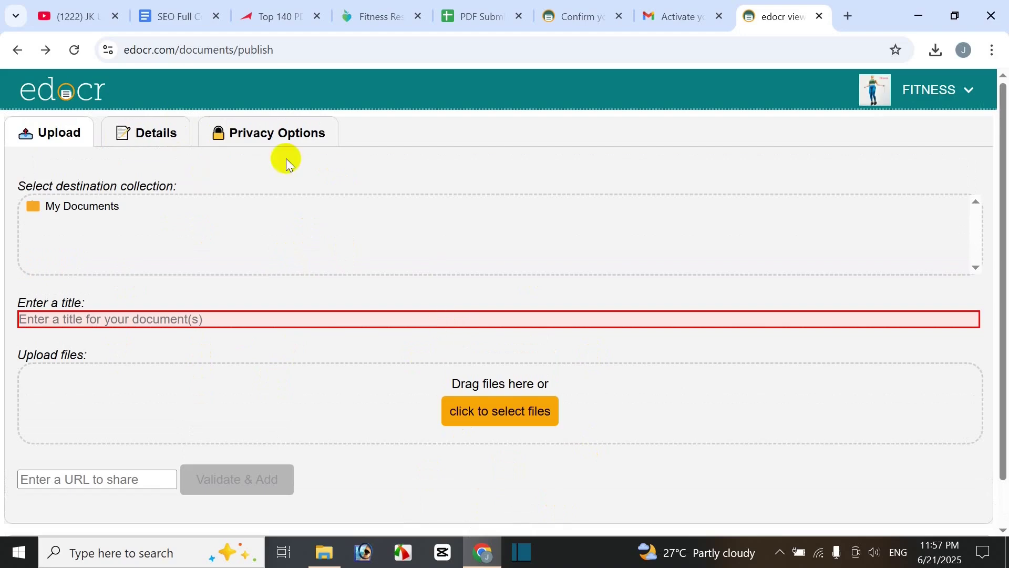
- Open the account's profile page and view the published documents under My Documents
{"action": "left_click", "coordinate": [967, 99]}
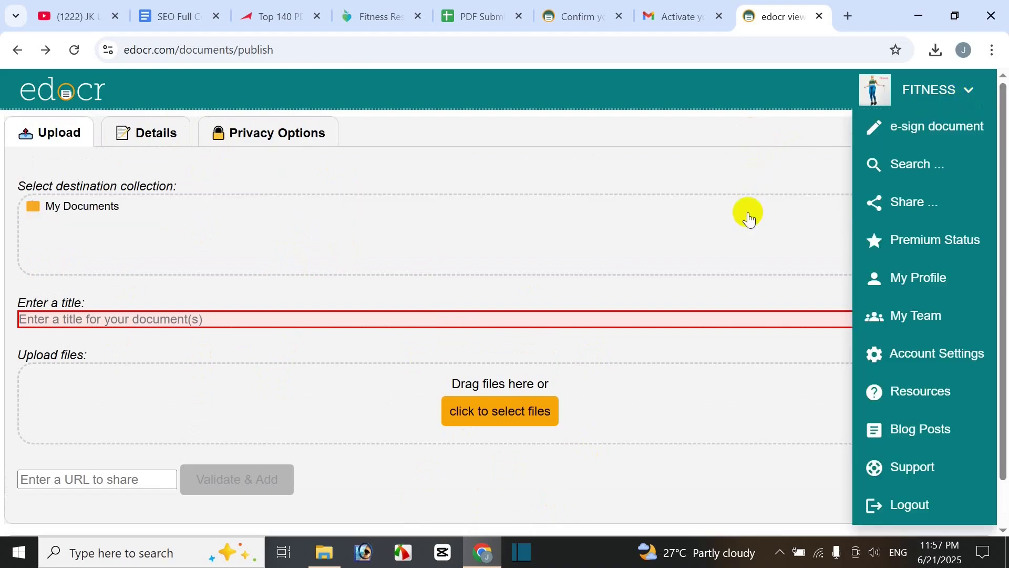
{"action": "left_click", "coordinate": [73, 92]}
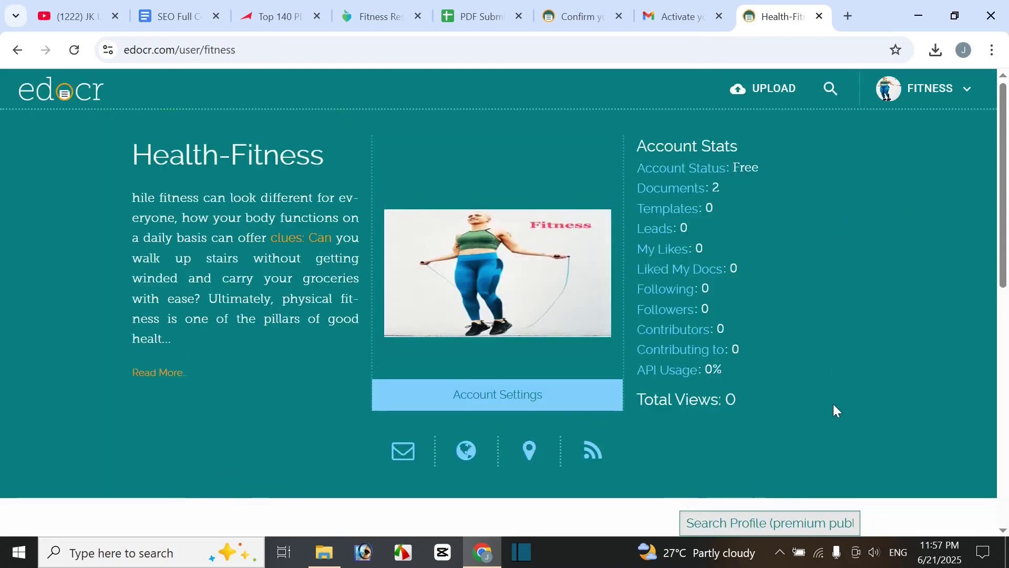
{"action": "scroll", "coordinate": [297, 457], "scroll_direction": "down", "scroll_amount": 7}
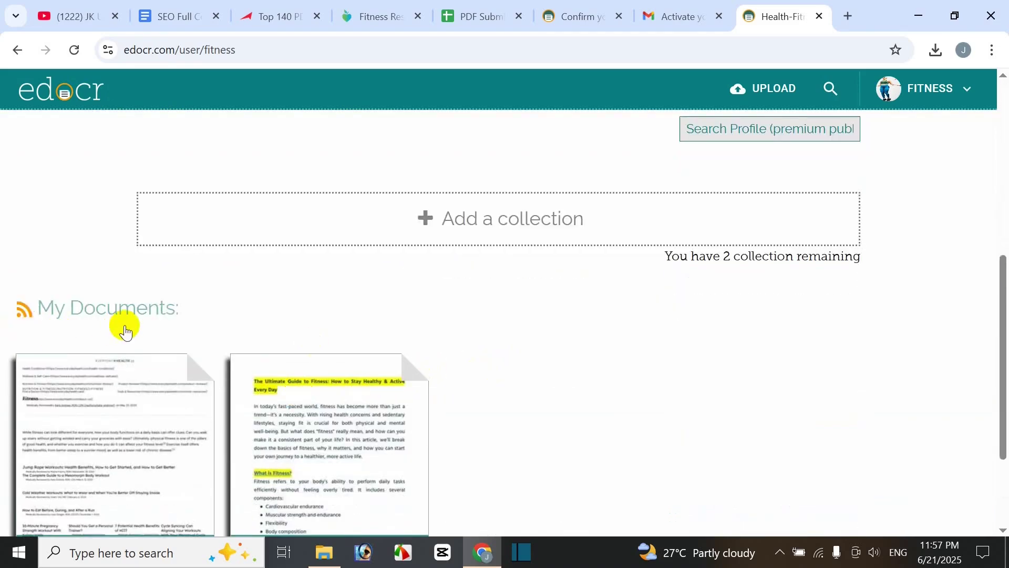
- Look over the published files under My Documents and open the "The Ultimate Guide to Fitness" document
{"action": "scroll", "coordinate": [220, 326], "scroll_direction": "down", "scroll_amount": 3}
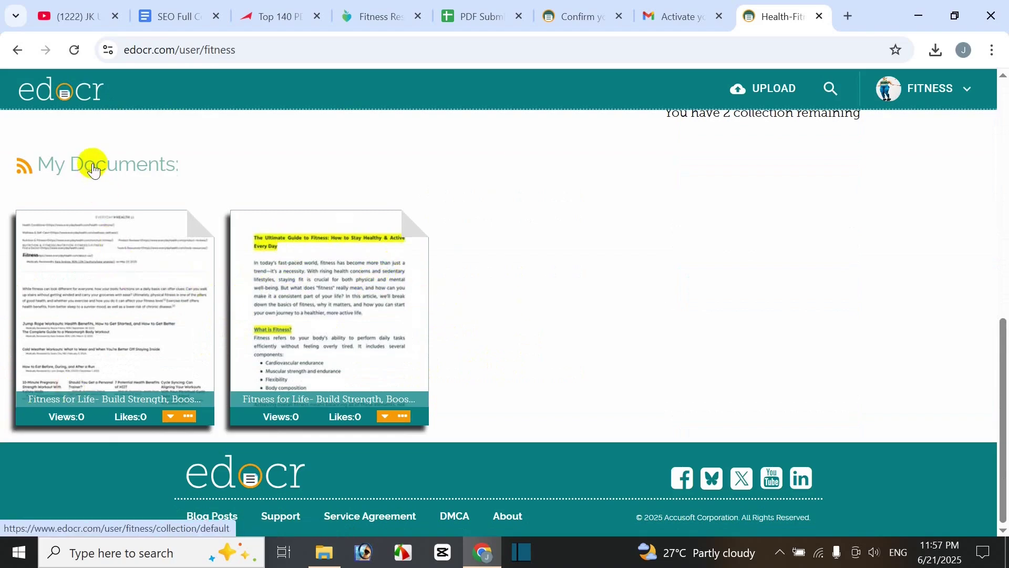
{"action": "scroll", "coordinate": [432, 319], "scroll_direction": "up", "scroll_amount": 4}
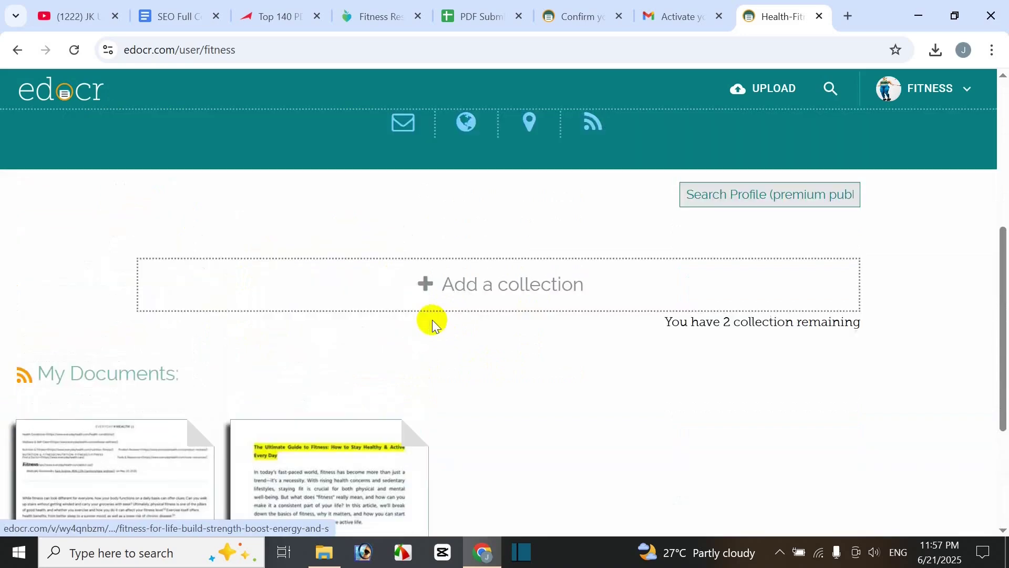
{"action": "scroll", "coordinate": [436, 332], "scroll_direction": "down", "scroll_amount": 1}
{"action": "scroll", "coordinate": [436, 332], "scroll_direction": "up", "scroll_amount": 2}
{"action": "scroll", "coordinate": [434, 333], "scroll_direction": "down", "scroll_amount": 3}
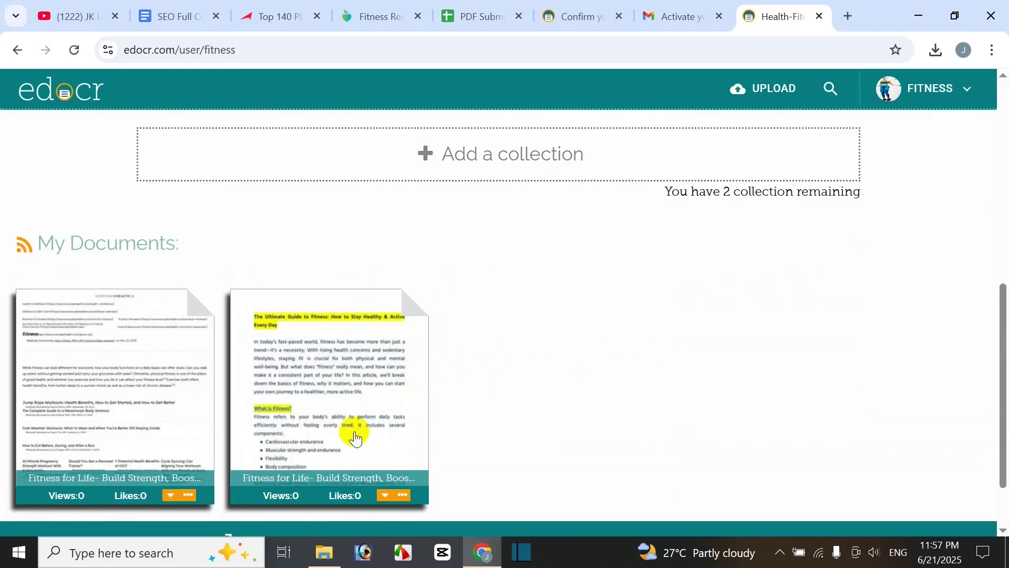
{"action": "scroll", "coordinate": [434, 423], "scroll_direction": "down", "scroll_amount": 1}
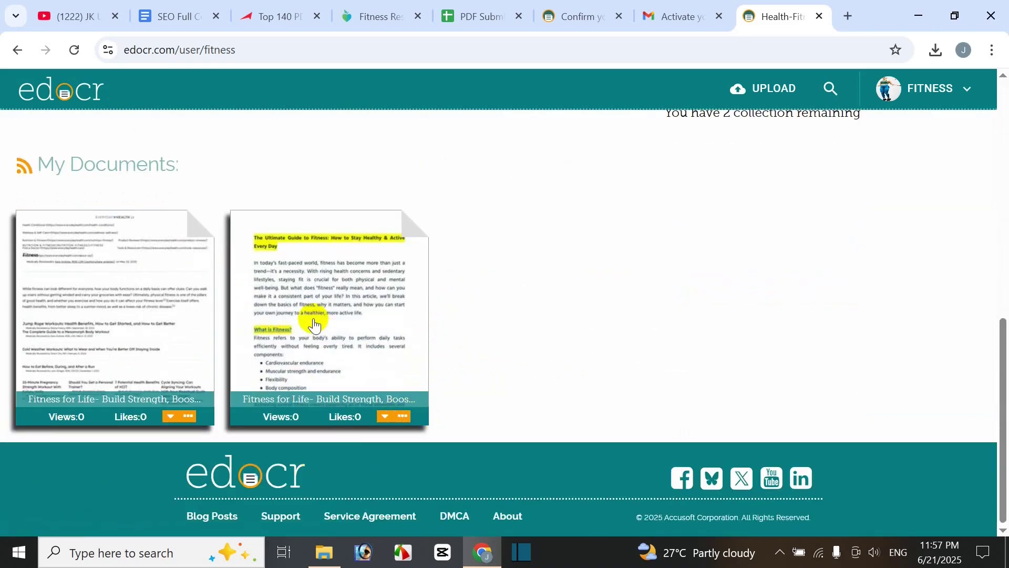
{"action": "left_click", "coordinate": [336, 299]}
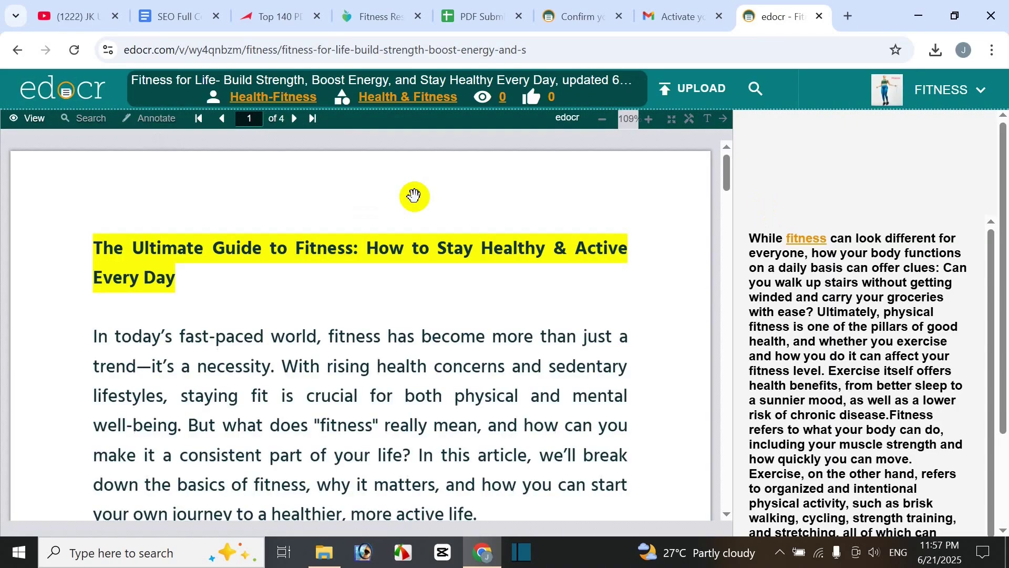
- Test the "What is Fitness?" heading link on the document's first page and close the website it opens
{"action": "scroll", "coordinate": [551, 282], "scroll_direction": "down", "scroll_amount": 3}
{"action": "scroll", "coordinate": [551, 283], "scroll_direction": "up", "scroll_amount": 3}
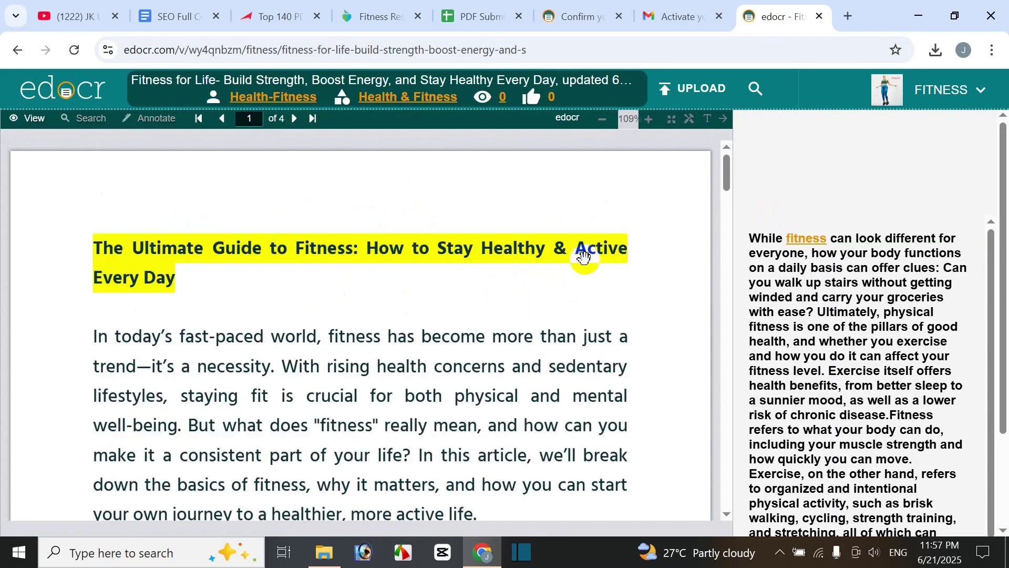
{"action": "left_click_drag", "start_coordinate": [725, 173], "coordinate": [727, 206]}
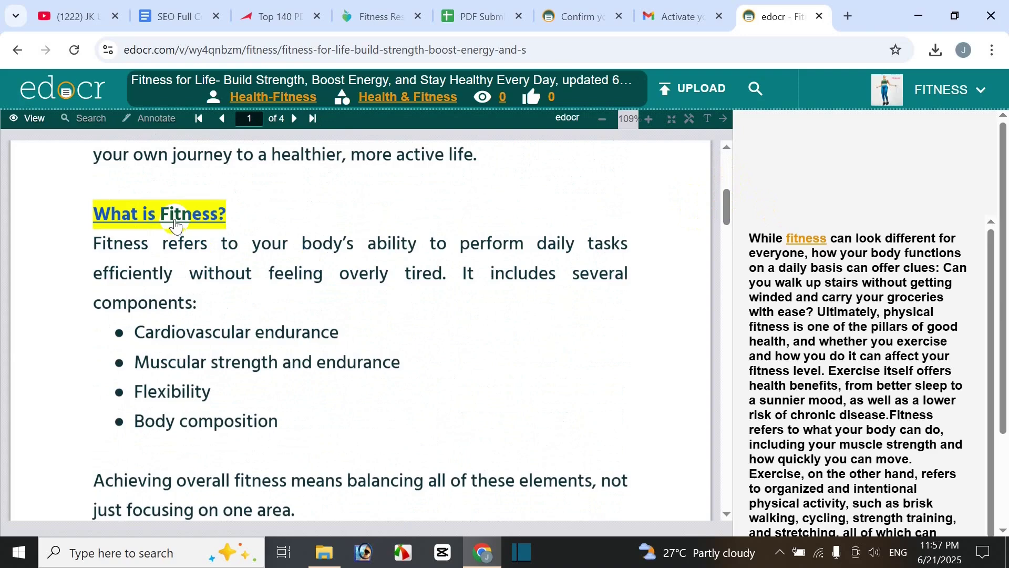
{"action": "left_click", "coordinate": [147, 214]}
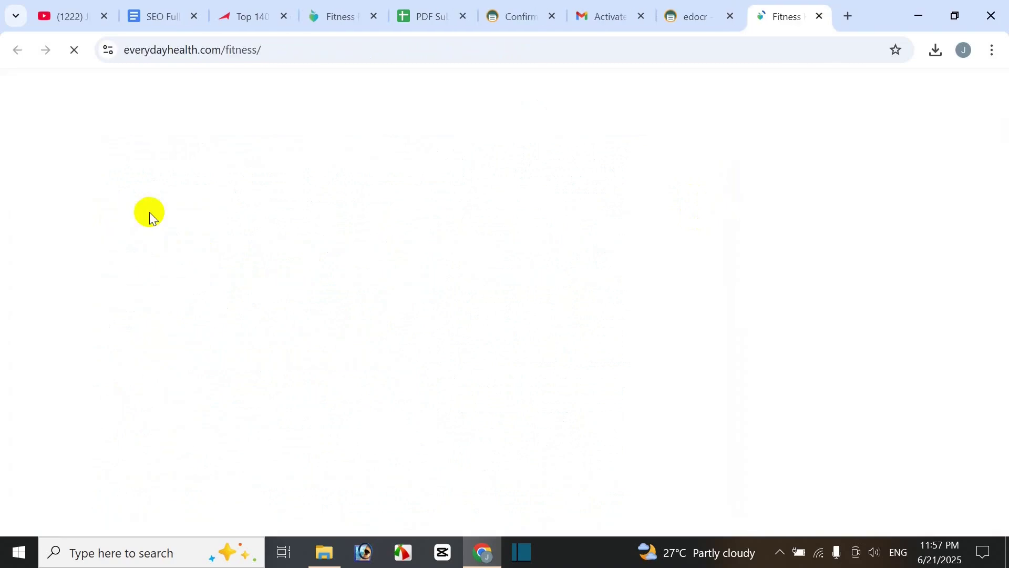
{"action": "left_click", "coordinate": [819, 16]}
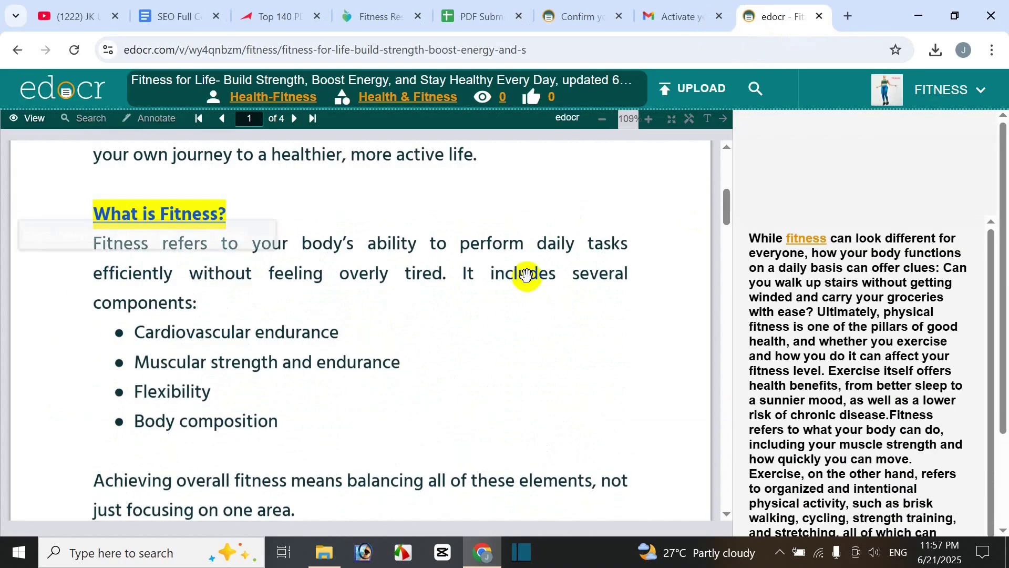
- Test the link on the jump-rope image on page 2 and close the website it opens
{"action": "scroll", "coordinate": [528, 286], "scroll_direction": "down", "scroll_amount": 5}
{"action": "scroll", "coordinate": [518, 297], "scroll_direction": "down", "scroll_amount": 3}
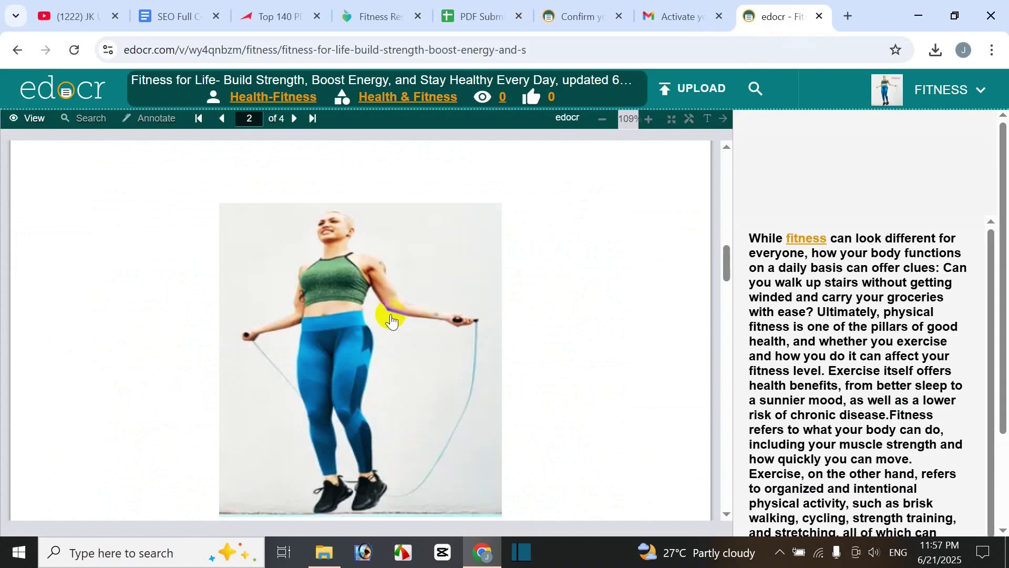
{"action": "left_click", "coordinate": [395, 348]}
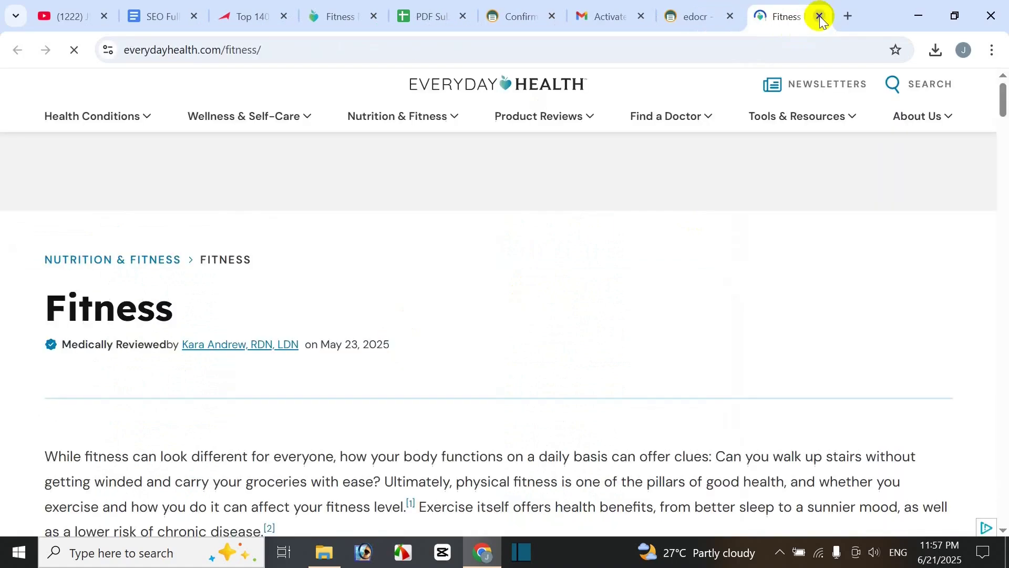
{"action": "left_click", "coordinate": [819, 16]}
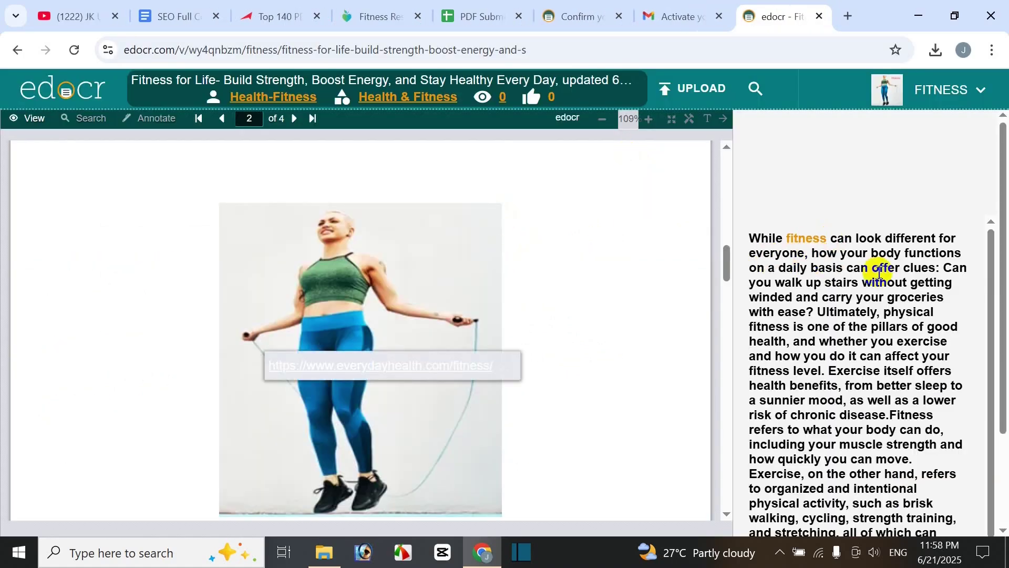
- Test the "fitness" link in the document's description and close the website it opens
{"action": "scroll", "coordinate": [878, 271], "scroll_direction": "down", "scroll_amount": 3}
{"action": "scroll", "coordinate": [889, 344], "scroll_direction": "up", "scroll_amount": 5}
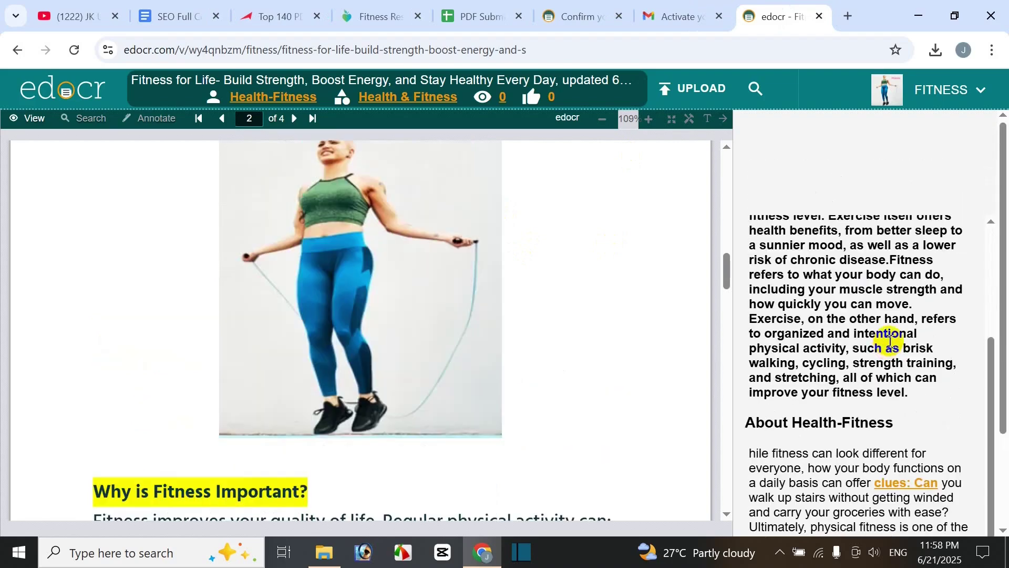
{"action": "left_click_drag", "start_coordinate": [986, 360], "coordinate": [971, 221]}
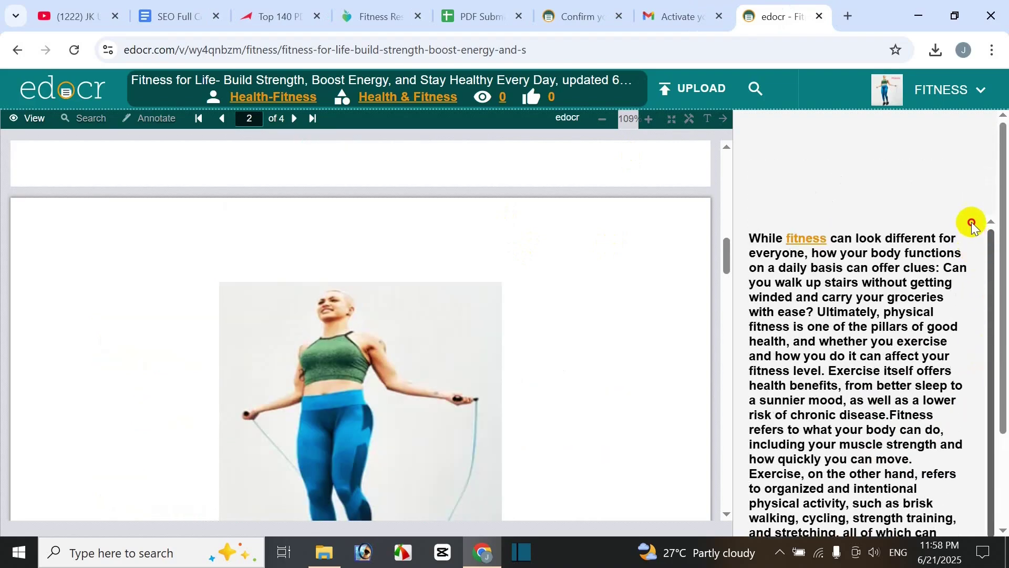
{"action": "left_click", "coordinate": [806, 240]}
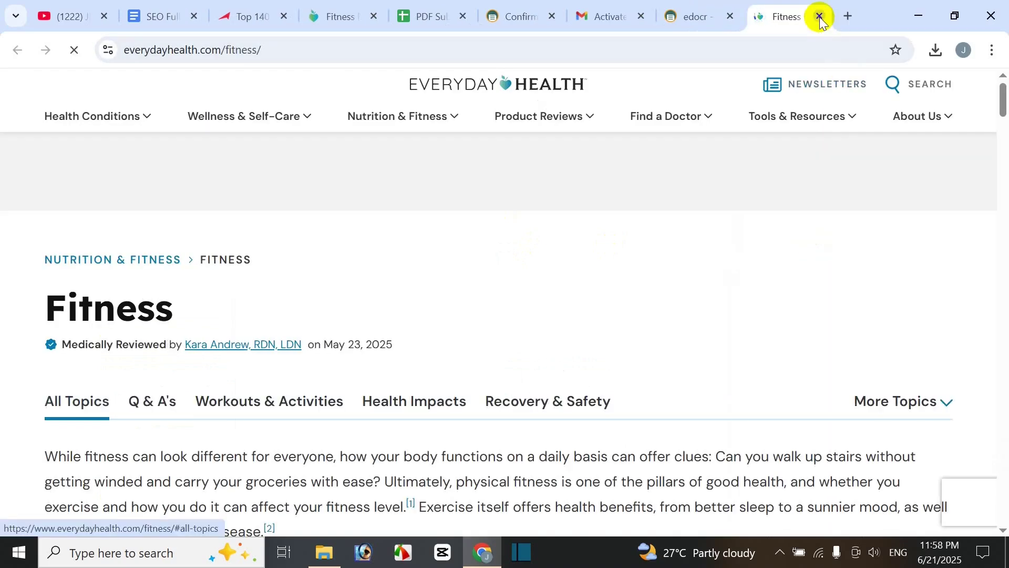
{"action": "left_click", "coordinate": [819, 16]}
- Review the About Health-Fitness text, the tag cloud and the remaining pages of the published document
{"action": "scroll", "coordinate": [944, 384], "scroll_direction": "down", "scroll_amount": 5}
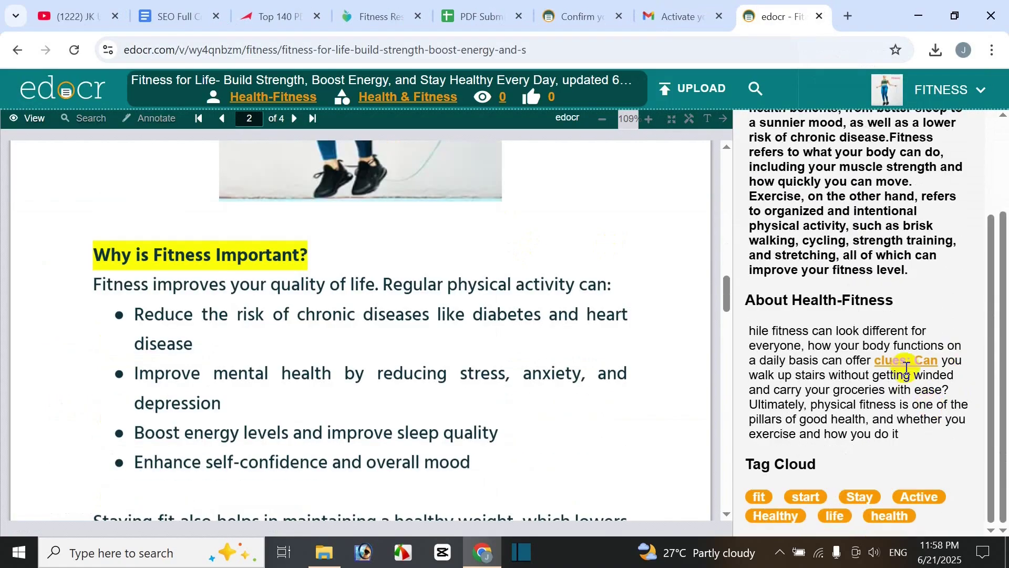
{"action": "scroll", "coordinate": [479, 400], "scroll_direction": "down", "scroll_amount": 10}
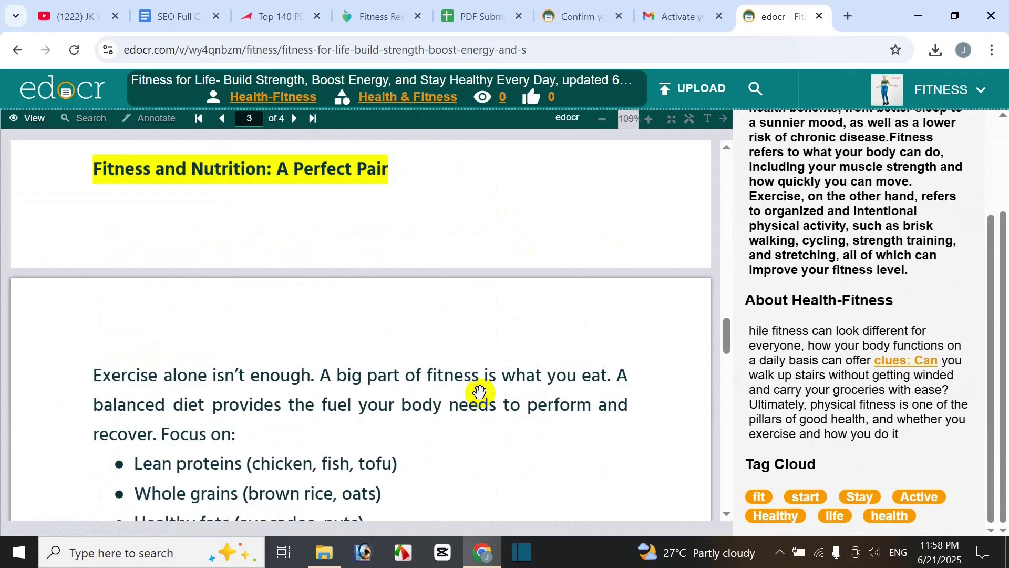
{"action": "scroll", "coordinate": [479, 400], "scroll_direction": "up", "scroll_amount": 15}
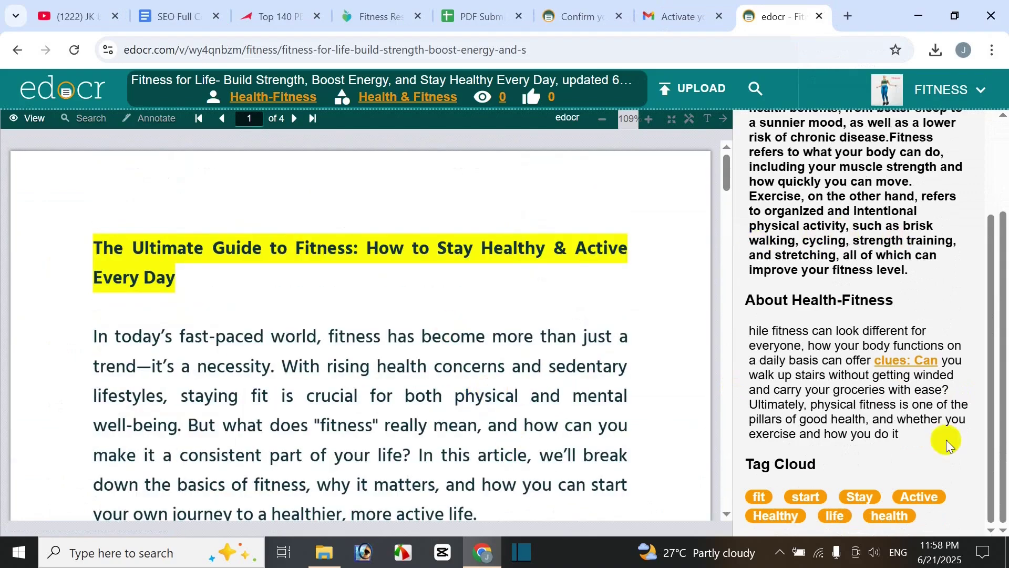
{"action": "scroll", "coordinate": [527, 315], "scroll_direction": "down", "scroll_amount": 5}
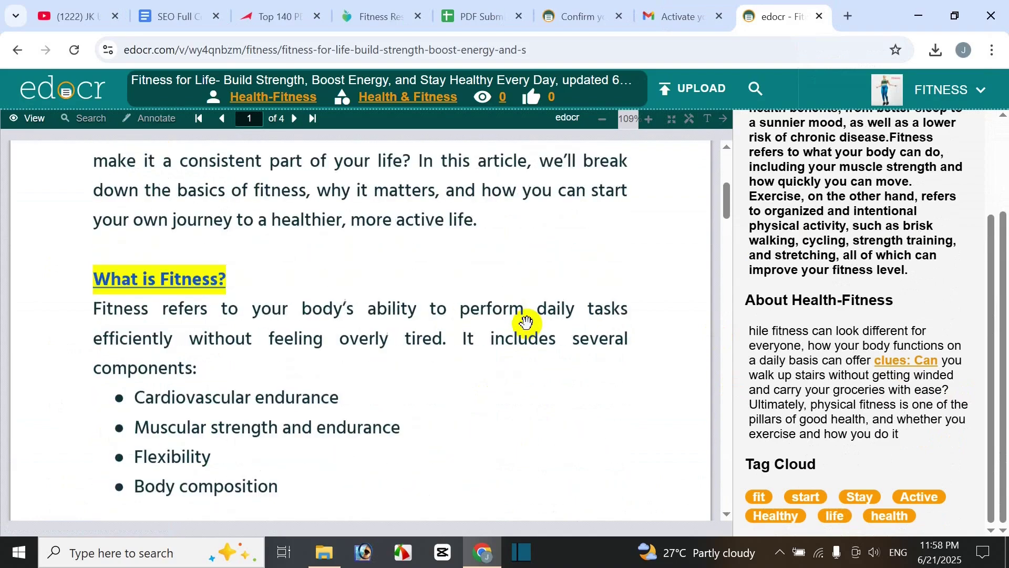
{"action": "scroll", "coordinate": [523, 322], "scroll_direction": "up", "scroll_amount": 5}
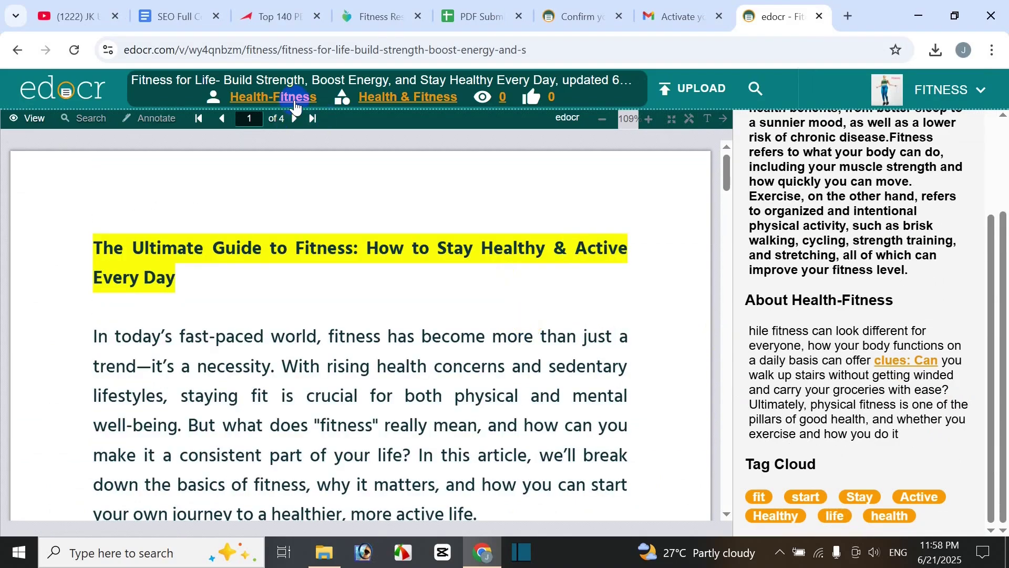
- Copy the published document's URL and record it in cell D3 under Live Link in the PDF Submission backlink spreadsheet
{"action": "left_click", "coordinate": [326, 50]}
{"action": "key", "text": "ctrl+c"}
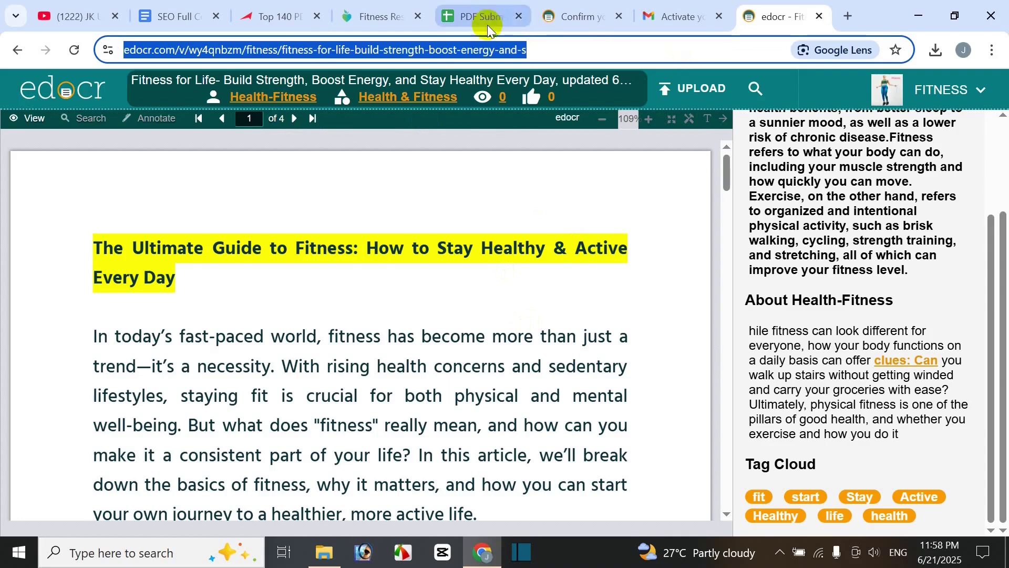
{"action": "left_click", "coordinate": [473, 16]}
{"action": "left_click", "coordinate": [573, 246]}
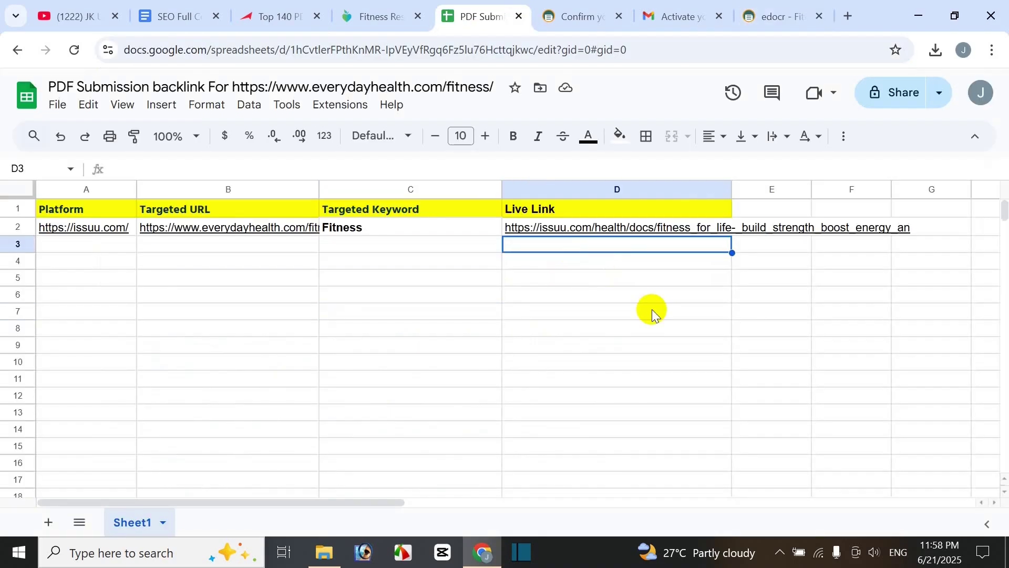
{"action": "key", "text": "ctrl+v"}
{"action": "left_click", "coordinate": [671, 314]}
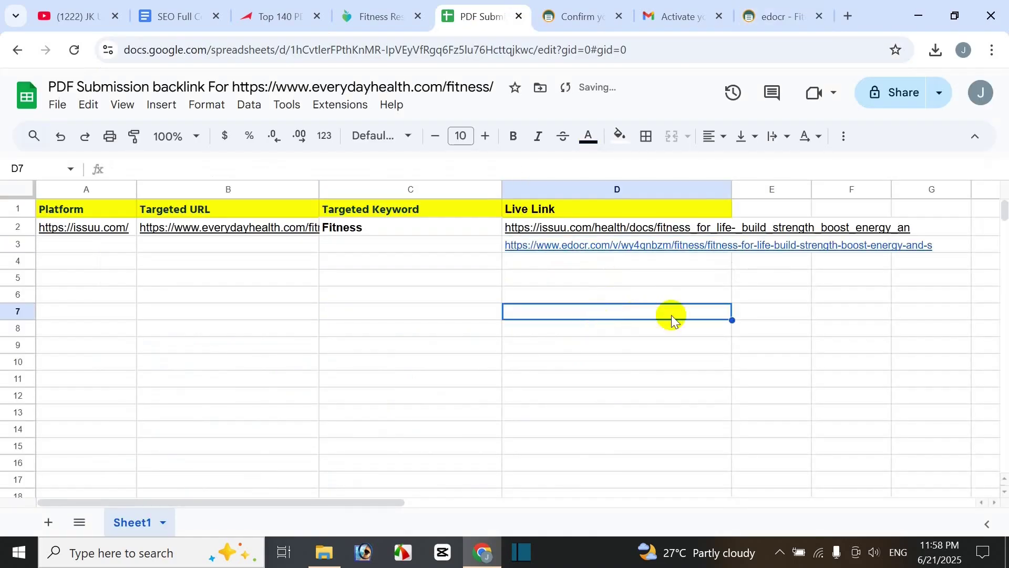
- Open the live link recorded in D3, look through the document it leads to, and close it again
{"action": "left_click", "coordinate": [622, 248]}
{"action": "left_click", "coordinate": [645, 271]}
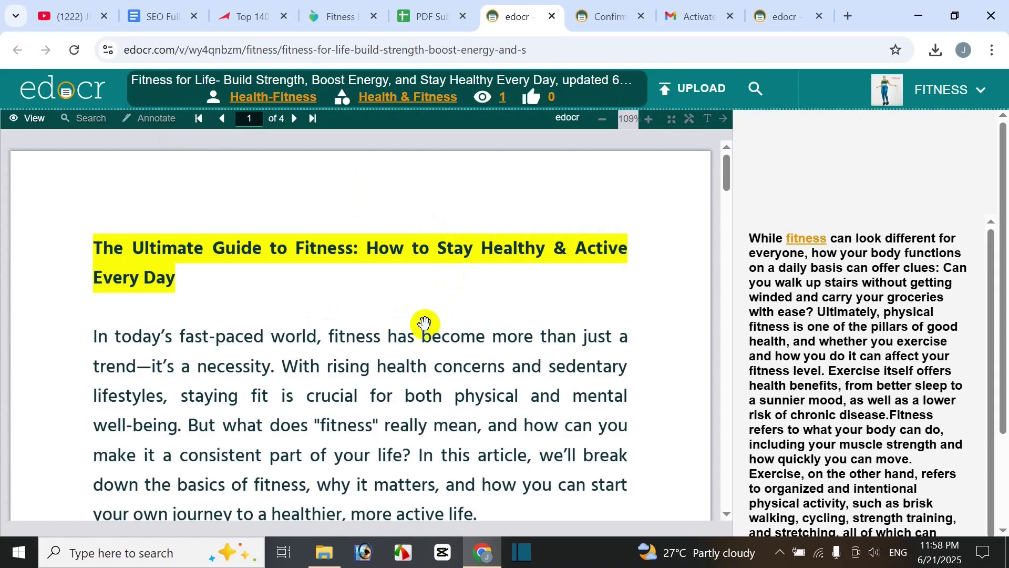
{"action": "scroll", "coordinate": [425, 323], "scroll_direction": "down", "scroll_amount": 5}
{"action": "scroll", "coordinate": [417, 322], "scroll_direction": "up", "scroll_amount": 3}
{"action": "scroll", "coordinate": [417, 327], "scroll_direction": "down", "scroll_amount": 15}
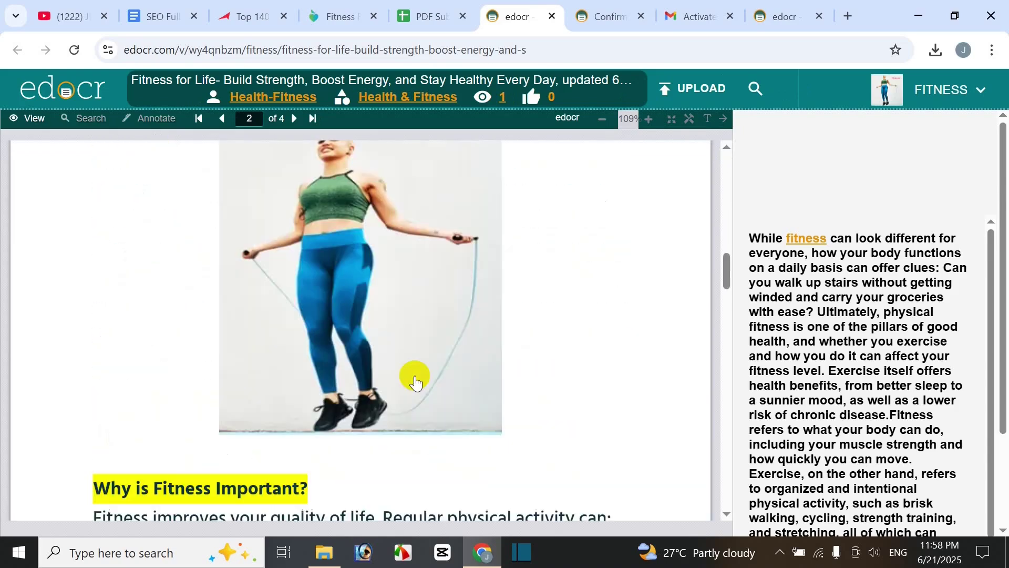
{"action": "scroll", "coordinate": [494, 342], "scroll_direction": "up", "scroll_amount": 10}
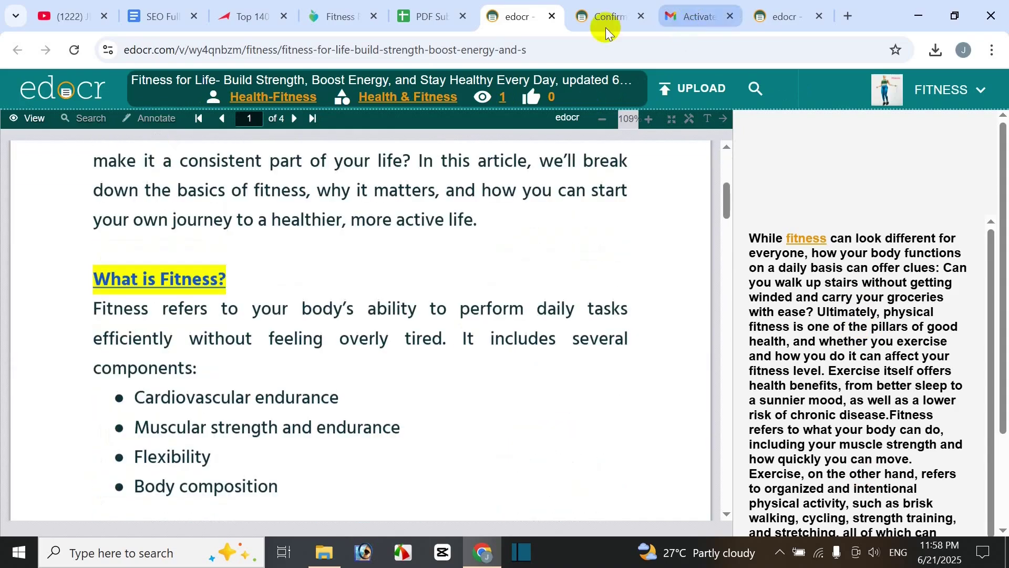
{"action": "left_click", "coordinate": [552, 16]}
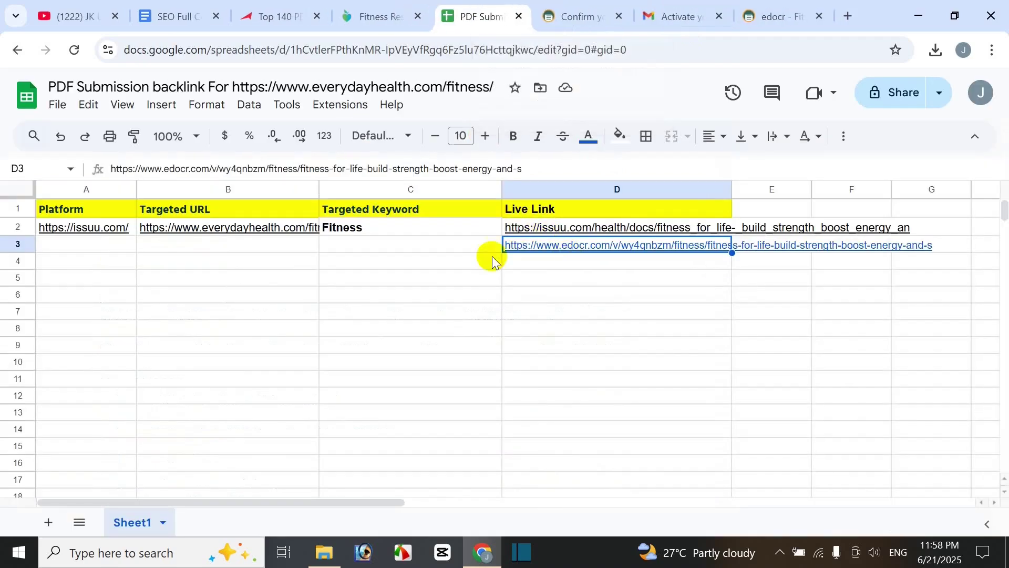
- Fill the Targeted URL and Targeted Keyword entries from row 2 down through row 5
{"action": "left_click_drag", "start_coordinate": [274, 227], "coordinate": [409, 229]}
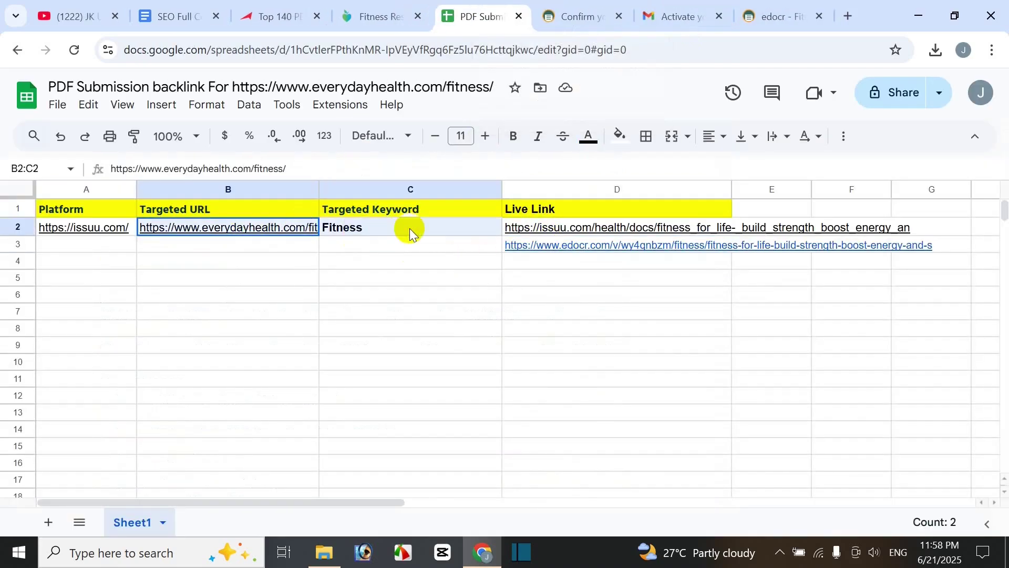
{"action": "left_click_drag", "start_coordinate": [501, 234], "coordinate": [497, 287]}
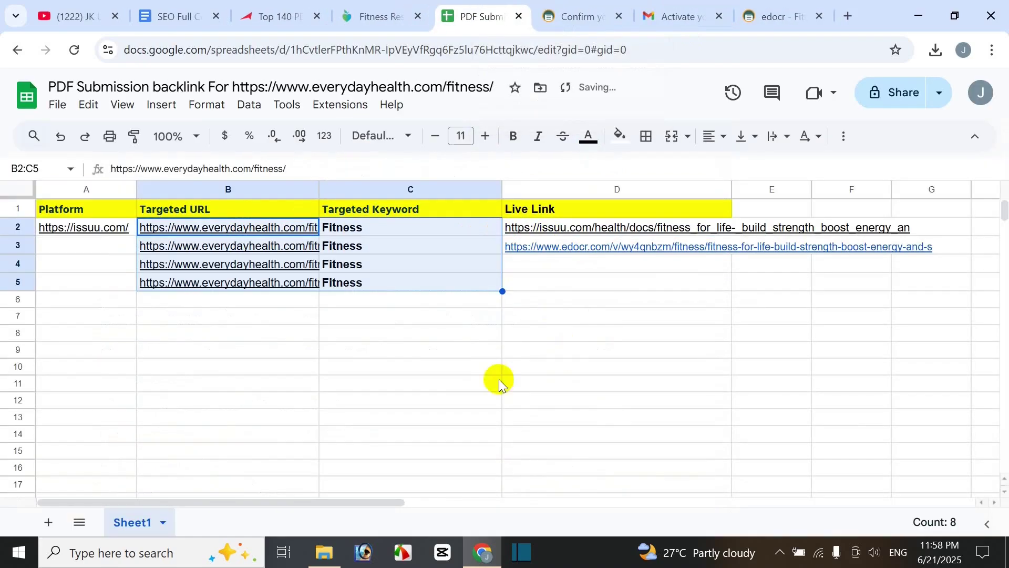
{"action": "left_click", "coordinate": [424, 371]}
{"action": "left_click", "coordinate": [84, 245]}
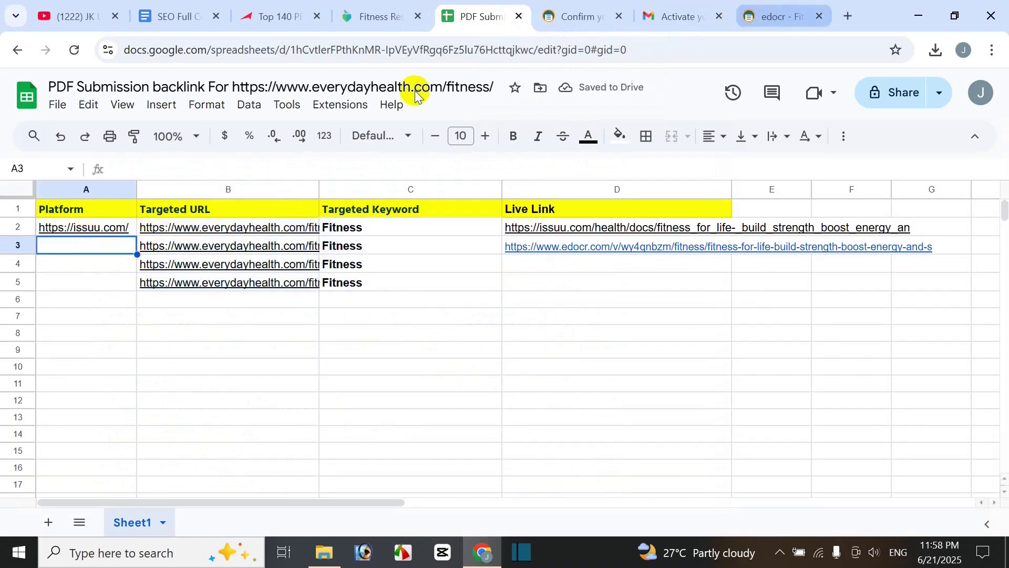
{"action": "left_click", "coordinate": [768, 16]}
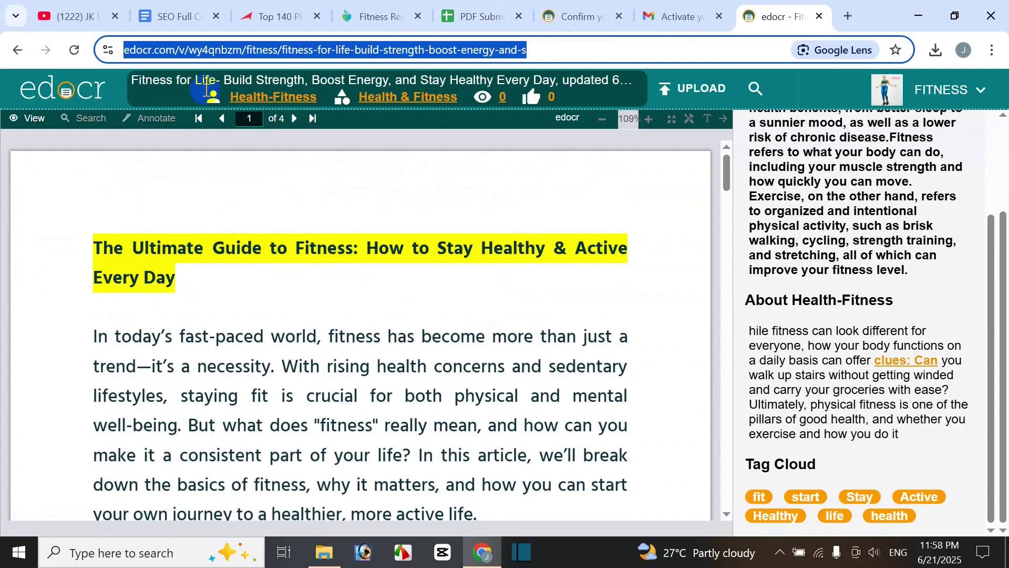
{"action": "left_click", "coordinate": [170, 56]}
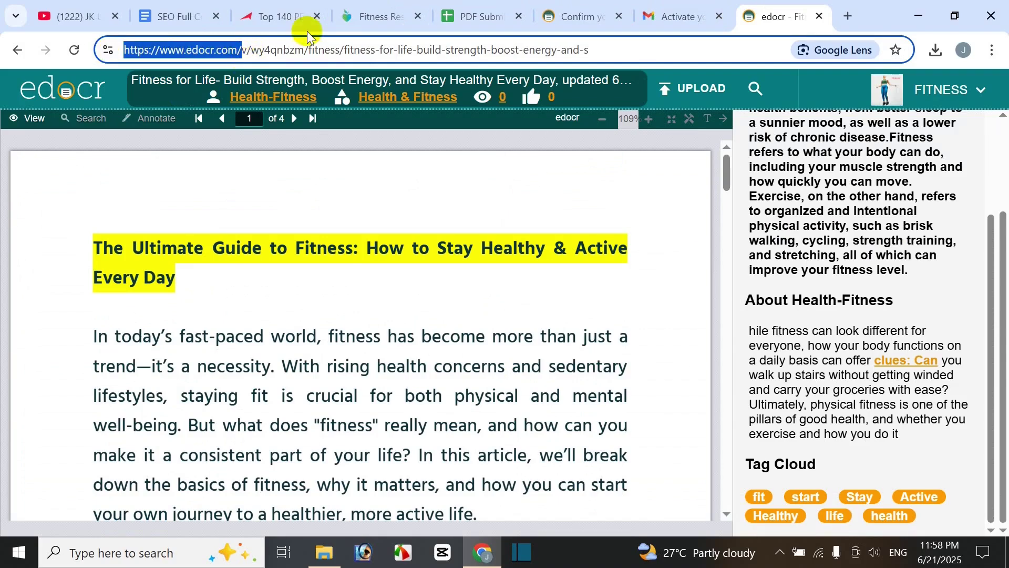
{"action": "left_click", "coordinate": [476, 17]}
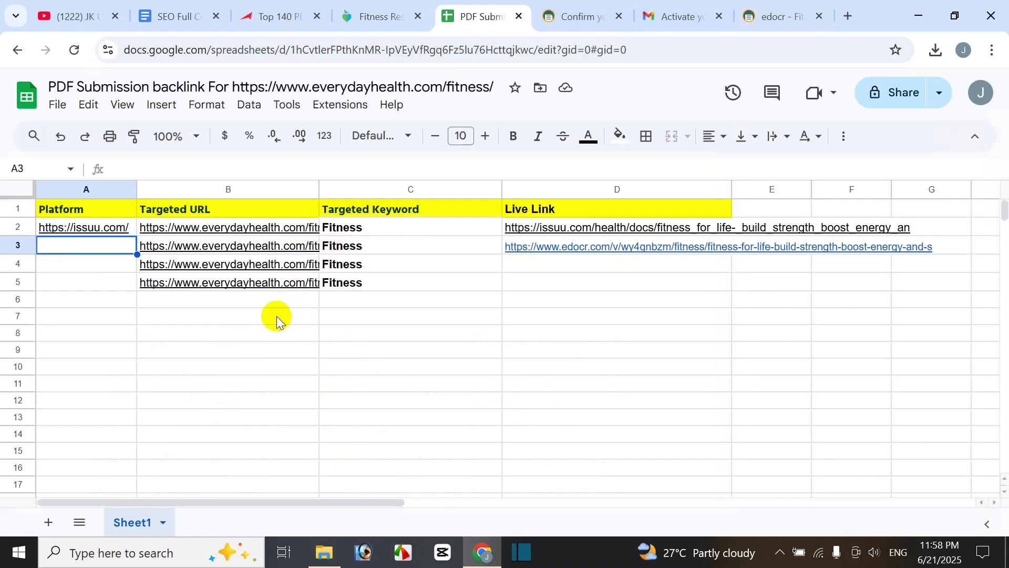
{"action": "type", "text": "https://www.edocr.com/"}
{"action": "left_click", "coordinate": [273, 374]}
{"action": "left_click", "coordinate": [590, 266]}
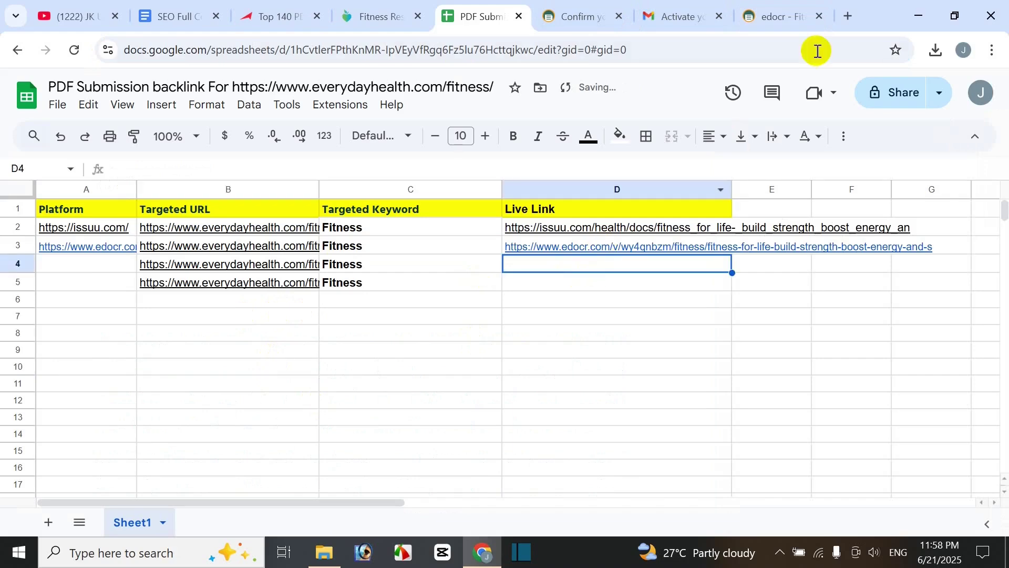
{"action": "left_click", "coordinate": [778, 17]}
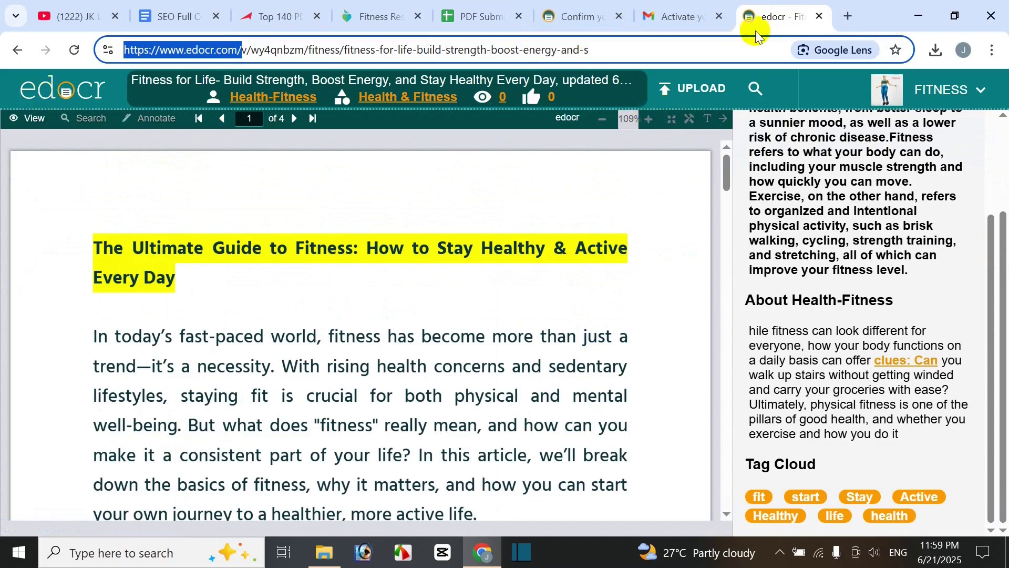
- Return to the Health-Fitness profile page on edocr and look through its collections and published documents
{"action": "left_click", "coordinate": [17, 50]}
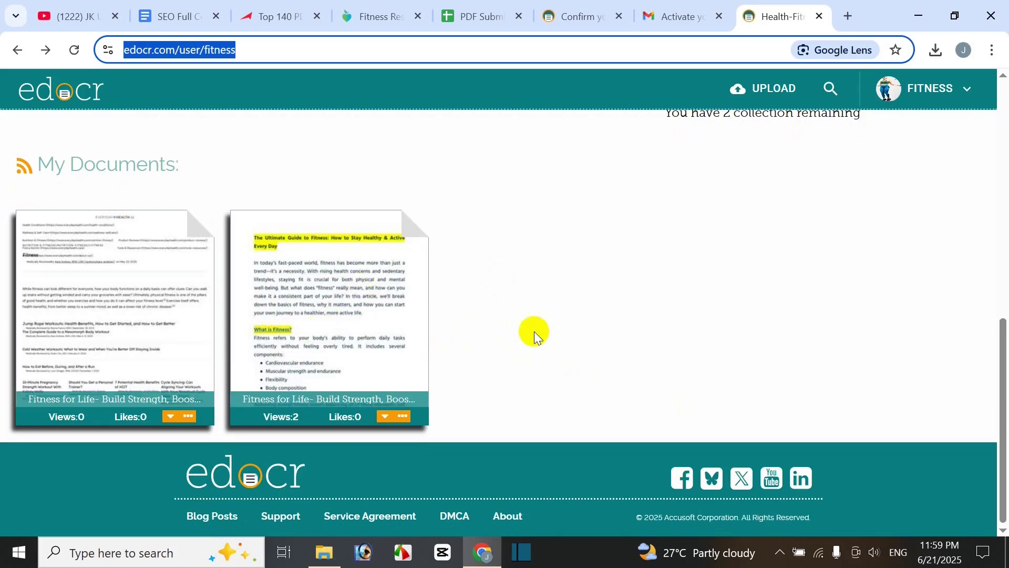
{"action": "scroll", "coordinate": [534, 334], "scroll_direction": "up", "scroll_amount": 6}
{"action": "scroll", "coordinate": [526, 357], "scroll_direction": "down", "scroll_amount": 4}
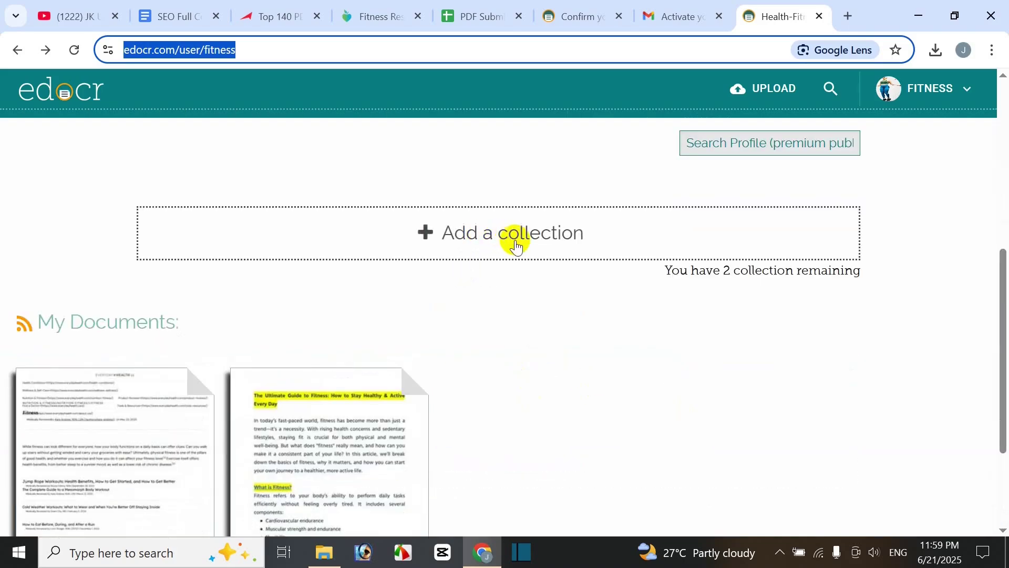
{"action": "scroll", "coordinate": [517, 246], "scroll_direction": "up", "scroll_amount": 1}
{"action": "scroll", "coordinate": [518, 246], "scroll_direction": "up", "scroll_amount": 3}
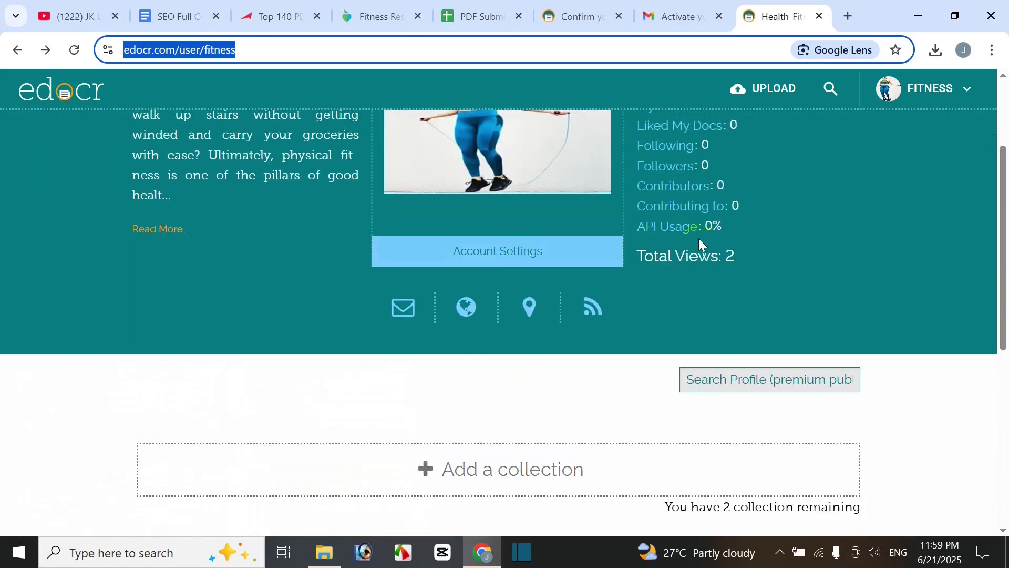
- Open the edocr upload form, look over its title and file fields, and return to the profile page
{"action": "left_click", "coordinate": [768, 88]}
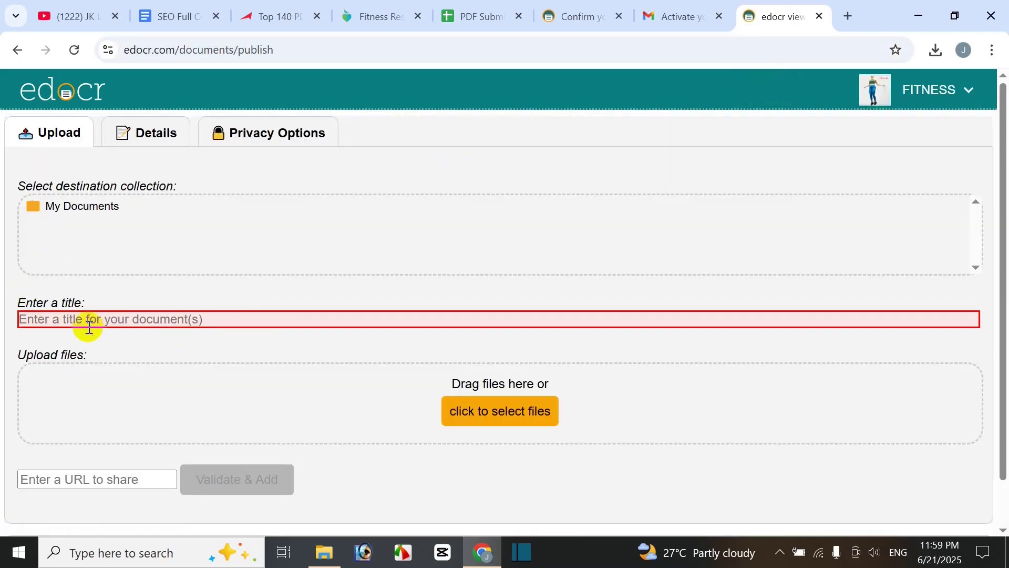
{"action": "scroll", "coordinate": [473, 425], "scroll_direction": "down", "scroll_amount": 1}
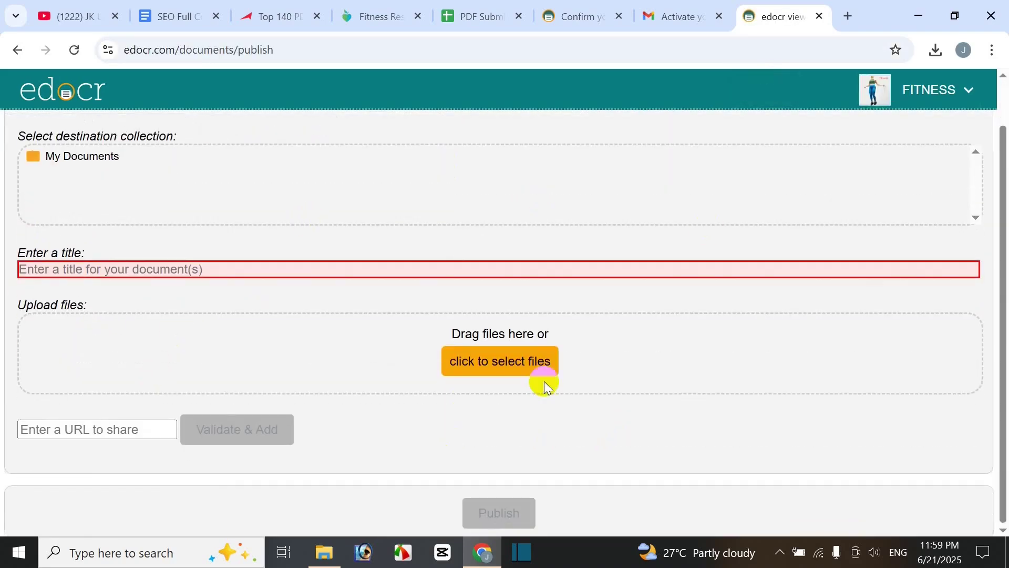
{"action": "left_click", "coordinate": [62, 98]}
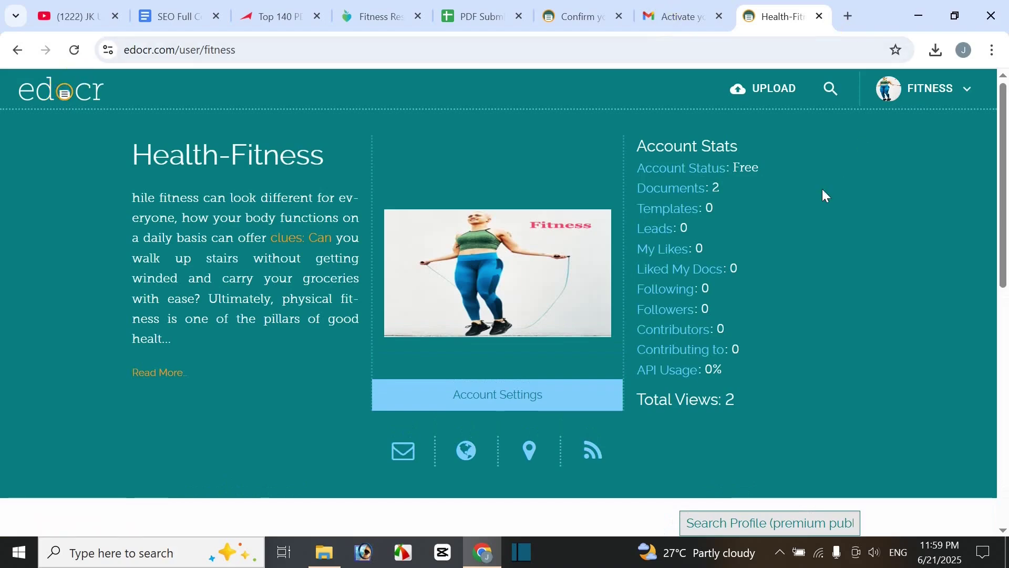
- Review the account stats and the My Documents section on the Health-Fitness profile
{"action": "scroll", "coordinate": [815, 199], "scroll_direction": "down", "scroll_amount": 1}
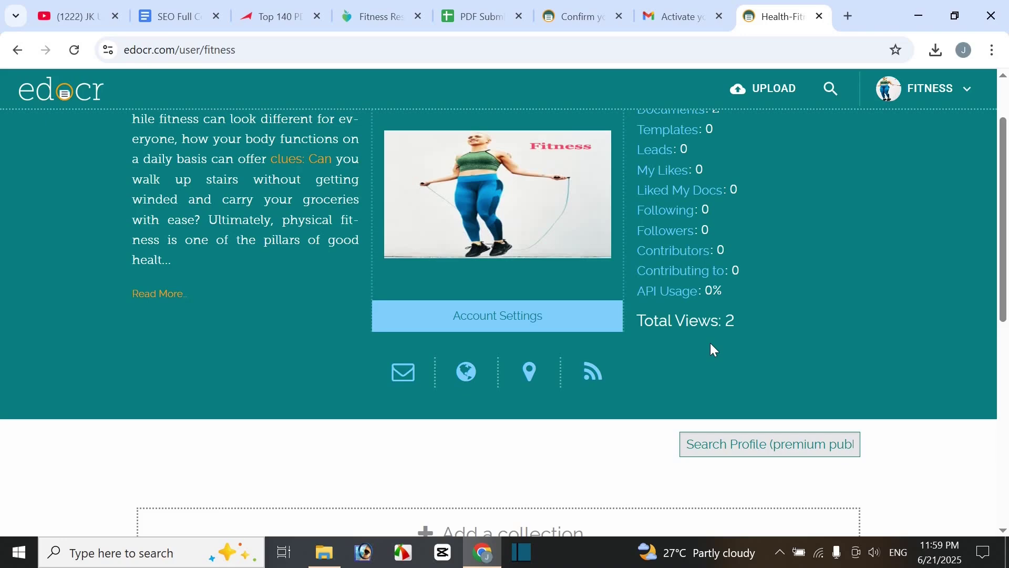
{"action": "left_click", "coordinate": [985, 354]}
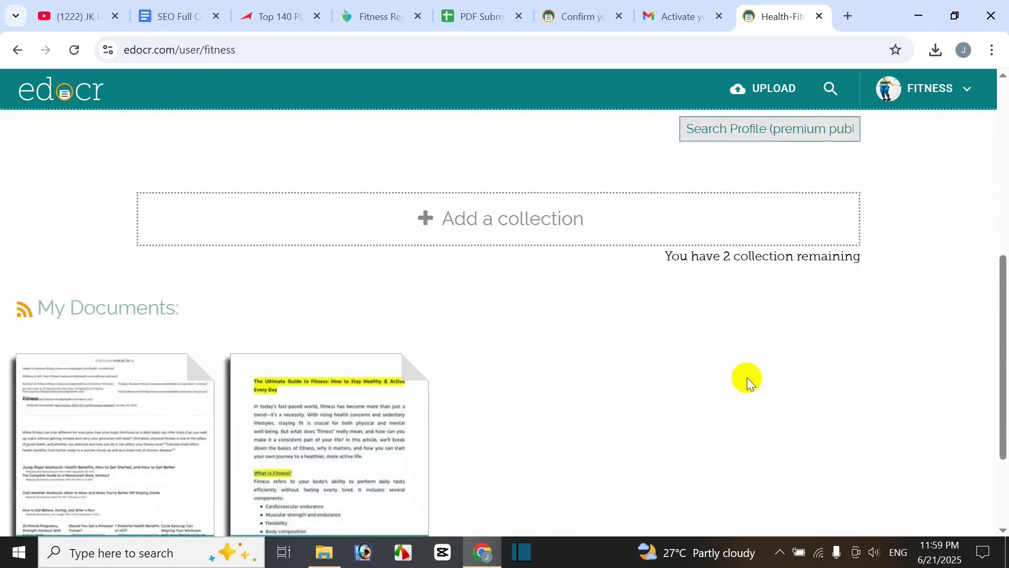
{"action": "scroll", "coordinate": [552, 356], "scroll_direction": "down", "scroll_amount": 3}
{"action": "scroll", "coordinate": [547, 357], "scroll_direction": "up", "scroll_amount": 10}
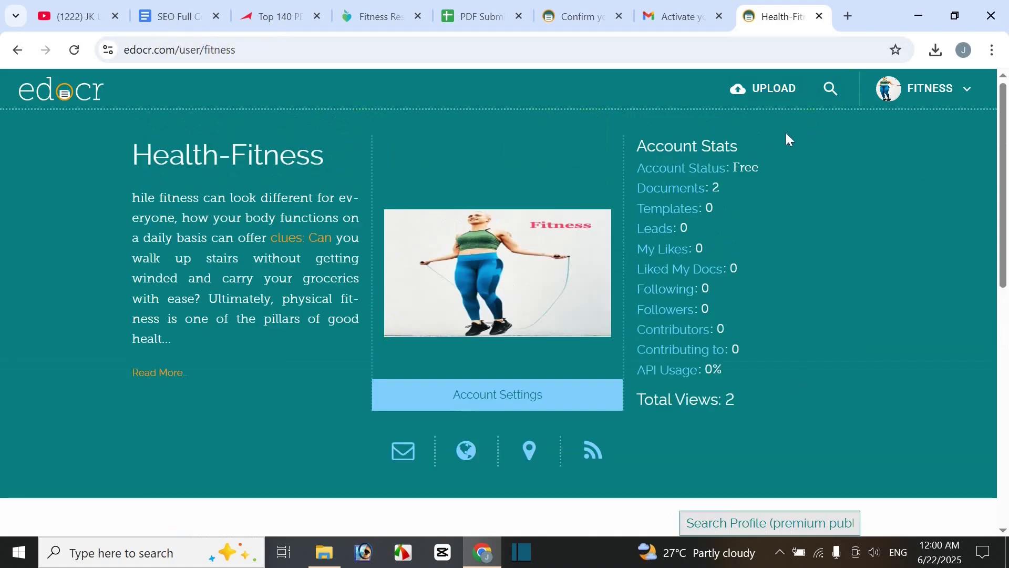
- Close the edocr profile, the Gmail activation message and the edocr confirmation page
{"action": "left_click", "coordinate": [819, 17]}
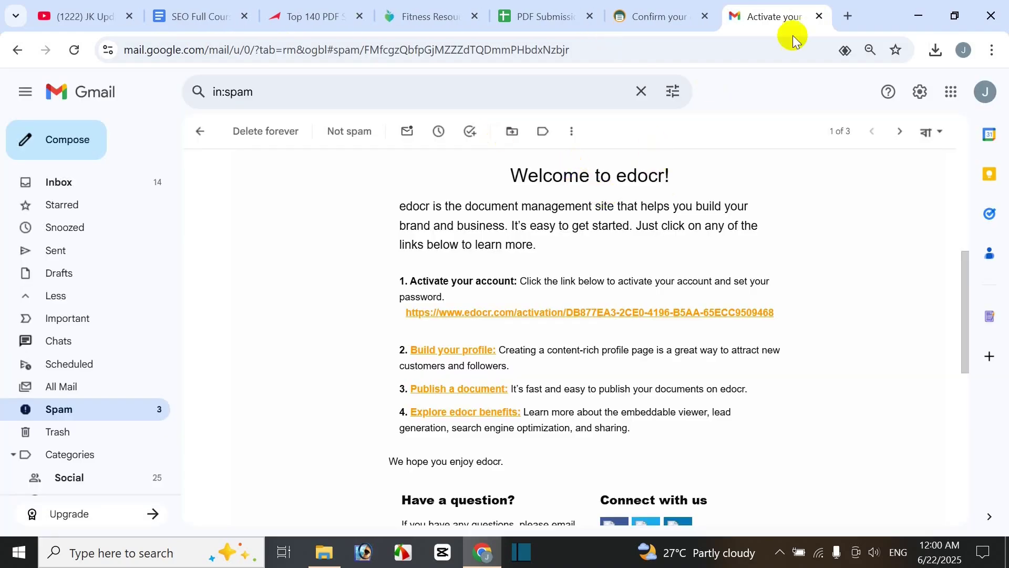
{"action": "left_click", "coordinate": [818, 16]}
{"action": "left_click", "coordinate": [819, 16]}
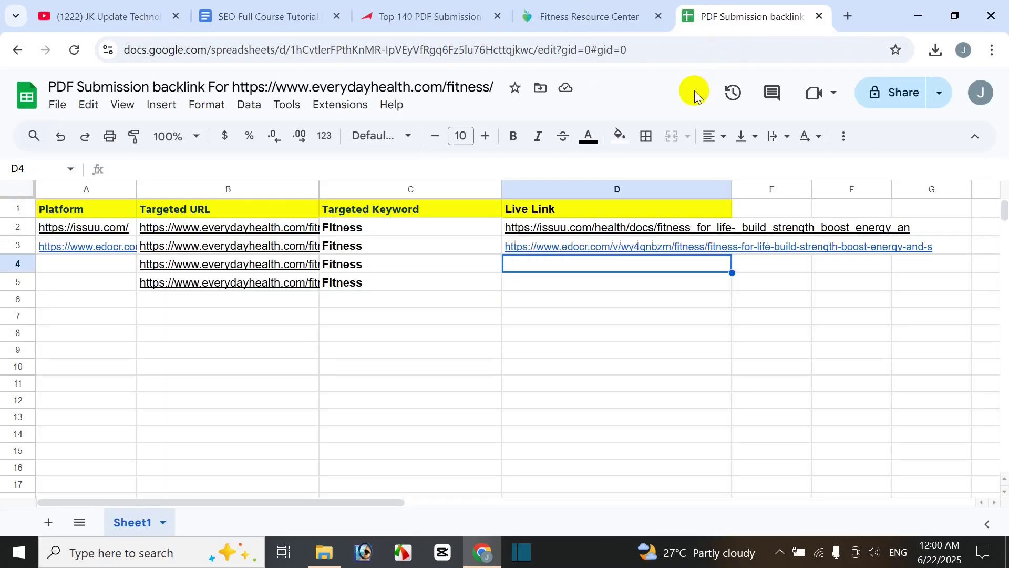
- Look through Traffic Tail's PDF submission site tables, down to the 70+ PDF Submission Sites list, for the next platform
{"action": "left_click", "coordinate": [591, 16]}
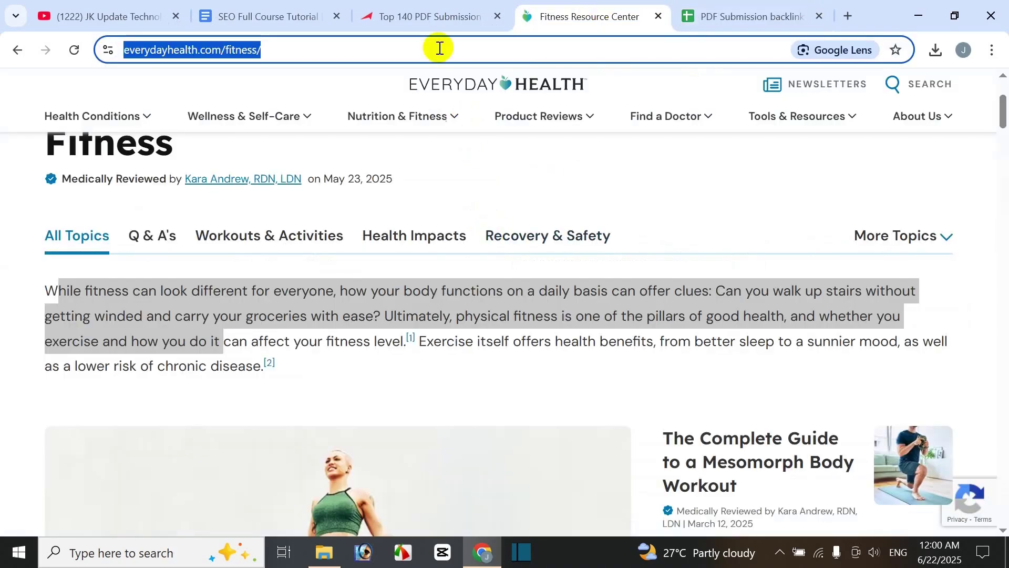
{"action": "left_click", "coordinate": [430, 17]}
{"action": "scroll", "coordinate": [828, 365], "scroll_direction": "up", "scroll_amount": 1}
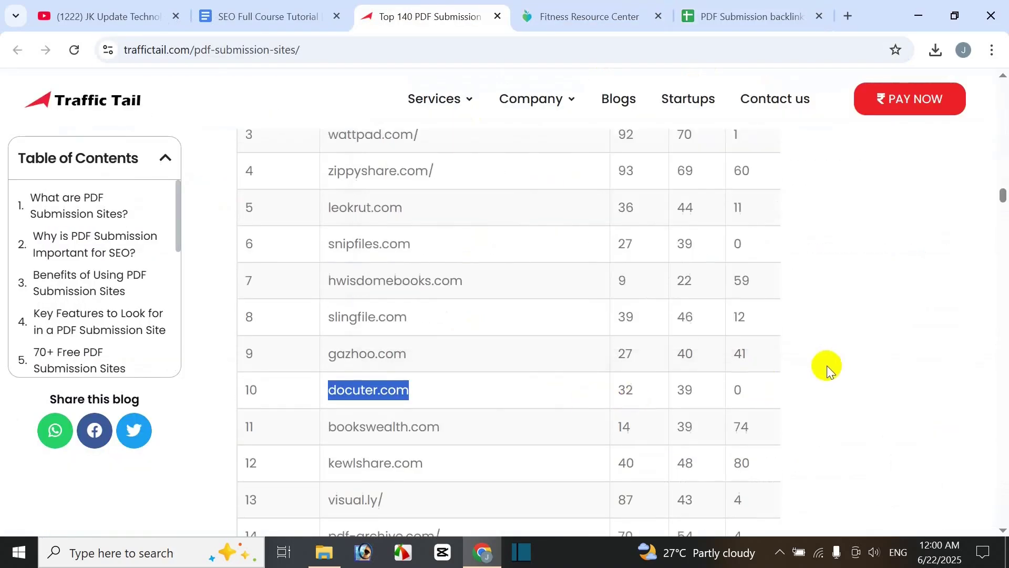
{"action": "scroll", "coordinate": [825, 367], "scroll_direction": "down", "scroll_amount": 2}
{"action": "scroll", "coordinate": [651, 340], "scroll_direction": "down", "scroll_amount": 7}
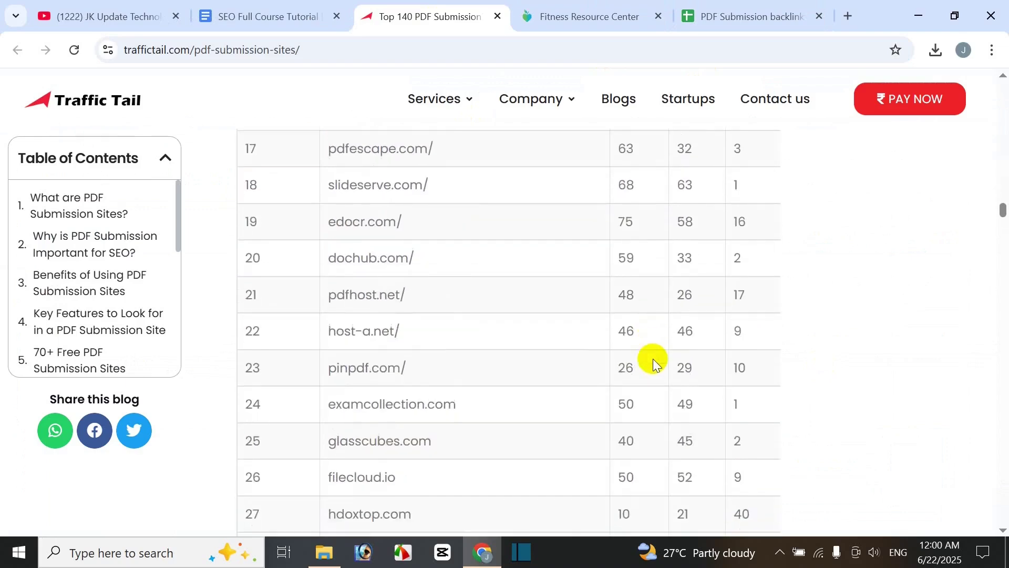
{"action": "scroll", "coordinate": [653, 358], "scroll_direction": "down", "scroll_amount": 20}
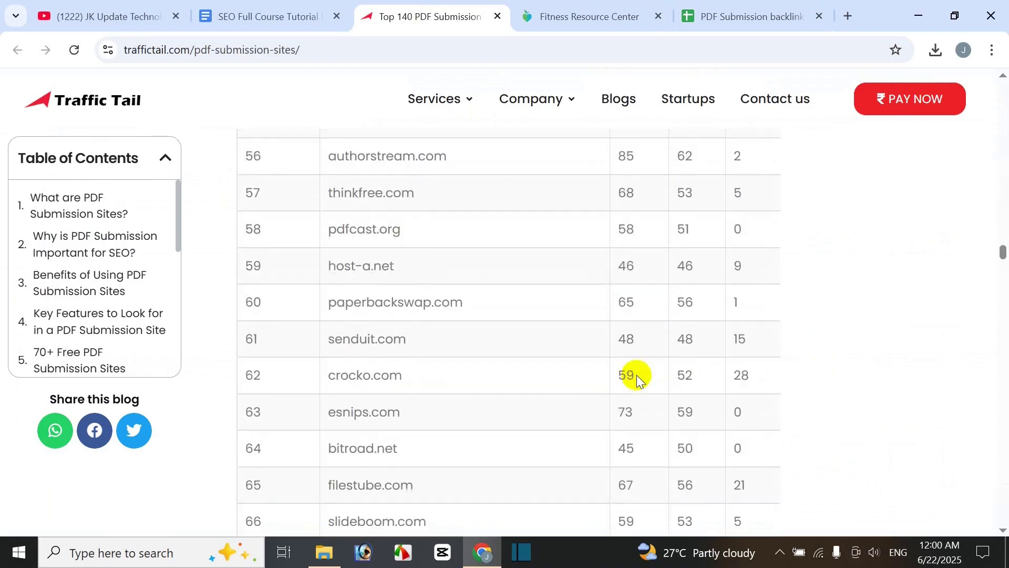
{"action": "scroll", "coordinate": [717, 379], "scroll_direction": "down", "scroll_amount": 14}
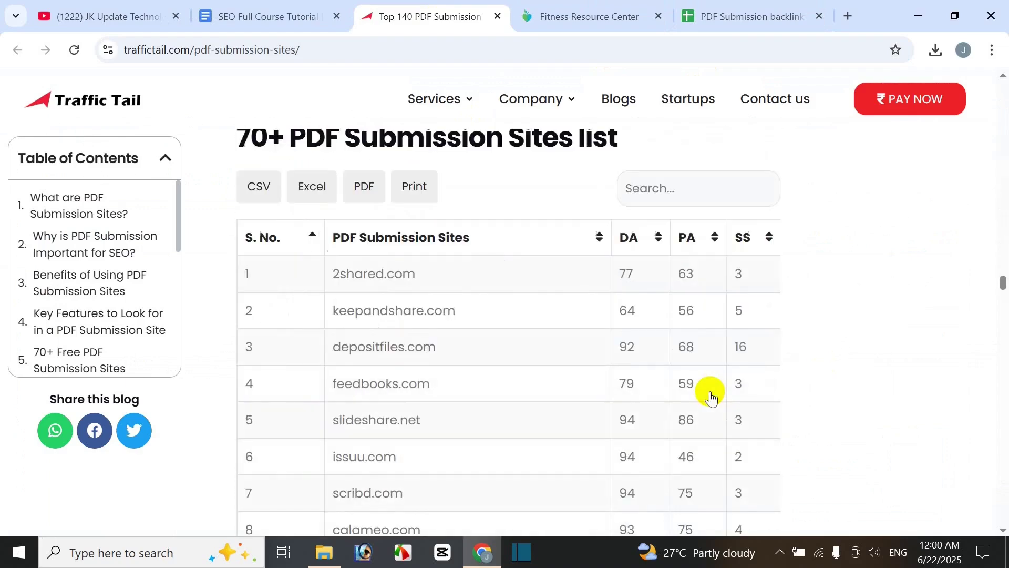
{"action": "scroll", "coordinate": [742, 367], "scroll_direction": "down", "scroll_amount": 3}
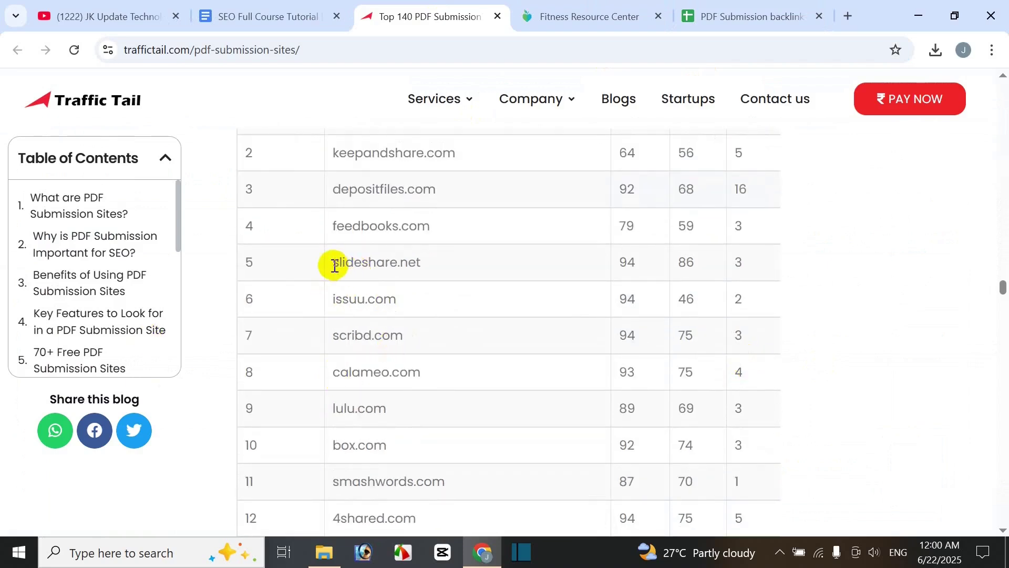
- Copy slideshare.net from the submission sites list and open the site in a new tab
{"action": "left_click_drag", "start_coordinate": [335, 266], "coordinate": [487, 265]}
{"action": "key", "text": "ctrl+c"}
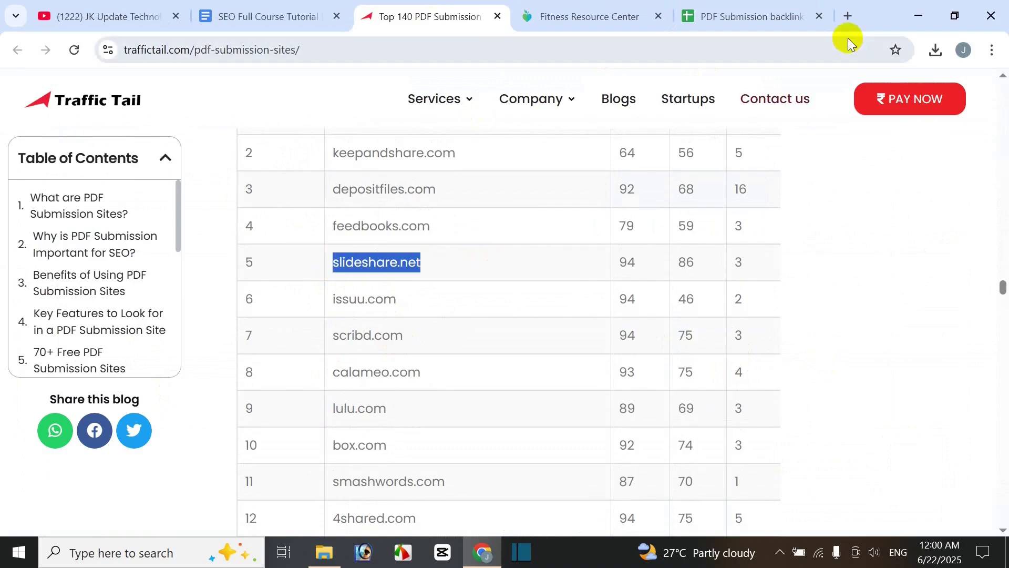
{"action": "key", "text": "ctrl+t"}
{"action": "key", "text": "ctrl+v"}
{"action": "key", "text": "Return"}
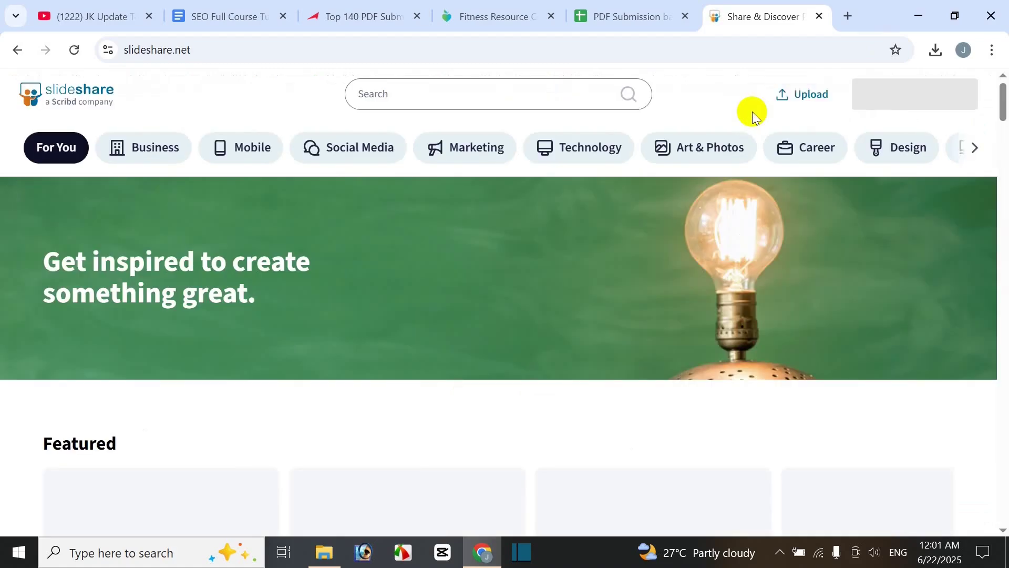
- Look over the SlideShare home page and its upload and login options
{"action": "scroll", "coordinate": [670, 295], "scroll_direction": "down", "scroll_amount": 3}
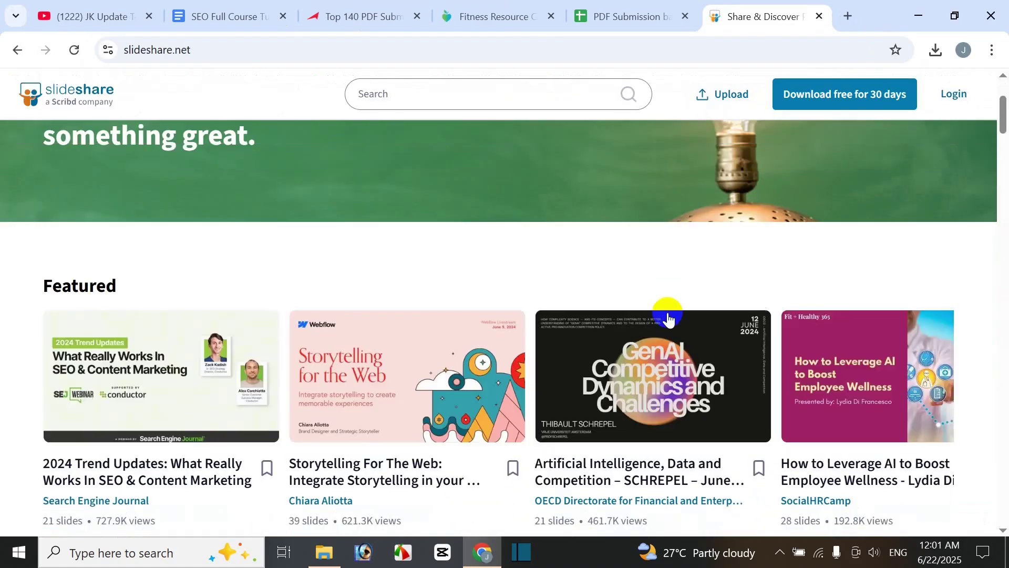
{"action": "scroll", "coordinate": [669, 311], "scroll_direction": "up", "scroll_amount": 3}
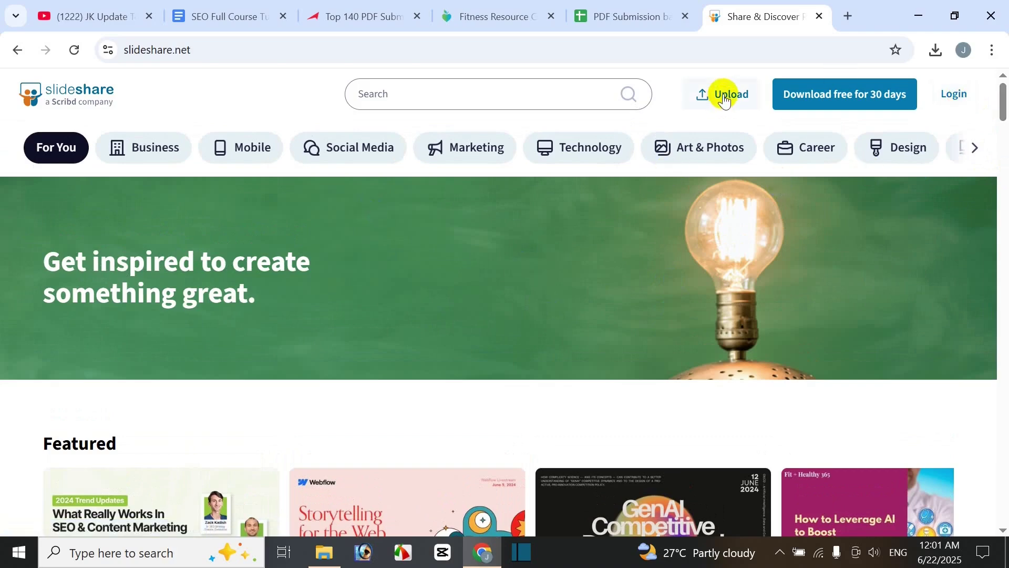
{"action": "right_click", "coordinate": [652, 316]}
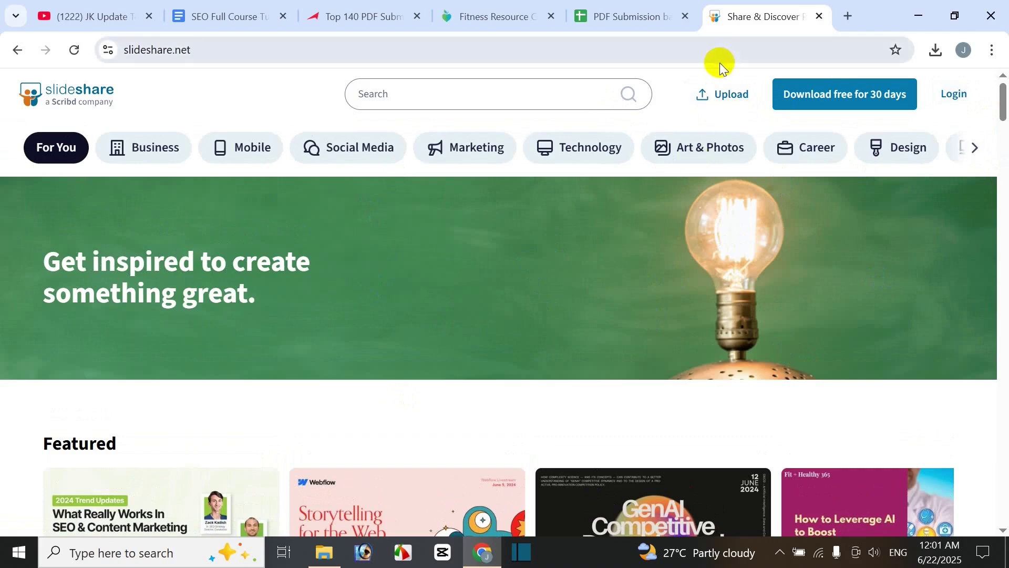
{"action": "left_click", "coordinate": [389, 307]}
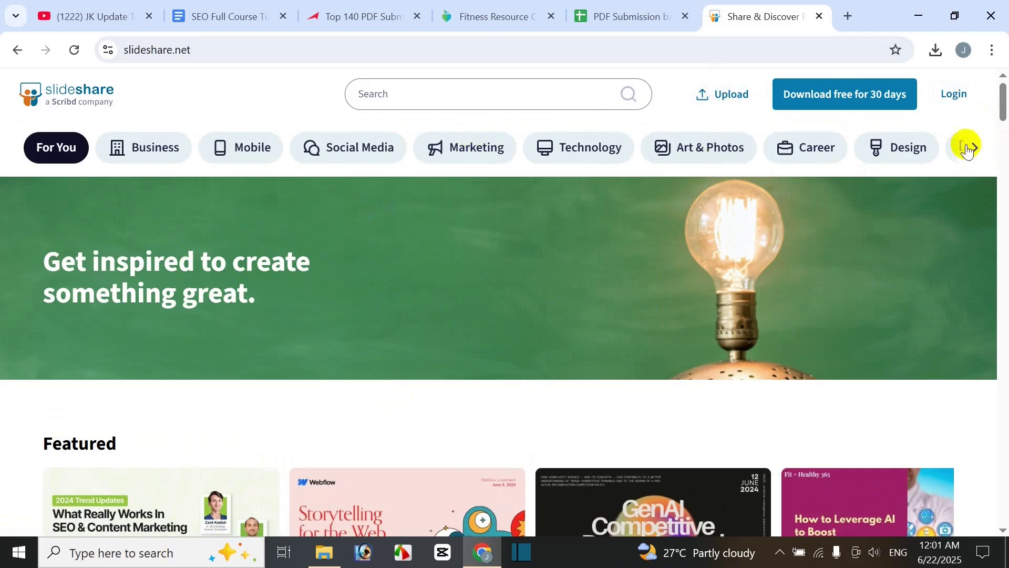
- Sign up for a SlideShare account with the existing Google account and approve sharing its details with Scribd
{"action": "left_click", "coordinate": [954, 93]}
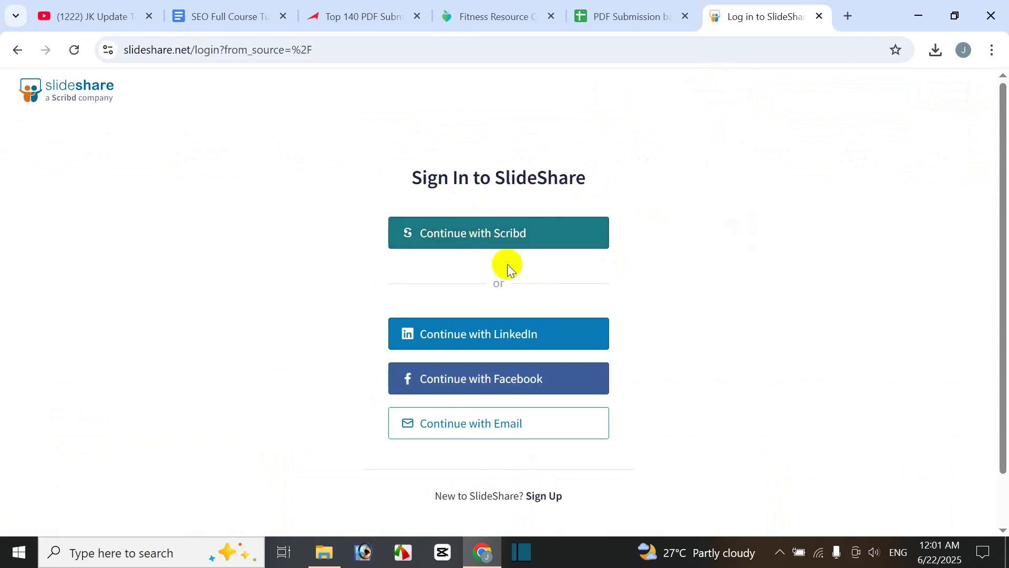
{"action": "scroll", "coordinate": [627, 476], "scroll_direction": "down", "scroll_amount": 2}
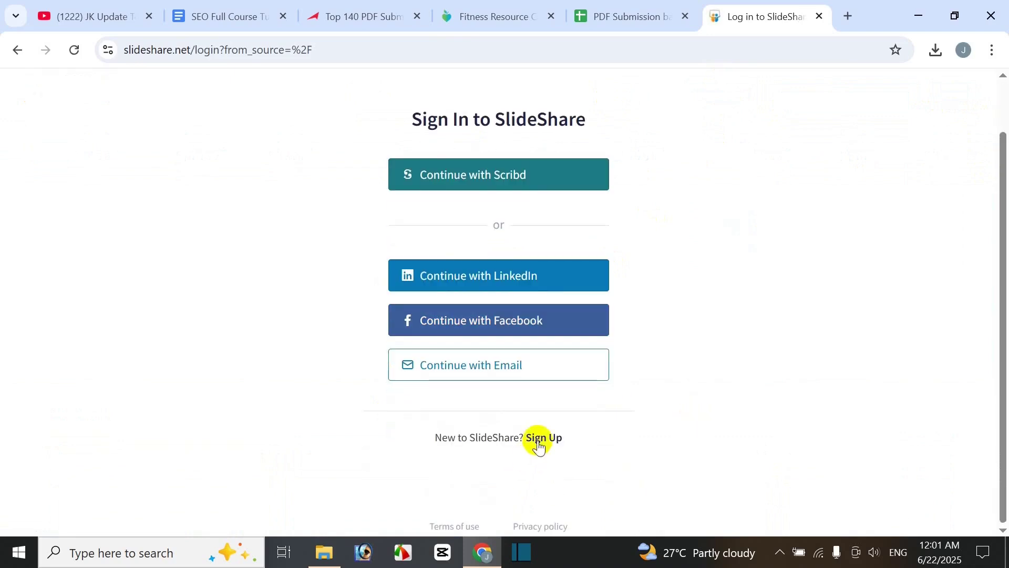
{"action": "left_click", "coordinate": [542, 446]}
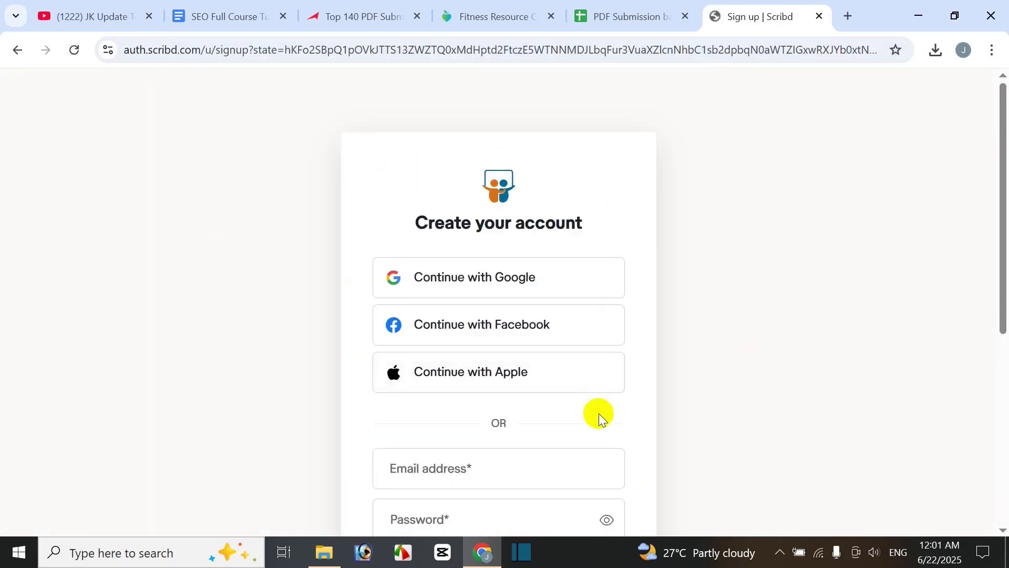
{"action": "scroll", "coordinate": [591, 424], "scroll_direction": "down", "scroll_amount": 3}
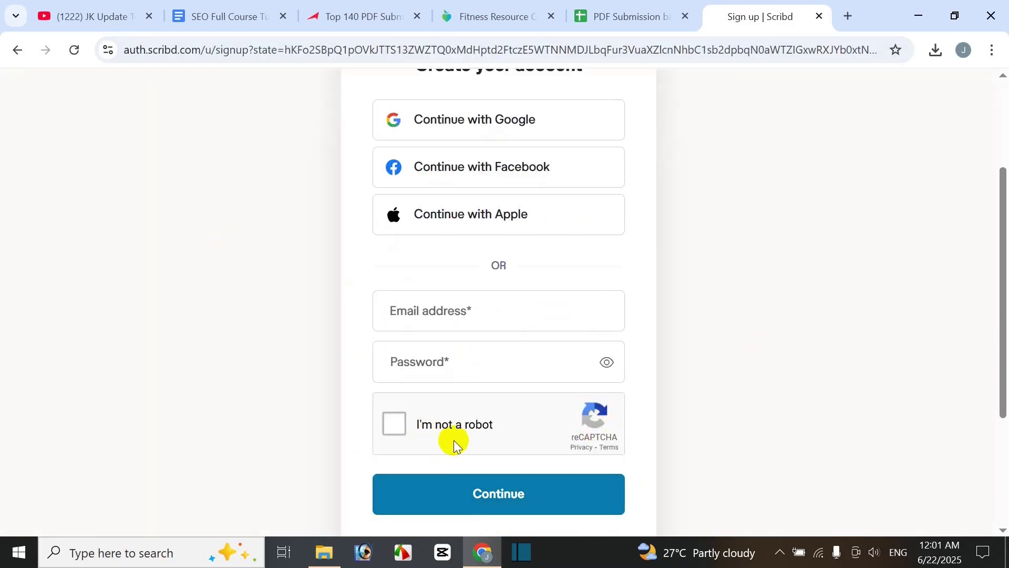
{"action": "scroll", "coordinate": [509, 496], "scroll_direction": "up", "scroll_amount": 3}
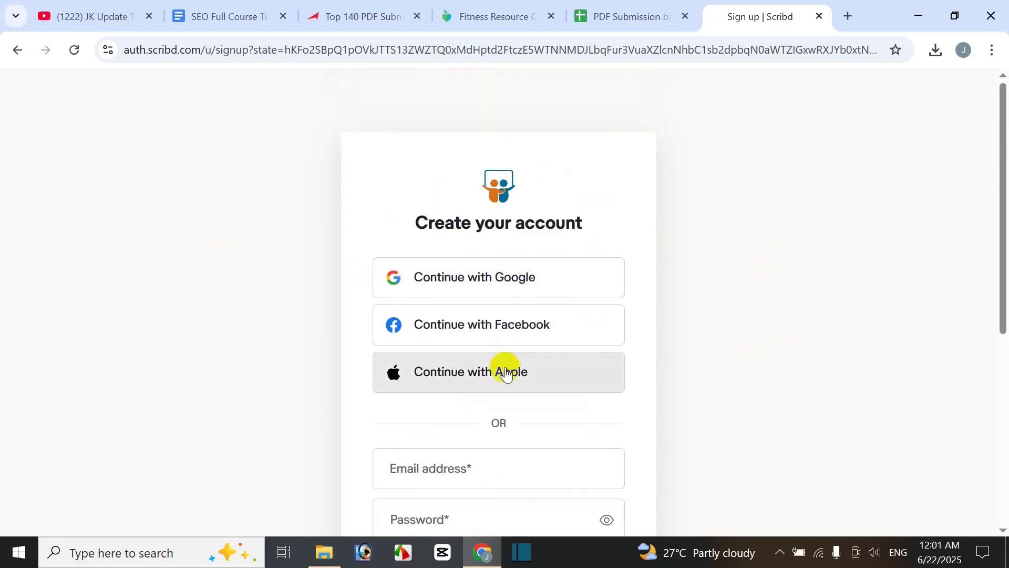
{"action": "left_click", "coordinate": [499, 279]}
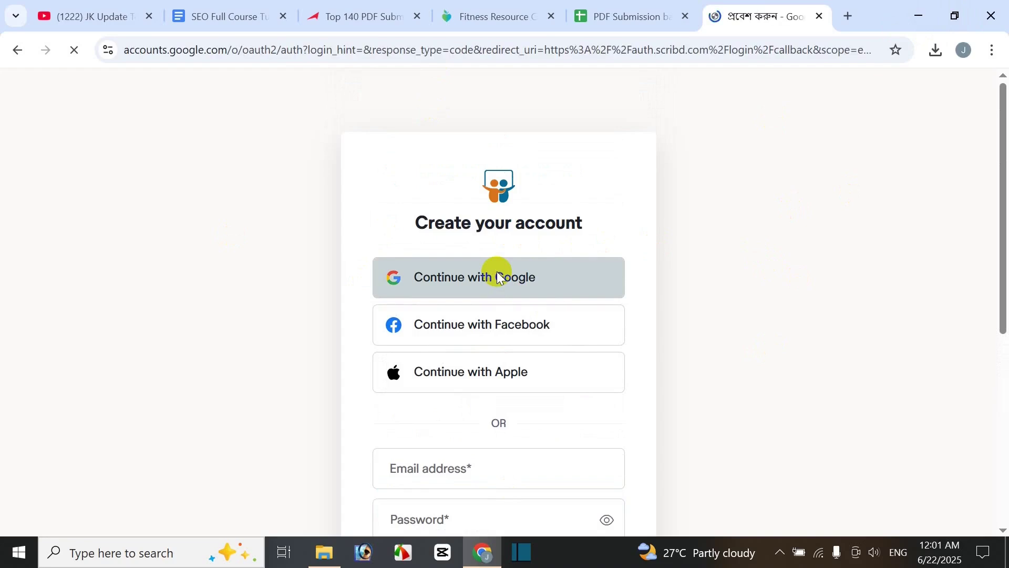
{"action": "left_click", "coordinate": [627, 212]}
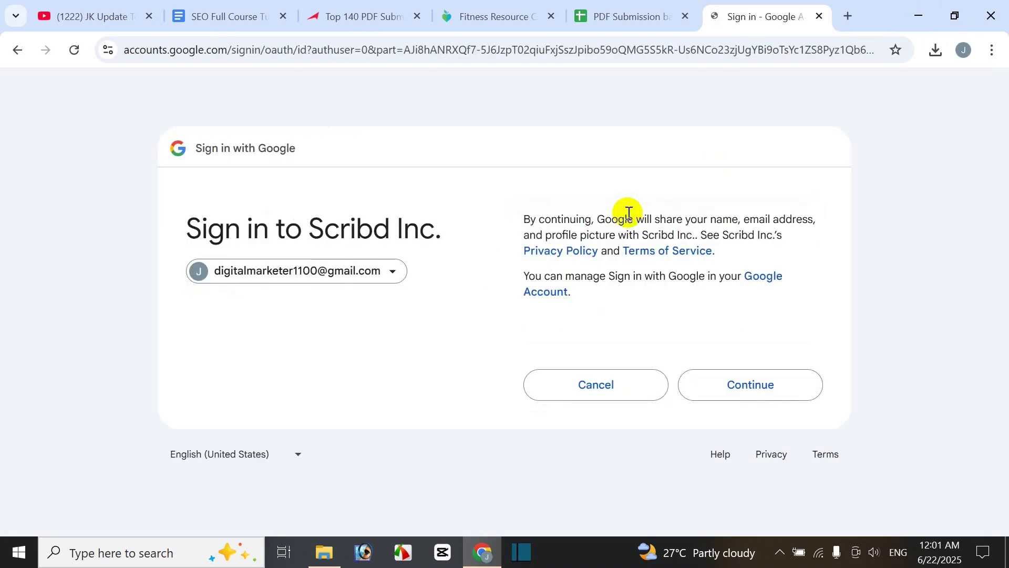
{"action": "left_click", "coordinate": [790, 399]}
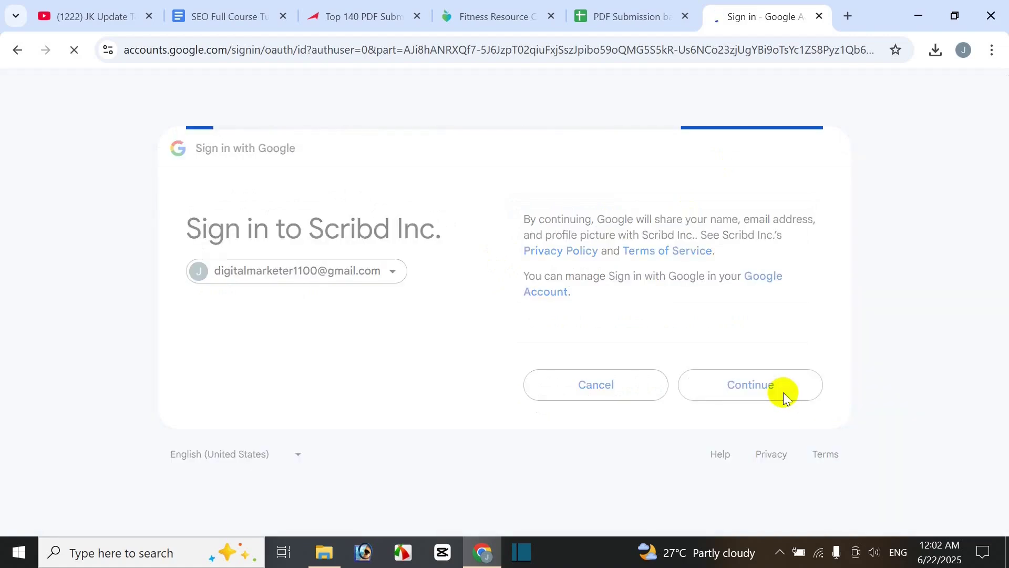
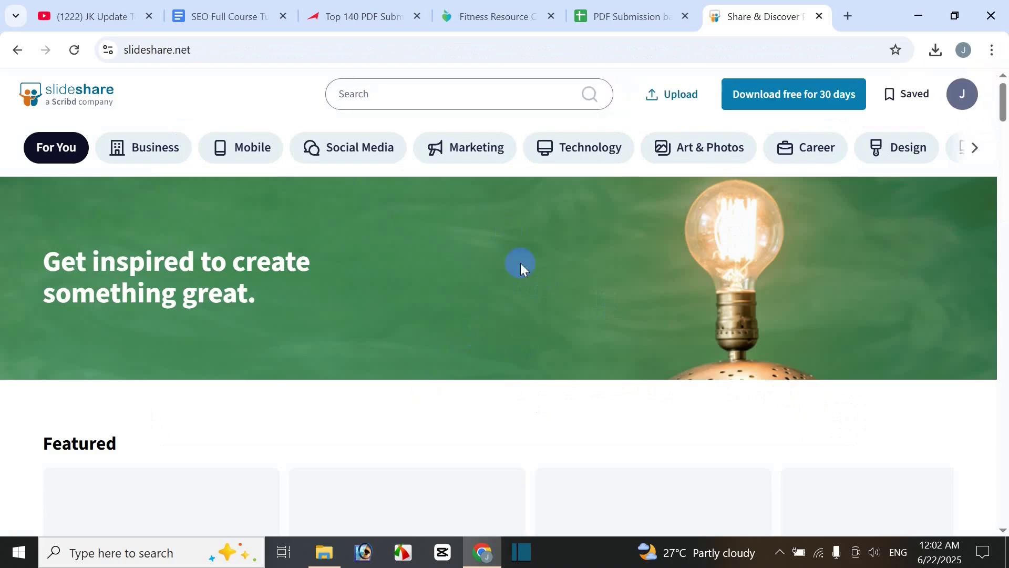
- Open the personal details section of the SlideShare account settings
{"action": "scroll", "coordinate": [534, 337], "scroll_direction": "down", "scroll_amount": 4}
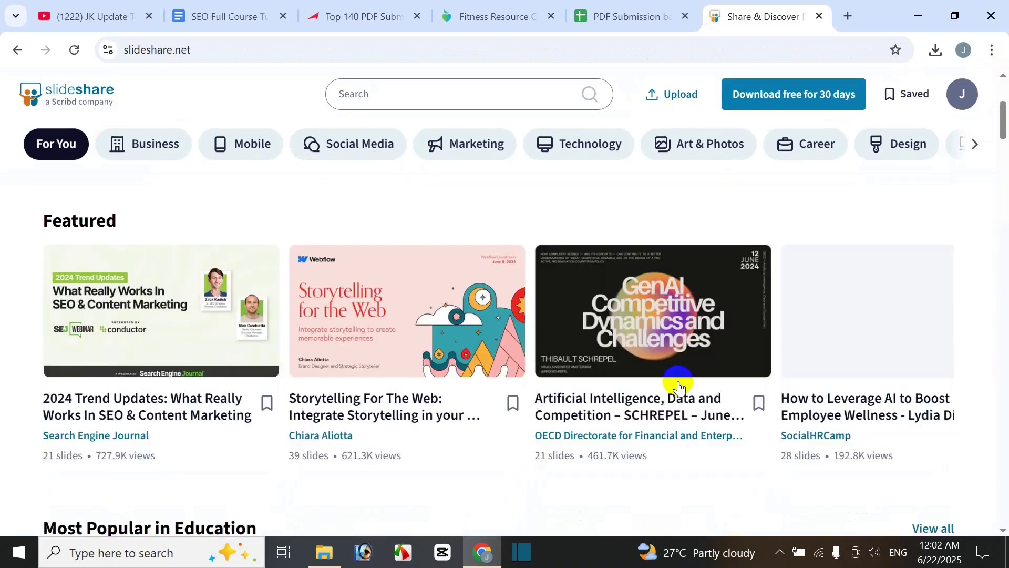
{"action": "scroll", "coordinate": [677, 386], "scroll_direction": "up", "scroll_amount": 4}
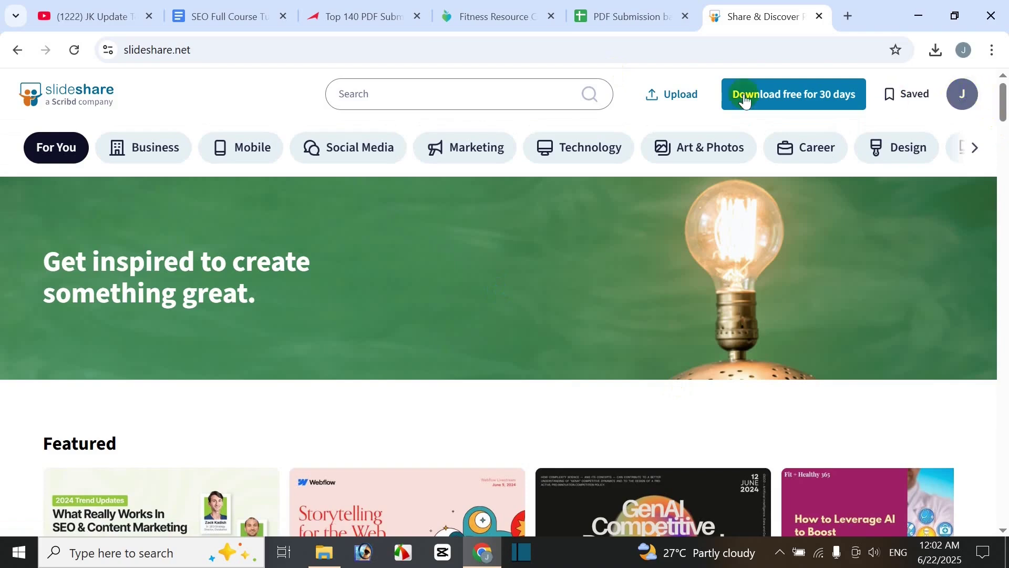
{"action": "left_click", "coordinate": [967, 100]}
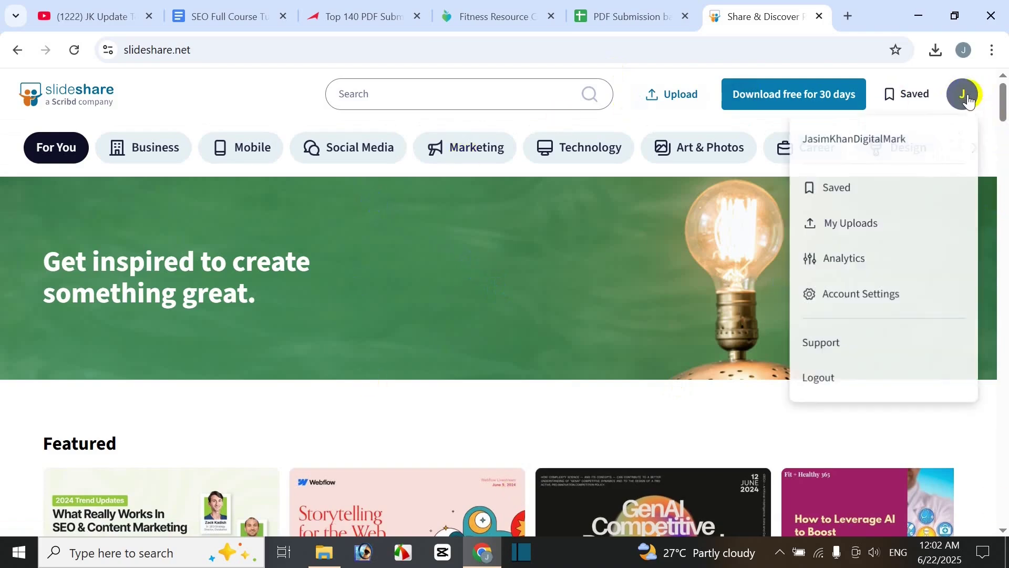
{"action": "left_click", "coordinate": [860, 302]}
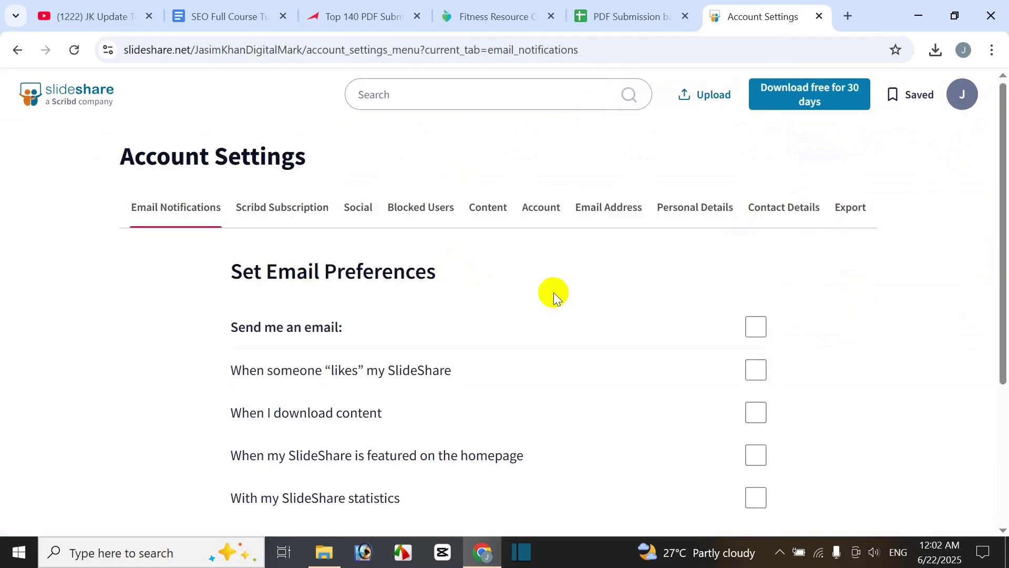
{"action": "scroll", "coordinate": [553, 292], "scroll_direction": "down", "scroll_amount": 2}
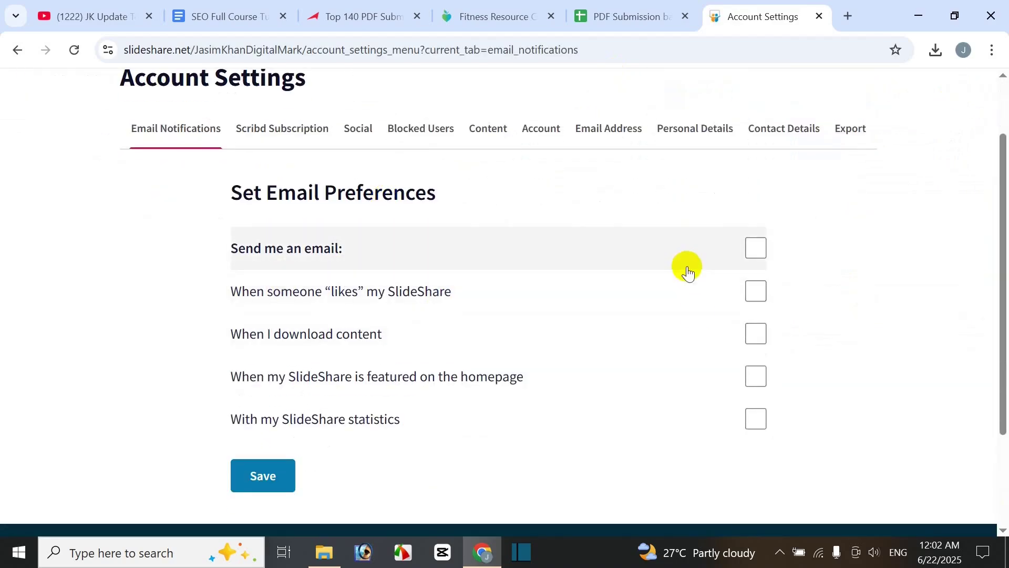
{"action": "scroll", "coordinate": [524, 406], "scroll_direction": "up", "scroll_amount": 2}
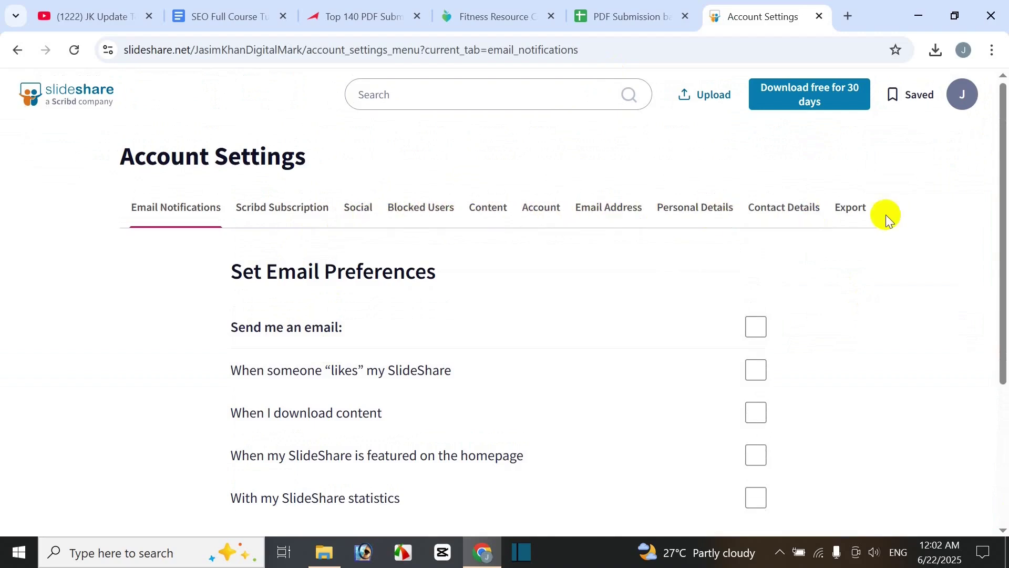
{"action": "left_click", "coordinate": [714, 211]}
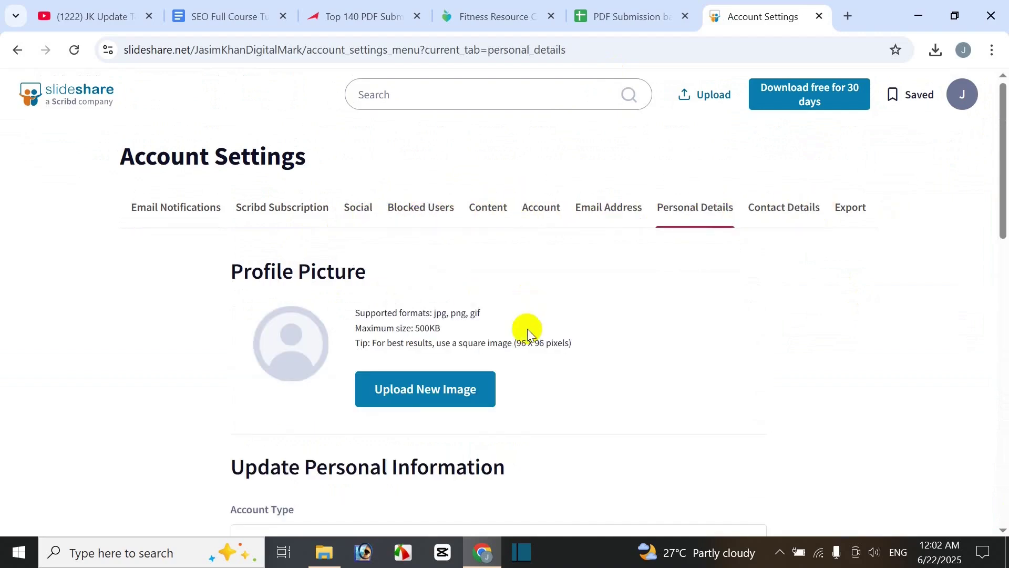
- Upload the rope-skipping Fitness for Life image from Downloads as profile picture, cropped to the woman's head and shoulders, and save it
{"action": "scroll", "coordinate": [527, 329], "scroll_direction": "down", "scroll_amount": 3}
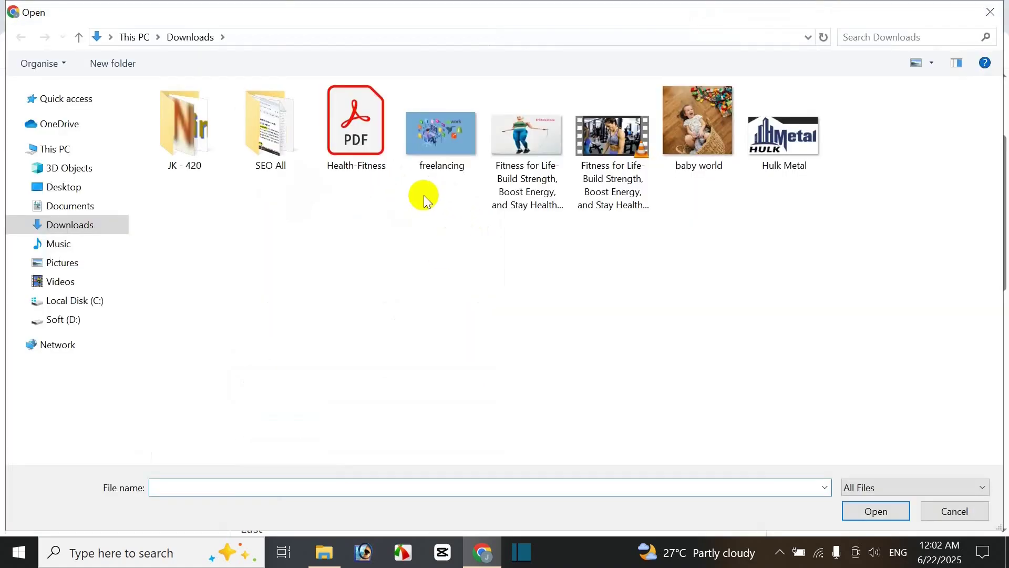
{"action": "double_click", "coordinate": [529, 194]}
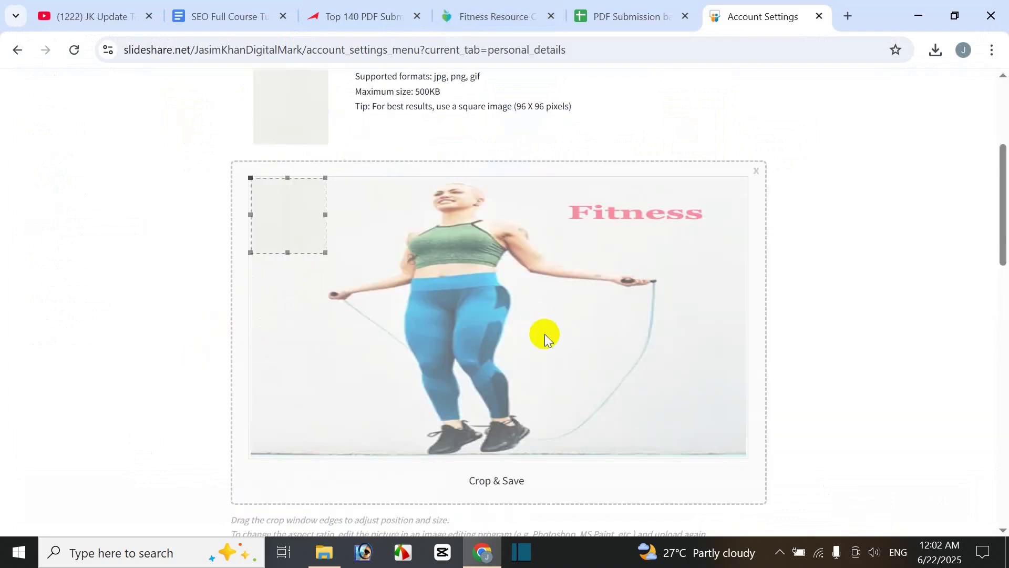
{"action": "scroll", "coordinate": [544, 333], "scroll_direction": "down", "scroll_amount": 3}
{"action": "scroll", "coordinate": [504, 323], "scroll_direction": "up", "scroll_amount": 3}
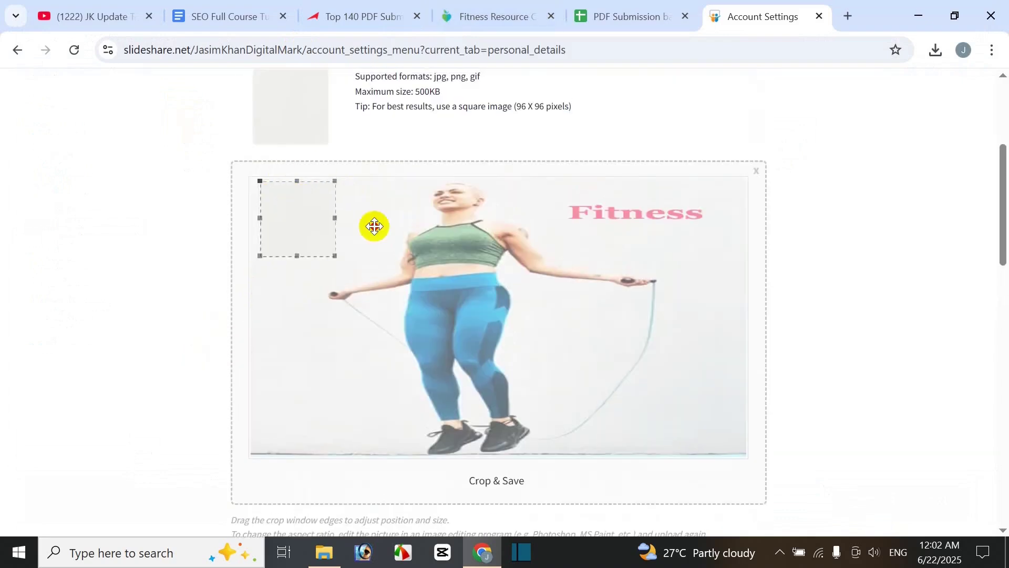
{"action": "left_click_drag", "start_coordinate": [287, 200], "coordinate": [450, 189]}
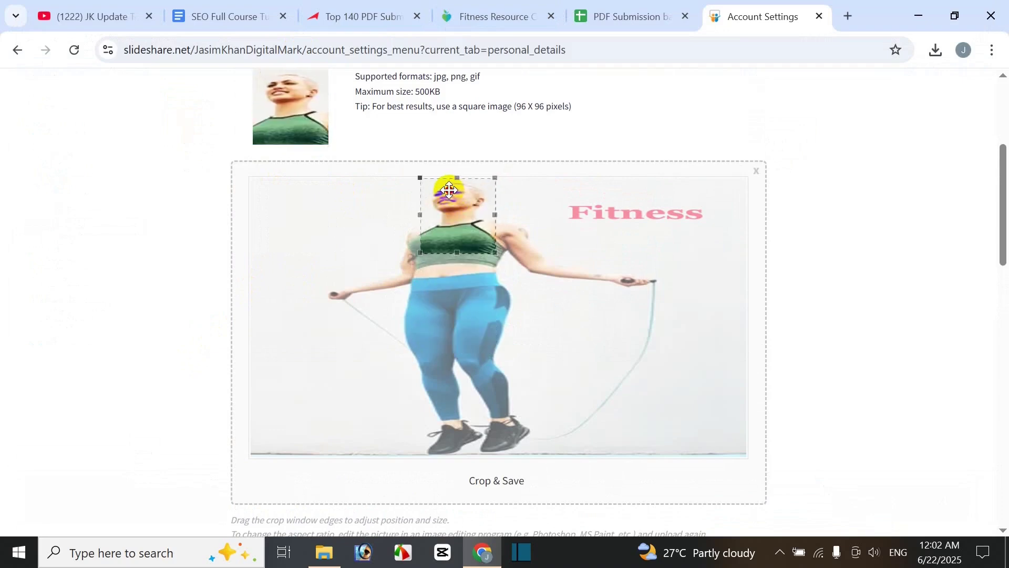
{"action": "left_click", "coordinate": [497, 483]}
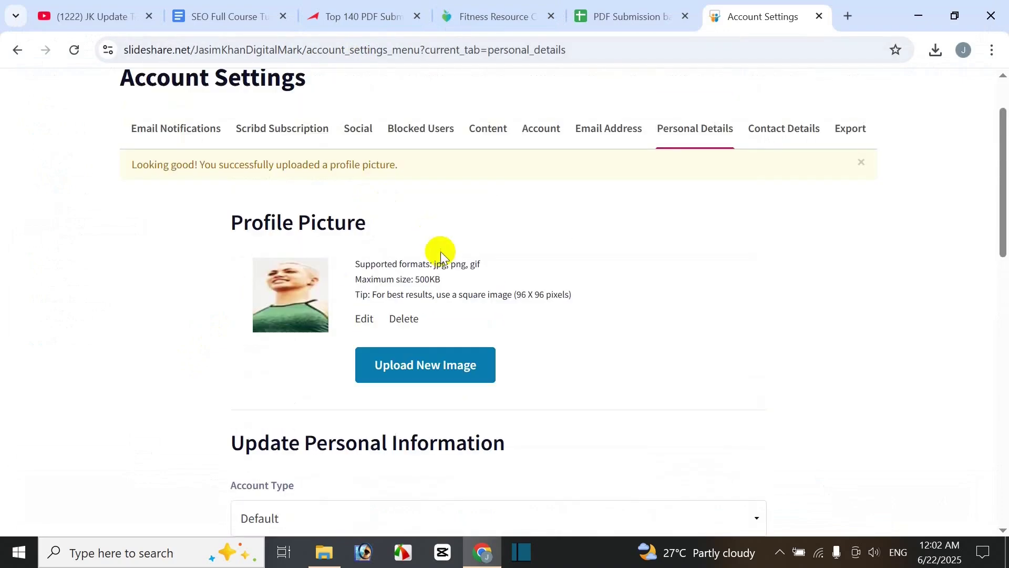
- Keep the Default account type and set the first name to health and the last name to Fitness
{"action": "scroll", "coordinate": [315, 374], "scroll_direction": "down", "scroll_amount": 4}
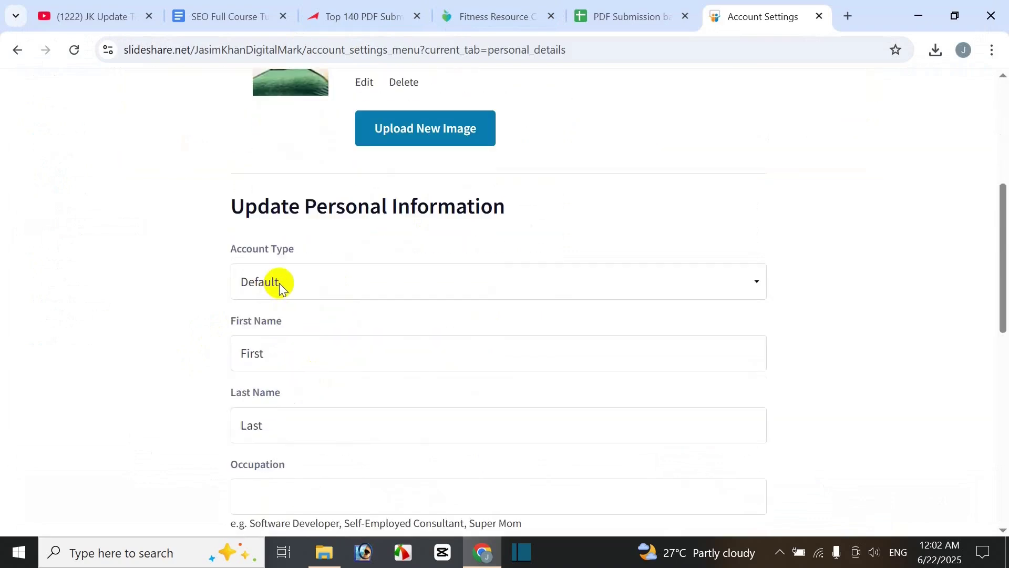
{"action": "left_click", "coordinate": [310, 289]}
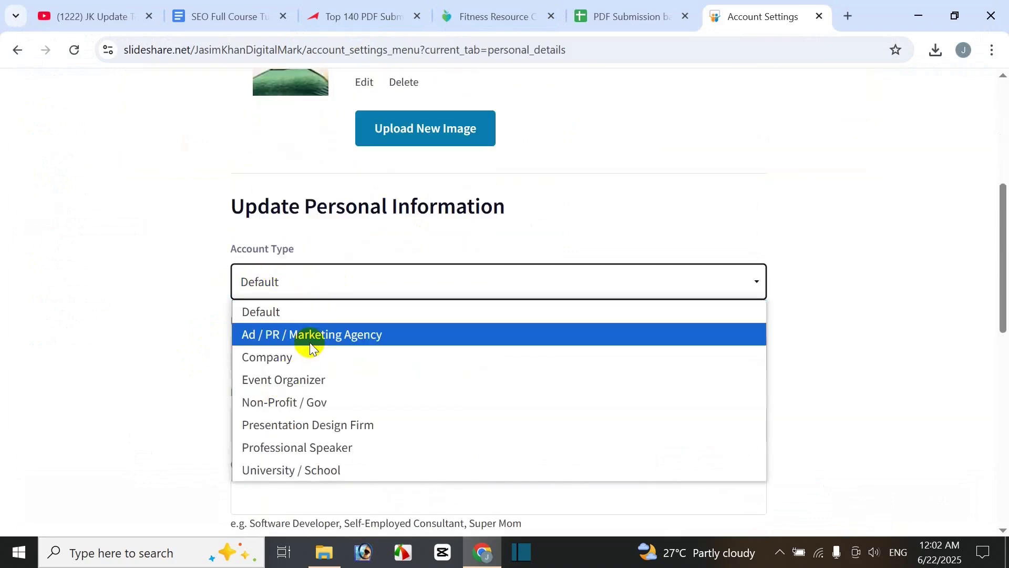
{"action": "left_click", "coordinate": [180, 351]}
{"action": "scroll", "coordinate": [293, 281], "scroll_direction": "down", "scroll_amount": 1}
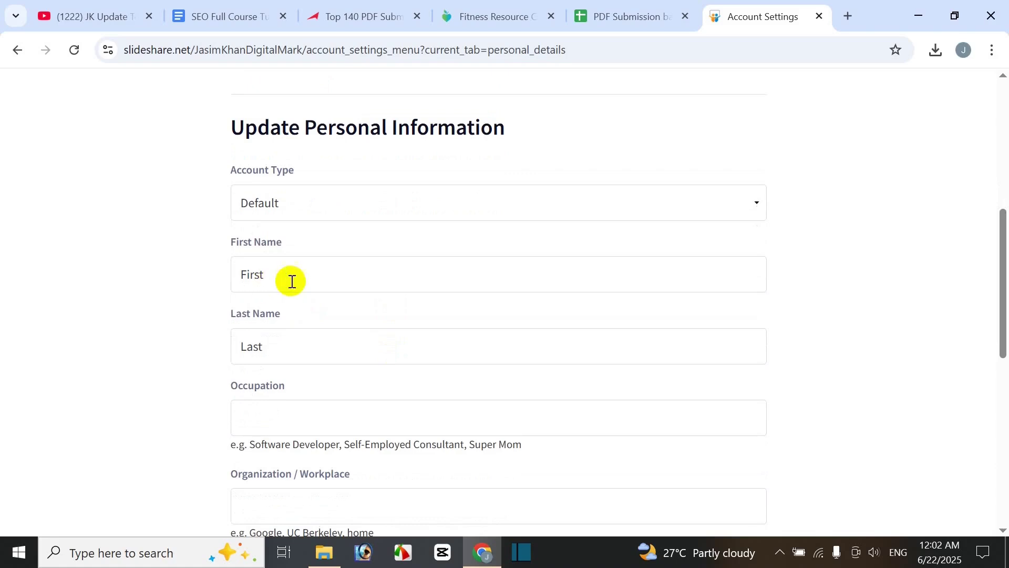
{"action": "left_click_drag", "start_coordinate": [303, 277], "coordinate": [208, 289]}
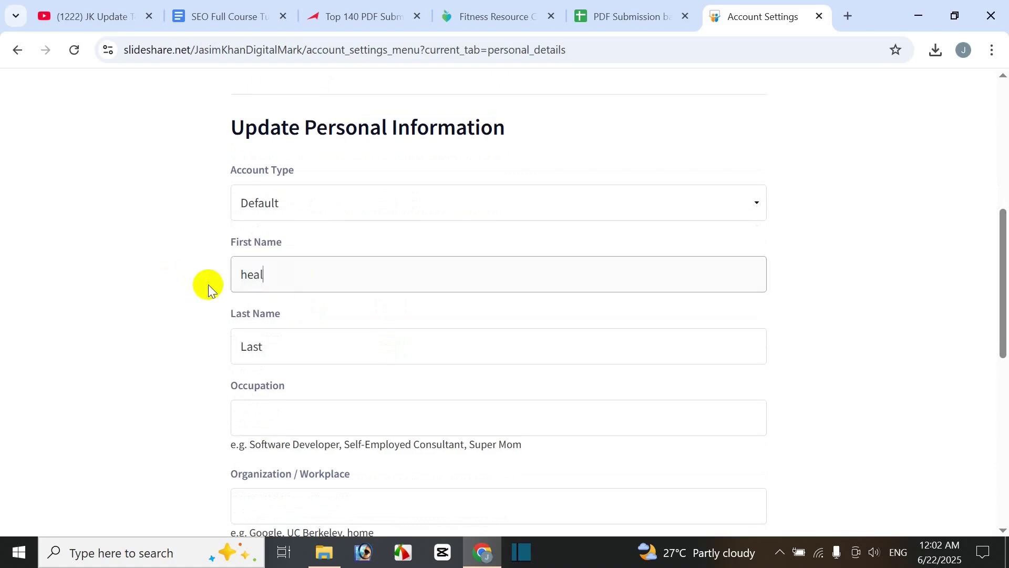
{"action": "key", "text": "Tab"}
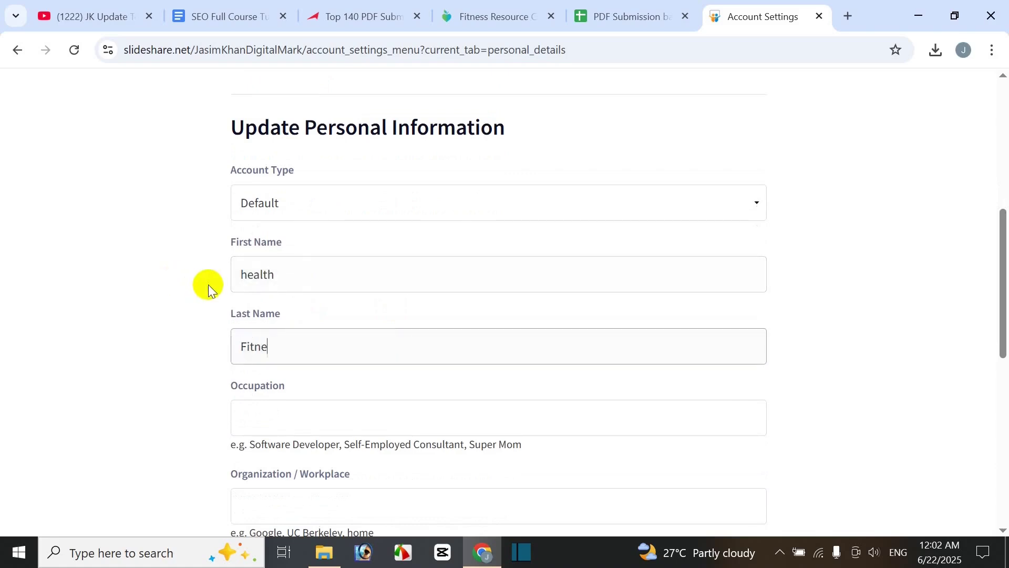
{"action": "scroll", "coordinate": [370, 329], "scroll_direction": "down", "scroll_amount": 3}
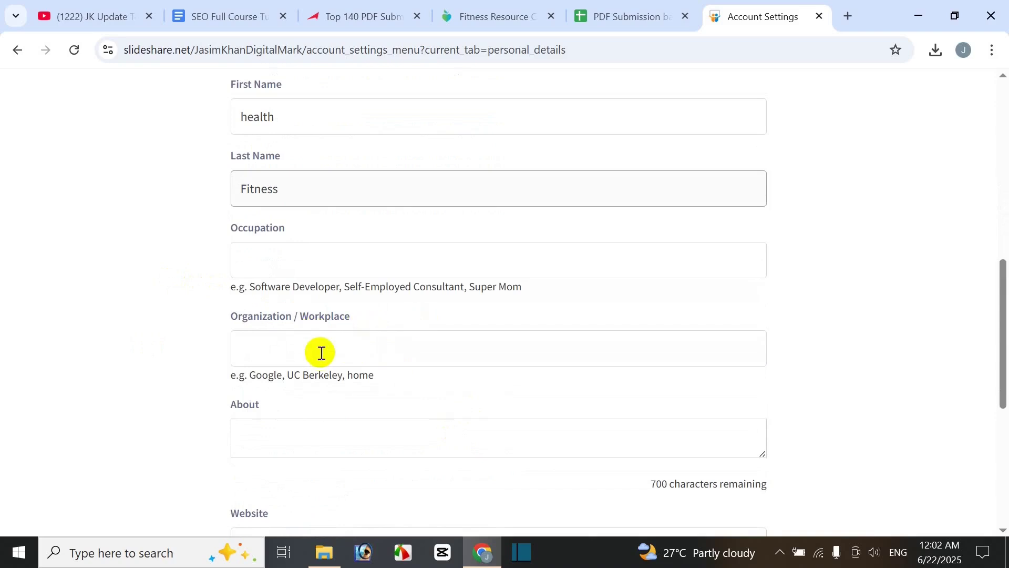
{"action": "scroll", "coordinate": [434, 222], "scroll_direction": "down", "scroll_amount": 3}
{"action": "scroll", "coordinate": [329, 350], "scroll_direction": "down", "scroll_amount": 2}
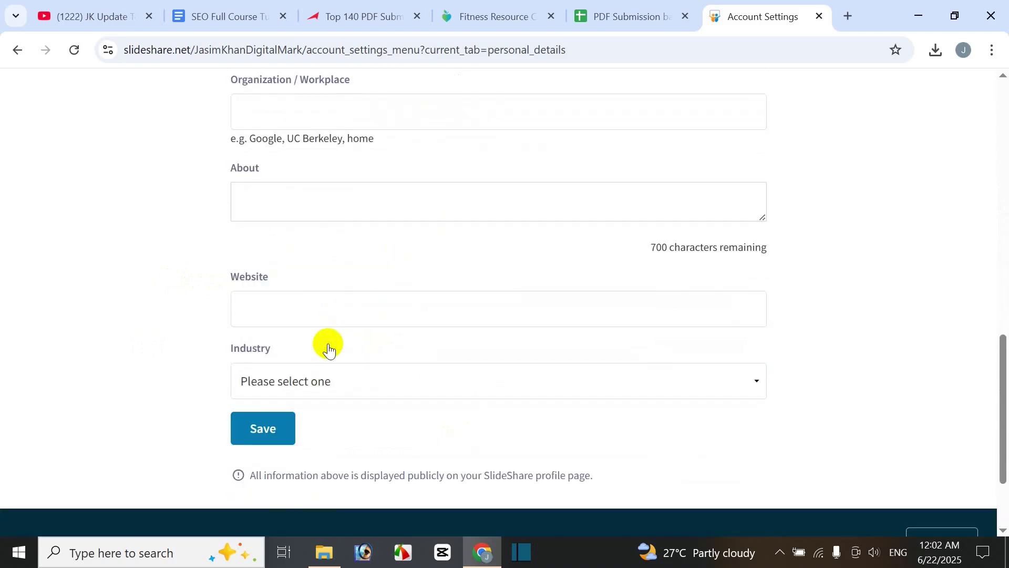
{"action": "left_click", "coordinate": [292, 314]}
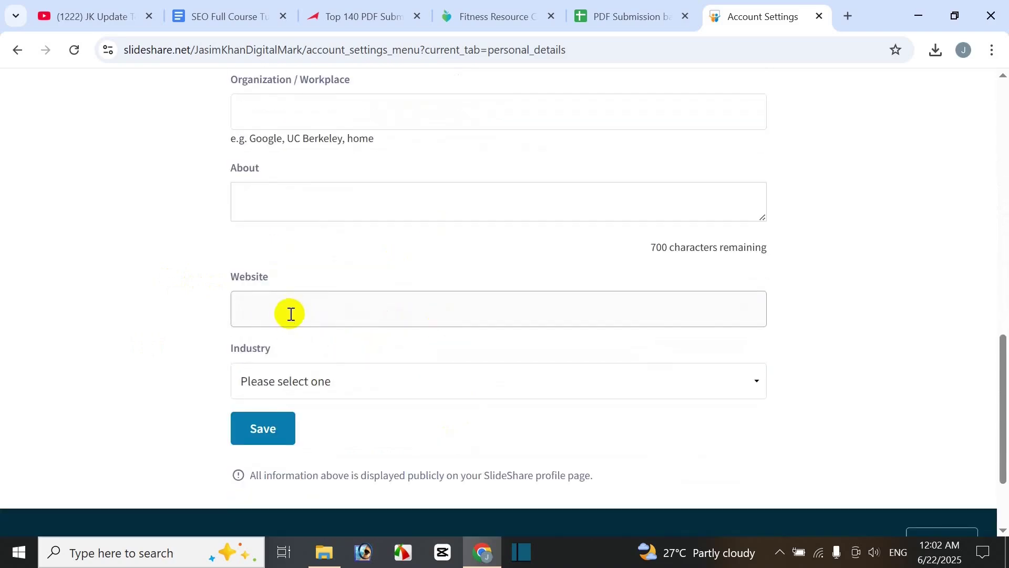
{"action": "left_click", "coordinate": [478, 20]}
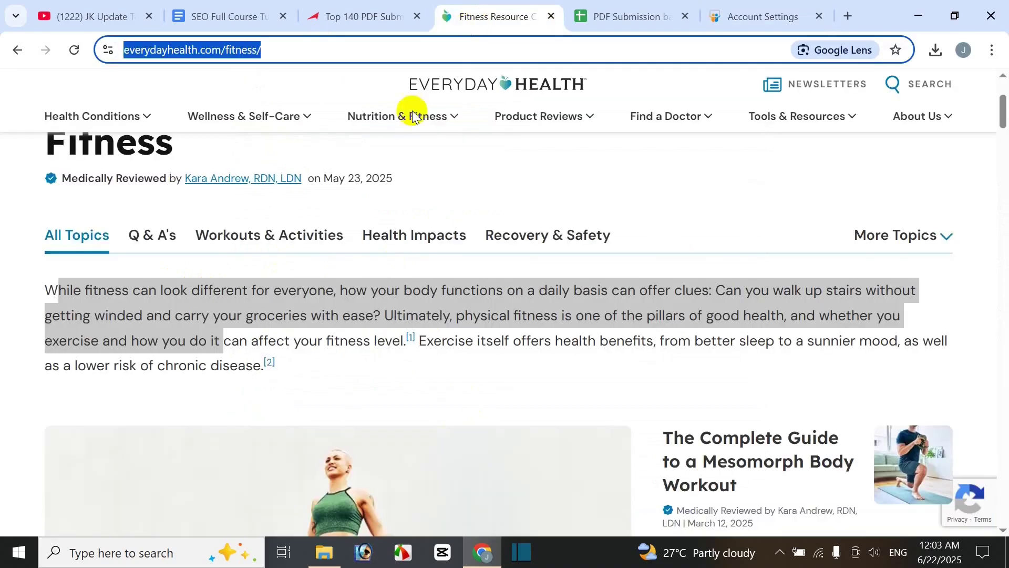
{"action": "left_click", "coordinate": [769, 6]}
{"action": "type", "text": "https://www.everydayhealth.com/fitness/"}
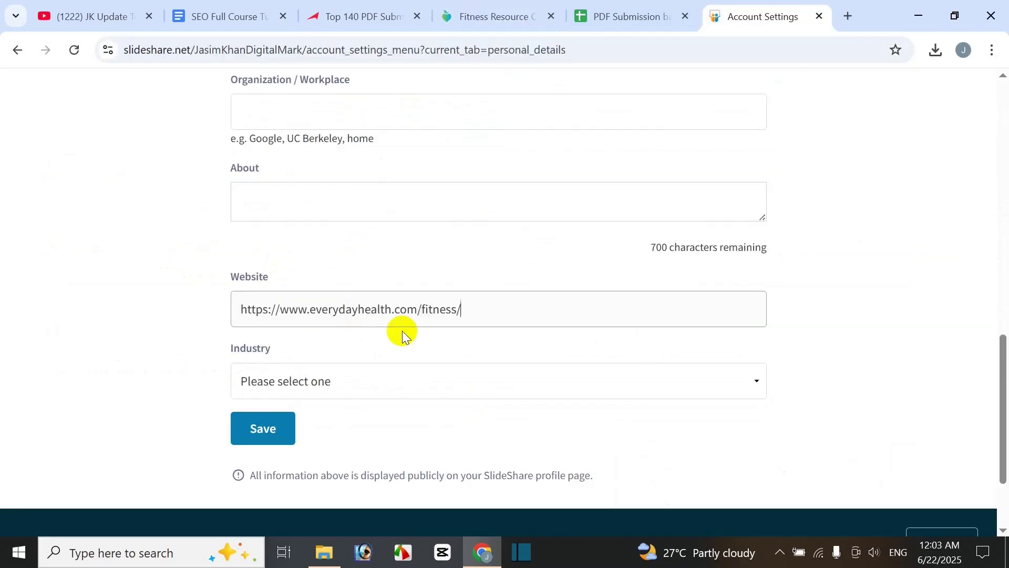
{"action": "scroll", "coordinate": [194, 335], "scroll_direction": "up", "scroll_amount": 3}
{"action": "left_click", "coordinate": [295, 354]}
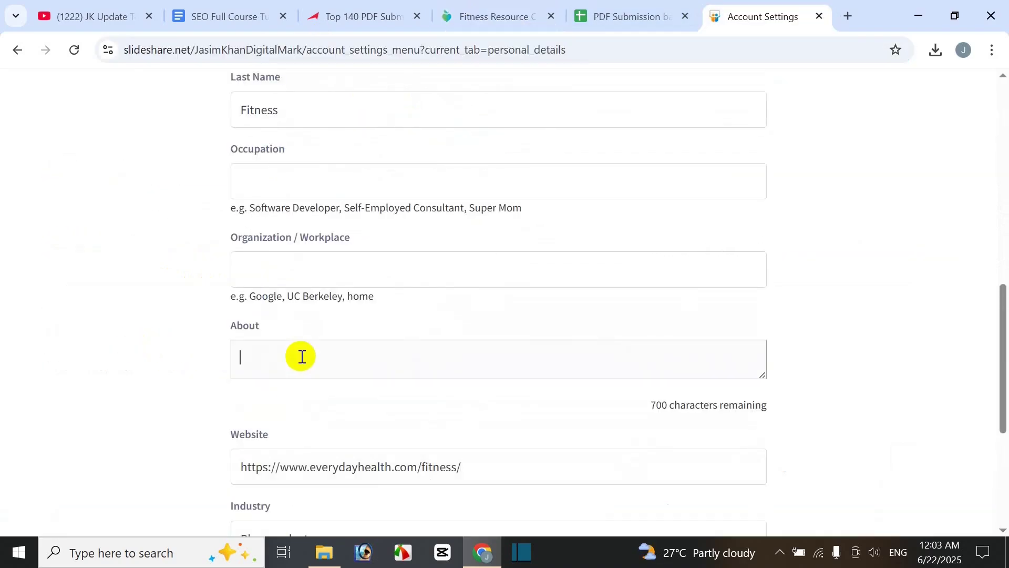
{"action": "left_click", "coordinate": [471, 18]}
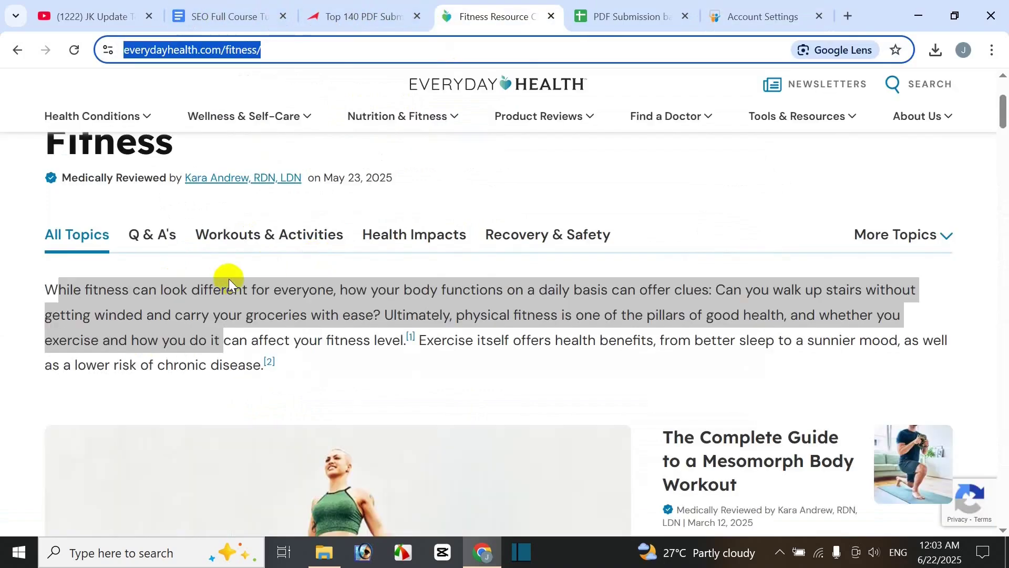
{"action": "left_click", "coordinate": [757, 17]}
{"action": "type", "text": "https://www.everydayhealth.com/fitness/"}
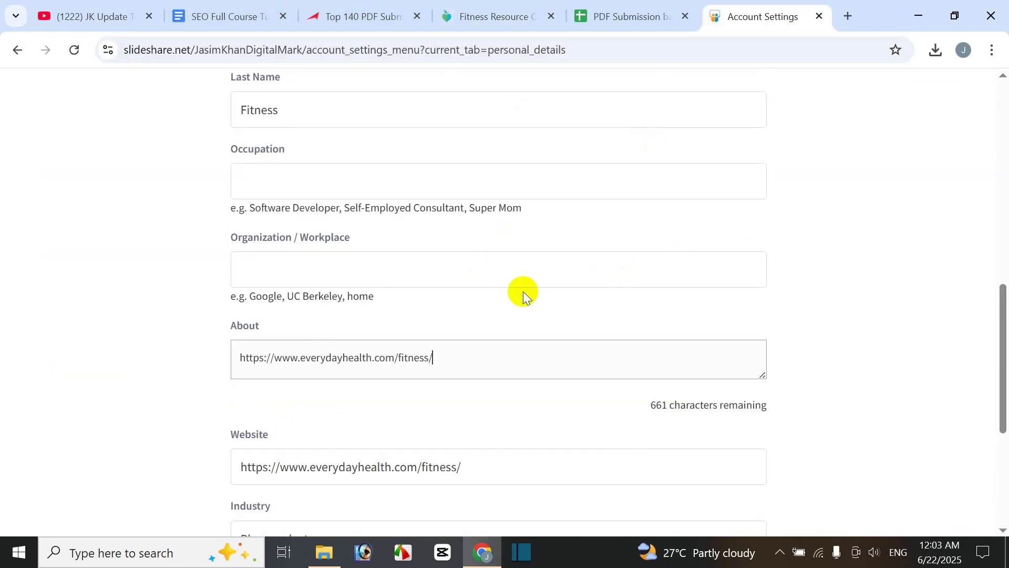
{"action": "key", "text": "ctrl+z"}
- Fill the profile's About field with the opening passage of the Everyday Health fitness page, up to "how you do it"
{"action": "left_click", "coordinate": [636, 16]}
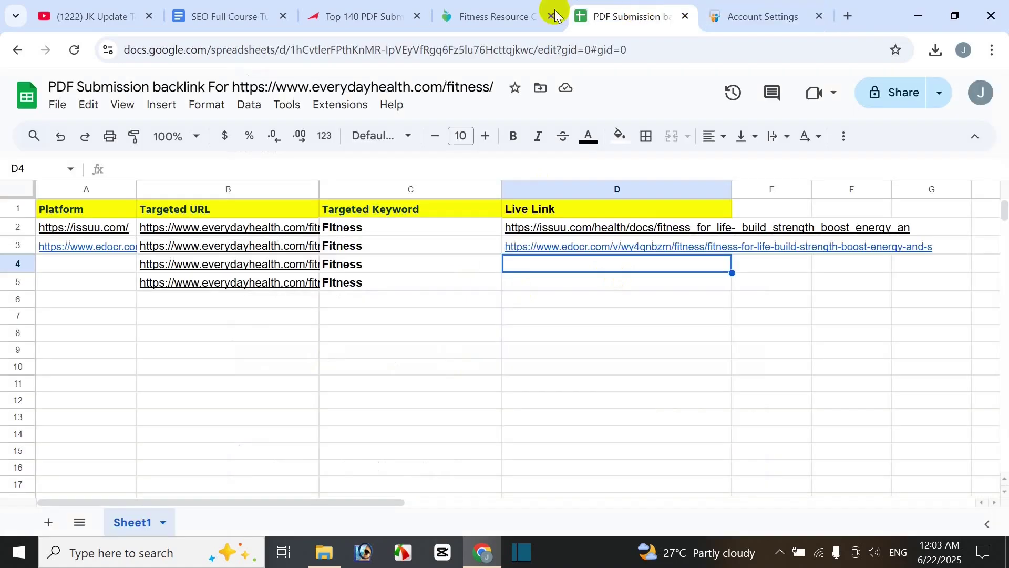
{"action": "left_click", "coordinate": [470, 18]}
{"action": "left_click_drag", "start_coordinate": [45, 289], "coordinate": [221, 342]}
{"action": "key", "text": "ctrl+c"}
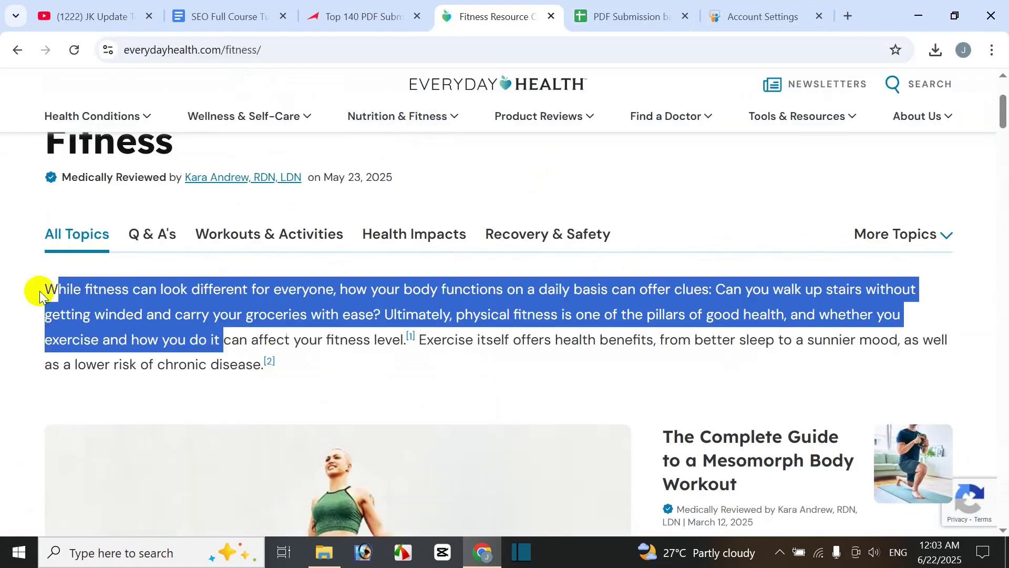
{"action": "left_click", "coordinate": [746, 17]}
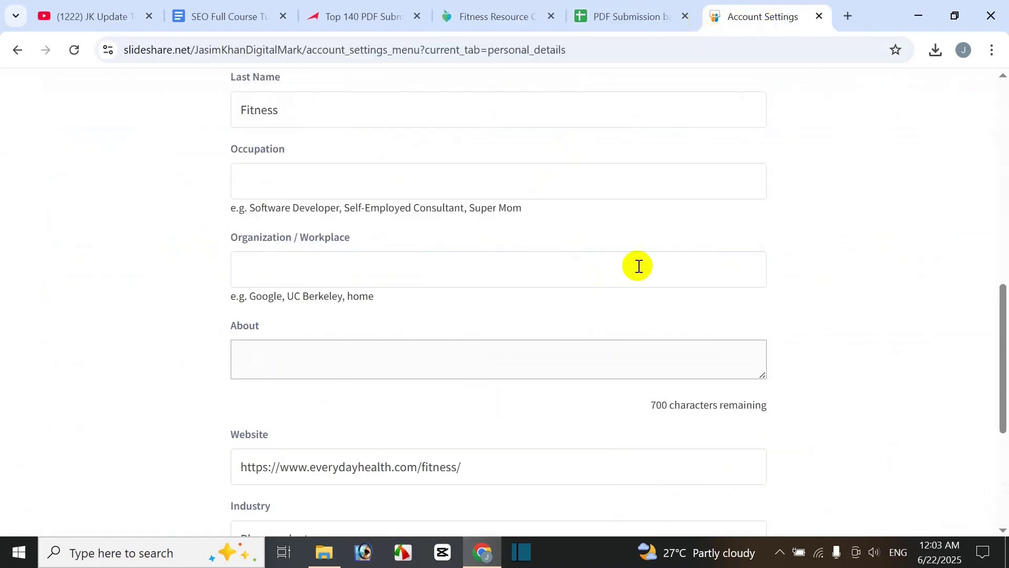
{"action": "key", "text": "ctrl+v"}
{"action": "scroll", "coordinate": [349, 310], "scroll_direction": "up", "scroll_amount": 2}
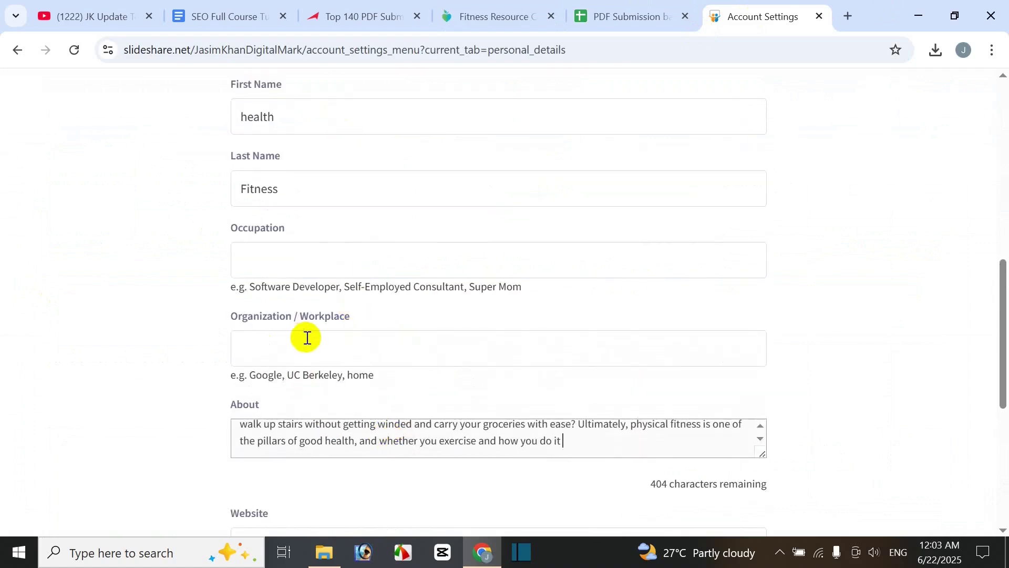
- Try Hospitality / Leisure as the profile's industry while checking the options for a health-related one
{"action": "scroll", "coordinate": [399, 379], "scroll_direction": "down", "scroll_amount": 3}
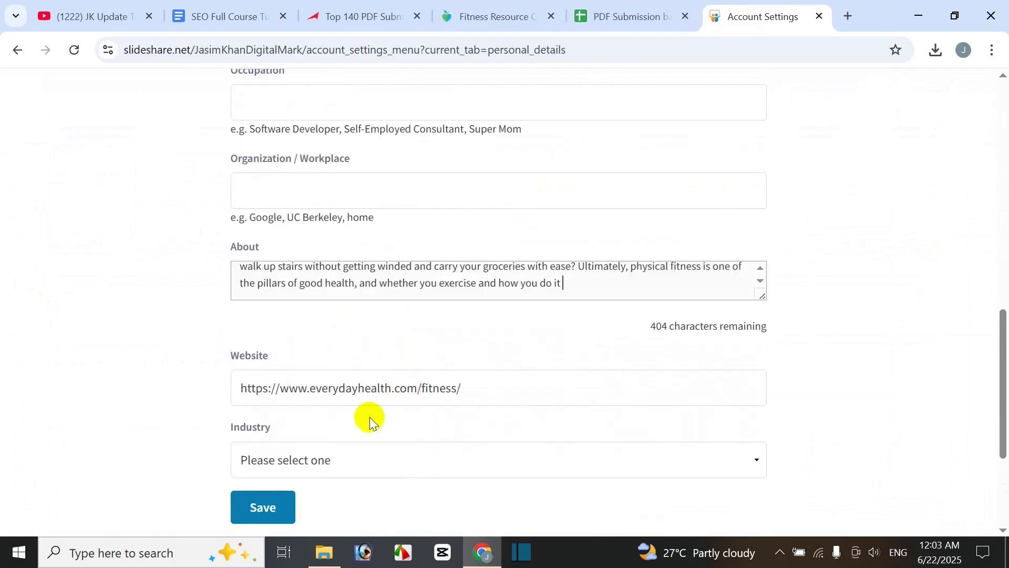
{"action": "scroll", "coordinate": [370, 420], "scroll_direction": "down", "scroll_amount": 3}
{"action": "left_click", "coordinate": [343, 307]}
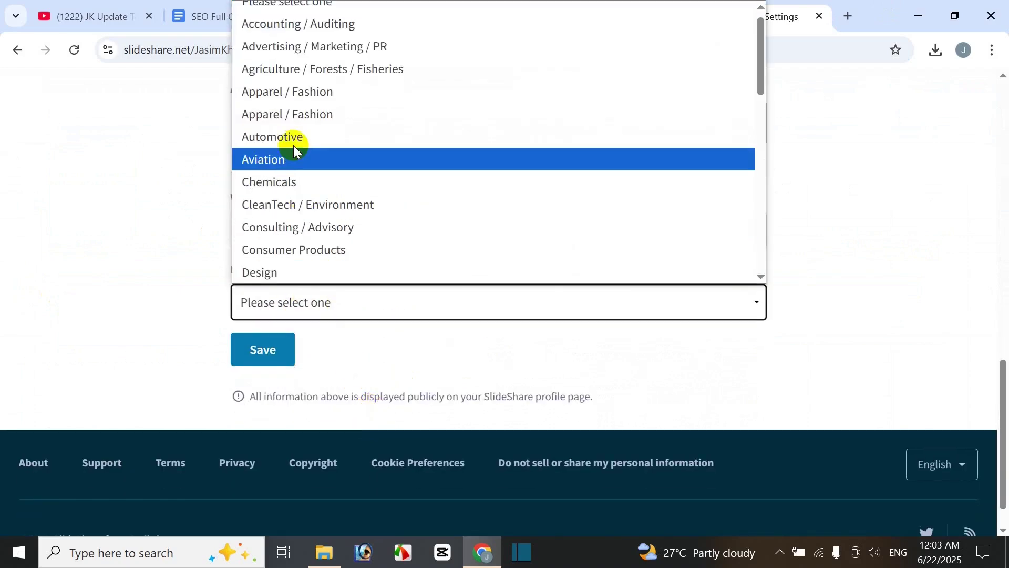
{"action": "key", "text": "h"}
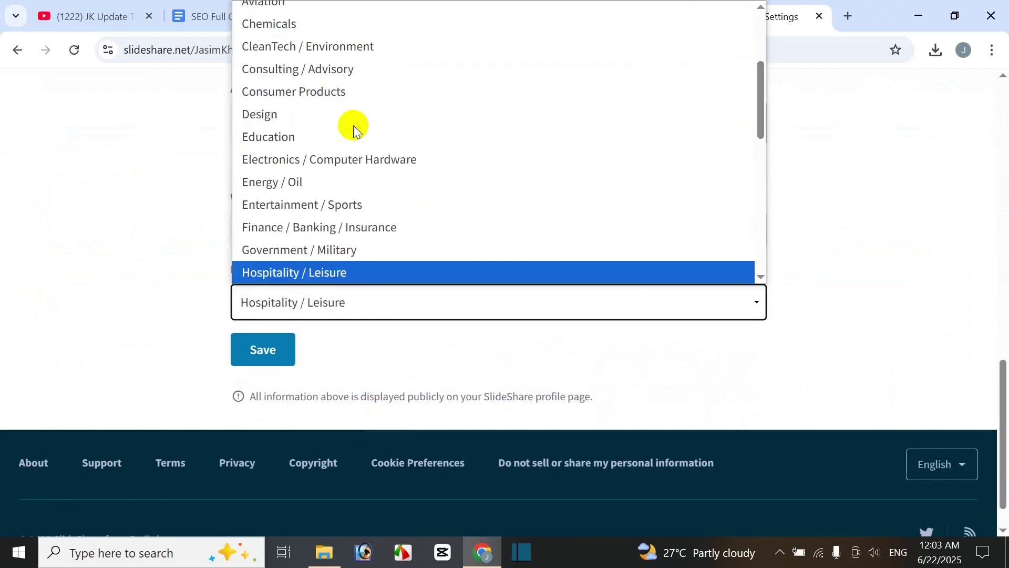
{"action": "scroll", "coordinate": [382, 266], "scroll_direction": "down", "scroll_amount": 3}
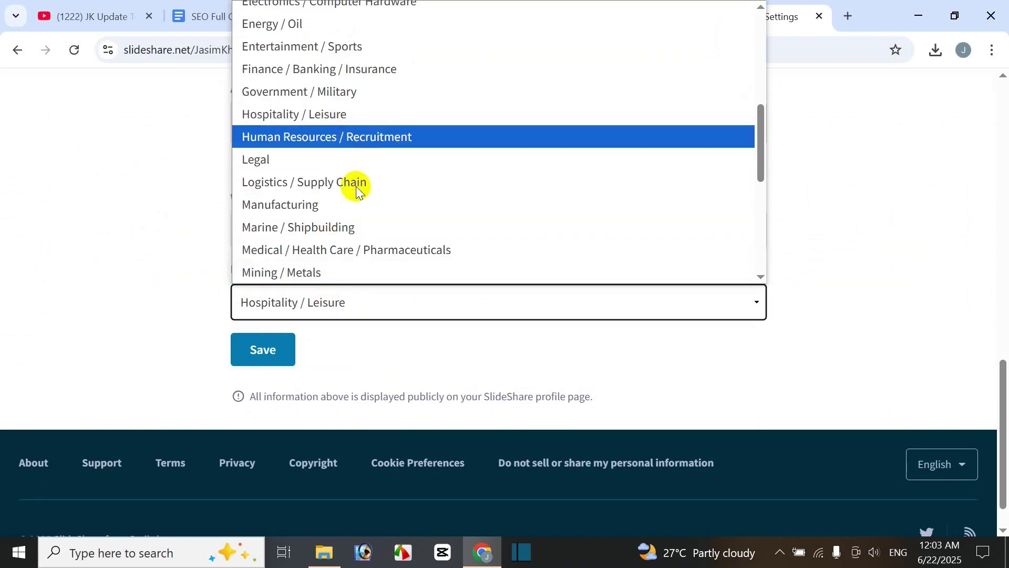
{"action": "scroll", "coordinate": [363, 252], "scroll_direction": "down", "scroll_amount": 3}
{"action": "left_click", "coordinate": [108, 244]}
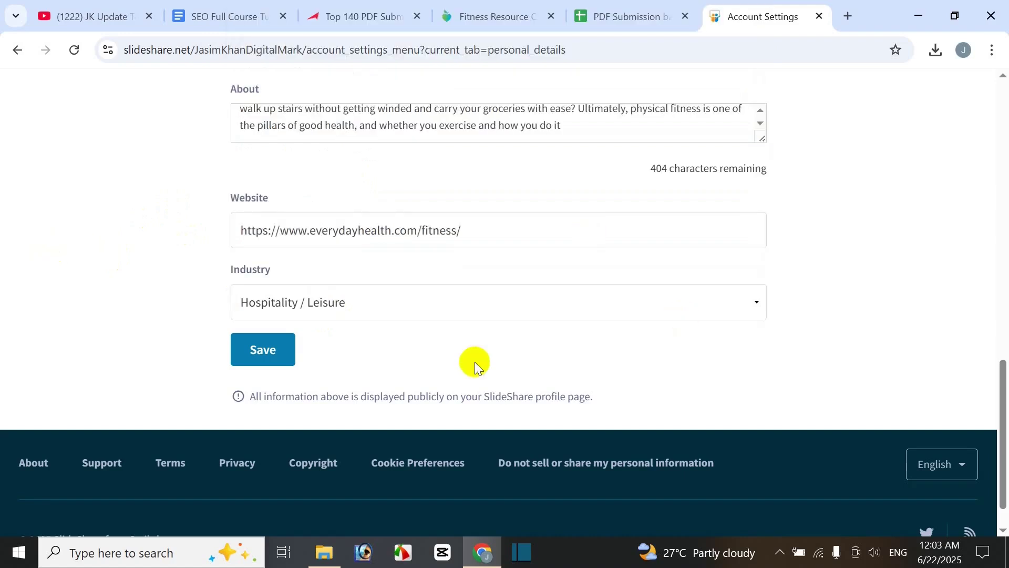
- Look through the whole list of industries for a fitting one and reset the industry to Please select one
{"action": "left_click", "coordinate": [334, 303]}
{"action": "scroll", "coordinate": [391, 136], "scroll_direction": "up", "scroll_amount": 3}
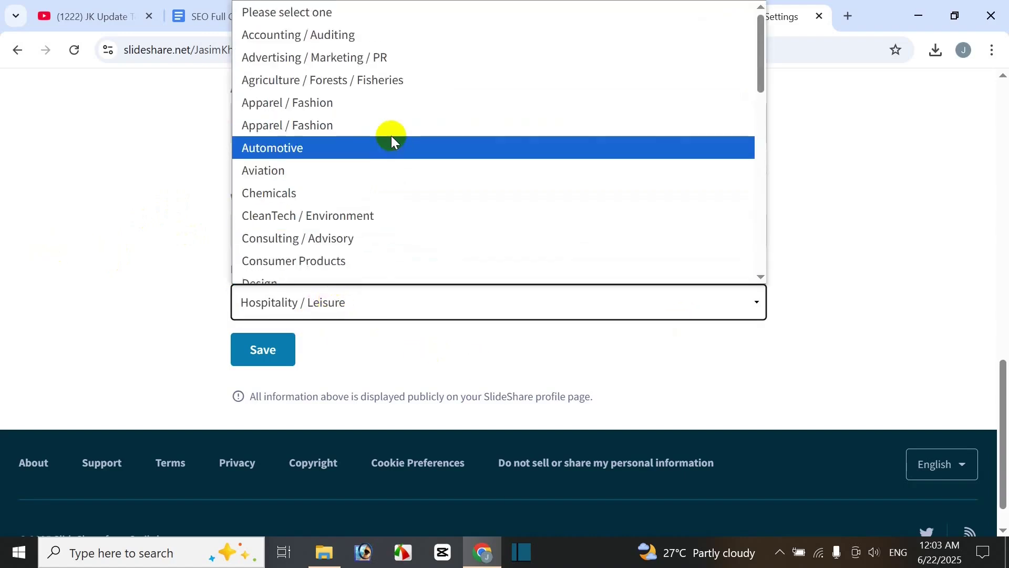
{"action": "scroll", "coordinate": [390, 135], "scroll_direction": "down", "scroll_amount": 1}
{"action": "scroll", "coordinate": [388, 142], "scroll_direction": "down", "scroll_amount": 2}
{"action": "key", "text": "Down"}
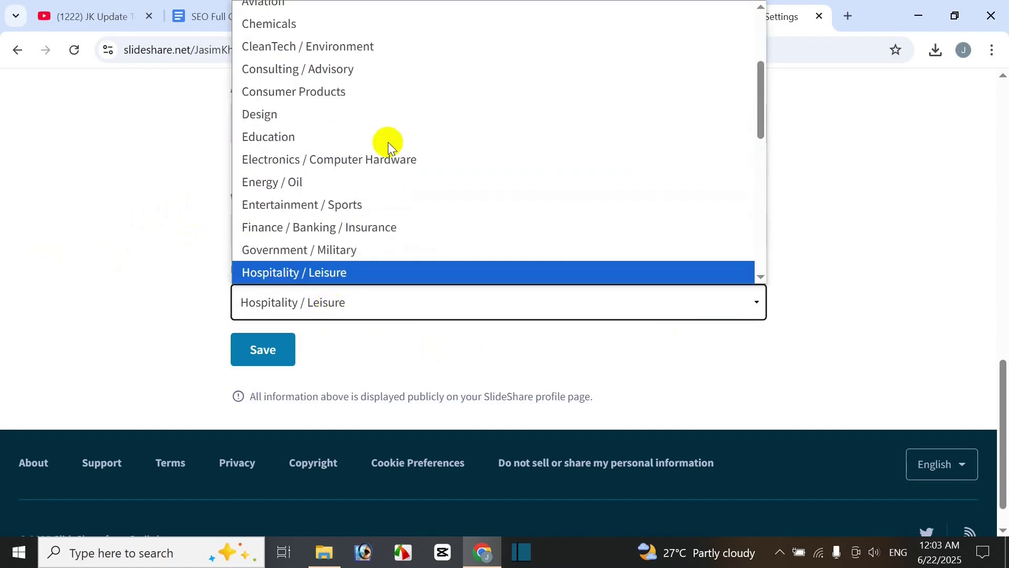
{"action": "key", "text": "Down"}
{"action": "key", "text": "Up"}
{"action": "key", "text": "Down"}
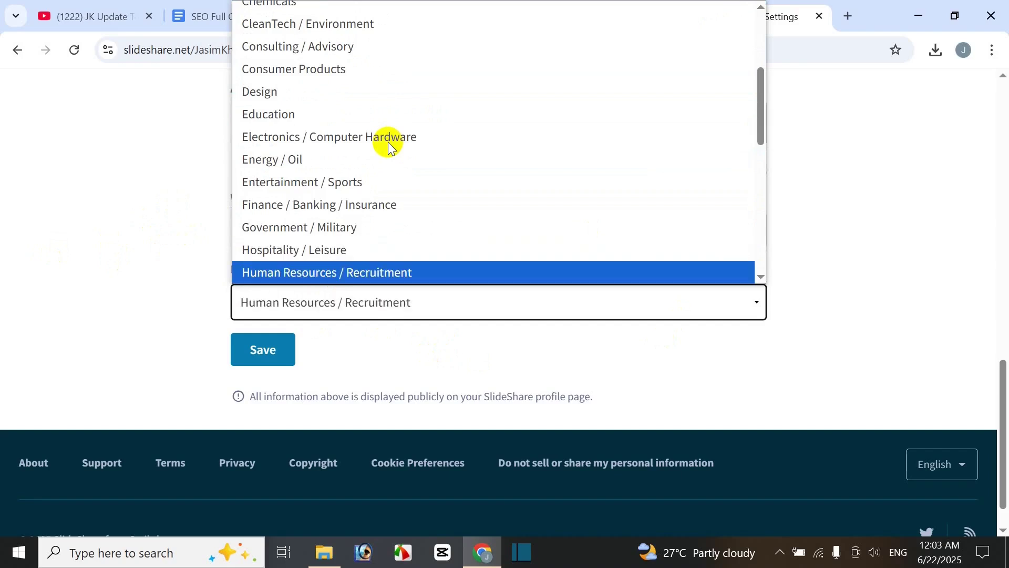
{"action": "key", "text": "Up"}
{"action": "scroll", "coordinate": [396, 165], "scroll_direction": "up", "scroll_amount": 4}
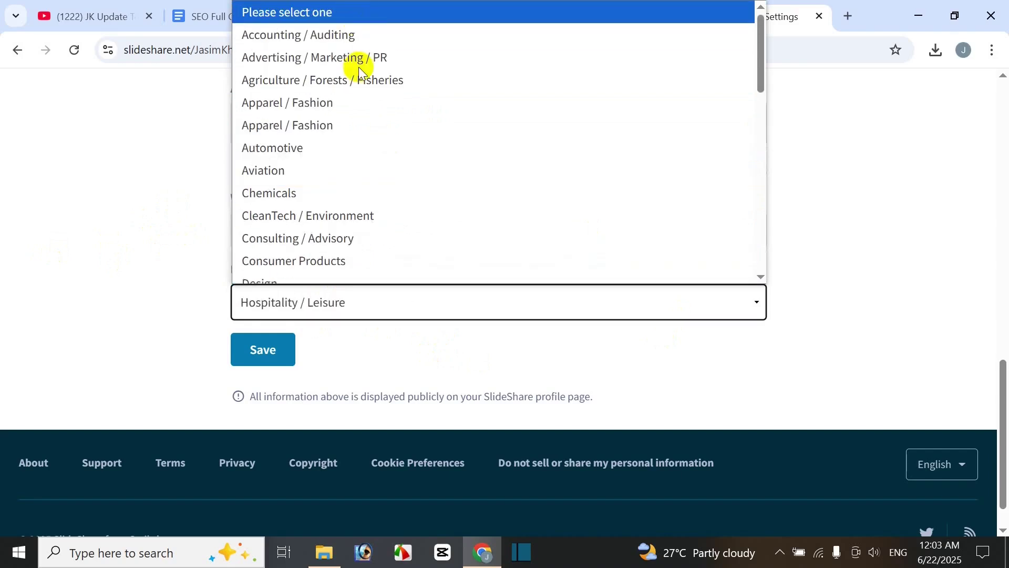
{"action": "scroll", "coordinate": [363, 210], "scroll_direction": "down", "scroll_amount": 5}
{"action": "scroll", "coordinate": [367, 226], "scroll_direction": "down", "scroll_amount": 5}
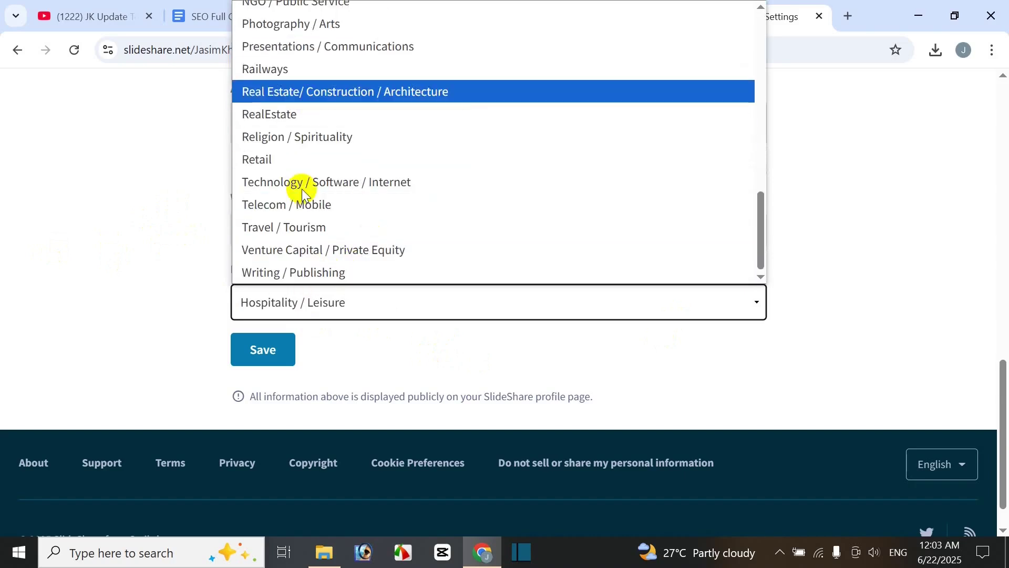
{"action": "scroll", "coordinate": [302, 188], "scroll_direction": "up", "scroll_amount": 5}
{"action": "scroll", "coordinate": [280, 116], "scroll_direction": "up", "scroll_amount": 5}
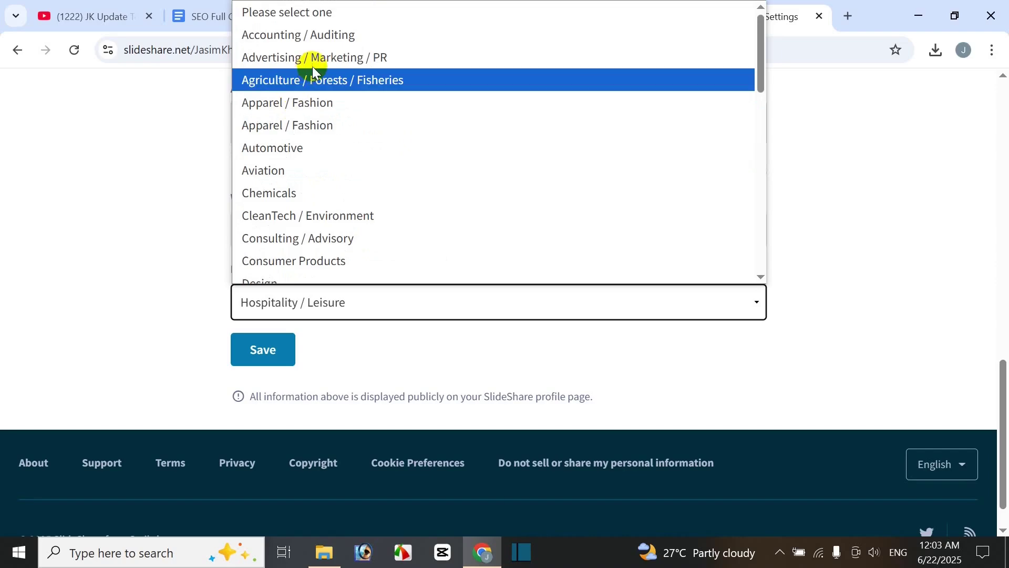
{"action": "left_click", "coordinate": [322, 9]}
- Save the completed personal details of the SlideShare profile
{"action": "scroll", "coordinate": [523, 348], "scroll_direction": "up", "scroll_amount": 15}
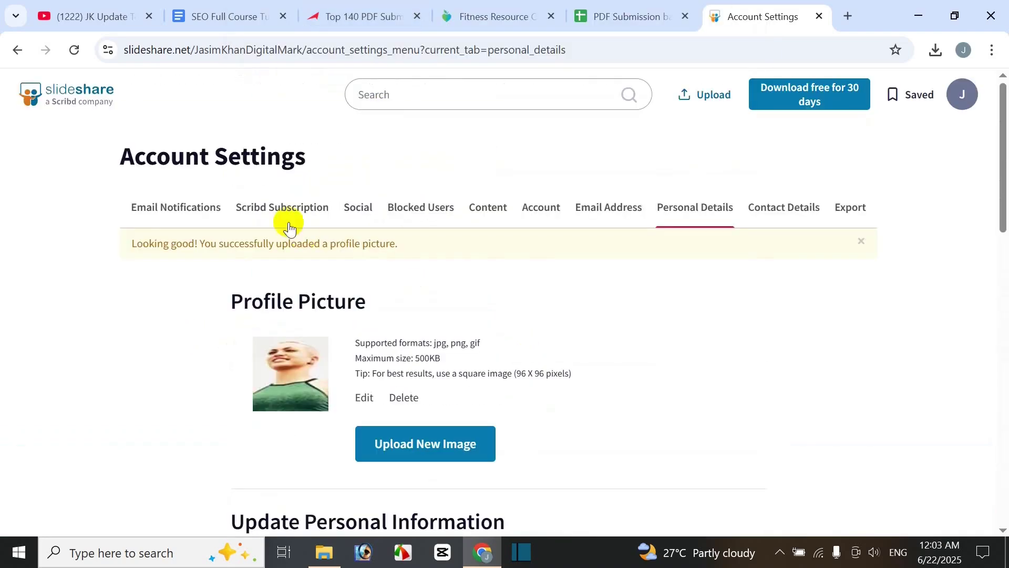
{"action": "scroll", "coordinate": [521, 387], "scroll_direction": "down", "scroll_amount": 15}
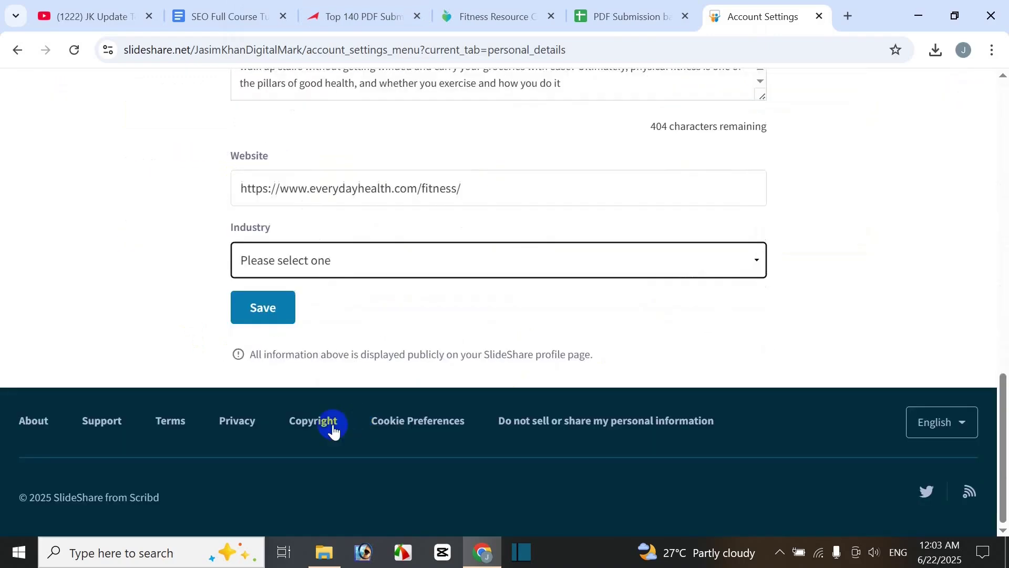
{"action": "left_click", "coordinate": [264, 303]}
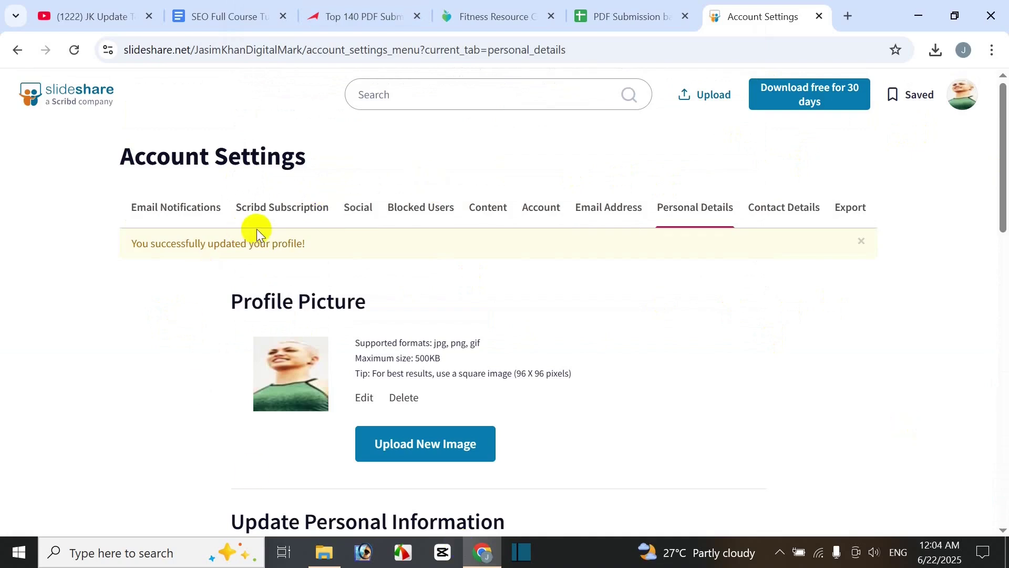
- Start a new SlideShare upload with the Health-Fitness PDF from the Downloads folder
{"action": "left_click", "coordinate": [718, 102]}
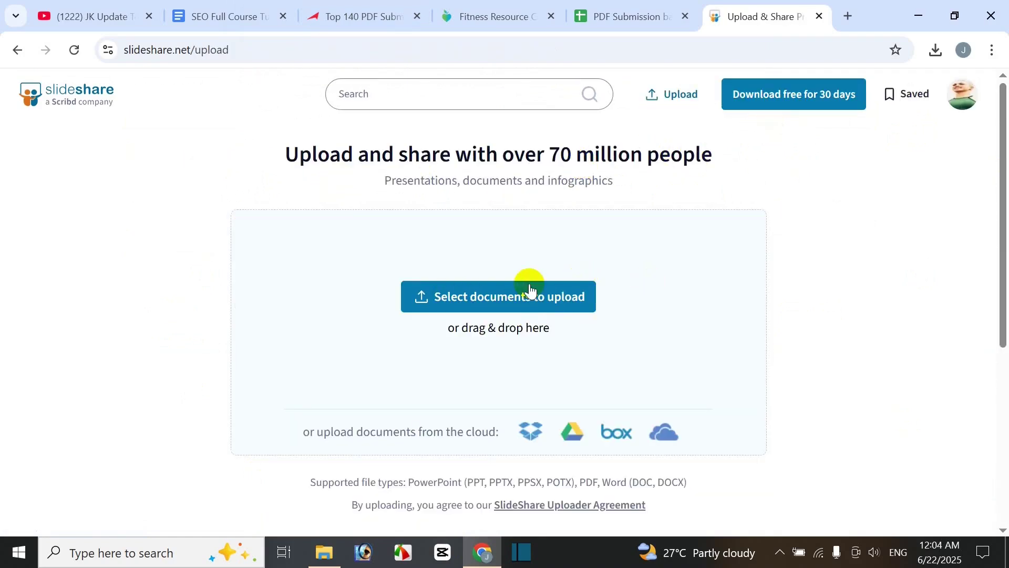
{"action": "left_click", "coordinate": [430, 284]}
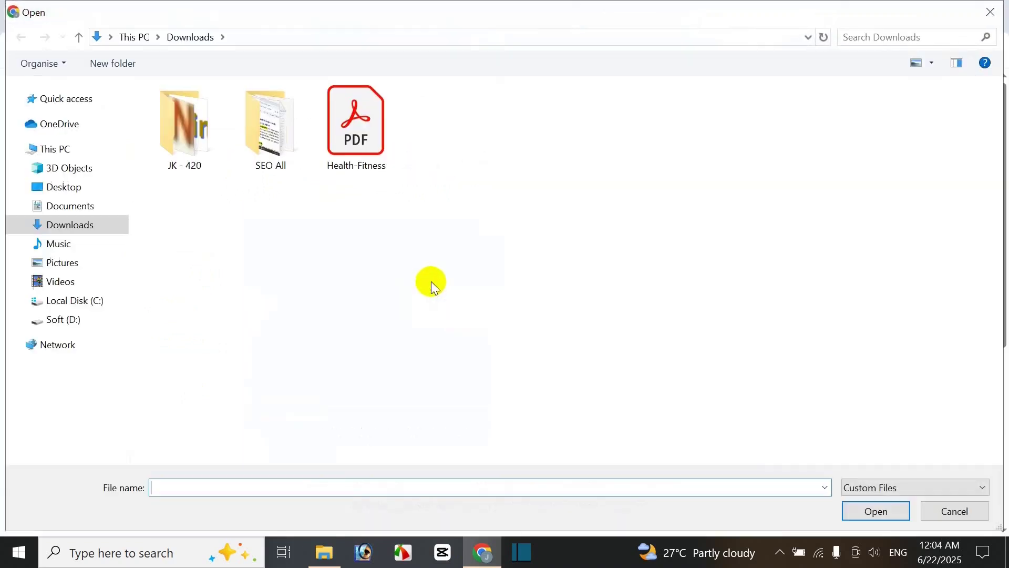
{"action": "left_click", "coordinate": [382, 149]}
{"action": "left_click", "coordinate": [851, 512]}
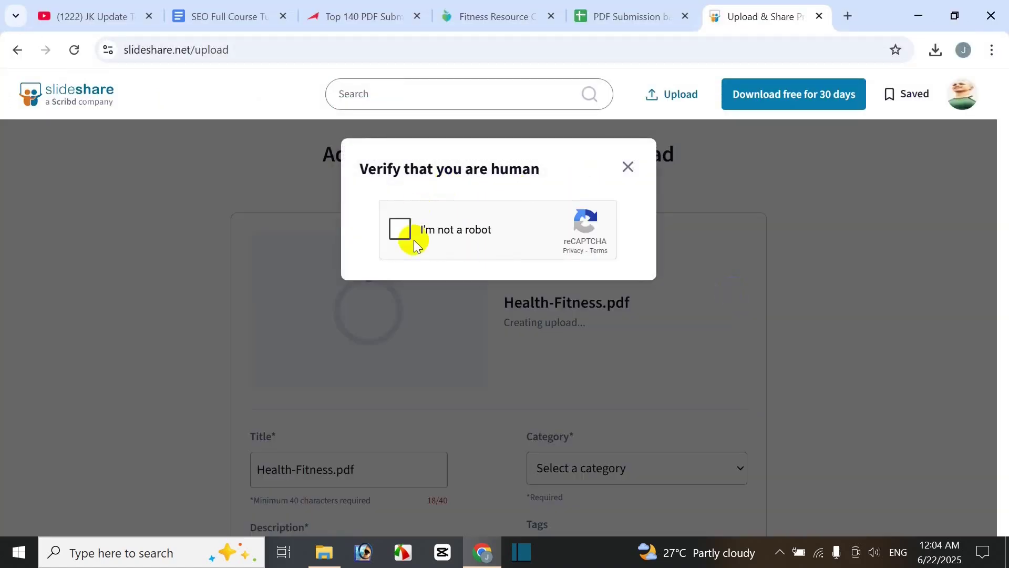
- Start the human verification and submit all squares showing bicycles in the first image challenge
{"action": "left_click", "coordinate": [437, 242]}
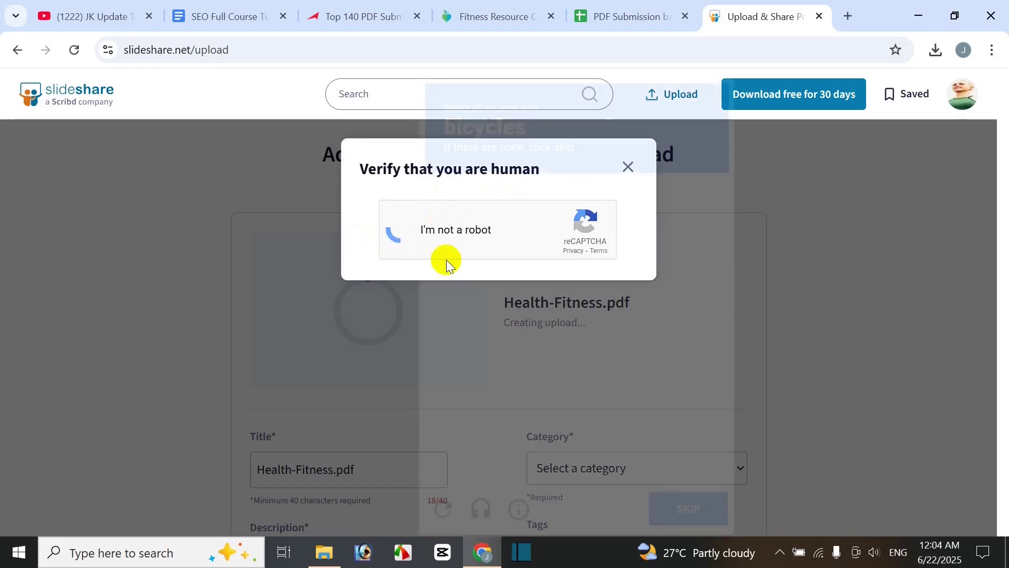
{"action": "left_click", "coordinate": [502, 396]}
{"action": "left_click", "coordinate": [459, 373]}
{"action": "left_click", "coordinate": [458, 438]}
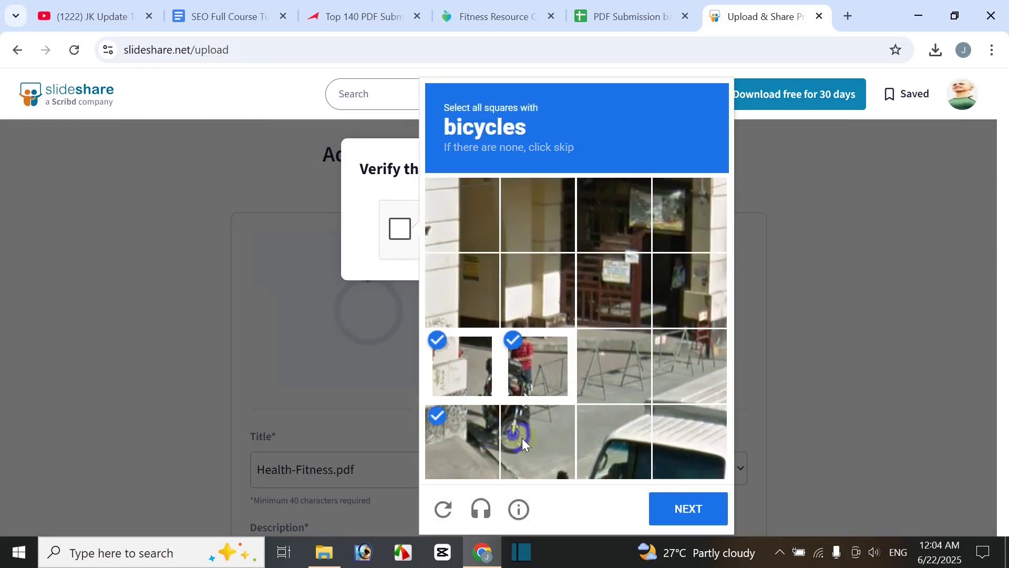
{"action": "left_click", "coordinate": [522, 437]}
{"action": "left_click", "coordinate": [675, 509]}
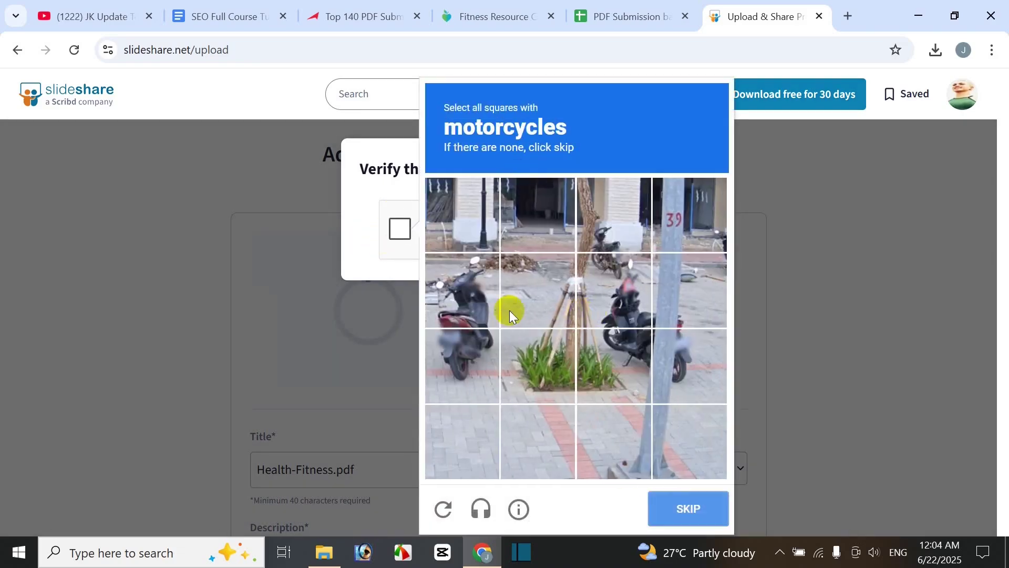
- Mark the squares showing motorcycles in the second image challenge and verify the selection
{"action": "left_click", "coordinate": [477, 266]}
{"action": "left_click", "coordinate": [480, 356]}
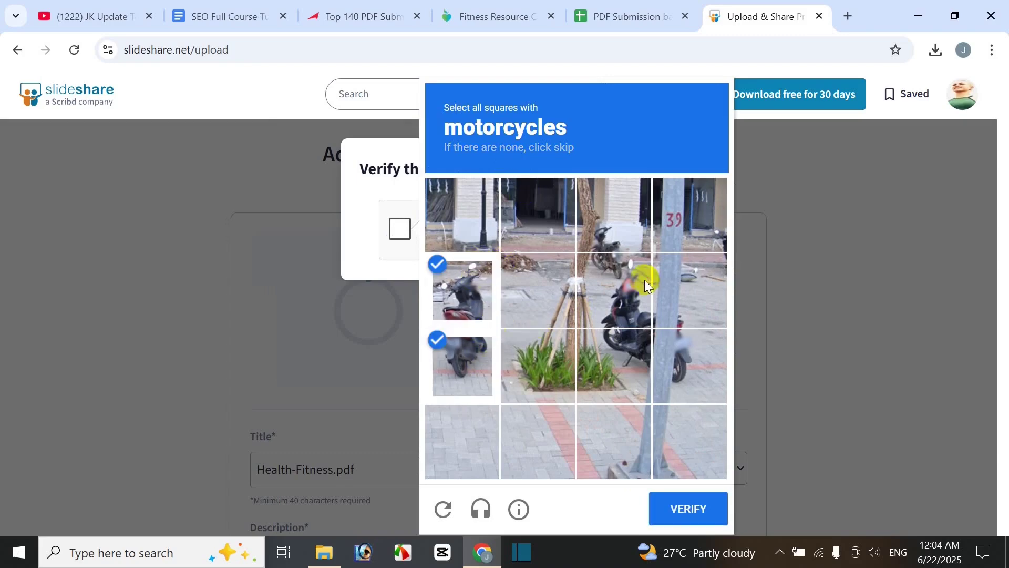
{"action": "left_click", "coordinate": [645, 279]}
{"action": "left_click", "coordinate": [623, 359]}
{"action": "left_click", "coordinate": [615, 234]}
{"action": "left_click", "coordinate": [683, 363]}
{"action": "left_click", "coordinate": [699, 508]}
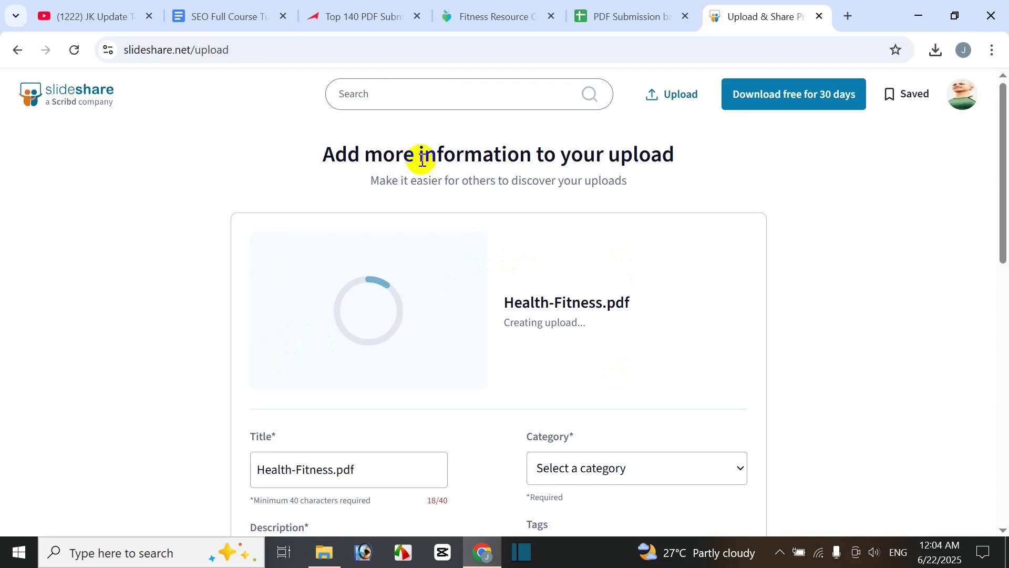
- Replace the upload's title with "Fitness for Life- Build Strength, Boost Energy, and Stay Healthy Every Day" from the course document
{"action": "scroll", "coordinate": [552, 332], "scroll_direction": "down", "scroll_amount": 2}
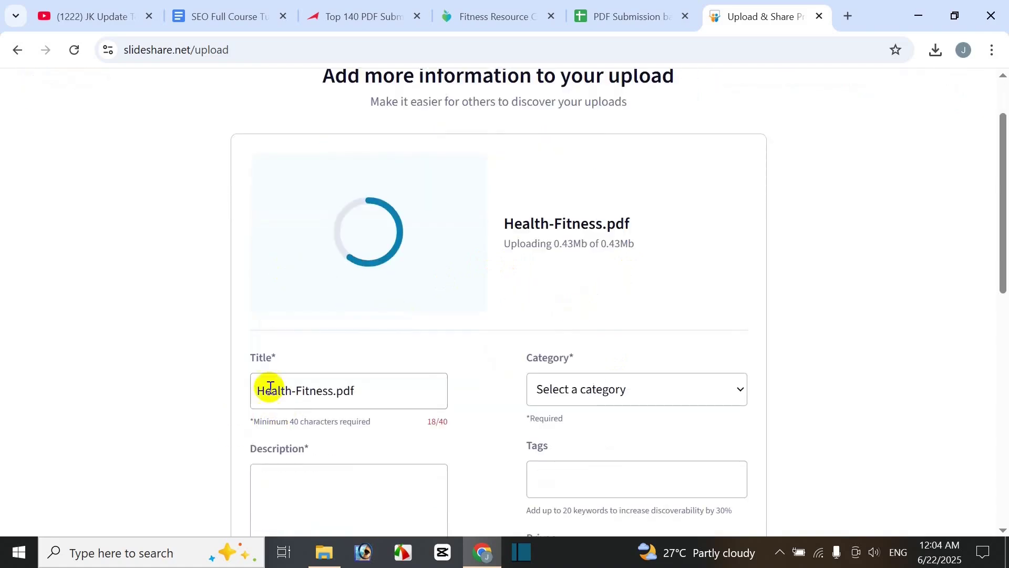
{"action": "scroll", "coordinate": [405, 416], "scroll_direction": "down", "scroll_amount": 1}
{"action": "scroll", "coordinate": [414, 422], "scroll_direction": "down", "scroll_amount": 1}
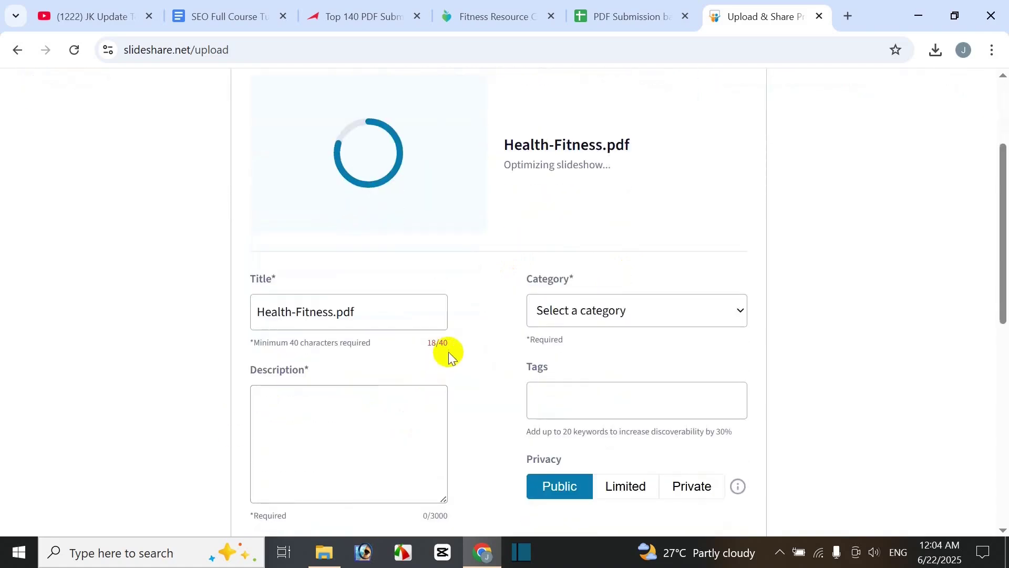
{"action": "left_click", "coordinate": [217, 7]}
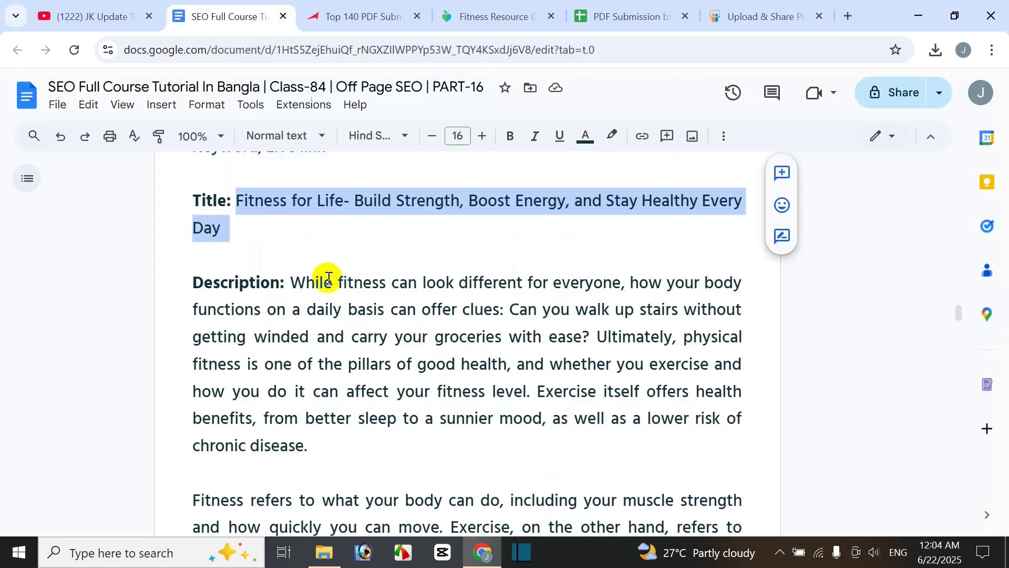
{"action": "left_click", "coordinate": [733, 19]}
{"action": "left_click_drag", "start_coordinate": [389, 315], "coordinate": [73, 303]}
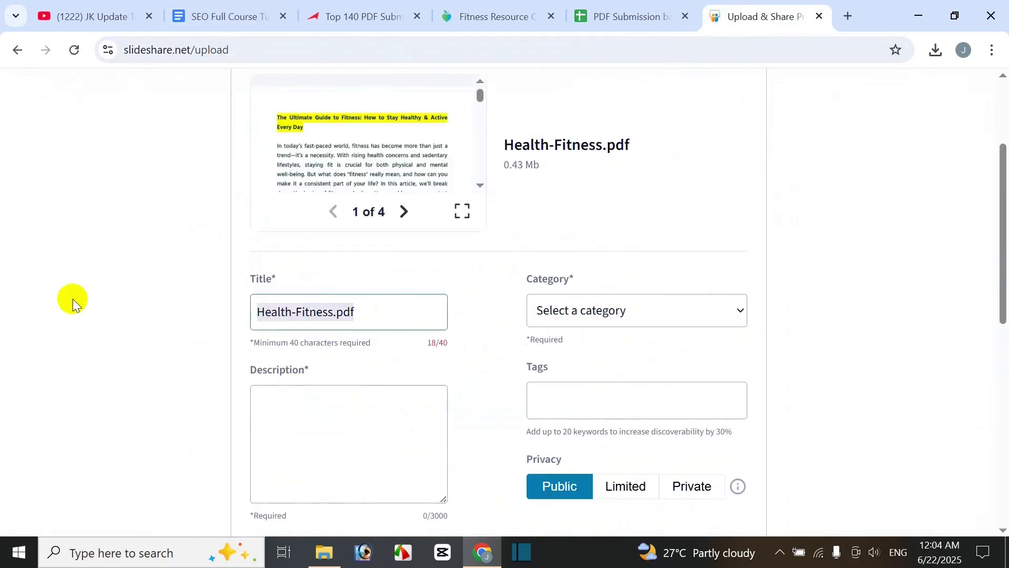
{"action": "key", "text": "ctrl+v"}
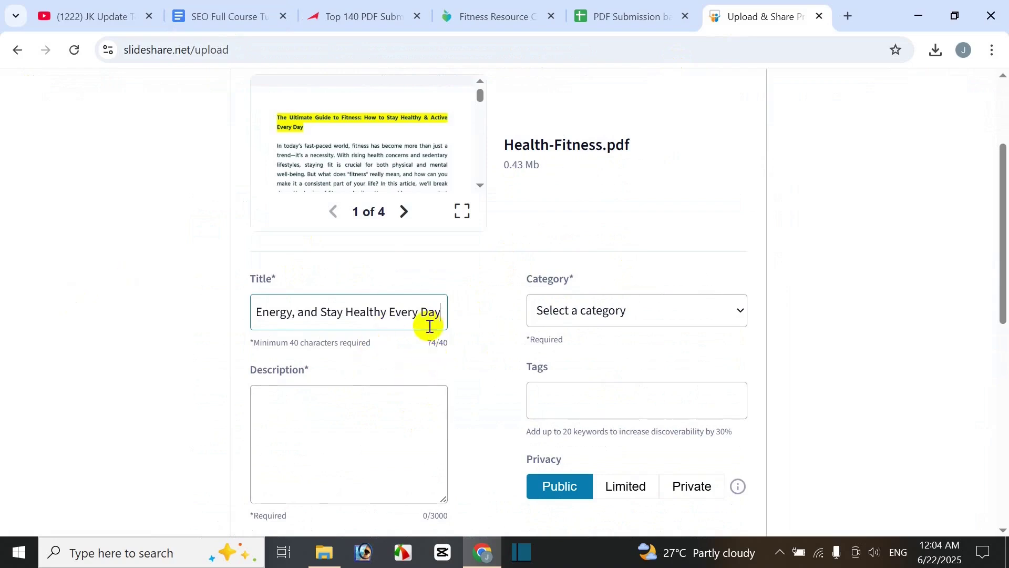
- Set the upload's category to Health & Medicine
{"action": "left_click", "coordinate": [630, 319]}
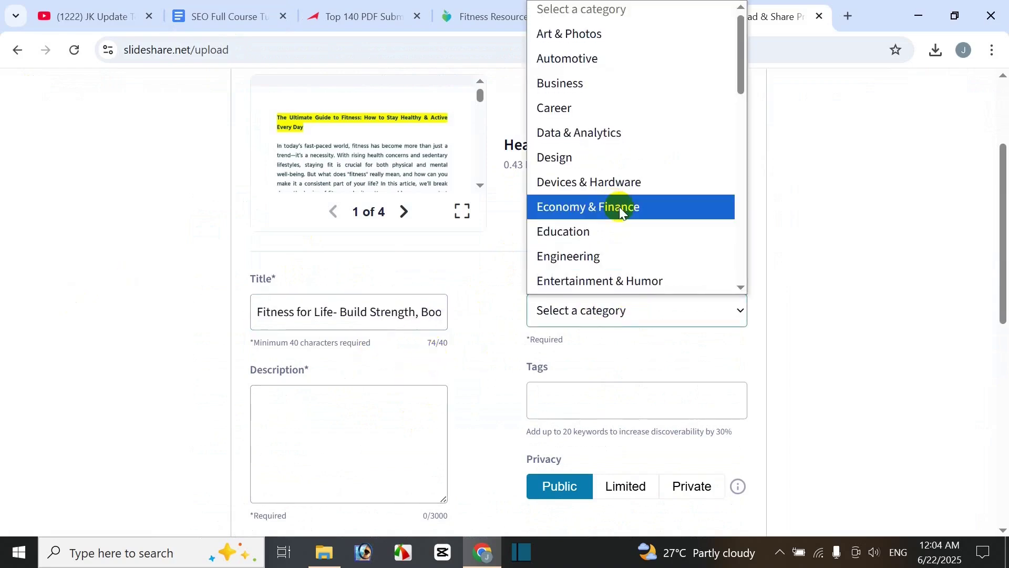
{"action": "key", "text": "h"}
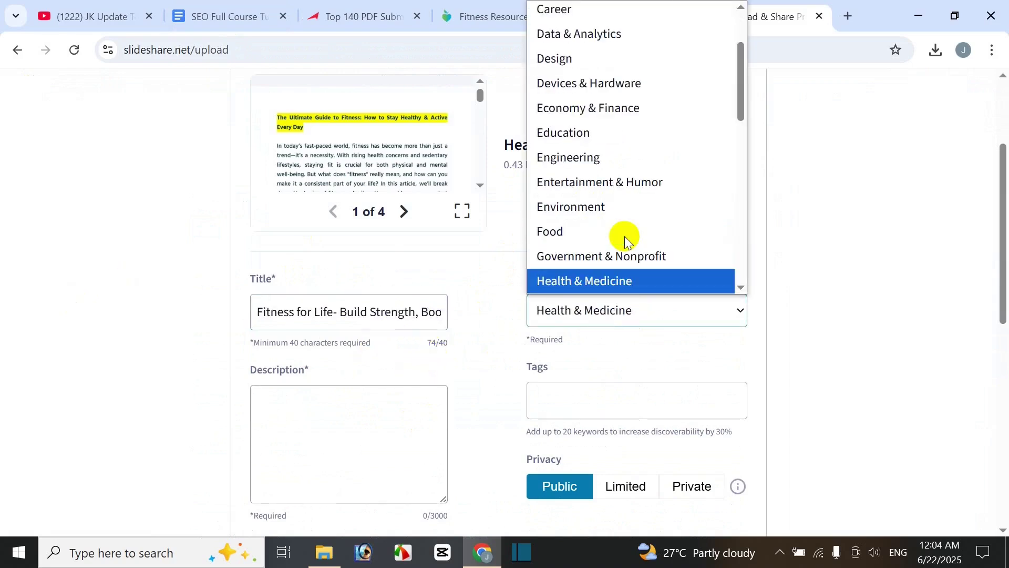
{"action": "scroll", "coordinate": [743, 205], "scroll_direction": "down", "scroll_amount": 3}
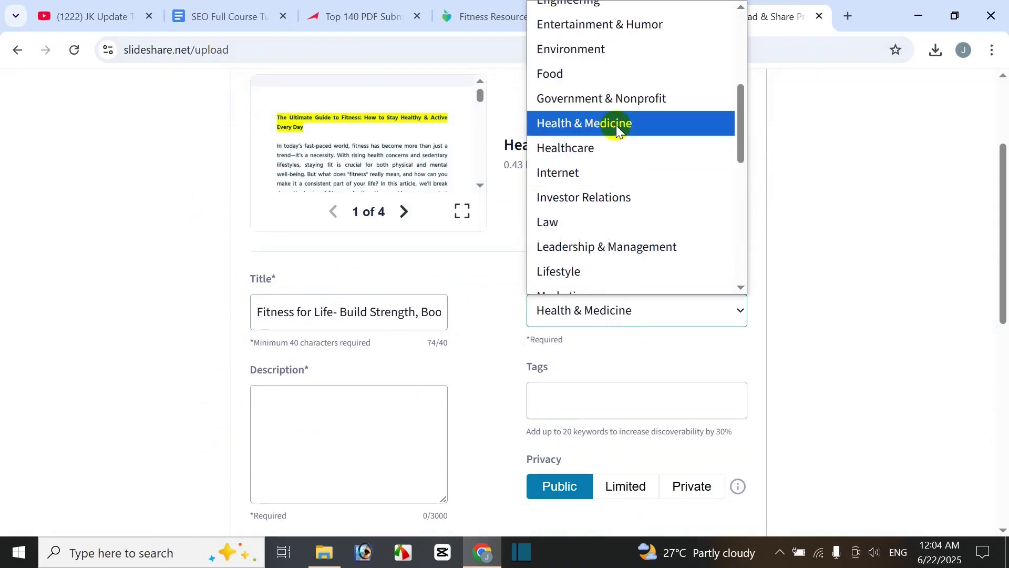
{"action": "left_click", "coordinate": [616, 125]}
- Fill the upload's description with both Description paragraphs from the course document, from "While fitness can look different" to "improve your fitness level."
{"action": "scroll", "coordinate": [692, 195], "scroll_direction": "down", "scroll_amount": 1}
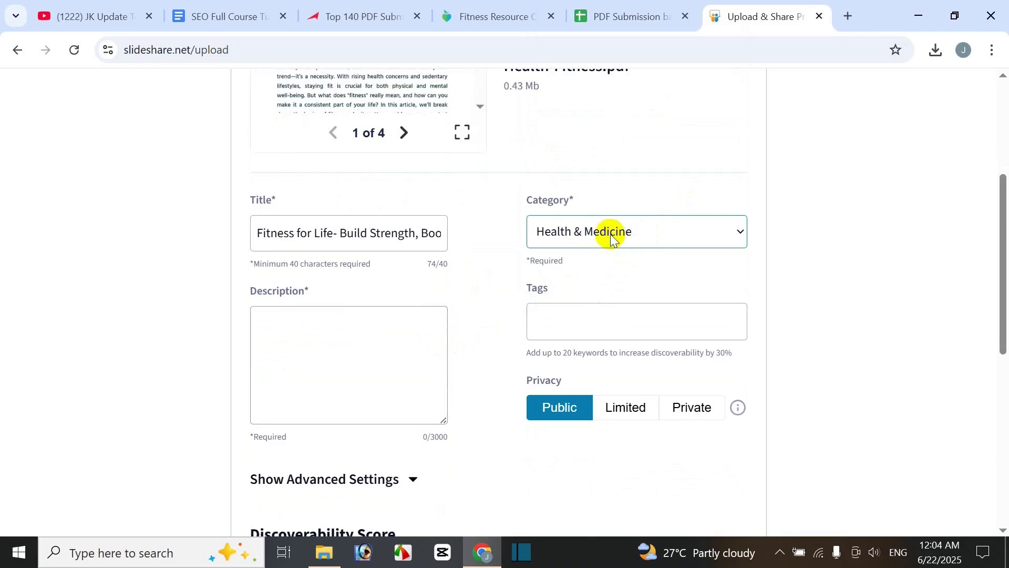
{"action": "left_click", "coordinate": [339, 345]}
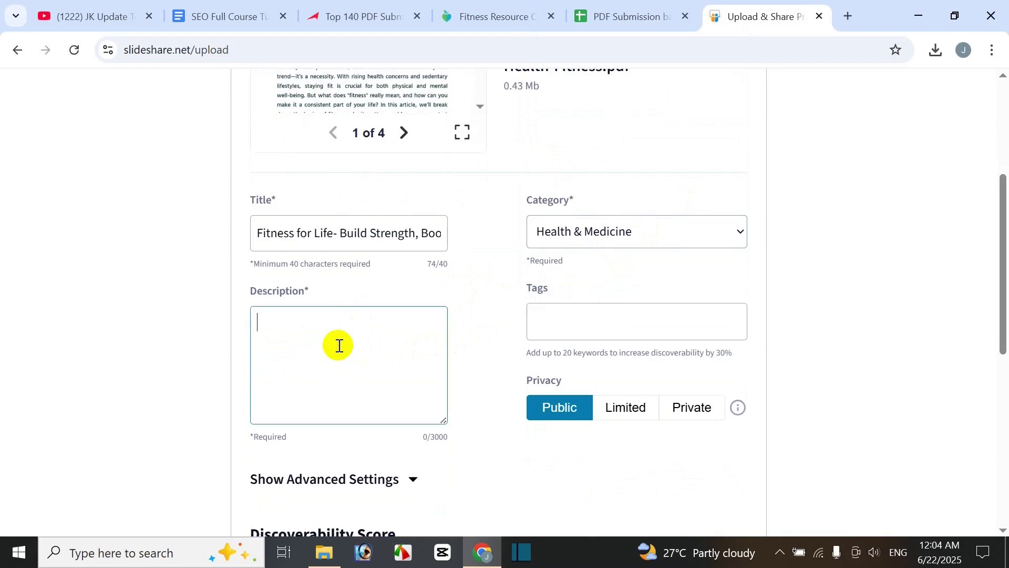
{"action": "left_click", "coordinate": [228, 29]}
{"action": "left_click_drag", "start_coordinate": [292, 281], "coordinate": [268, 498]}
{"action": "key", "text": "ctrl+c"}
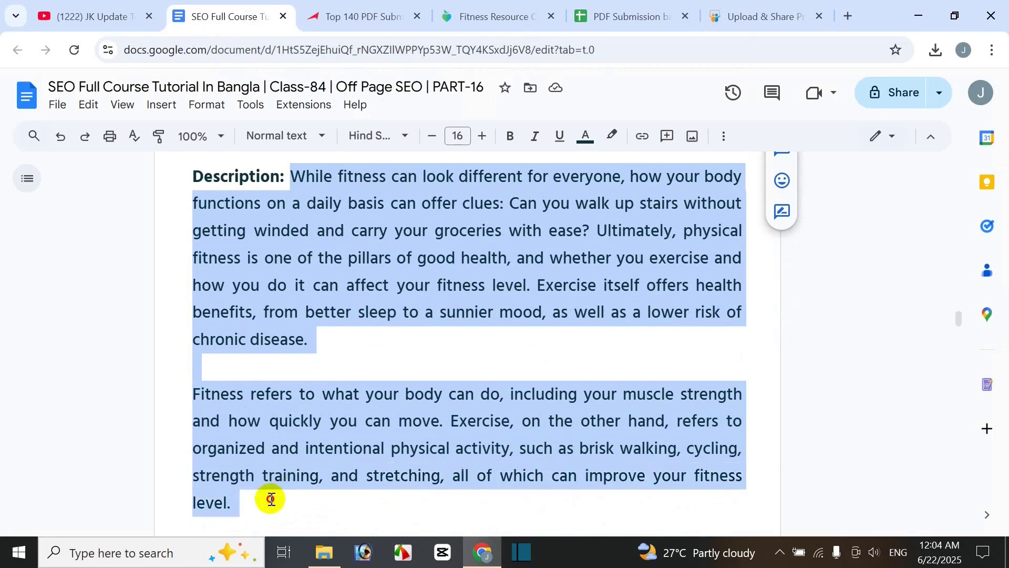
{"action": "left_click", "coordinate": [716, 17]}
{"action": "key", "text": "ctrl+v"}
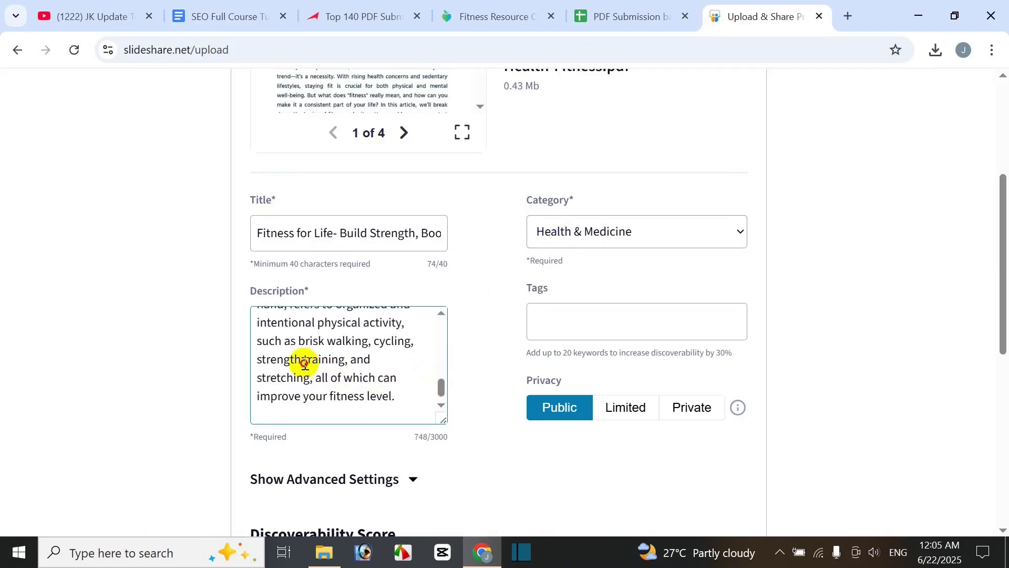
{"action": "left_click_drag", "start_coordinate": [305, 364], "coordinate": [350, 363]}
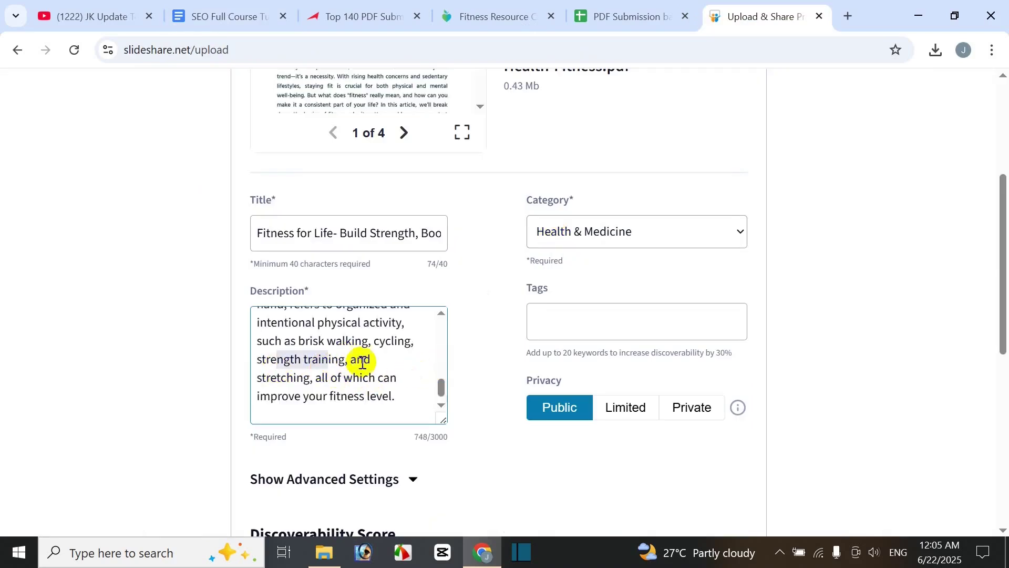
- Try adding the course document's keywords "Fitness, Nutrition & Fitness," as one combined tag on the upload, and remove it
{"action": "left_click", "coordinate": [575, 321]}
{"action": "left_click", "coordinate": [257, 16]}
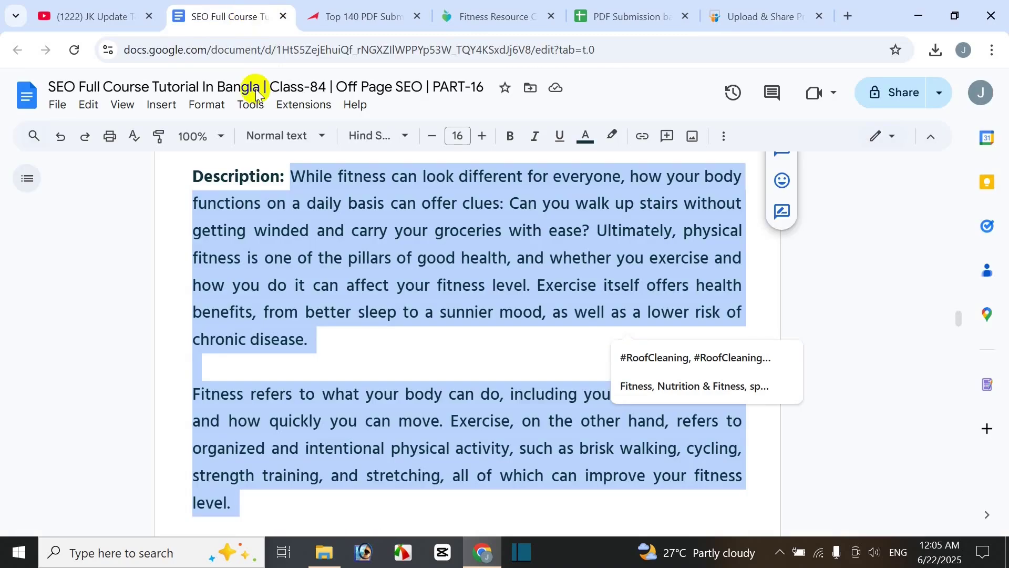
{"action": "scroll", "coordinate": [383, 315], "scroll_direction": "down", "scroll_amount": 7}
{"action": "left_click_drag", "start_coordinate": [277, 267], "coordinate": [342, 311]}
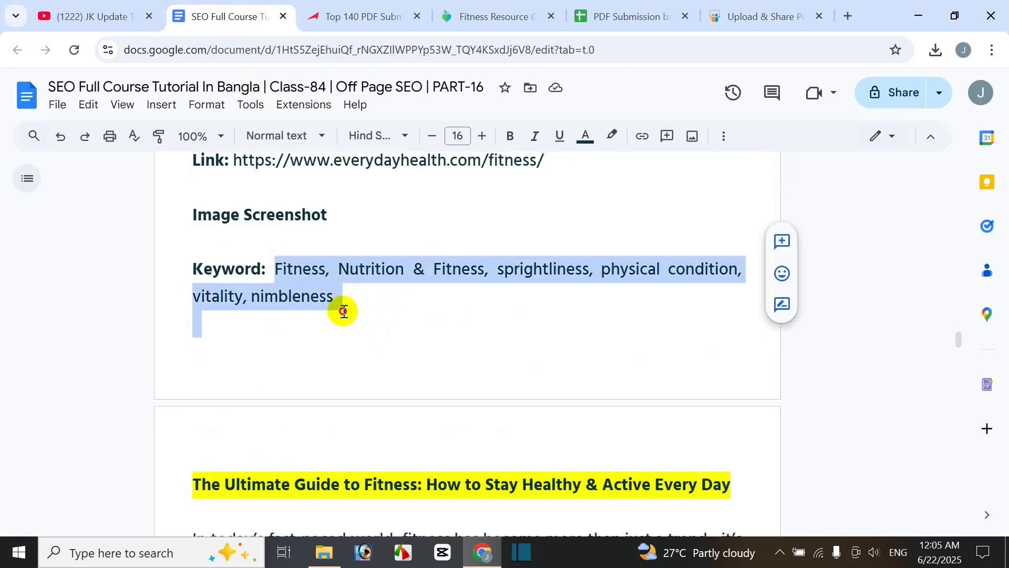
{"action": "left_click", "coordinate": [782, 13]}
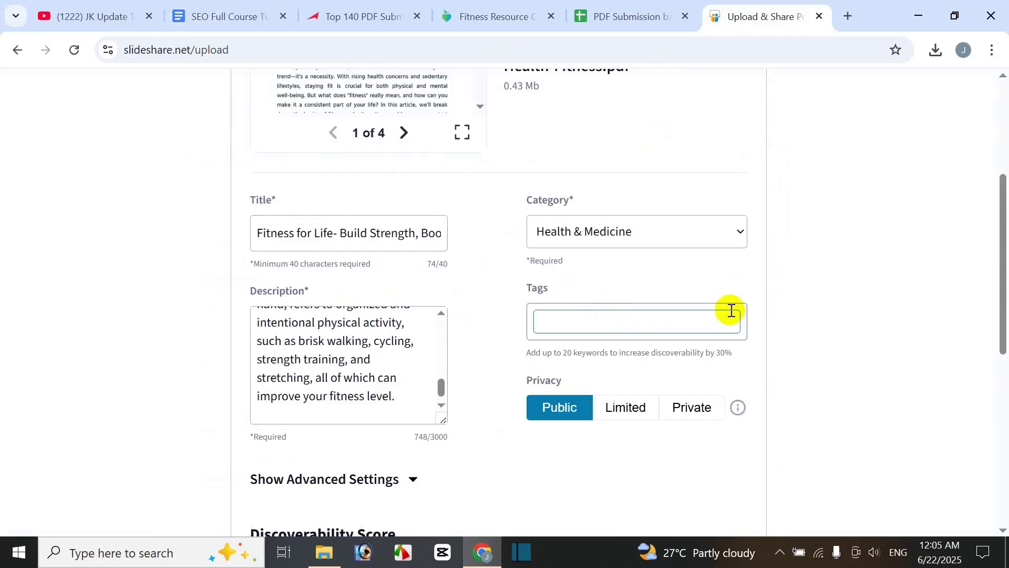
{"action": "type", "text": "Fitness, Nutrition & Fitness,"}
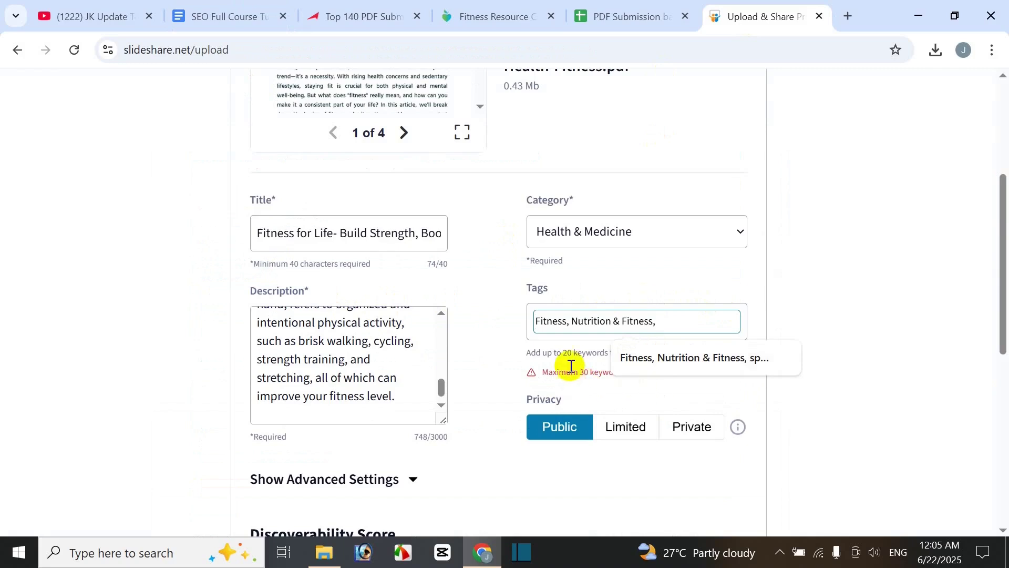
{"action": "left_click_drag", "start_coordinate": [620, 323], "coordinate": [638, 321]}
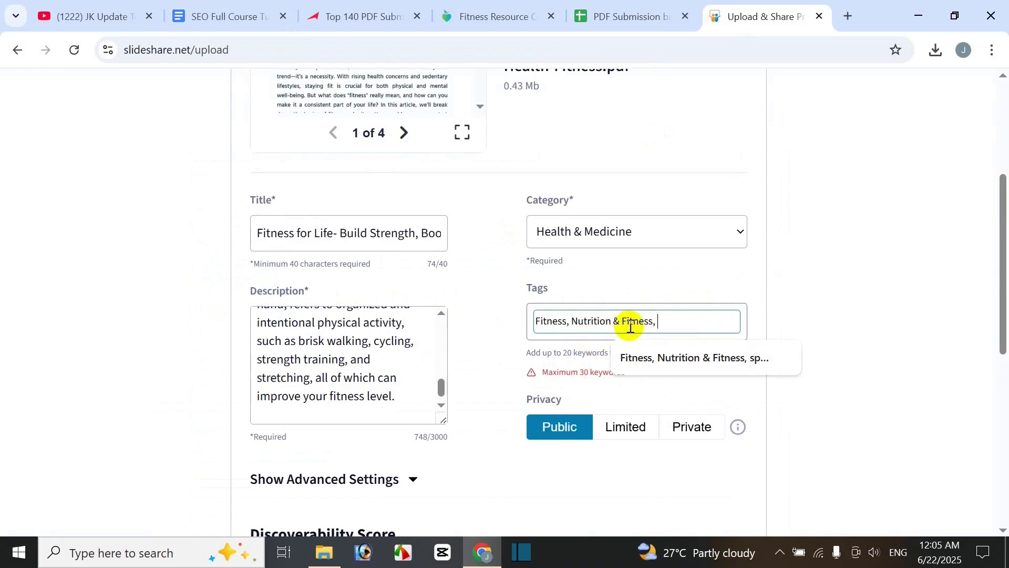
{"action": "key", "text": "BackSpace"}
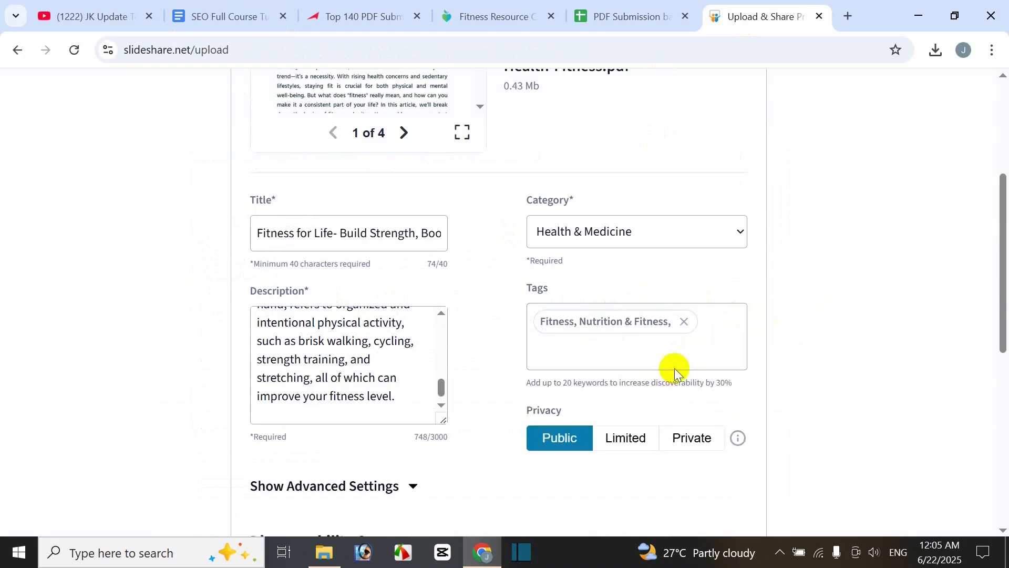
{"action": "left_click", "coordinate": [684, 322]}
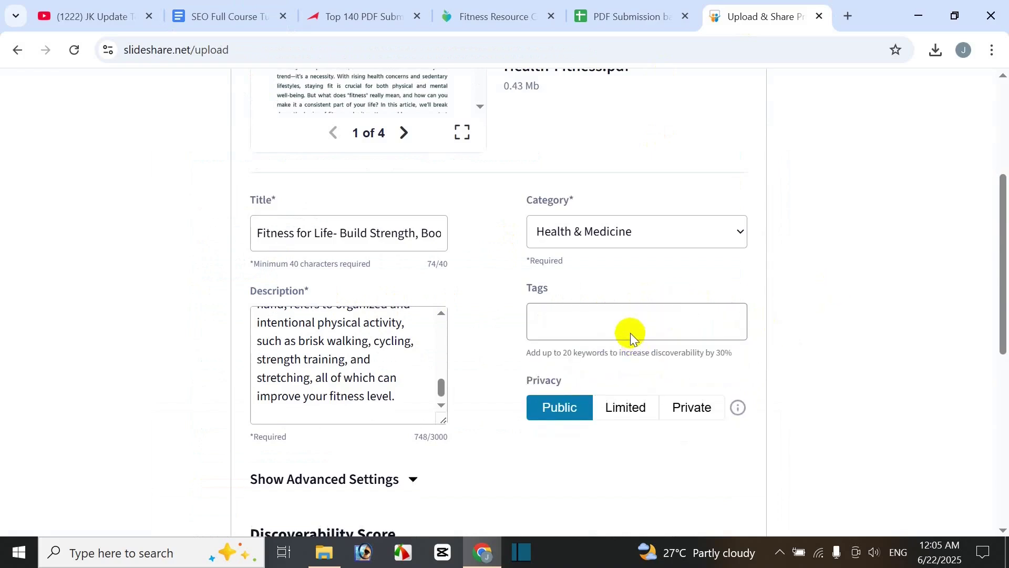
- Add the suggested tags fitness and health to the upload
{"action": "left_click", "coordinate": [630, 333]}
{"action": "type", "text": "fitness"}
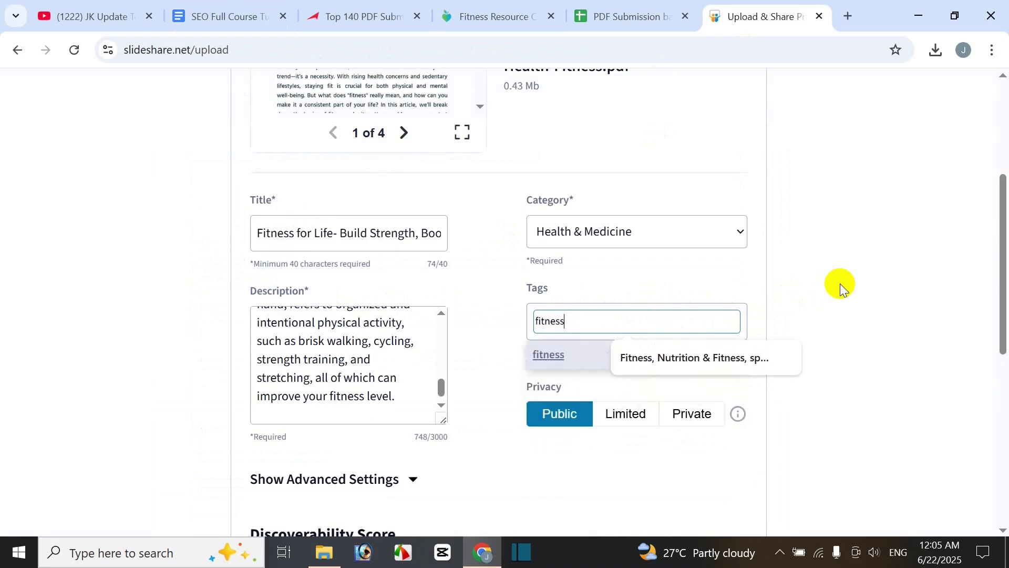
{"action": "left_click", "coordinate": [554, 355]}
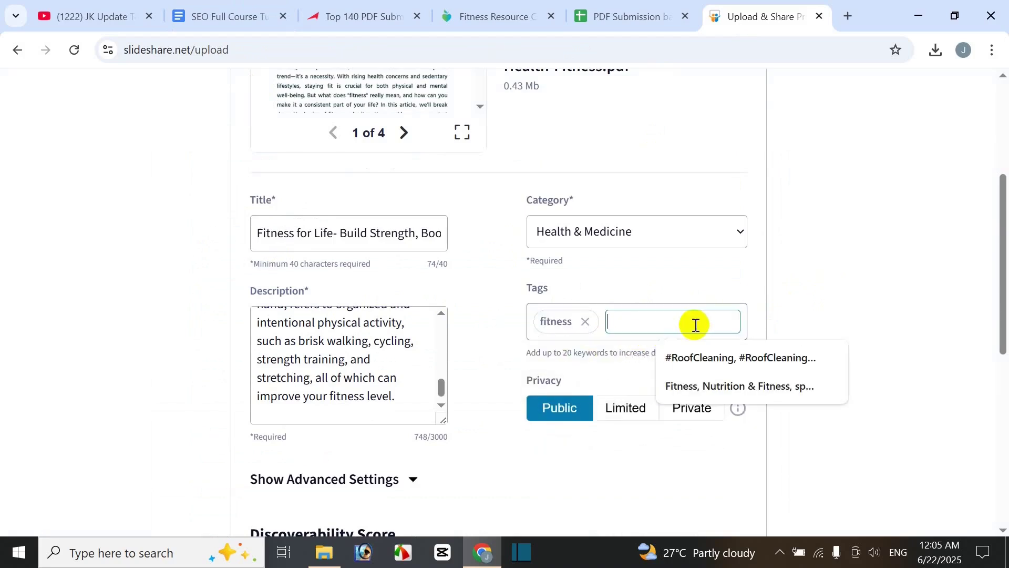
{"action": "type", "text": "health"}
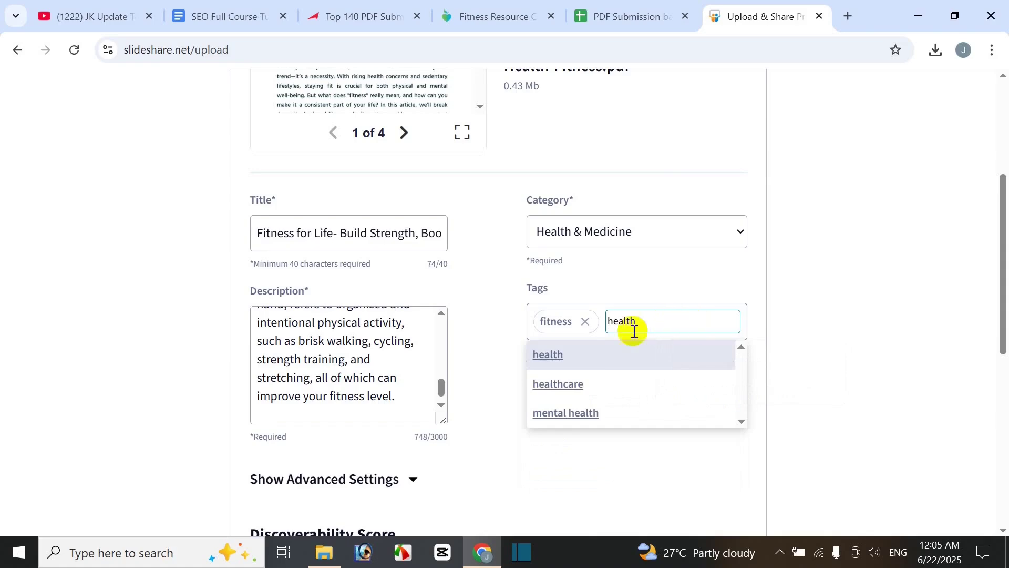
{"action": "left_click", "coordinate": [557, 354]}
- Review the upload's title, description, category and tags, and publish the document with Public privacy
{"action": "scroll", "coordinate": [752, 343], "scroll_direction": "up", "scroll_amount": 3}
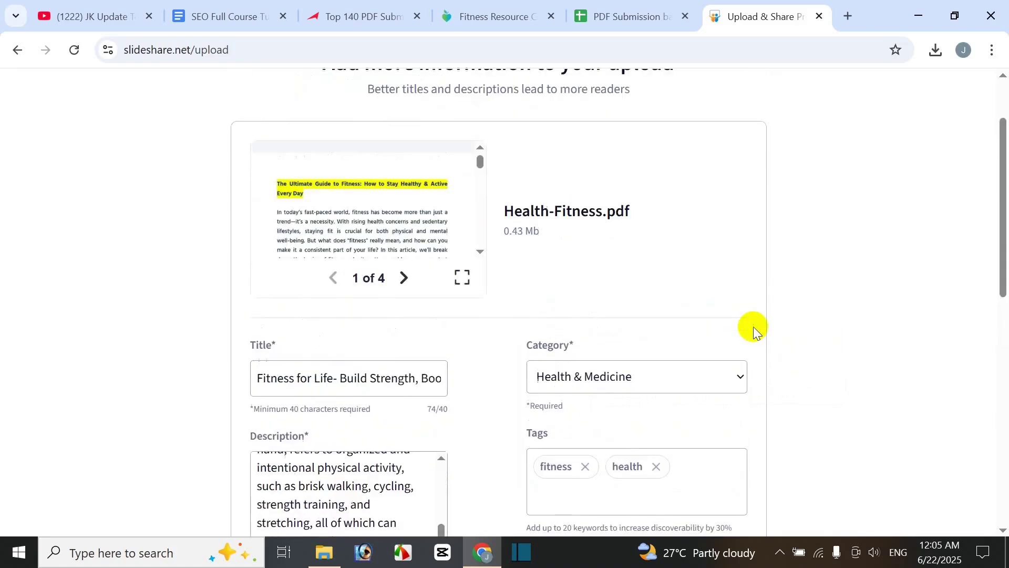
{"action": "scroll", "coordinate": [665, 354], "scroll_direction": "down", "scroll_amount": 3}
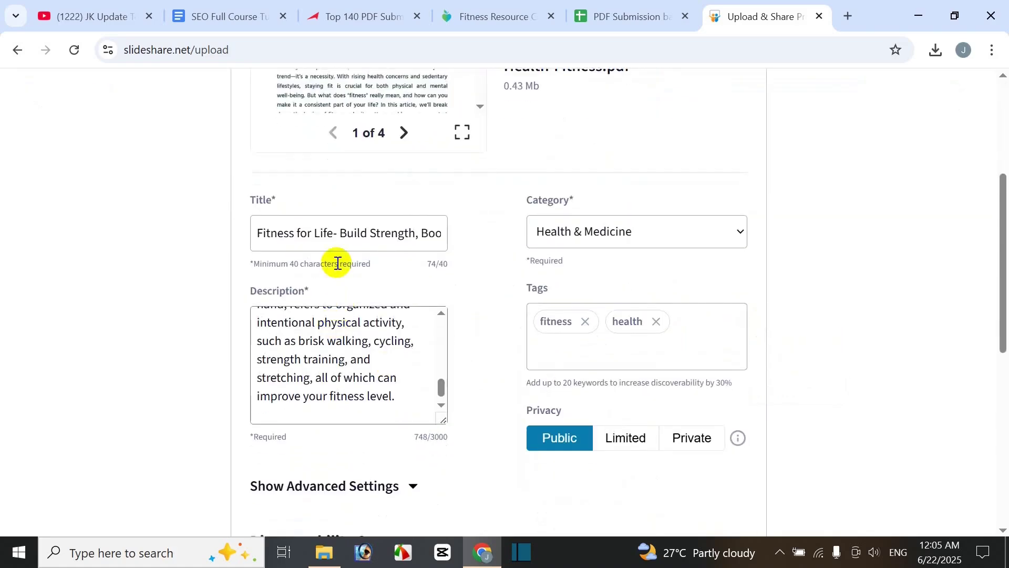
{"action": "scroll", "coordinate": [624, 341], "scroll_direction": "down", "scroll_amount": 3}
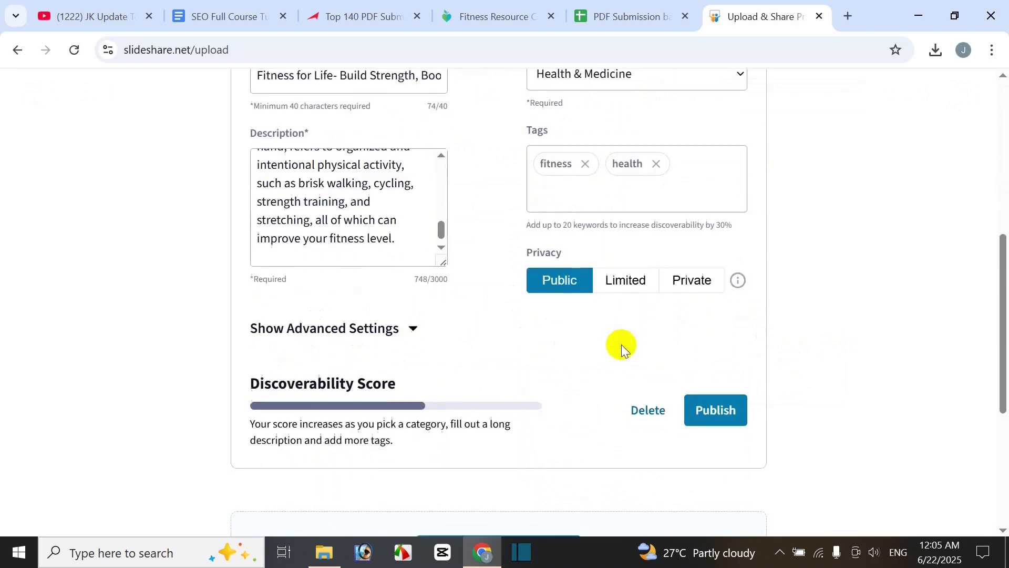
{"action": "left_click", "coordinate": [414, 330]}
{"action": "left_click", "coordinate": [406, 329]}
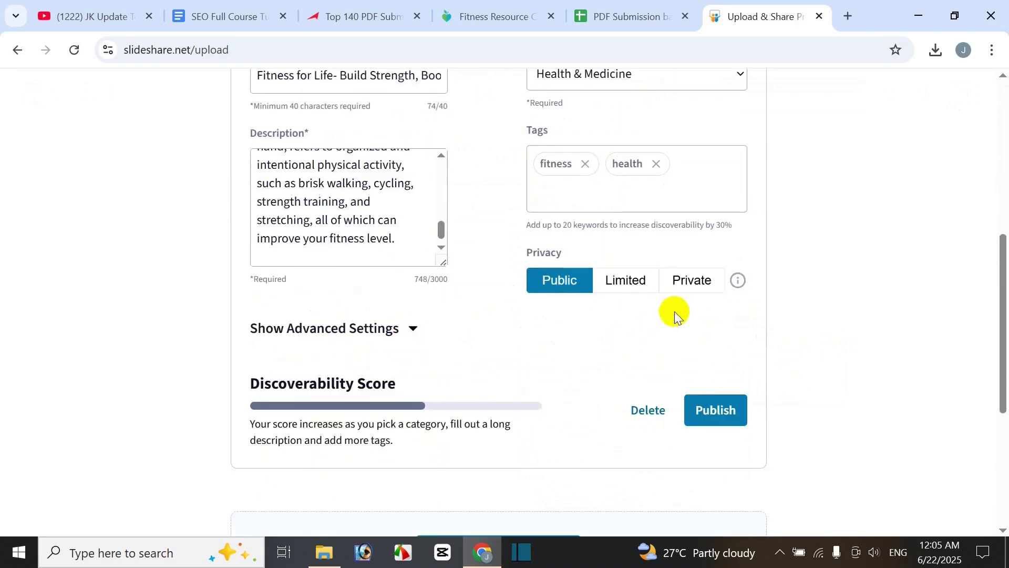
{"action": "scroll", "coordinate": [618, 289], "scroll_direction": "up", "scroll_amount": 1}
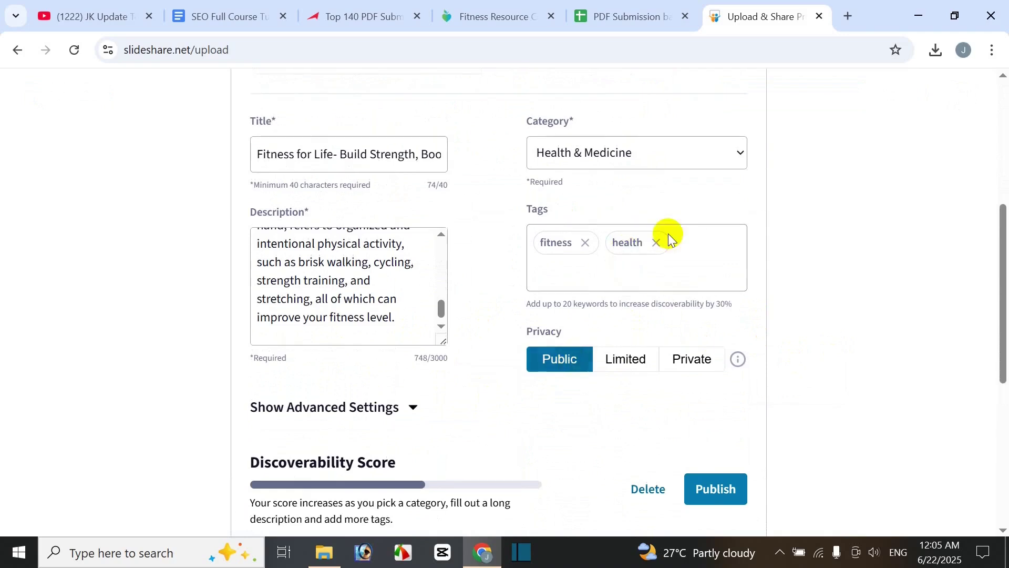
{"action": "scroll", "coordinate": [721, 491], "scroll_direction": "down", "scroll_amount": 1}
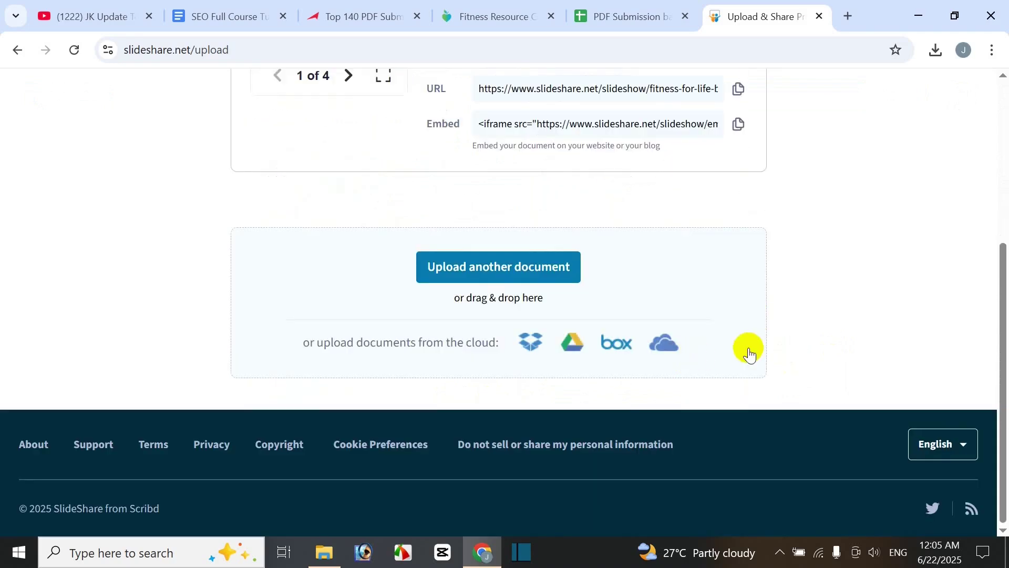
{"action": "scroll", "coordinate": [723, 347], "scroll_direction": "up", "scroll_amount": 1}
{"action": "scroll", "coordinate": [722, 350], "scroll_direction": "up", "scroll_amount": 3}
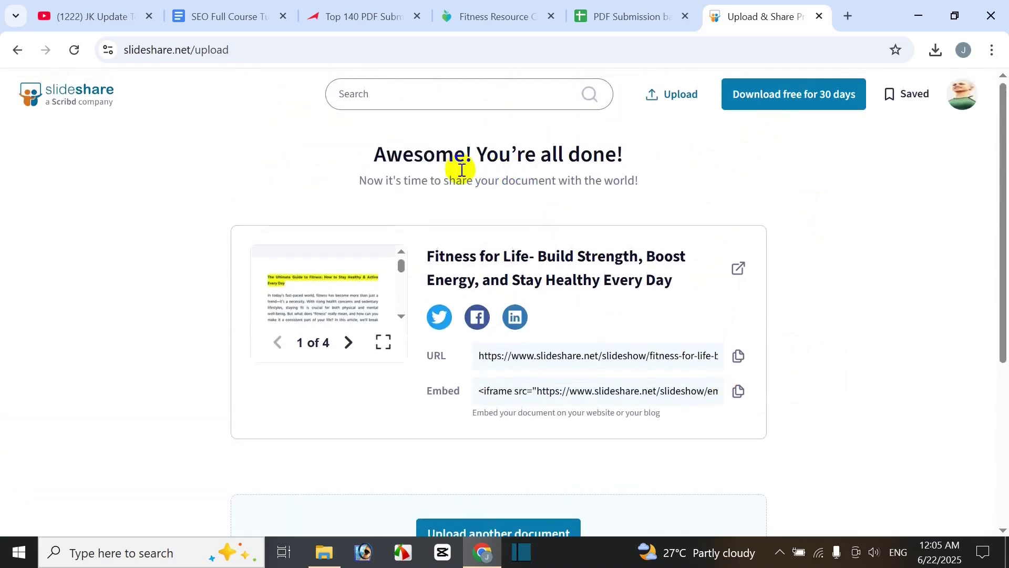
- Copy the published document's URL and open it in a new Incognito window
{"action": "scroll", "coordinate": [626, 412], "scroll_direction": "down", "scroll_amount": 1}
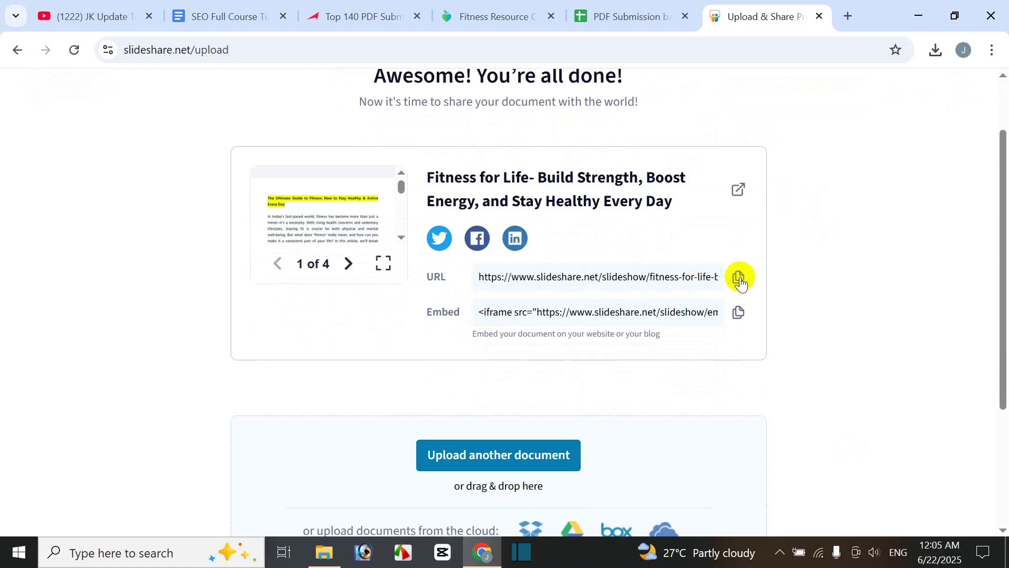
{"action": "left_click", "coordinate": [740, 278]}
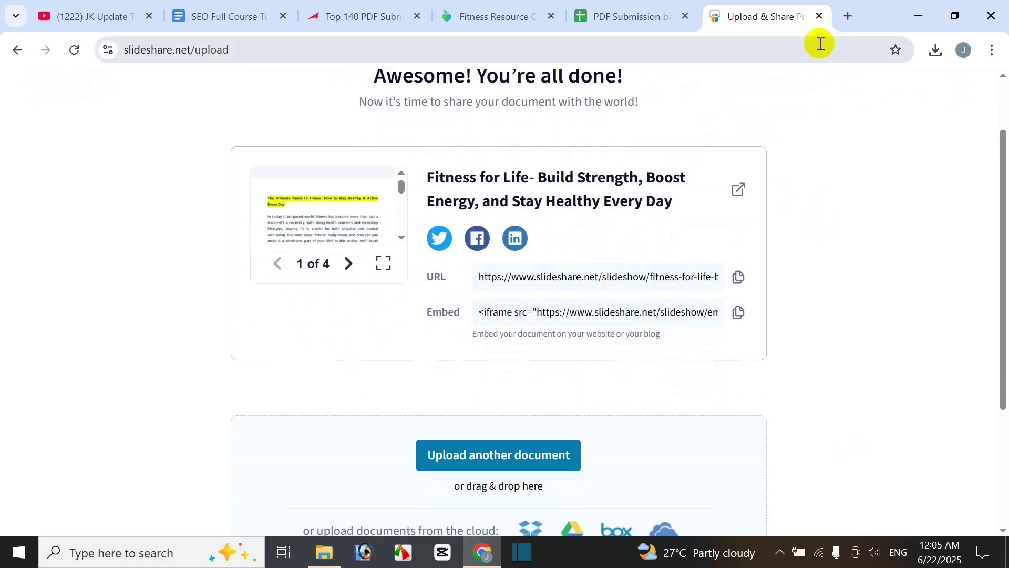
{"action": "left_click", "coordinate": [849, 17]}
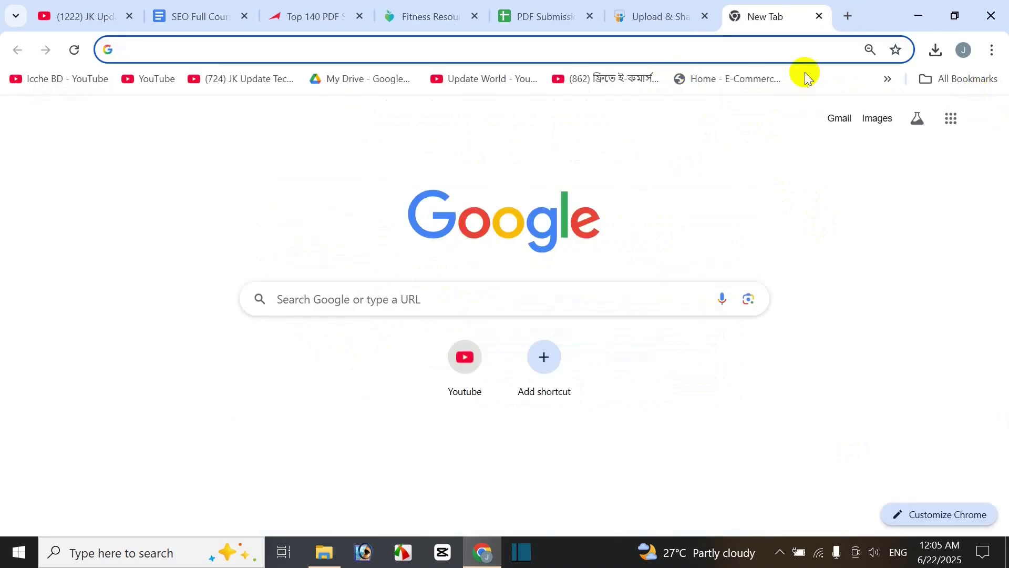
{"action": "left_click", "coordinate": [993, 55]}
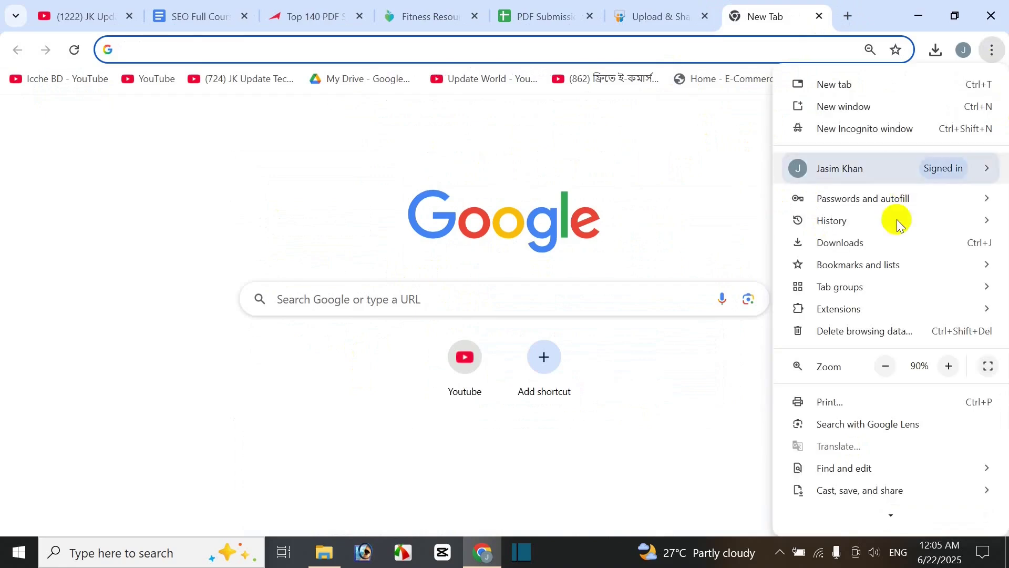
{"action": "left_click", "coordinate": [871, 131]}
{"action": "key", "text": "ctrl+v"}
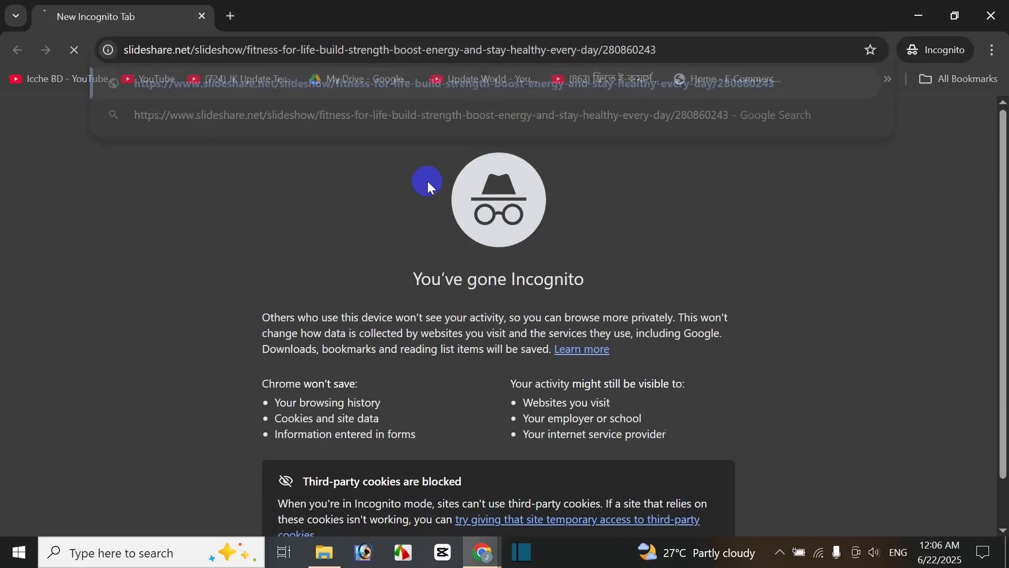
{"action": "key", "text": "Return"}
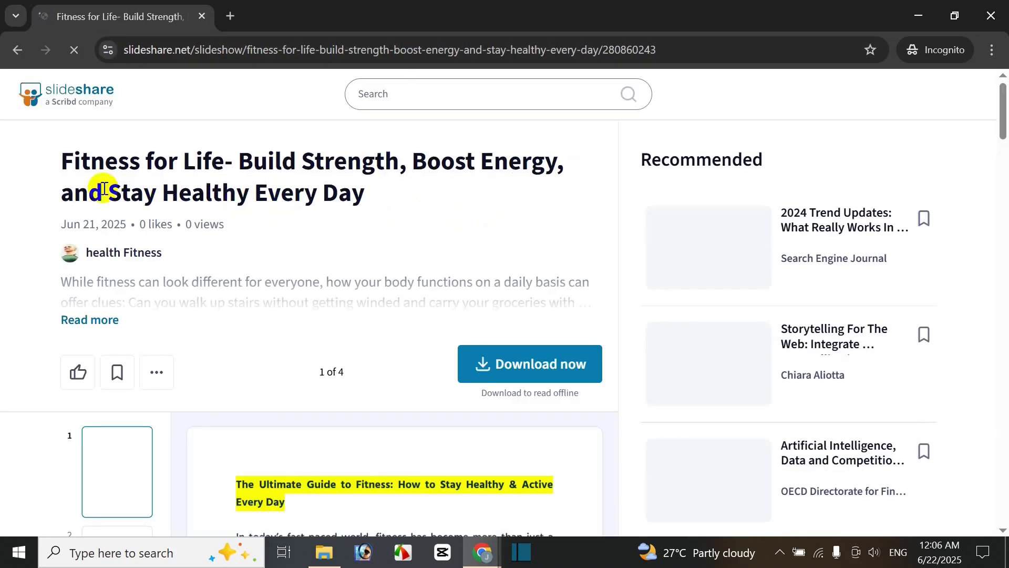
- Examine the published document's title, expanded description and category on its public page
{"action": "left_click_drag", "start_coordinate": [70, 171], "coordinate": [314, 191]}
{"action": "left_click", "coordinate": [321, 202]}
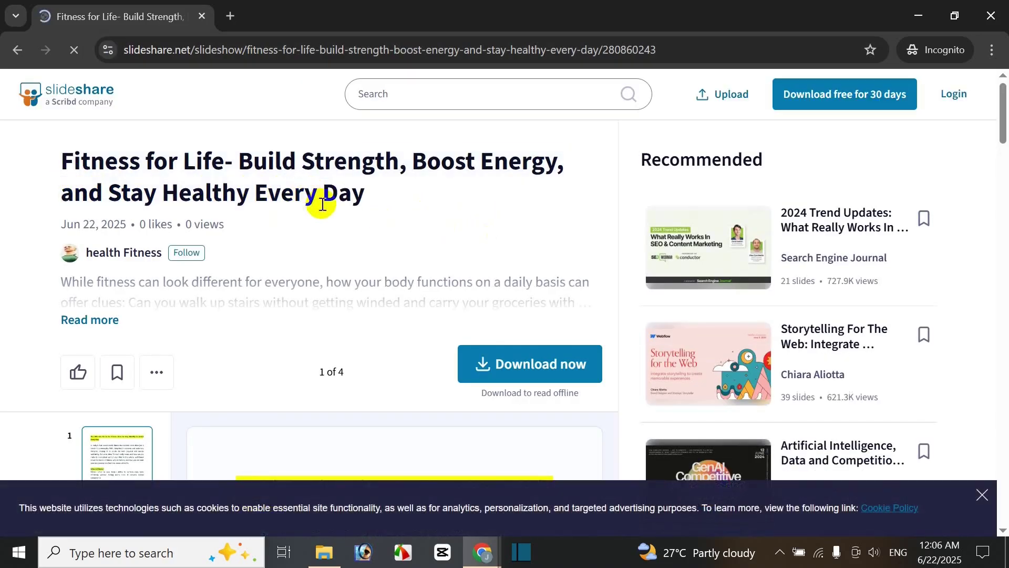
{"action": "scroll", "coordinate": [456, 261], "scroll_direction": "down", "scroll_amount": 2}
{"action": "scroll", "coordinate": [456, 261], "scroll_direction": "up", "scroll_amount": 2}
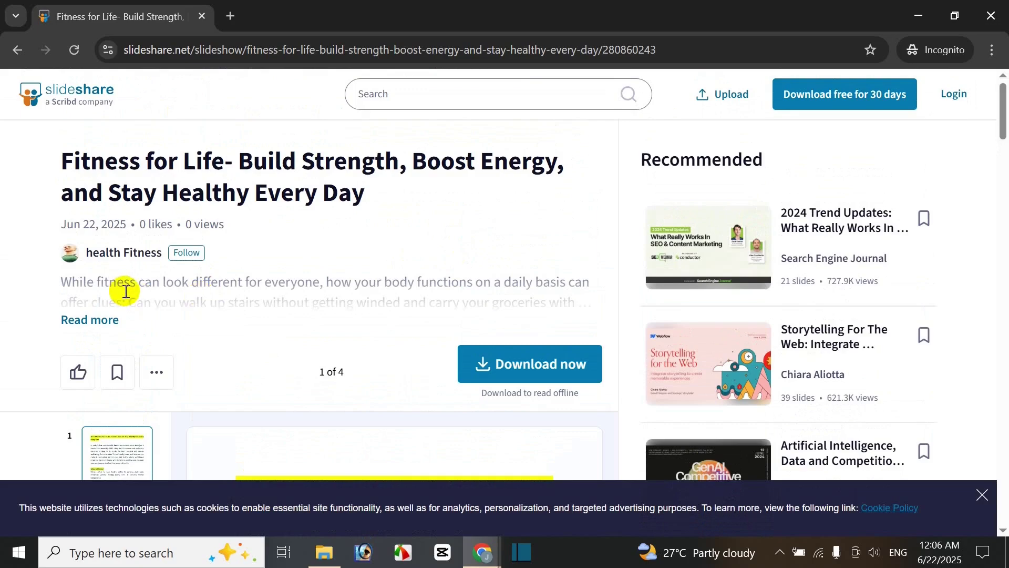
{"action": "left_click", "coordinate": [98, 320]}
{"action": "scroll", "coordinate": [217, 308], "scroll_direction": "down", "scroll_amount": 2}
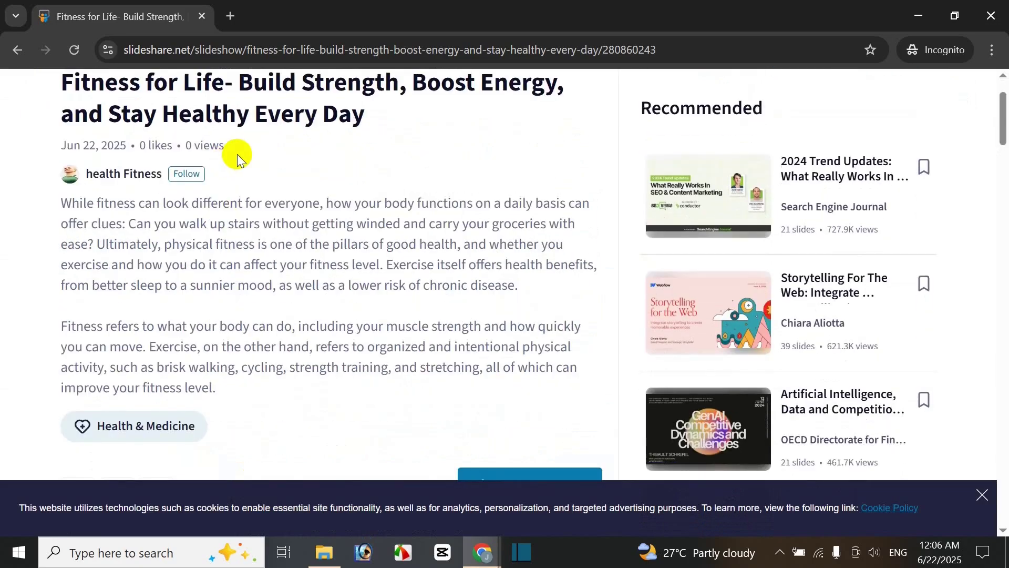
{"action": "scroll", "coordinate": [237, 154], "scroll_direction": "up", "scroll_amount": 2}
{"action": "scroll", "coordinate": [322, 334], "scroll_direction": "down", "scroll_amount": 4}
{"action": "scroll", "coordinate": [325, 339], "scroll_direction": "down", "scroll_amount": 2}
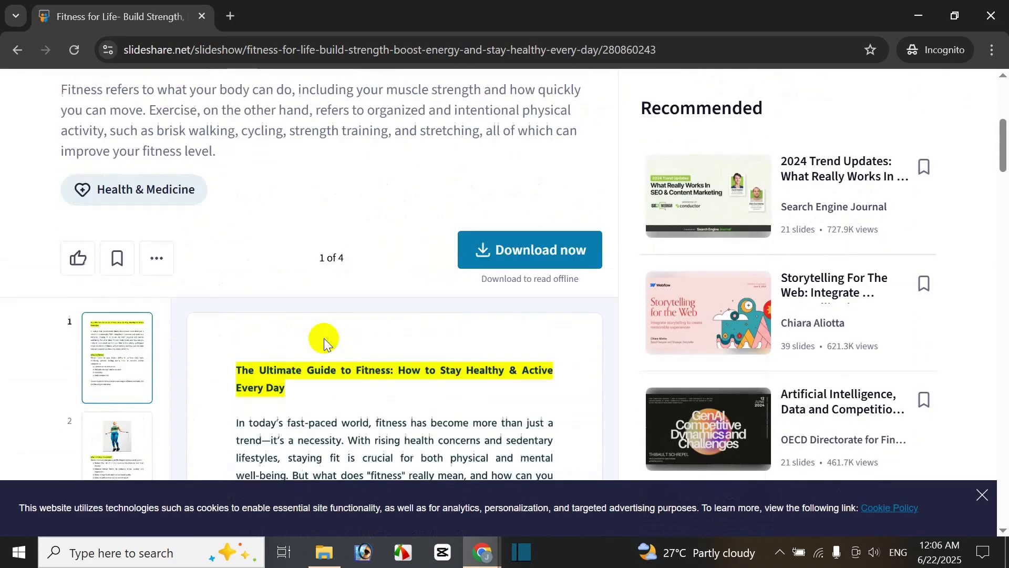
- Look through all four pages of the published PDF, close the Incognito window and return to the SlideShare upload page
{"action": "scroll", "coordinate": [360, 342], "scroll_direction": "down", "scroll_amount": 3}
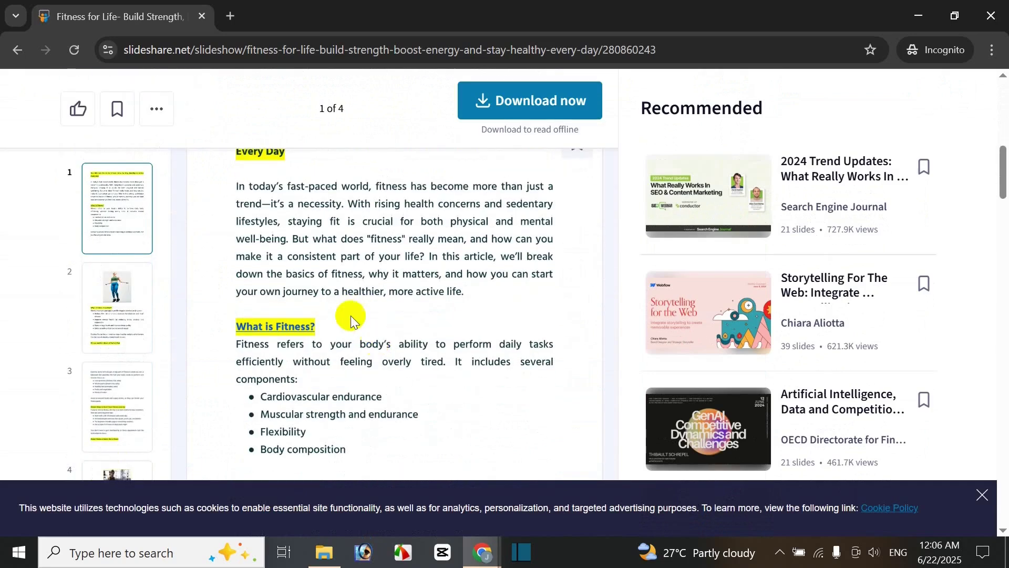
{"action": "scroll", "coordinate": [265, 209], "scroll_direction": "up", "scroll_amount": 1}
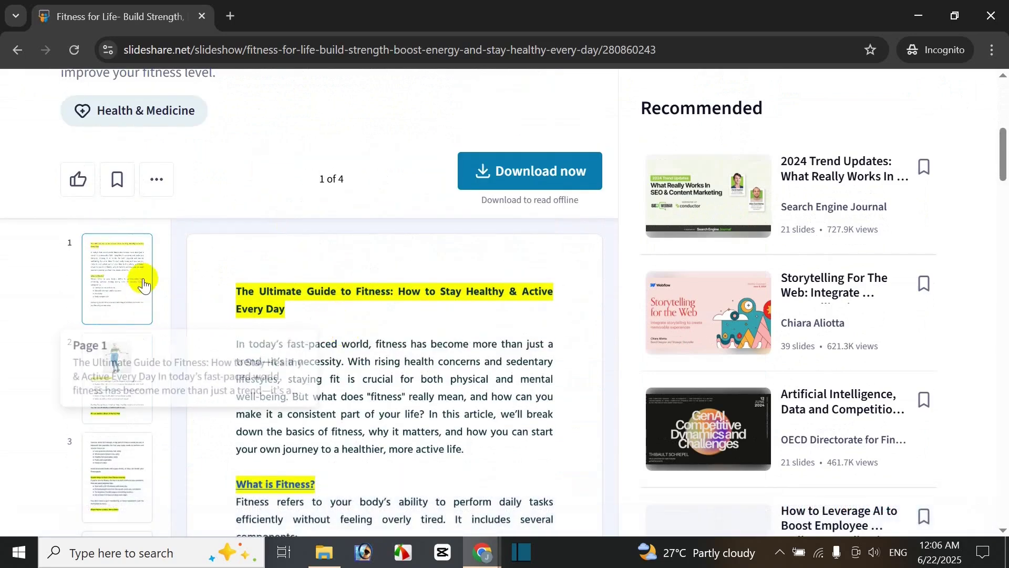
{"action": "scroll", "coordinate": [147, 315], "scroll_direction": "down", "scroll_amount": 2}
{"action": "scroll", "coordinate": [152, 389], "scroll_direction": "down", "scroll_amount": 2}
{"action": "scroll", "coordinate": [358, 420], "scroll_direction": "down", "scroll_amount": 1}
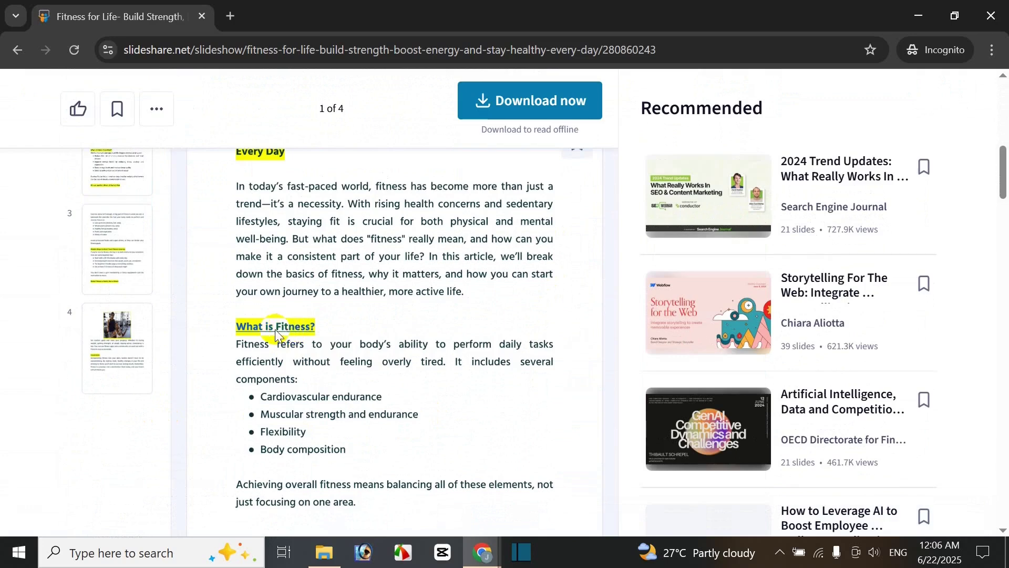
{"action": "scroll", "coordinate": [400, 352], "scroll_direction": "down", "scroll_amount": 5}
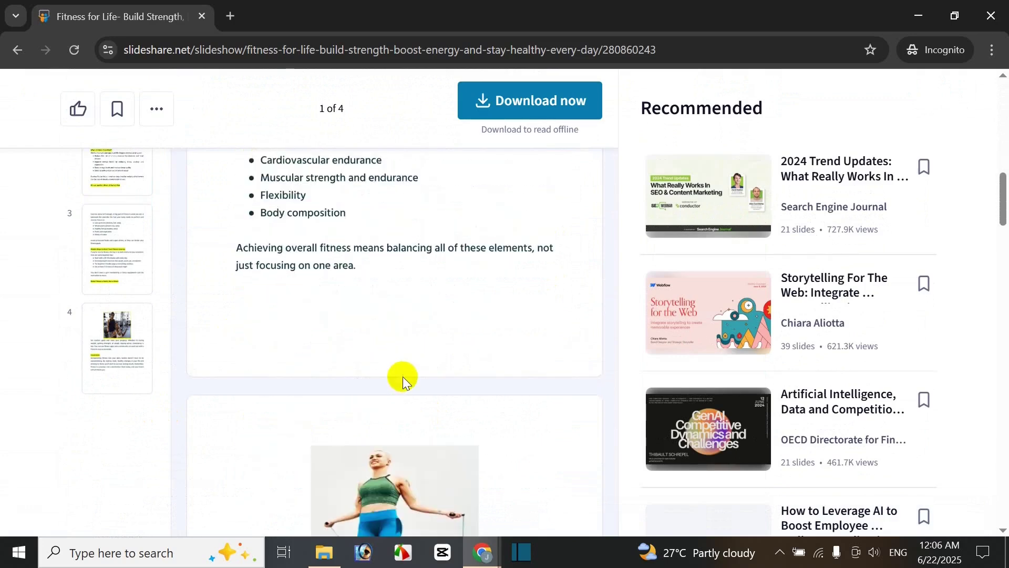
{"action": "scroll", "coordinate": [337, 388], "scroll_direction": "down", "scroll_amount": 18}
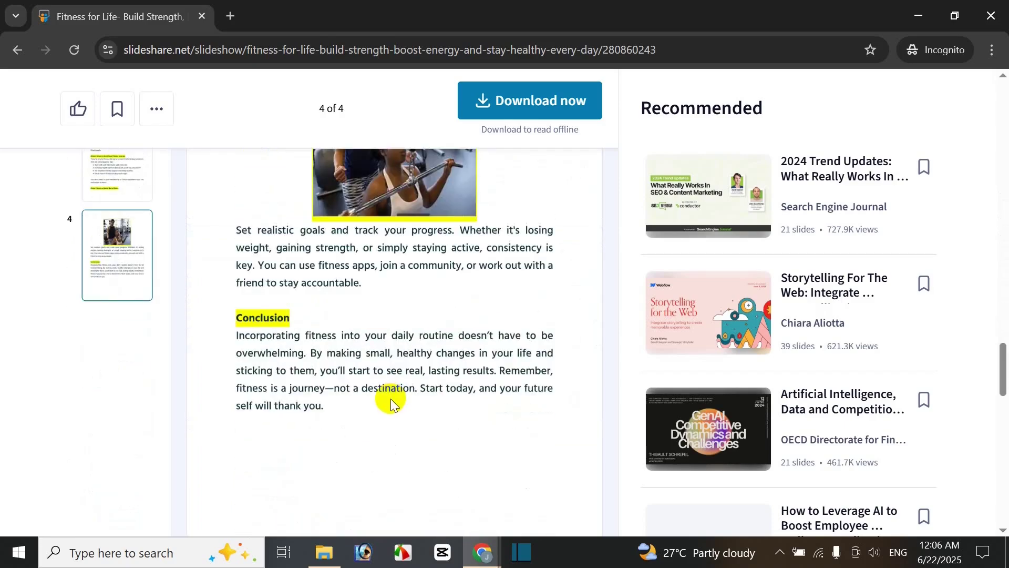
{"action": "scroll", "coordinate": [390, 399], "scroll_direction": "down", "scroll_amount": 5}
{"action": "scroll", "coordinate": [388, 400], "scroll_direction": "up", "scroll_amount": 8}
{"action": "scroll", "coordinate": [462, 269], "scroll_direction": "up", "scroll_amount": 12}
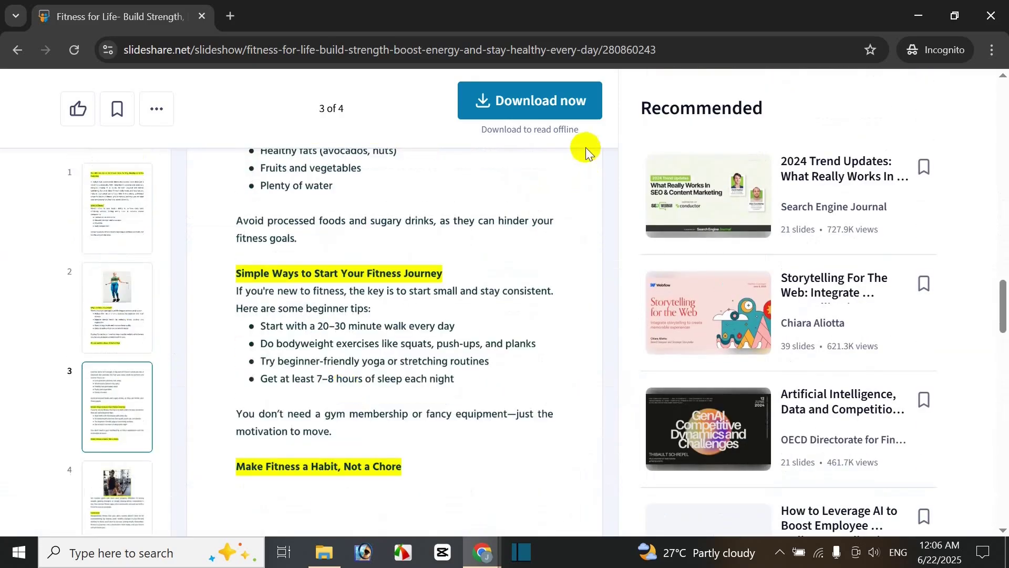
{"action": "left_click", "coordinate": [992, 18]}
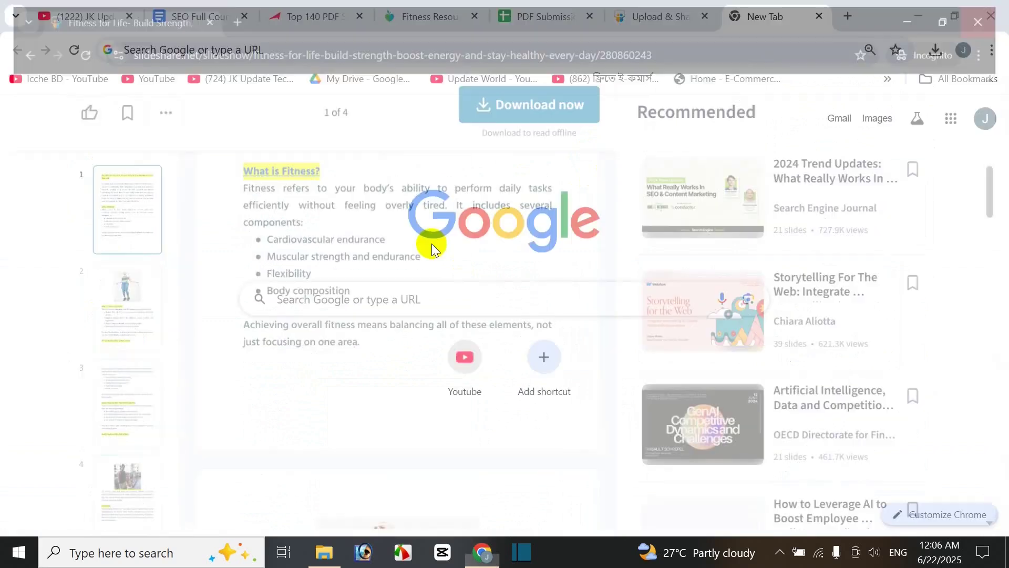
{"action": "left_click", "coordinate": [664, 15]}
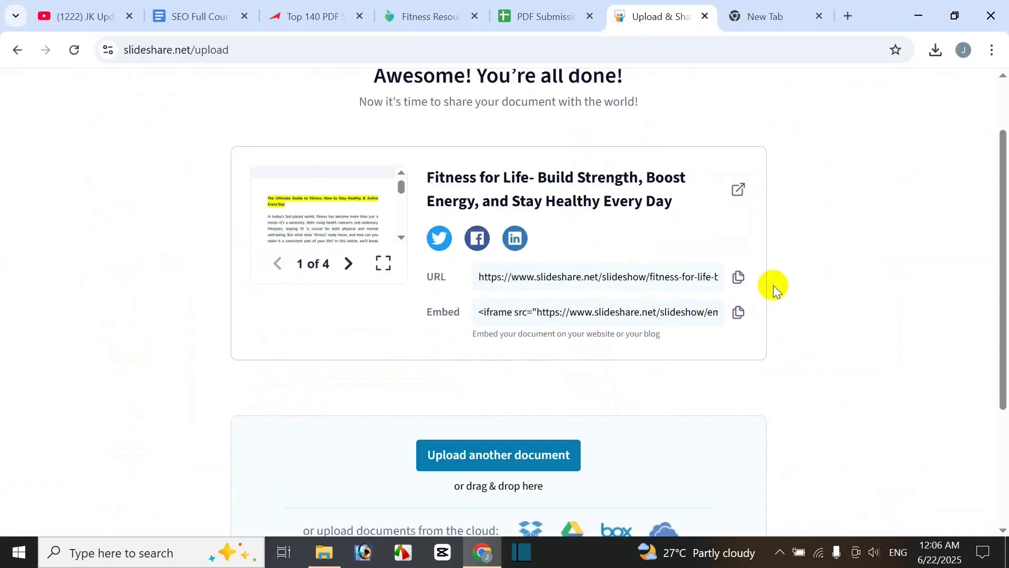
- Record the published SlideShare document's URL under Live Link in row 4 of the PDF submission tracking sheet
{"action": "scroll", "coordinate": [731, 277], "scroll_direction": "up", "scroll_amount": 2}
{"action": "left_click", "coordinate": [538, 6]}
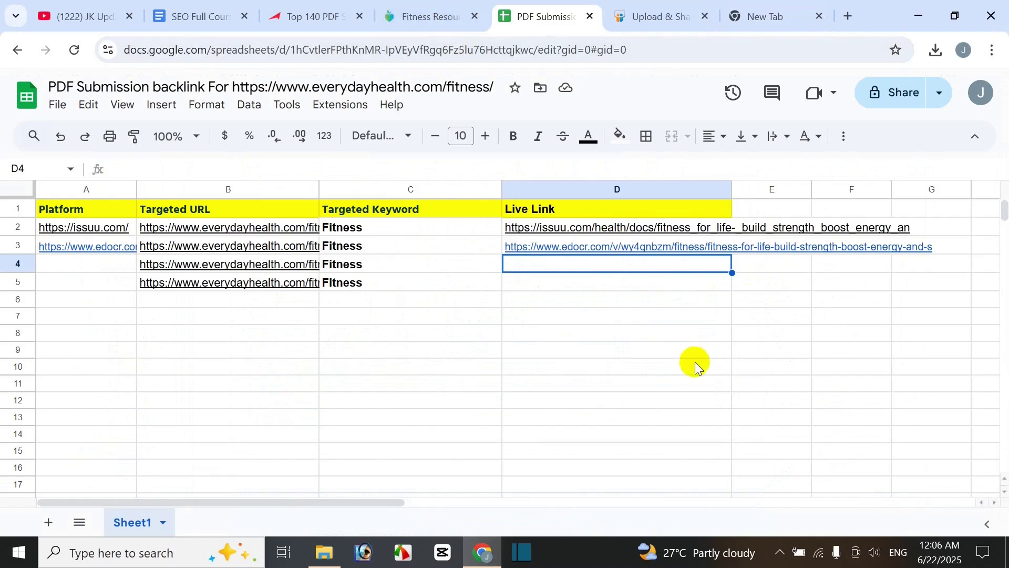
{"action": "type", "text": "https://www.slideshare.net/slideshow/fitness-for-life-build-strength-boost-energy-and-stay-healthy-every-day/280860243"}
{"action": "left_click", "coordinate": [559, 333]}
{"action": "left_click", "coordinate": [112, 270]}
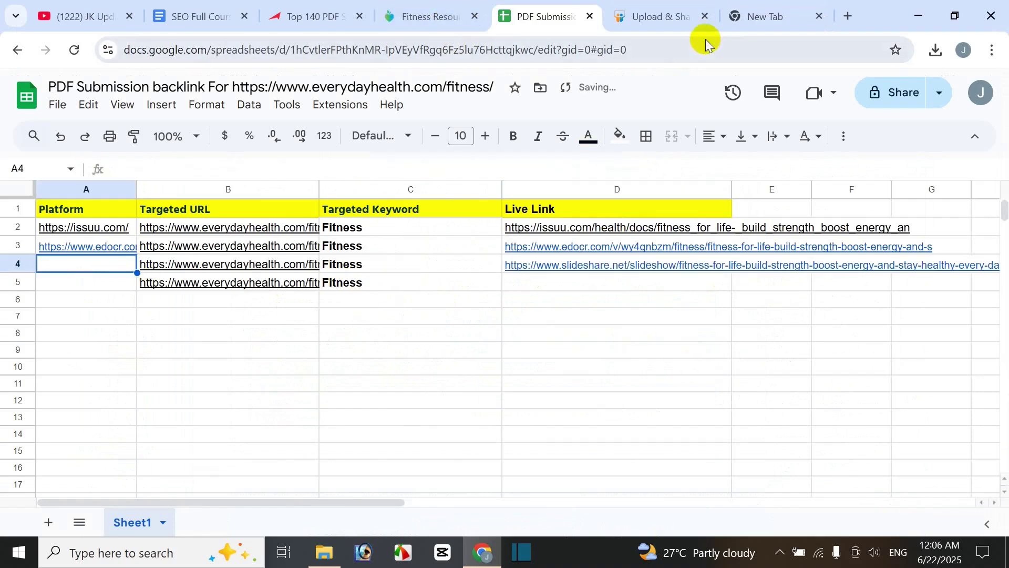
{"action": "left_click", "coordinate": [673, 17]}
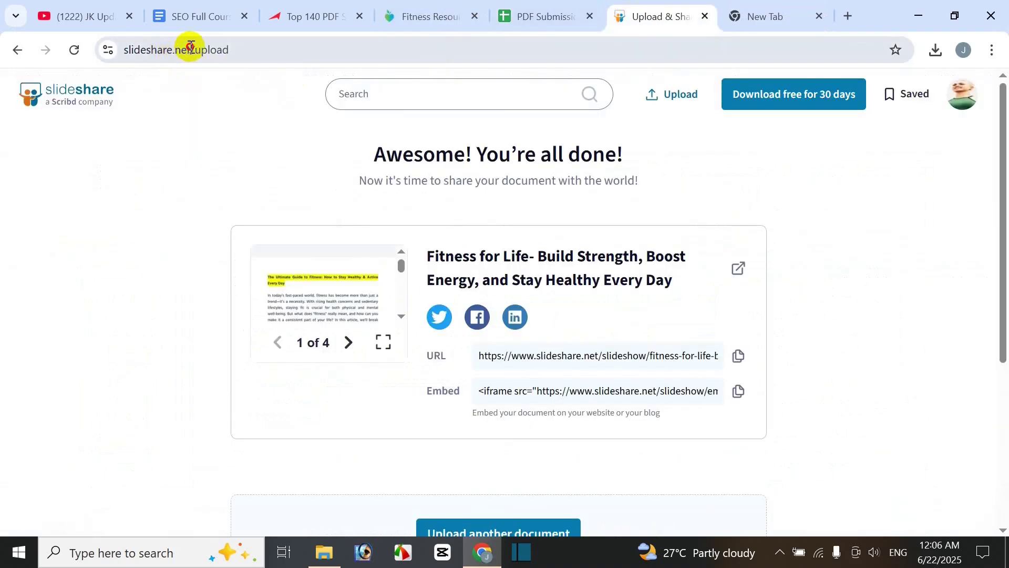
{"action": "left_click_drag", "start_coordinate": [190, 49], "coordinate": [124, 50]}
{"action": "key", "text": "ctrl+c"}
{"action": "left_click", "coordinate": [557, 15]}
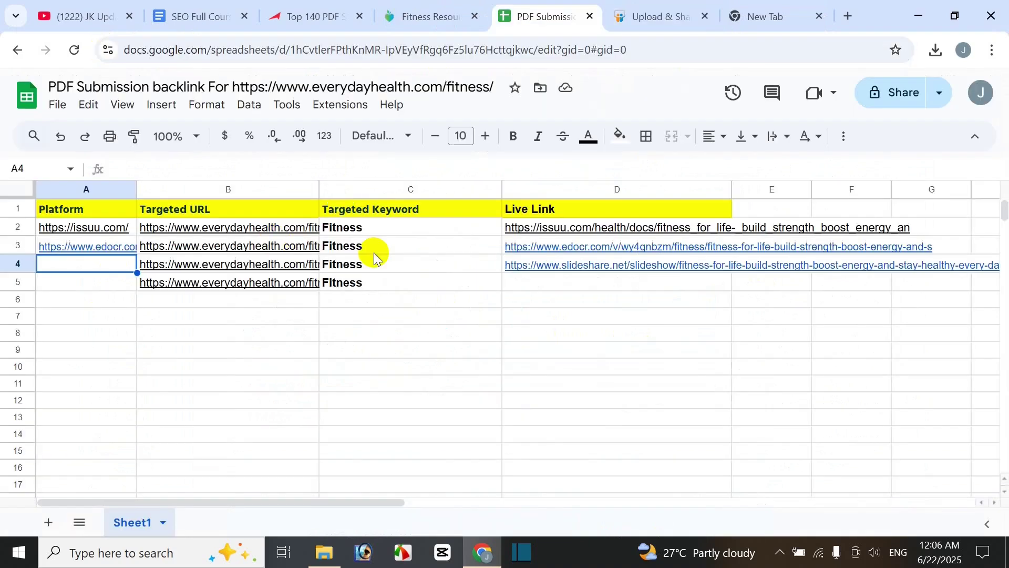
{"action": "key", "text": "ctrl+v"}
{"action": "left_click", "coordinate": [415, 363]}
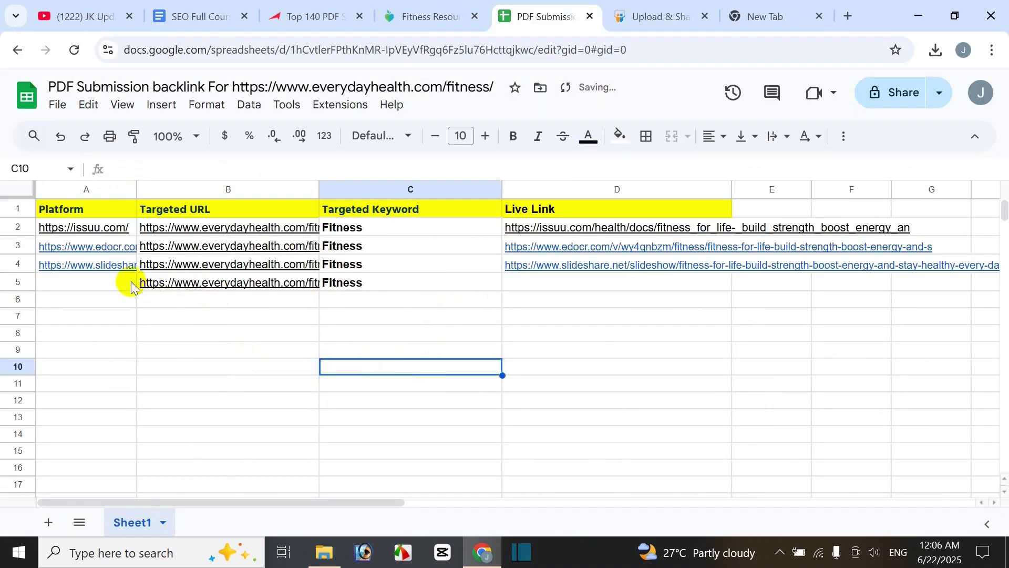
- Clear the unused targeted URL and keyword entries from cells A5:C5
{"action": "left_click_drag", "start_coordinate": [131, 282], "coordinate": [470, 296]}
{"action": "key", "text": "Delete"}
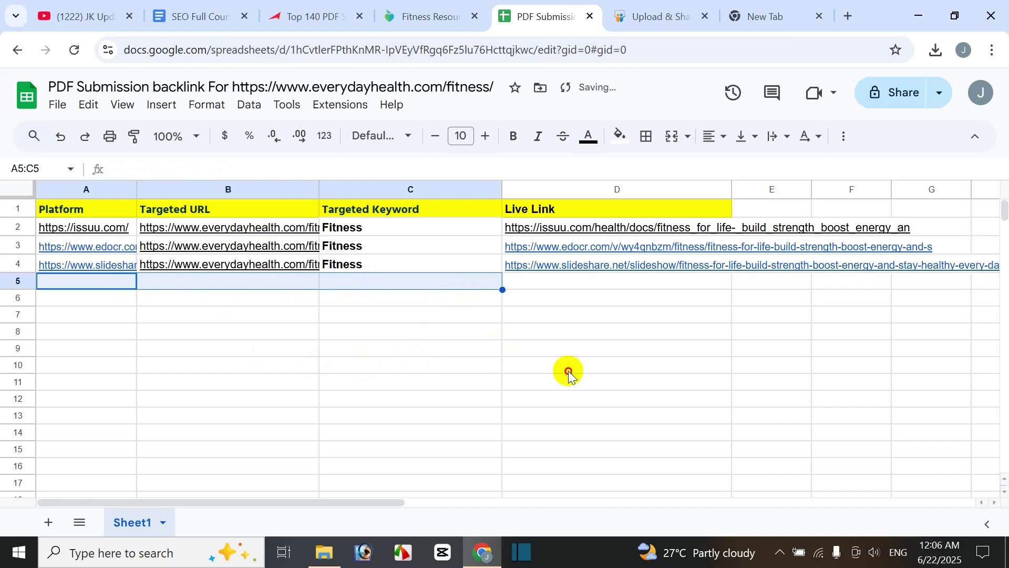
{"action": "left_click", "coordinate": [569, 371]}
- Open the SlideShare account's My Uploads list and download the uploaded fitness document
{"action": "left_click", "coordinate": [663, 16]}
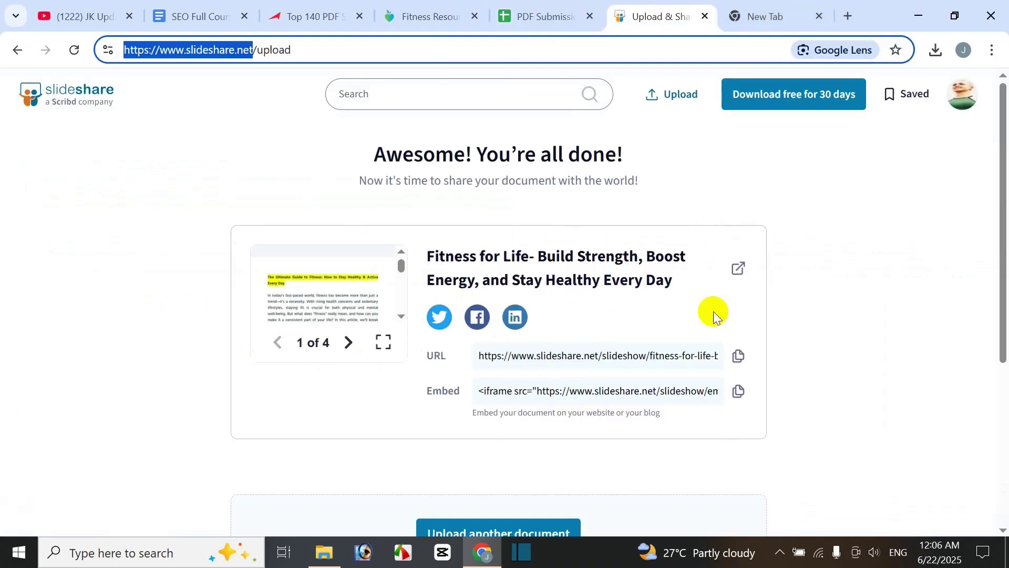
{"action": "left_click", "coordinate": [976, 103]}
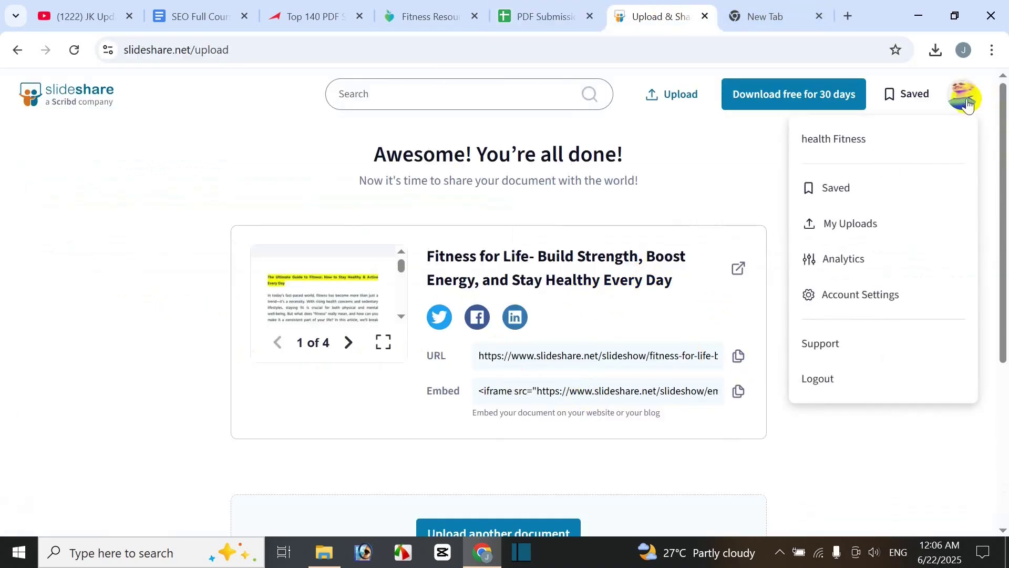
{"action": "left_click", "coordinate": [871, 225]}
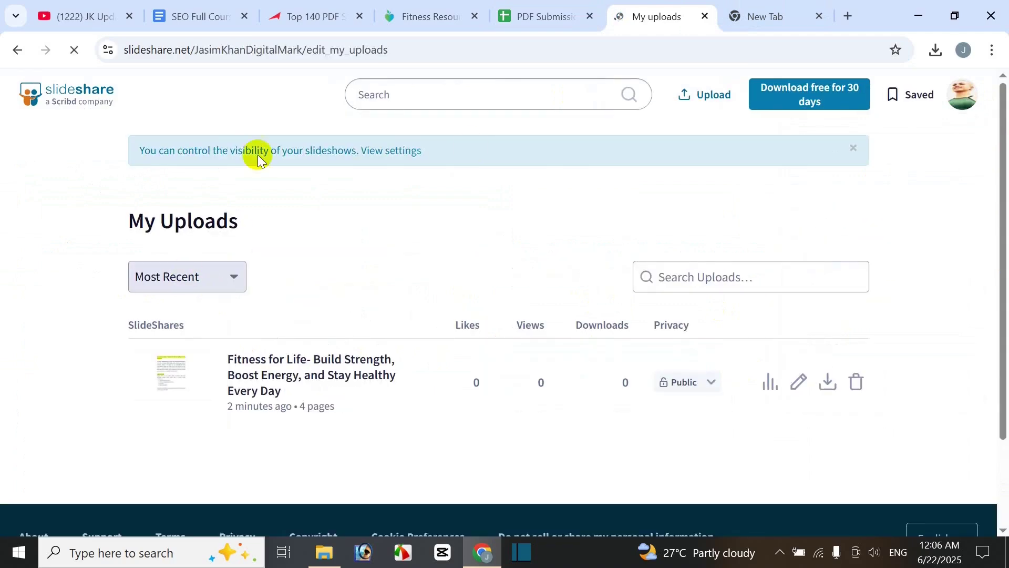
{"action": "scroll", "coordinate": [515, 421], "scroll_direction": "down", "scroll_amount": 2}
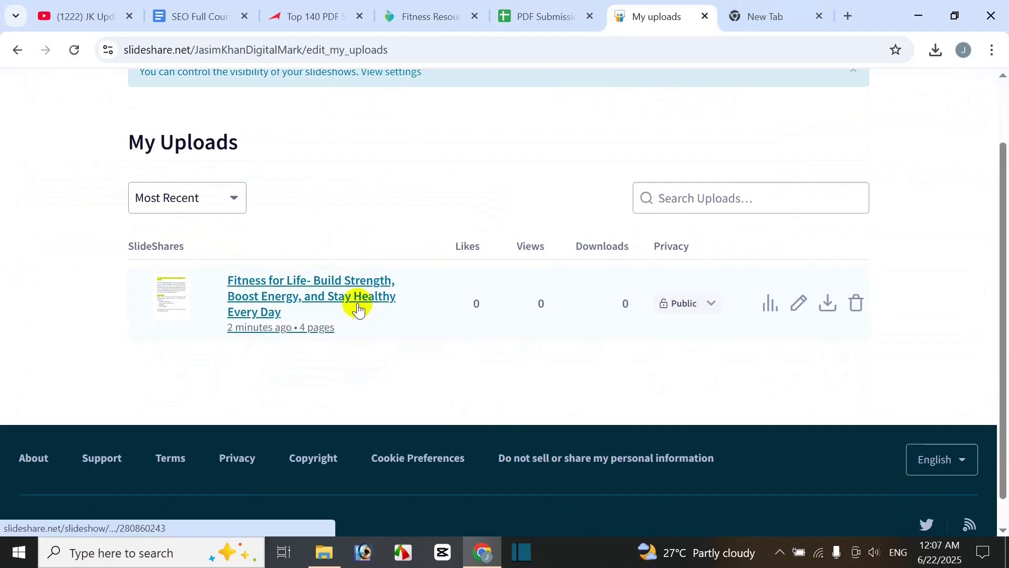
{"action": "scroll", "coordinate": [368, 291], "scroll_direction": "up", "scroll_amount": 2}
{"action": "scroll", "coordinate": [326, 326], "scroll_direction": "down", "scroll_amount": 2}
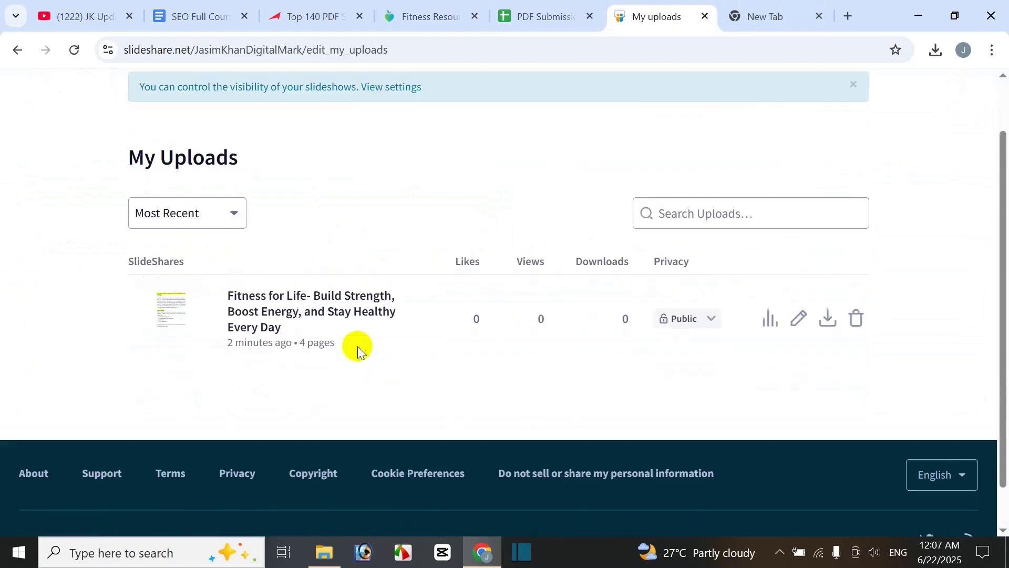
{"action": "left_click", "coordinate": [828, 305]}
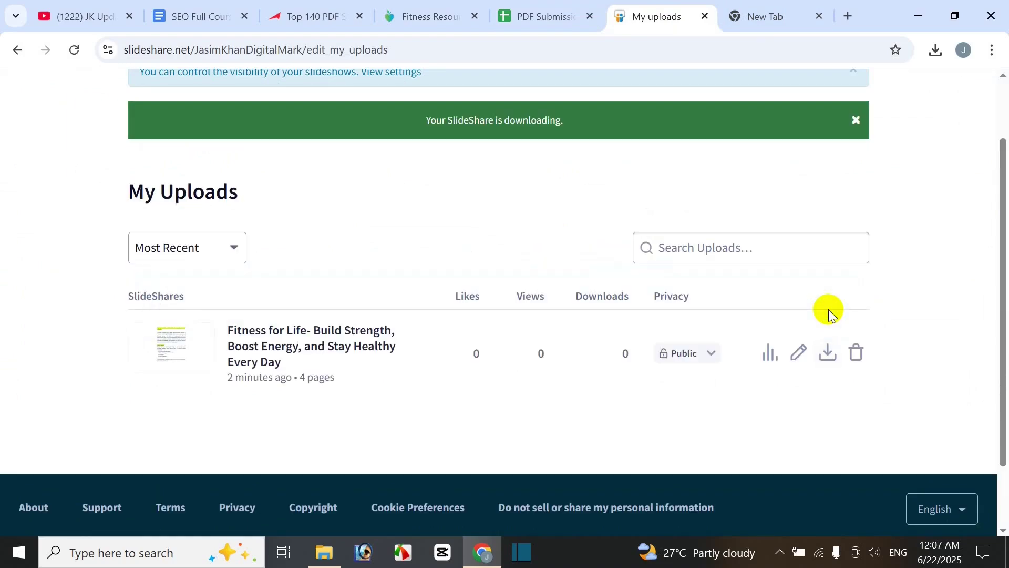
{"action": "left_click", "coordinate": [528, 130]}
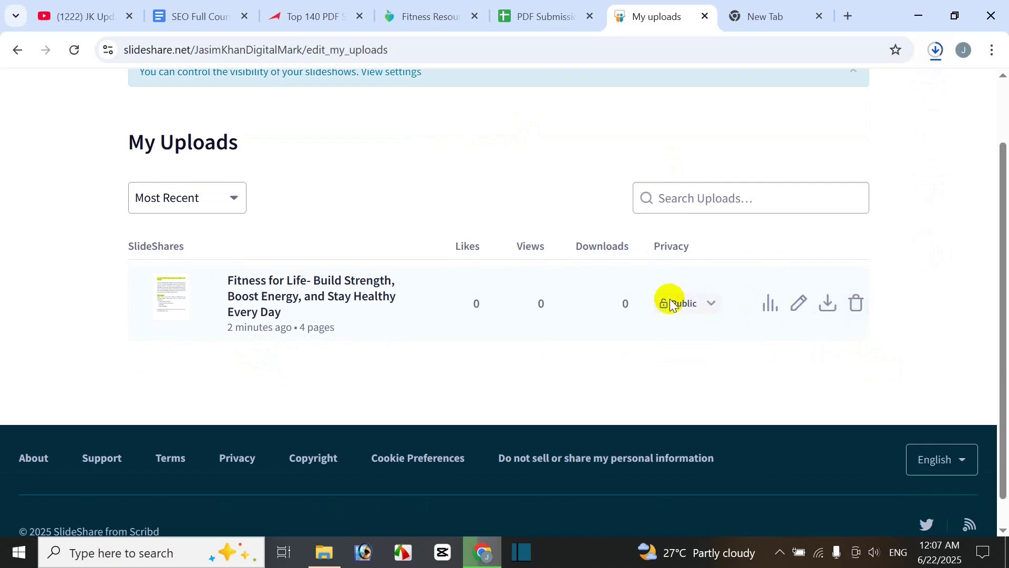
- Open the fitness document from My Uploads and look over its SlideShare page, comparing with the tracking sheet
{"action": "left_click", "coordinate": [279, 287]}
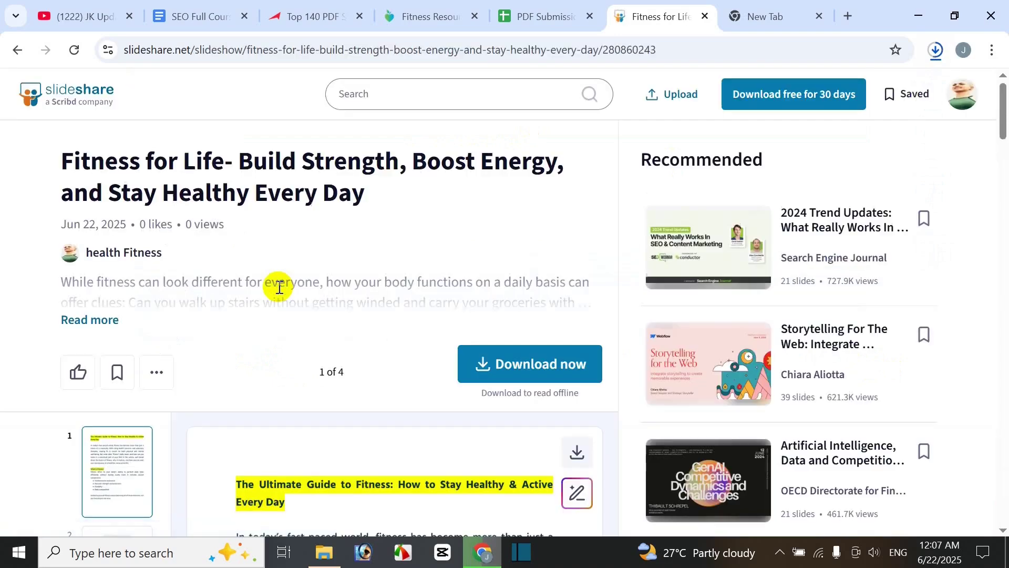
{"action": "scroll", "coordinate": [394, 334], "scroll_direction": "down", "scroll_amount": 3}
{"action": "scroll", "coordinate": [290, 398], "scroll_direction": "down", "scroll_amount": 3}
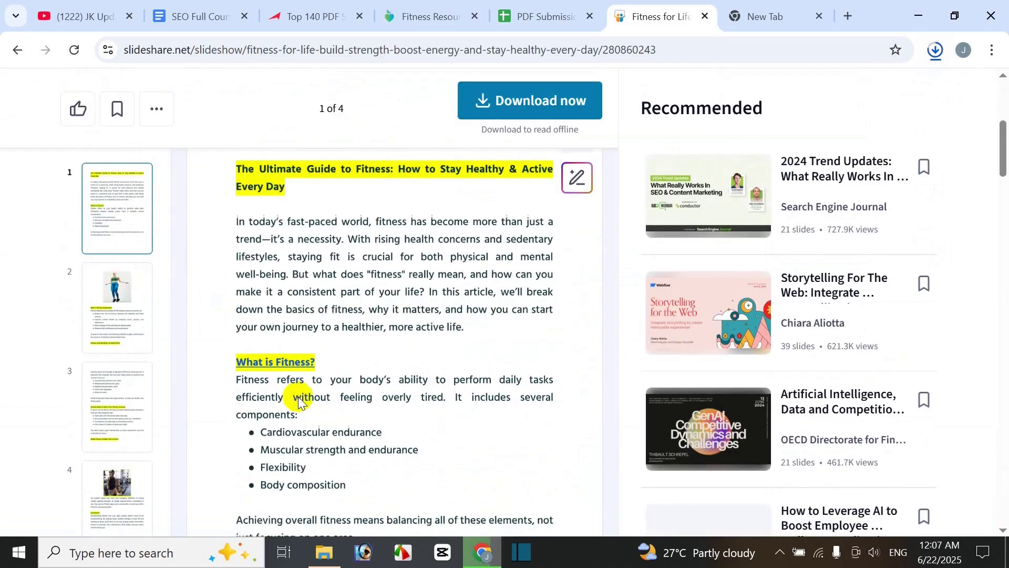
{"action": "scroll", "coordinate": [396, 377], "scroll_direction": "down", "scroll_amount": 9}
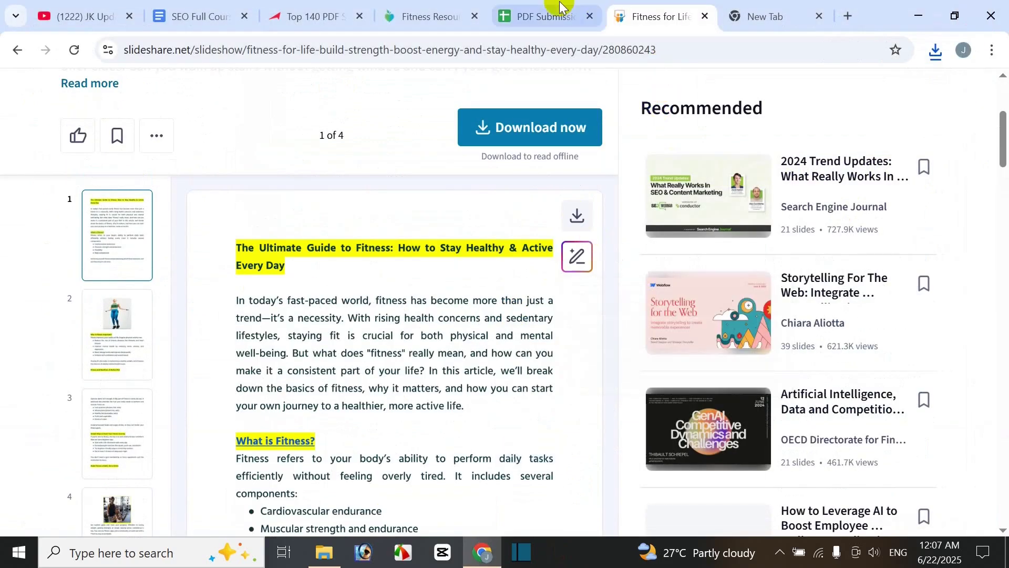
{"action": "left_click", "coordinate": [562, 6]}
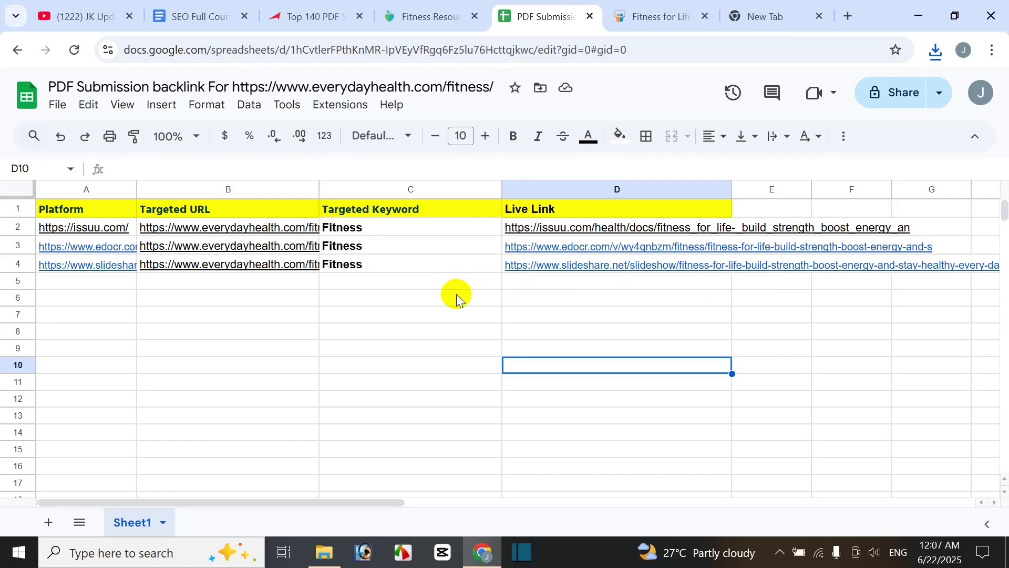
{"action": "left_click", "coordinate": [663, 15]}
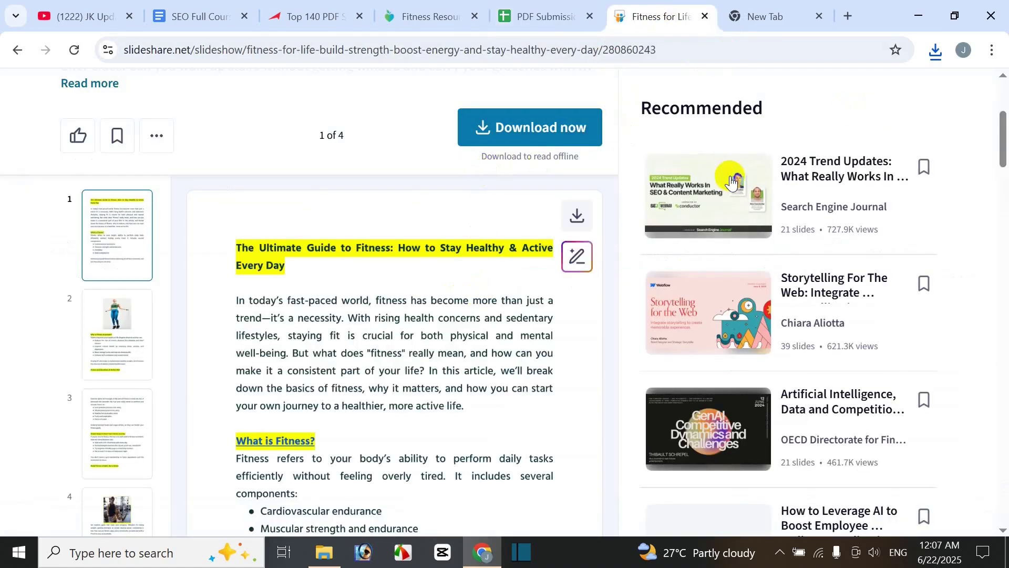
{"action": "scroll", "coordinate": [729, 174], "scroll_direction": "up", "scroll_amount": 5}
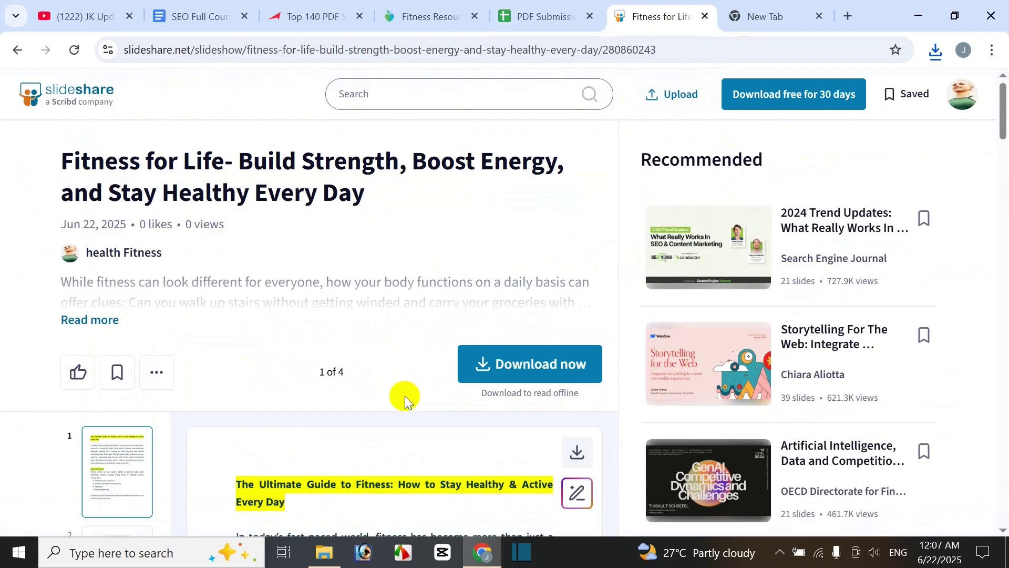
{"action": "scroll", "coordinate": [341, 400], "scroll_direction": "down", "scroll_amount": 4}
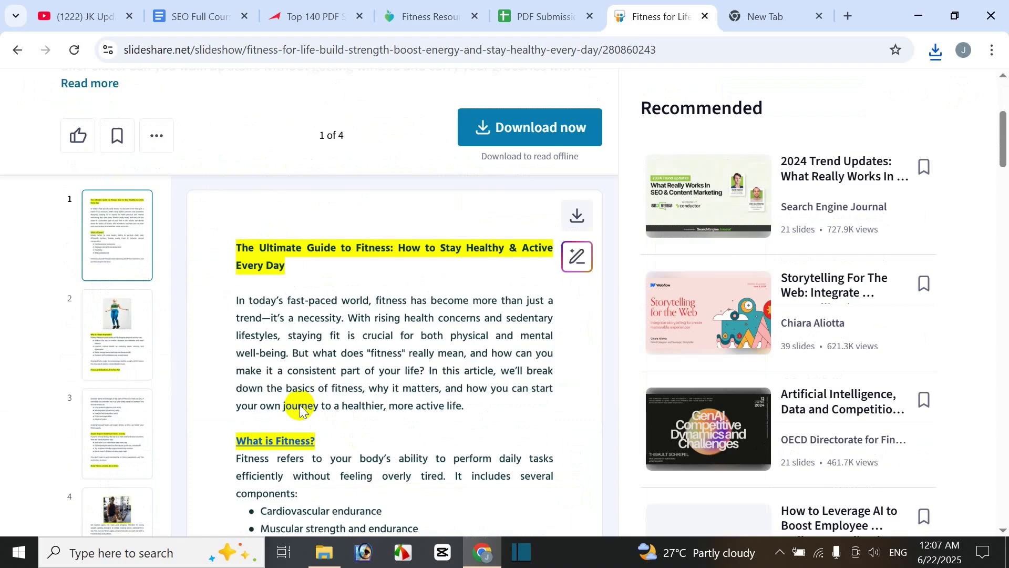
- Check the tracking sheet and look through Traffic Tail's 70+ PDF Submission Sites list for further platforms
{"action": "left_click", "coordinate": [544, 16]}
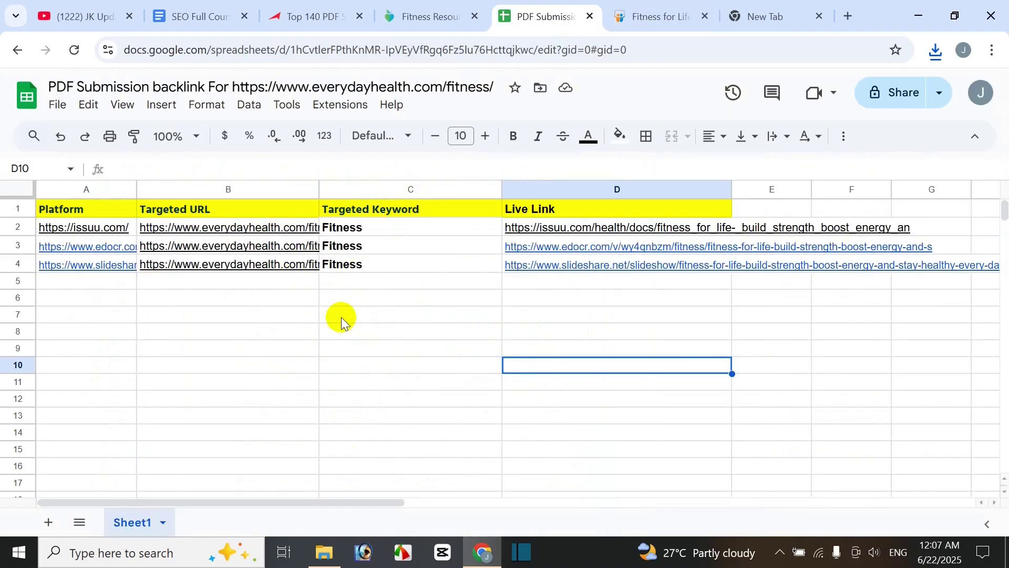
{"action": "left_click", "coordinate": [367, 319]}
{"action": "left_click", "coordinate": [326, 21]}
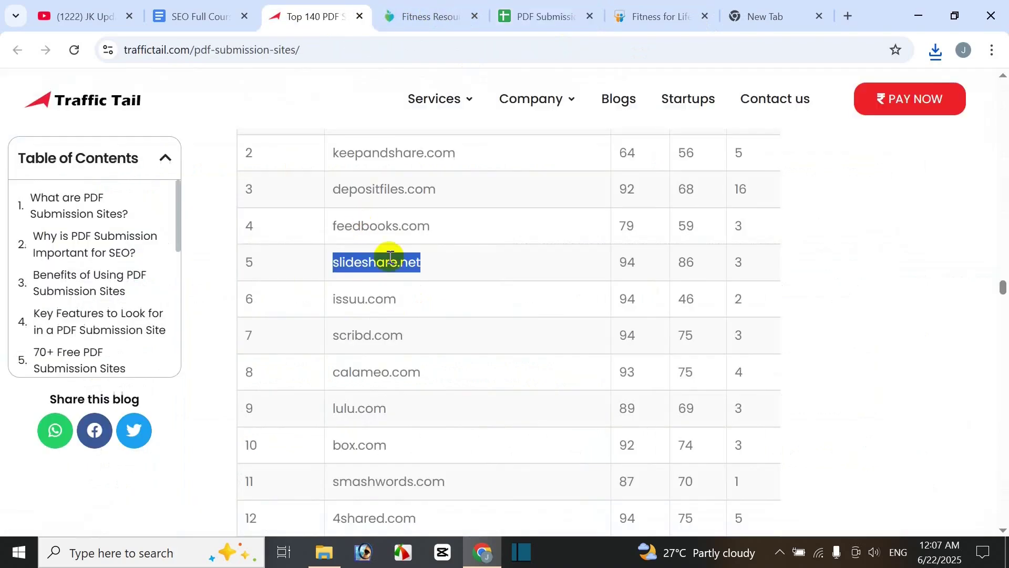
{"action": "scroll", "coordinate": [473, 363], "scroll_direction": "down", "scroll_amount": 5}
{"action": "scroll", "coordinate": [475, 363], "scroll_direction": "up", "scroll_amount": 10}
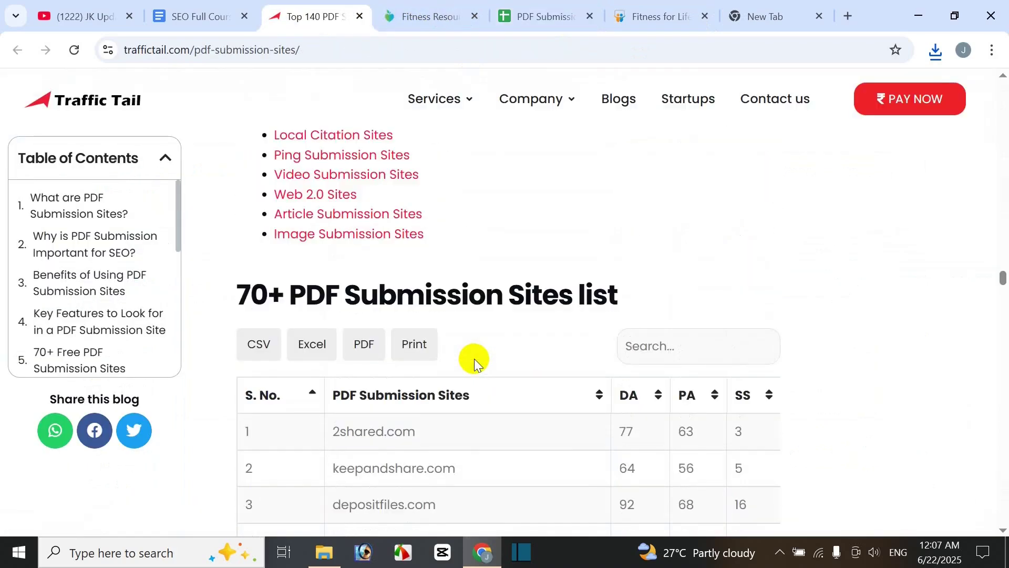
{"action": "scroll", "coordinate": [476, 358], "scroll_direction": "down", "scroll_amount": 10}
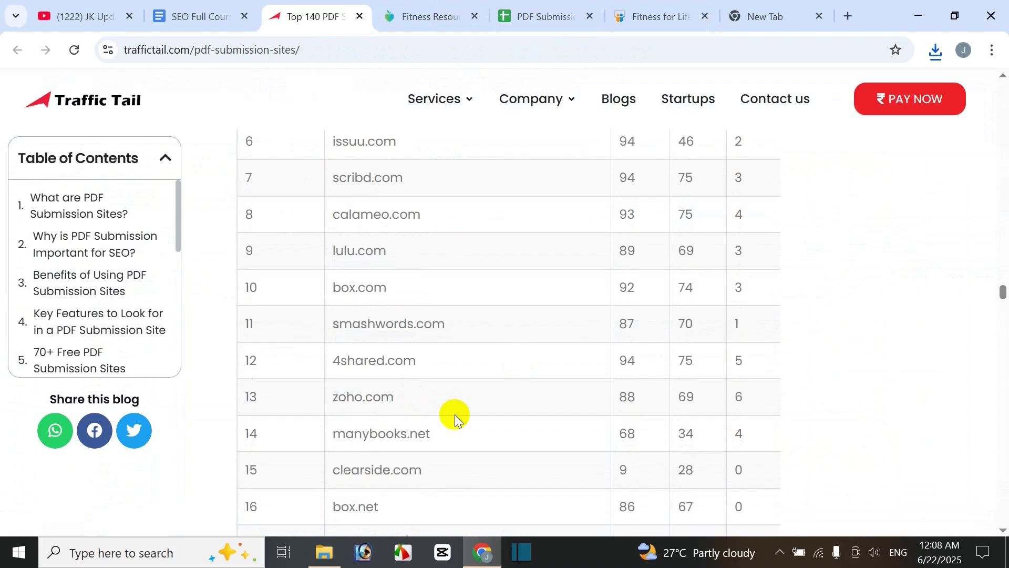
{"action": "scroll", "coordinate": [455, 414], "scroll_direction": "up", "scroll_amount": 6}
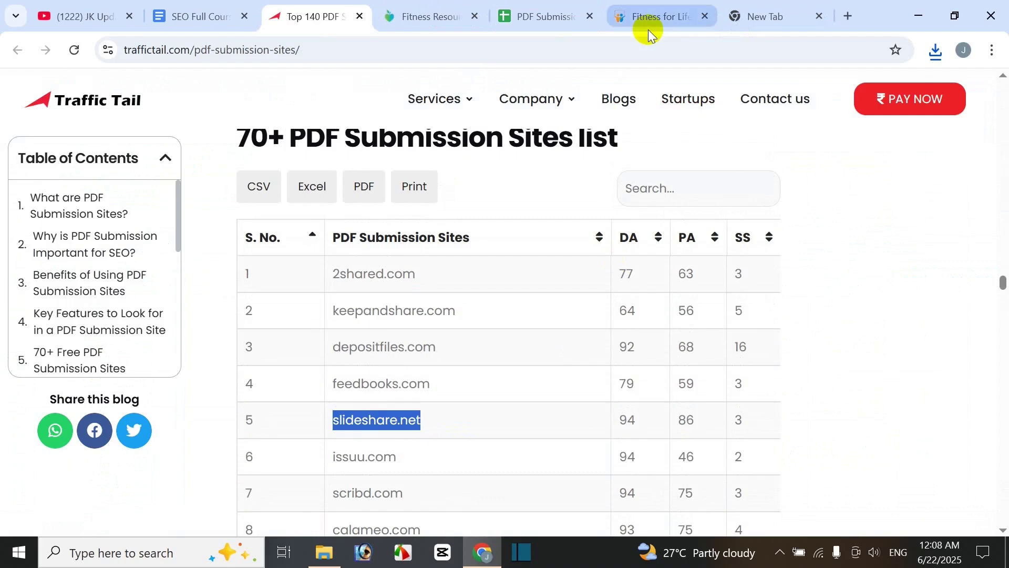
- Share the PDF submission tracking sheet with Anyone with the link, giving the Editor role
{"action": "left_click", "coordinate": [544, 16]}
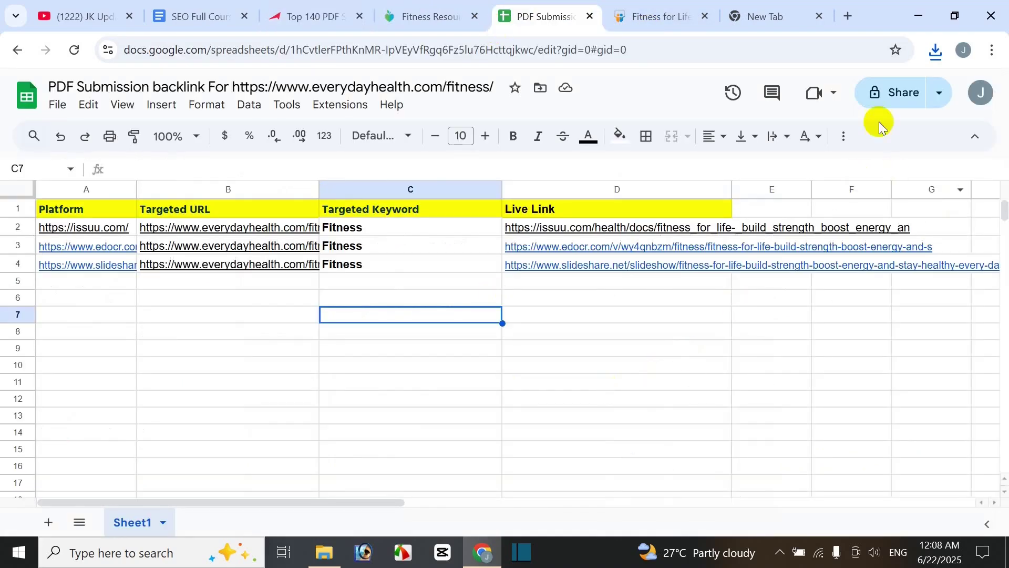
{"action": "left_click", "coordinate": [888, 93]}
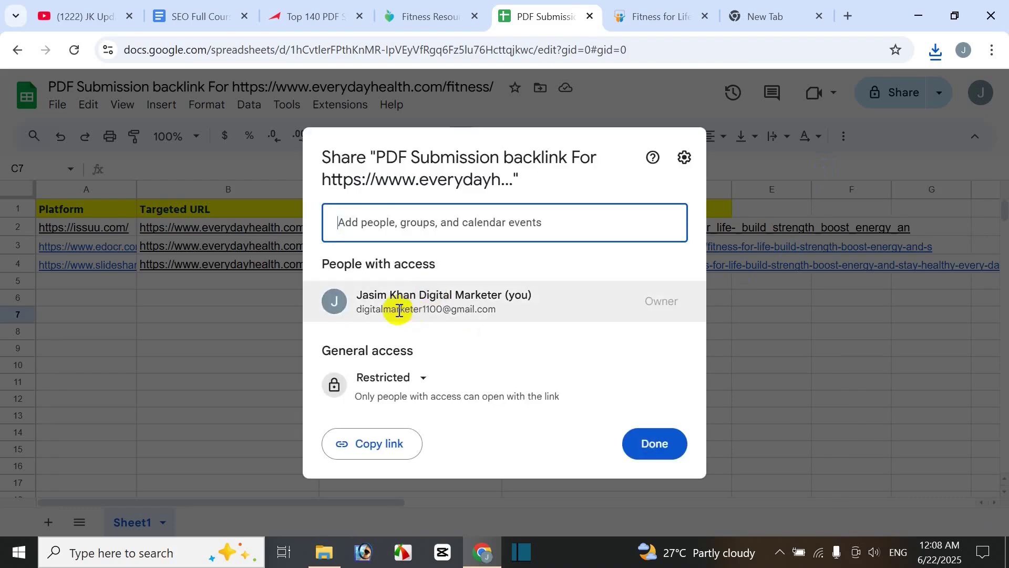
{"action": "left_click", "coordinate": [414, 382]}
{"action": "left_click", "coordinate": [428, 451]}
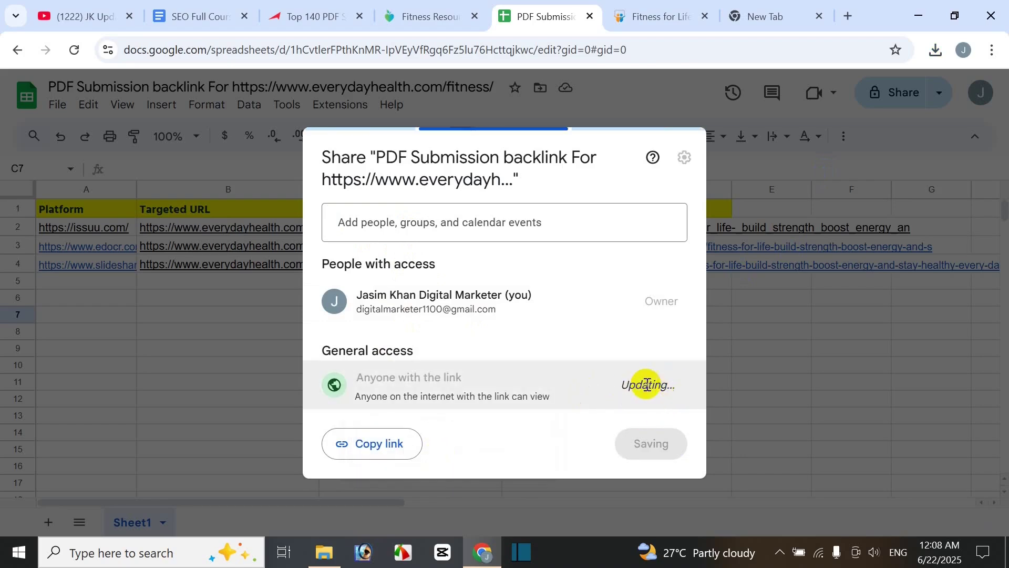
{"action": "left_click", "coordinate": [668, 387]}
{"action": "left_click", "coordinate": [600, 346]}
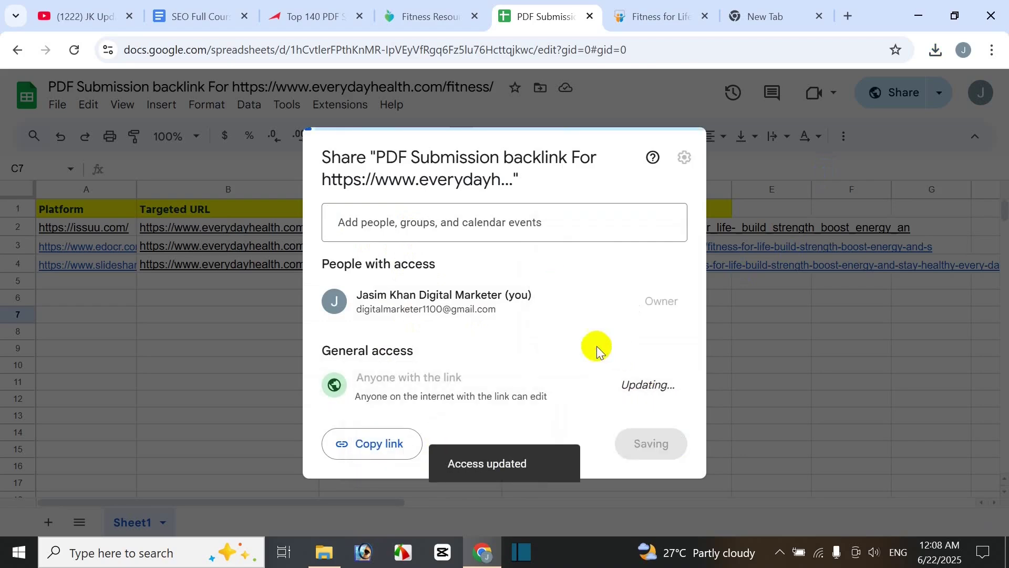
{"action": "left_click", "coordinate": [424, 215]}
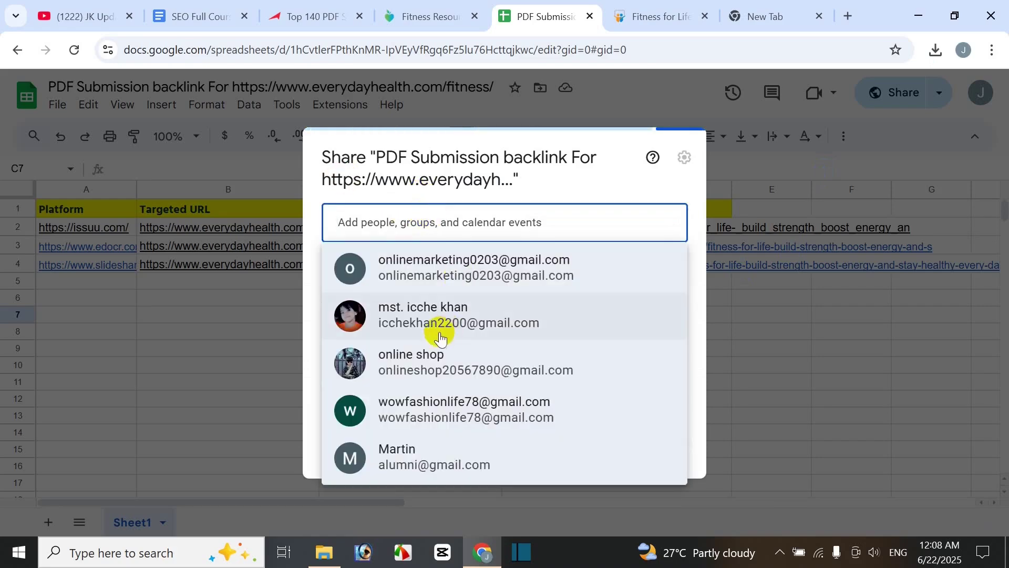
{"action": "left_click", "coordinate": [436, 347]}
{"action": "left_click", "coordinate": [432, 338]}
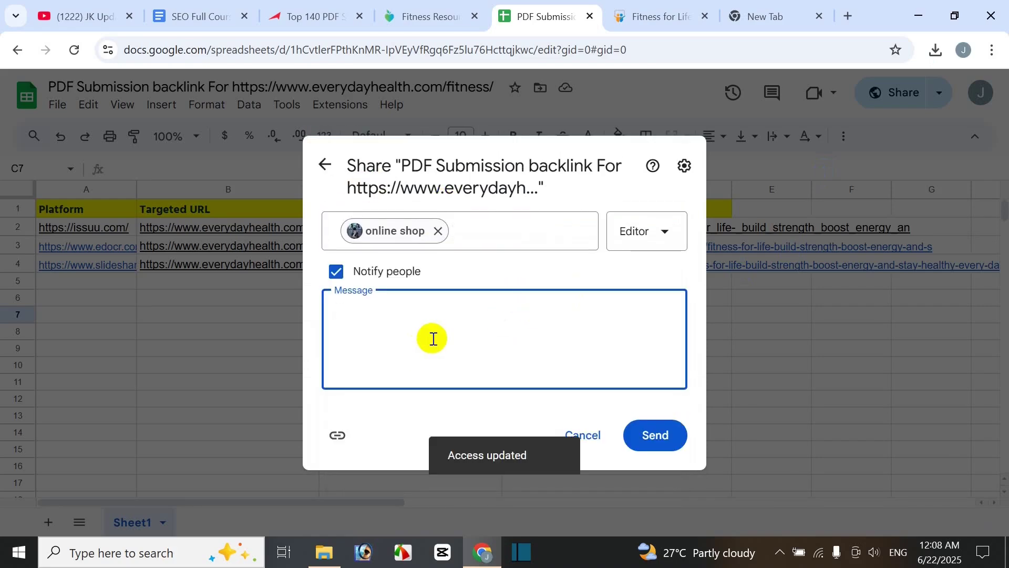
{"action": "type", "text": "hi dfsd f"}
{"action": "key", "text": "Return"}
{"action": "type", "text": "sdfsd"}
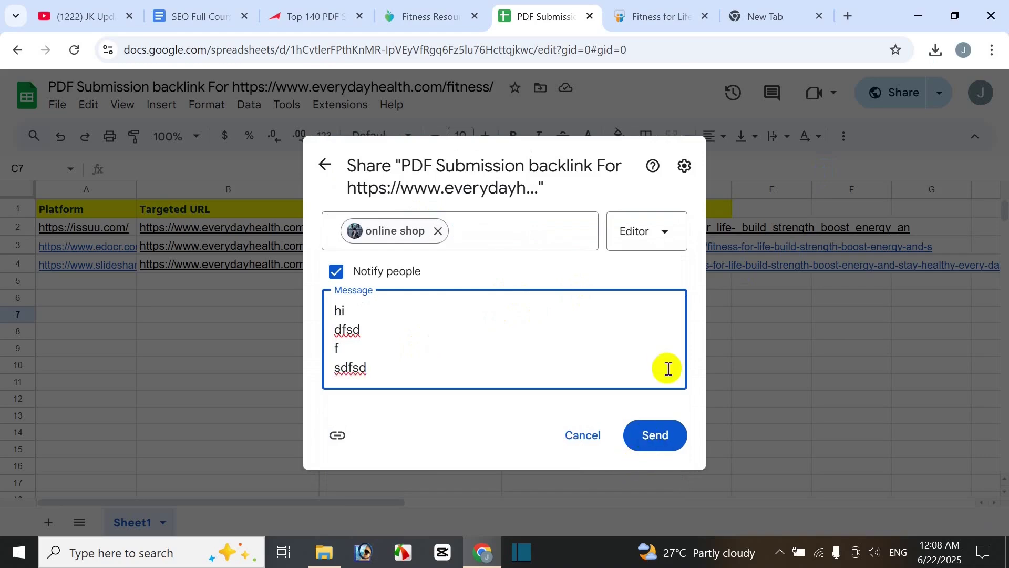
{"action": "left_click", "coordinate": [324, 168]}
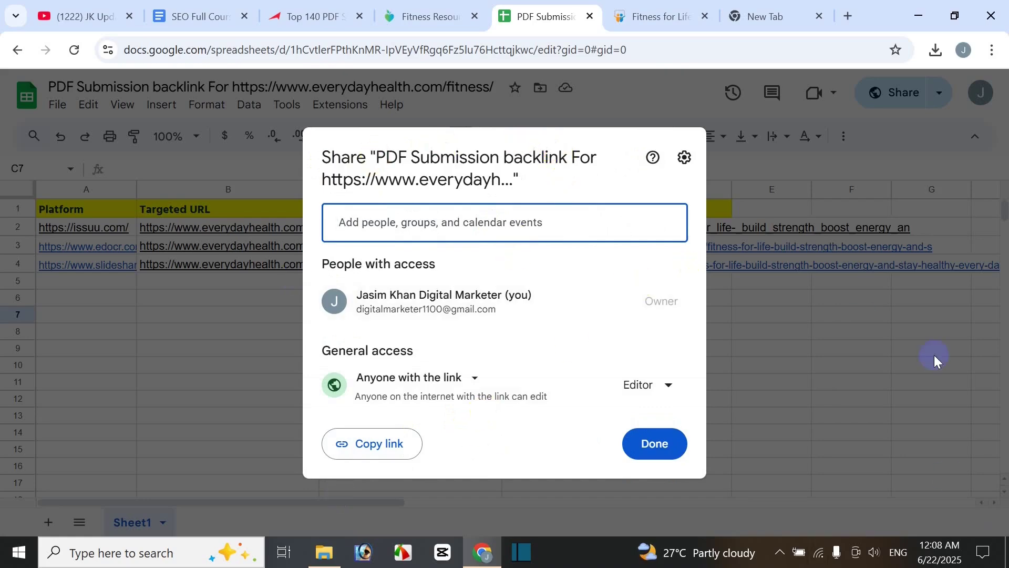
- Close the tracking sheet's sharing settings and return to the SEO Full Course Tutorial document
{"action": "left_click", "coordinate": [812, 340]}
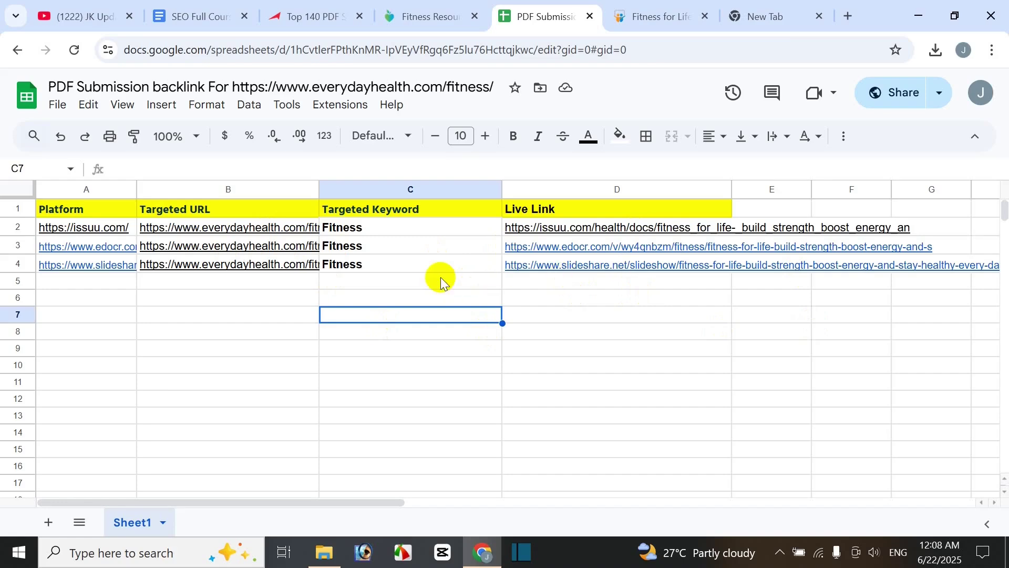
{"action": "left_click", "coordinate": [224, 20]}
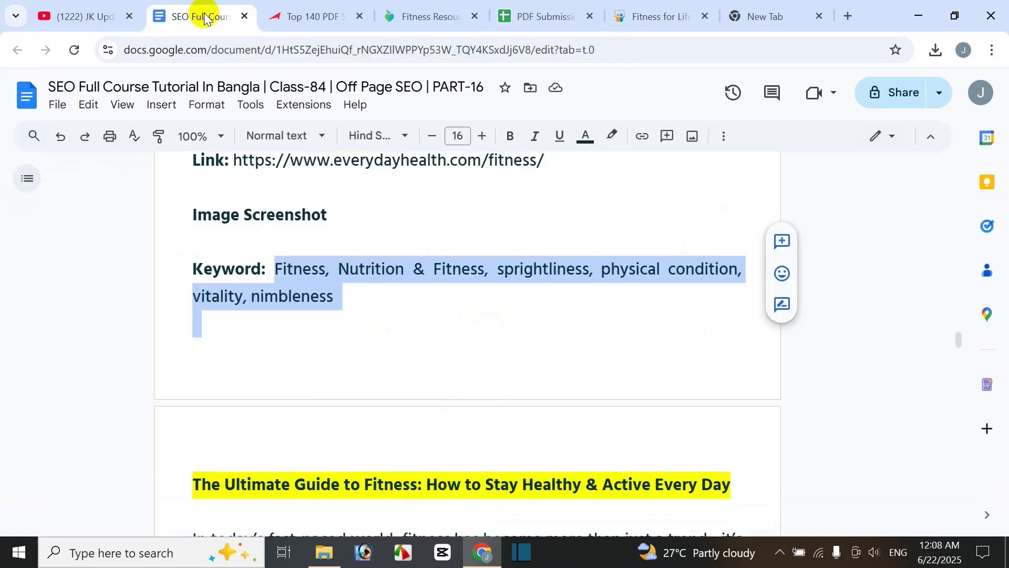
- Review the SEO Full Course Tutorial document from its title through the PDF Submission backlink report section
{"action": "left_click", "coordinate": [859, 281]}
{"action": "scroll", "coordinate": [866, 363], "scroll_direction": "up", "scroll_amount": 20}
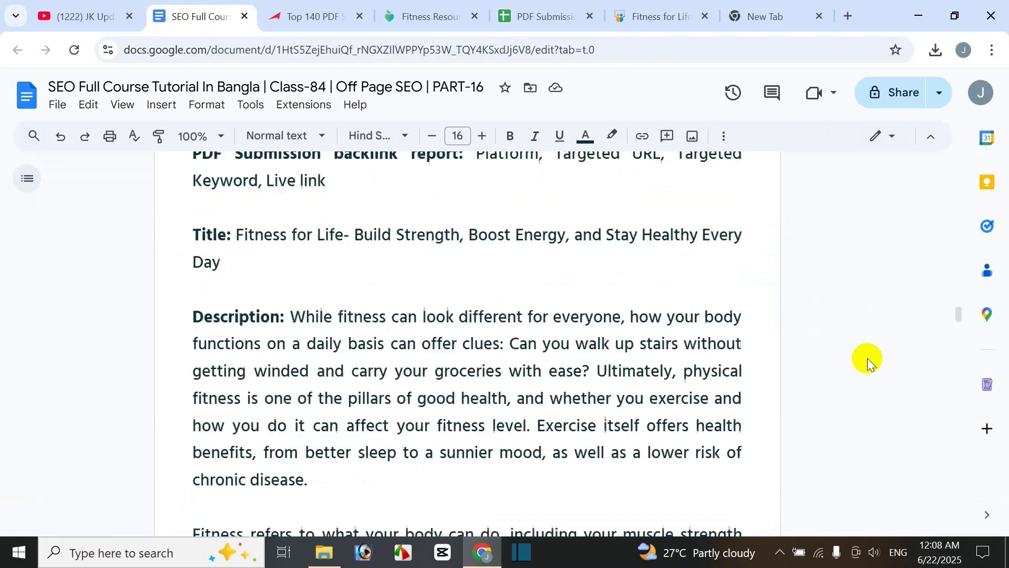
{"action": "scroll", "coordinate": [865, 353], "scroll_direction": "up", "scroll_amount": 6}
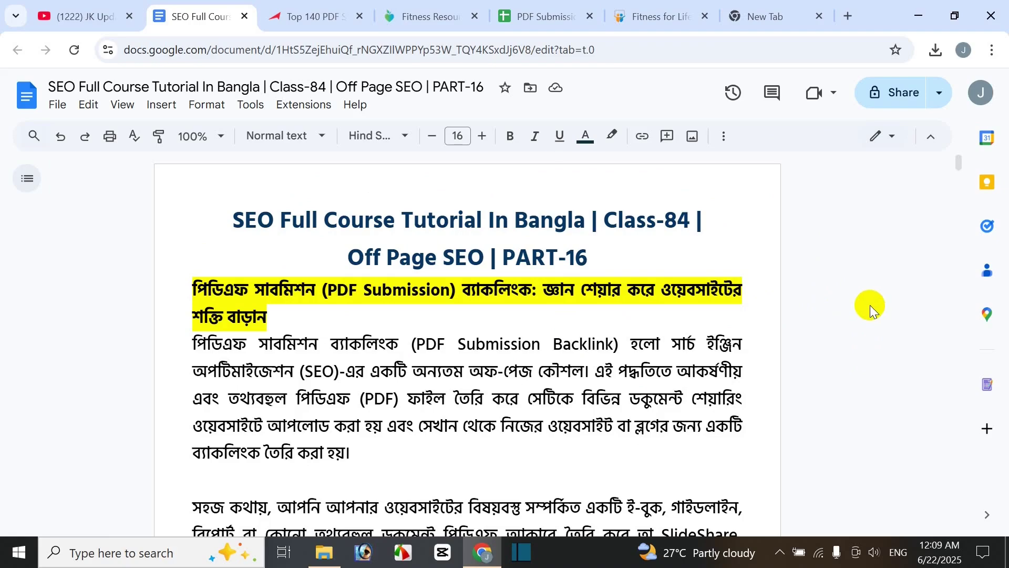
{"action": "scroll", "coordinate": [863, 302], "scroll_direction": "down", "scroll_amount": 15}
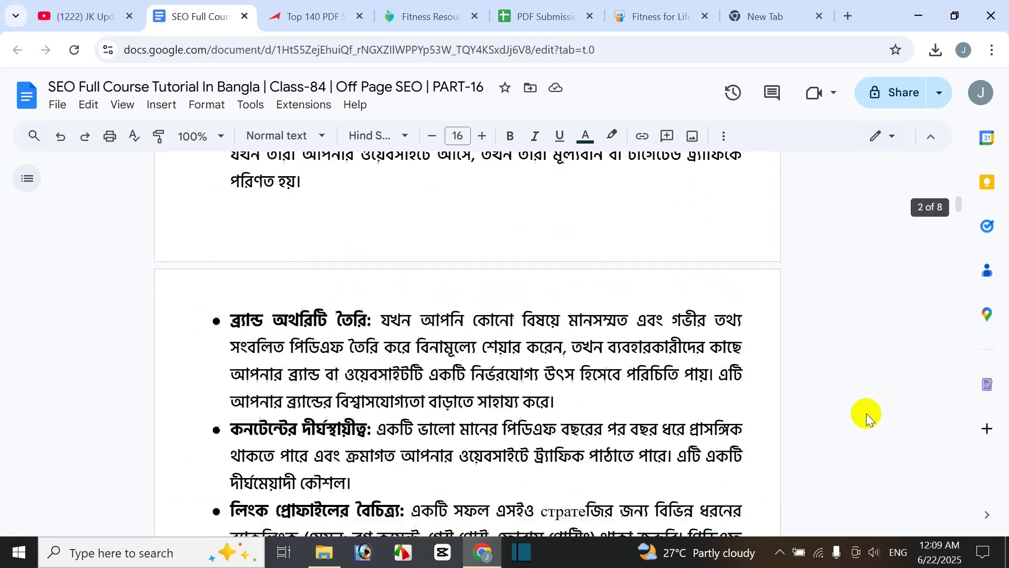
{"action": "scroll", "coordinate": [860, 429], "scroll_direction": "down", "scroll_amount": 15}
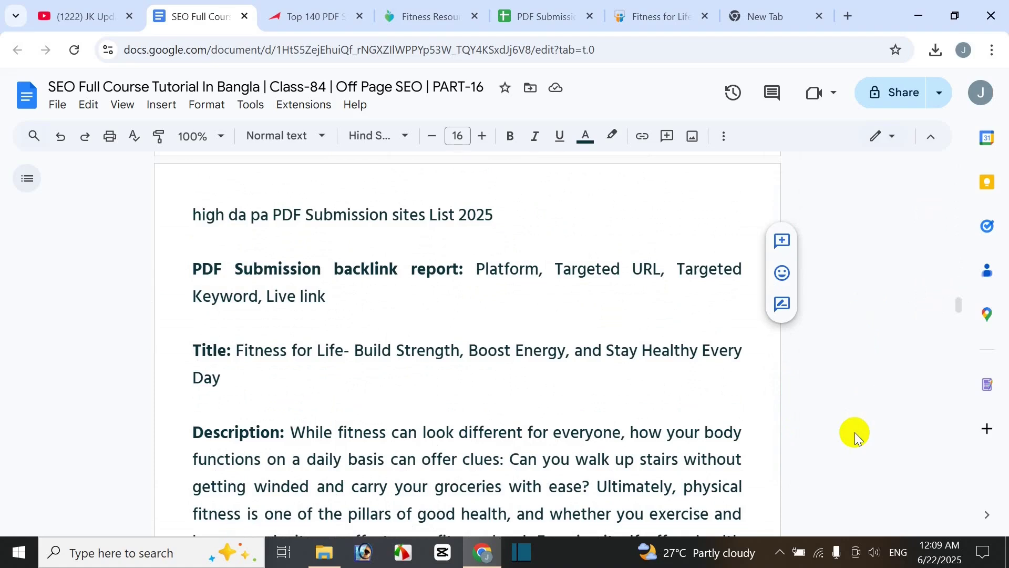
- Look over Traffic Tail's 70+ PDF Submission Sites list and check the backlink tracking sheet
{"action": "left_click", "coordinate": [426, 16]}
{"action": "left_click", "coordinate": [322, 28]}
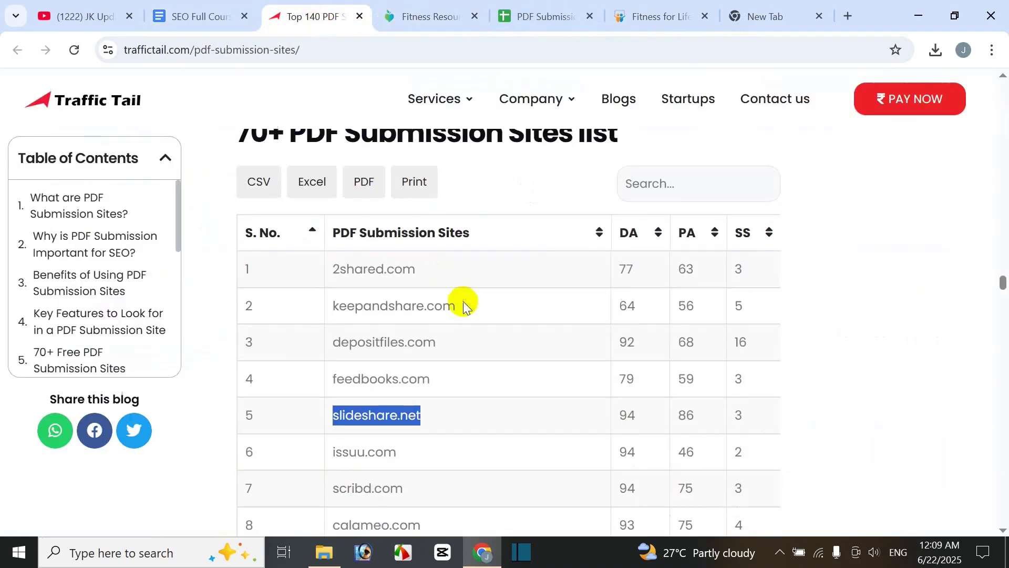
{"action": "scroll", "coordinate": [461, 334], "scroll_direction": "down", "scroll_amount": 3}
{"action": "scroll", "coordinate": [460, 334], "scroll_direction": "up", "scroll_amount": 2}
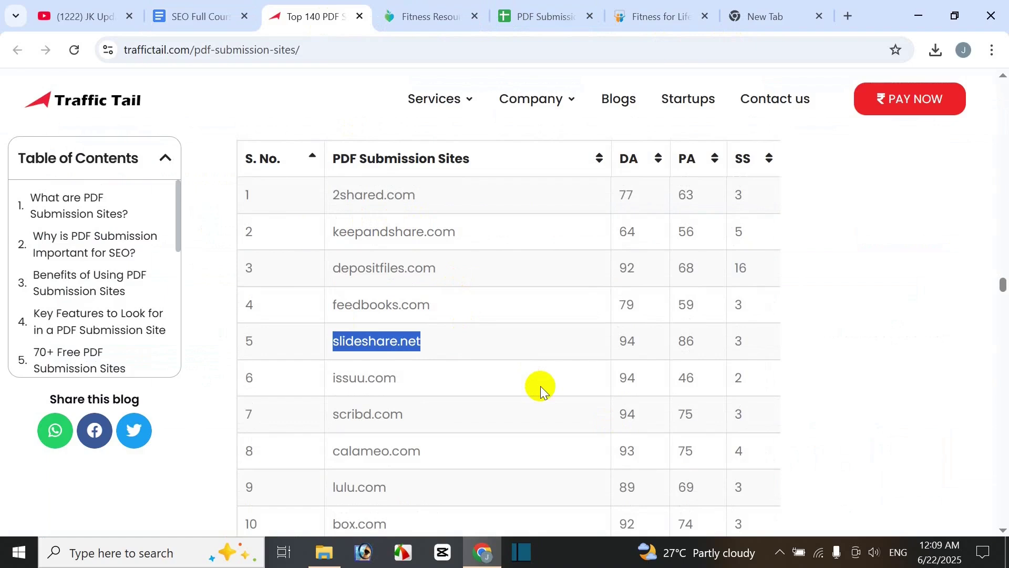
{"action": "left_click", "coordinate": [540, 17]}
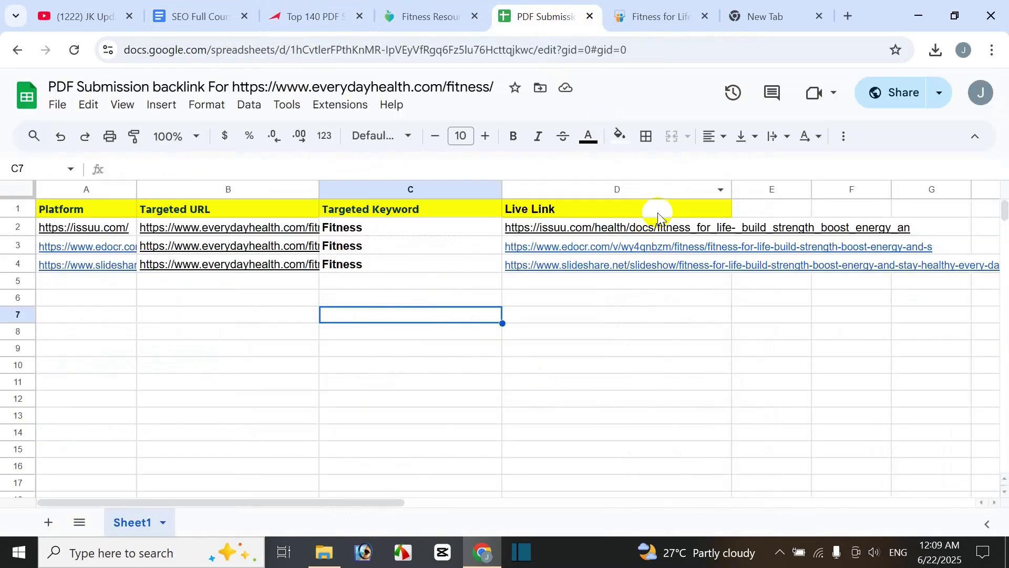
- Return to the SEO Full Course Tutorial document and go back to its opening section on PDF submission backlinks
{"action": "left_click", "coordinate": [179, 12]}
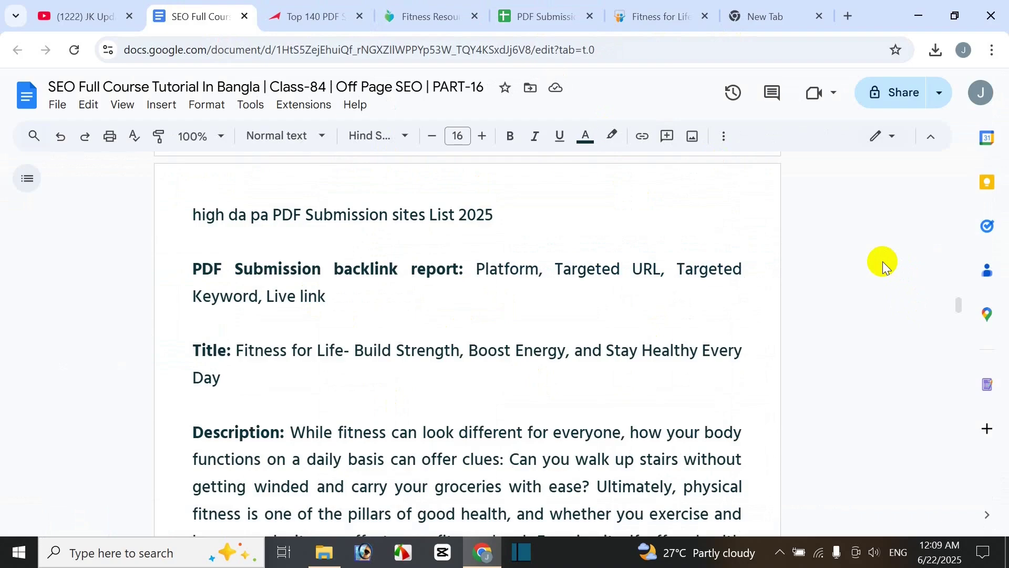
{"action": "scroll", "coordinate": [882, 261], "scroll_direction": "up", "scroll_amount": 15}
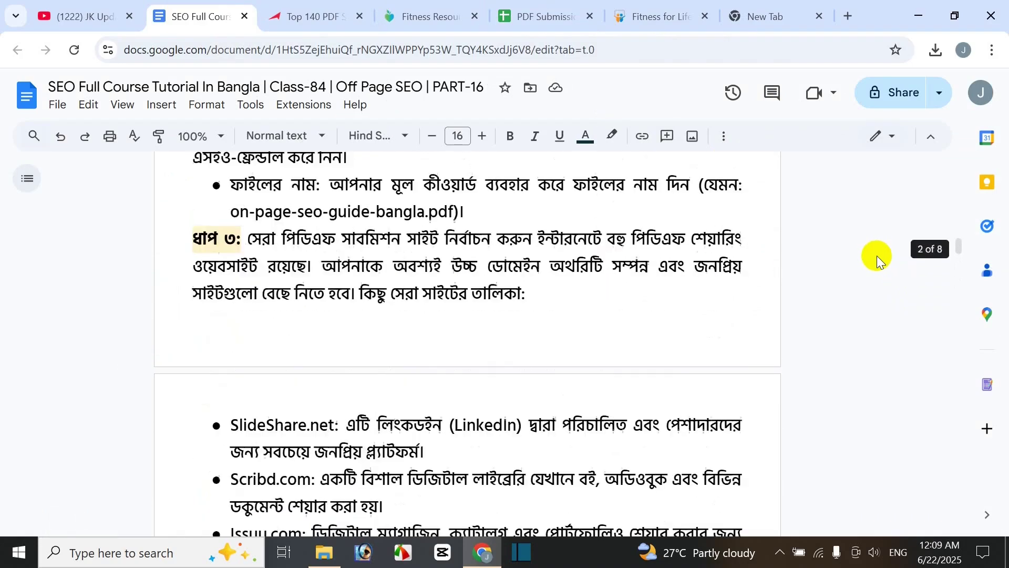
{"action": "scroll", "coordinate": [876, 255], "scroll_direction": "up", "scroll_amount": 10}
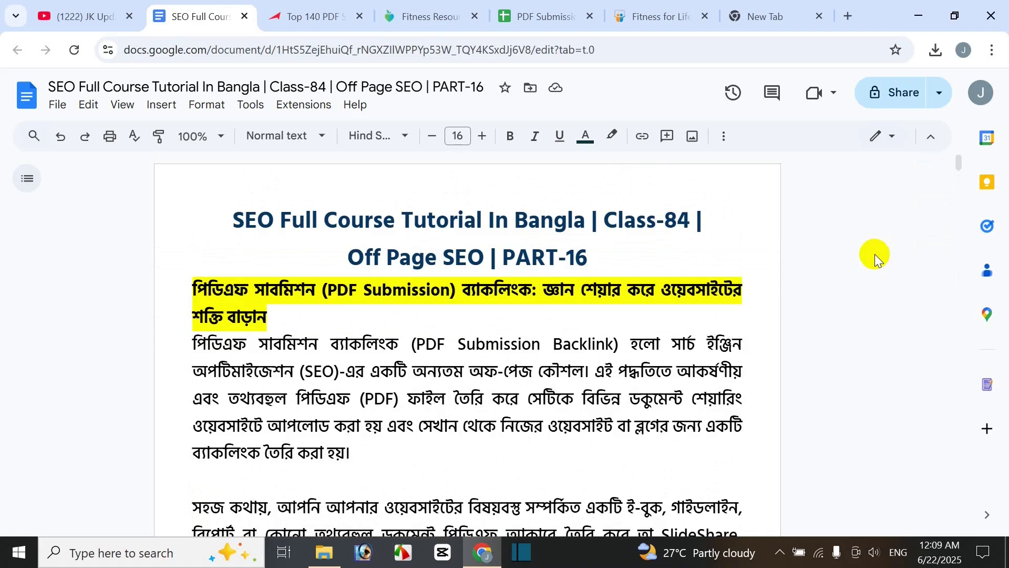
- Switch to YouTube and look over the JK Update Technology channel's latest videos
{"action": "left_click", "coordinate": [77, 12]}
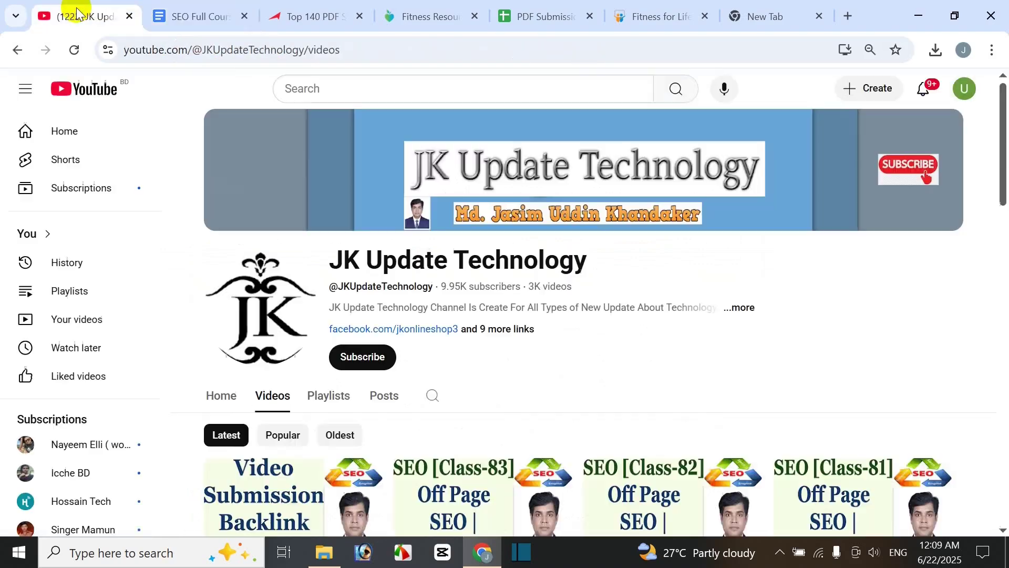
{"action": "scroll", "coordinate": [721, 355], "scroll_direction": "down", "scroll_amount": 3}
{"action": "scroll", "coordinate": [711, 251], "scroll_direction": "up", "scroll_amount": 3}
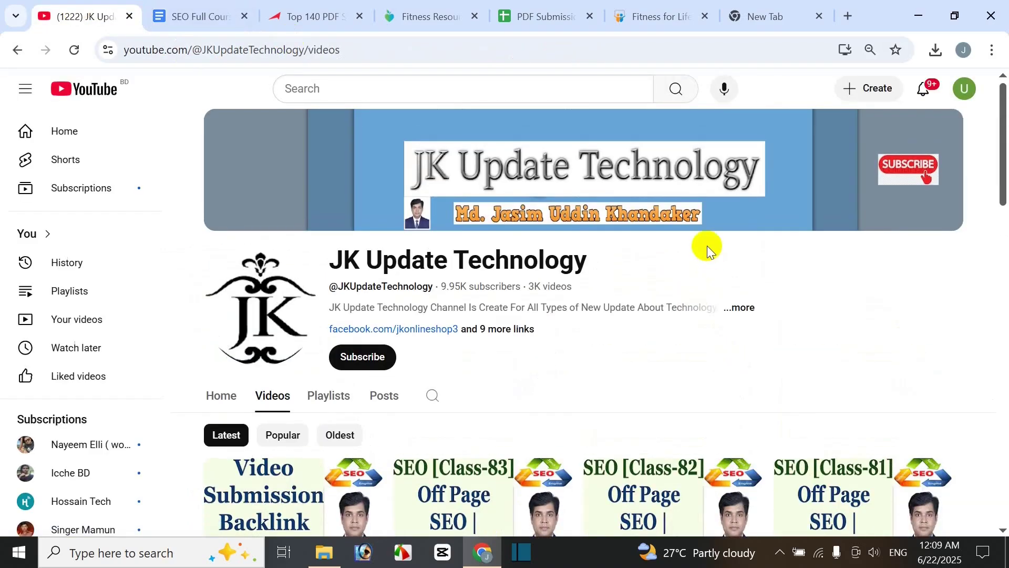